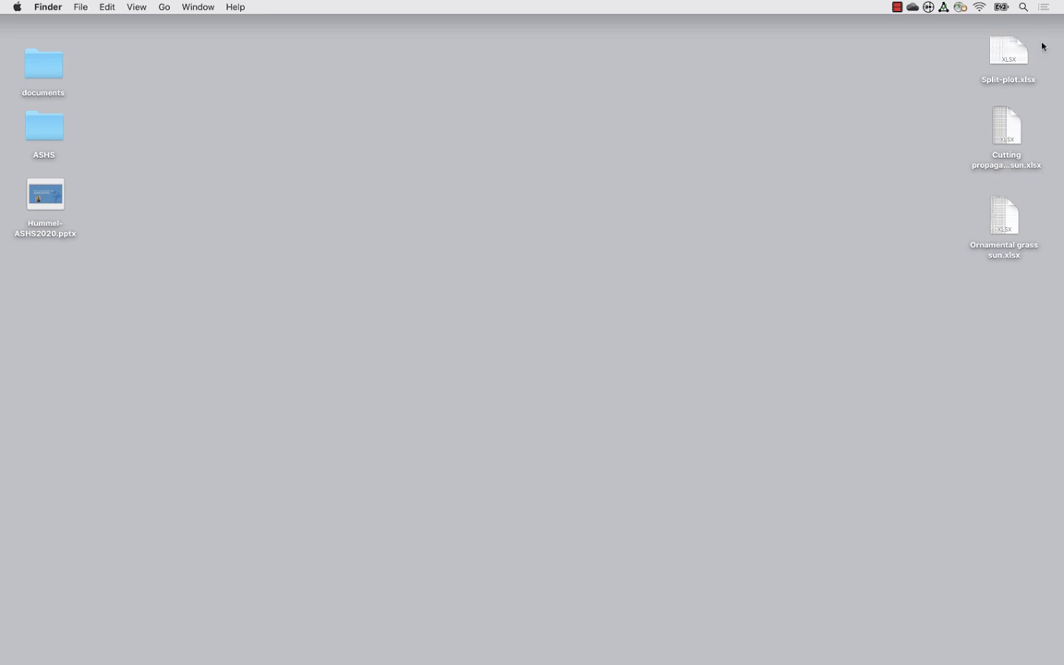
Open the Split-plot.xlsx workbook and read the notes describing the main plot, subplot and their factors
double_click(1009, 54)
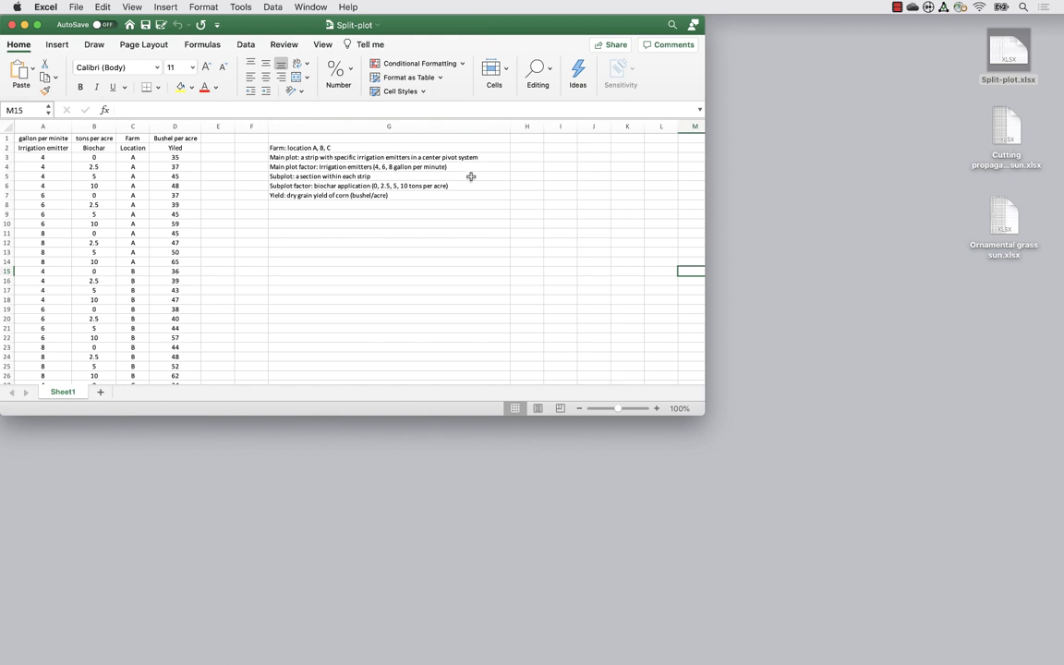
click(8, 147)
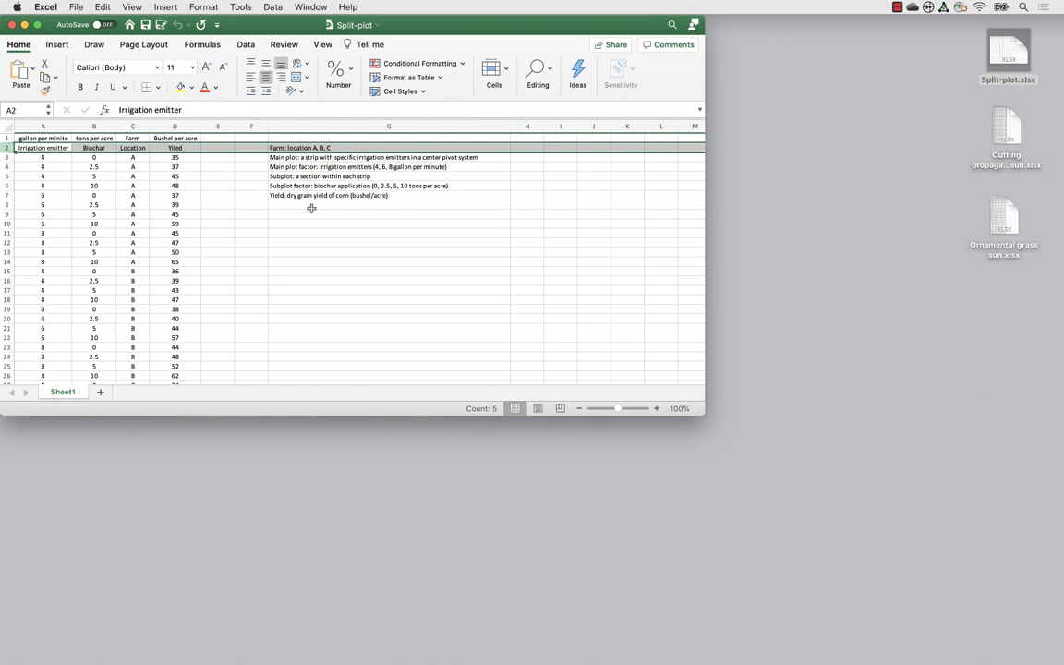
click(300, 159)
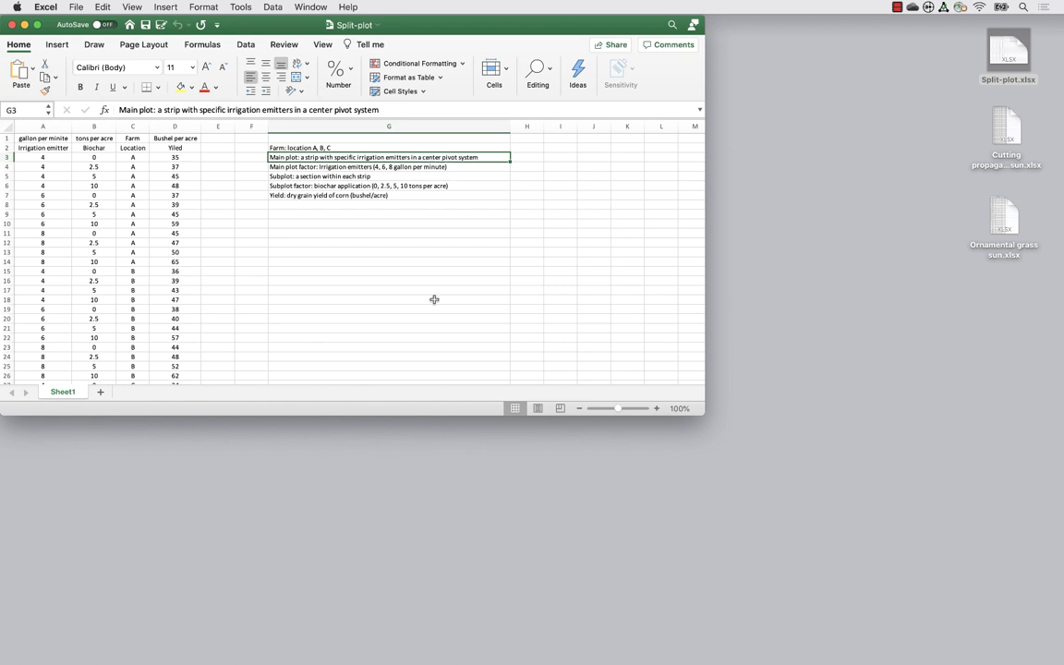
click(313, 177)
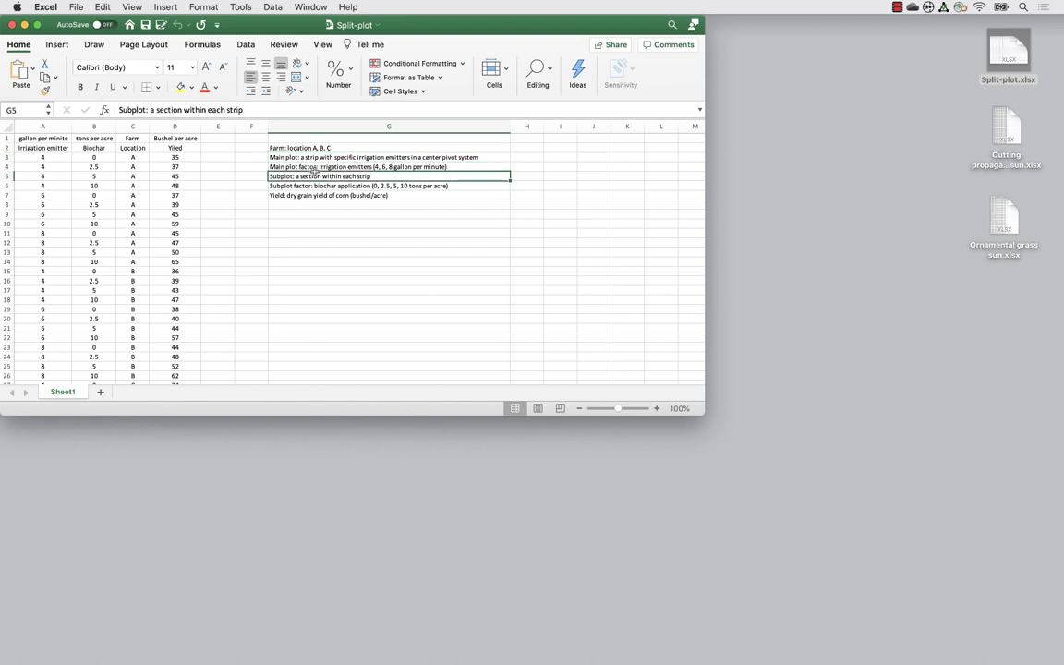
click(313, 167)
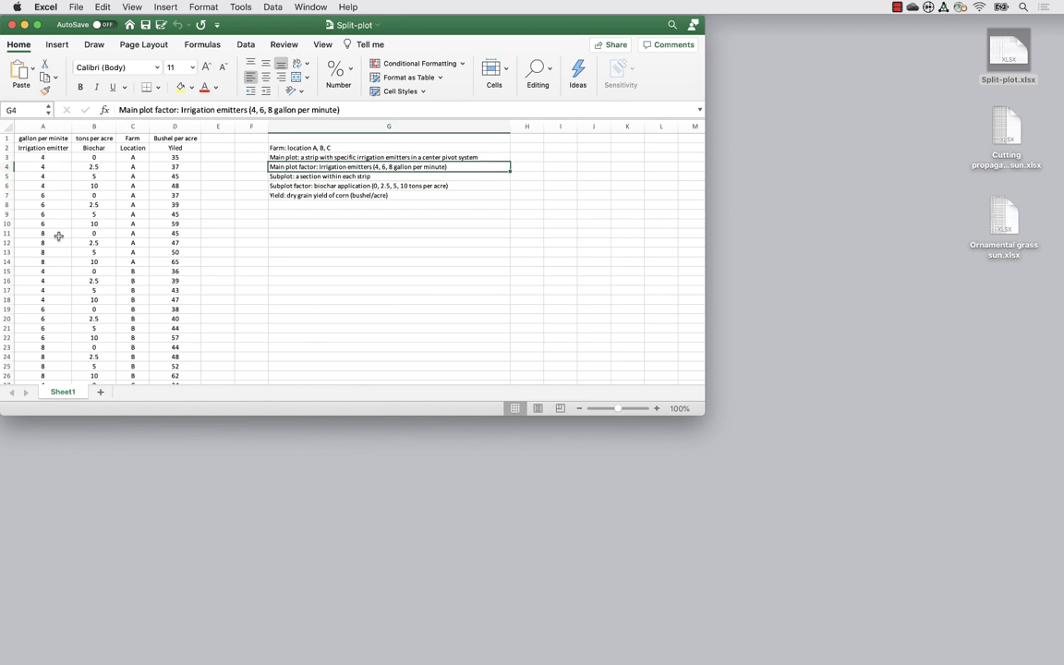
click(308, 177)
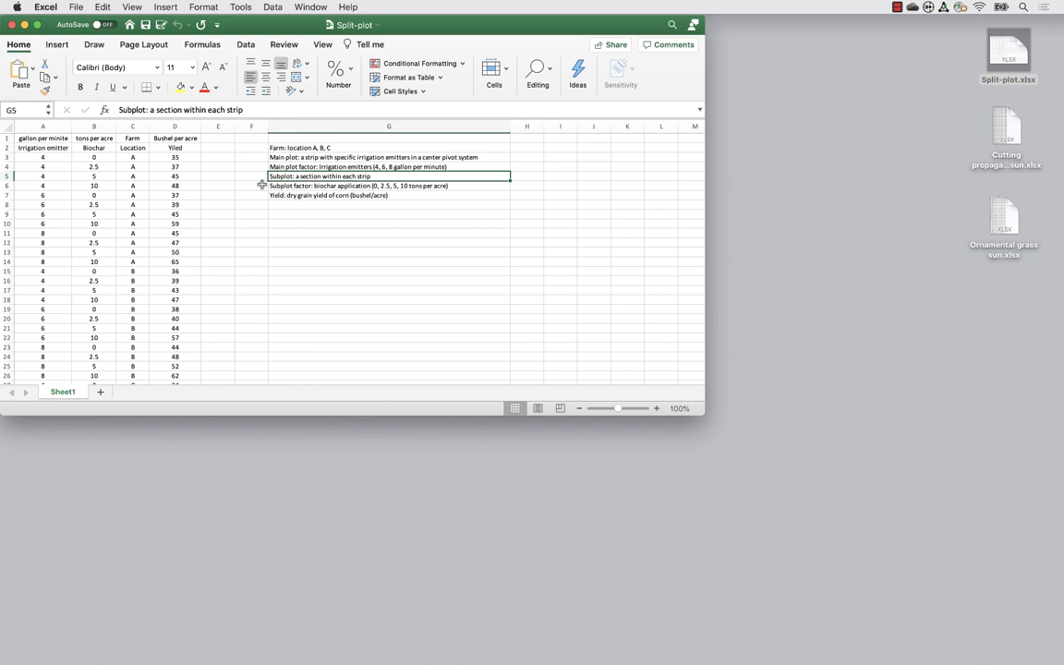
click(375, 188)
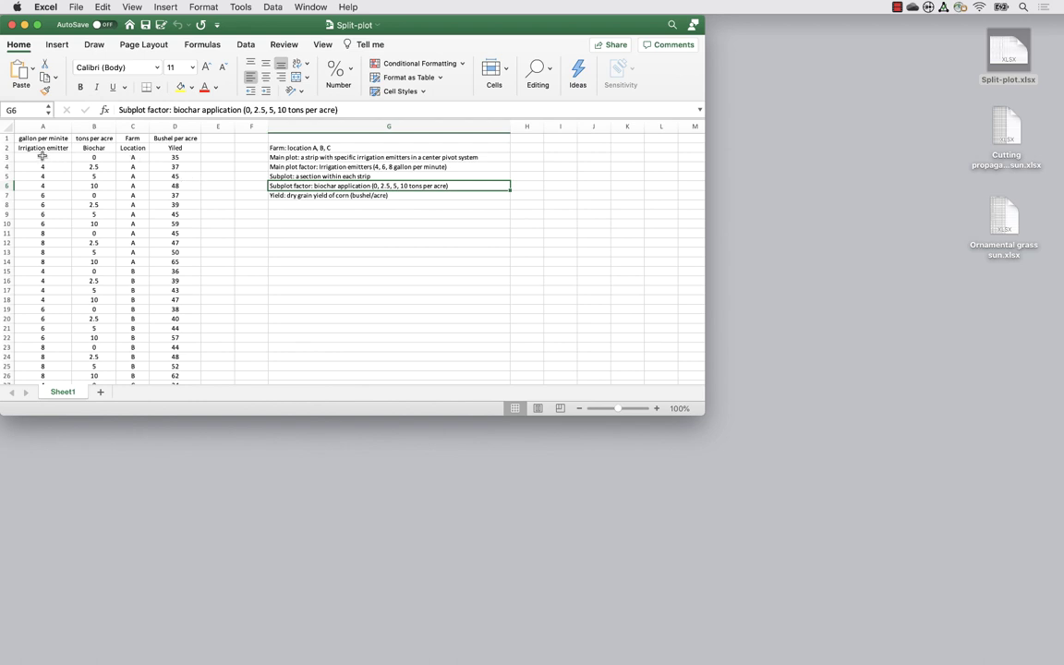
Examine the first irrigation emitter group, its biochar levels, the location column and the note describing yield
drag(41, 157, 40, 185)
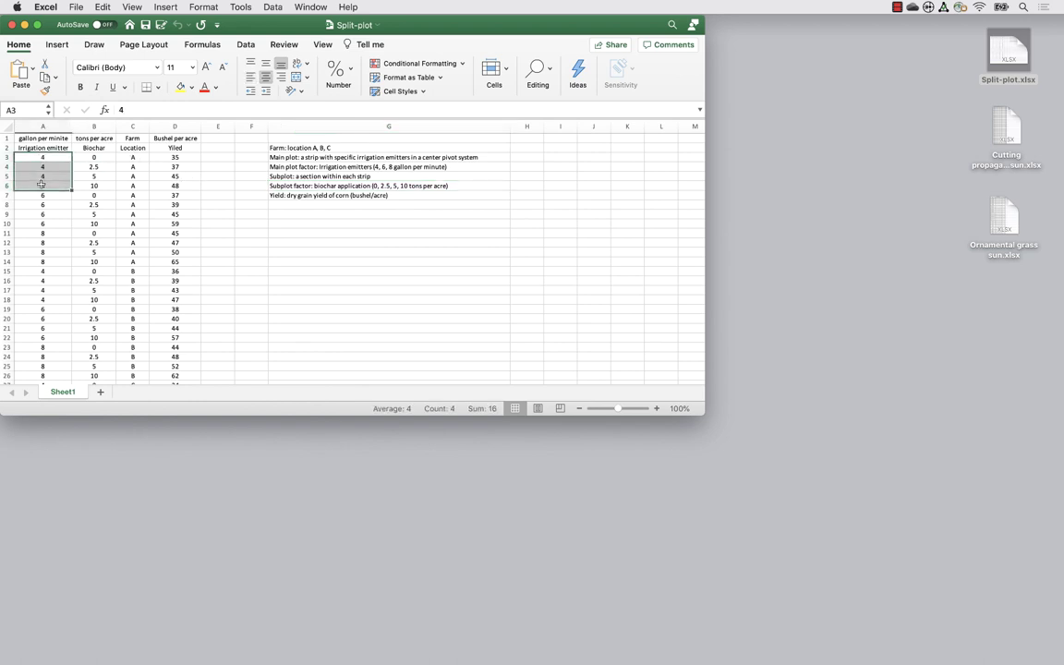
click(92, 157)
click(92, 166)
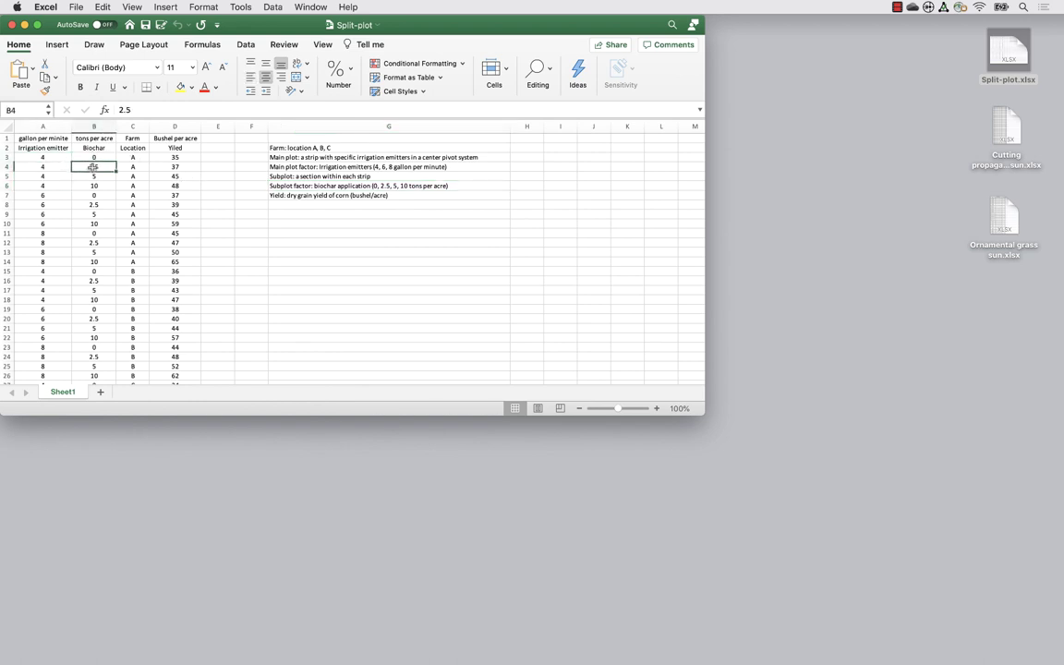
click(92, 176)
click(92, 185)
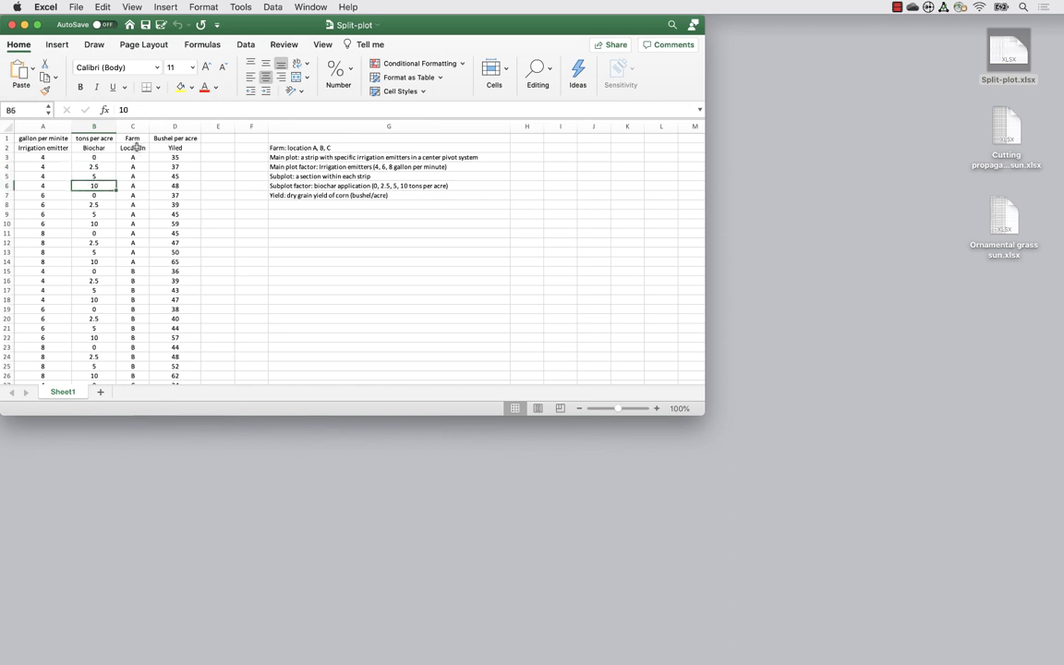
click(136, 147)
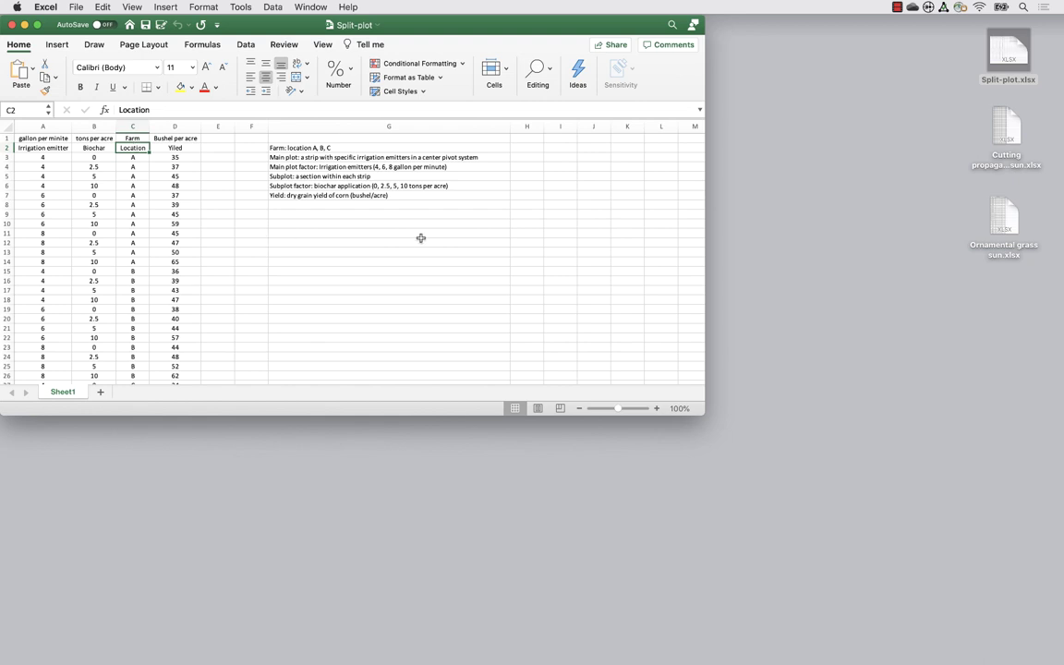
click(277, 194)
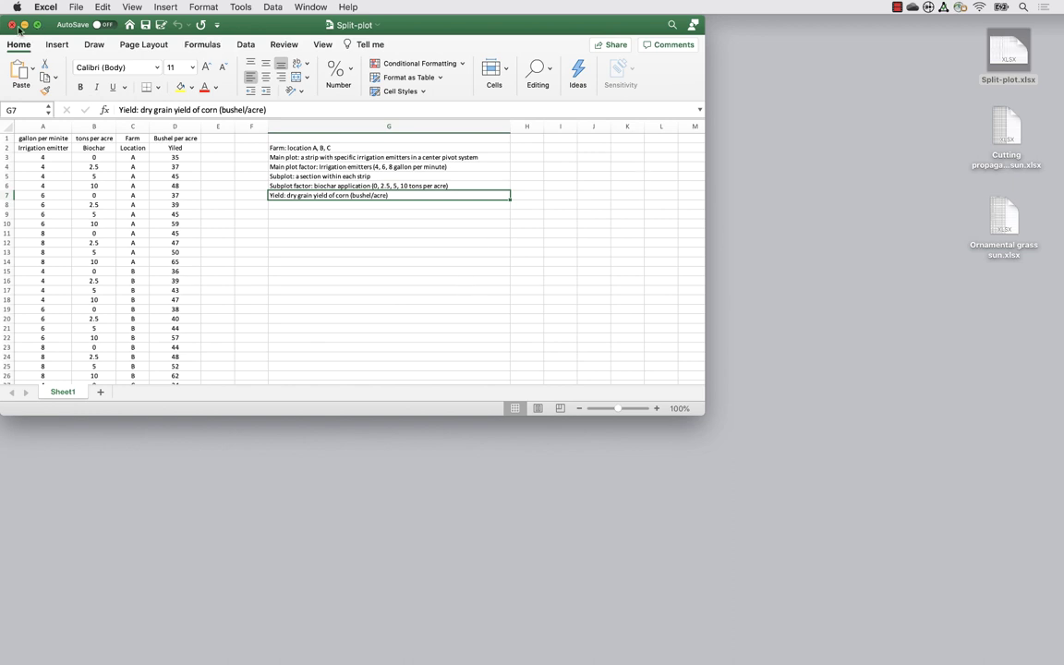
Switch to JMP Pro 15 and open Split-plot.xlsx from the Desktop in the Excel Import Wizard
mouse_move(346, 646)
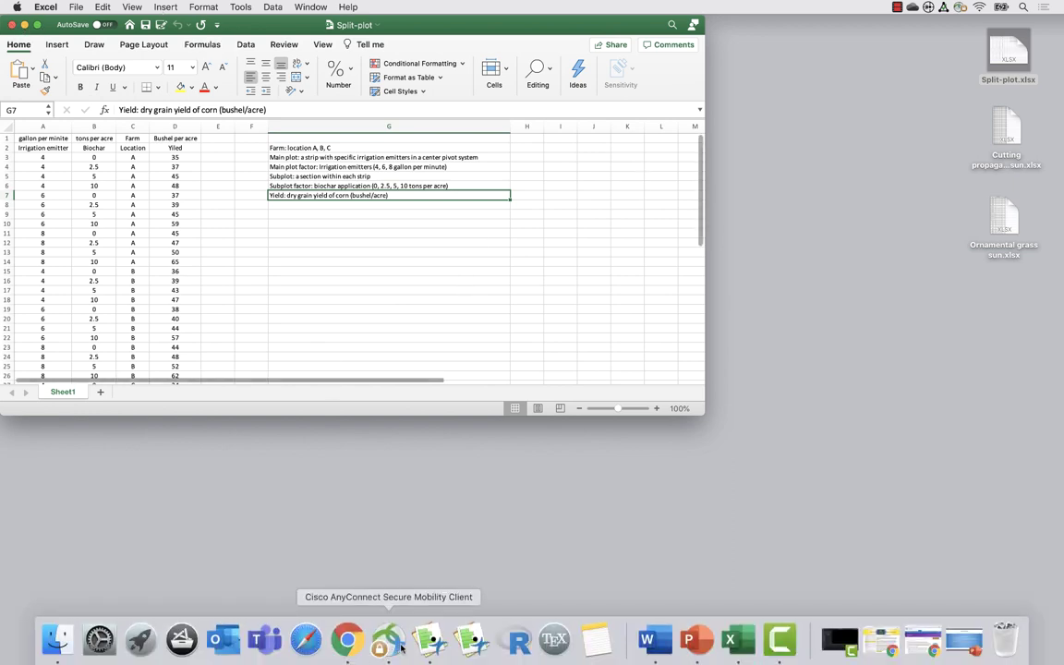
click(431, 641)
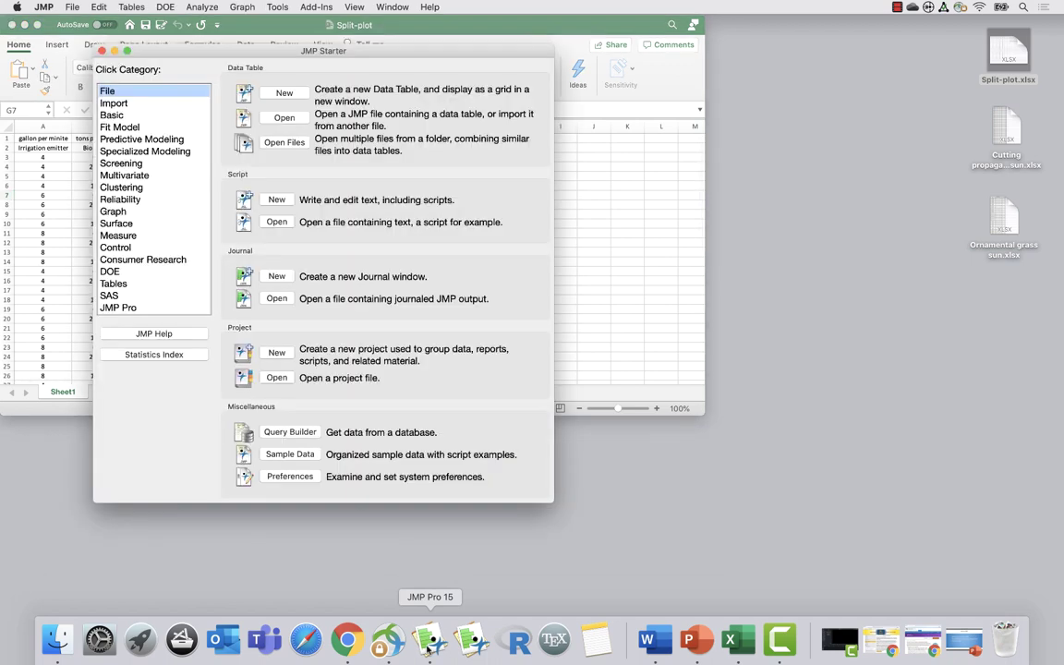
click(69, 7)
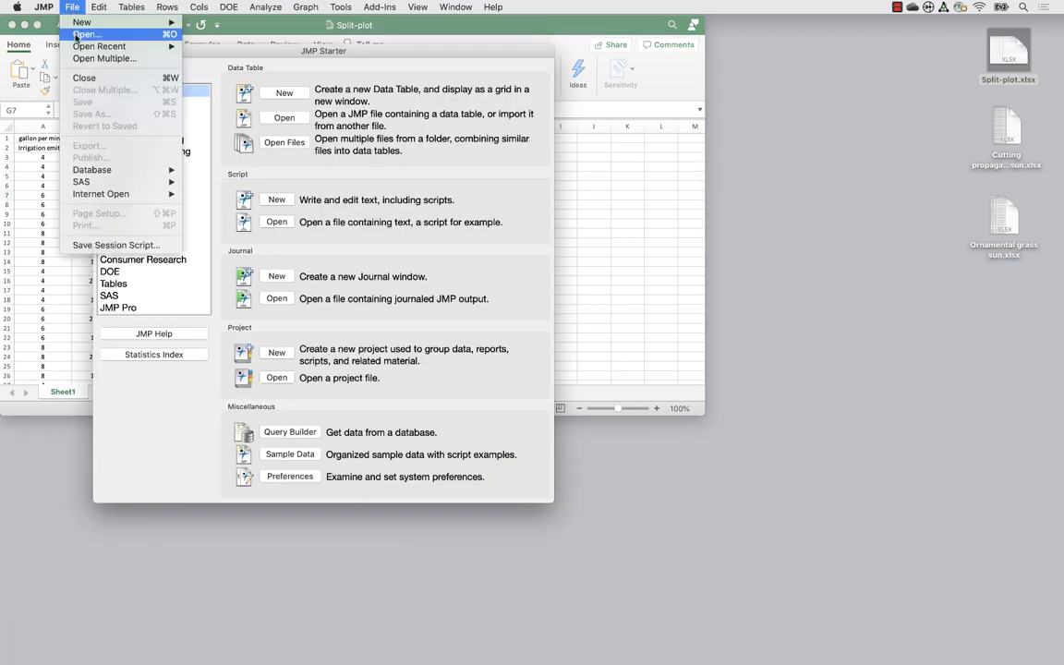
click(78, 35)
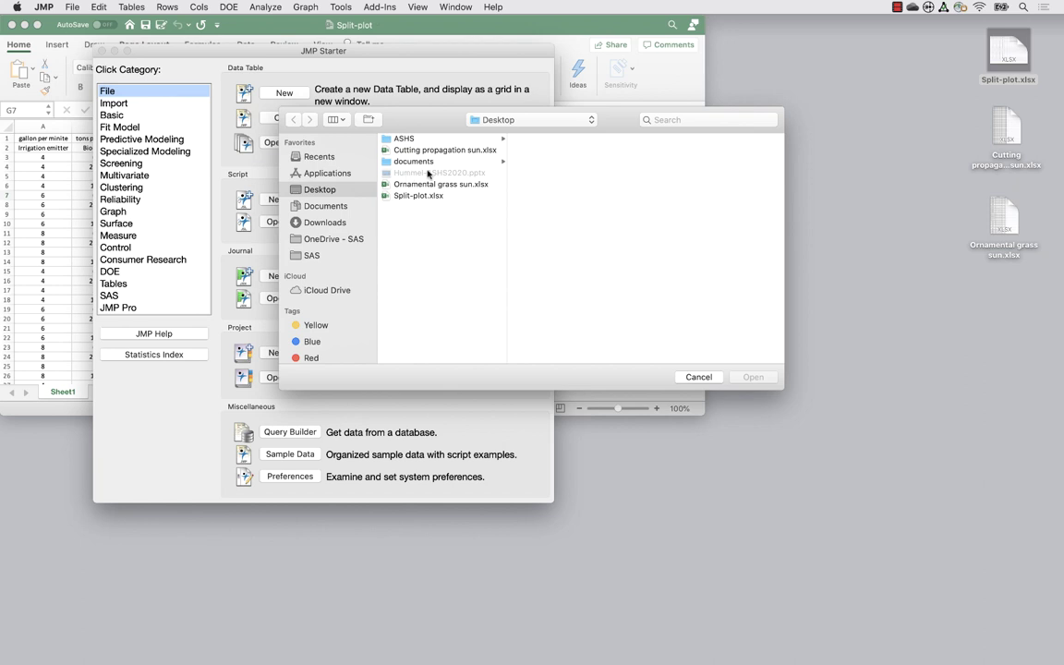
click(418, 196)
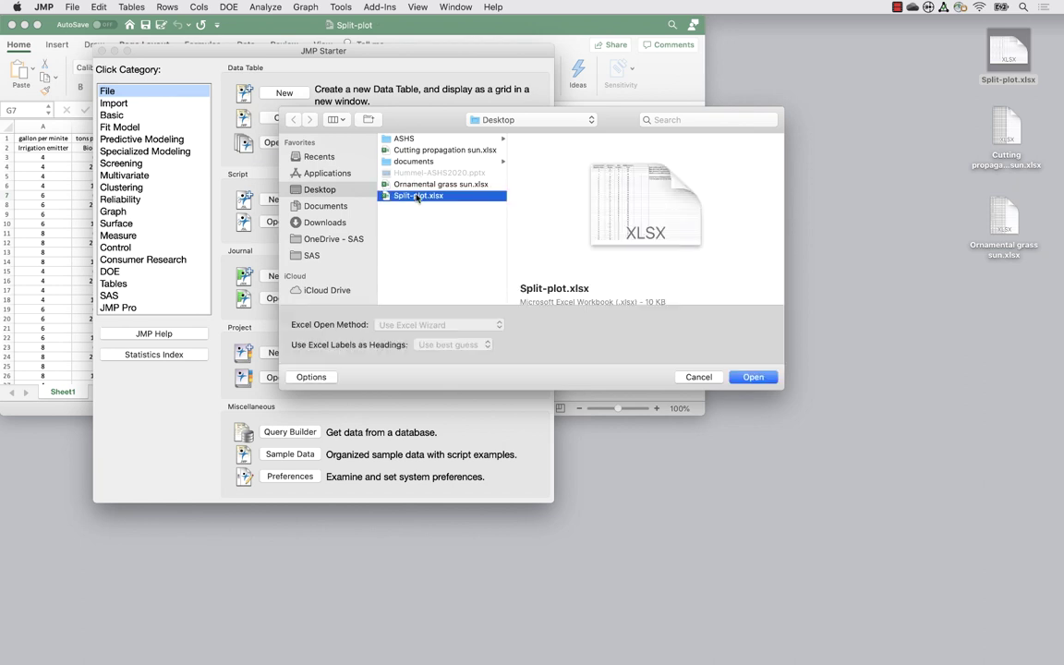
click(753, 377)
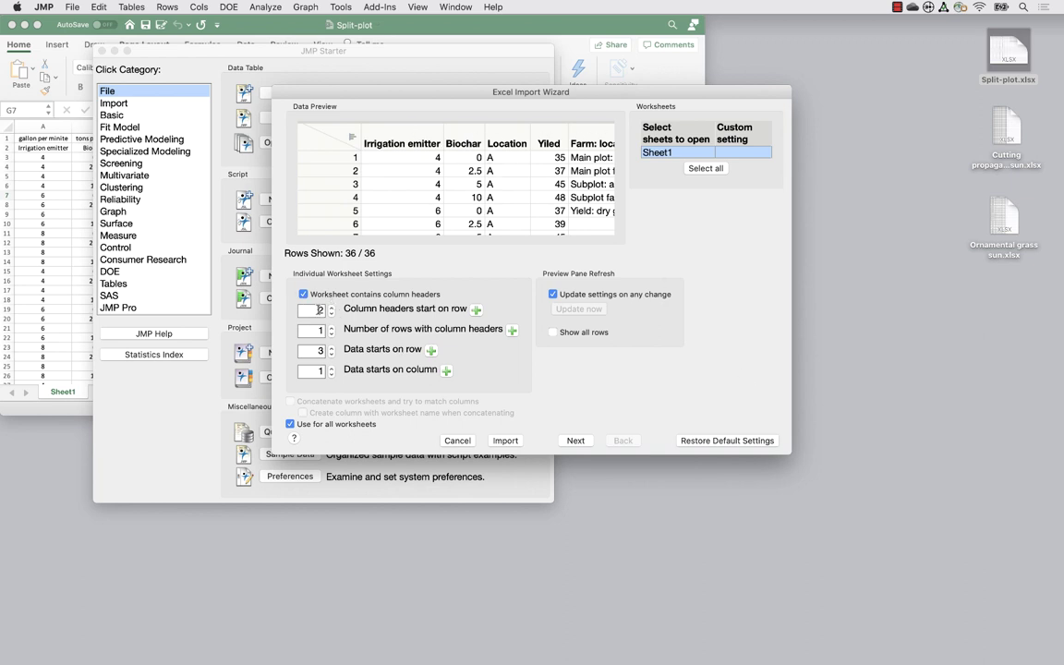
Preview the import with column headers starting on rows 3, 4 and 1, returning the setting to row 2
click(332, 306)
click(331, 314)
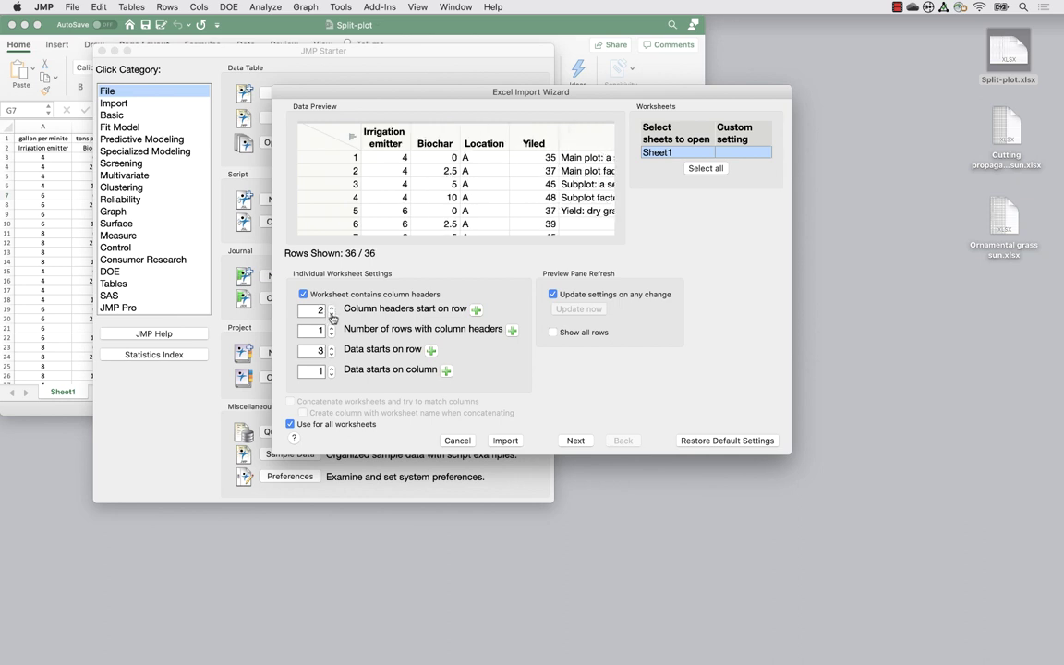
click(331, 307)
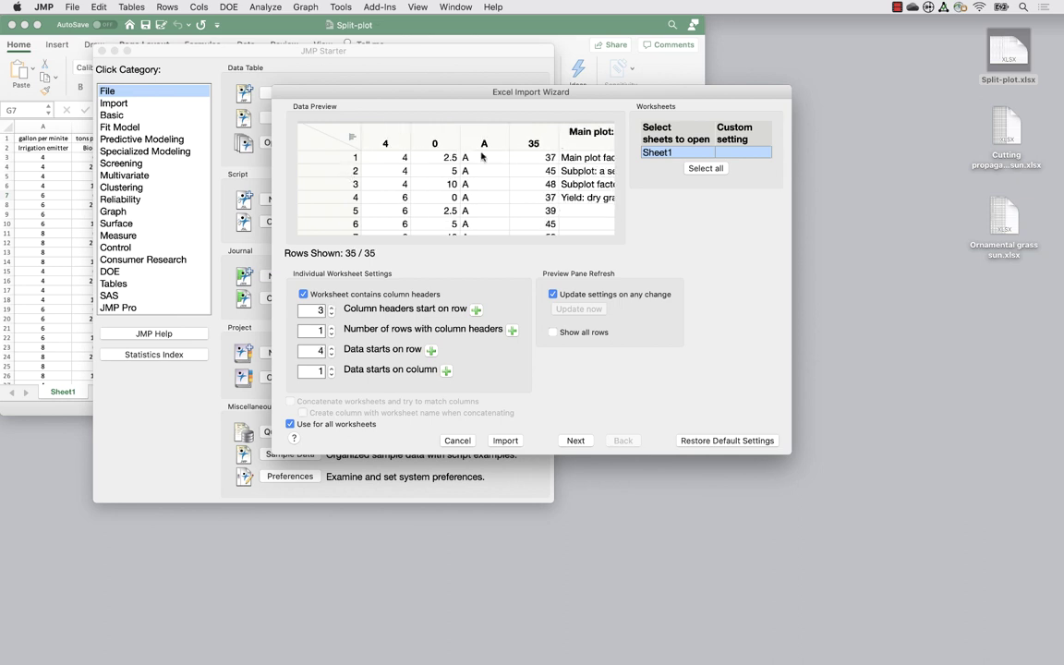
click(332, 308)
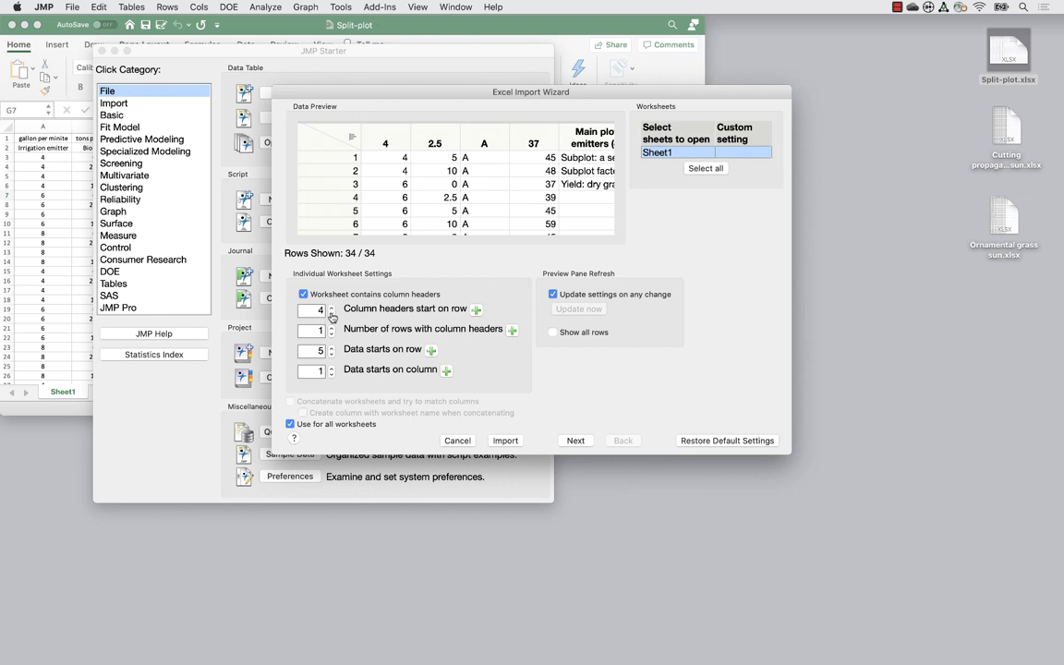
click(331, 314)
click(332, 314)
click(332, 314)
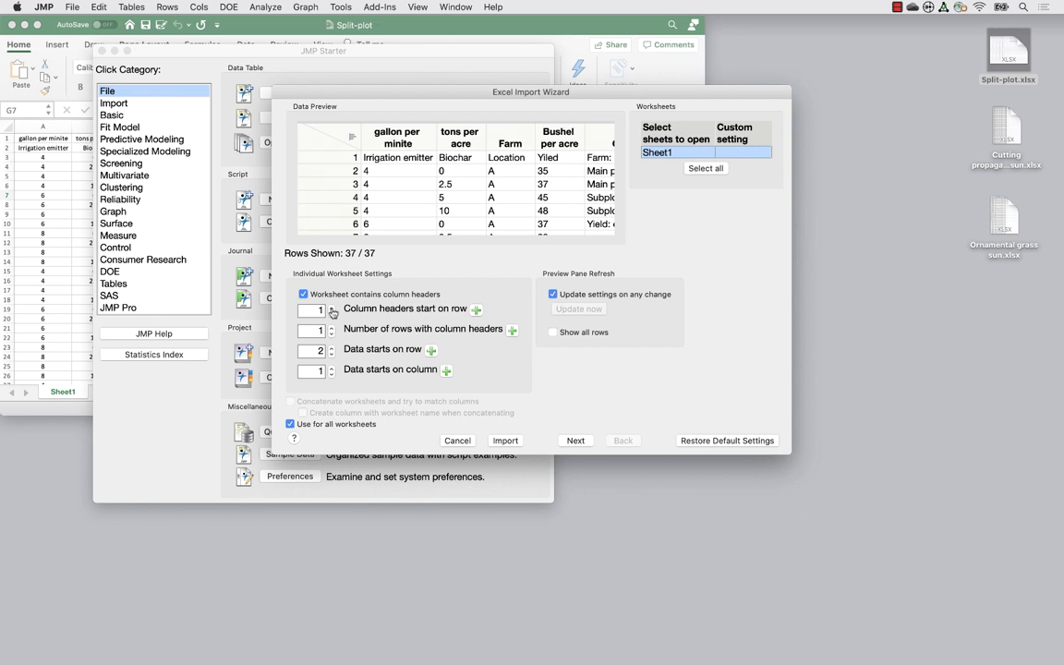
click(331, 310)
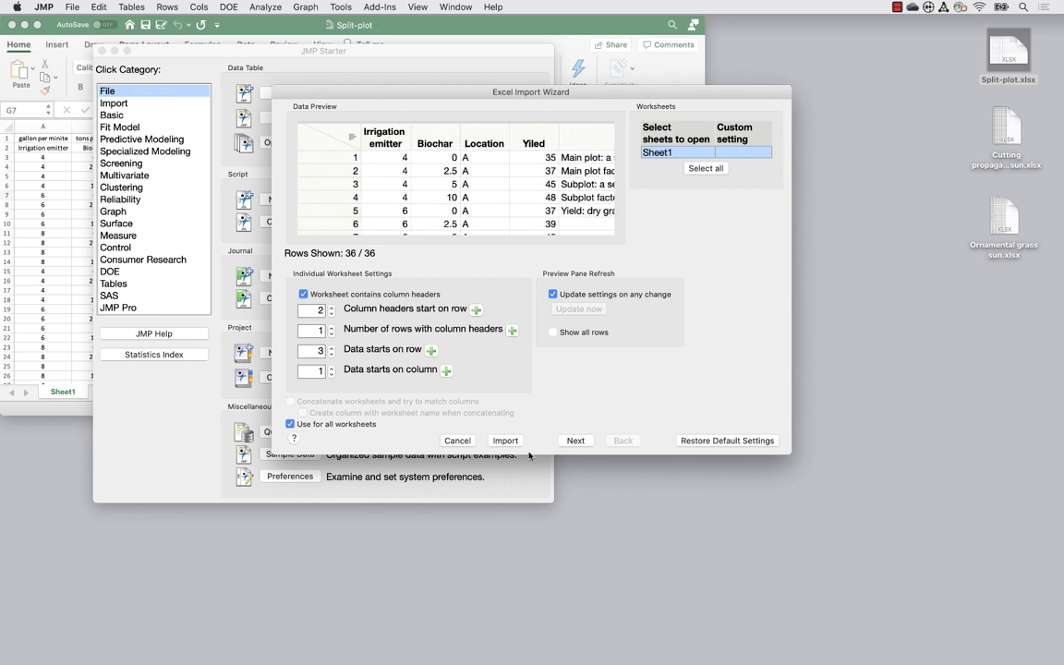
Import the worksheet as a data table and delete its "Farm: location A, B, C" notes column
click(505, 440)
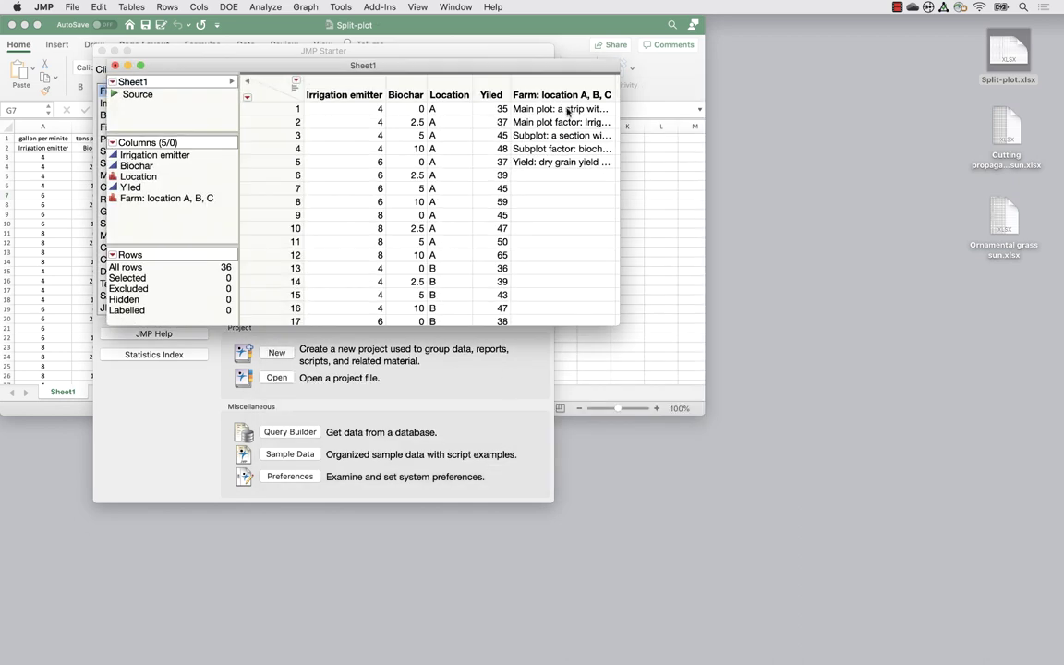
click(557, 86)
right_click(558, 86)
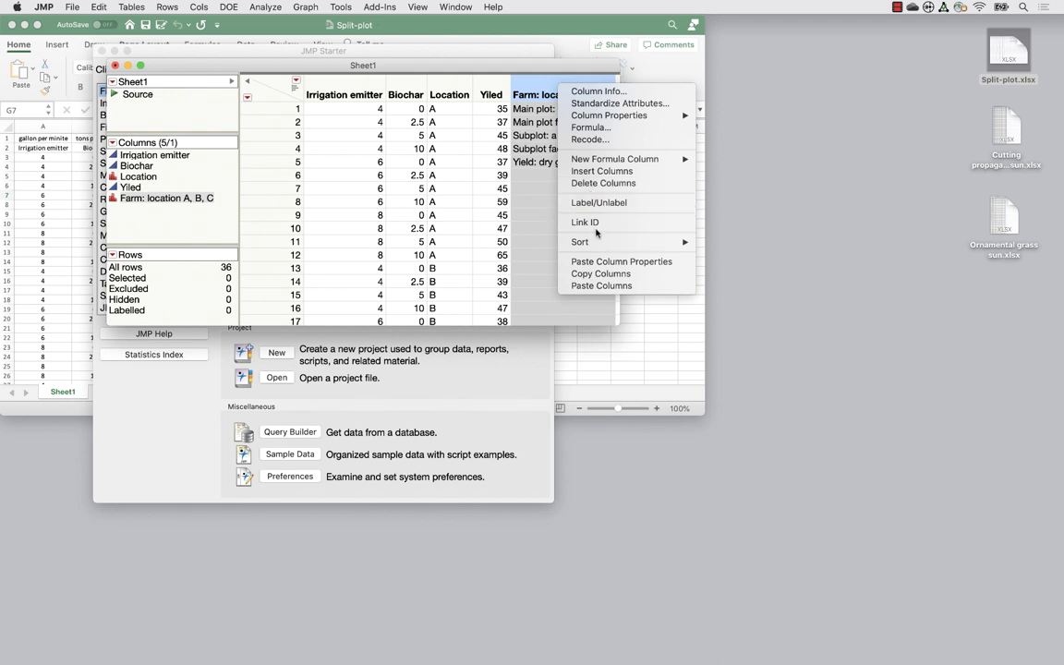
click(602, 183)
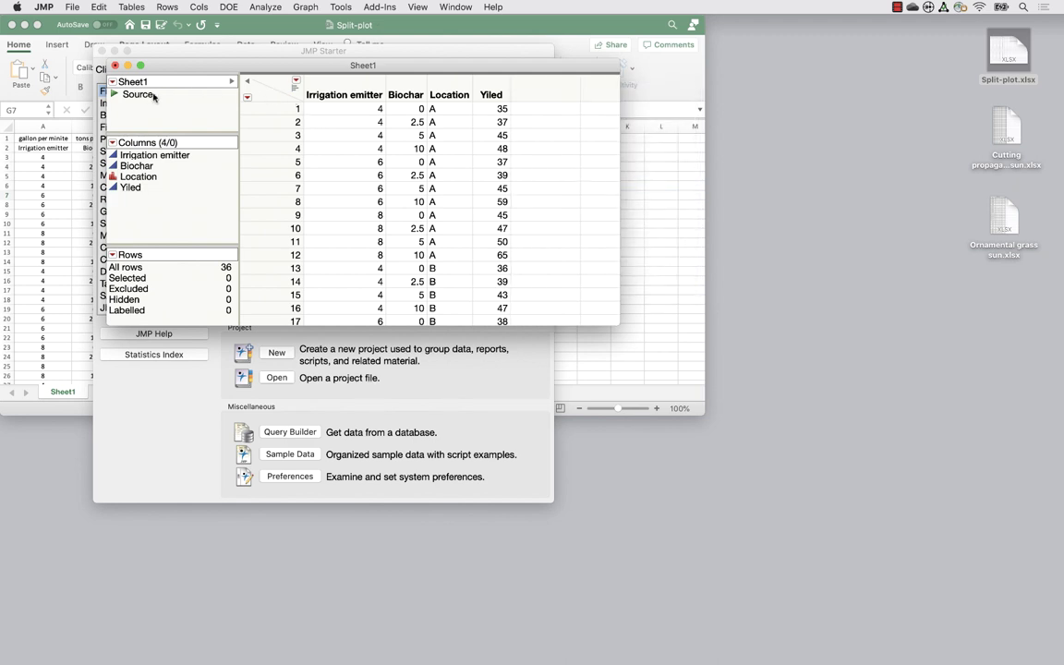
Set the modeling type of both the Irrigation emitter and Biochar columns to Nominal and check the Location column
click(335, 93)
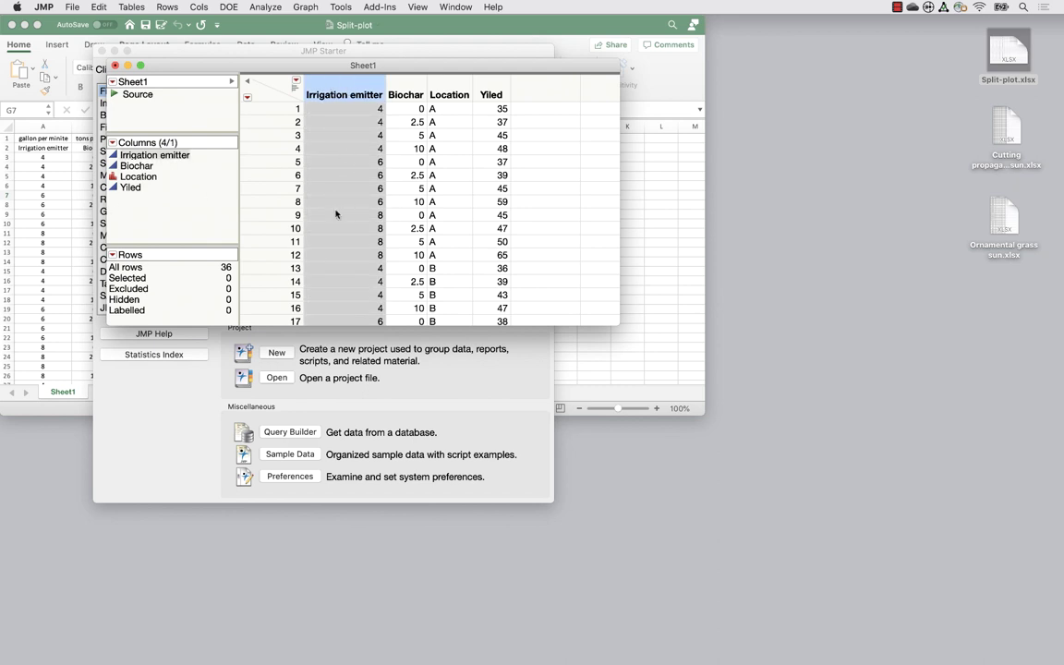
click(114, 155)
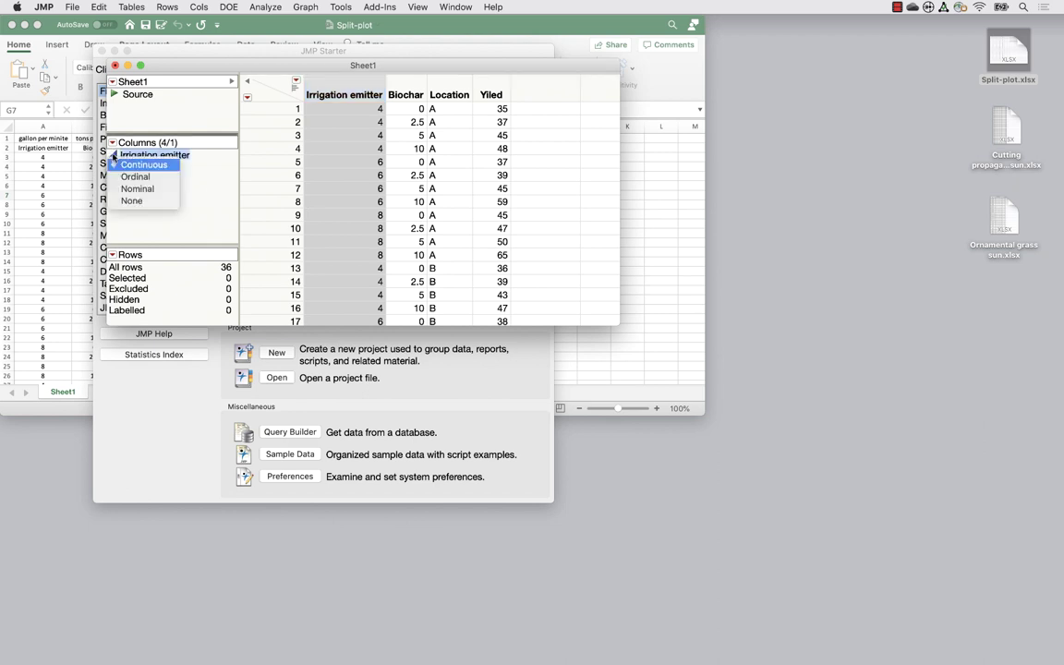
click(148, 189)
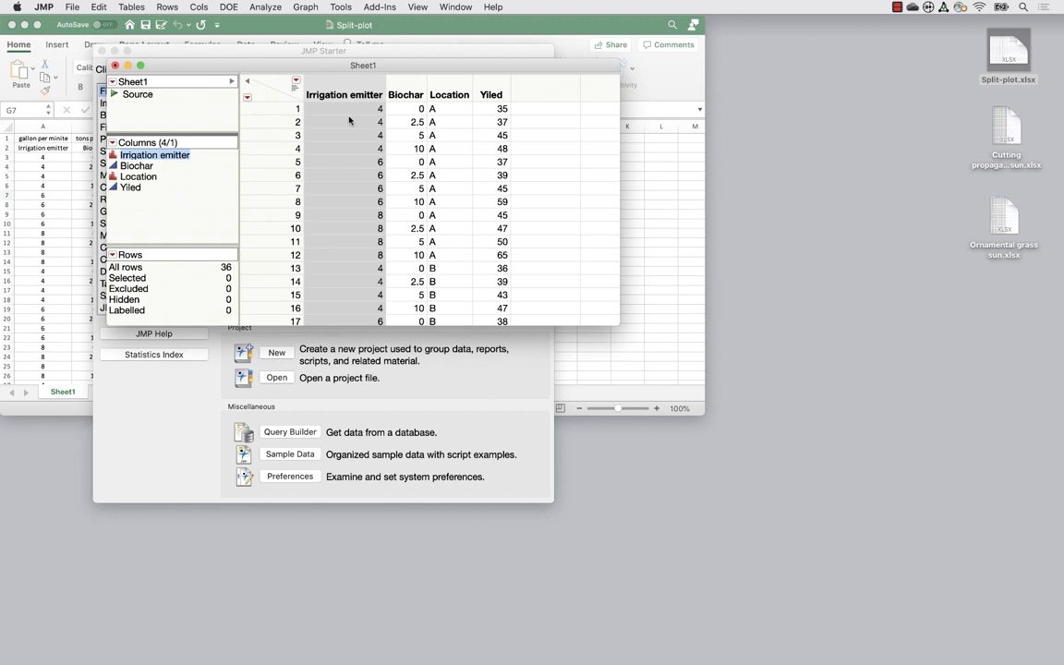
click(404, 88)
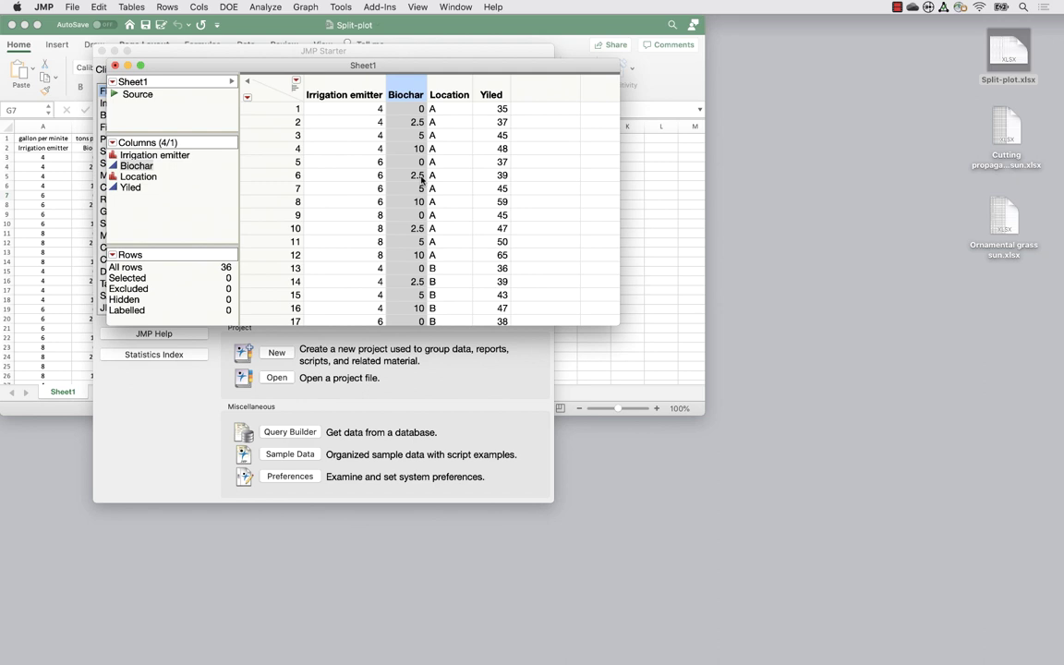
click(112, 166)
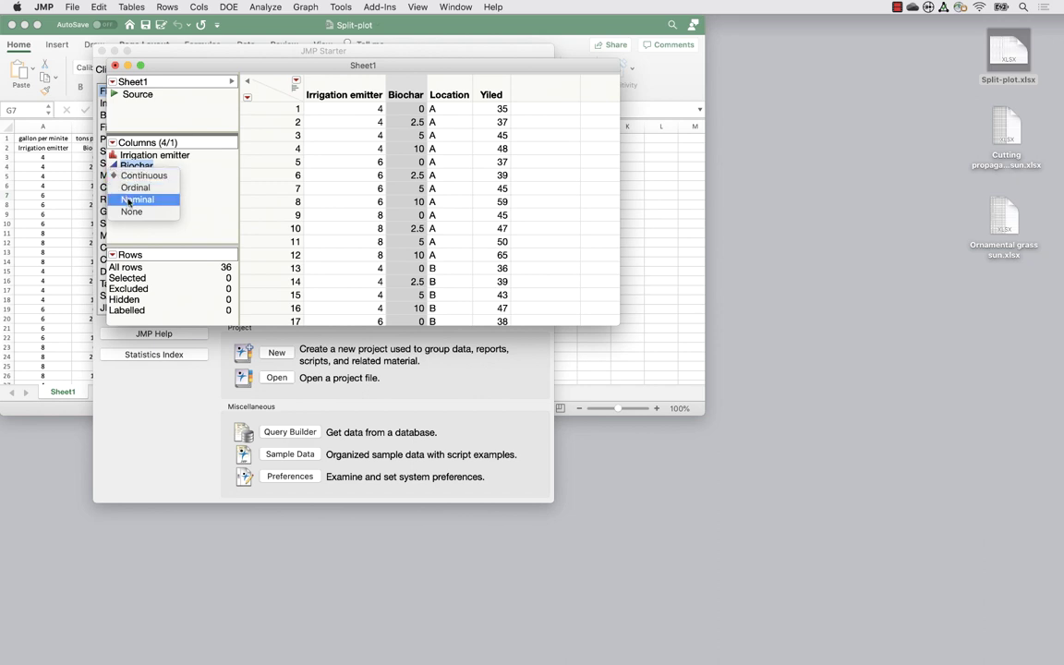
click(127, 200)
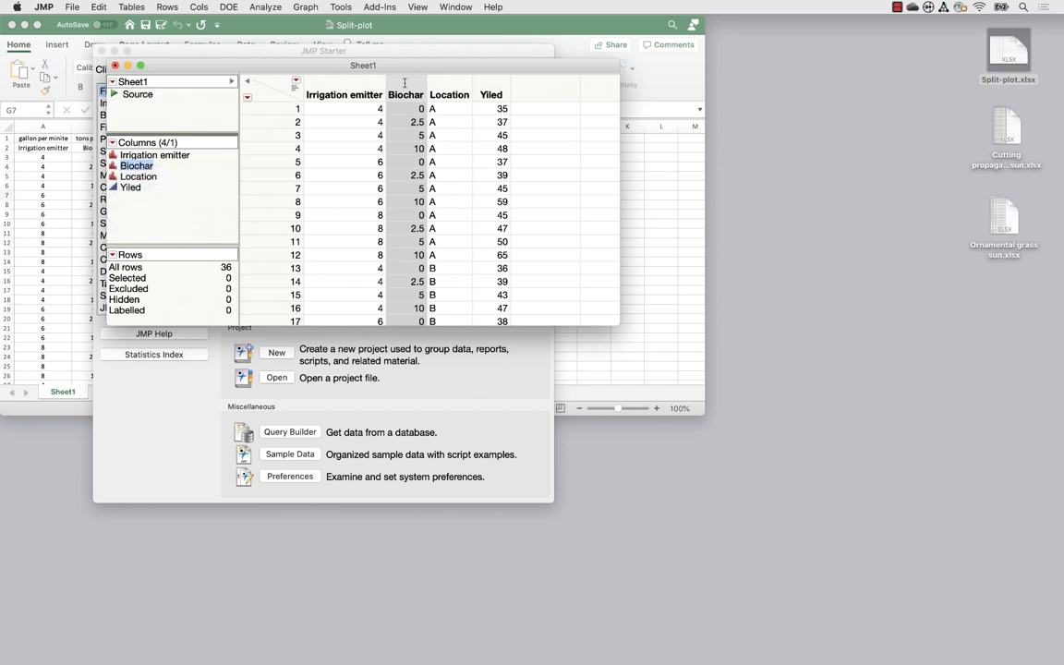
click(460, 90)
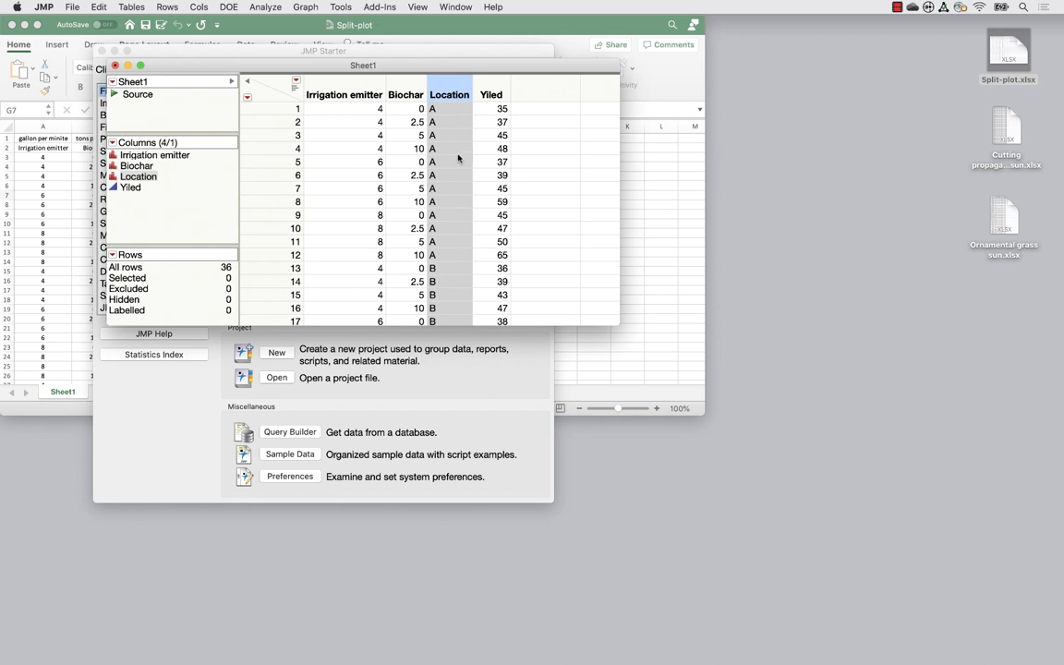
Rename the Yiled column to Yield and check its data type and modeling type options, keeping Numeric and Continuous
double_click(492, 92)
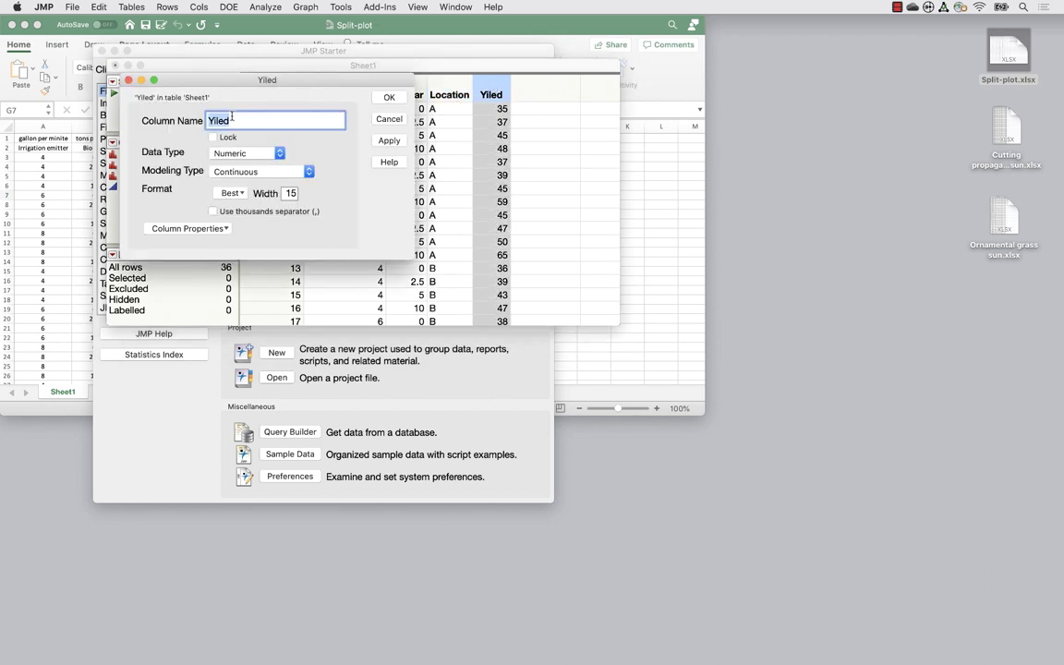
click(232, 118)
key(BackSpace)
key(BackSpace)
key(BackSpace)
text(eld)
click(240, 153)
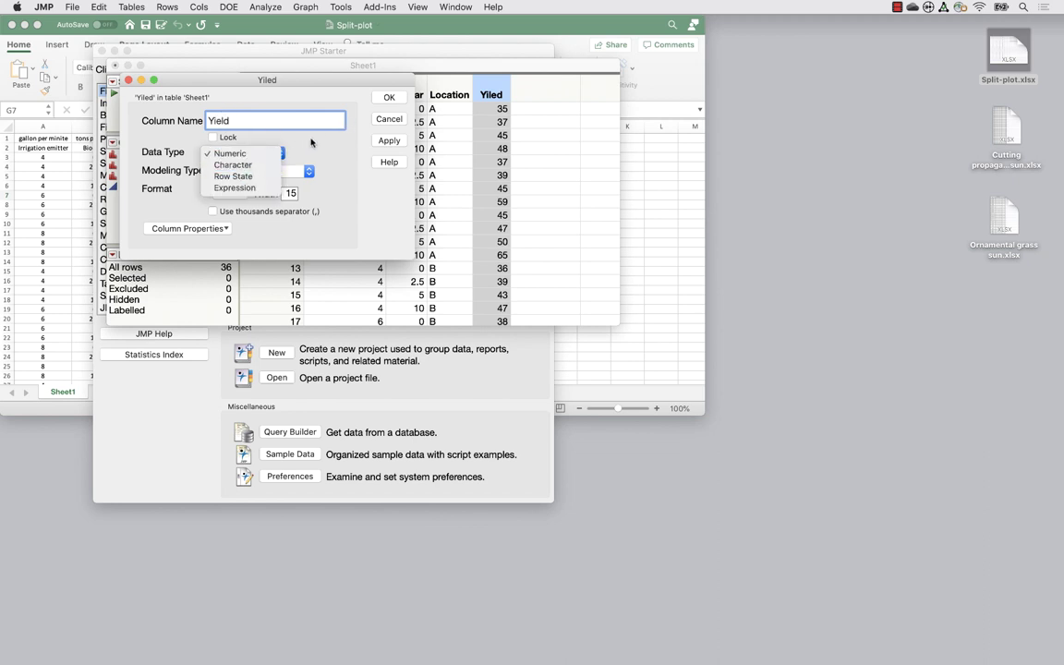
click(280, 129)
click(276, 171)
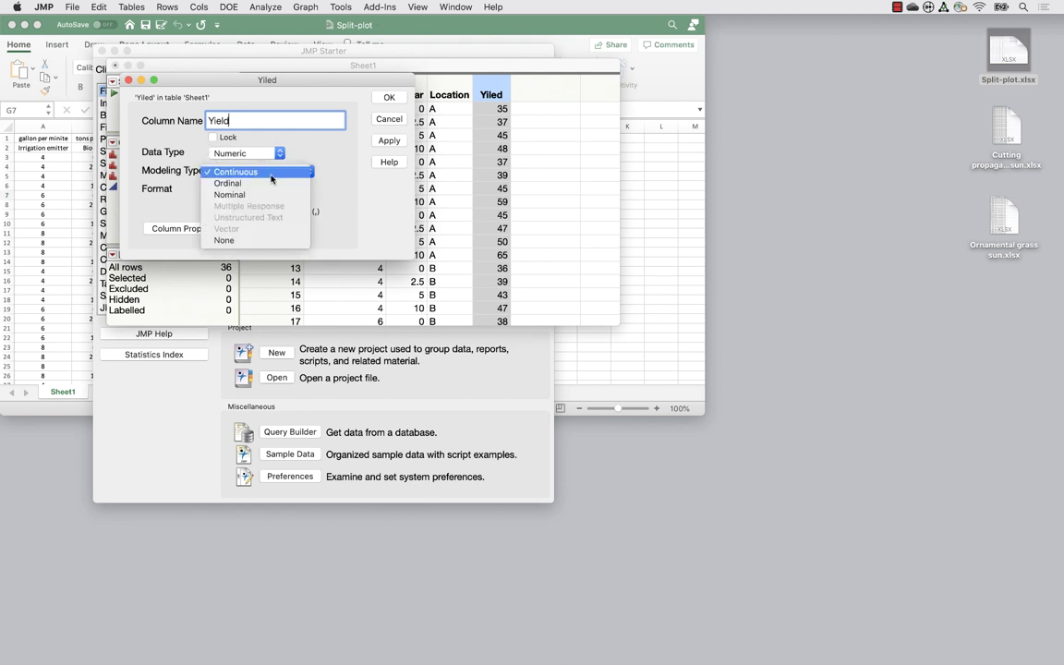
click(335, 143)
click(390, 98)
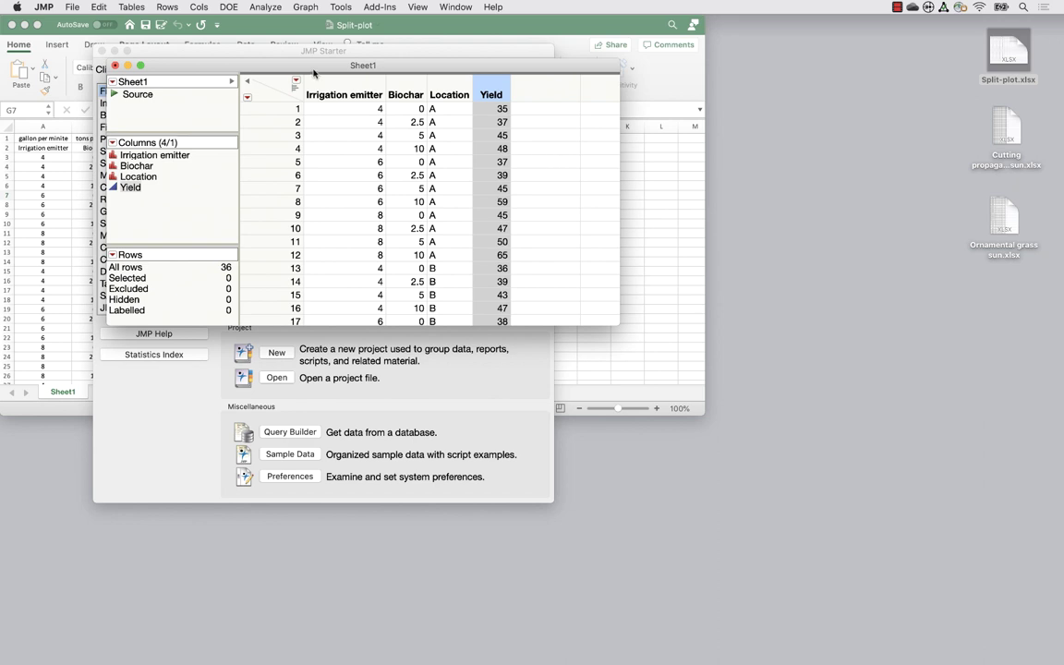
Create a Distribution report with Irrigation emitter, Biochar, Location and Yield as the Y columns
click(247, 7)
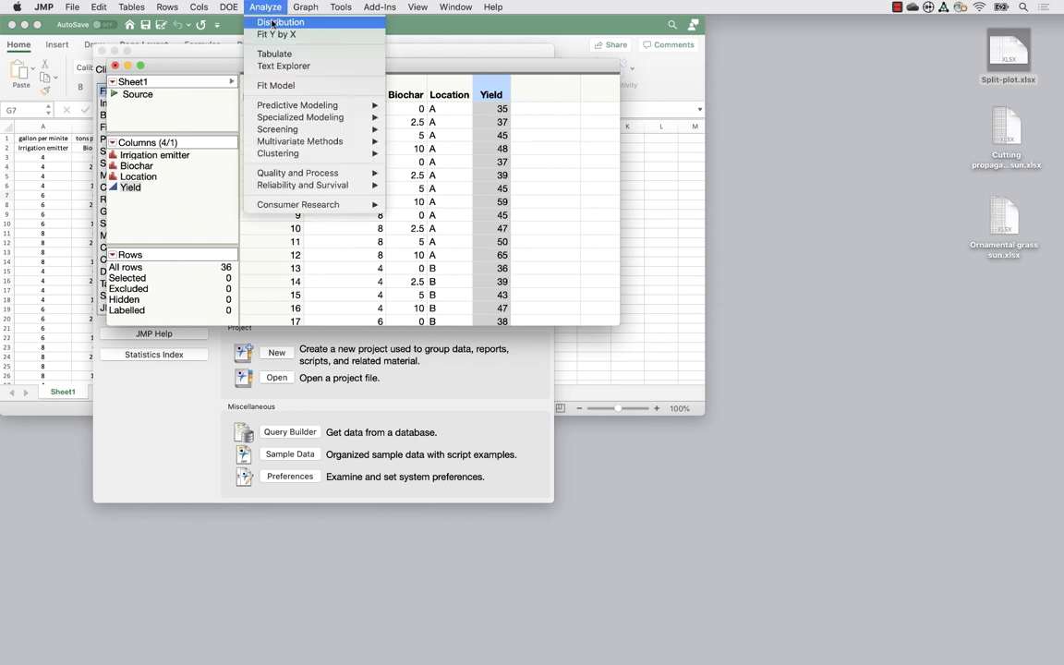
click(273, 23)
click(350, 199)
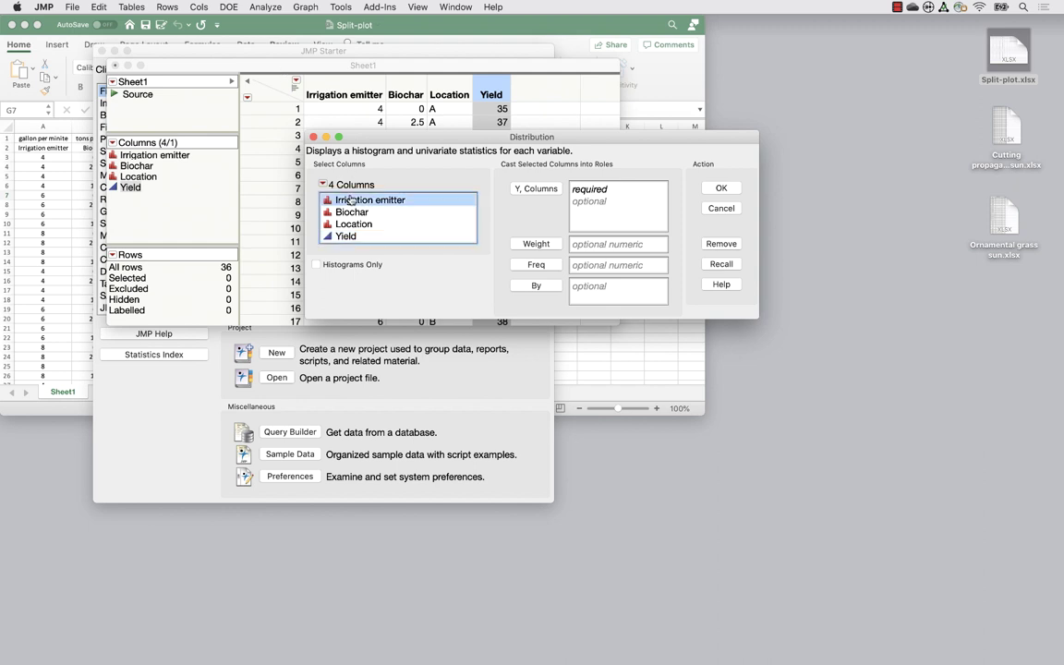
drag(350, 200, 343, 235)
click(531, 189)
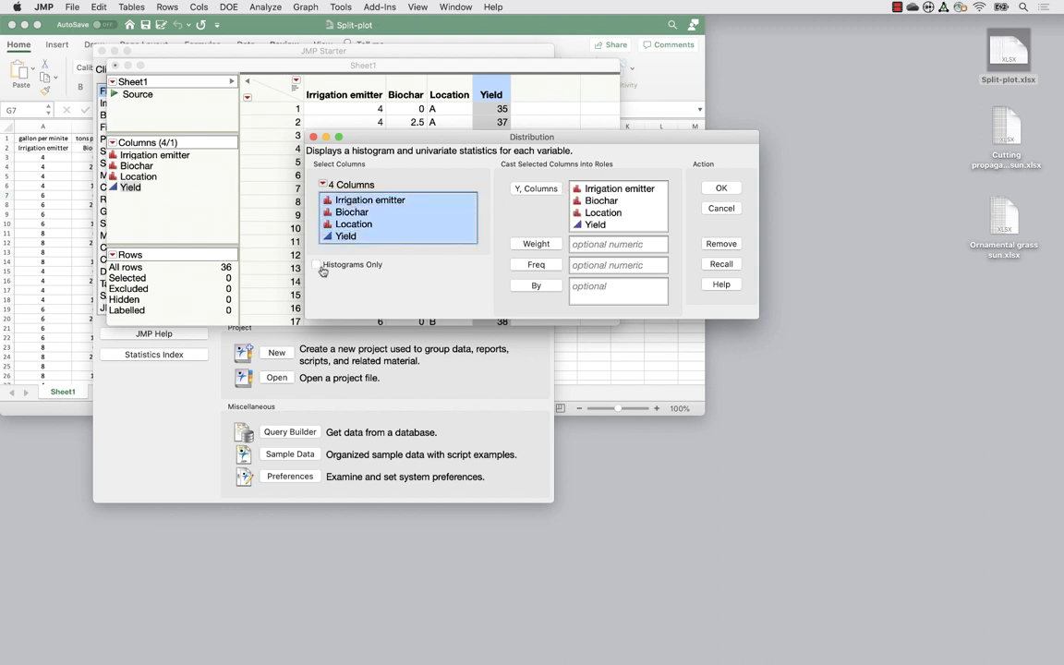
click(721, 188)
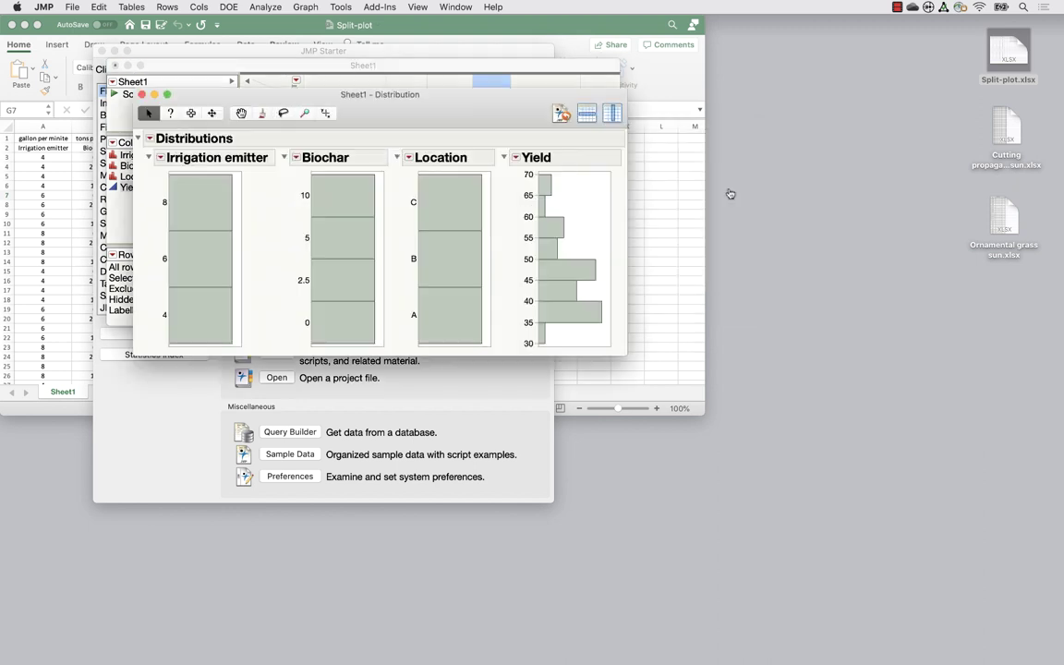
Highlight Irrigation emitter levels 8, 6 and 4 in turn in the Distribution report to compare their yield distributions
click(205, 208)
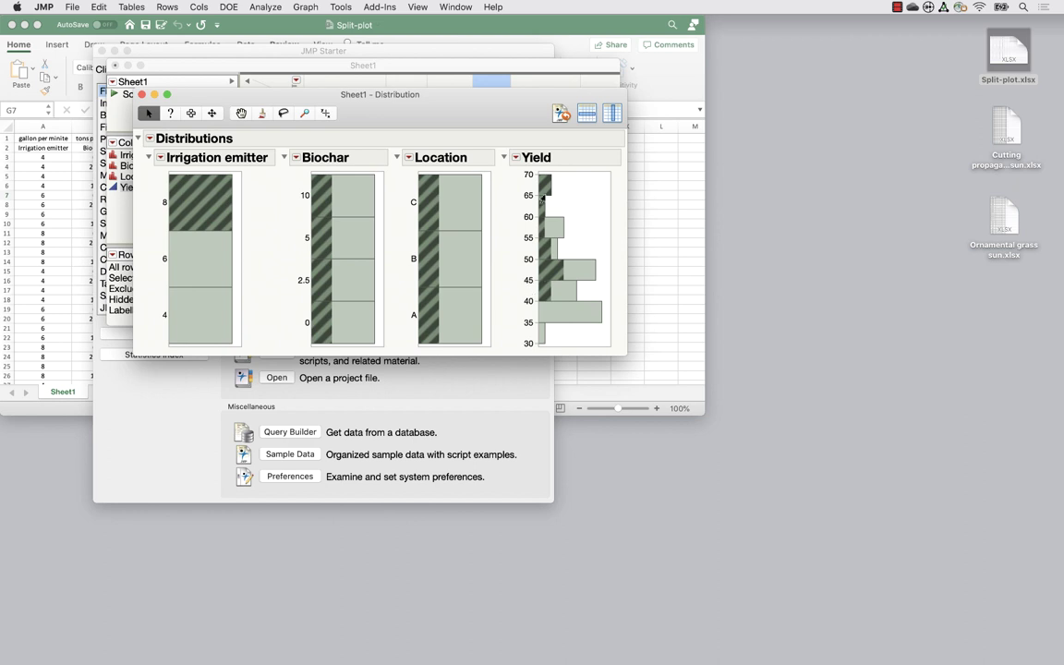
click(187, 268)
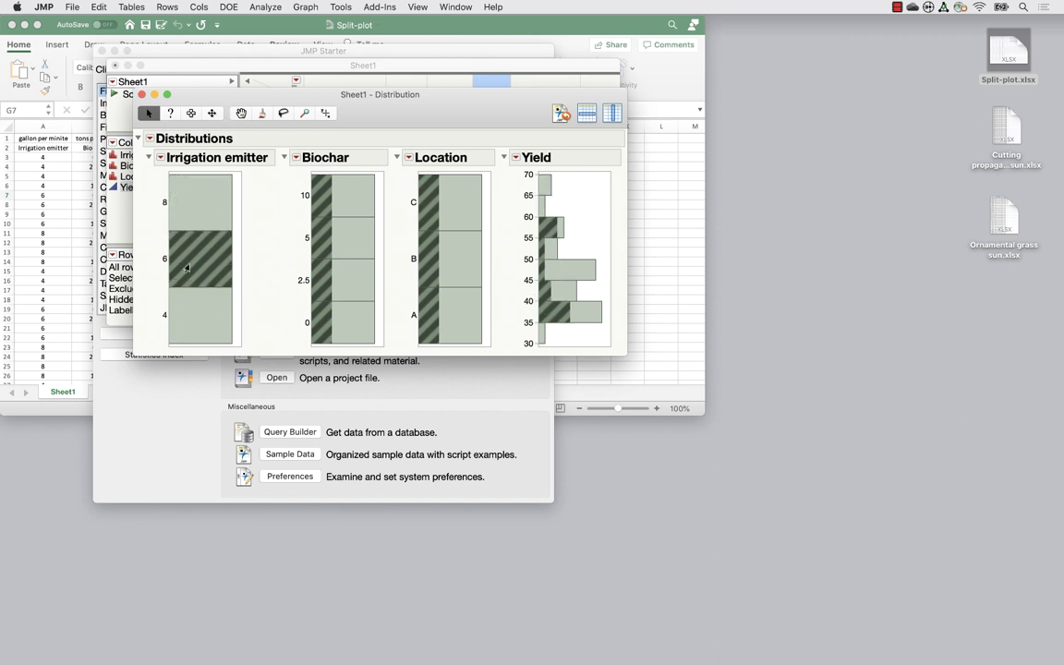
click(187, 315)
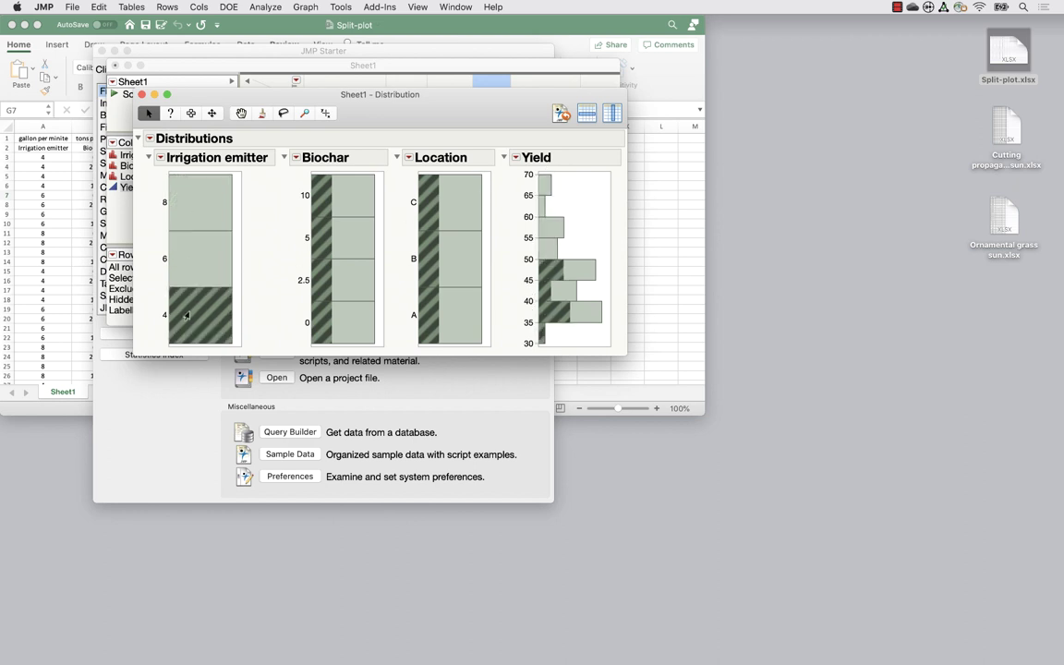
click(180, 184)
click(190, 233)
click(178, 292)
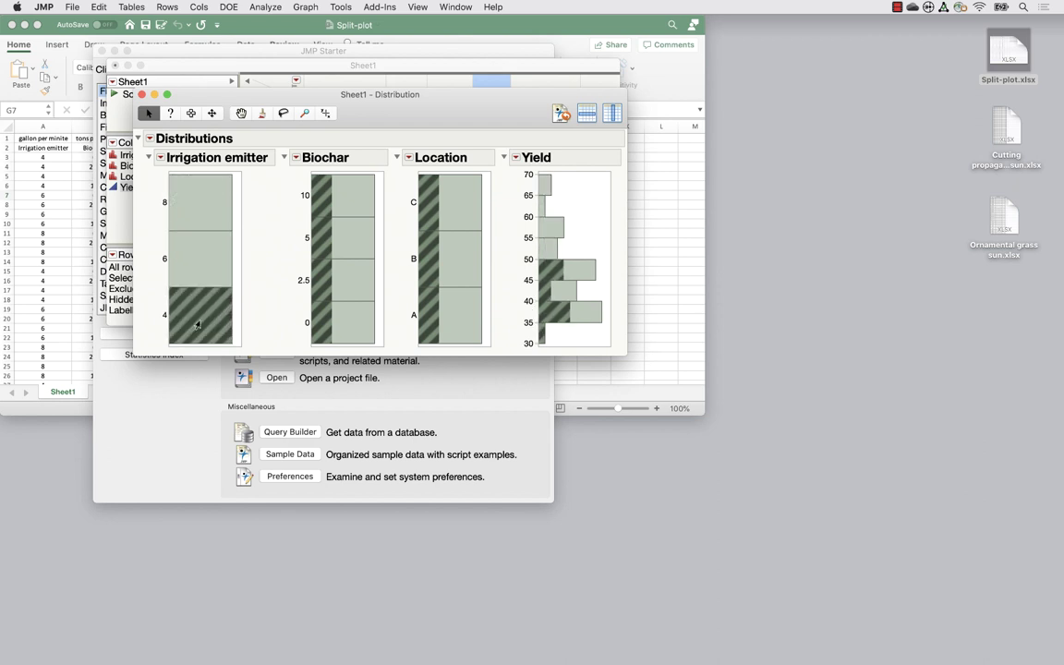
click(199, 210)
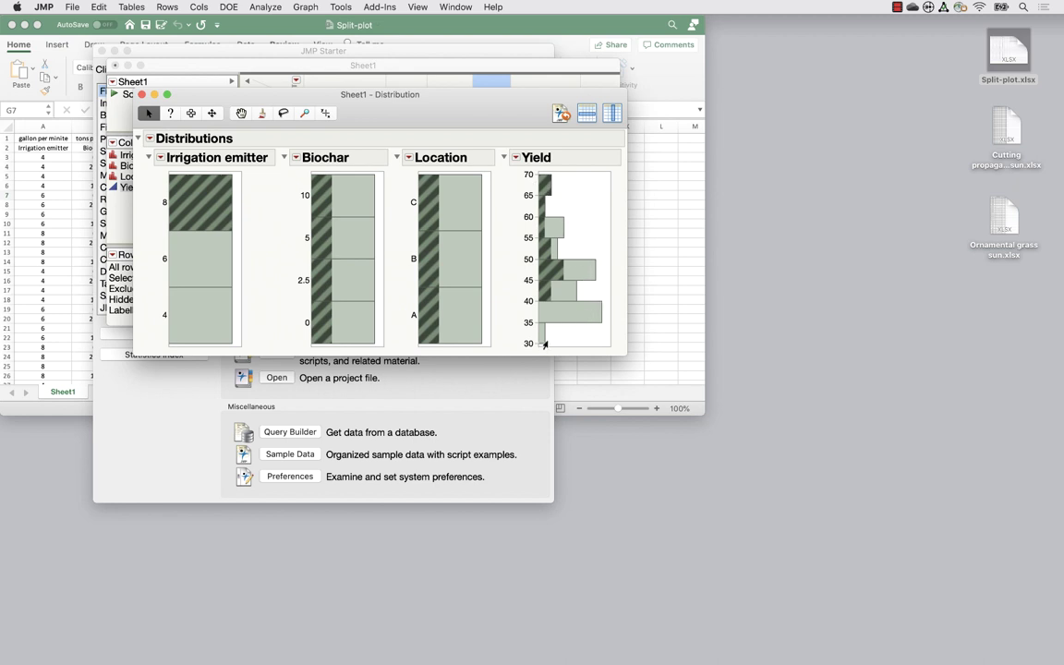
click(203, 265)
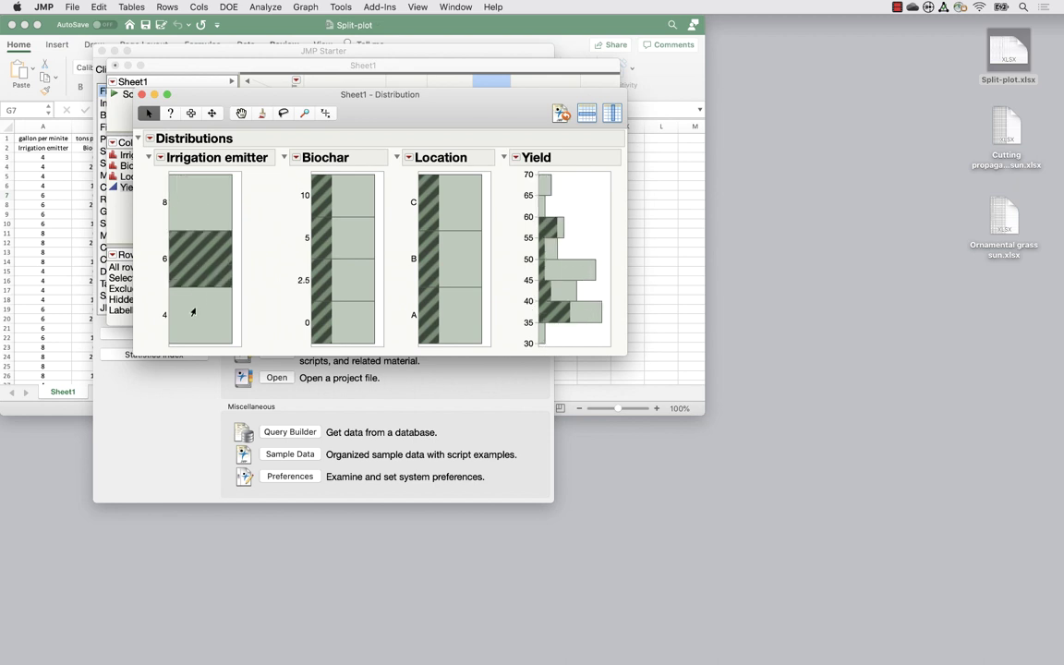
click(174, 294)
click(170, 245)
mouse_move(554, 273)
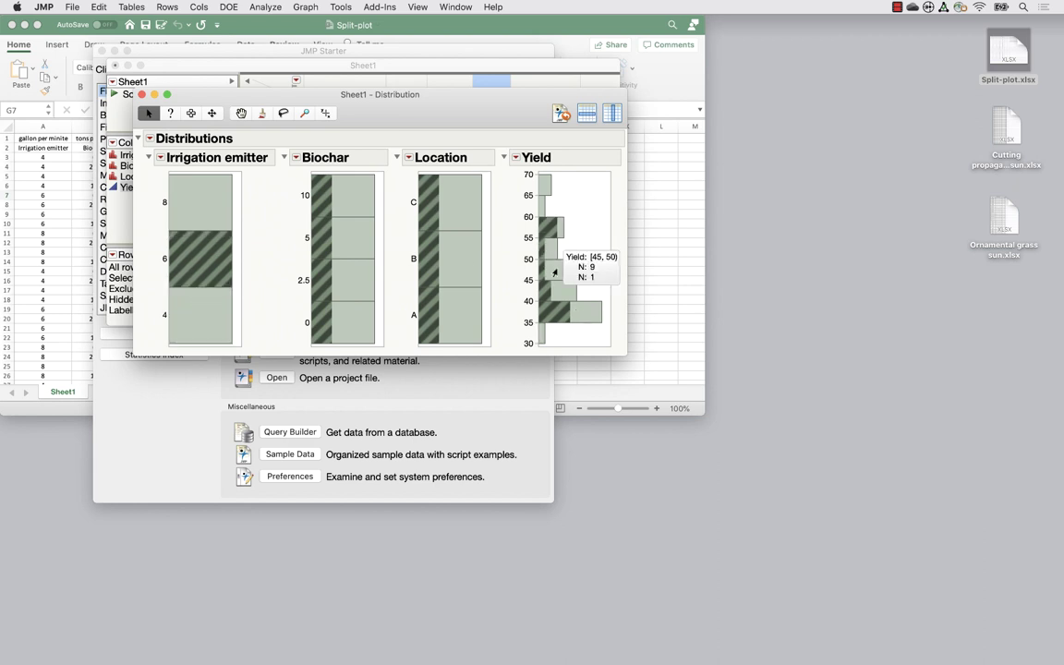
Highlight Biochar levels 10, 5, 2.5 and 0 in turn, and then Location C, to examine their yield distributions
click(346, 205)
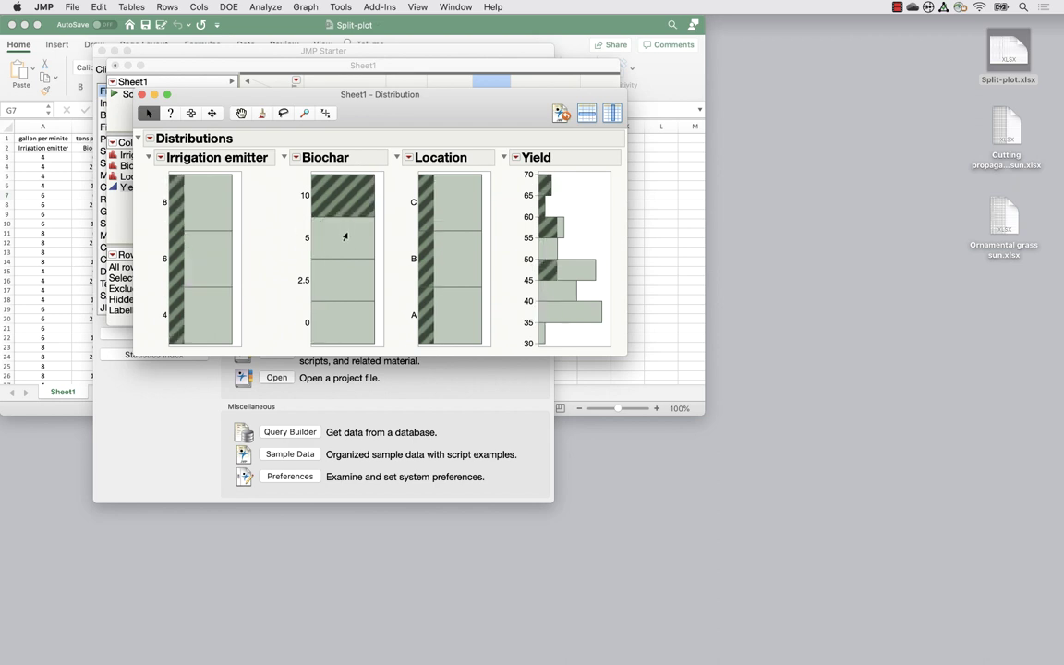
click(346, 237)
click(325, 287)
click(321, 323)
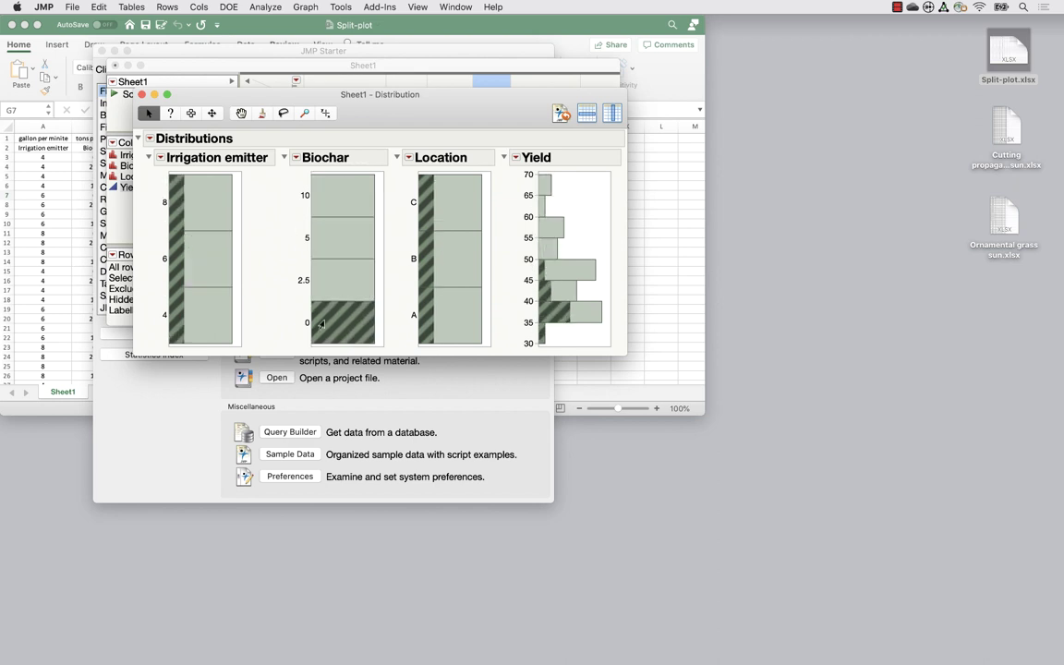
mouse_move(470, 194)
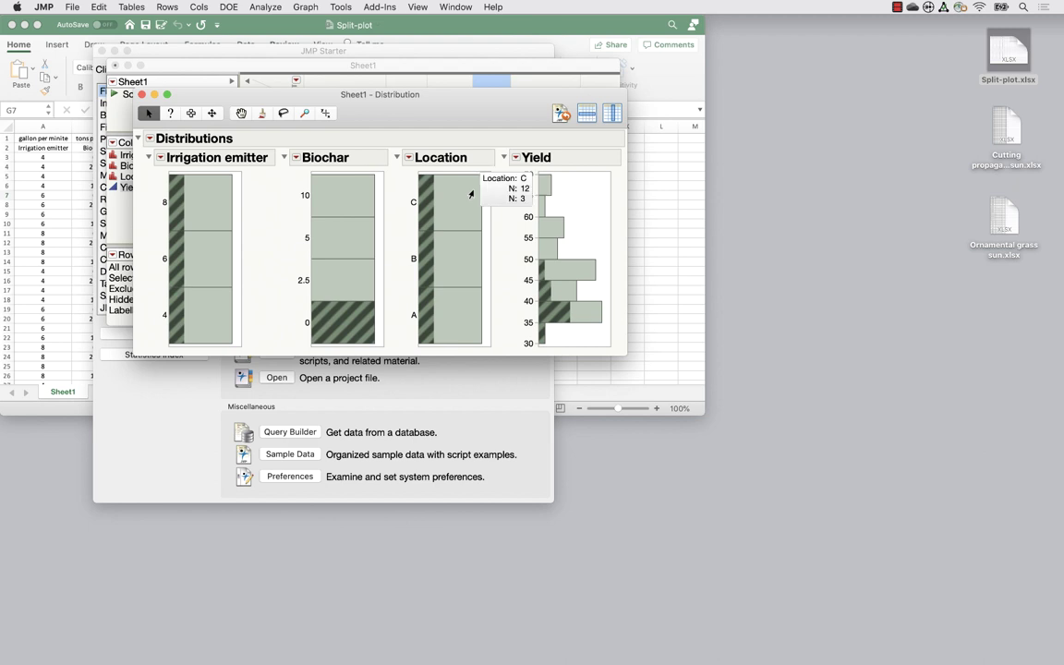
click(454, 189)
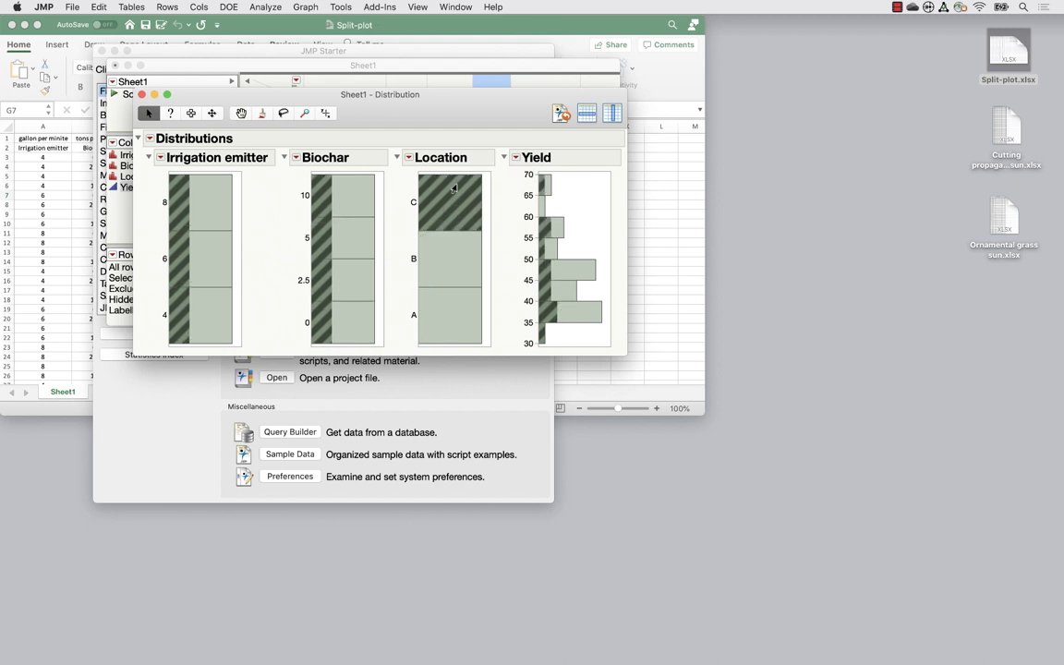
Return to the Sheet1 data table and start a Fit Model analysis with Yield as the Y response
click(128, 92)
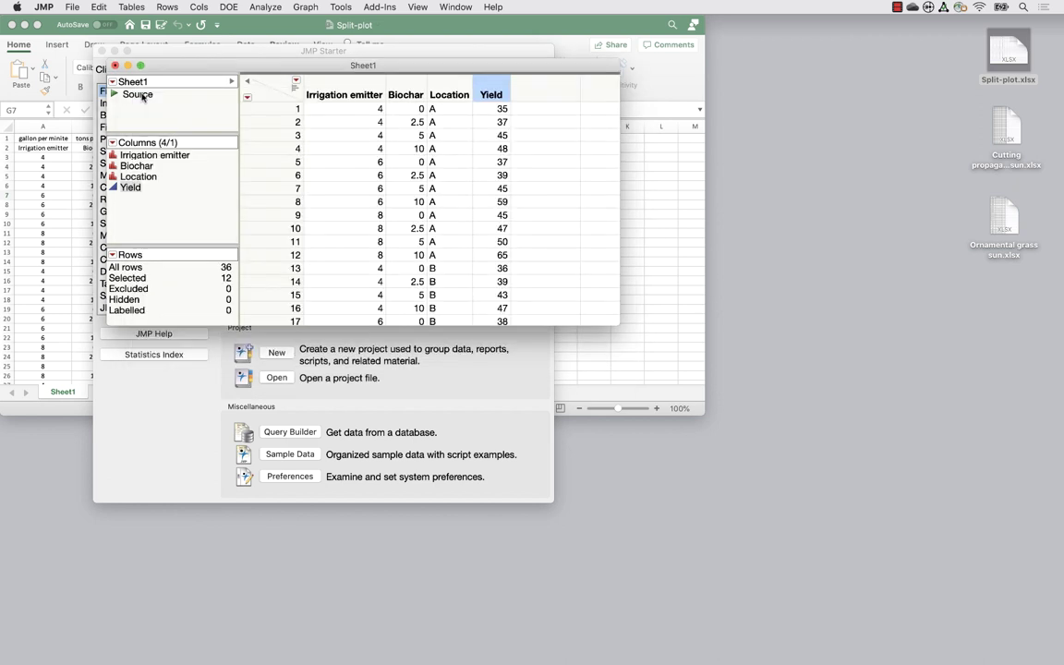
click(264, 7)
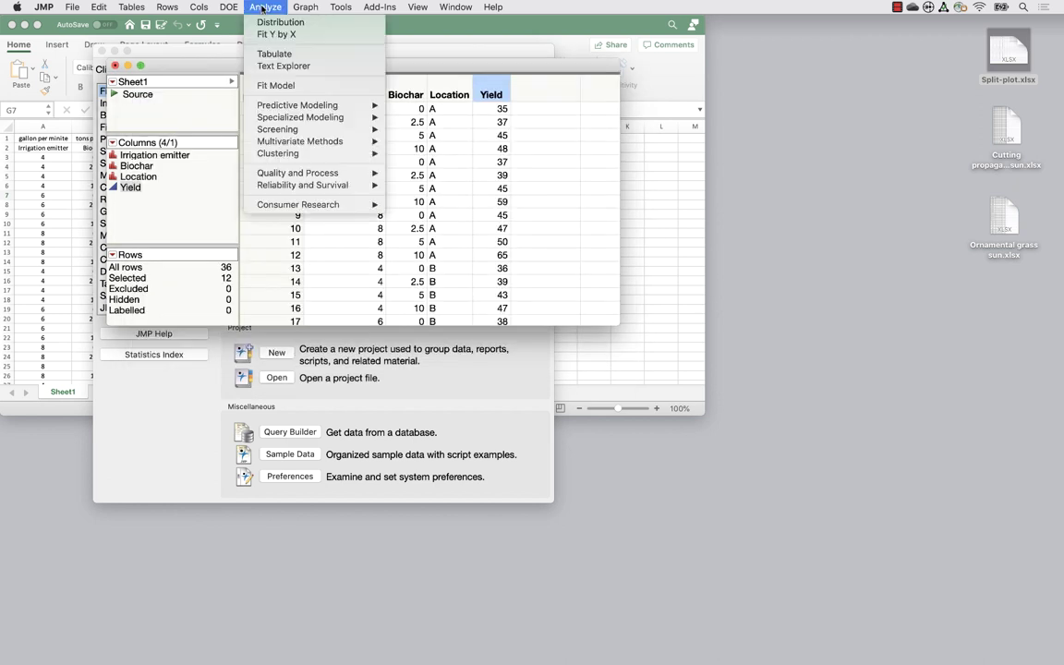
click(275, 85)
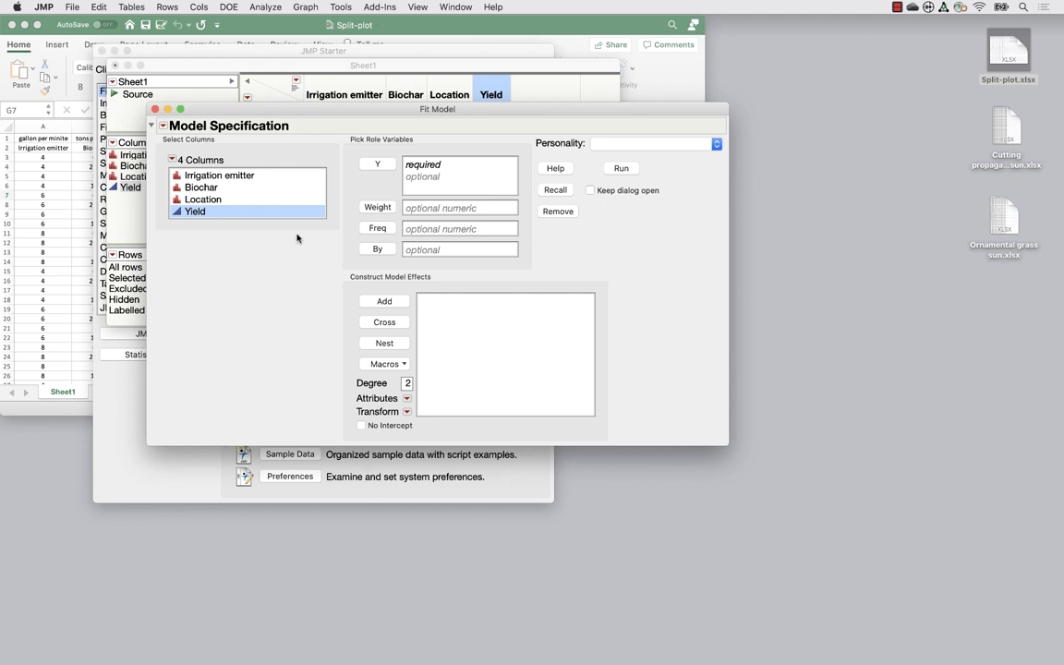
click(212, 200)
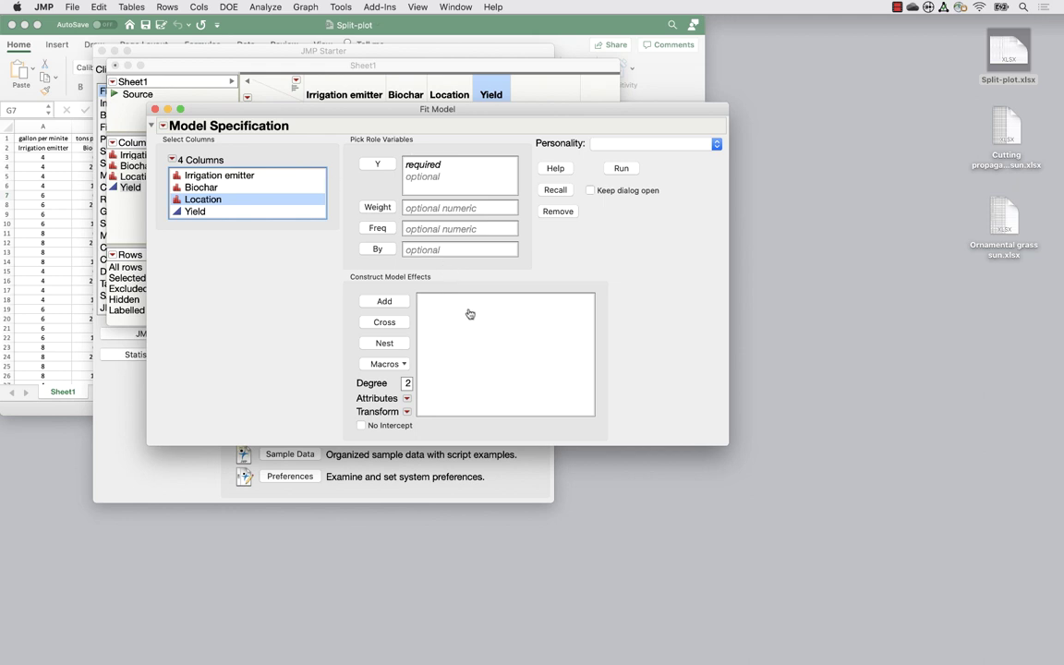
click(205, 212)
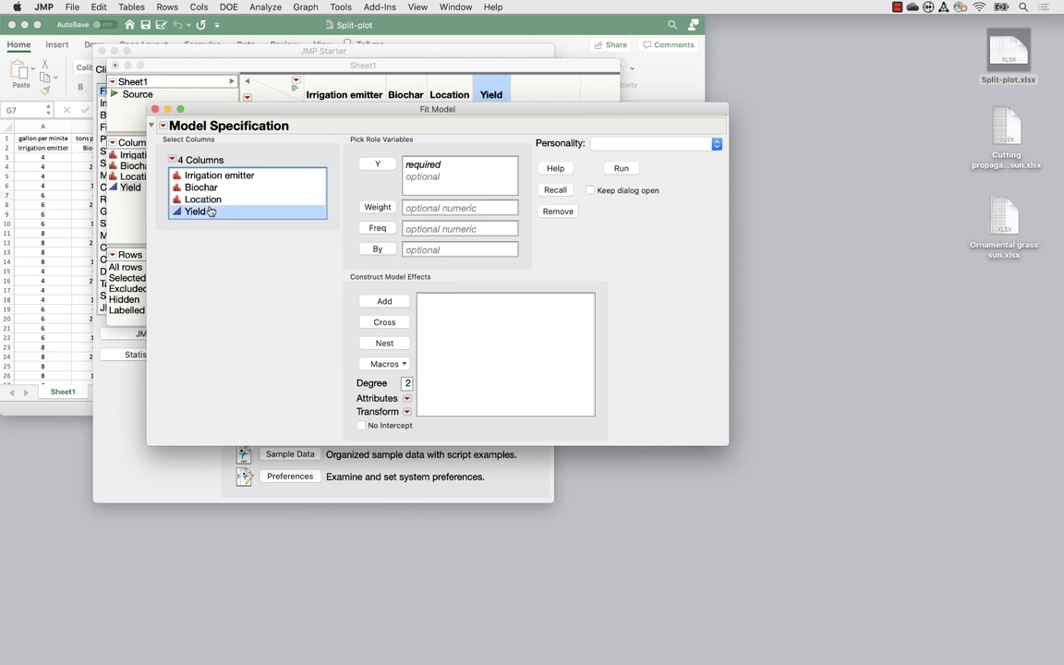
click(377, 168)
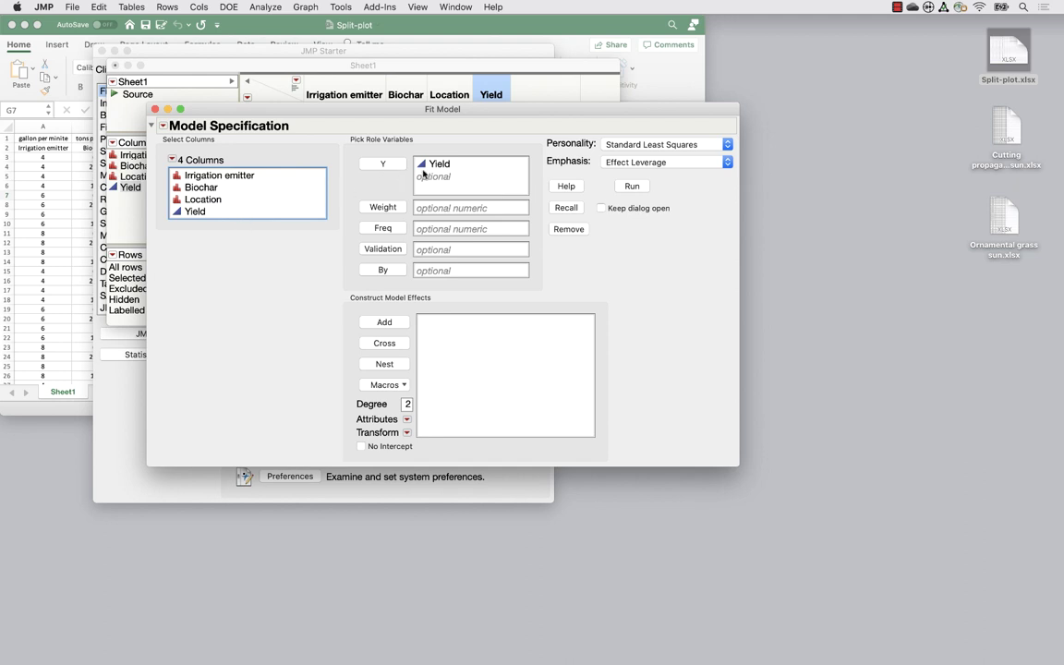
Review the available model personalities, effect macros and effect attributes in the model specification, keeping Standard Least Squares
mouse_move(618, 130)
mouse_down()
mouse_move(559, 125)
mouse_move(505, 147)
mouse_move(656, 173)
mouse_move(731, 168)
mouse_move(709, 124)
mouse_move(558, 114)
mouse_move(547, 141)
mouse_up()
click(661, 149)
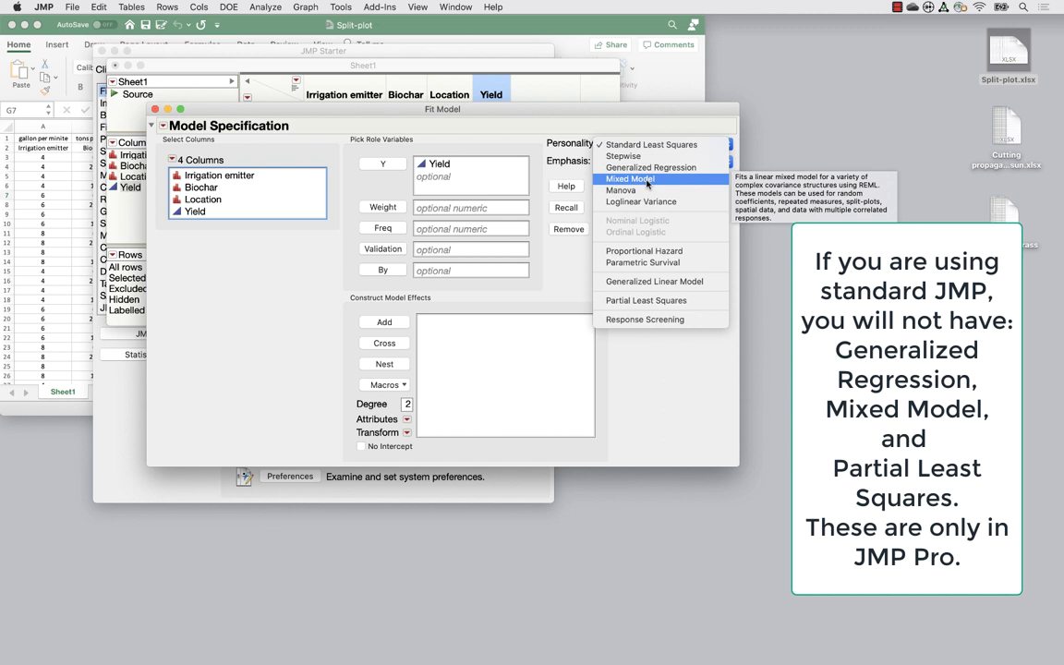
click(257, 367)
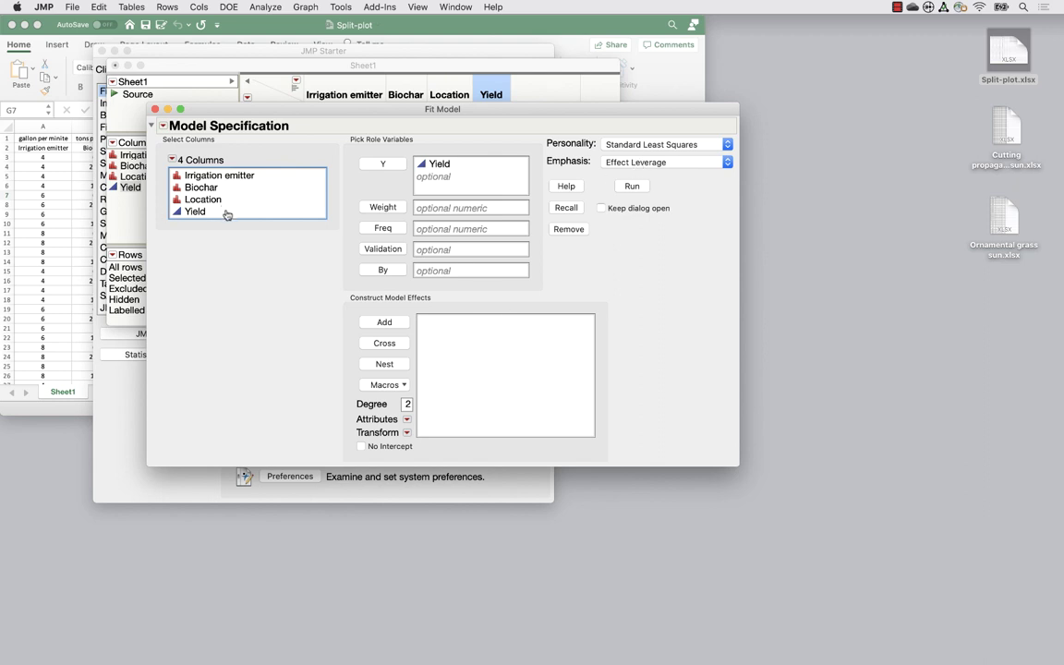
click(382, 387)
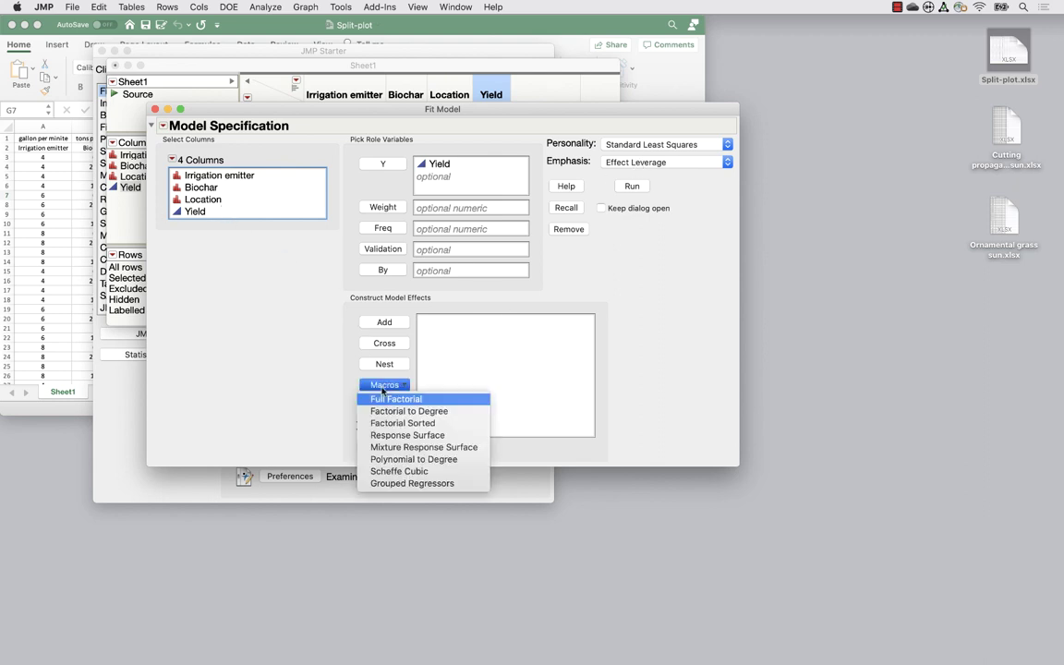
click(394, 407)
click(407, 421)
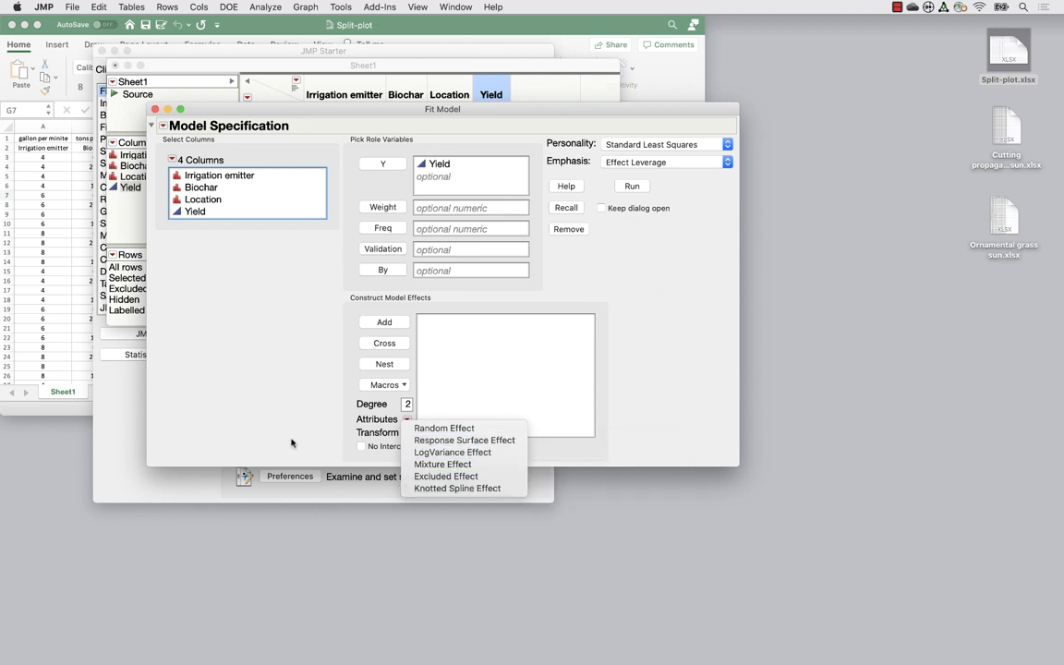
click(292, 369)
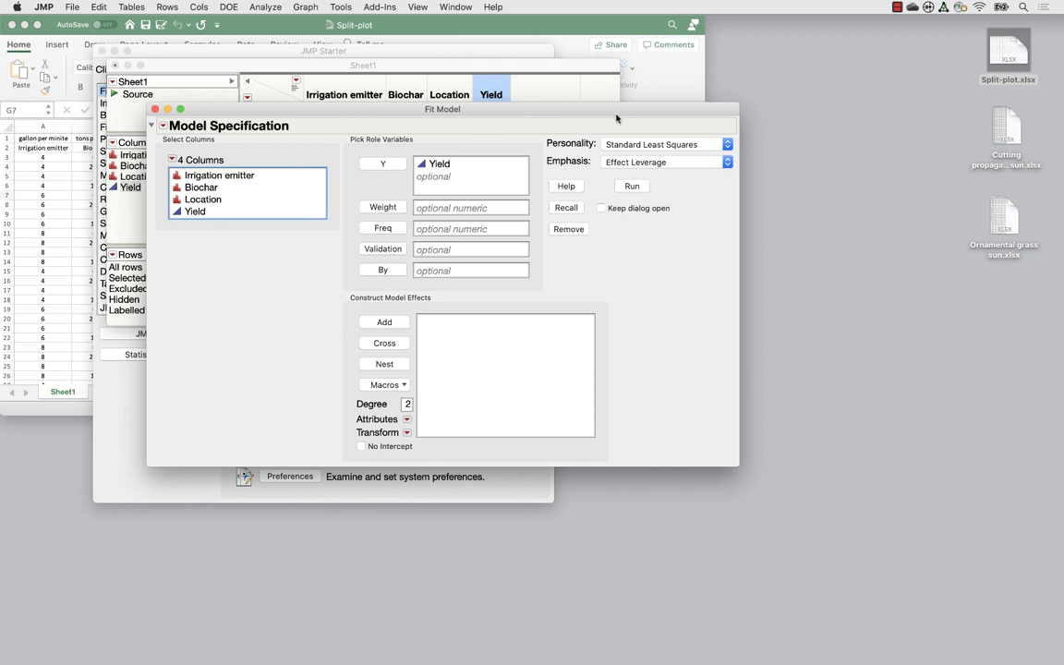
Add Location to the model effects and give it the Random Effect attribute
click(202, 199)
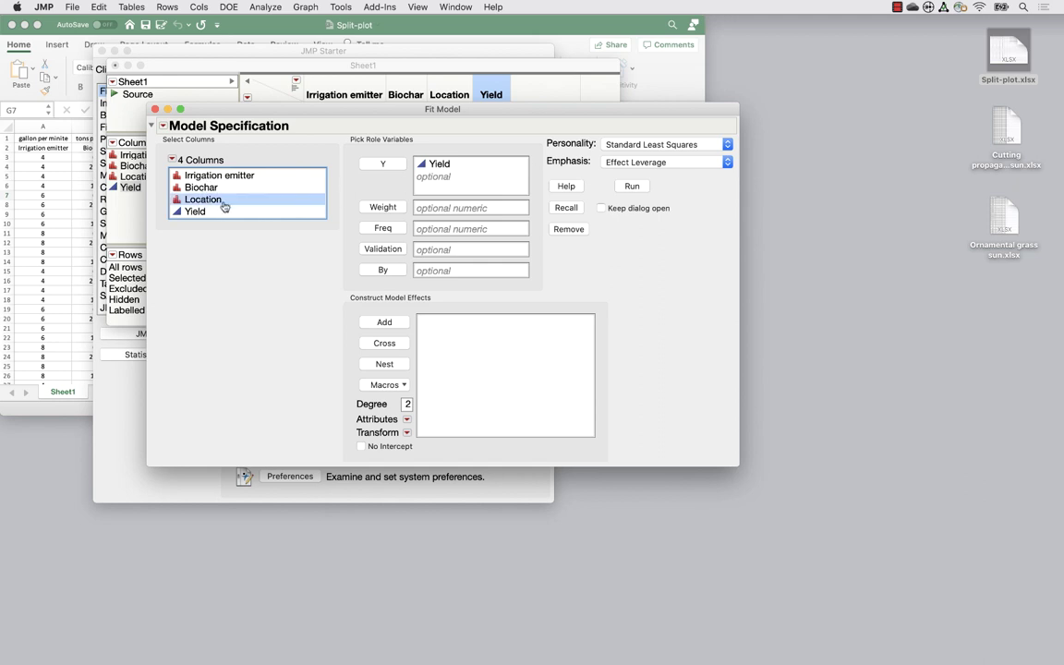
click(385, 323)
click(441, 324)
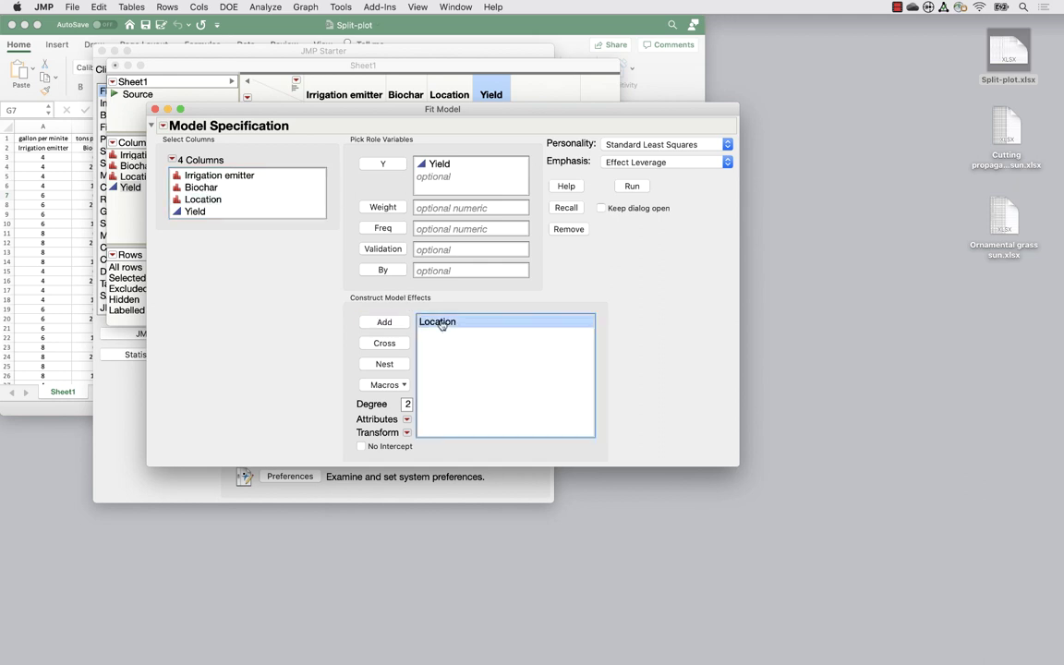
click(408, 420)
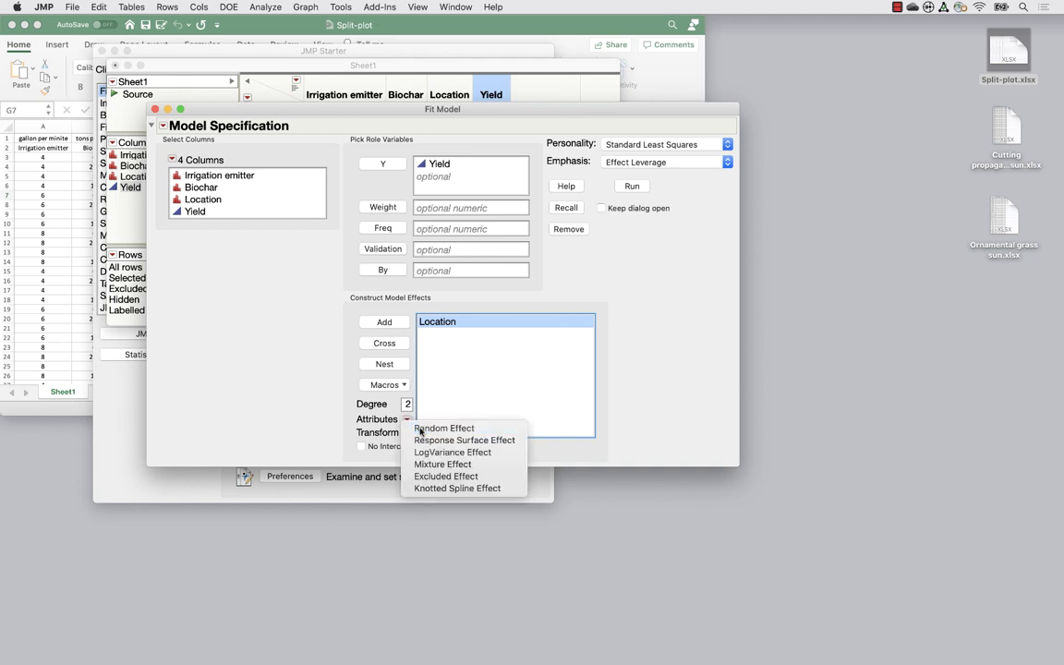
click(422, 430)
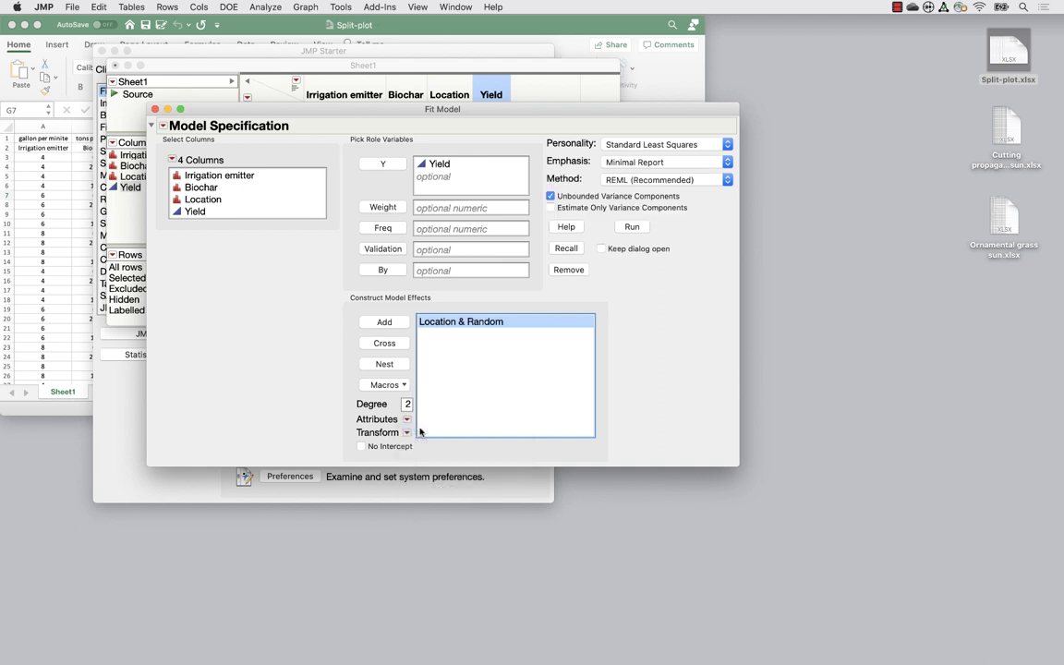
Review the estimation methods, keeping REML (Recommended), and bring the Split-plot Excel sheet into view beside the model specification
click(632, 183)
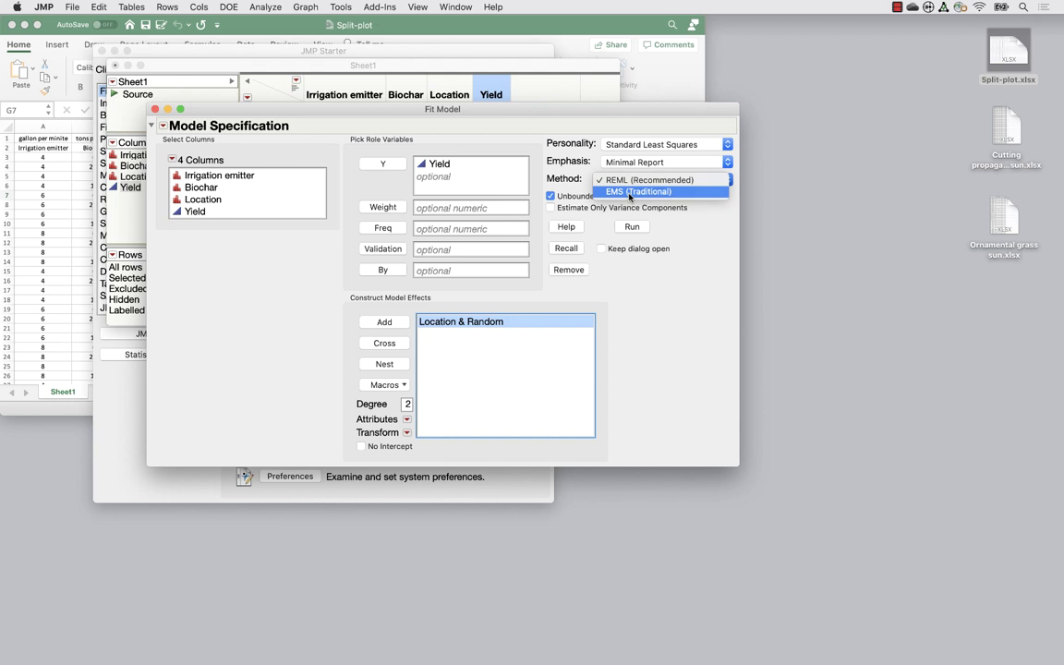
click(654, 181)
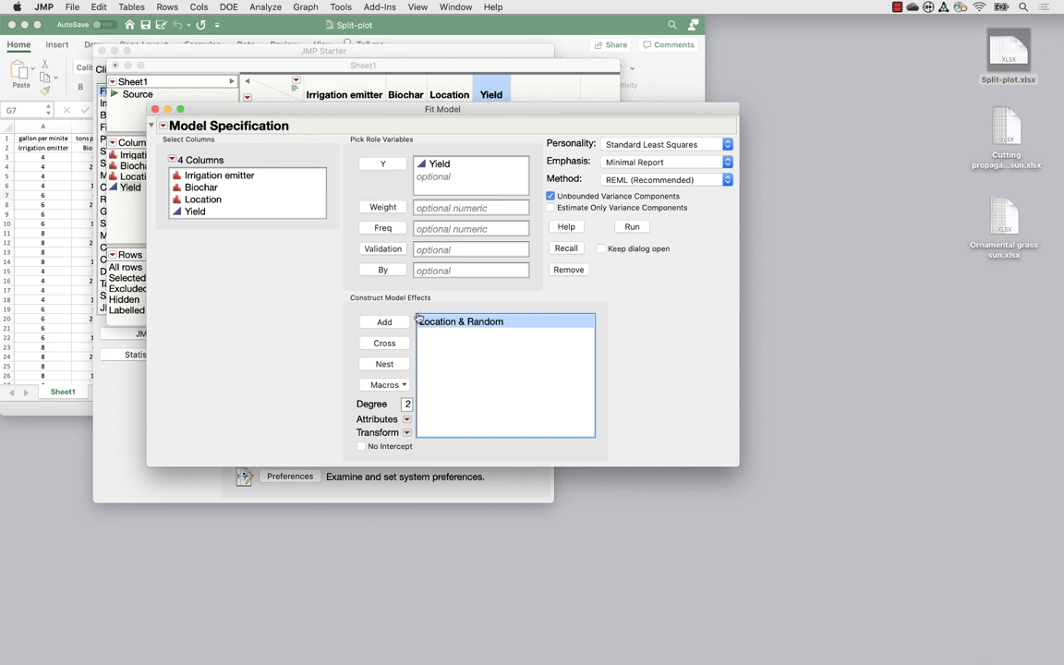
drag(494, 109, 879, 134)
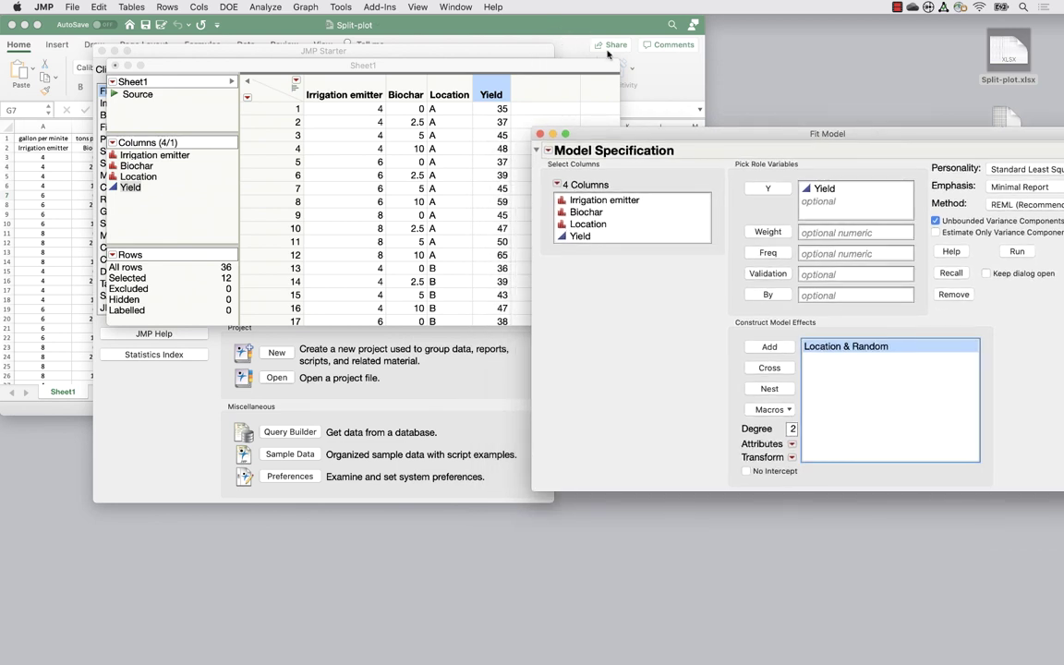
click(514, 28)
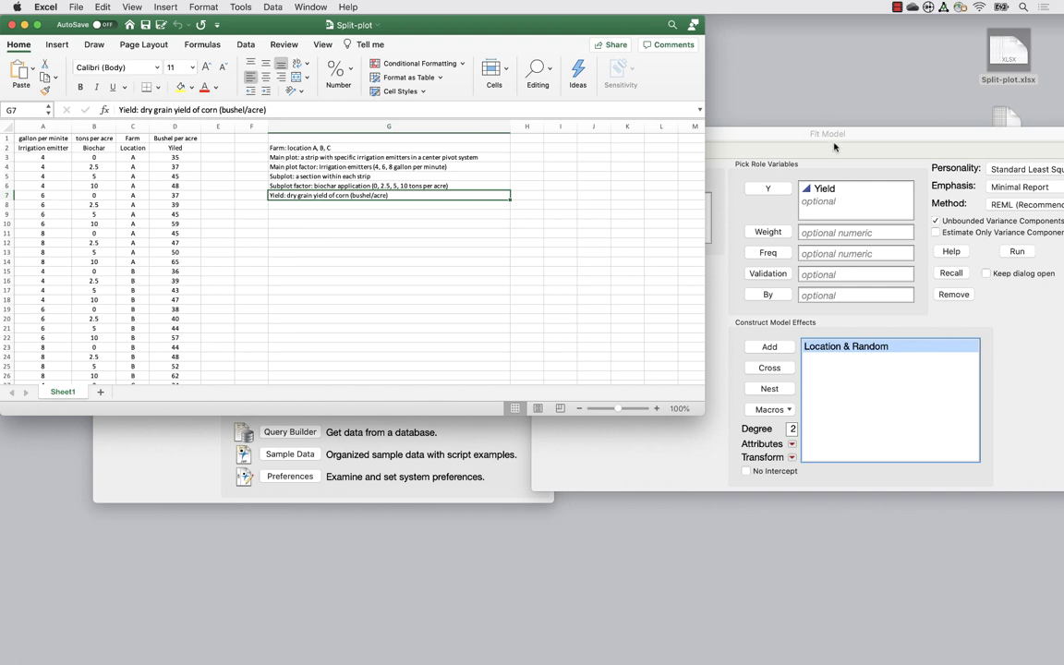
Return to the JMP model specification and add Irrigation emitter to the model effects
click(750, 132)
click(582, 205)
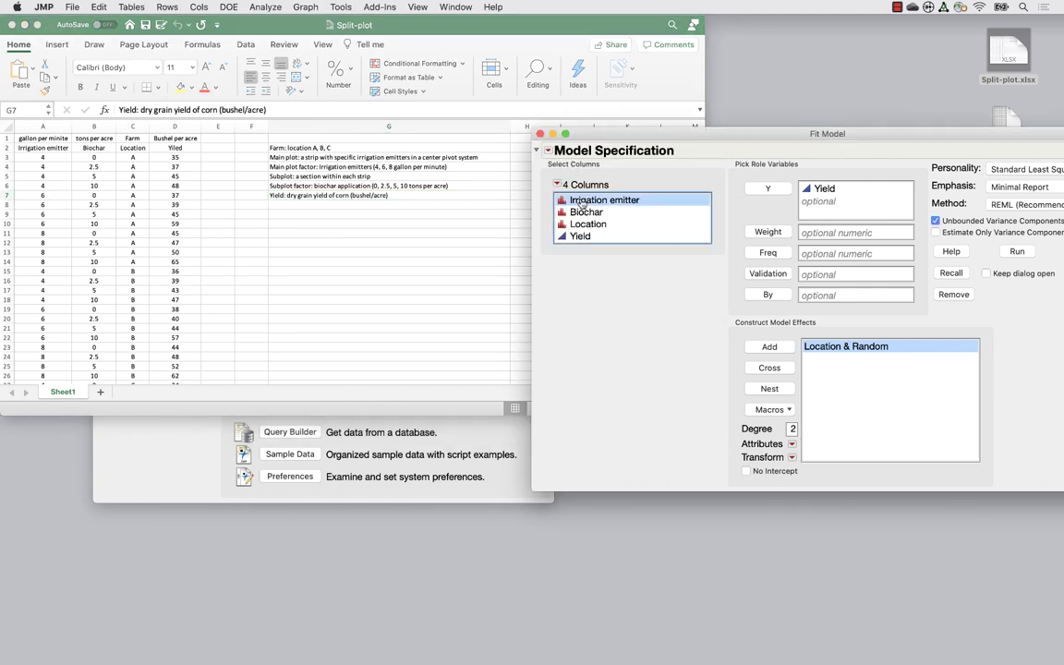
click(769, 347)
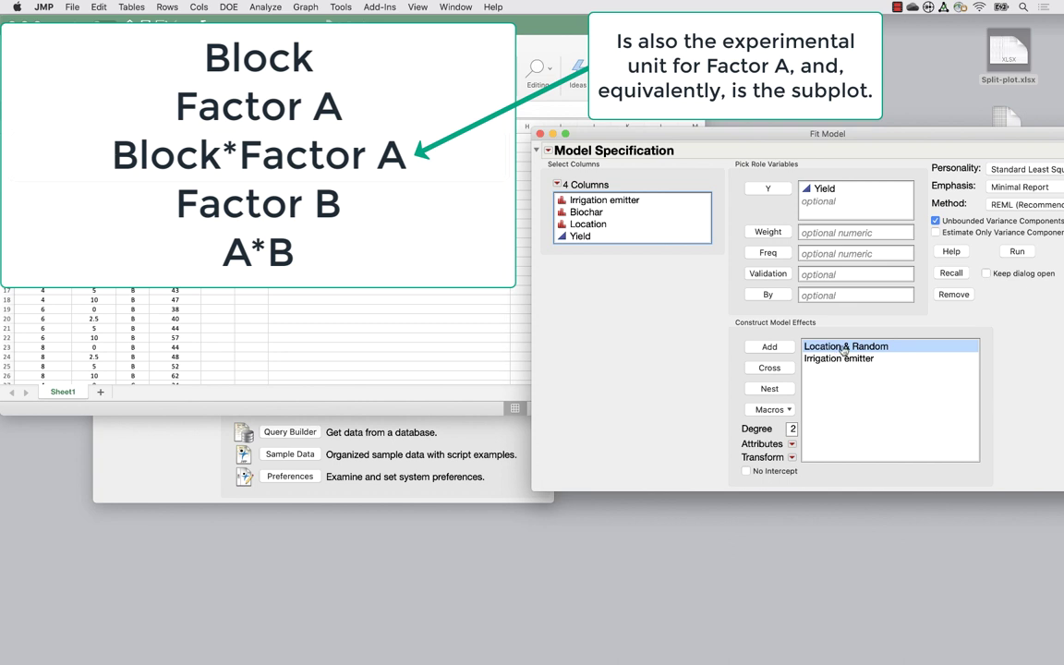
Cross the random Location effect with Irrigation emitter to add their interaction as a random model effect
click(832, 360)
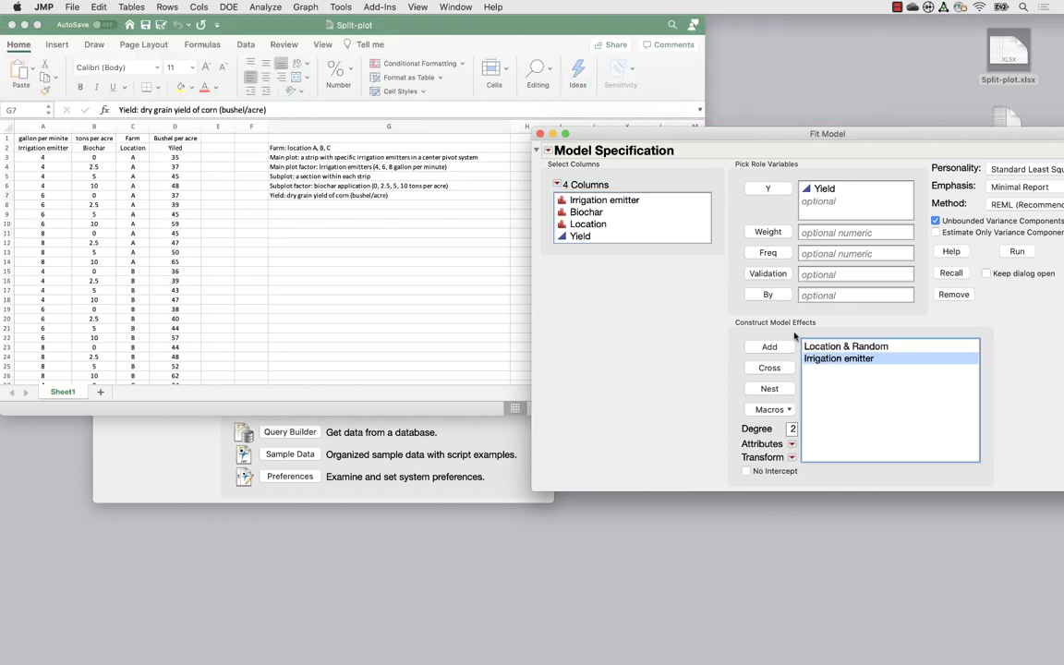
click(846, 346)
click(604, 200)
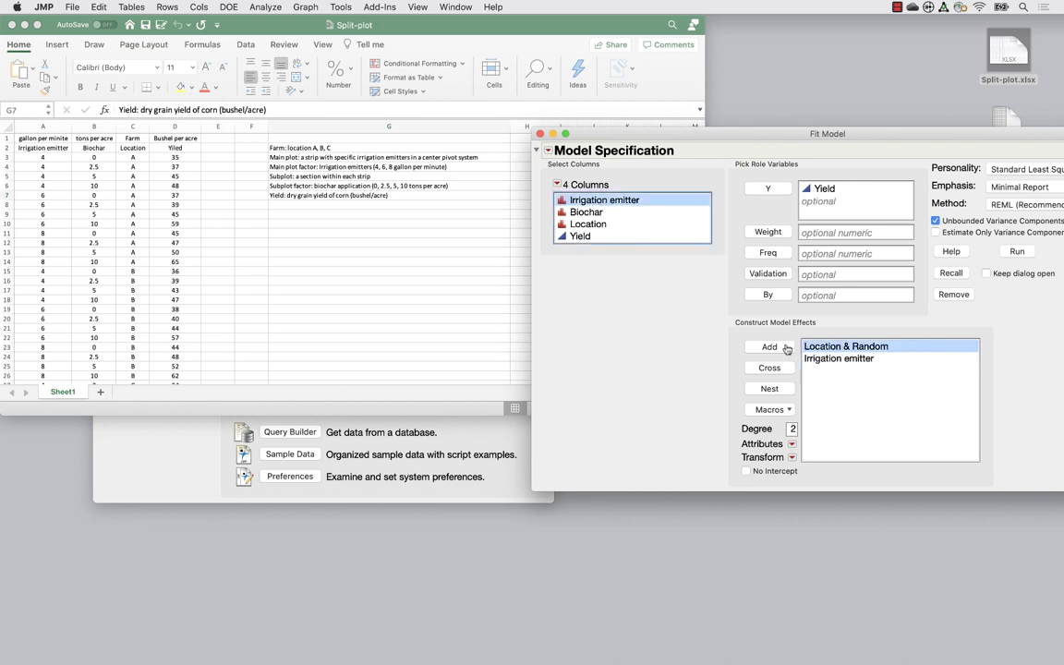
click(775, 348)
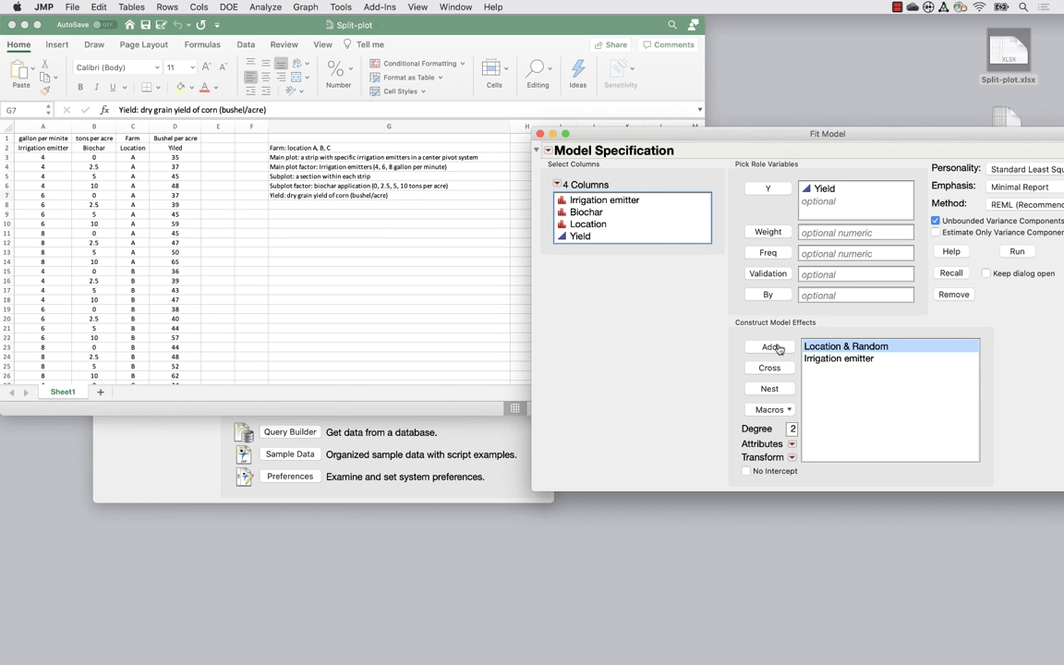
click(582, 199)
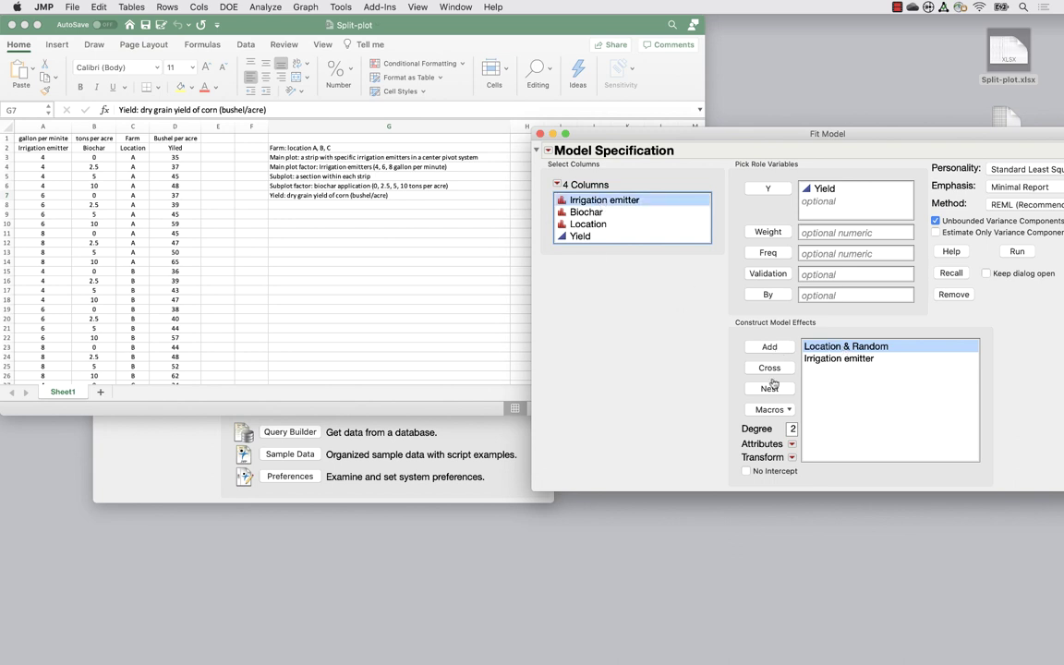
click(769, 367)
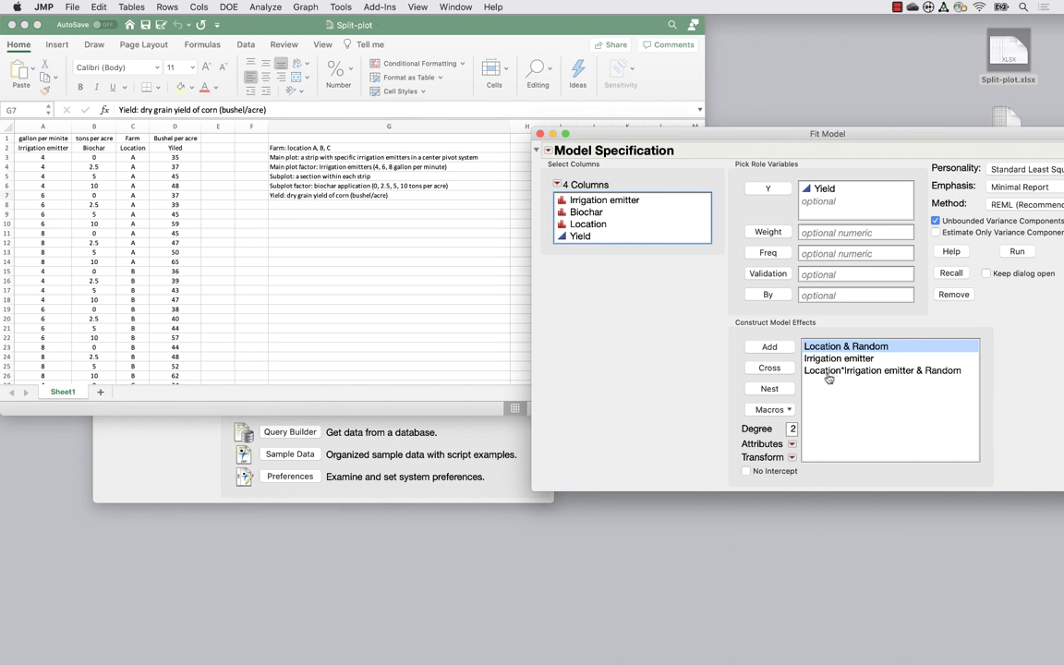
Add Biochar to the model effects and cross it with Irrigation emitter
click(577, 213)
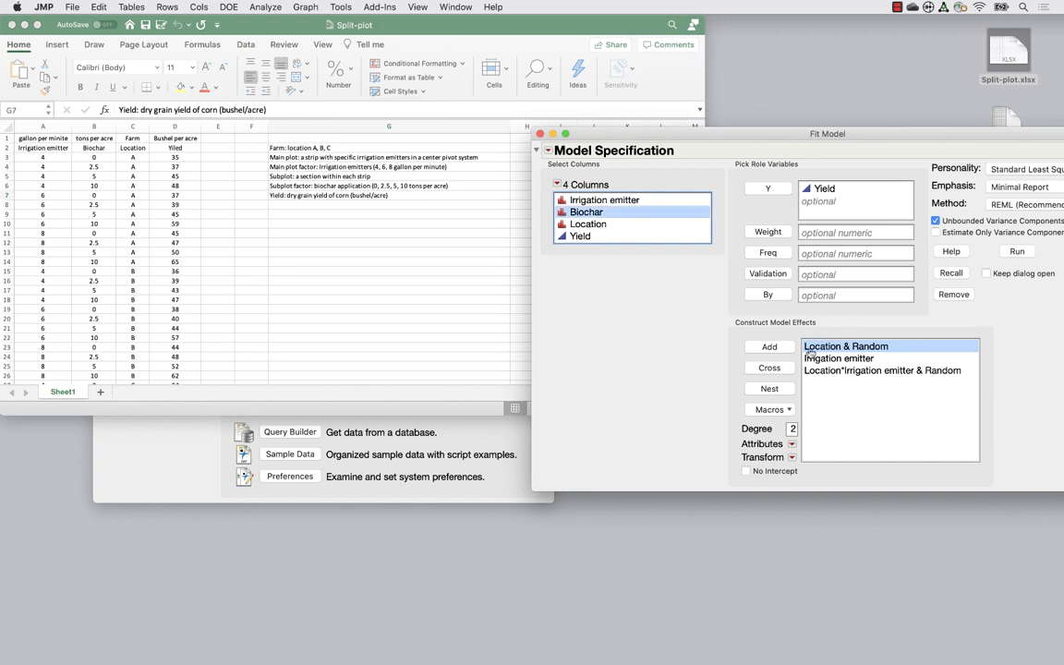
click(753, 346)
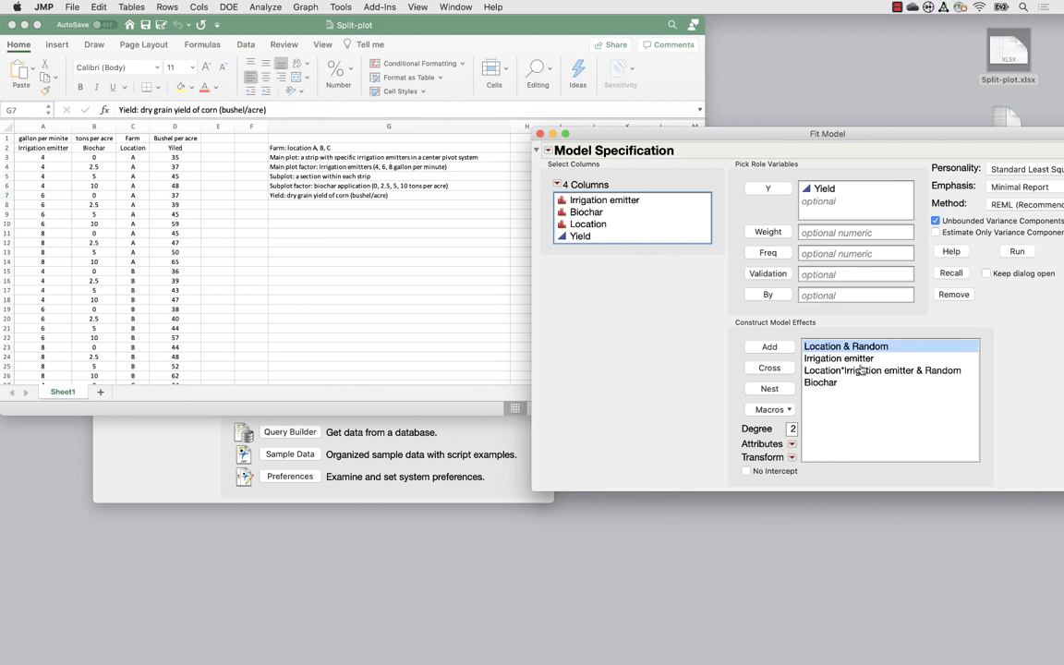
click(559, 199)
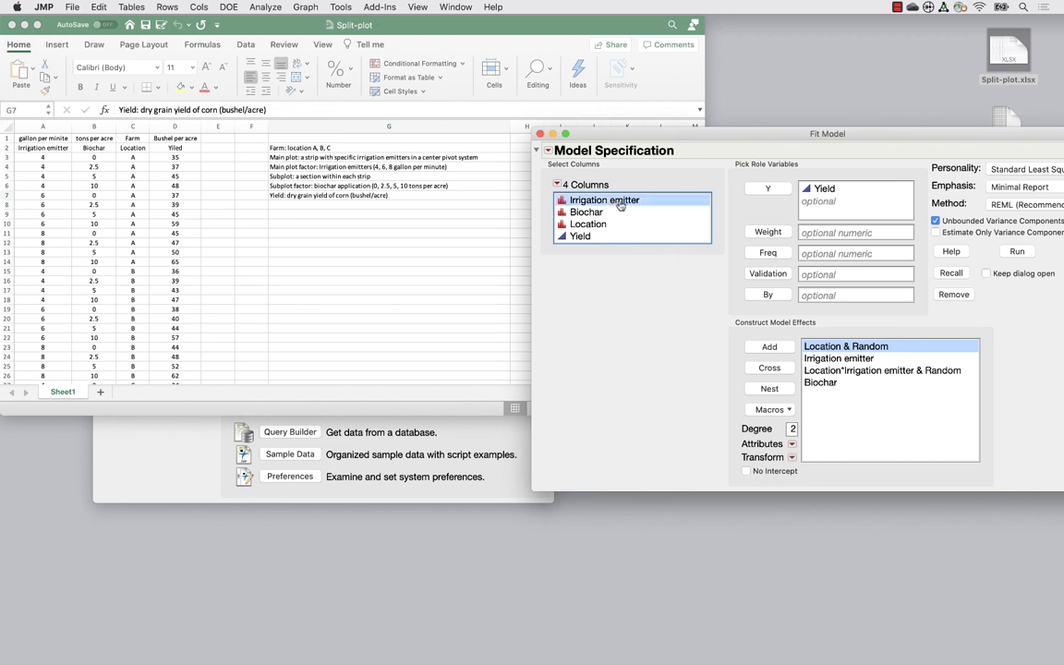
click(818, 381)
click(771, 367)
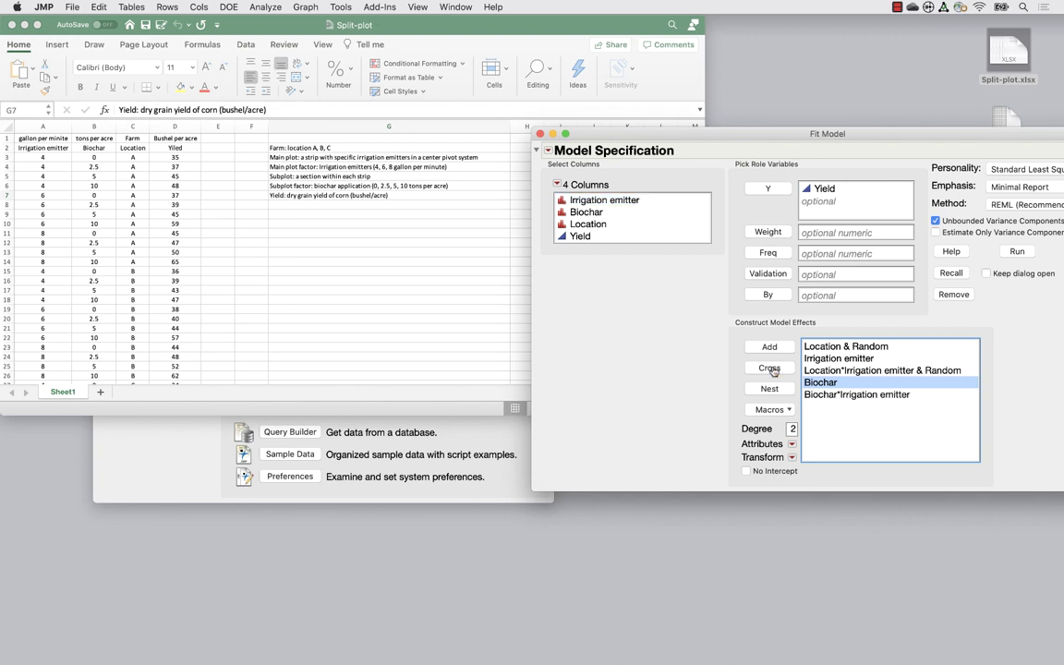
Start a second Fit Model analysis with Yield as the Y response and the Mixed Model personality
drag(900, 135, 703, 63)
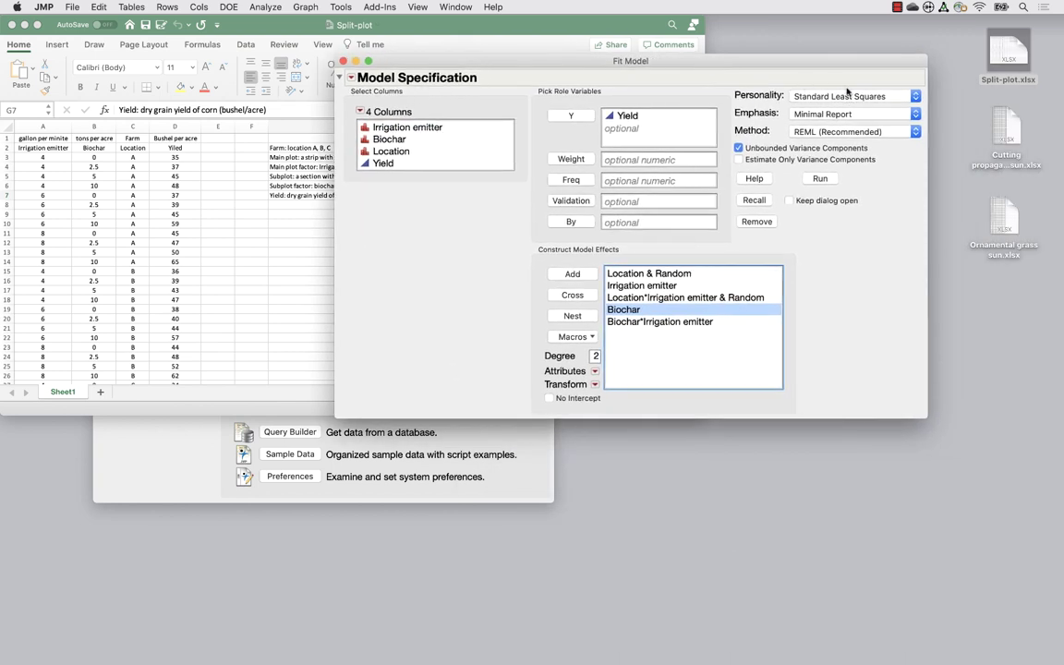
drag(639, 60, 422, 45)
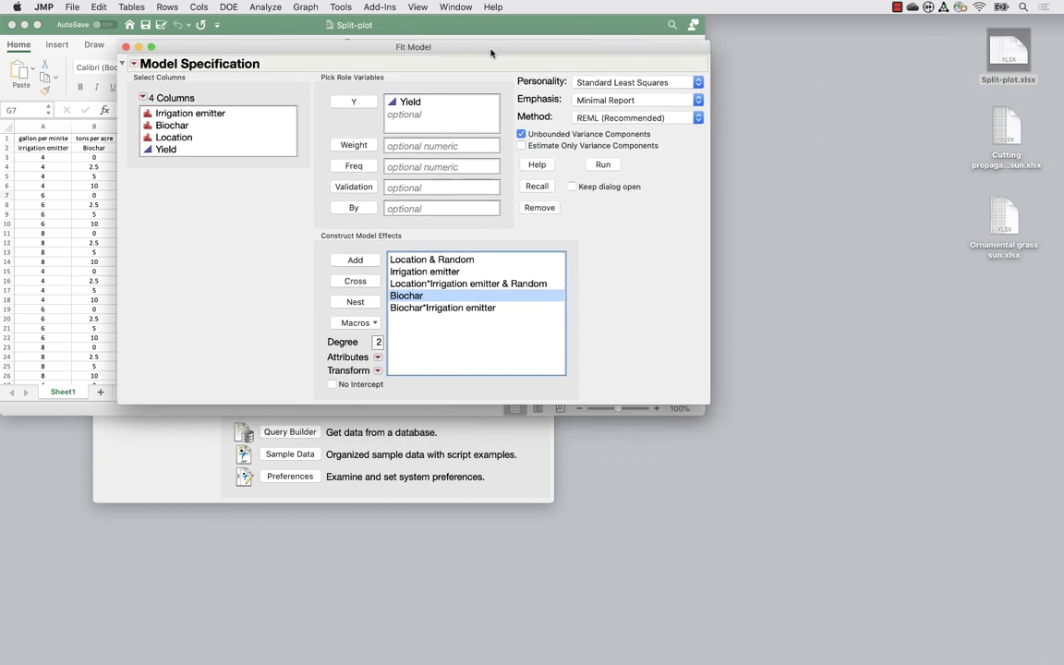
click(251, 7)
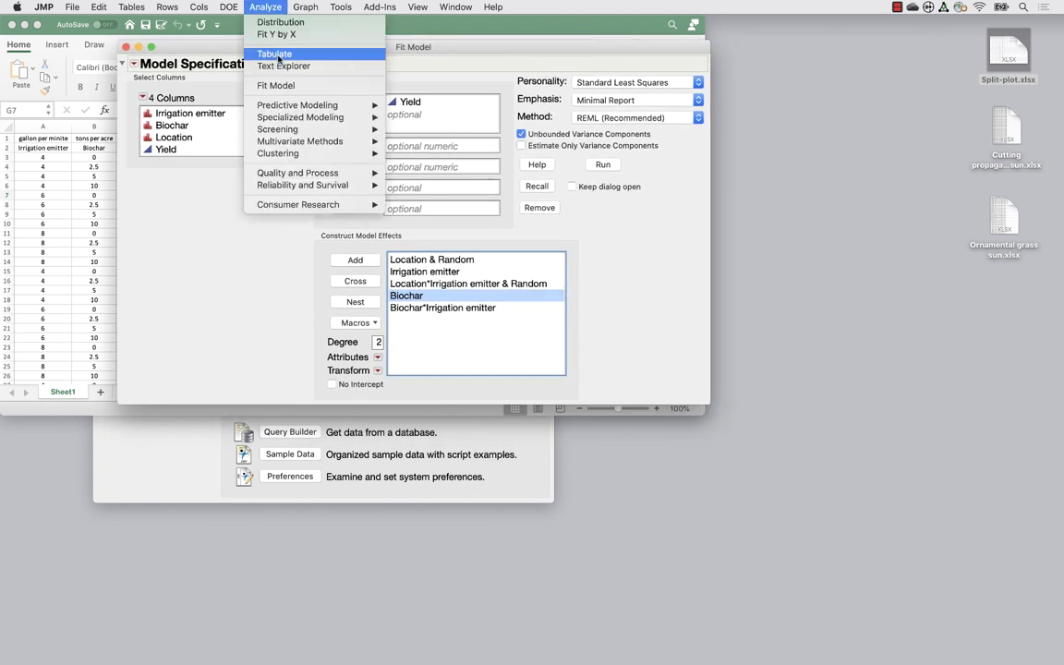
click(284, 85)
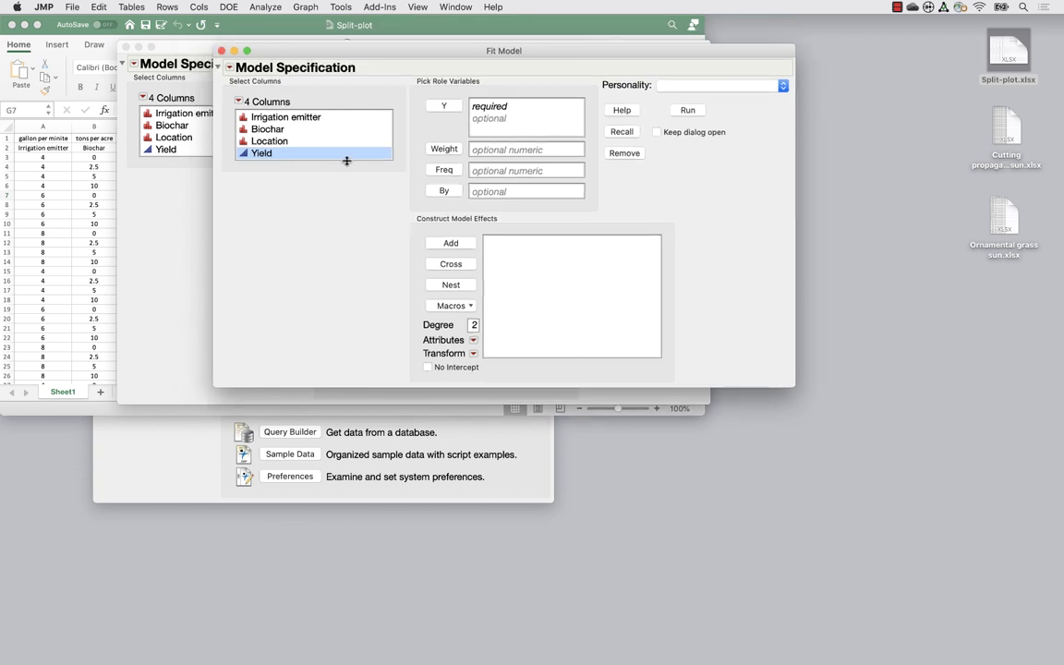
click(441, 108)
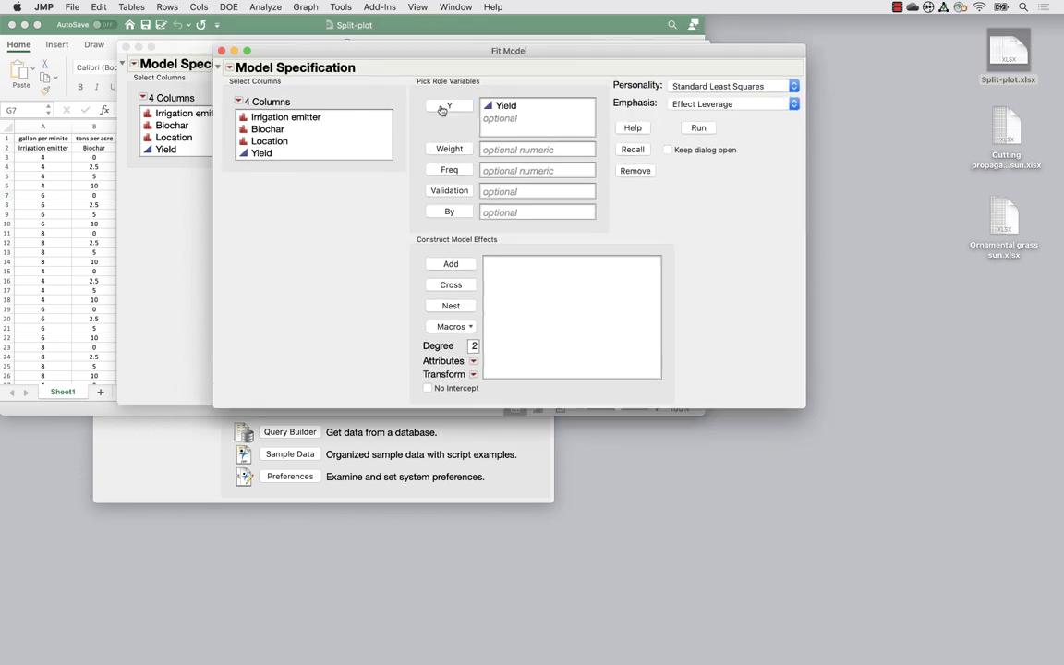
click(702, 88)
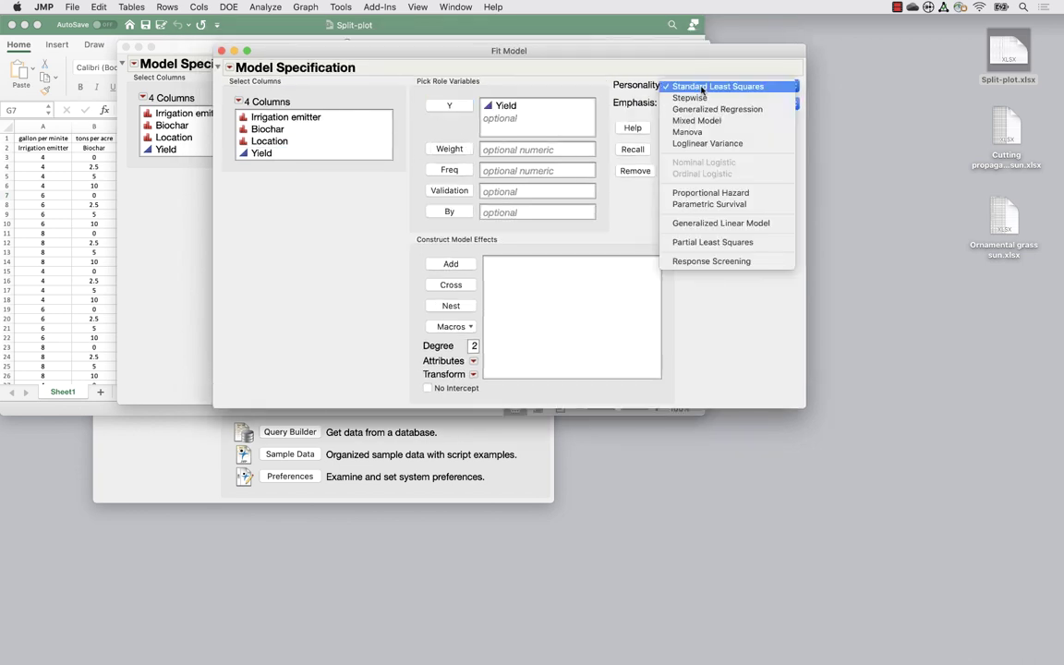
click(699, 120)
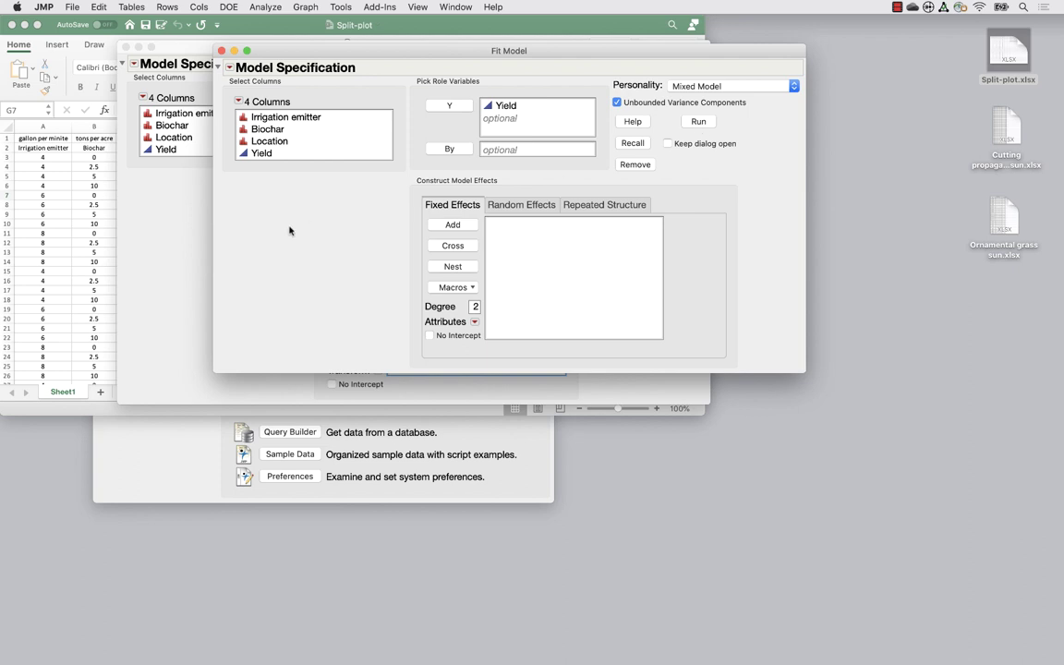
Review the mixed model's random effects and repeated structure options, and add a Full Factorial of Irrigation emitter and Biochar as fixed effects
click(509, 205)
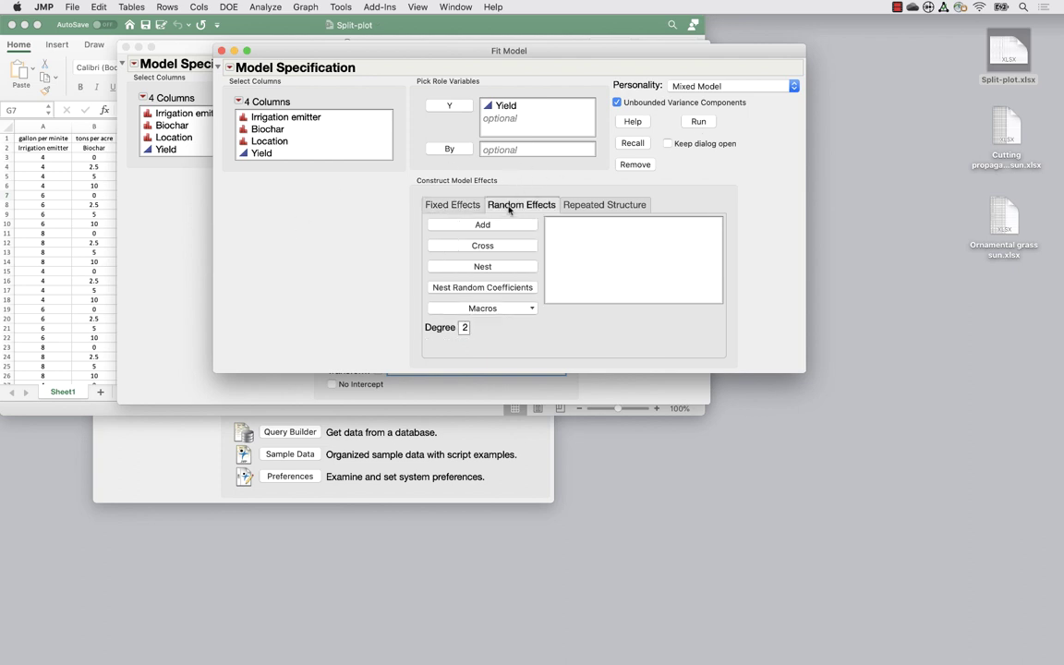
click(596, 206)
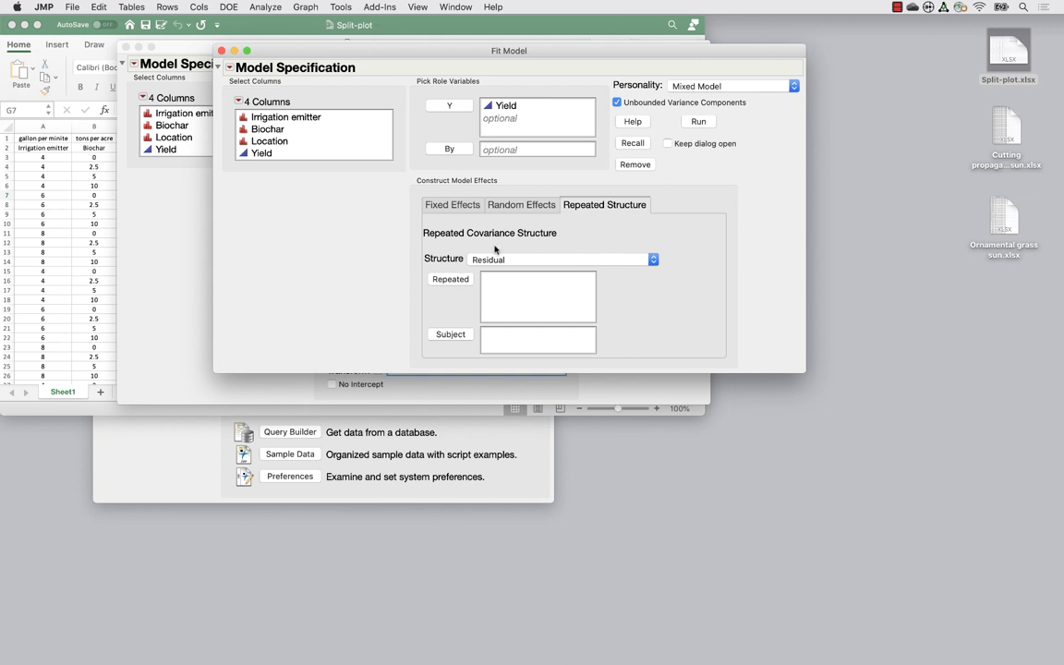
click(508, 205)
click(441, 206)
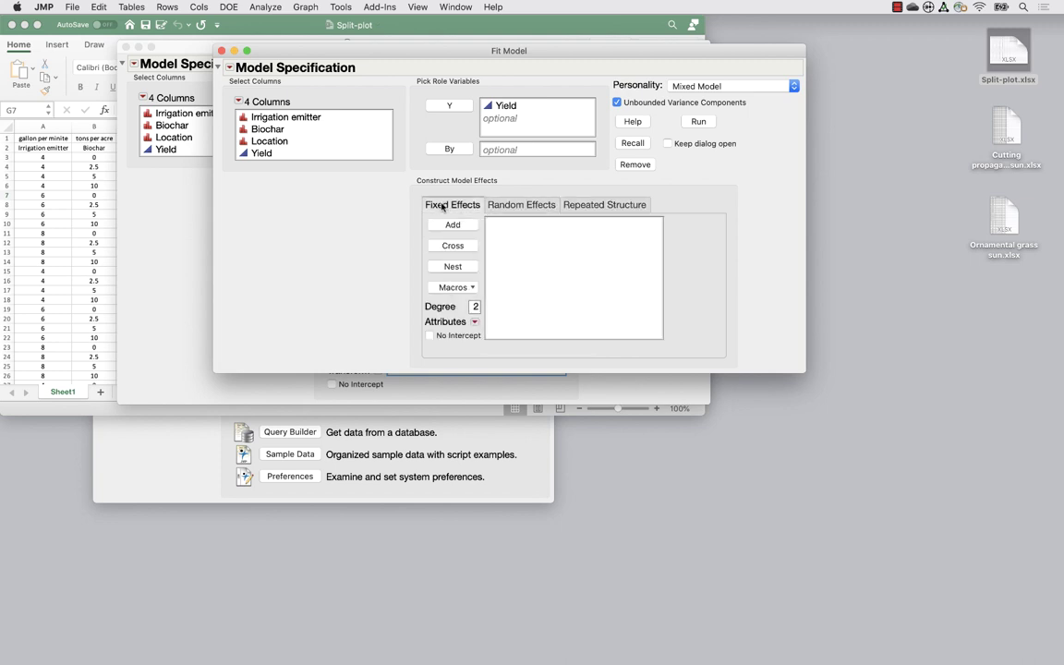
drag(544, 49, 851, 52)
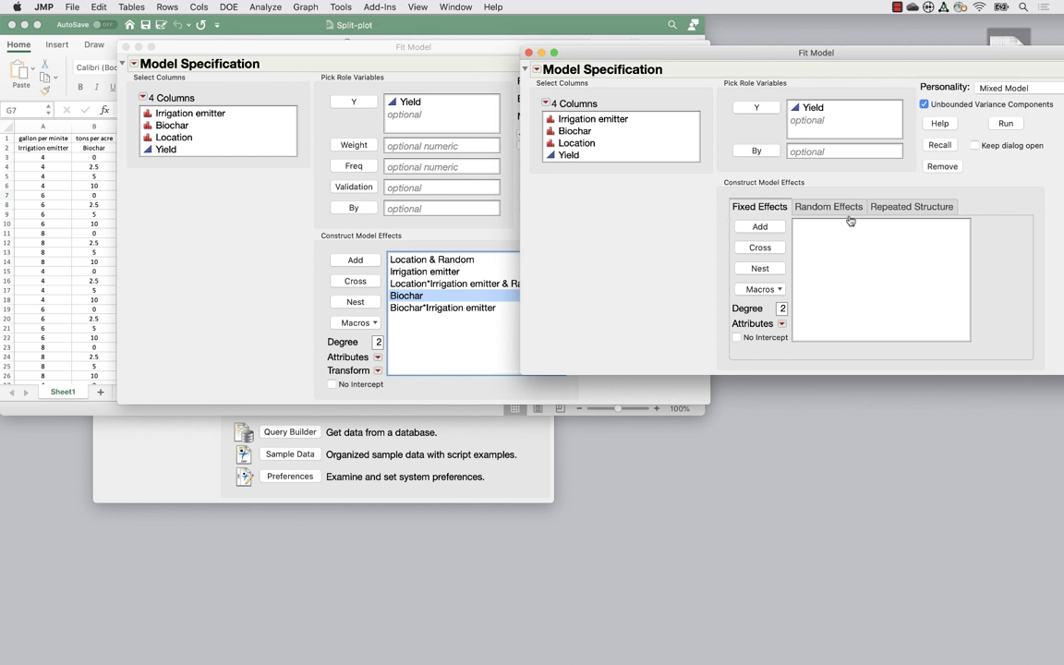
click(578, 120)
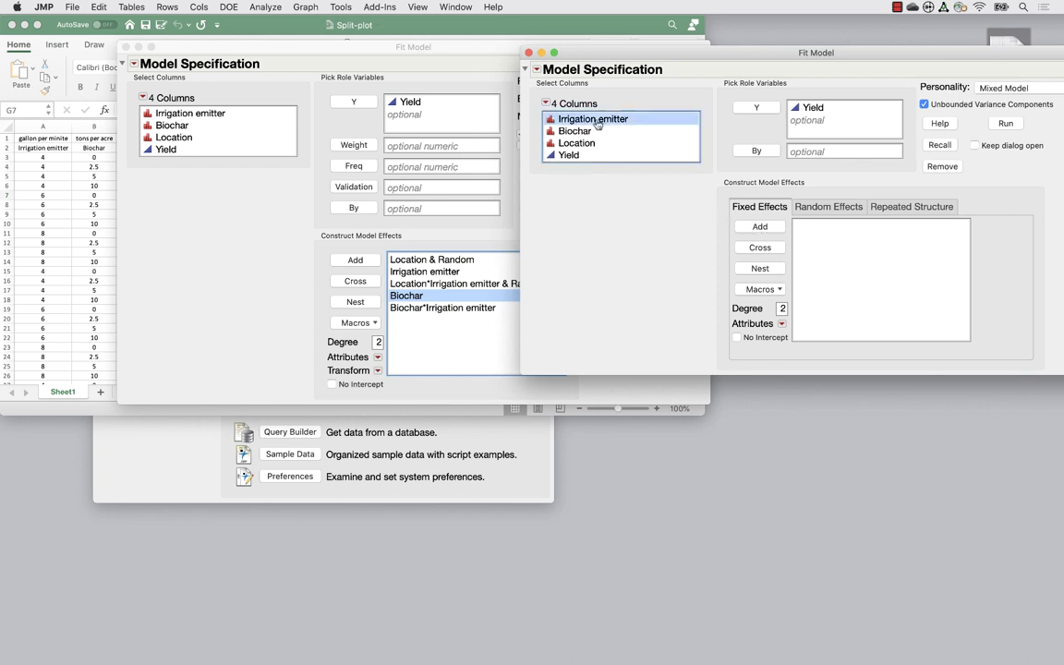
click(582, 134)
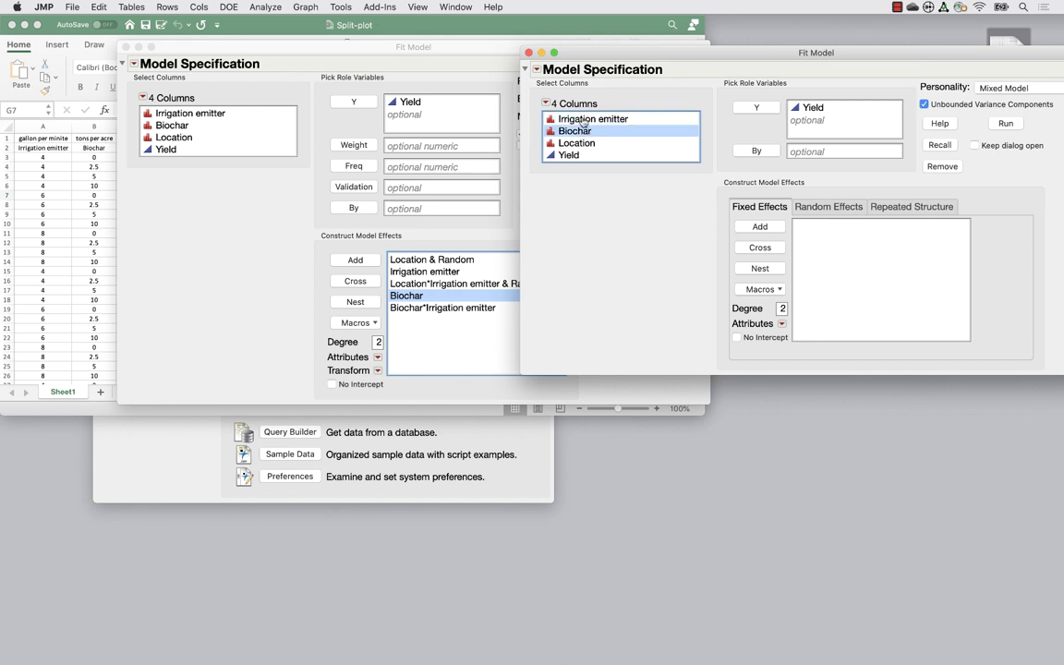
shift+click(593, 118)
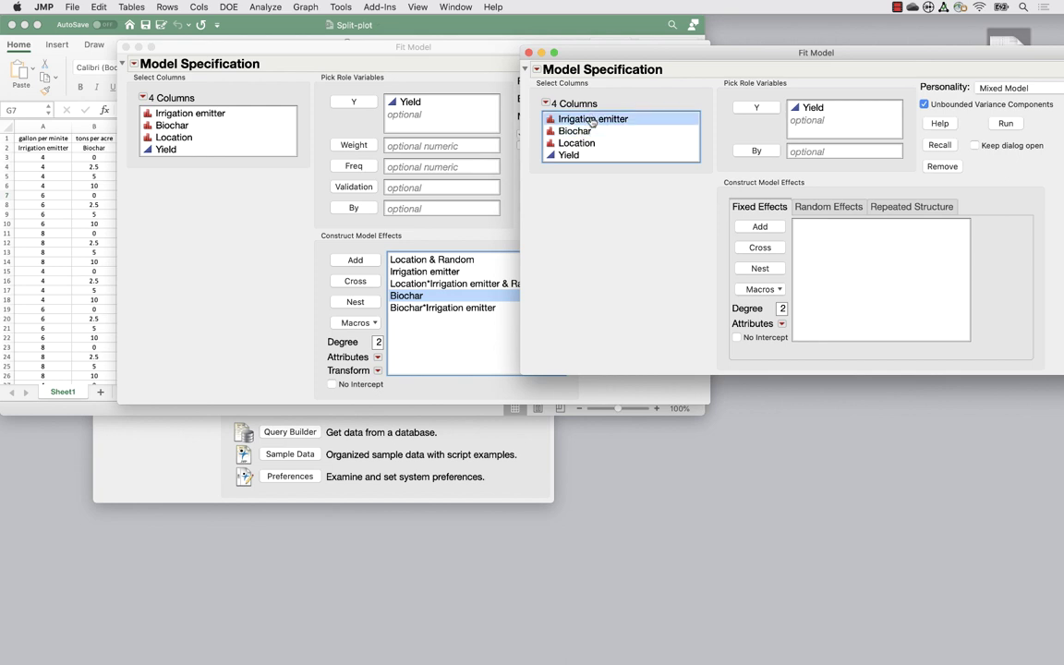
click(763, 292)
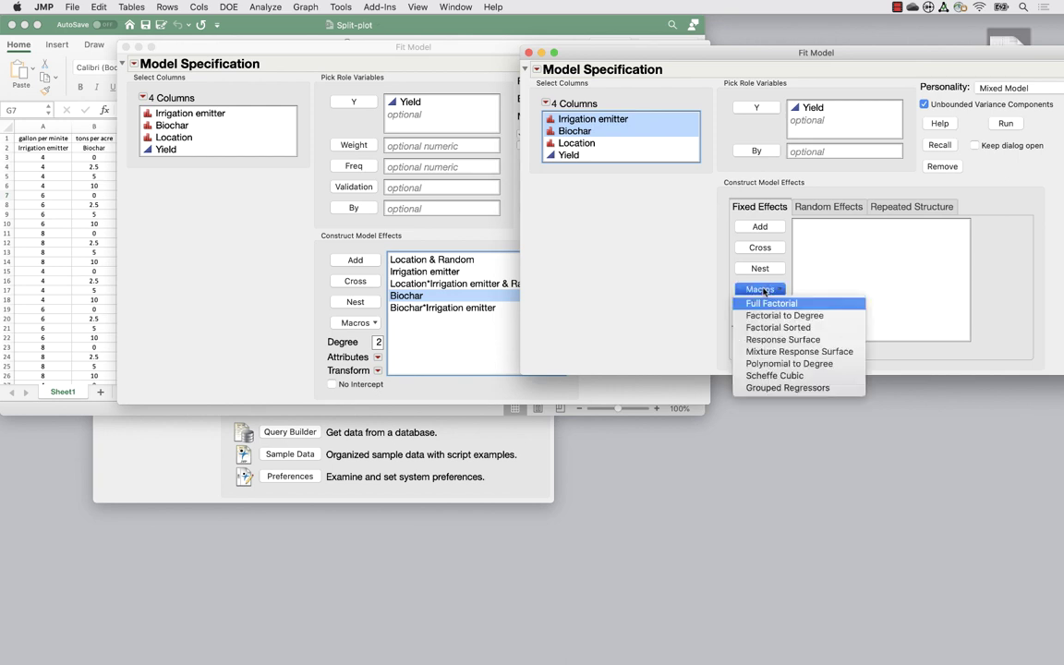
click(771, 302)
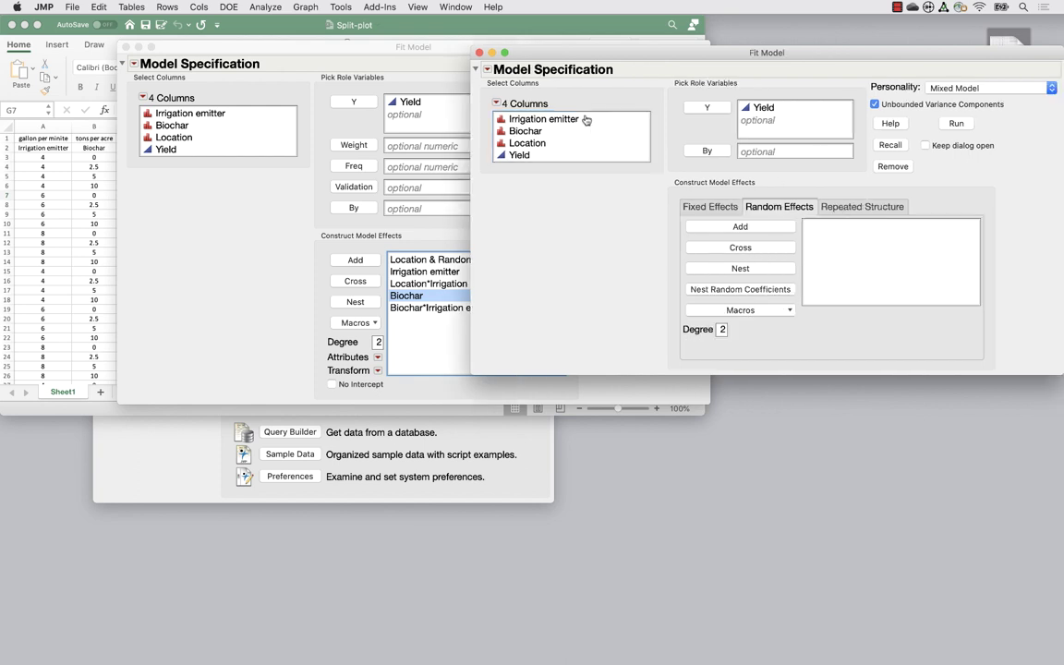
Add Location and Location crossed with Irrigation emitter as random effects, and return to the Standard Least Squares specification
click(531, 143)
click(744, 228)
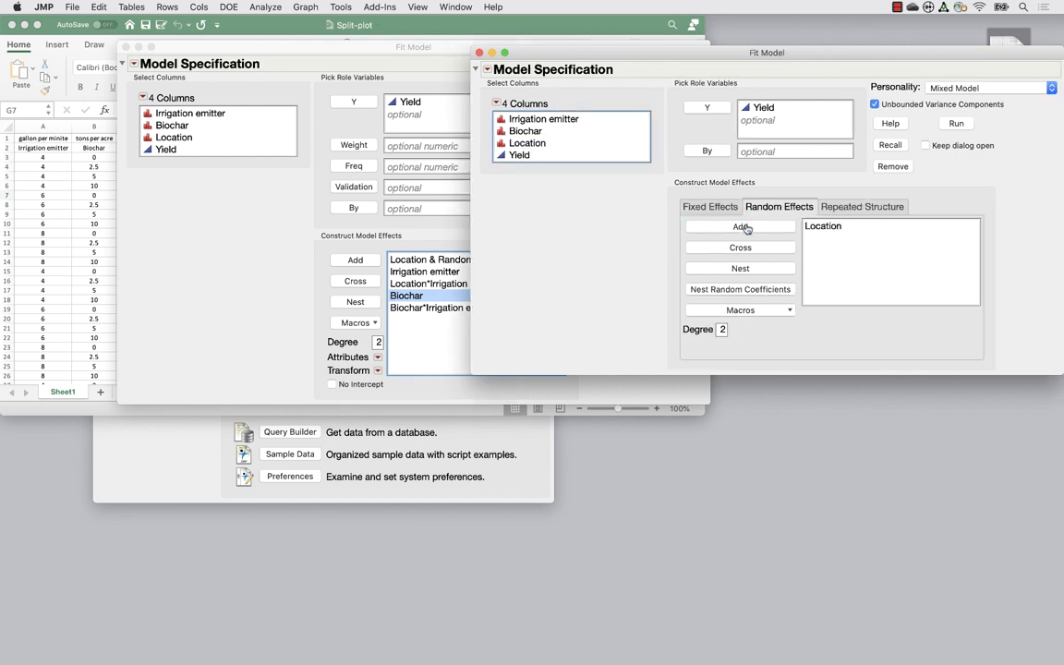
click(836, 229)
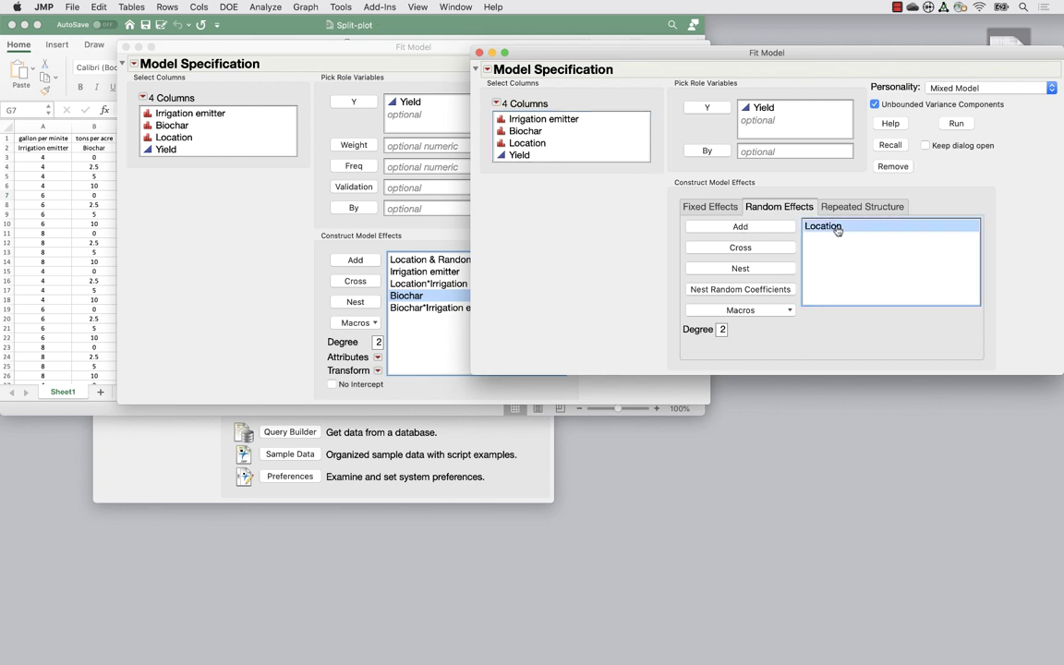
click(514, 119)
click(751, 248)
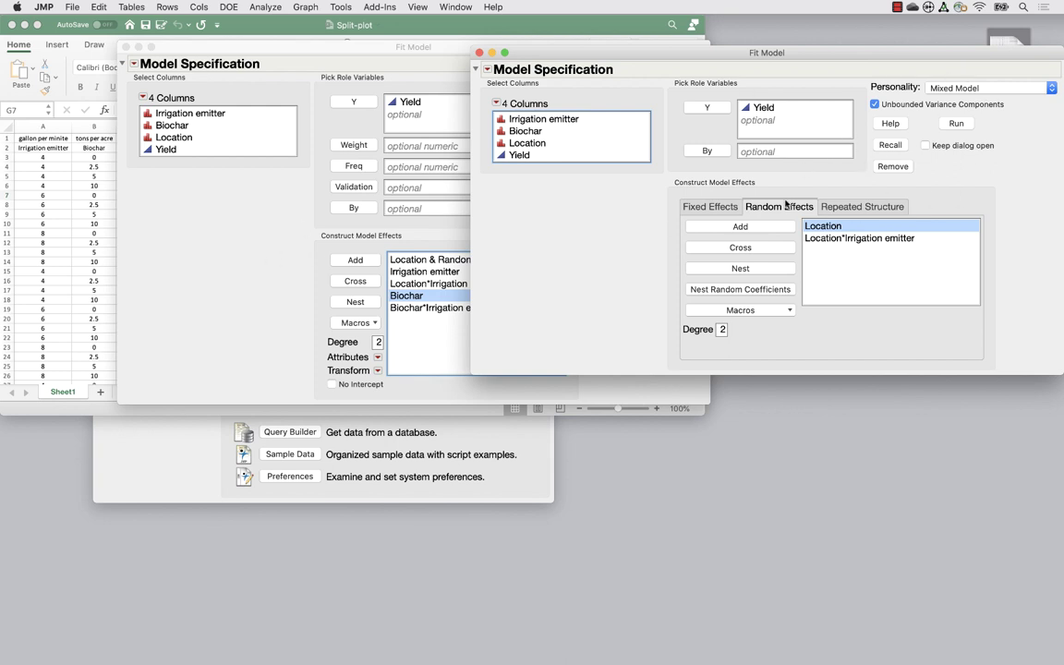
click(259, 240)
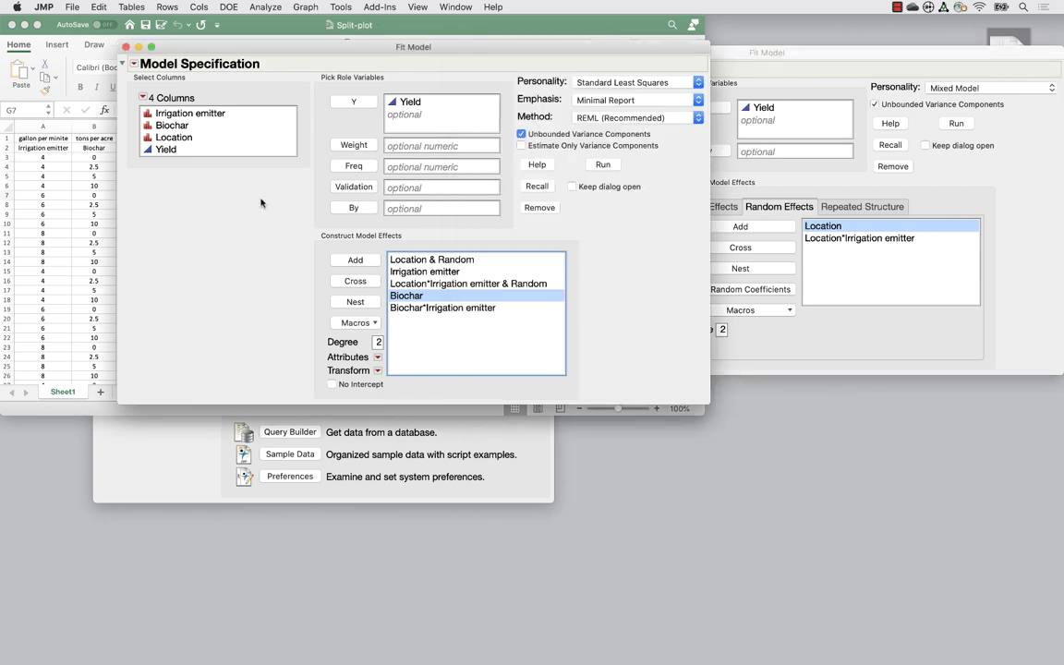
Run the Standard Least Squares model and expand the Effect Details in its report
click(603, 165)
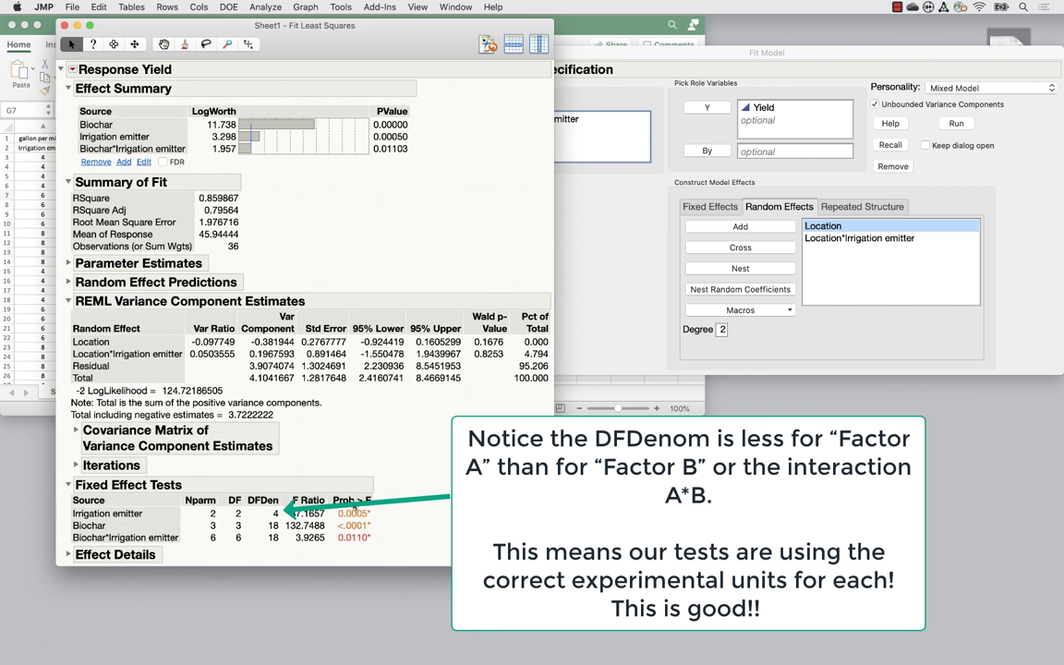
click(66, 557)
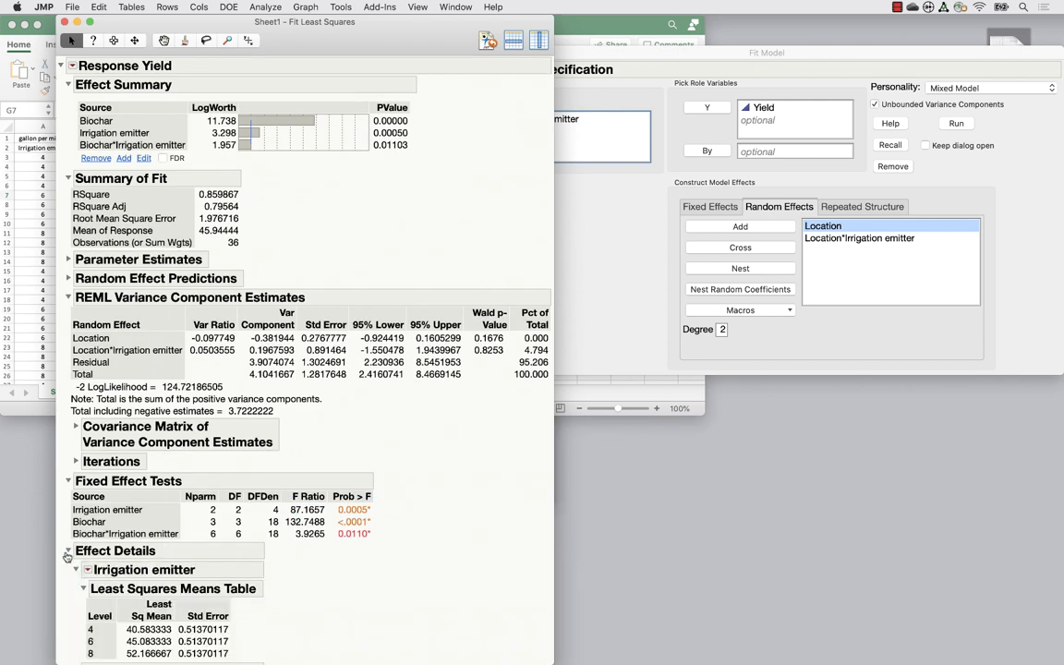
scroll(358, 554, down, 5)
scroll(359, 502, down, 2)
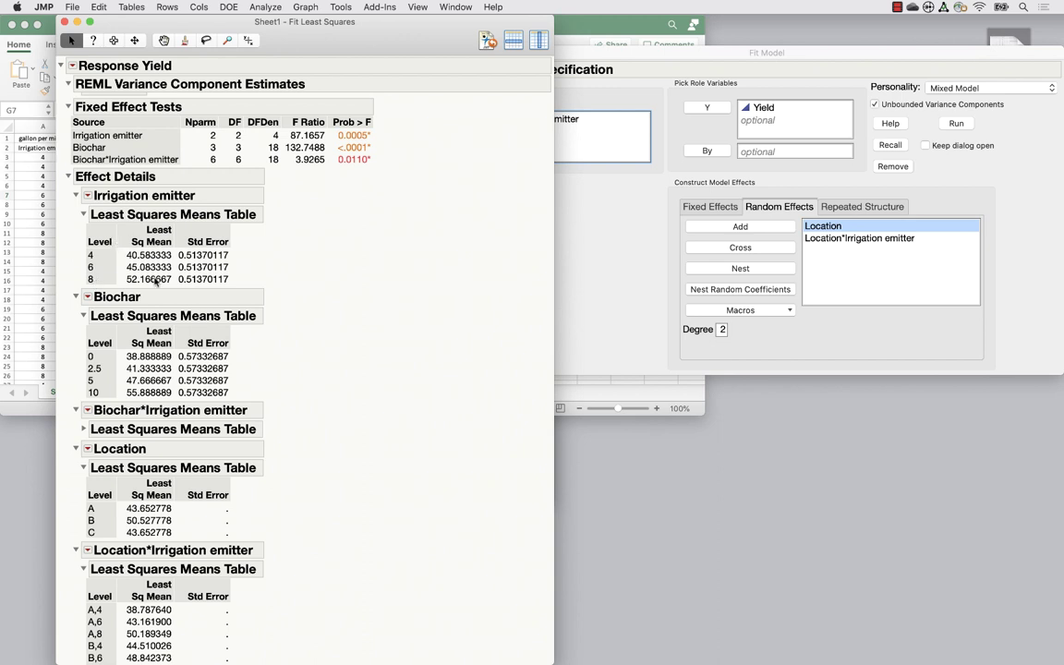
Add a least squares means plot for Irrigation emitter and an interaction plot for Biochar*Irrigation emitter with Biochar as the overlay term
click(87, 195)
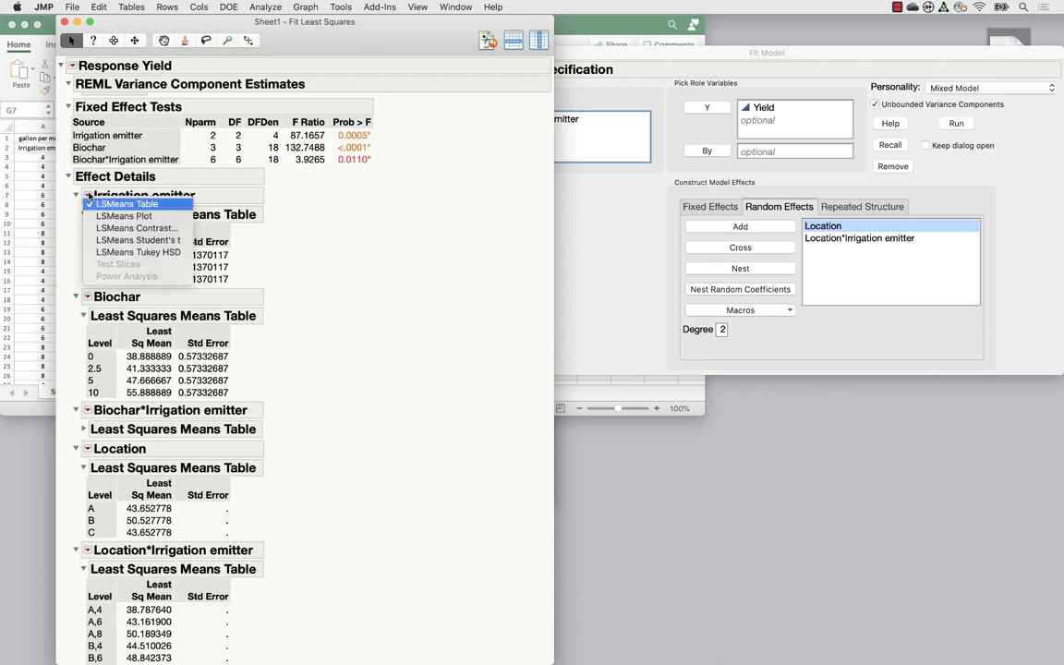
click(108, 216)
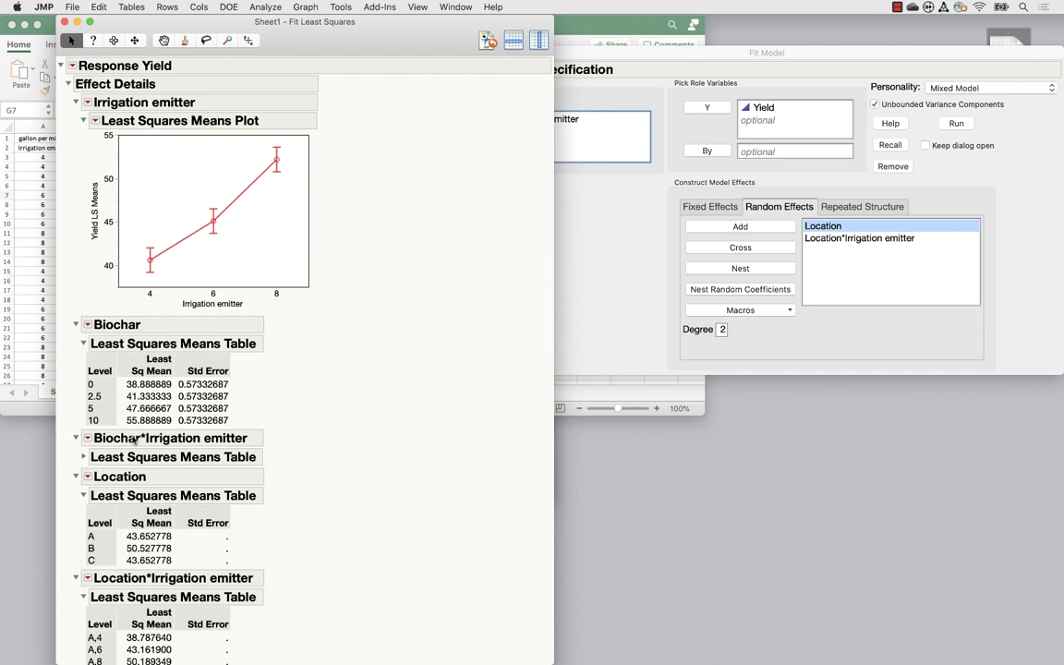
click(87, 438)
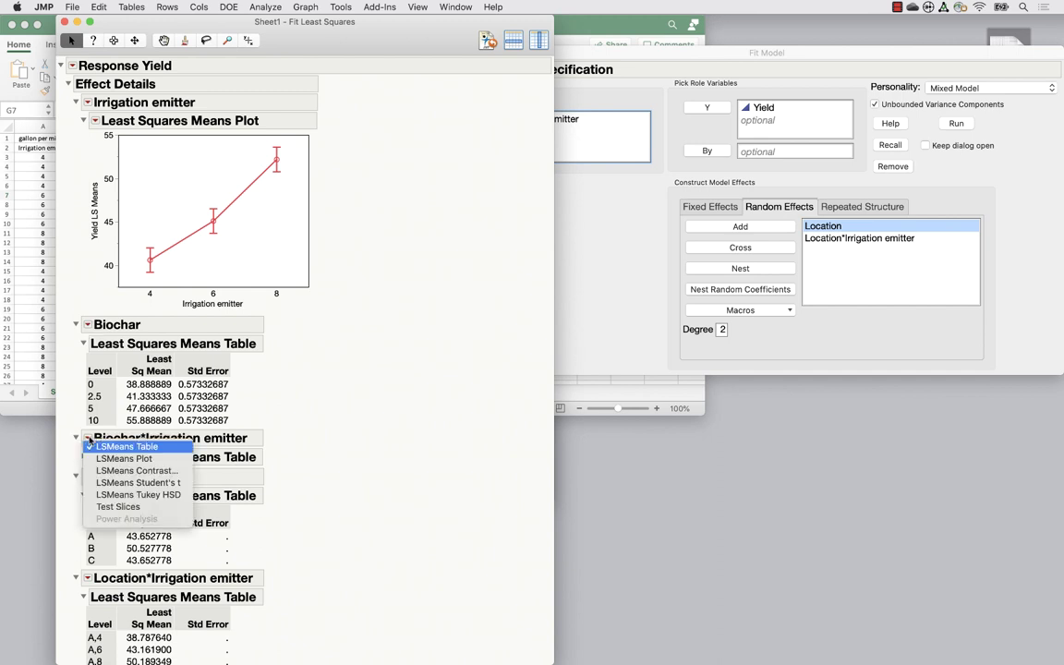
click(124, 458)
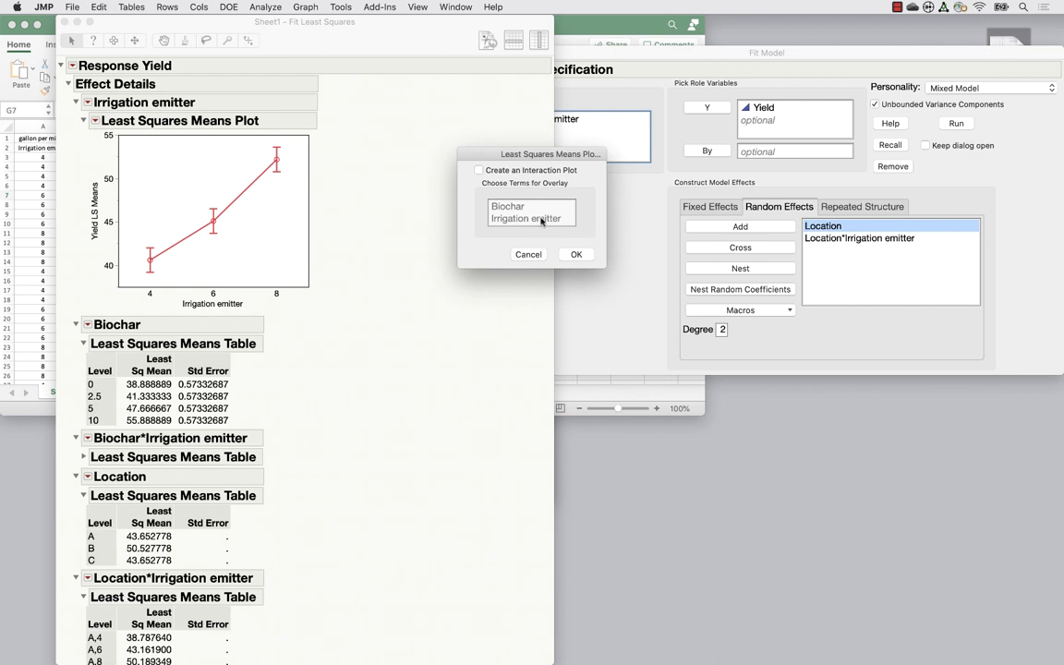
click(479, 170)
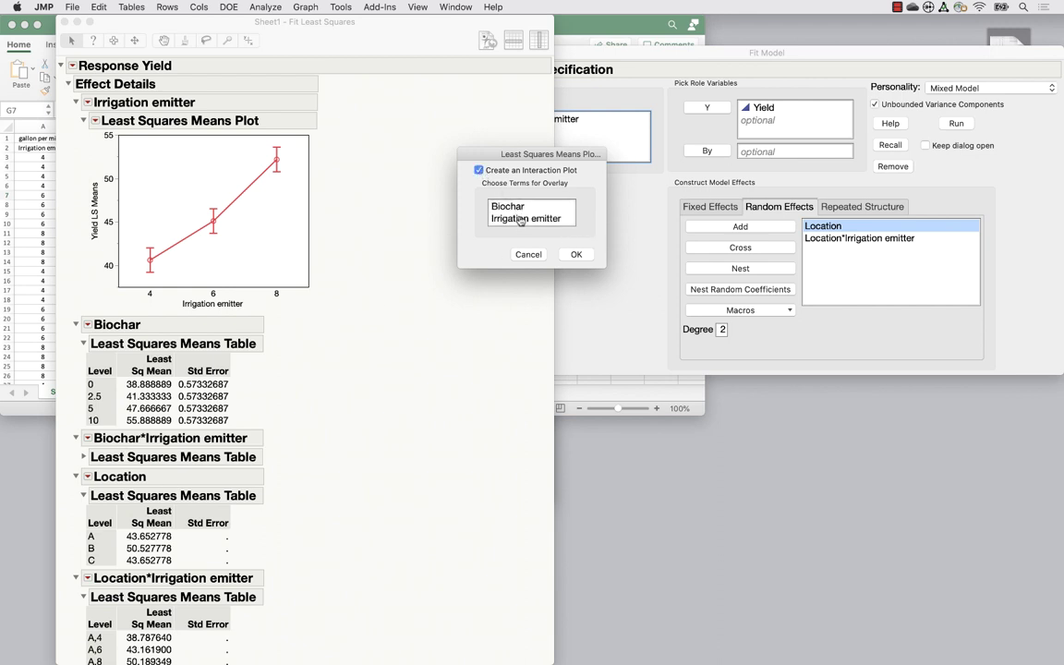
click(512, 209)
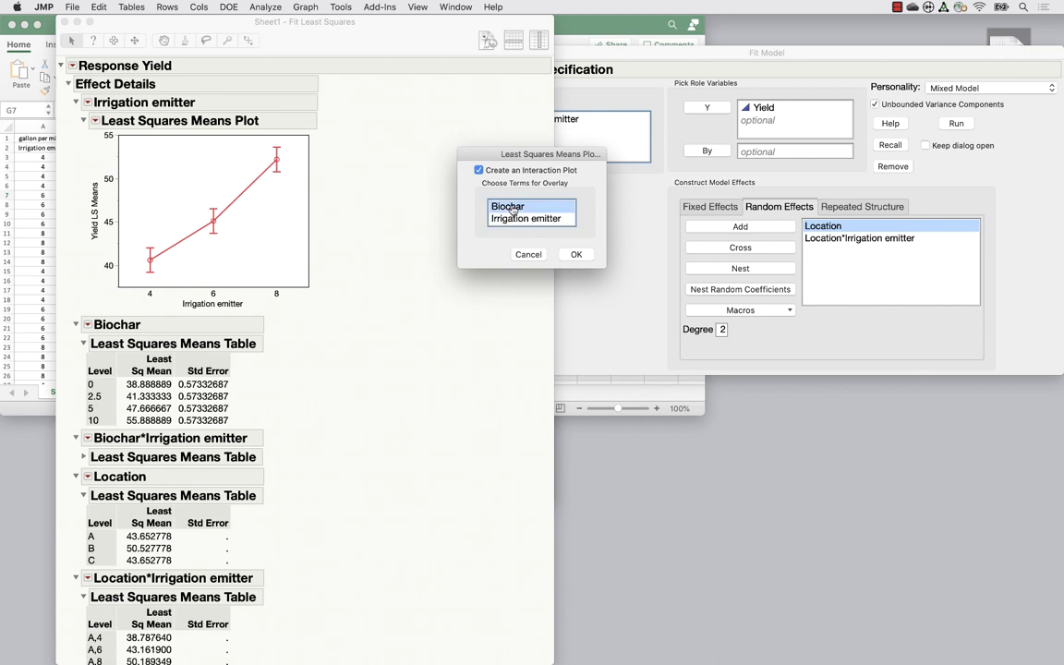
click(575, 254)
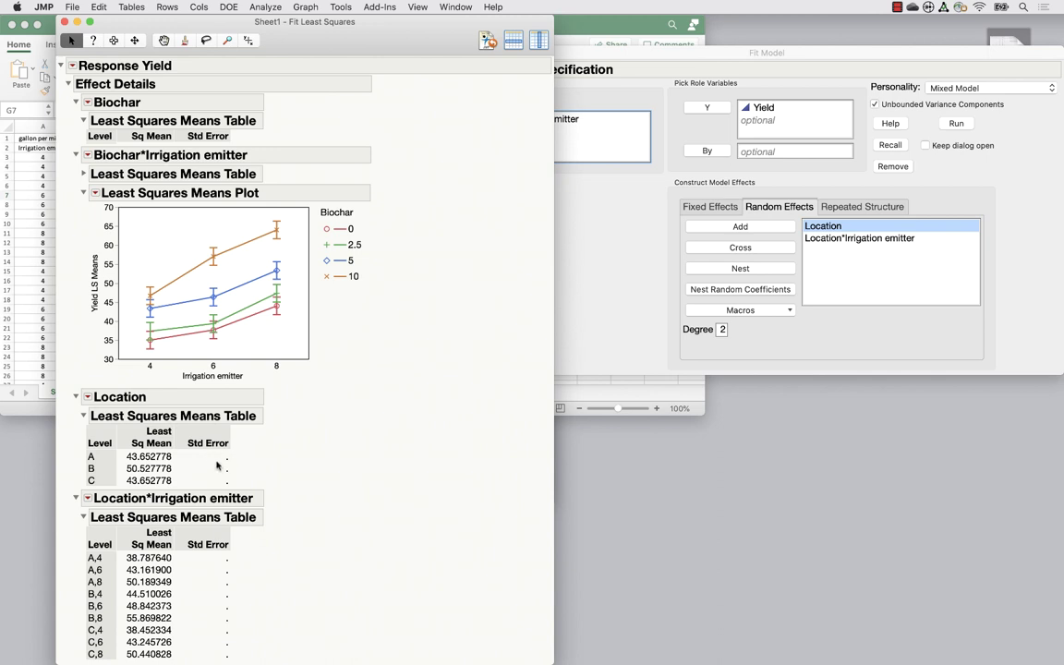
Collapse the Location and Location*Irrigation emitter details, and run LSMeans Student's t comparisons for Irrigation emitter
click(76, 396)
click(77, 498)
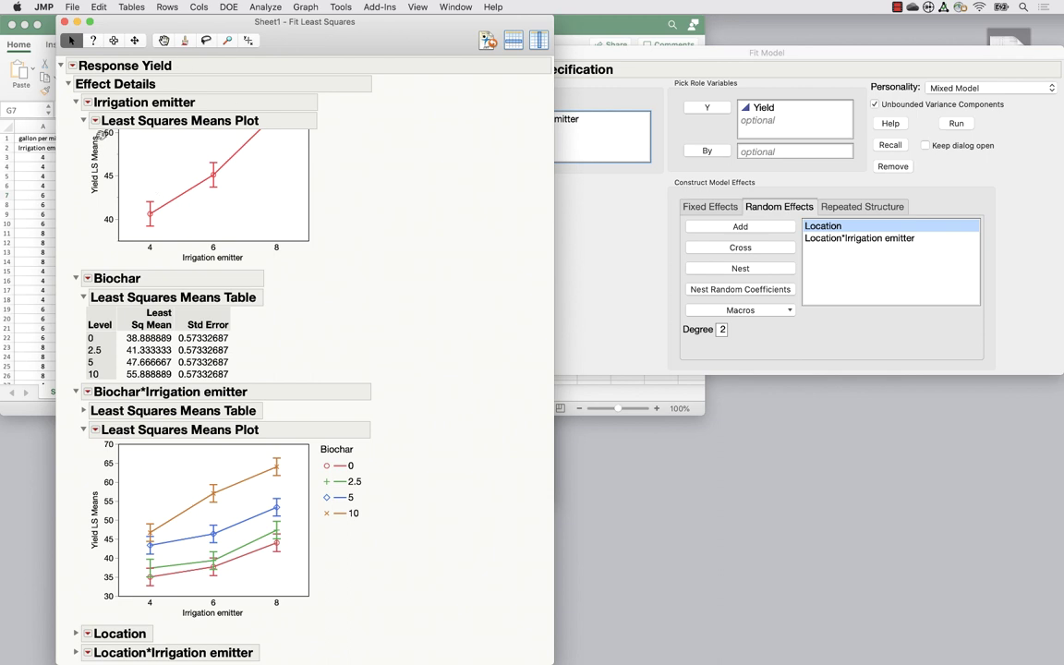
click(94, 121)
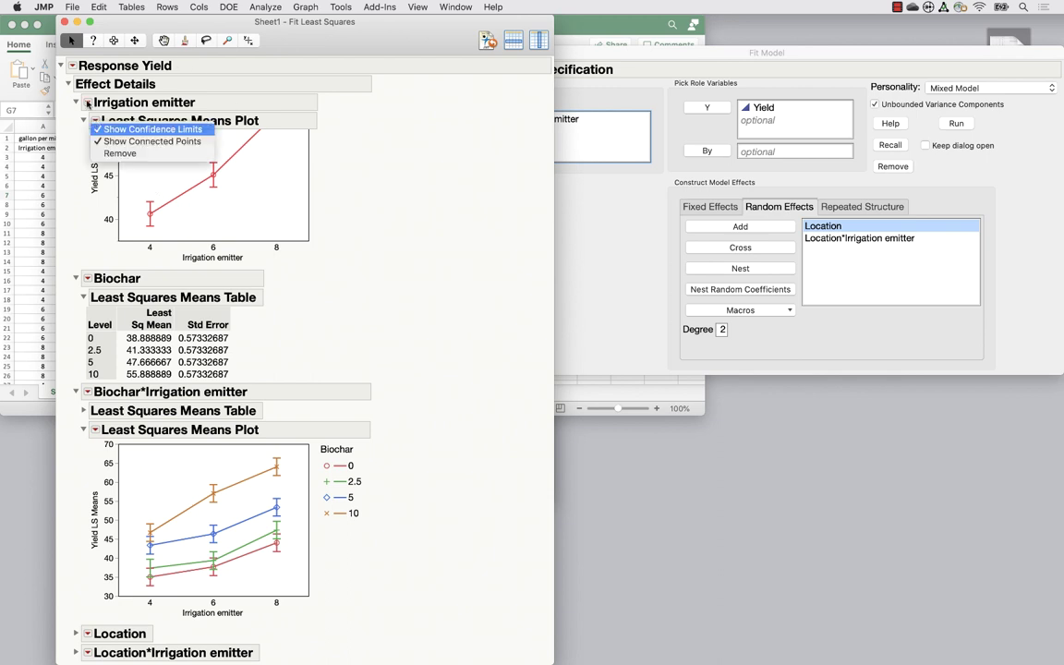
click(83, 97)
click(86, 102)
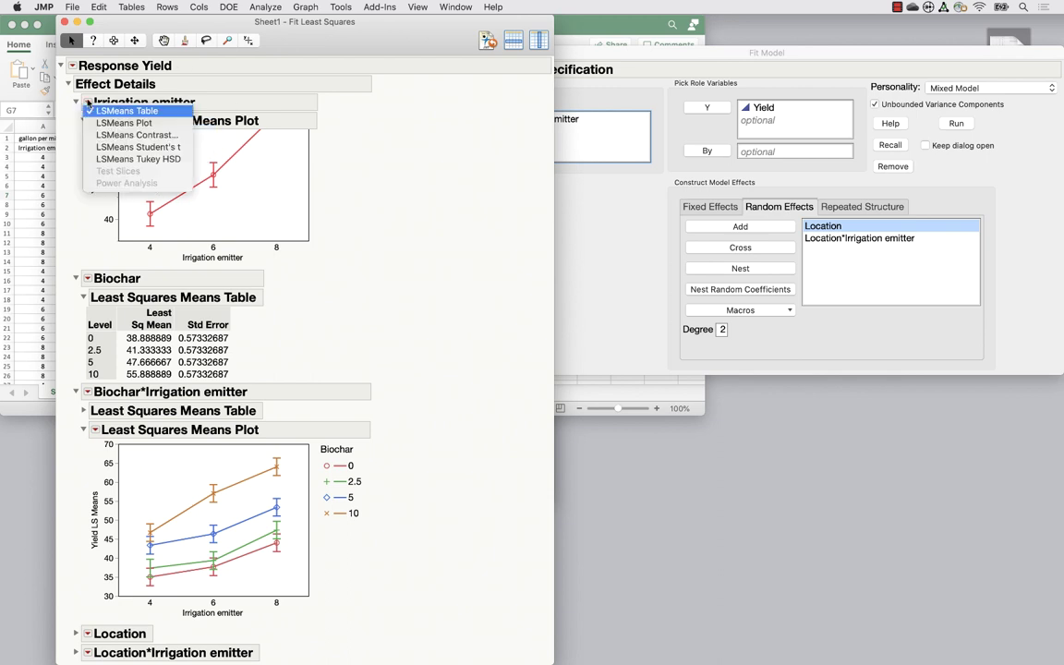
click(167, 150)
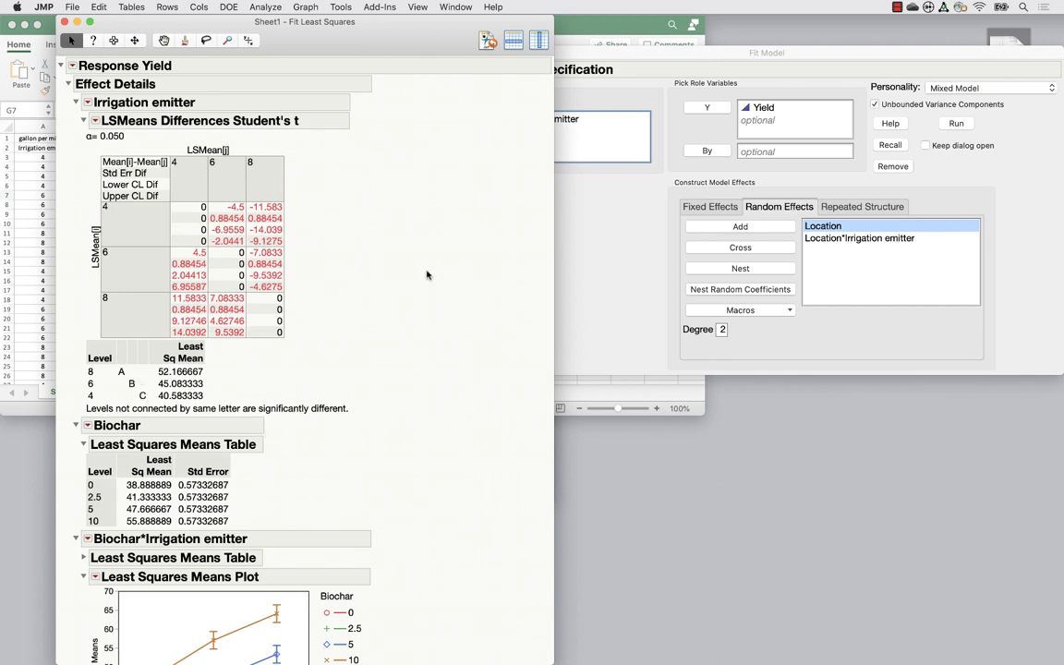
Examine the Multiple Comparisons options for the Biochar*Irrigation emitter effect, and cancel without running any comparison
click(73, 70)
mouse_move(81, 86)
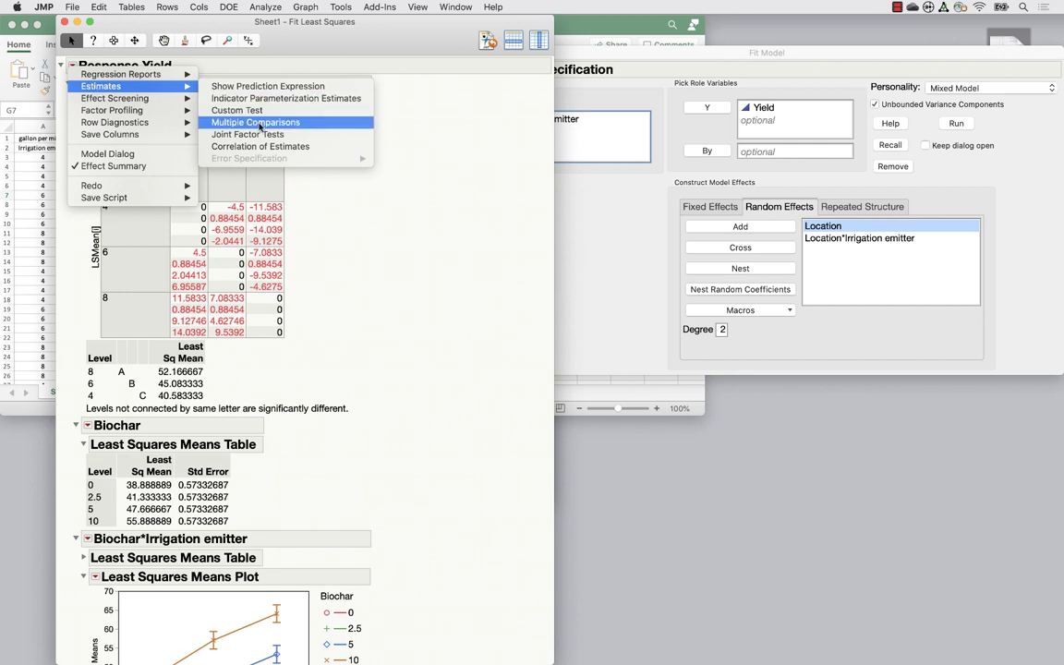
click(293, 123)
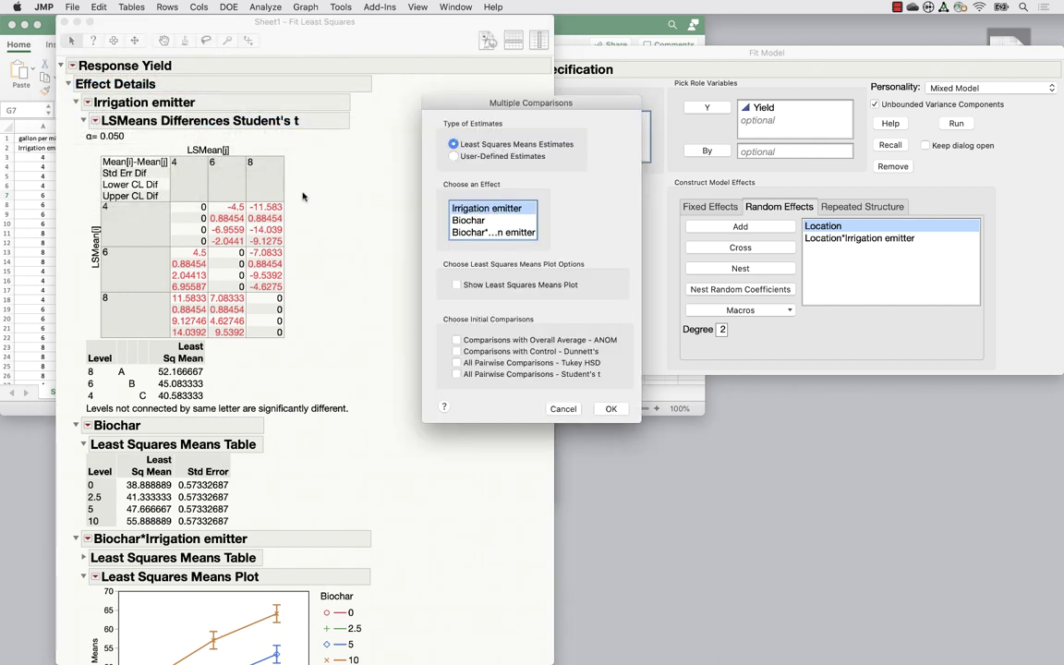
click(472, 221)
click(474, 234)
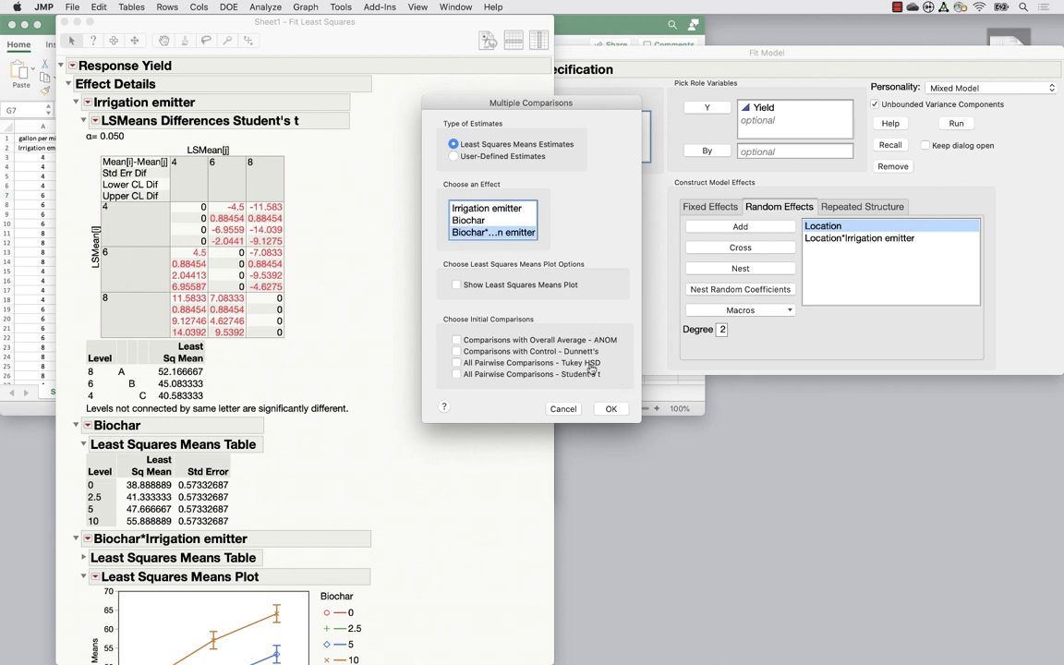
click(558, 408)
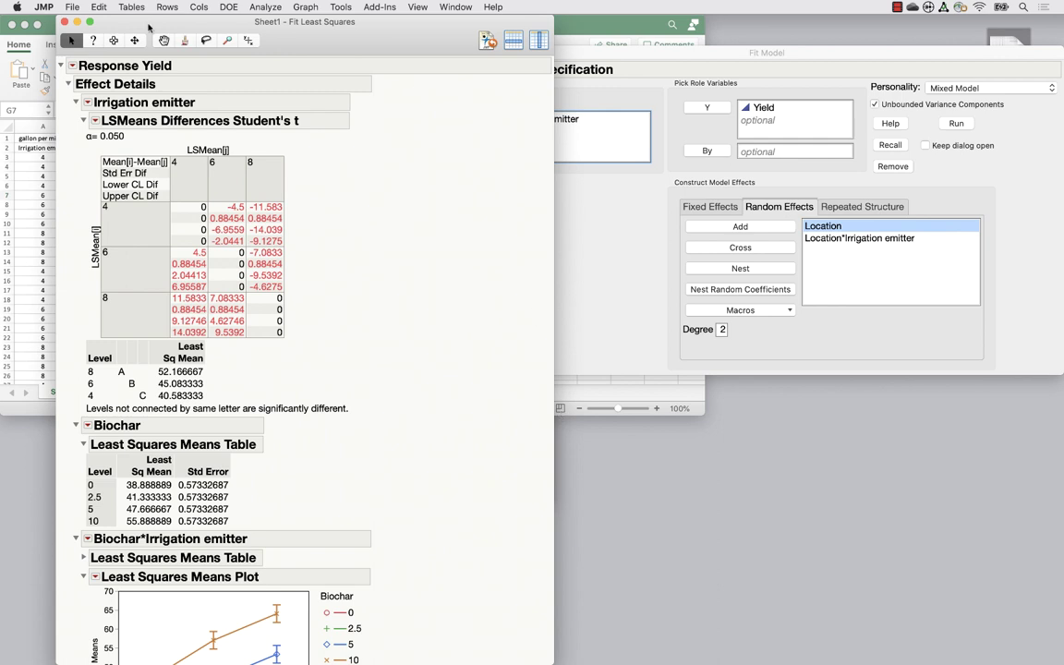
Close the least squares report, and run the Mixed Model fit and review its report down to the fixed effects tests
click(63, 21)
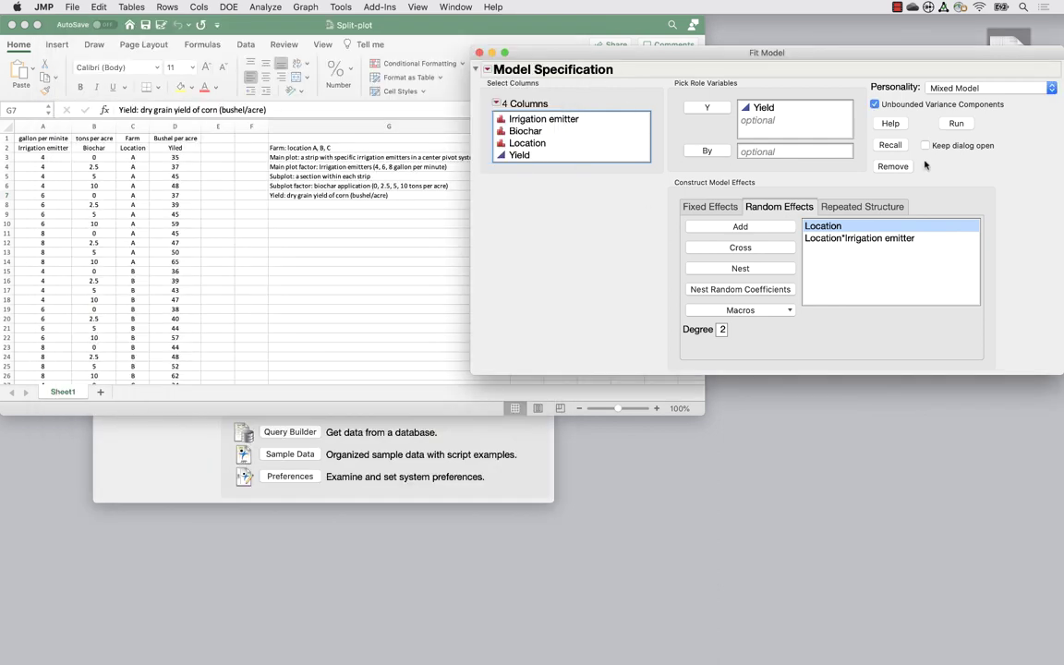
click(957, 123)
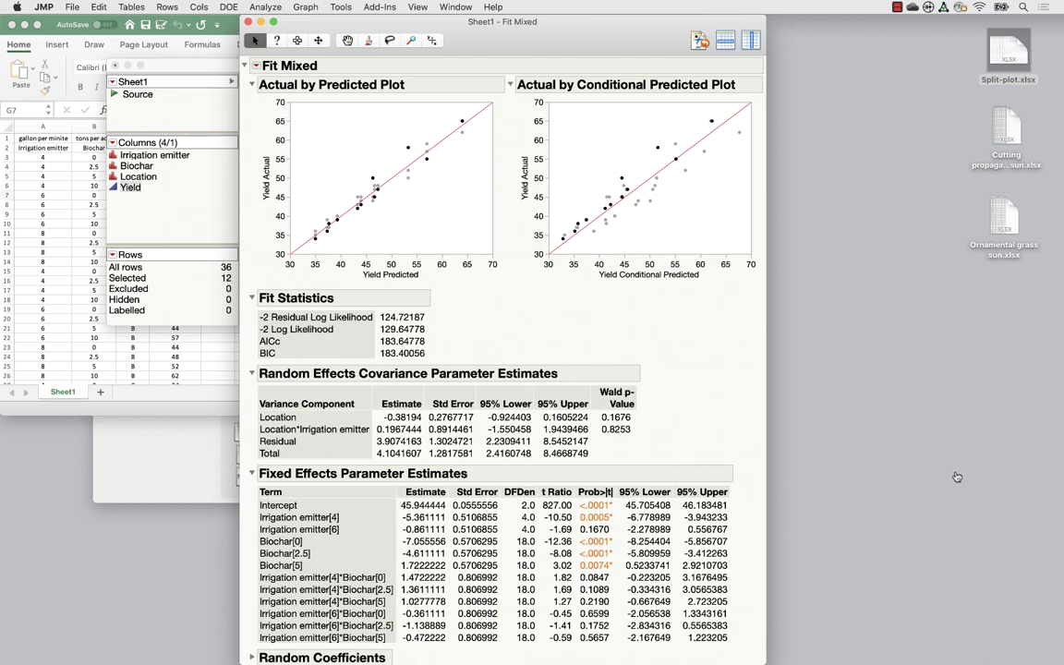
scroll(367, 325, down, 3)
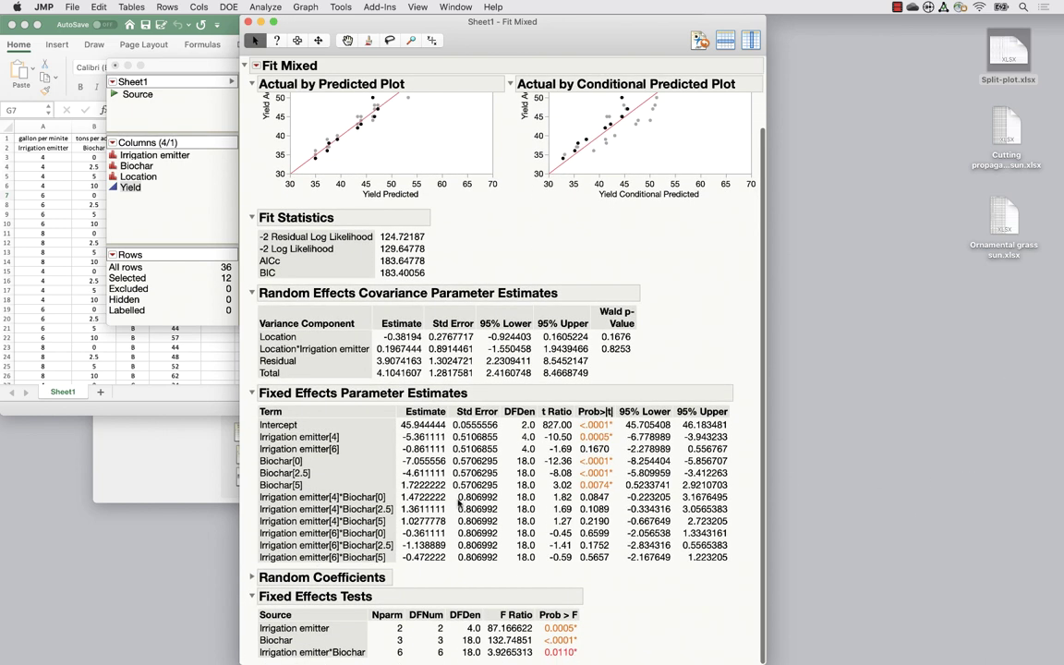
scroll(550, 342, up, 1)
scroll(550, 342, up, 3)
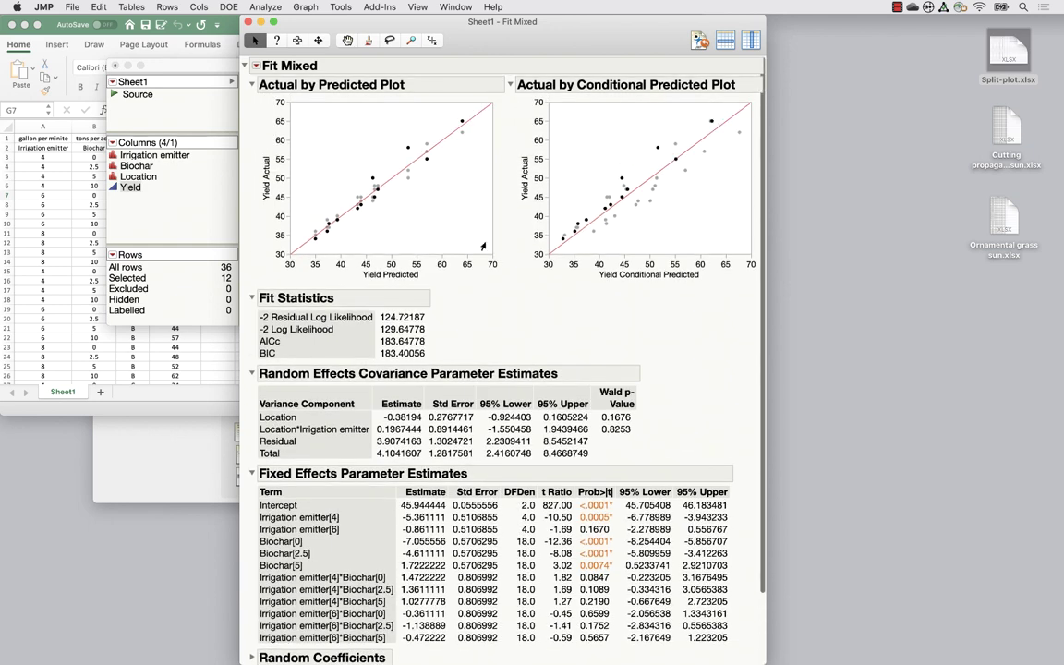
Add a Conditional Model Profiler to the Fit Mixed report and enlarge its plots
click(245, 65)
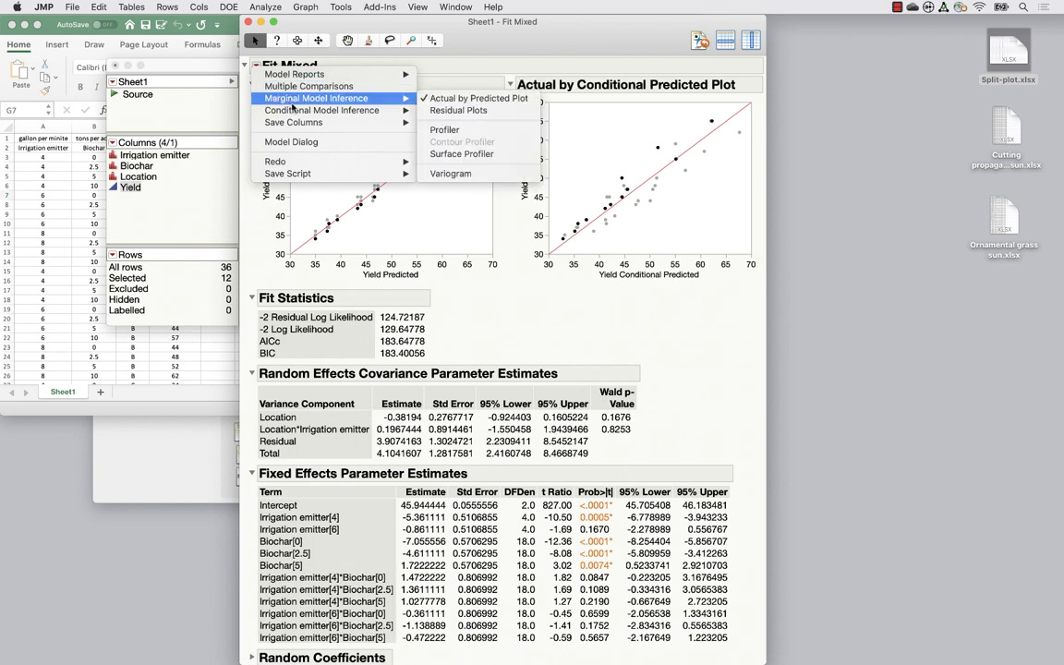
mouse_move(292, 111)
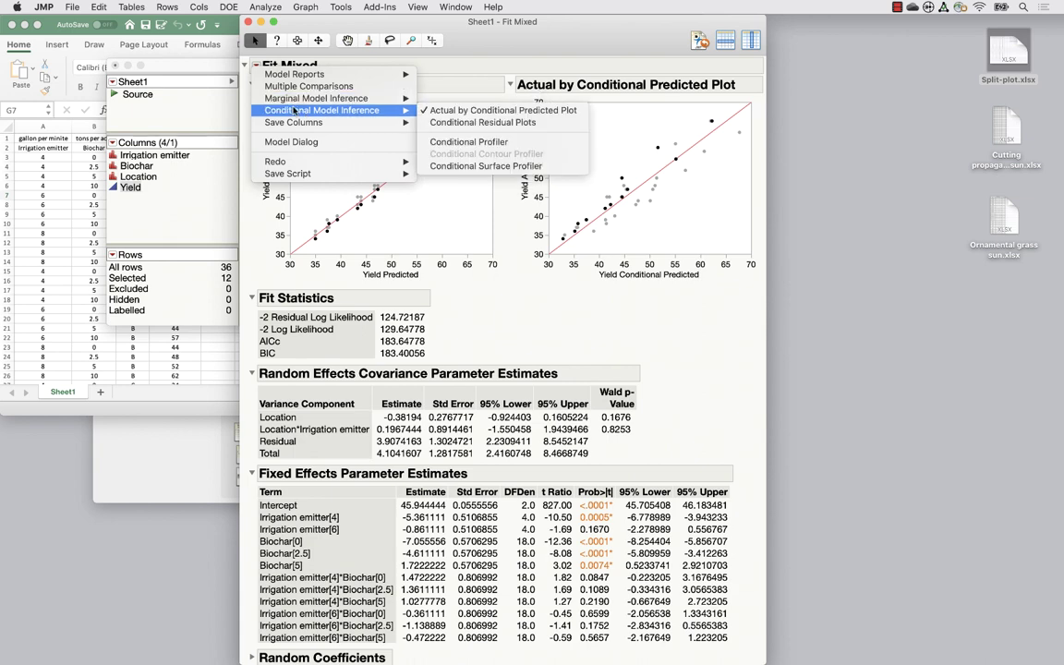
click(461, 142)
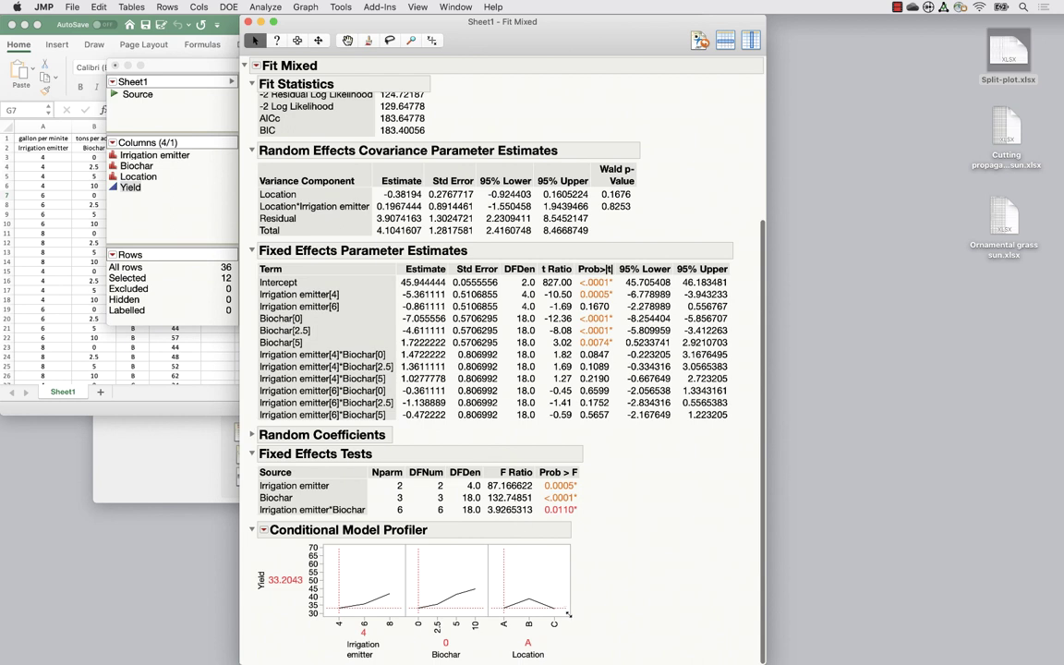
drag(564, 600, 605, 631)
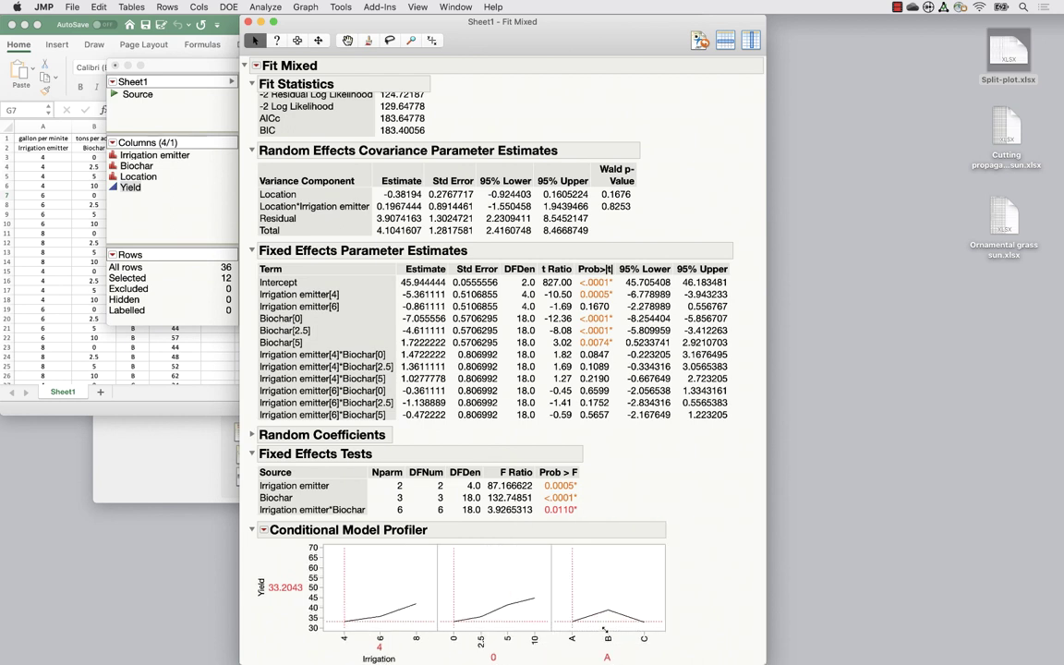
Explore the Conditional Model Profiler's factor levels, setting Biochar to 10 with Irrigation emitter at 4 and Location at A
click(375, 606)
drag(389, 600, 338, 606)
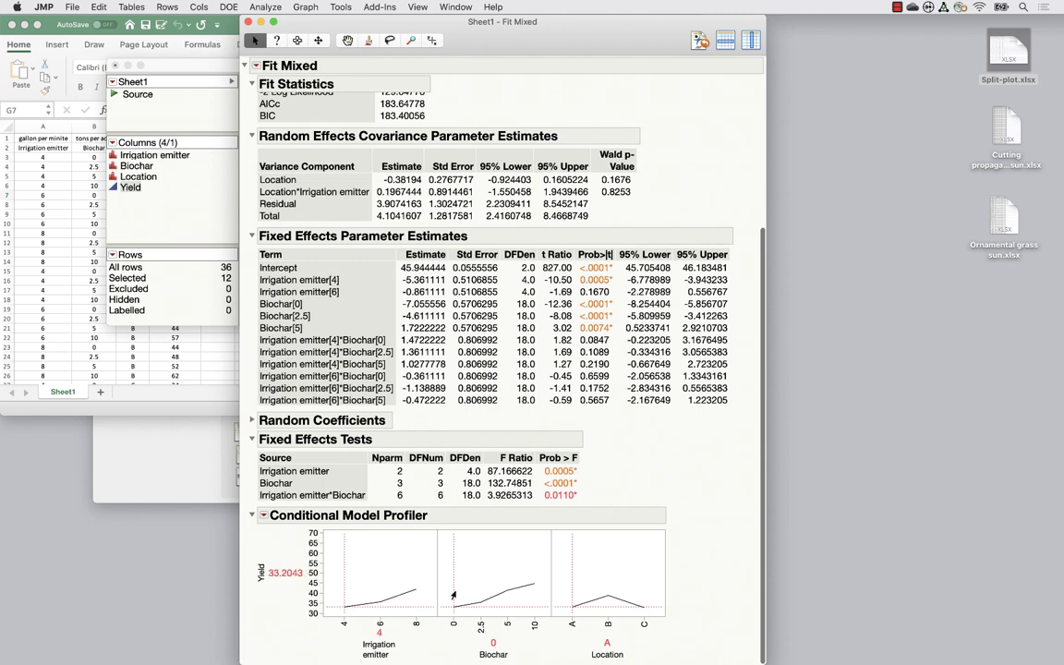
drag(473, 602, 634, 583)
click(573, 583)
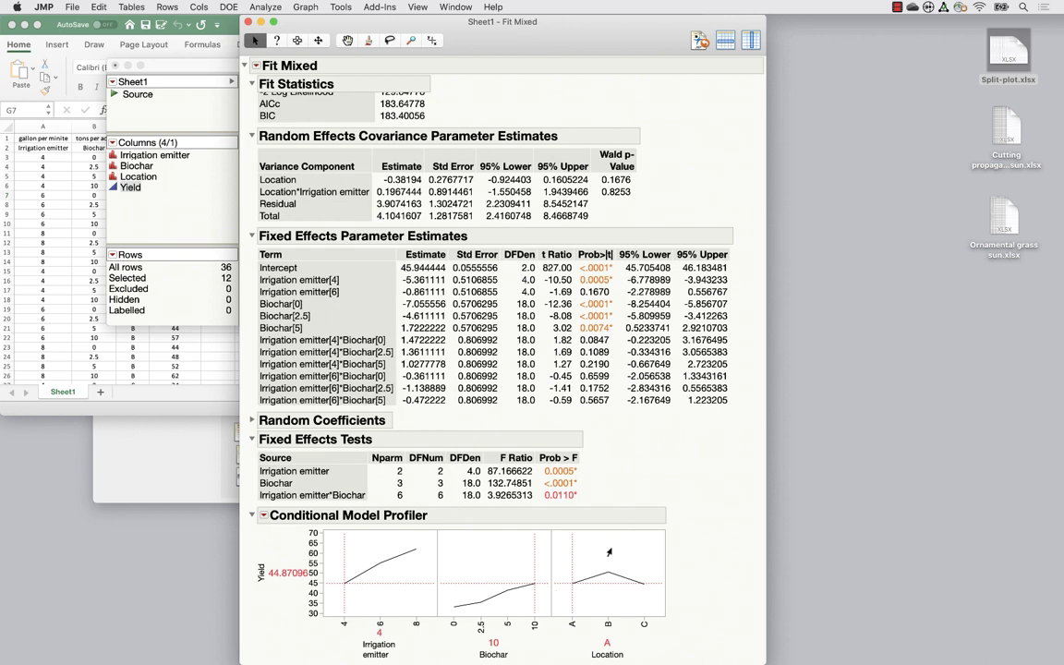
Add a Marginal Model Profiler to the Fit Mixed report and enlarge its plots
click(255, 66)
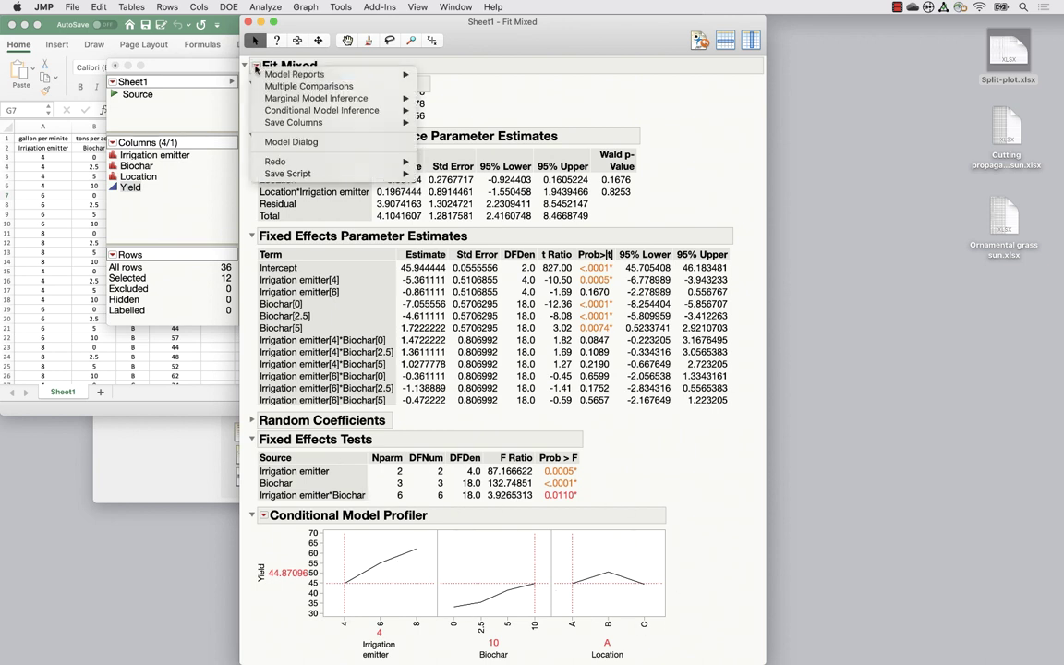
mouse_move(388, 98)
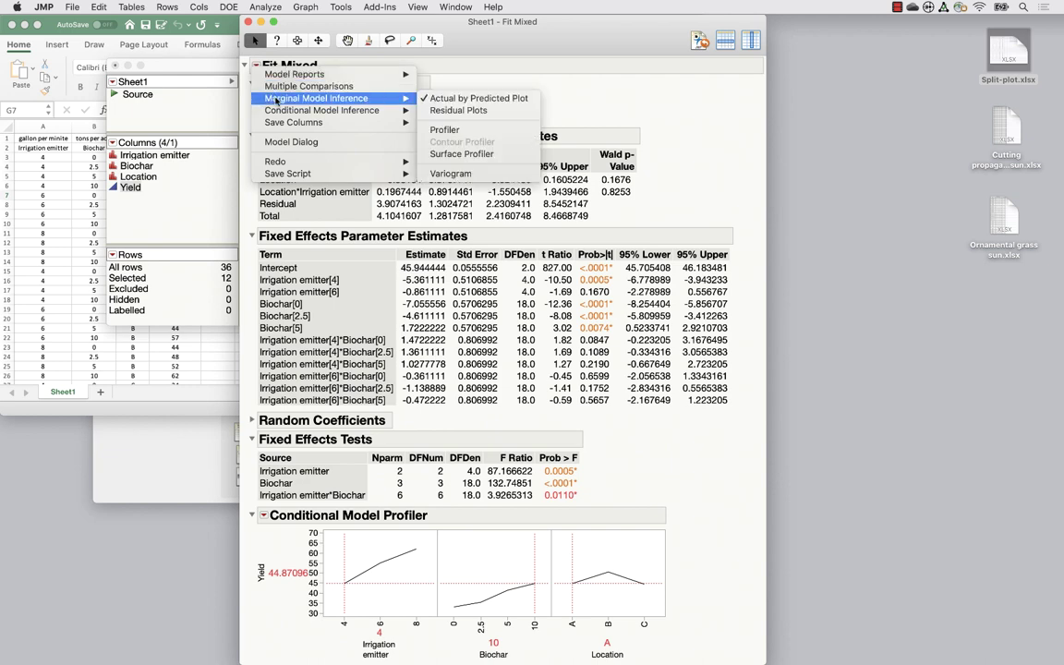
click(462, 130)
scroll(424, 129, down, 5)
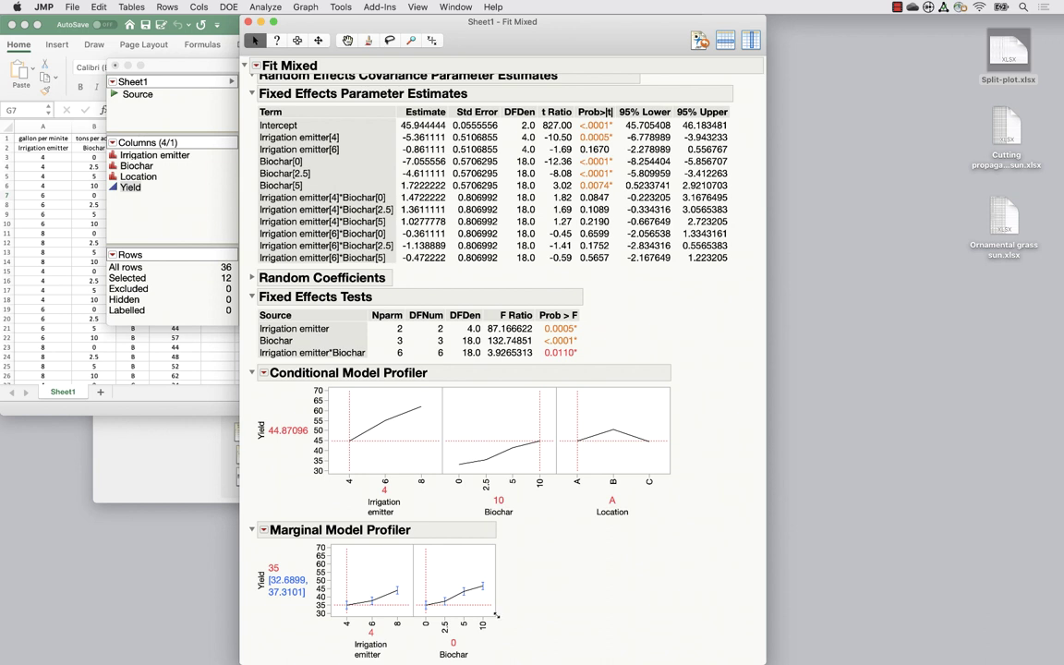
drag(496, 614, 632, 633)
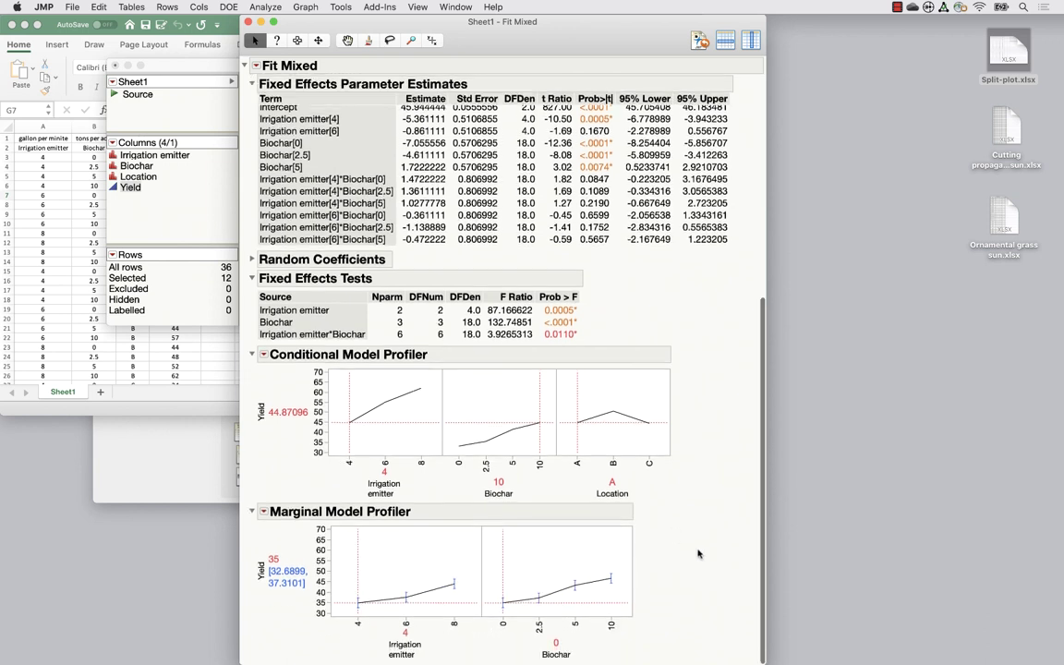
Set Location to C in the Conditional Model Profiler, and close the Fit Mixed report
scroll(631, 500, down, 1)
click(649, 417)
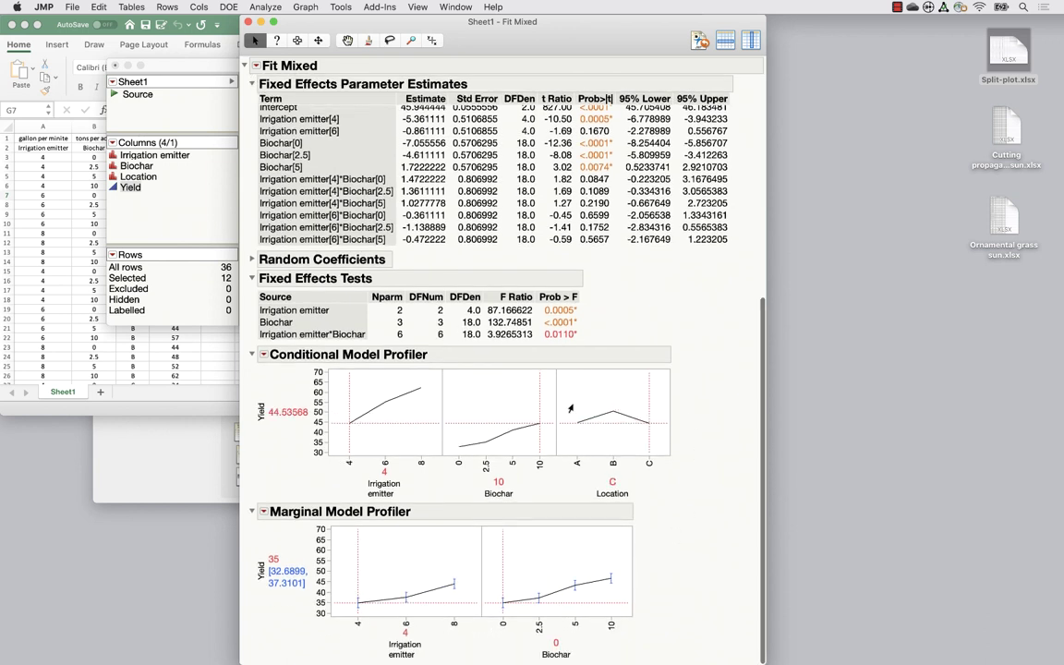
click(247, 22)
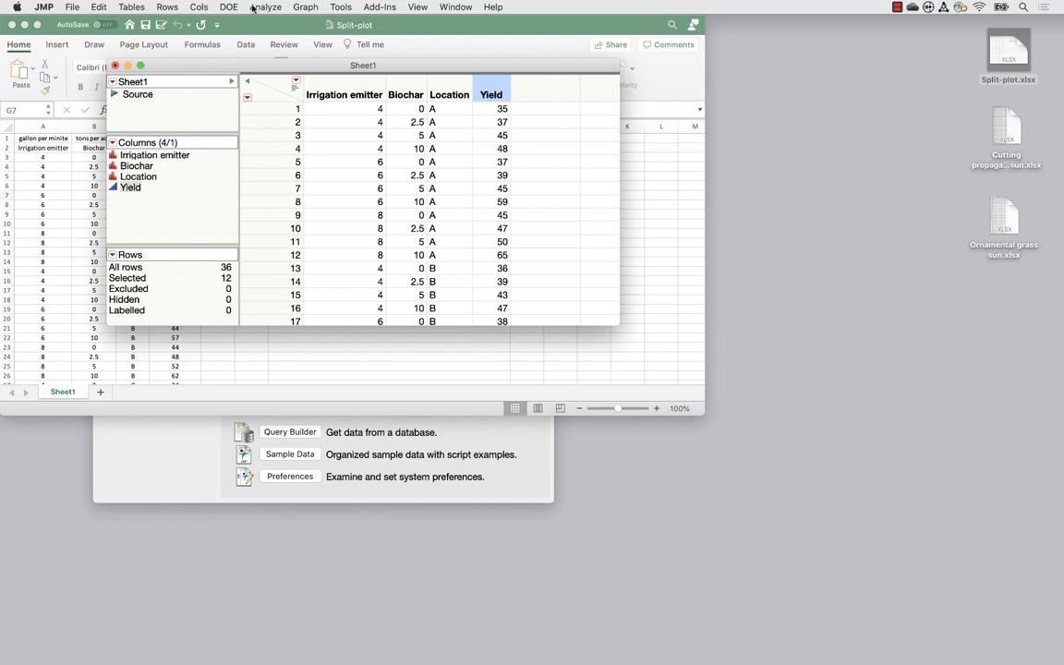
Create histogram-only distributions of Irrigation emitter, Biochar, Location and Yield using the recalled column roles, and close the report
click(70, 7)
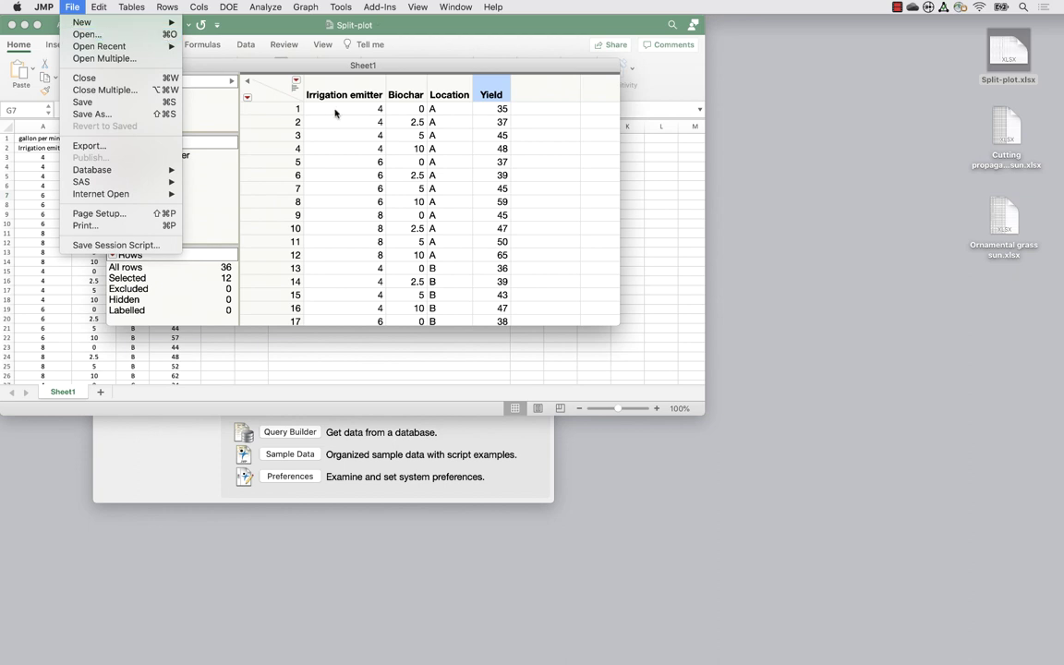
click(302, 102)
click(263, 9)
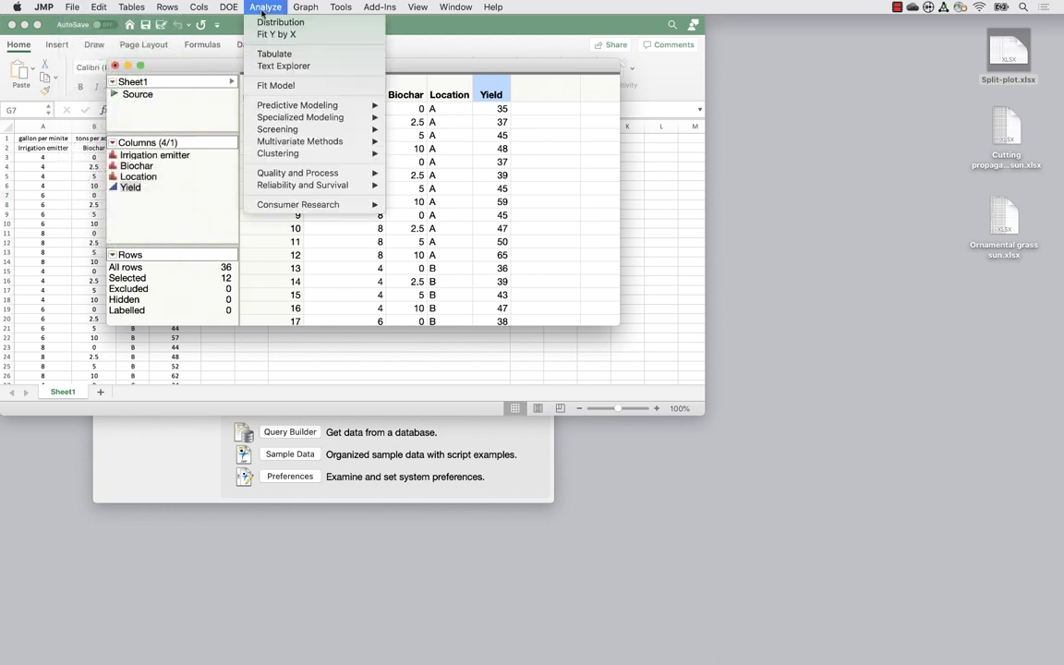
click(242, 22)
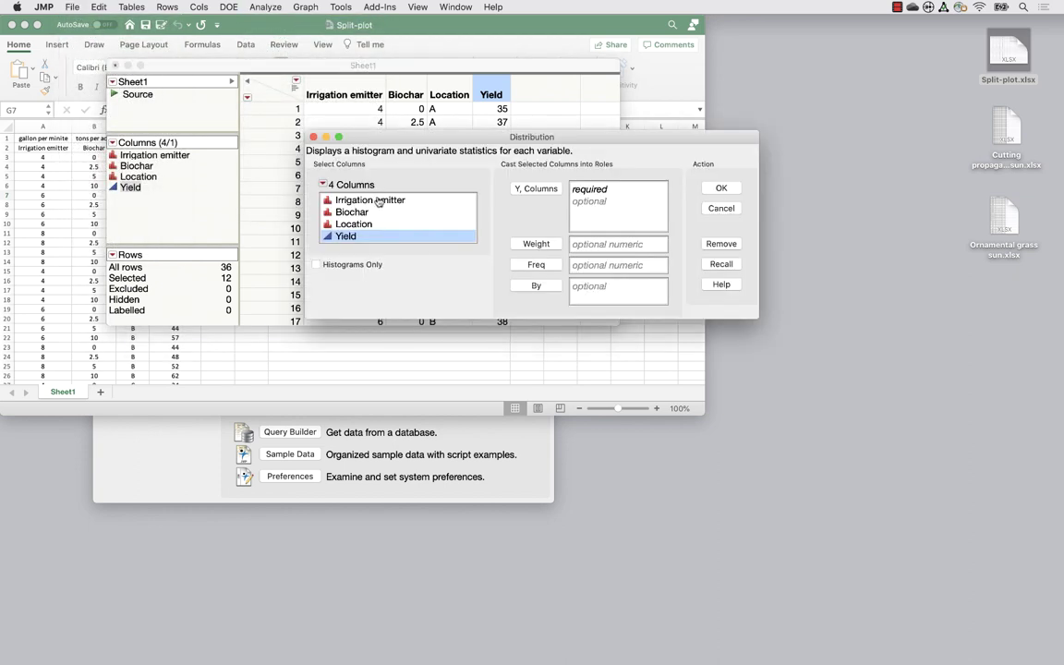
click(724, 266)
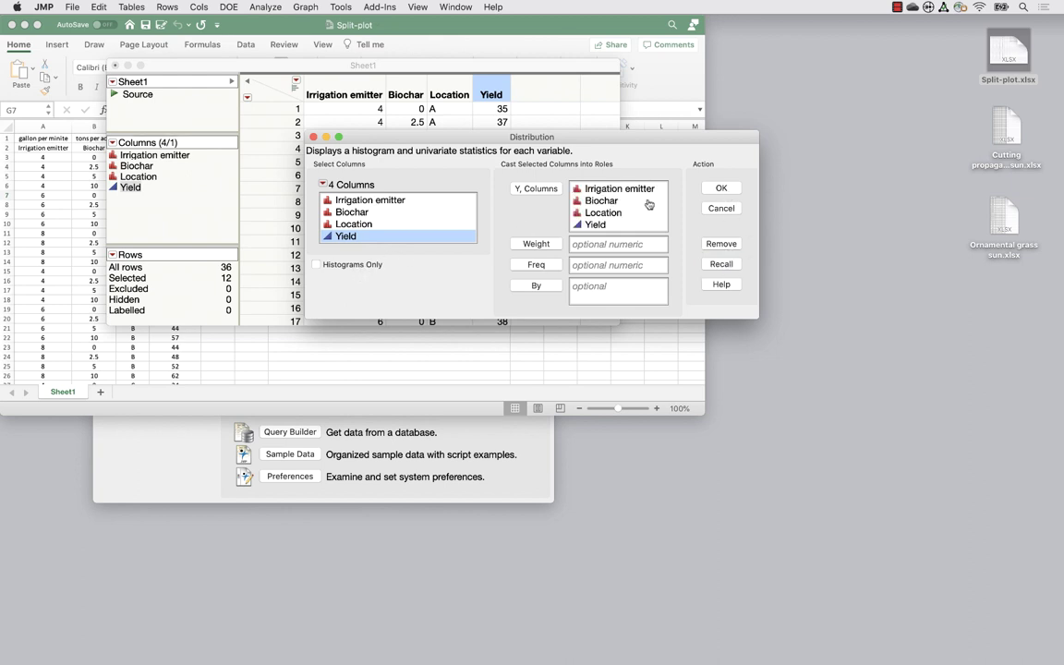
click(317, 265)
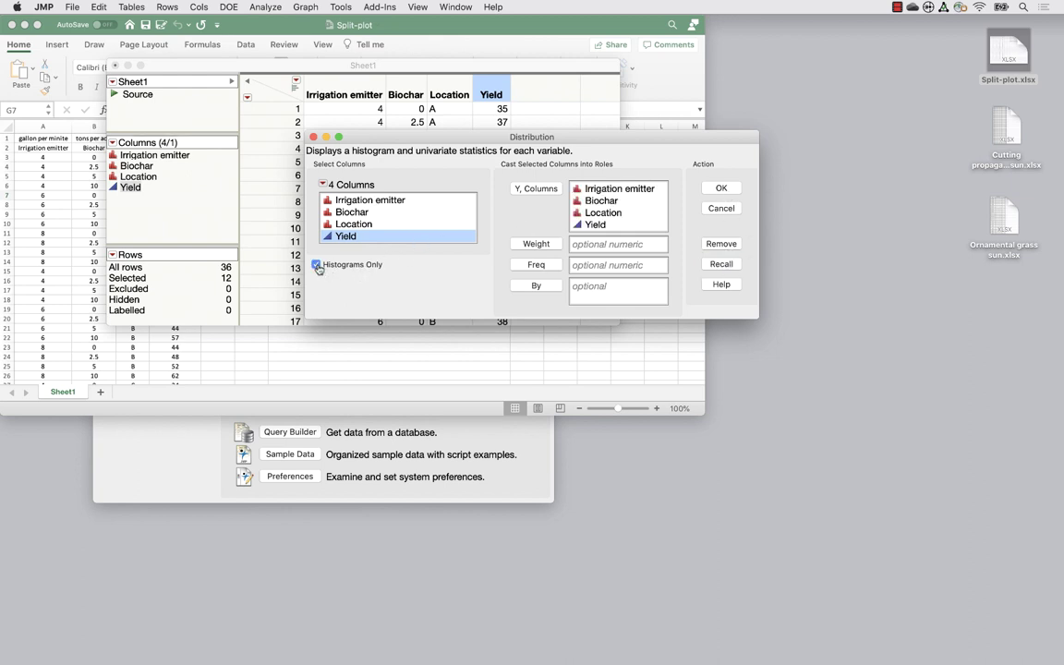
click(721, 187)
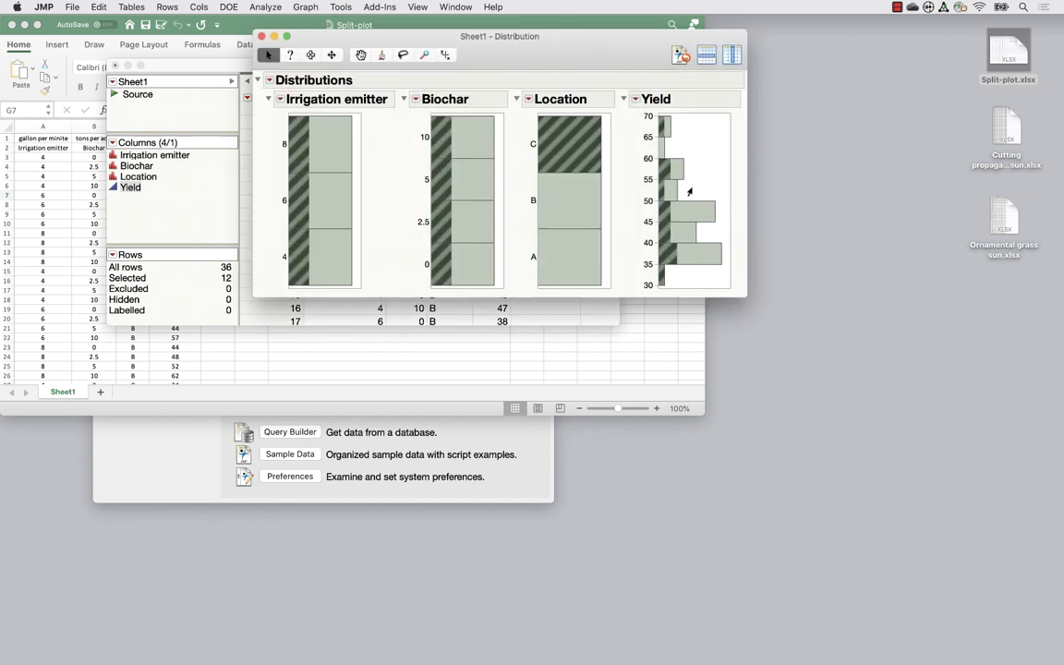
click(260, 36)
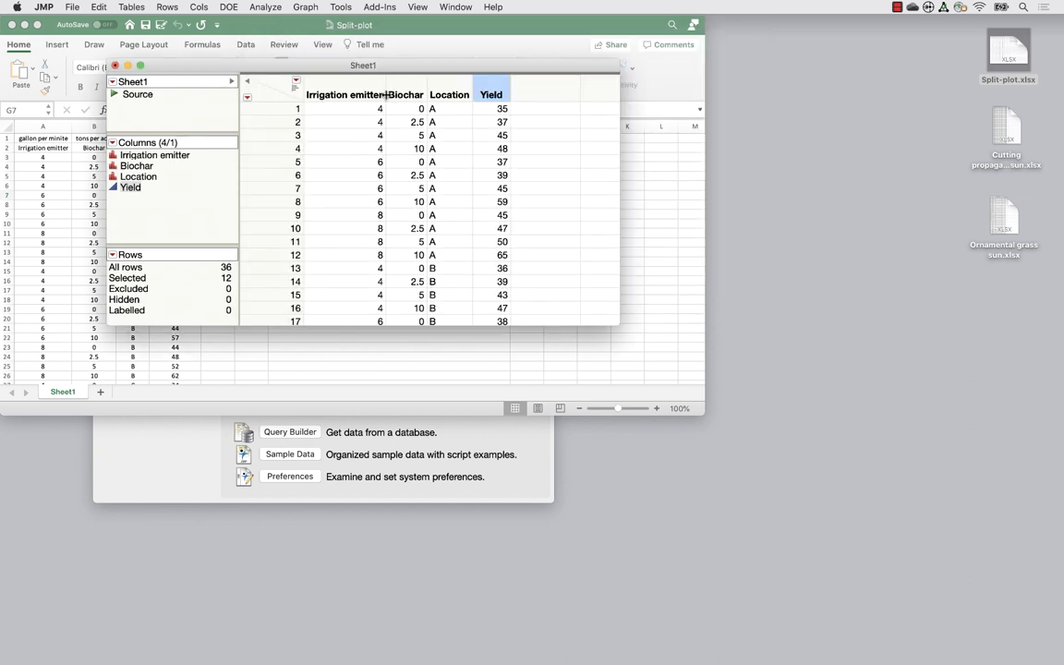
click(265, 7)
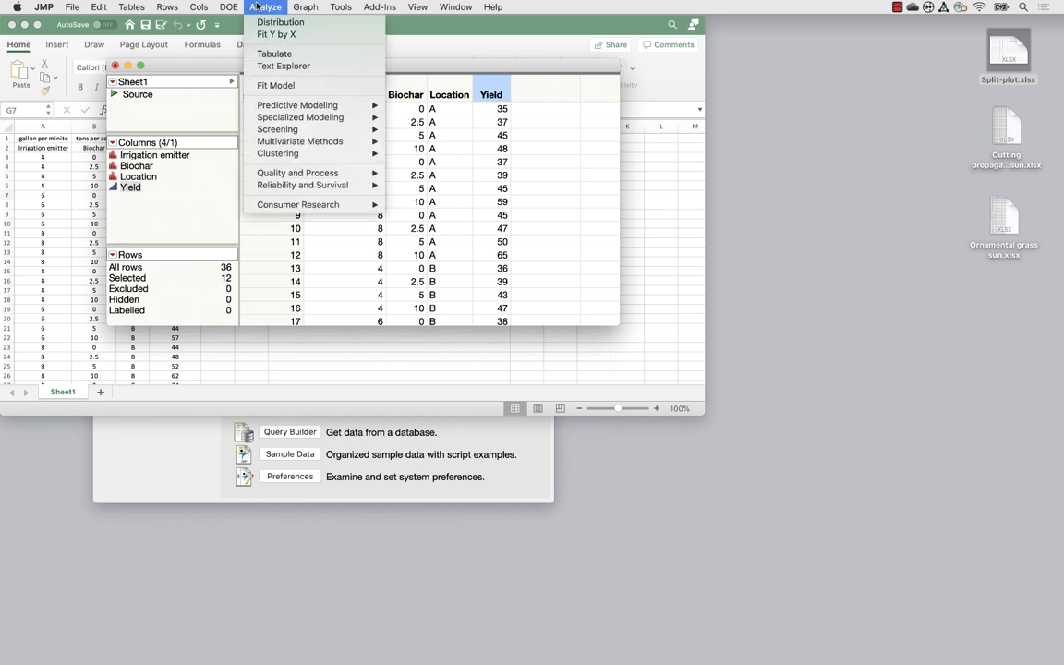
click(275, 85)
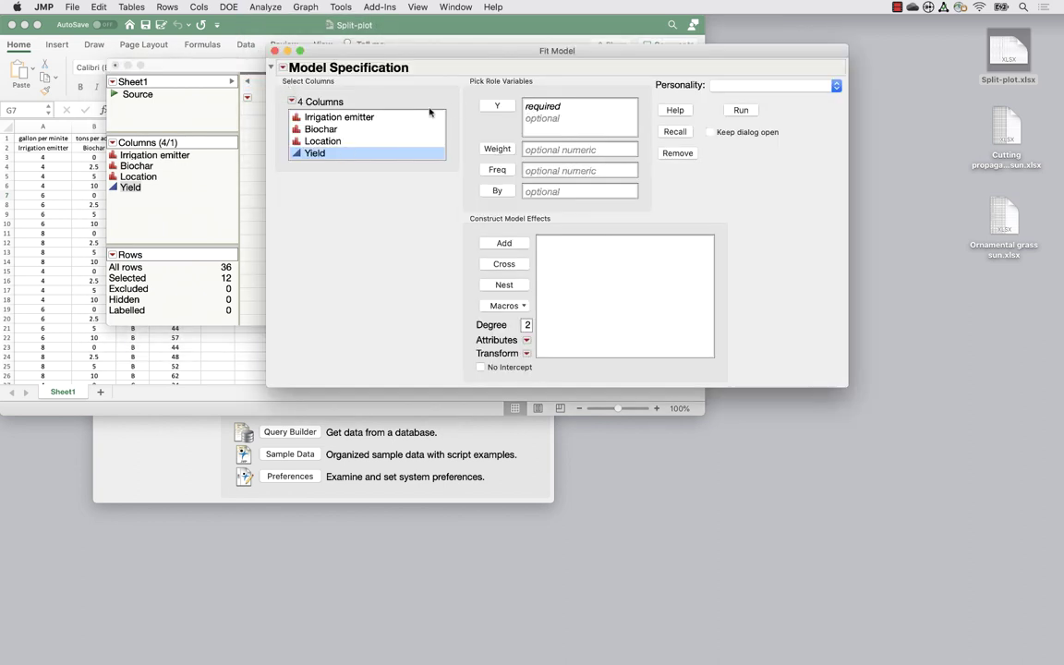
click(497, 106)
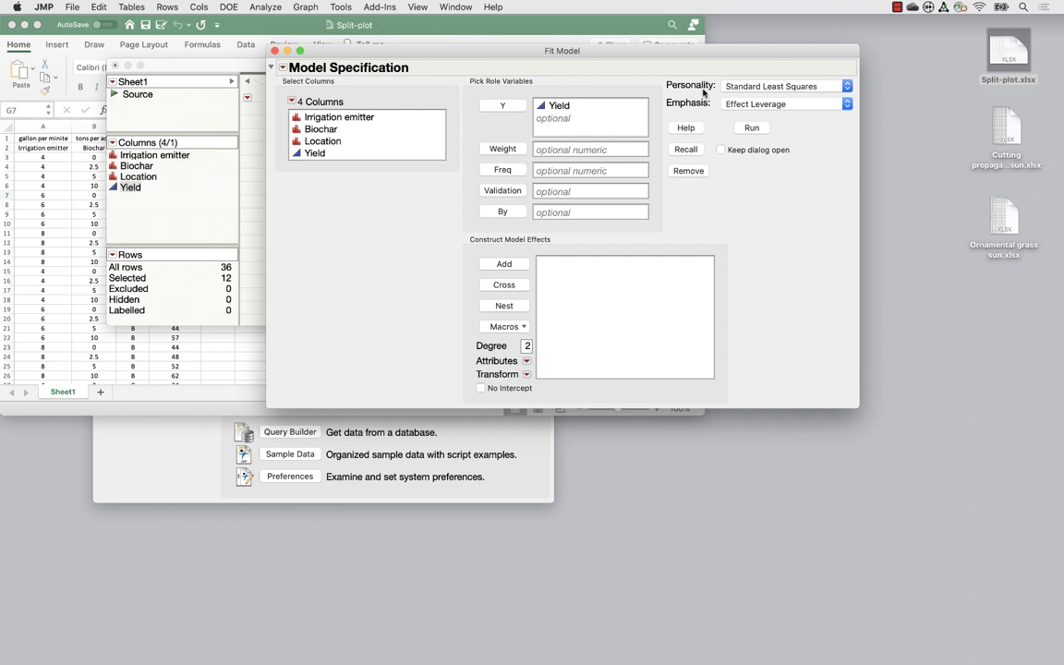
click(273, 52)
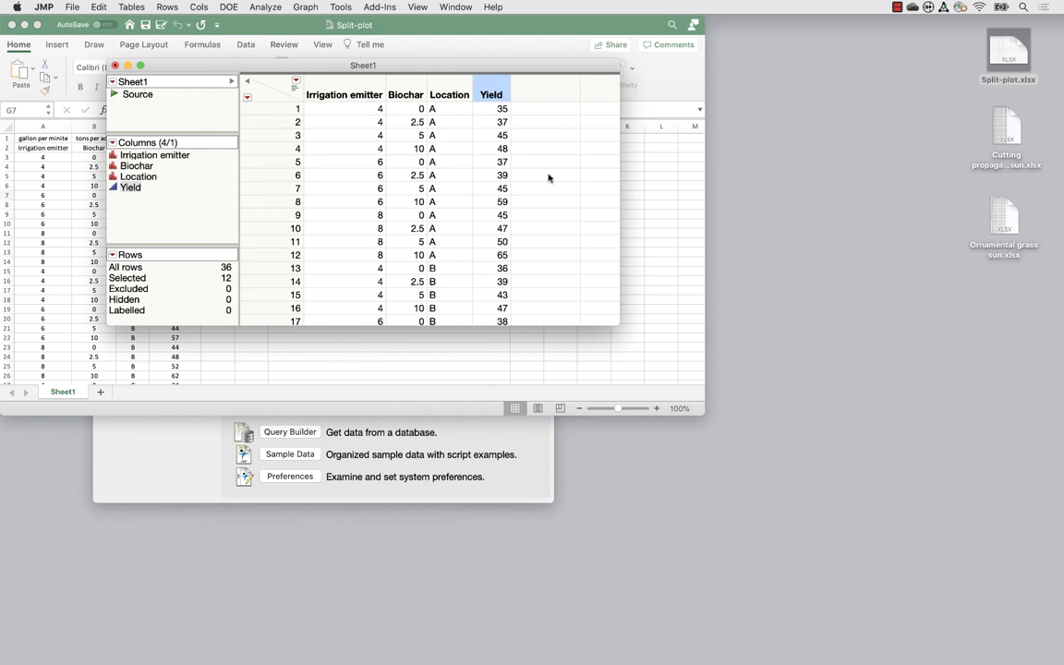
Close the Sheet1 data table, the JMP Starter and the Split-plot workbook to clear the desktop
click(114, 66)
click(322, 136)
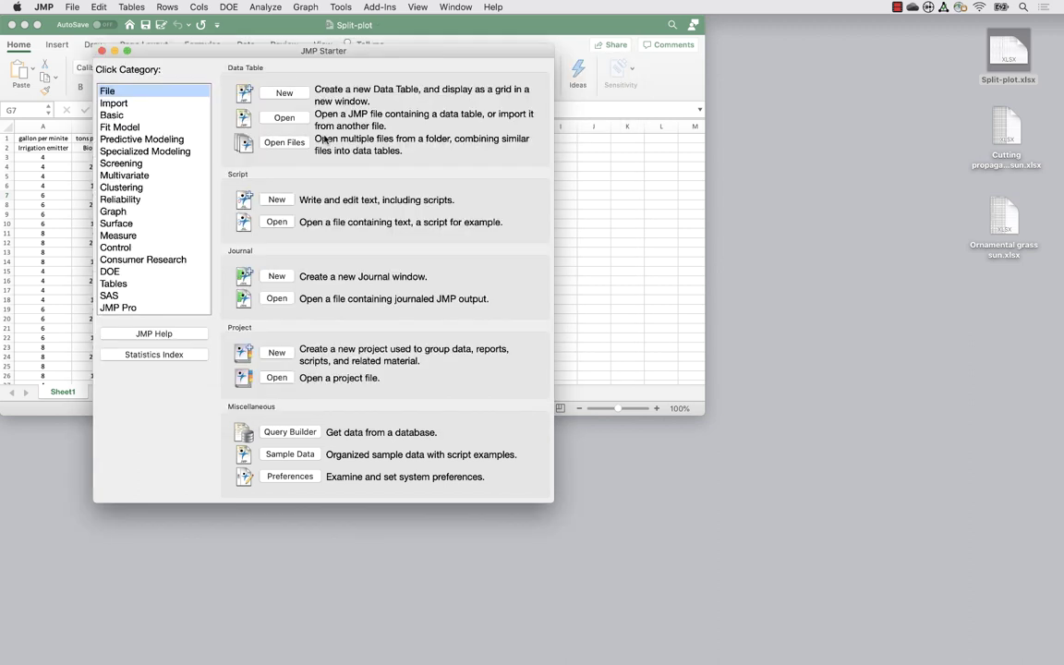
click(101, 50)
click(11, 24)
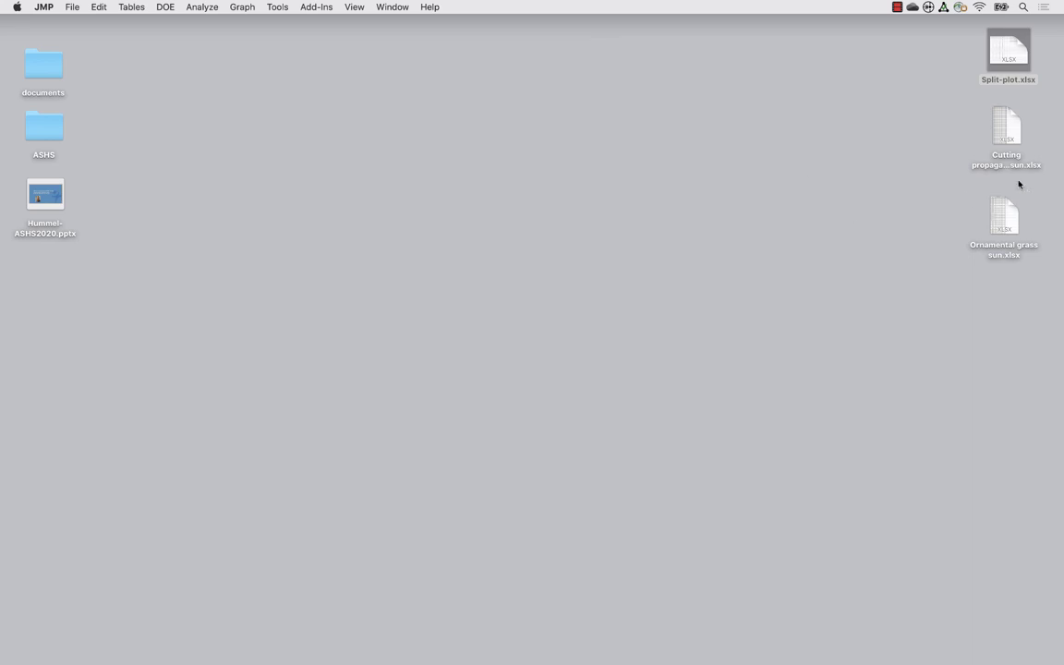
Open Cutting propagation sun.xlsx in Excel and examine the Month, Hormone, Replication and Subsample headers and the rows of replication 1
click(1005, 139)
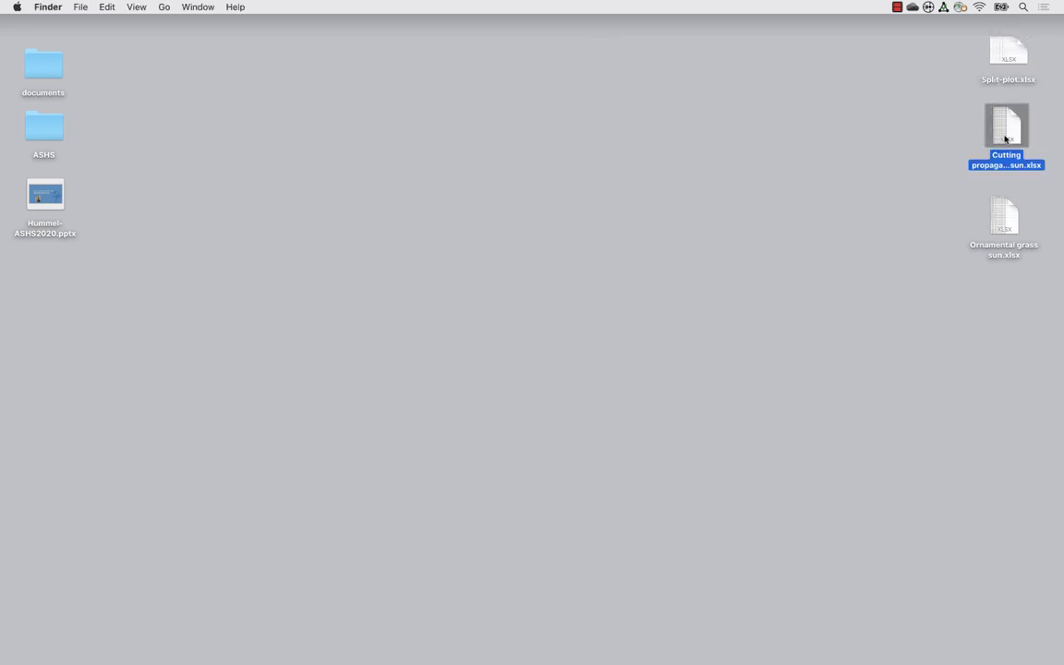
double_click(1004, 139)
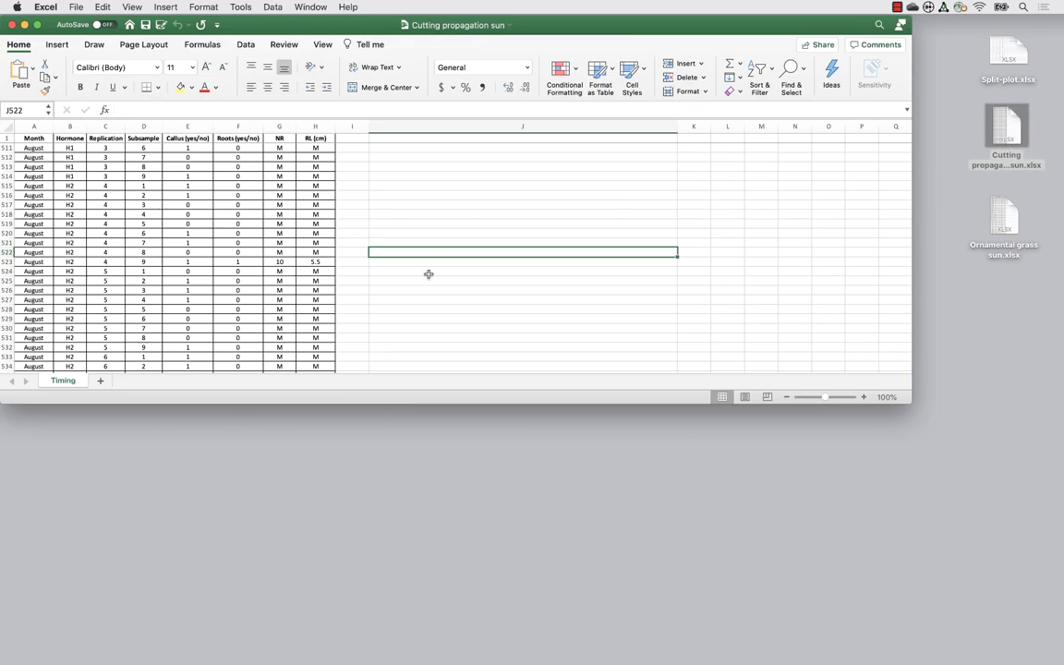
click(33, 139)
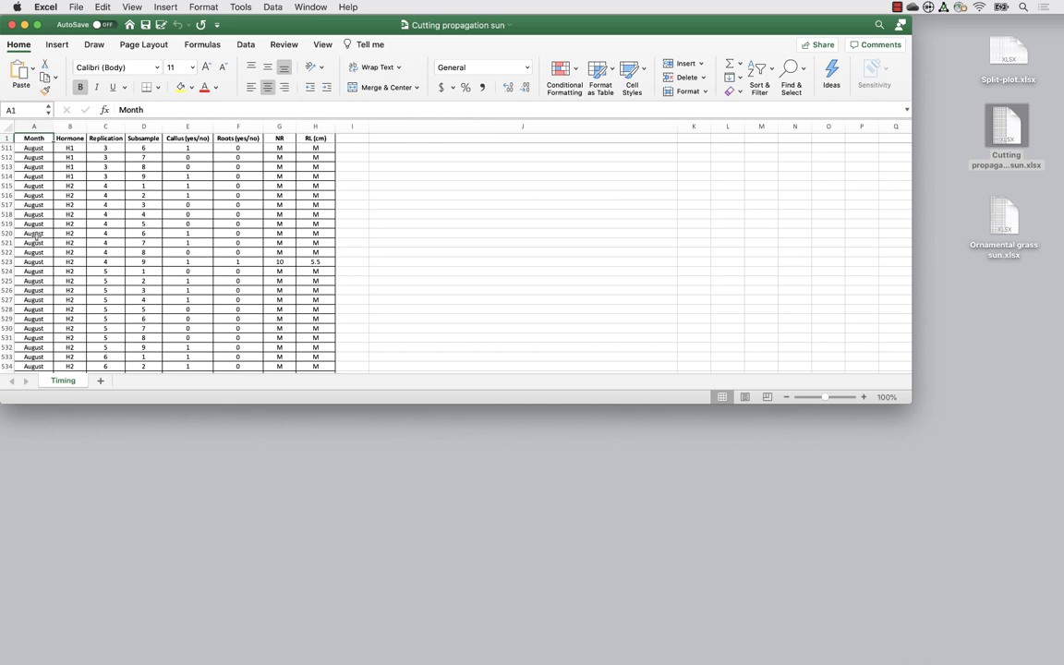
click(69, 138)
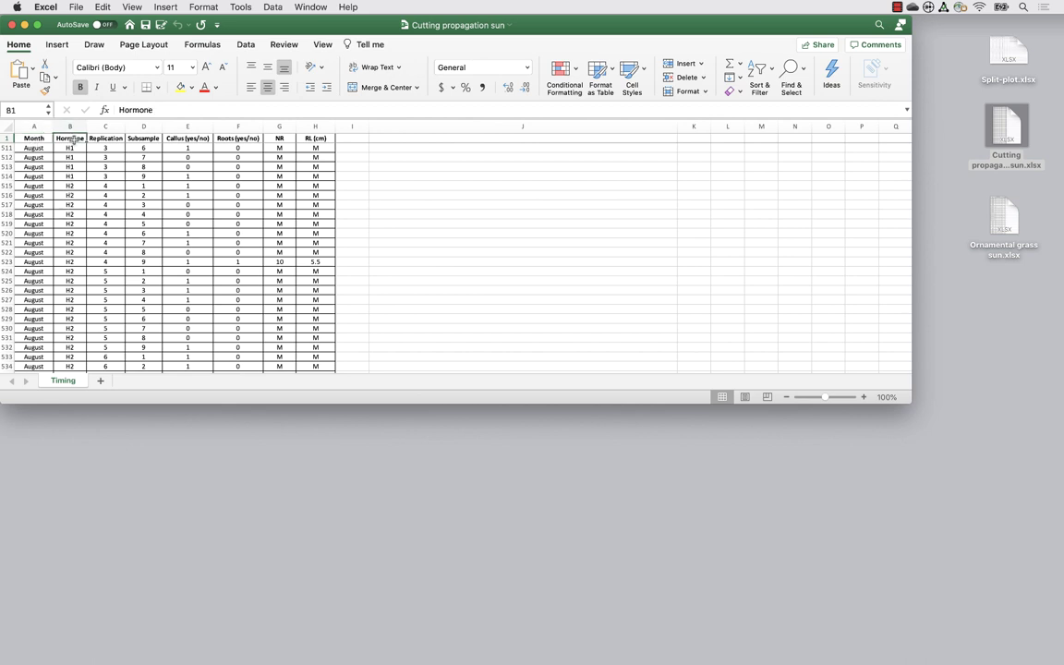
click(104, 138)
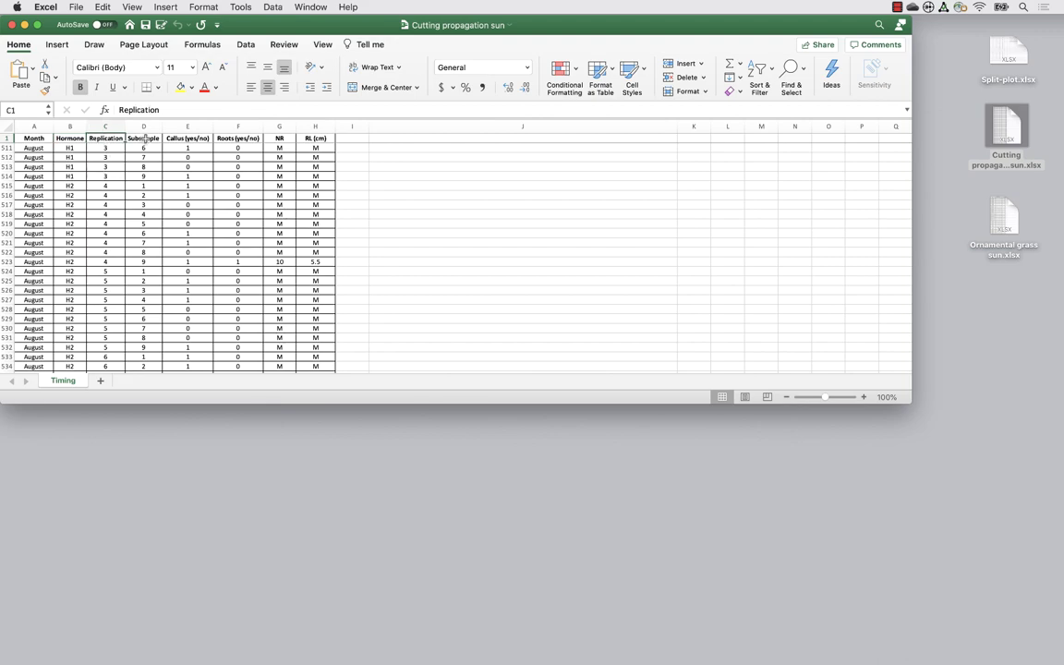
click(134, 138)
scroll(145, 166, up, 10)
scroll(145, 171, up, 20)
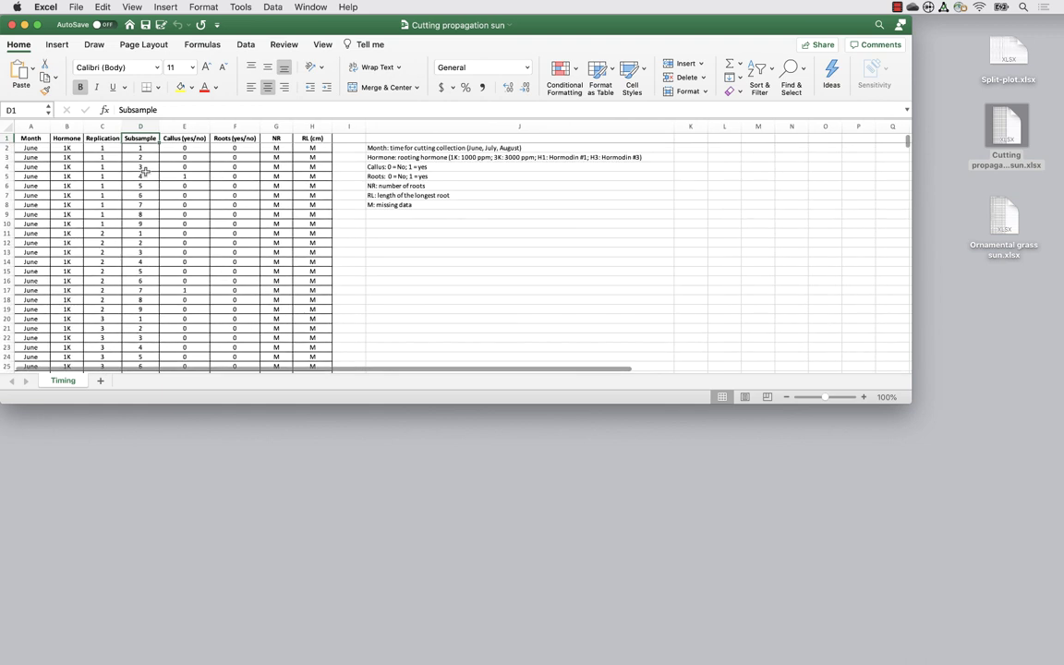
click(98, 148)
drag(93, 166, 90, 221)
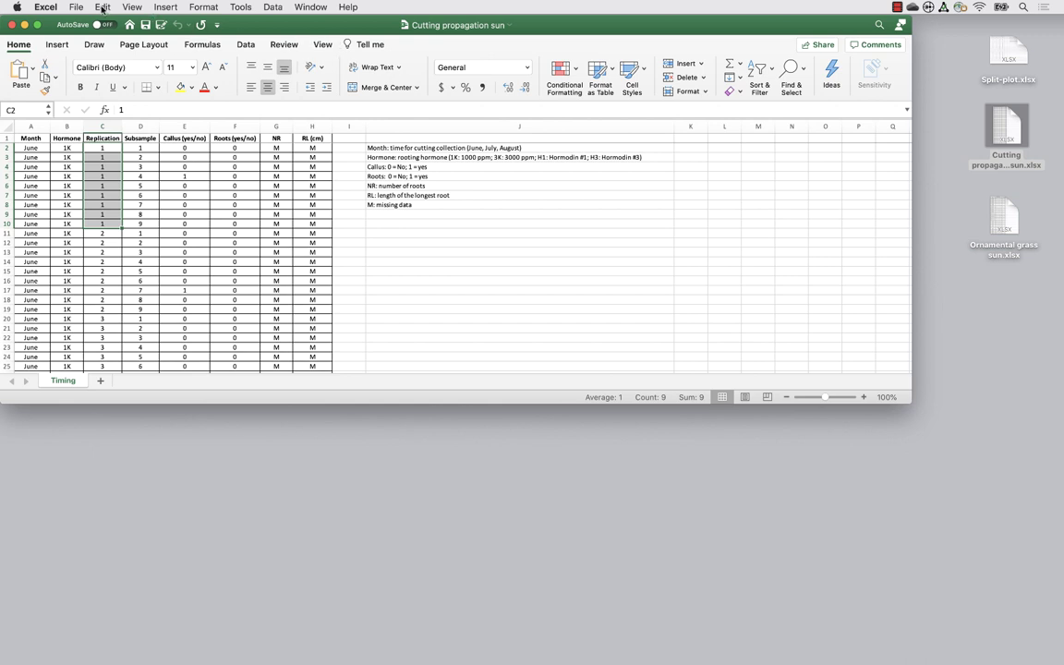
Switch to JMP Pro 15 and import the Timing sheet of Cutting propagation sun.xlsx with column headers starting on row 1
mouse_move(530, 661)
click(434, 654)
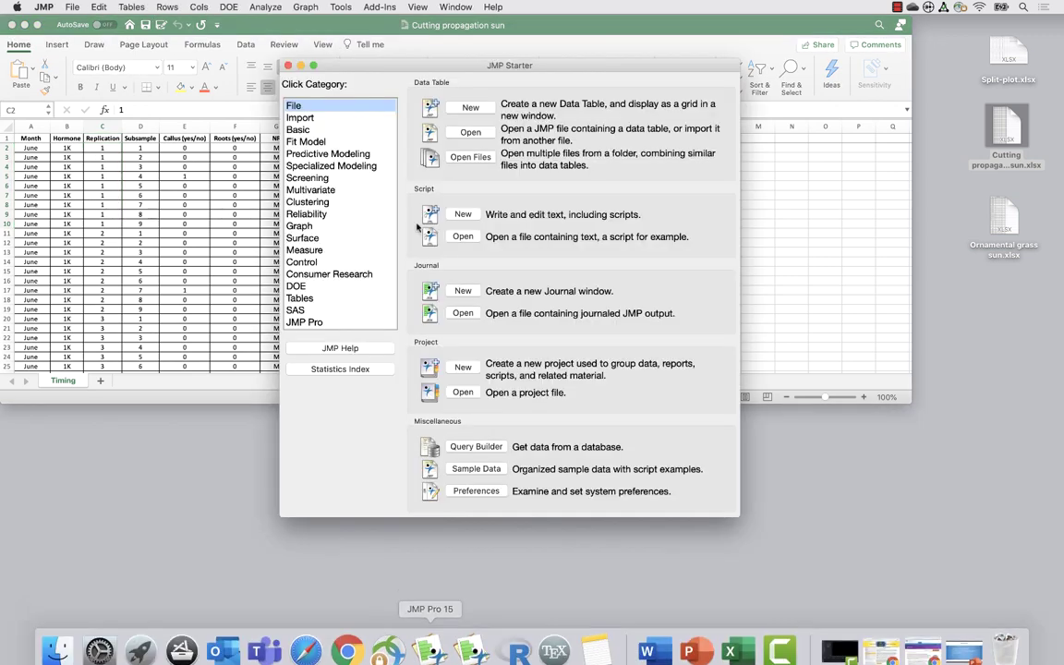
click(72, 11)
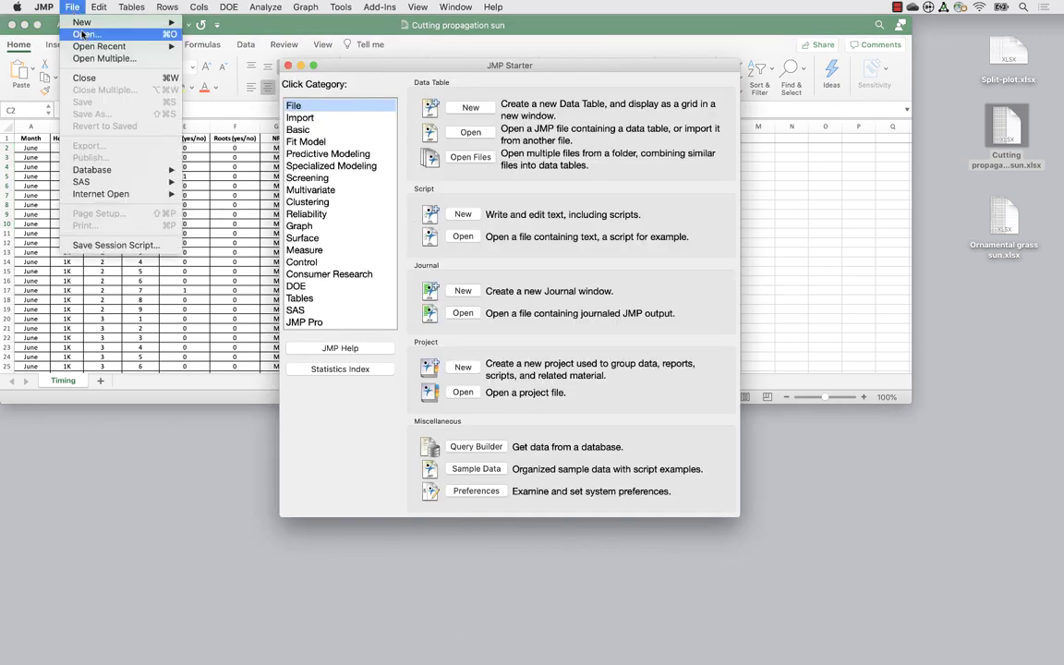
click(83, 33)
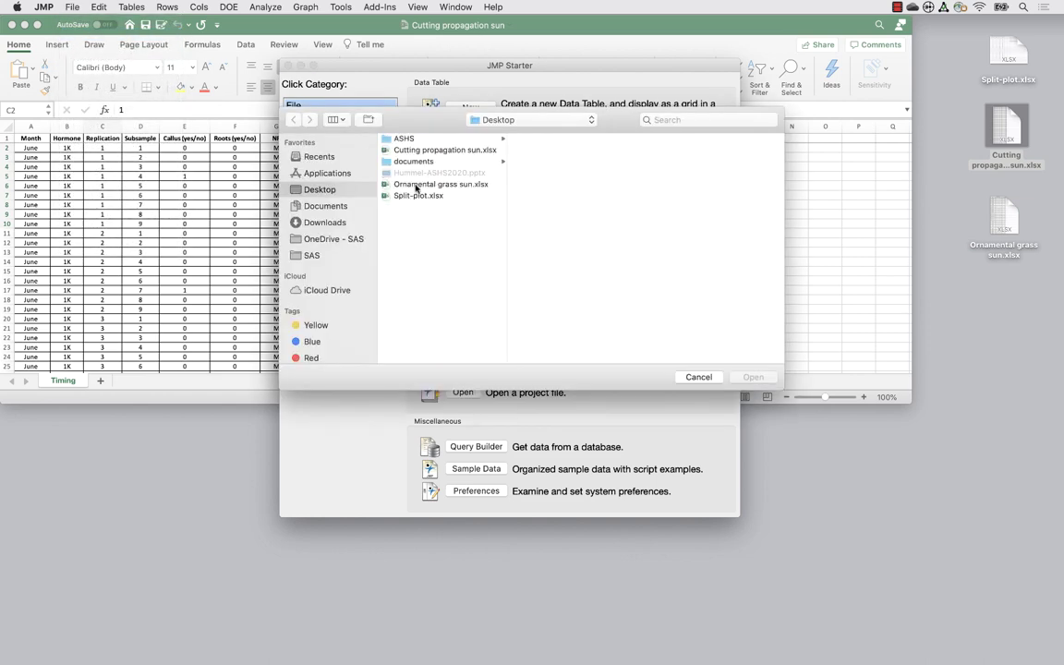
click(377, 148)
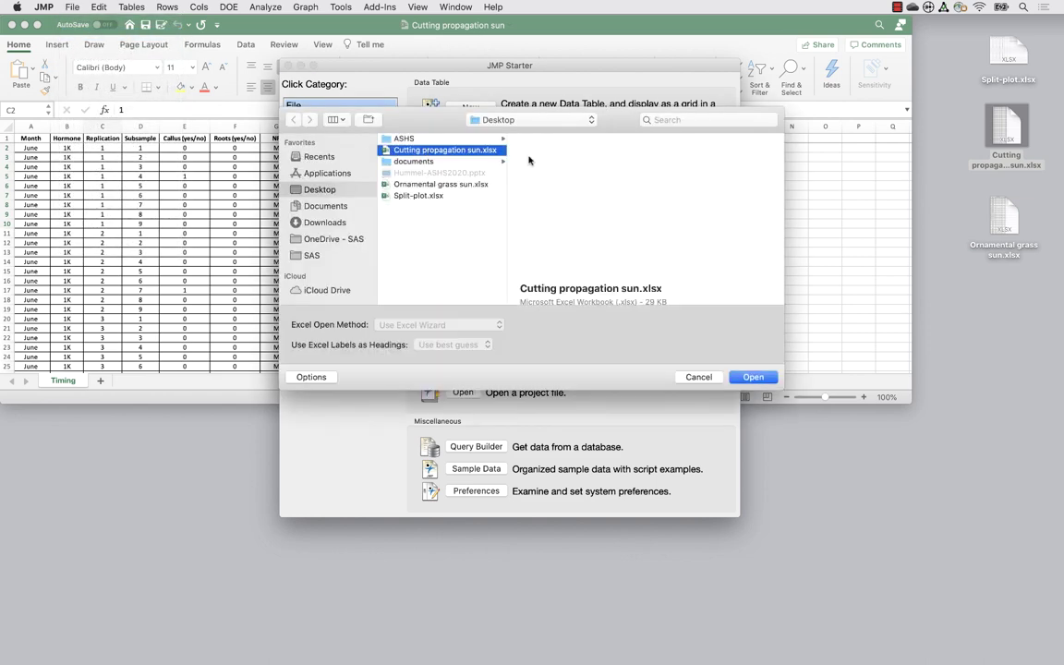
click(752, 377)
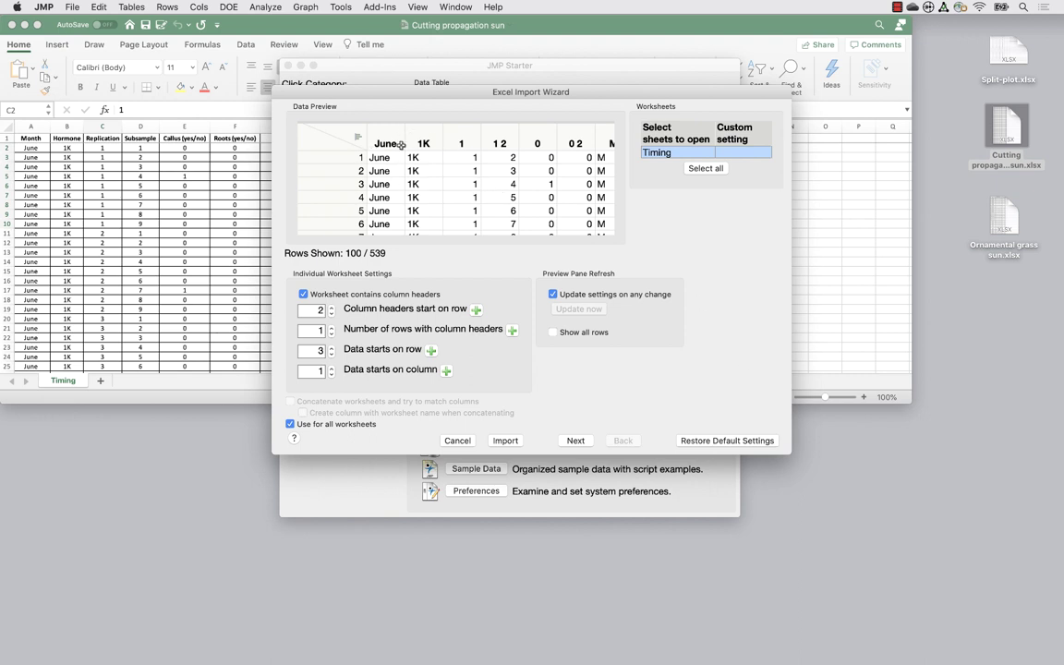
click(331, 314)
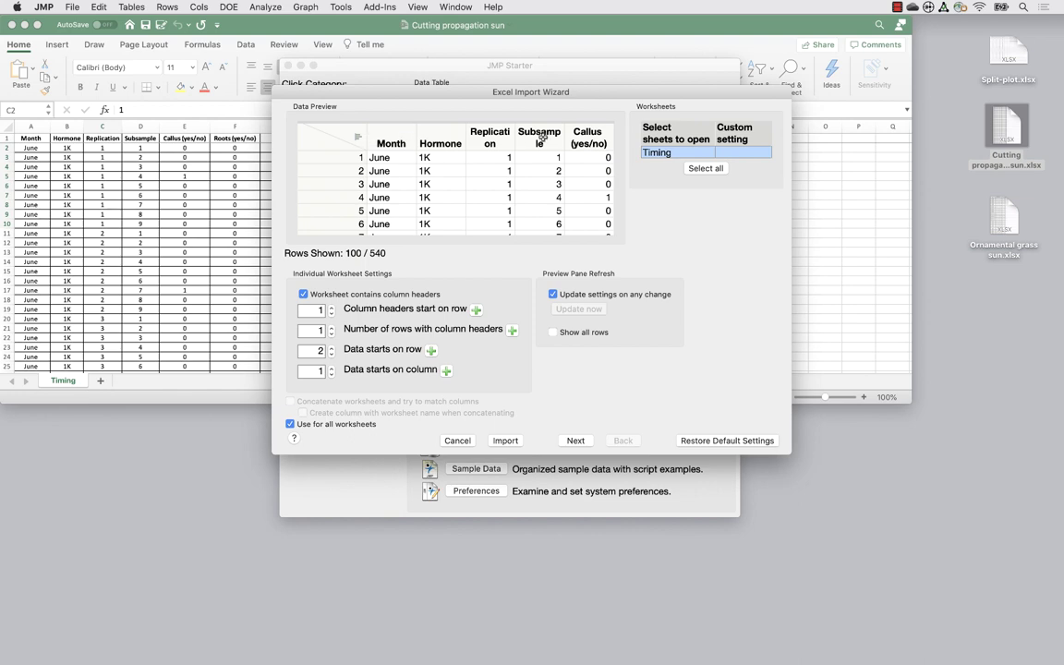
click(505, 440)
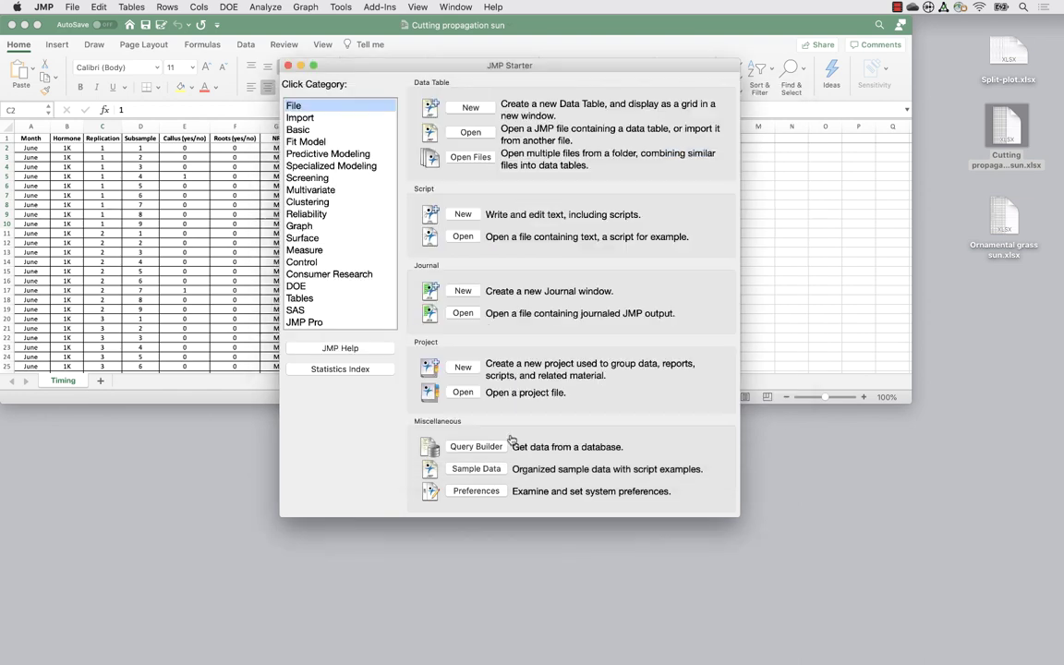
Close the JMP Starter and reposition the imported Timing data table
click(339, 378)
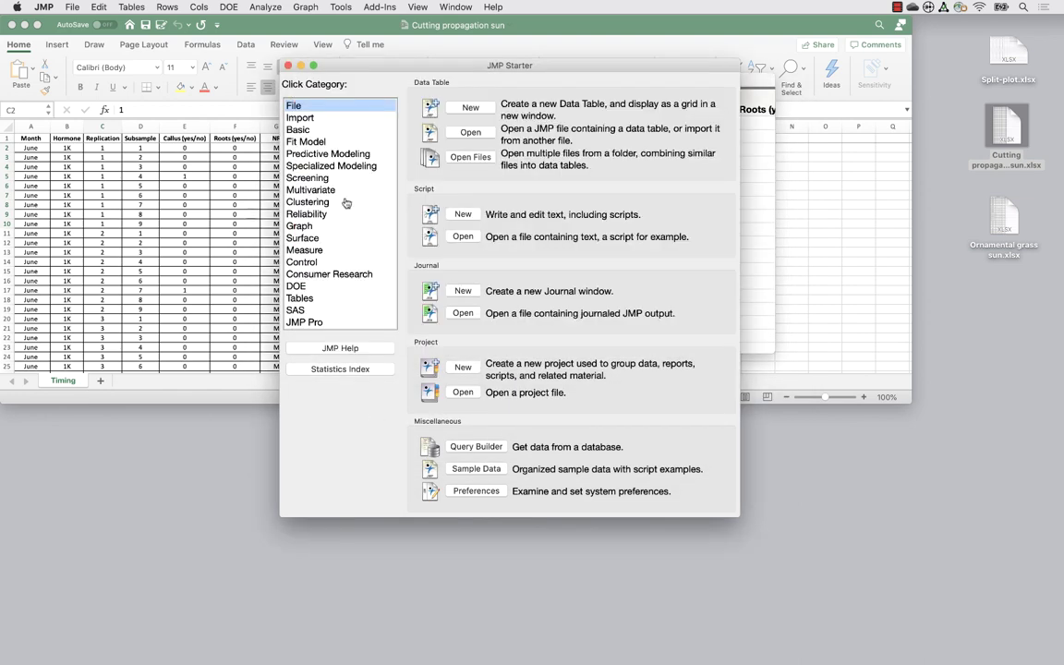
click(286, 66)
drag(384, 80, 226, 80)
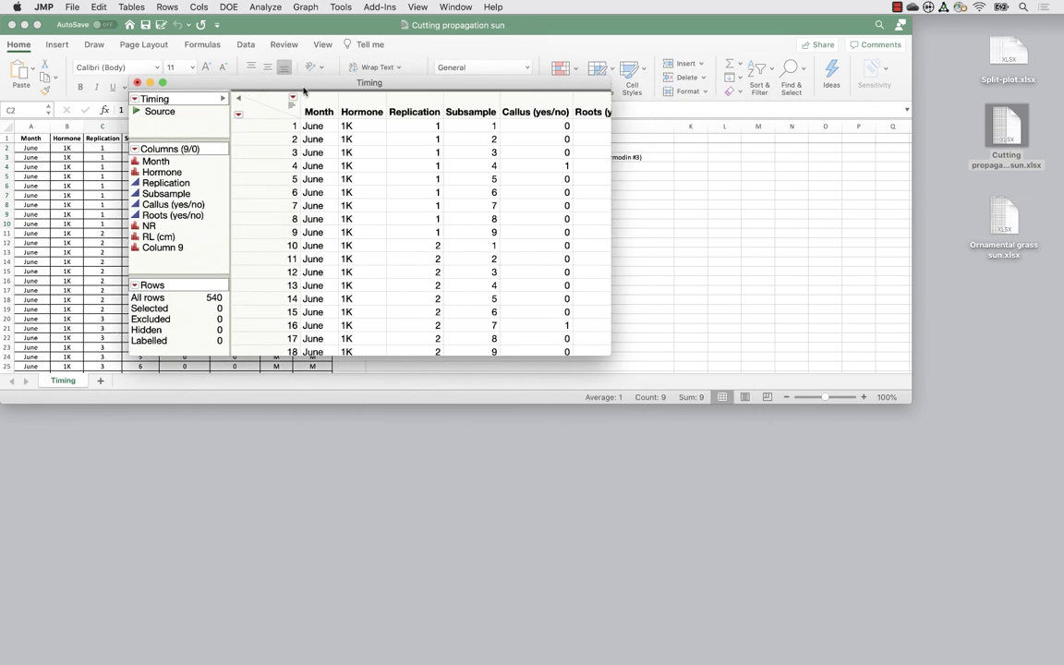
Delete Column 9, which holds the explanatory notes, from the Timing data table
click(421, 109)
click(461, 104)
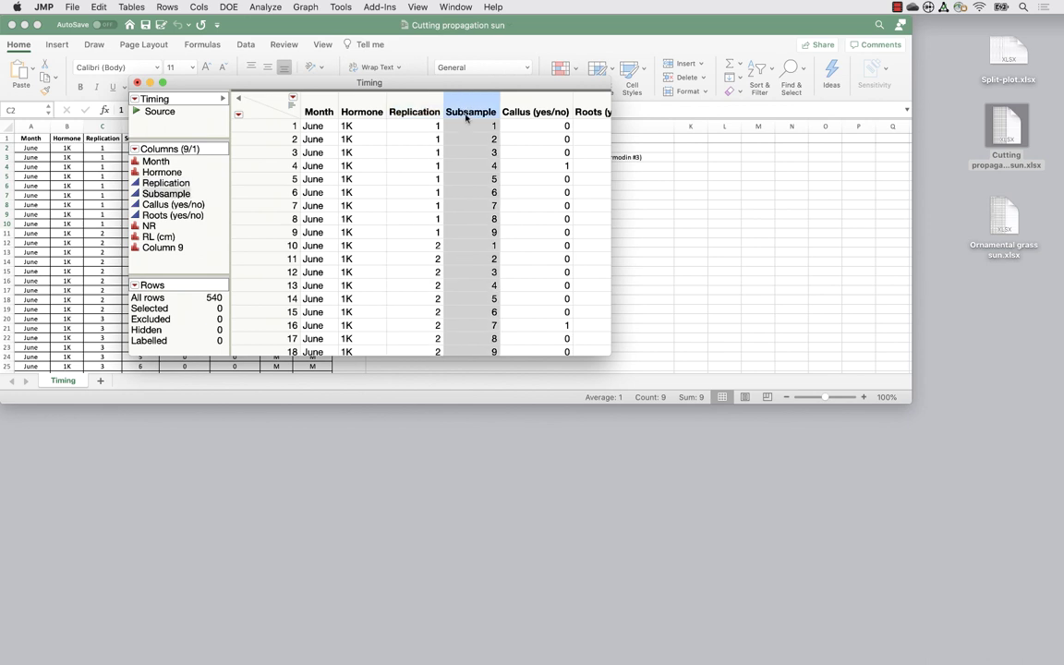
drag(545, 95, 527, 111)
click(564, 99)
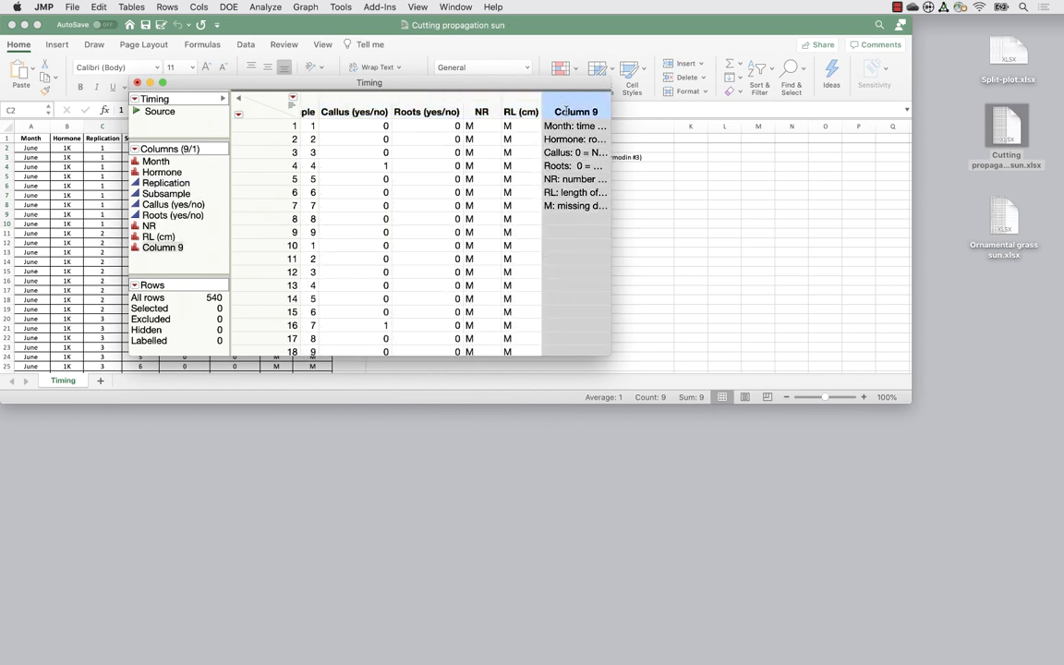
right_click(565, 111)
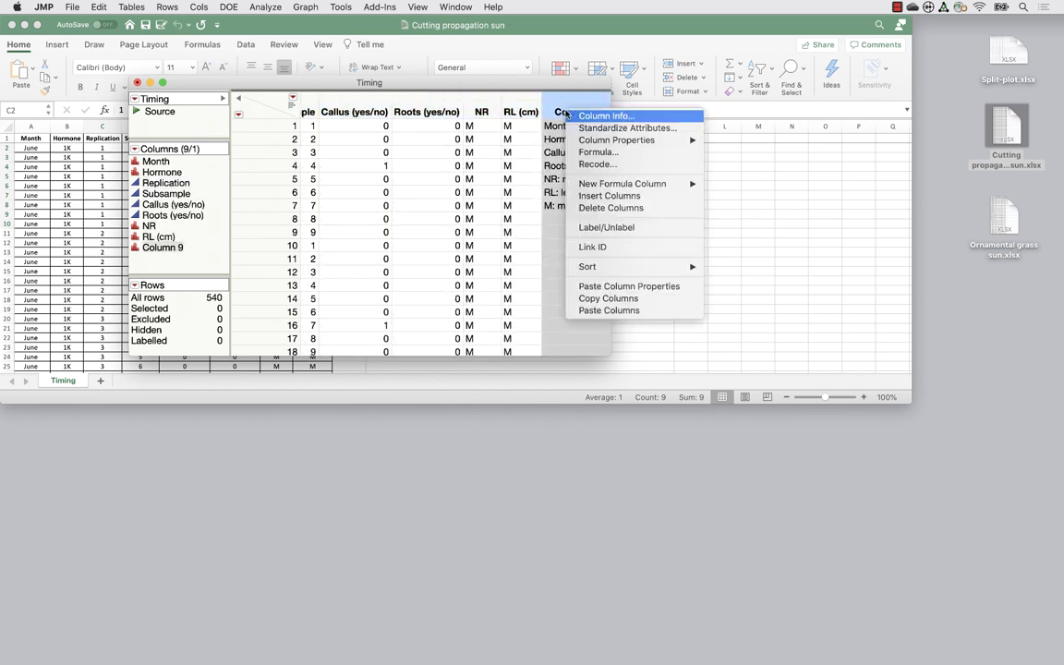
click(600, 208)
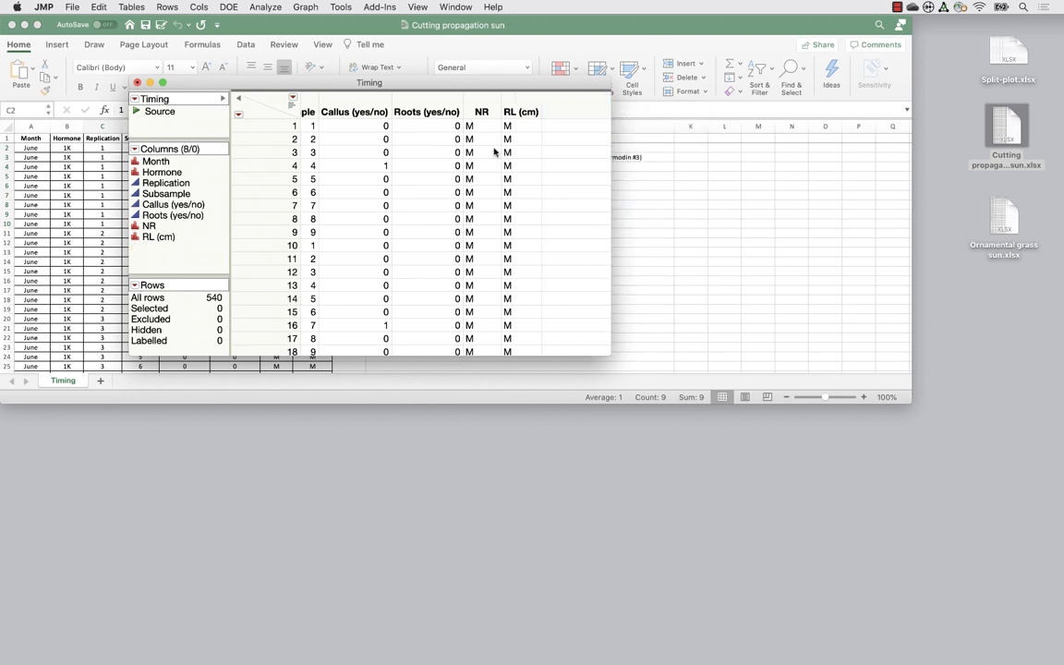
Examine the Month and Hormone factor columns, their modeling types, and the Replication through Roots (yes/no) columns in the Timing table
scroll(494, 150, left, 5)
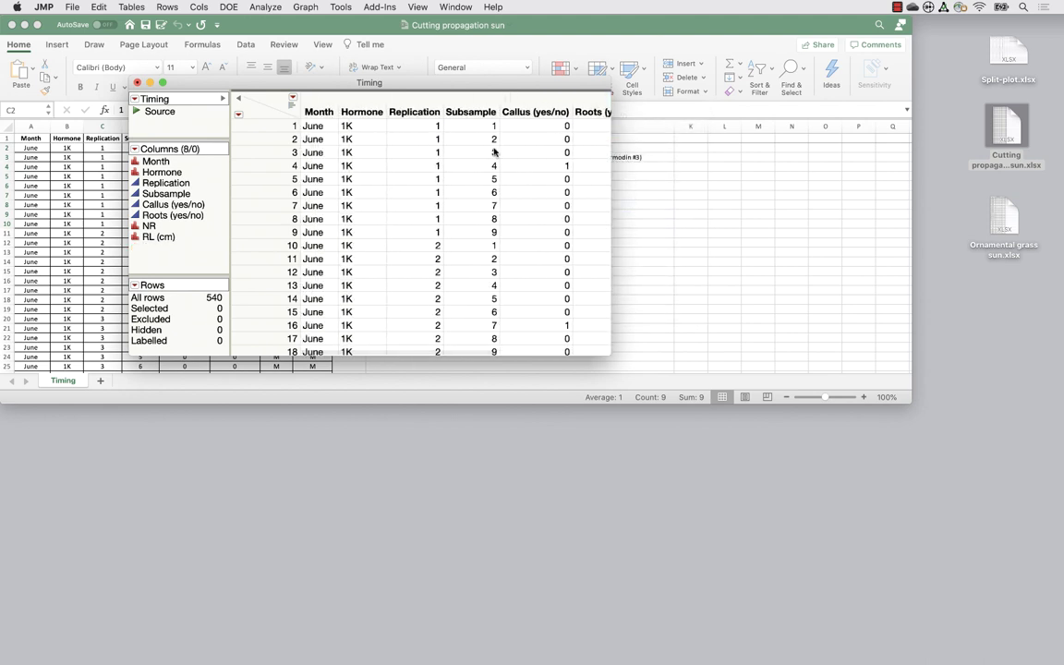
click(312, 111)
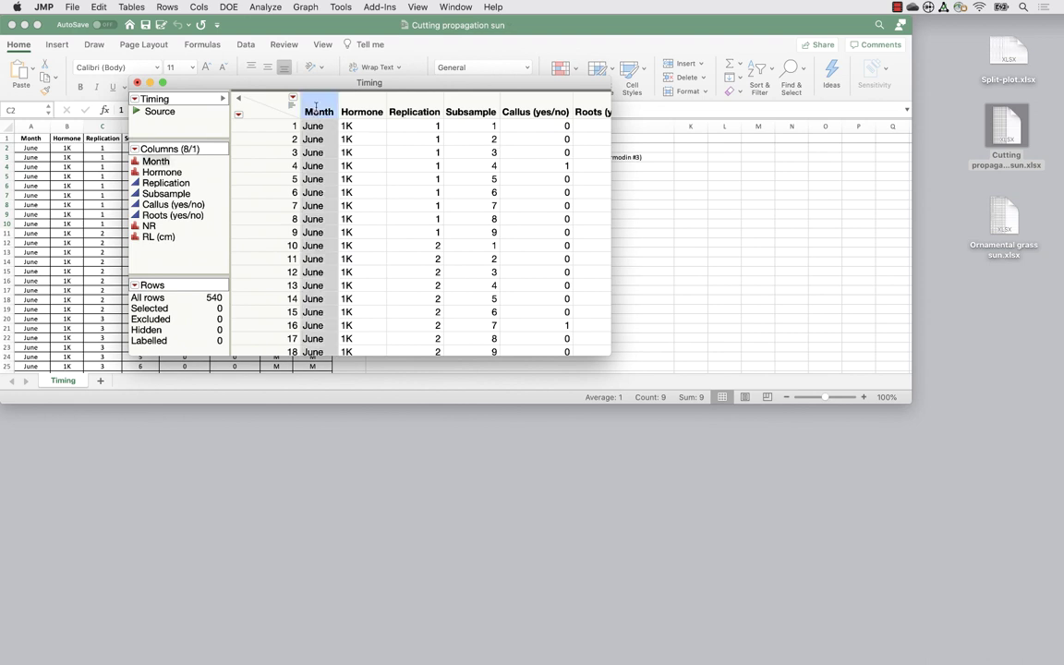
click(347, 109)
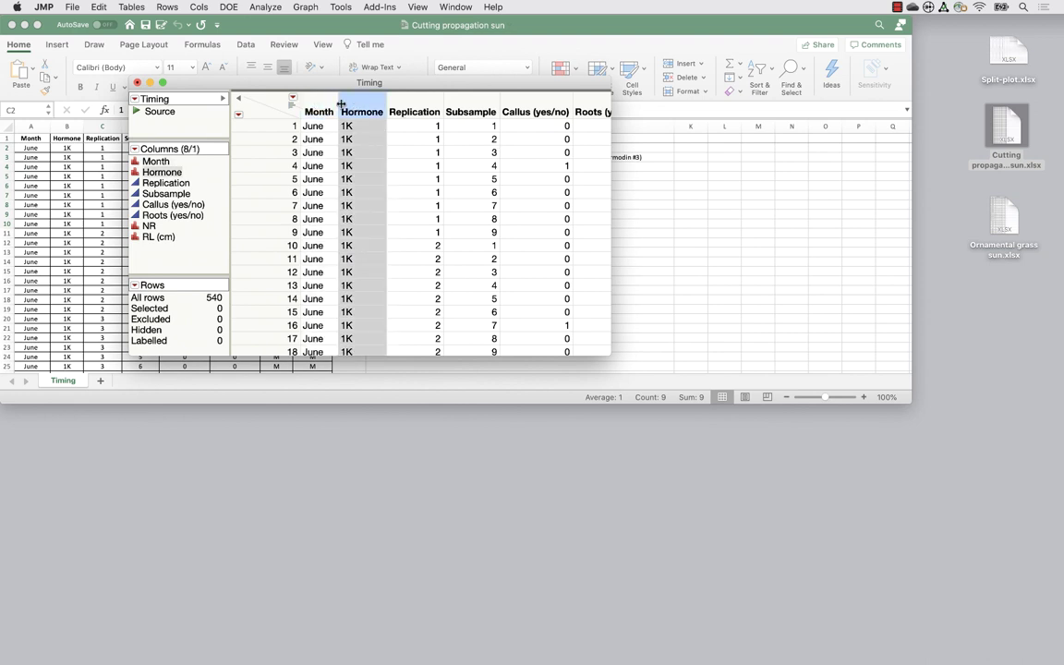
click(134, 161)
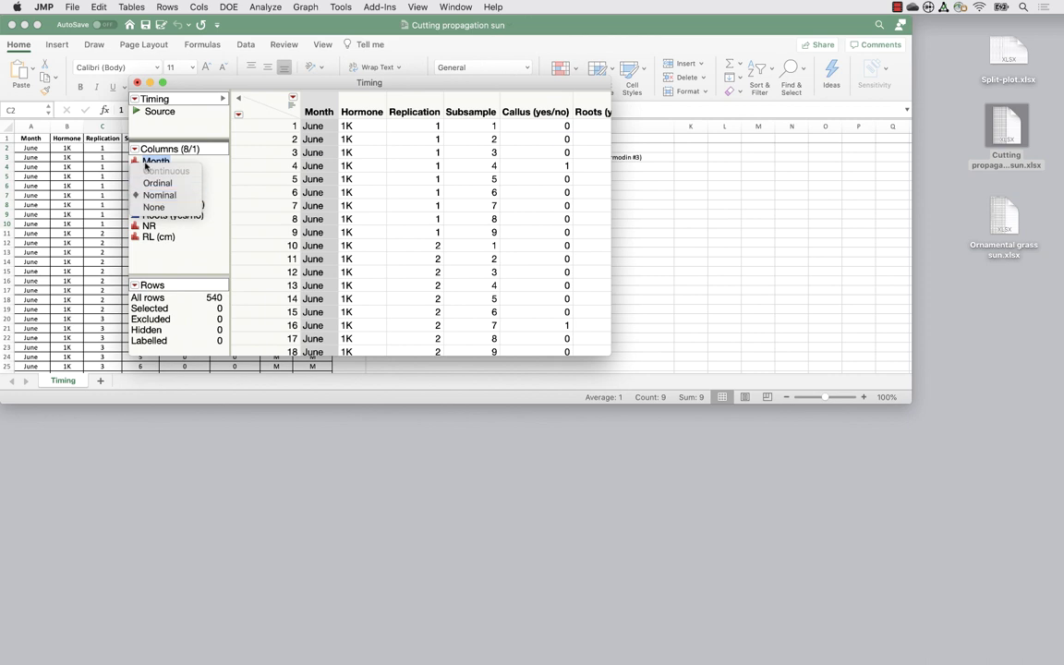
click(312, 100)
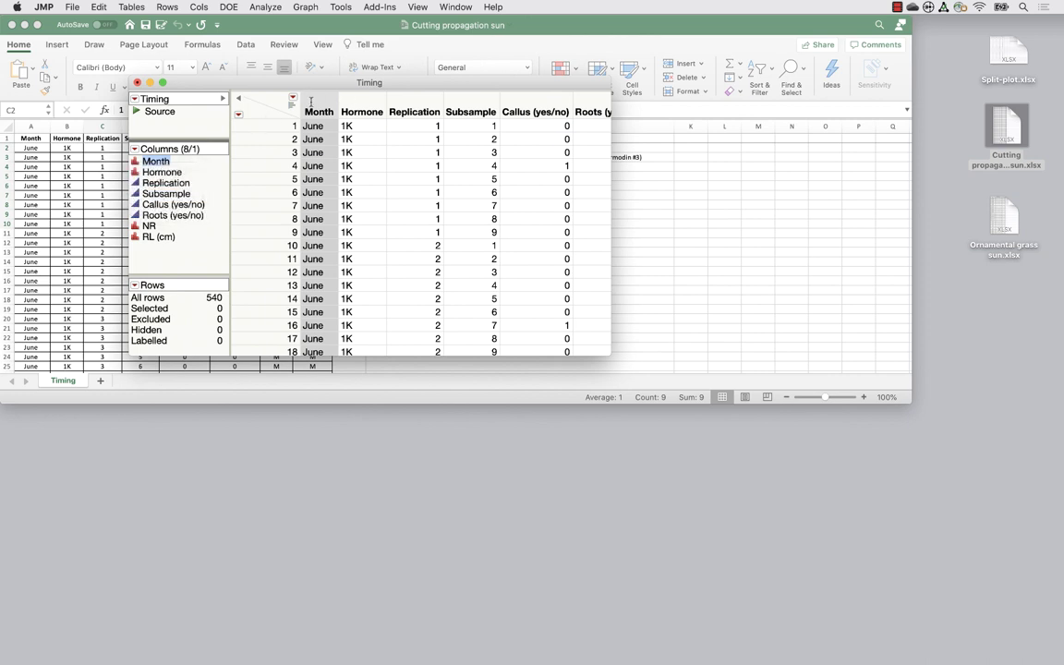
click(415, 101)
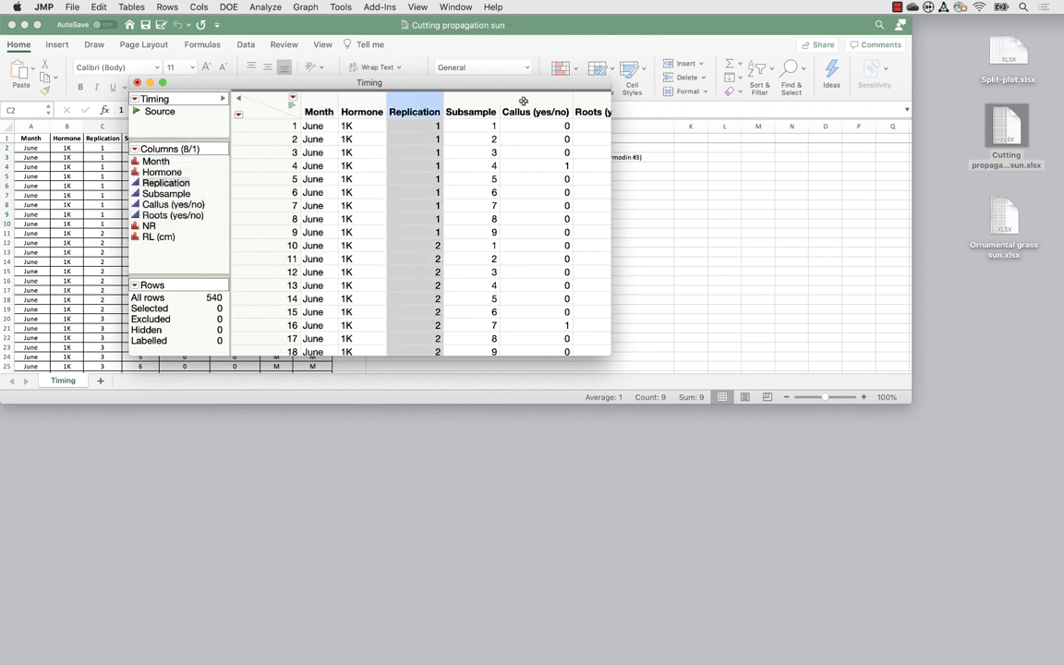
drag(593, 99, 424, 99)
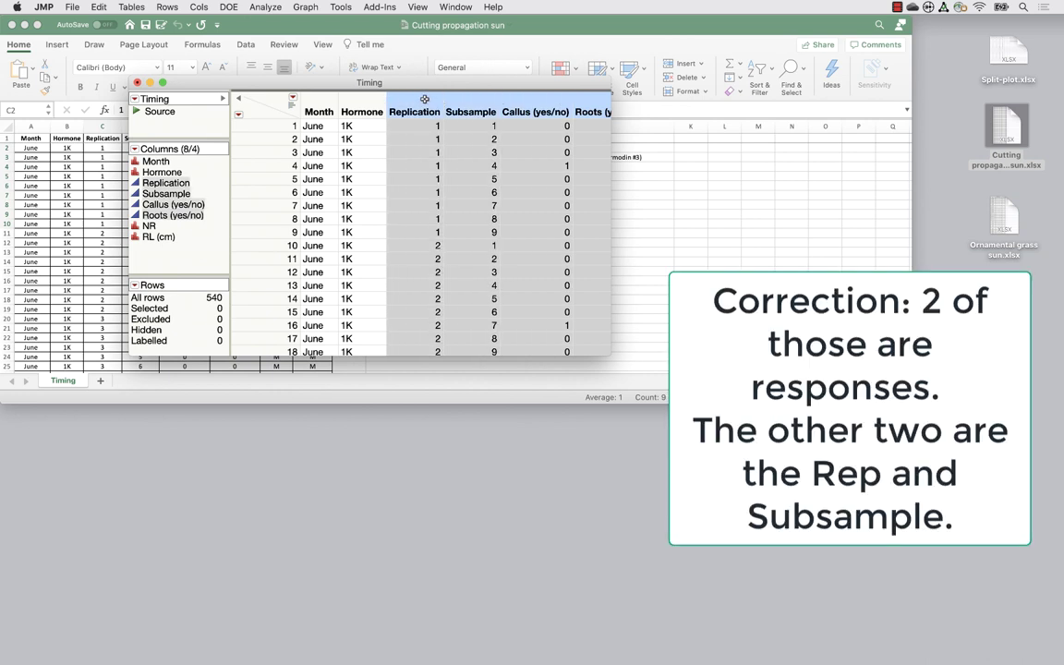
Arrange the Excel notes and the Timing table side by side in view, and delete the NR and RL (cm) columns from the table
scroll(513, 195, right, 10)
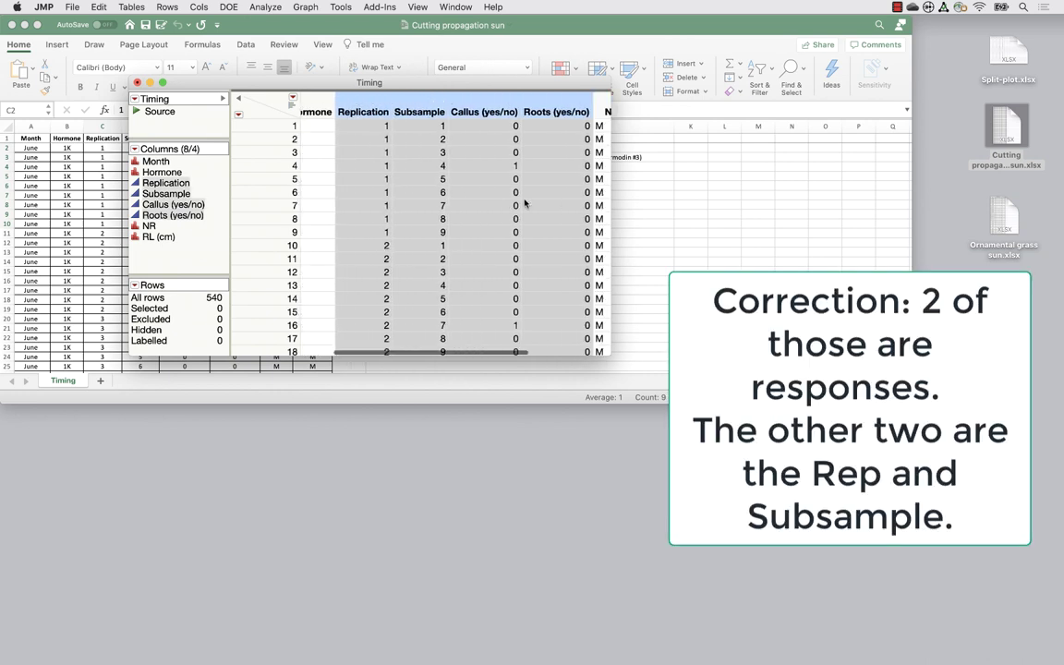
drag(501, 112, 542, 112)
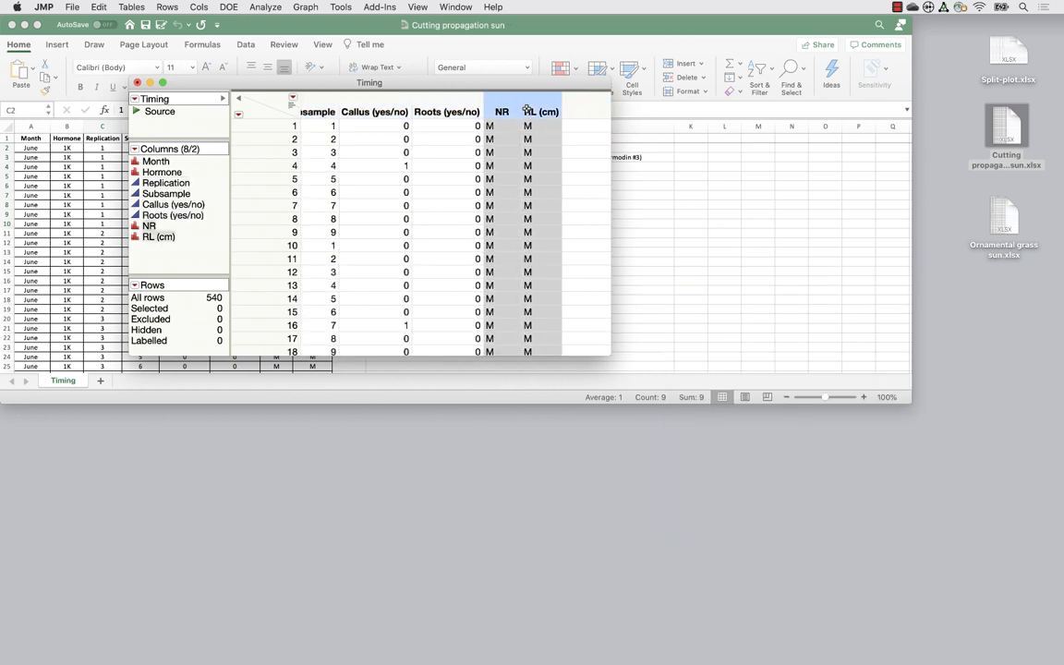
key(super+Tab)
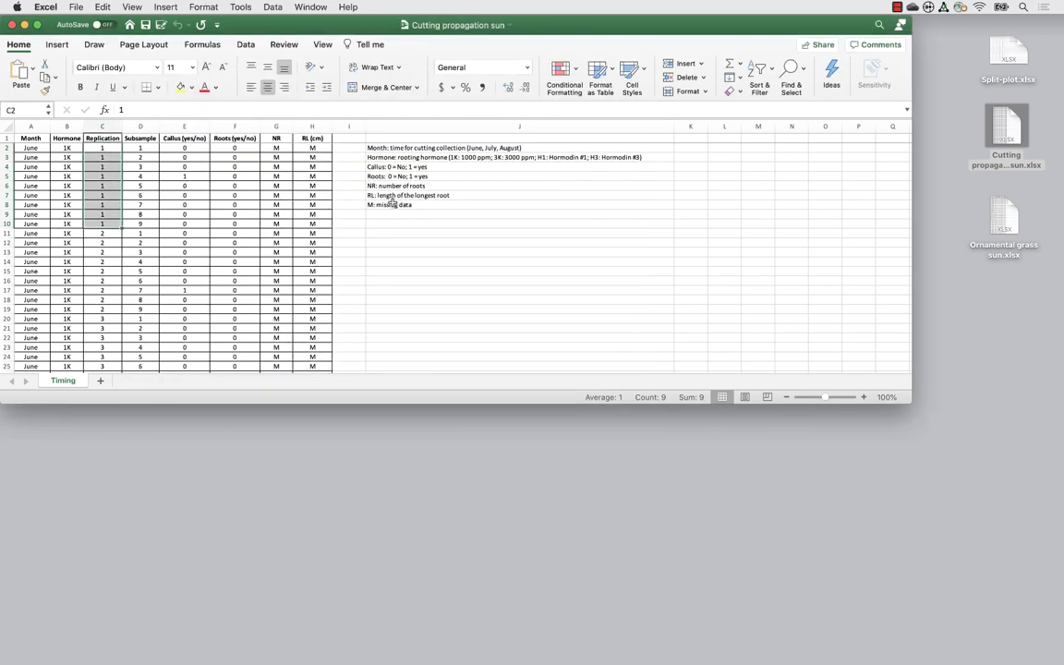
drag(553, 20, 594, 173)
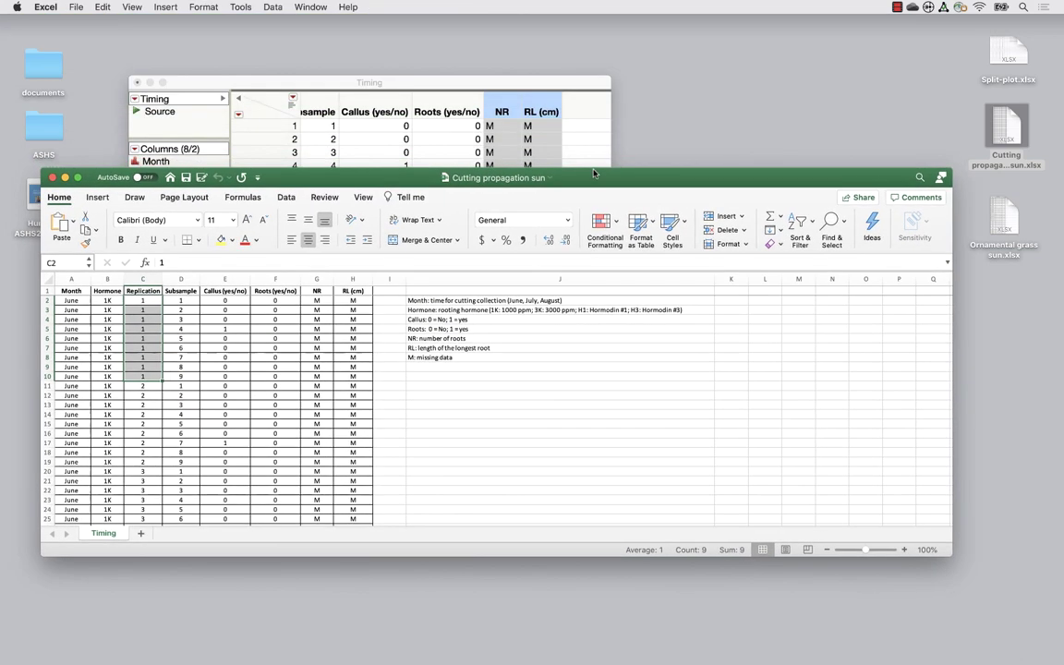
drag(532, 83, 567, 37)
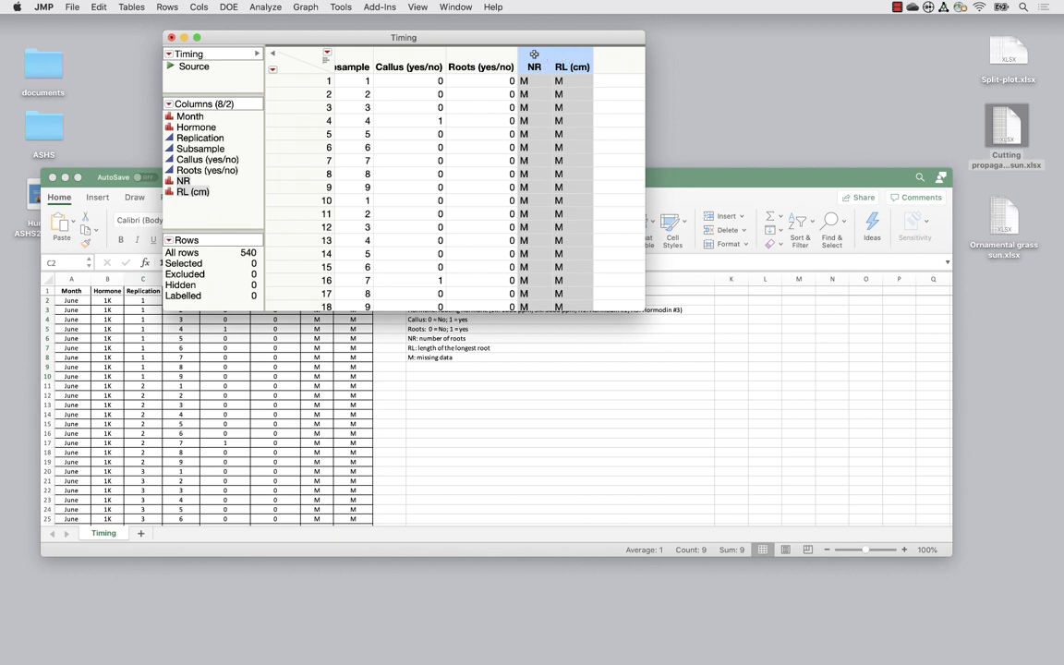
right_click(533, 55)
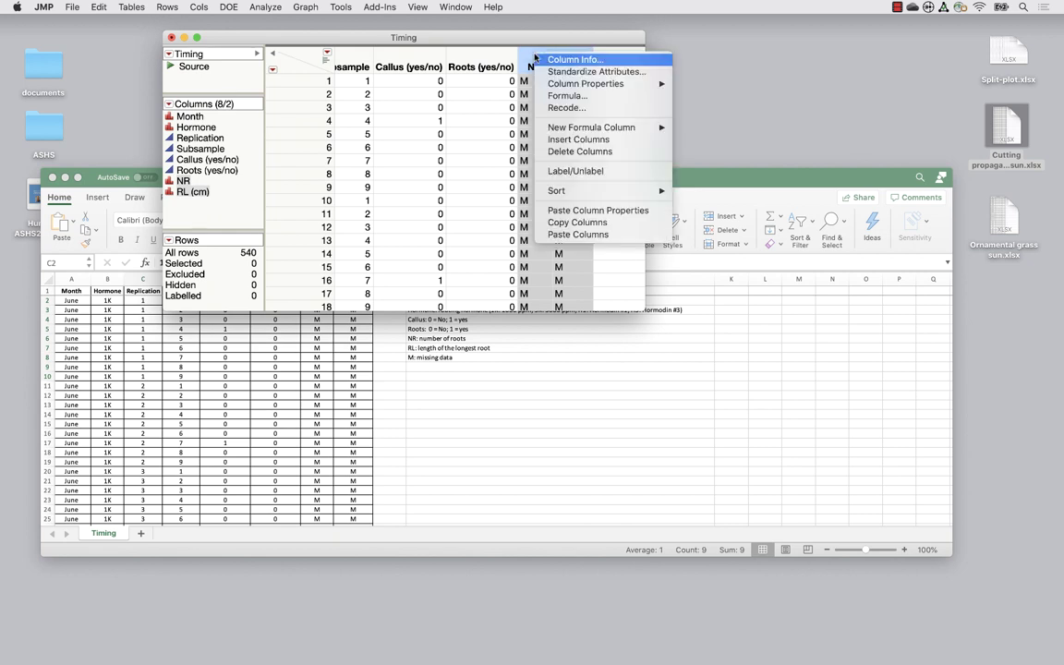
click(572, 150)
Review the Callus (yes/no) and Roots (yes/no) response columns and the nine subsamples of the first replication
click(466, 55)
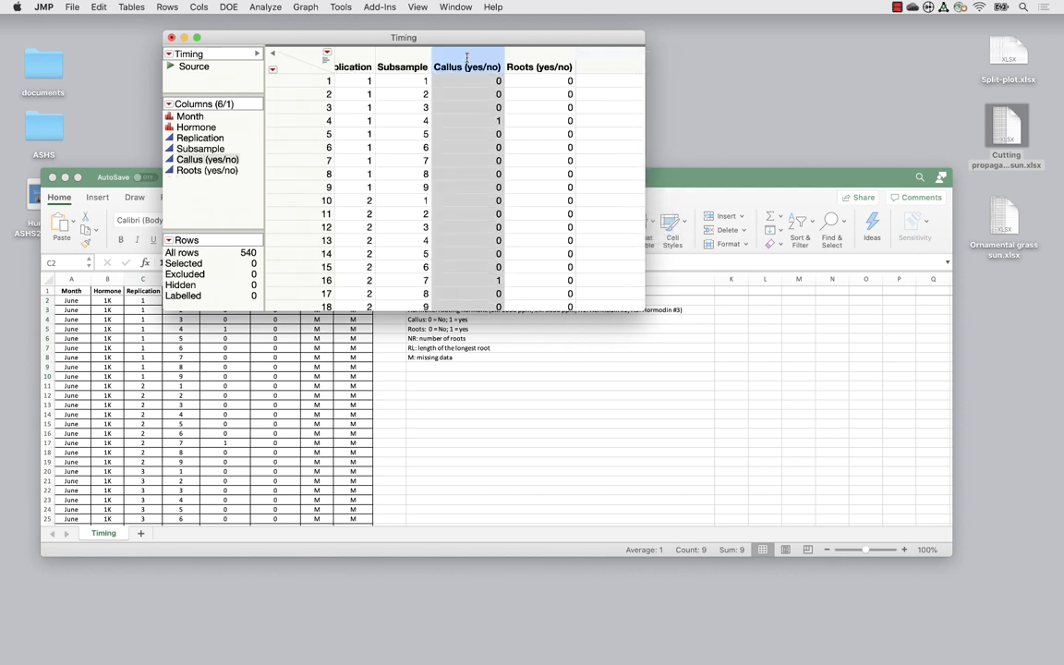
click(536, 58)
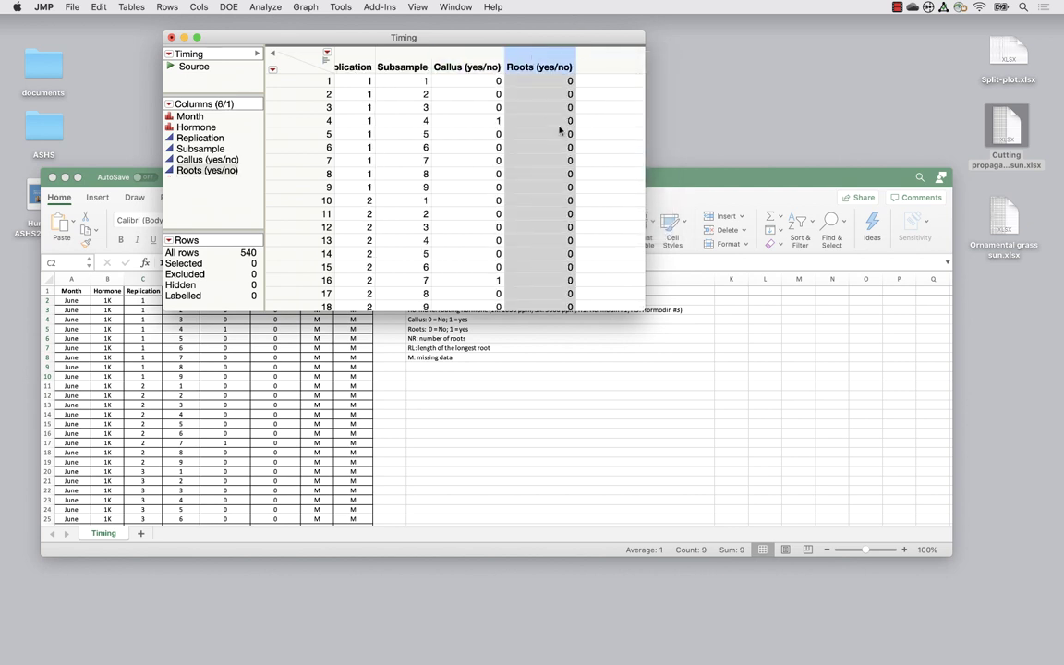
scroll(540, 93, left, 5)
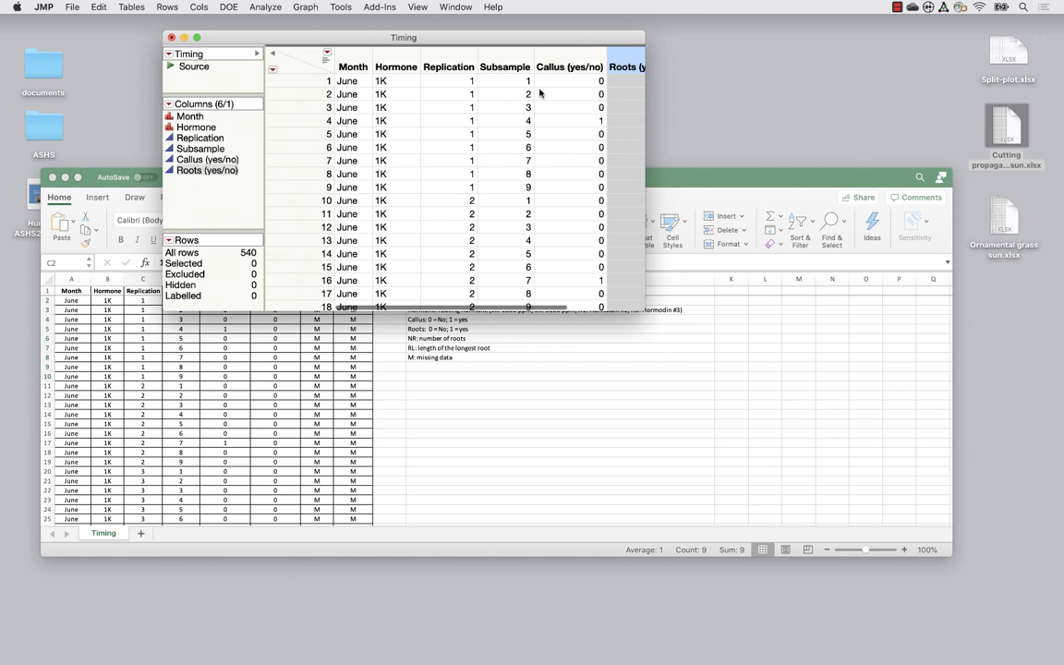
drag(499, 80, 519, 184)
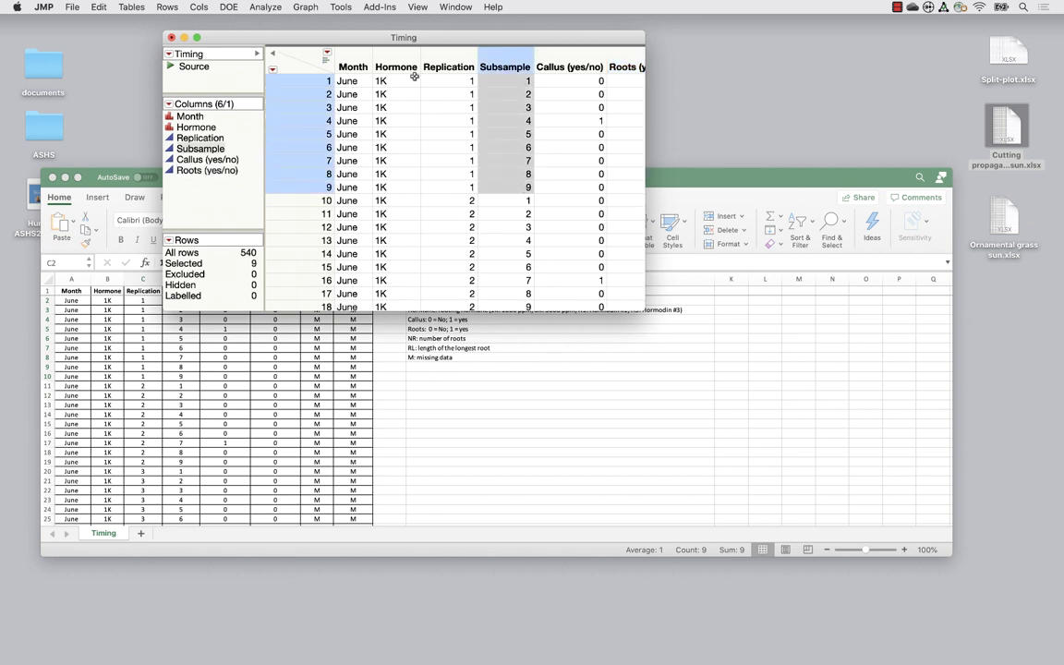
Run a Distribution of Month, Hormone, Replication, Subsample, Callus (yes/no) and Roots (yes/no), and reposition the report
click(265, 6)
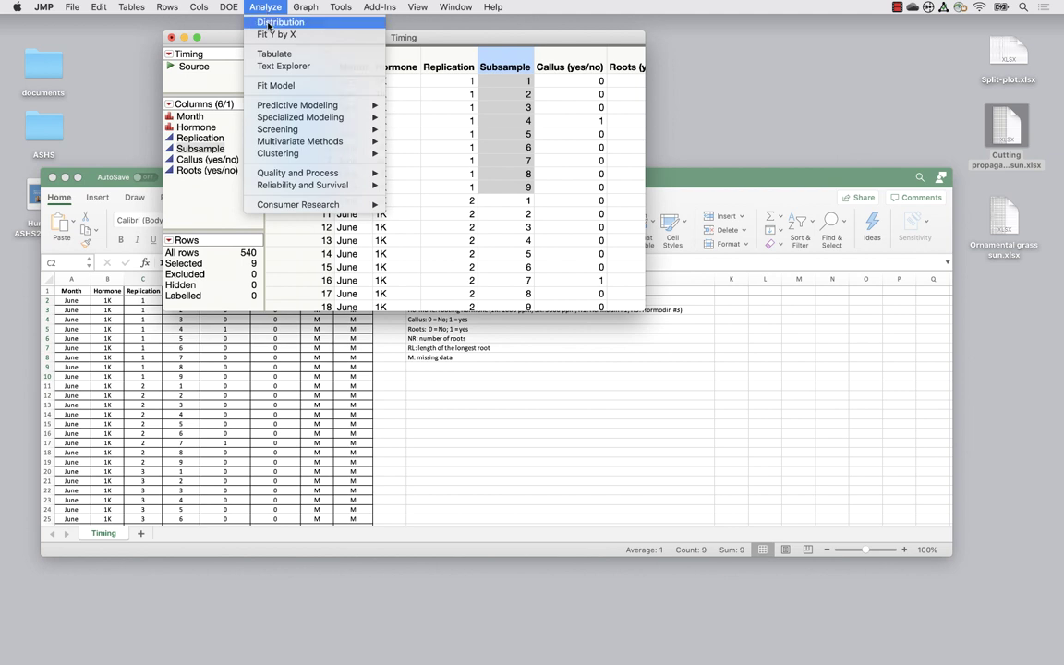
click(269, 23)
drag(370, 200, 379, 237)
click(528, 190)
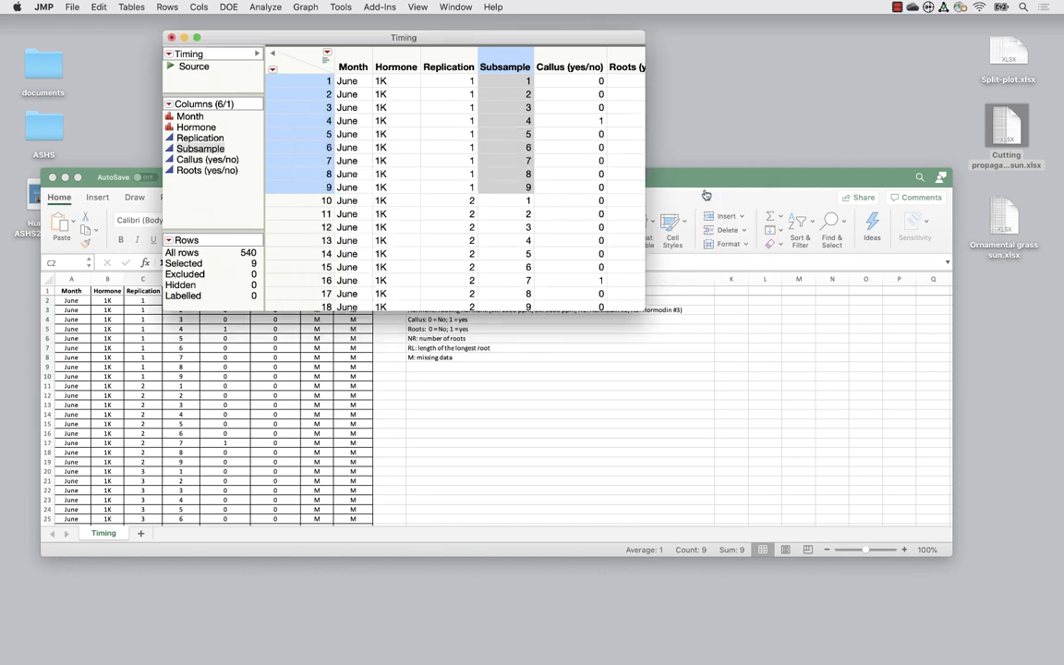
key(Return)
drag(823, 110, 619, 59)
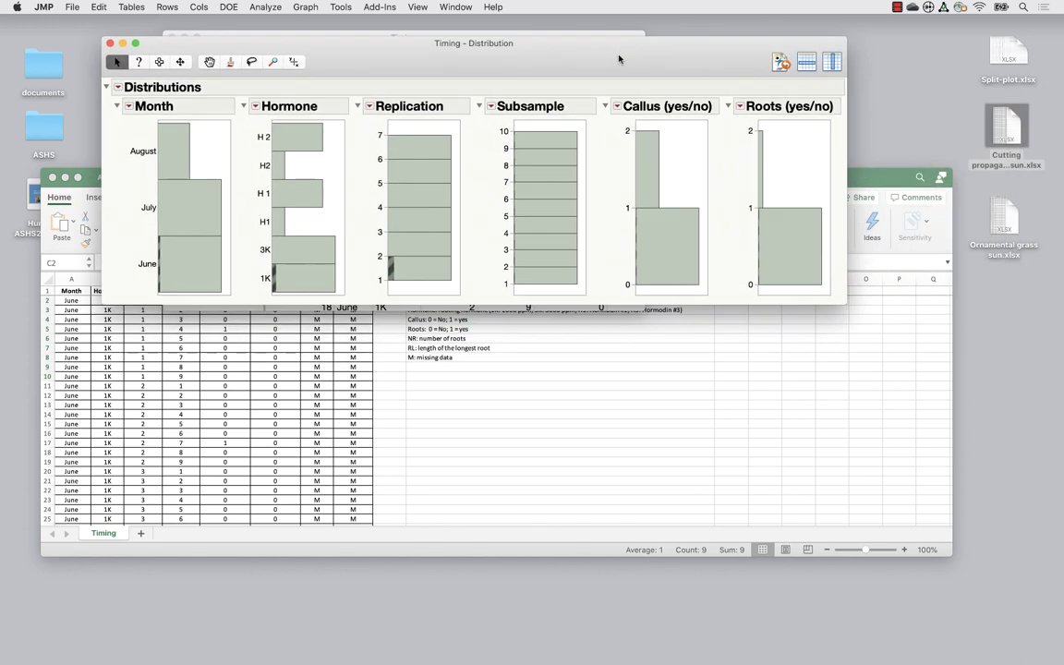
Highlight the August bar and each Subsample bar to examine how their rows are distributed across the other variables
click(172, 151)
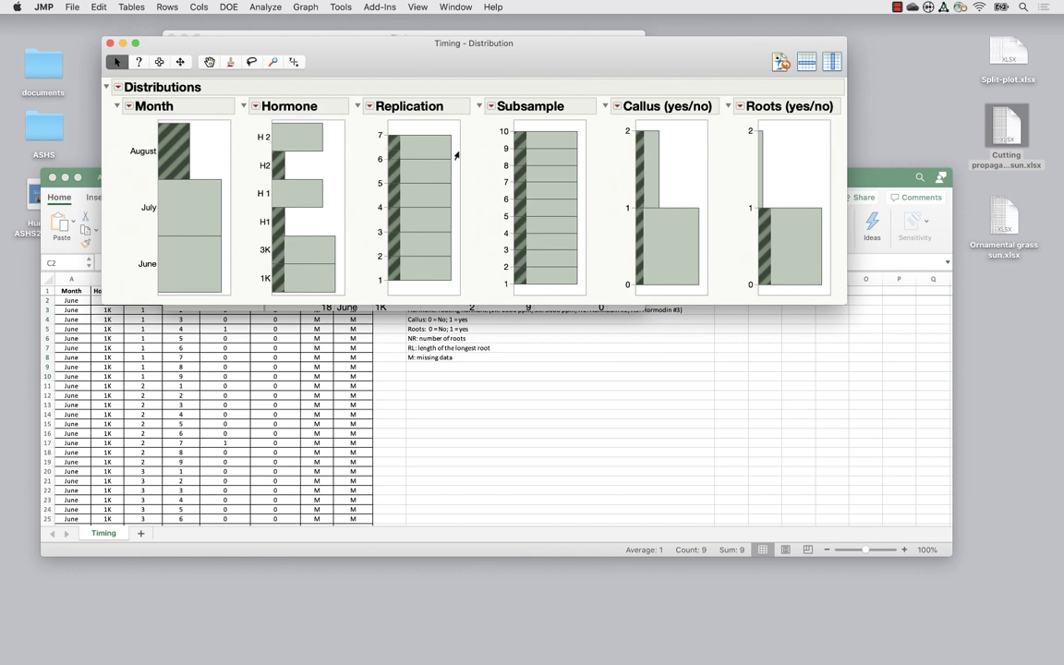
click(549, 141)
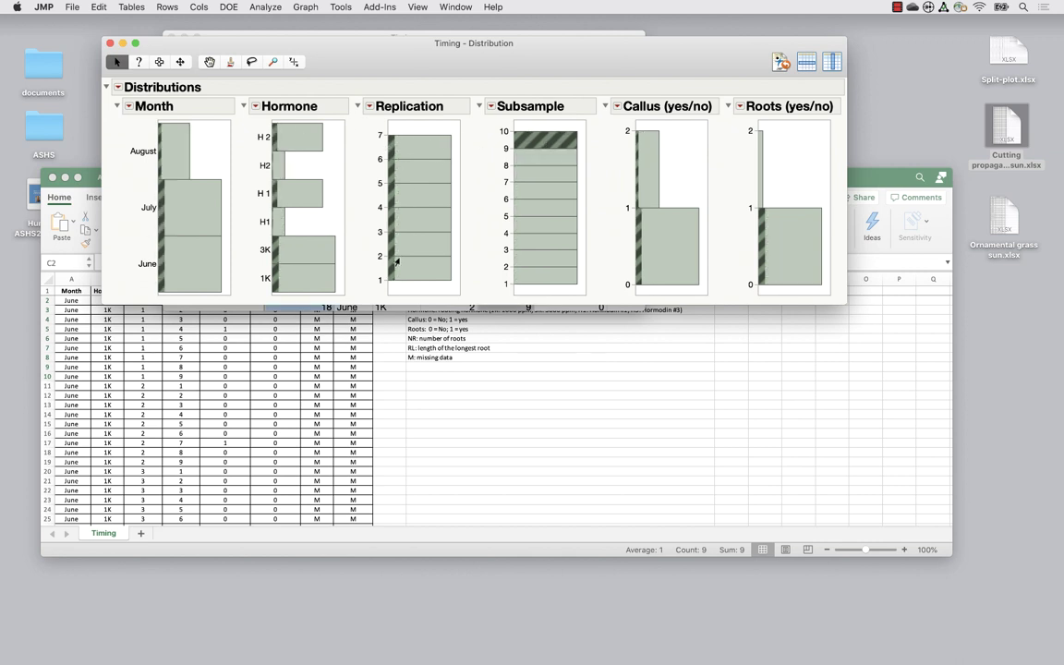
click(559, 159)
click(549, 177)
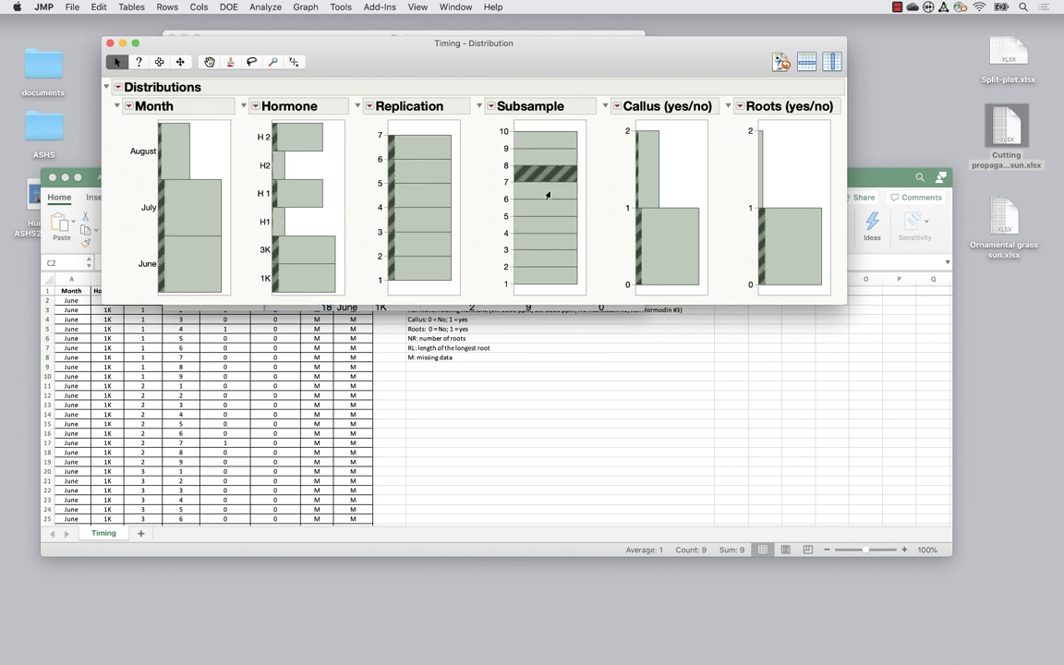
click(547, 191)
click(545, 206)
click(545, 226)
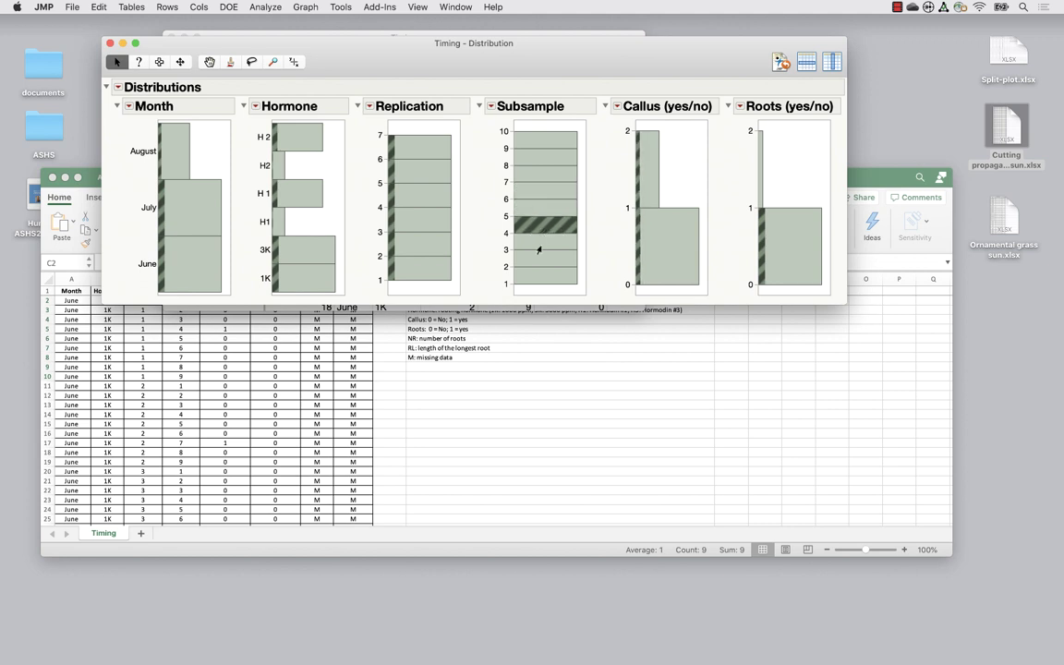
click(538, 242)
click(538, 259)
click(534, 275)
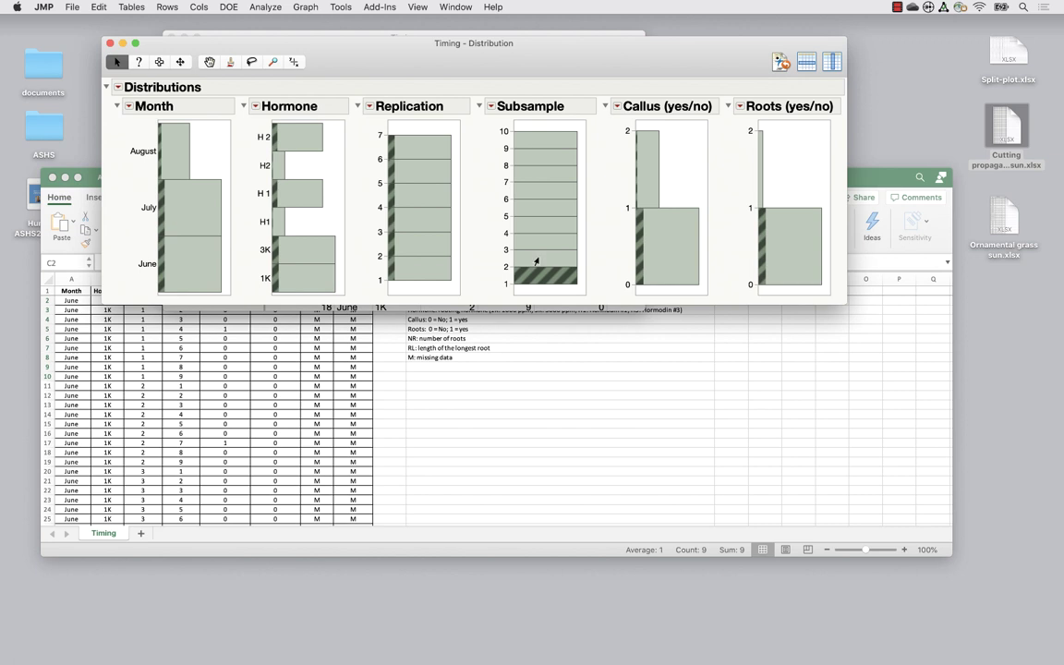
mouse_move(536, 261)
Highlight the Callus (yes/no) and Roots (yes/no) bars to compare responses across months and hormones, and close the Distribution report
click(667, 231)
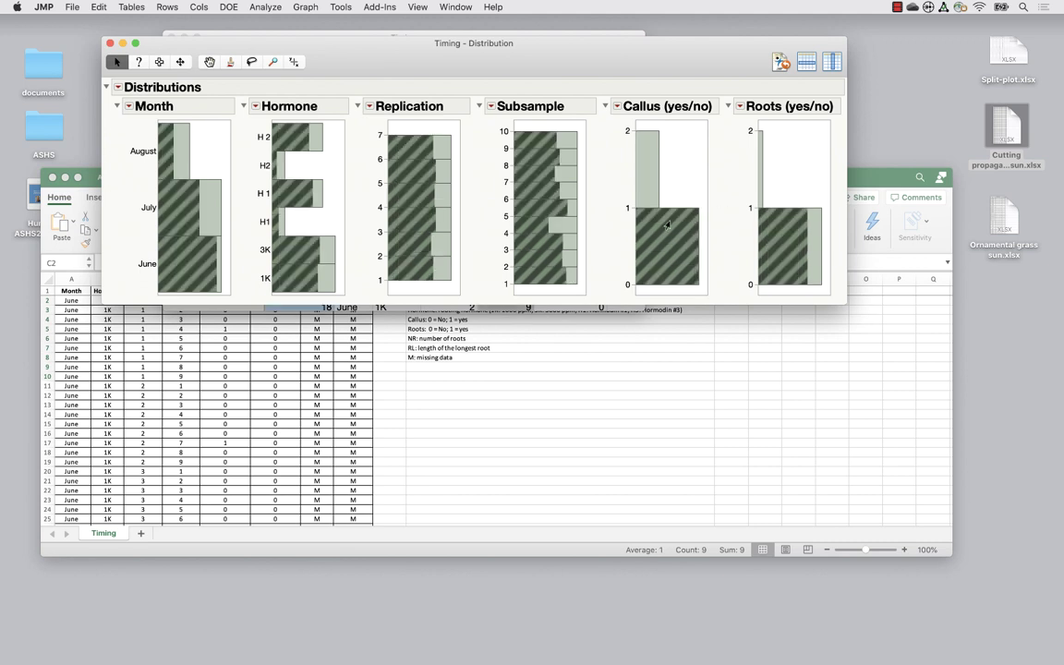
click(648, 170)
click(798, 257)
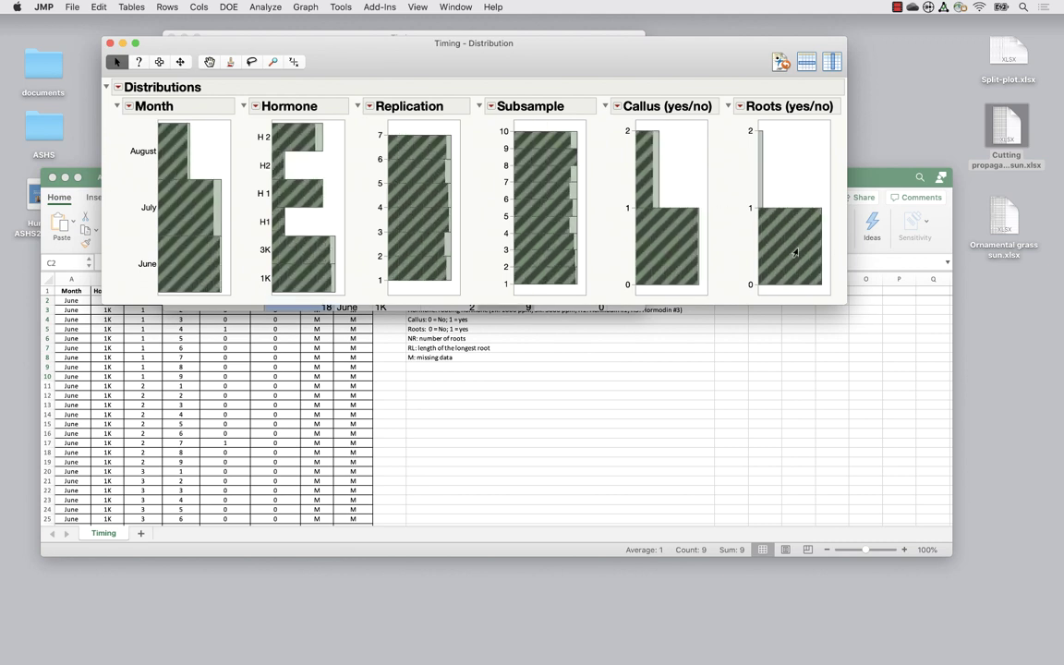
click(757, 176)
click(675, 243)
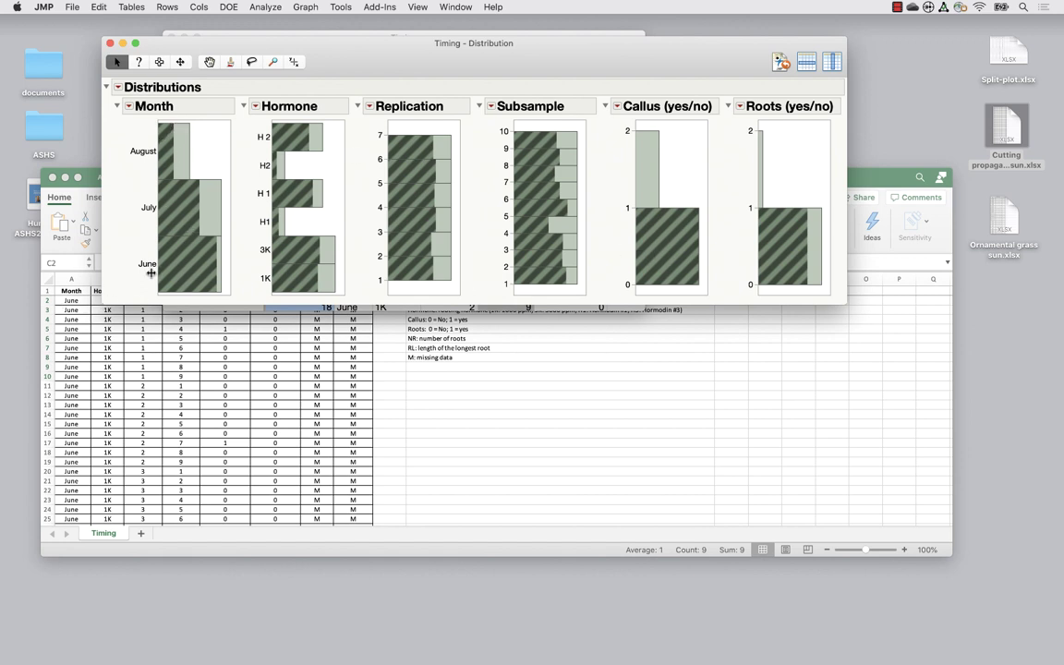
click(109, 43)
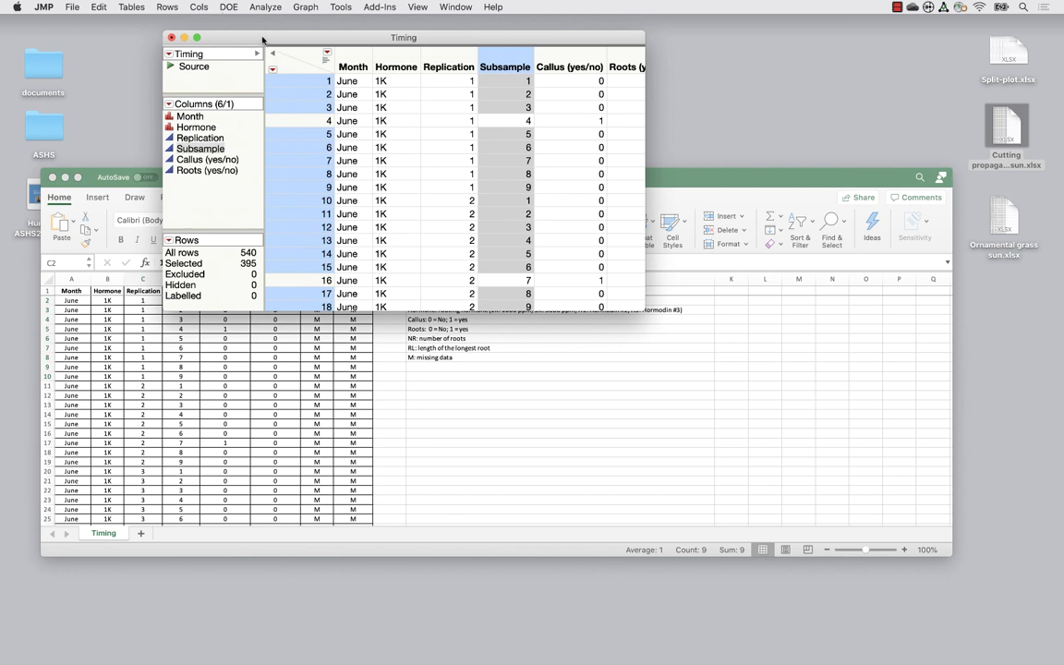
Set up a Summary of the Timing table with the Mean of Callus (yes/no) and Roots (yes/no) as statistics
click(122, 8)
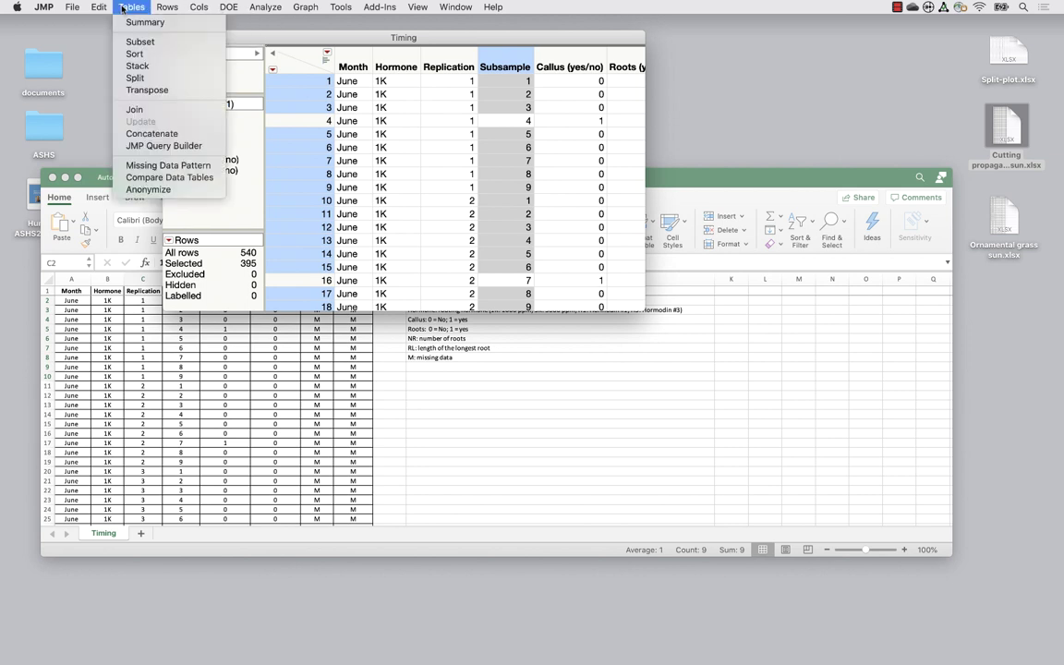
click(134, 21)
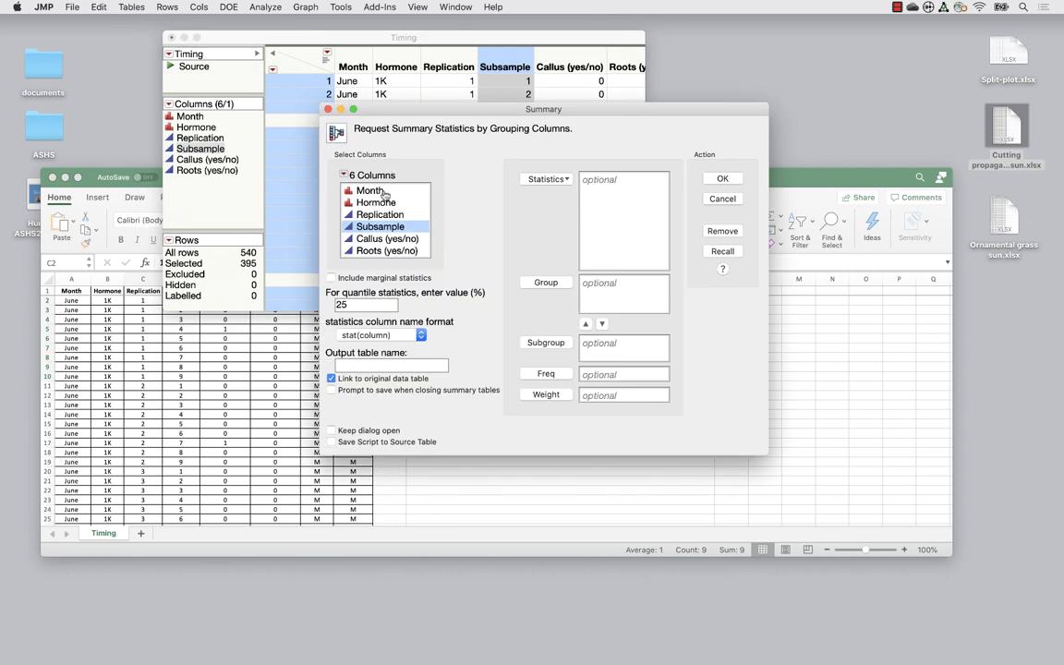
drag(379, 238, 376, 251)
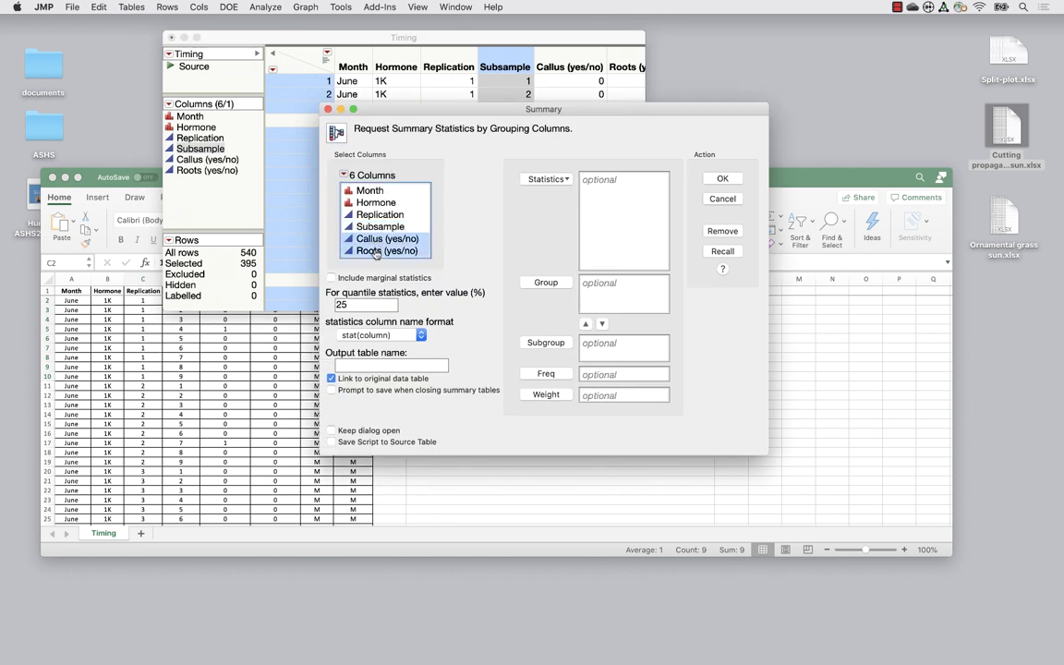
click(567, 180)
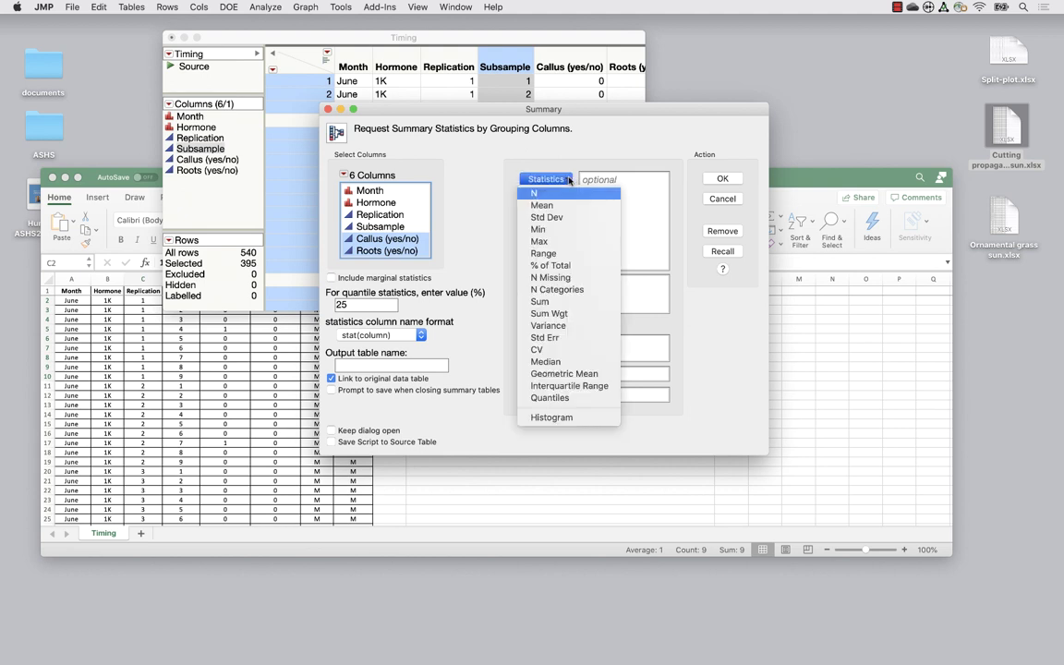
click(559, 206)
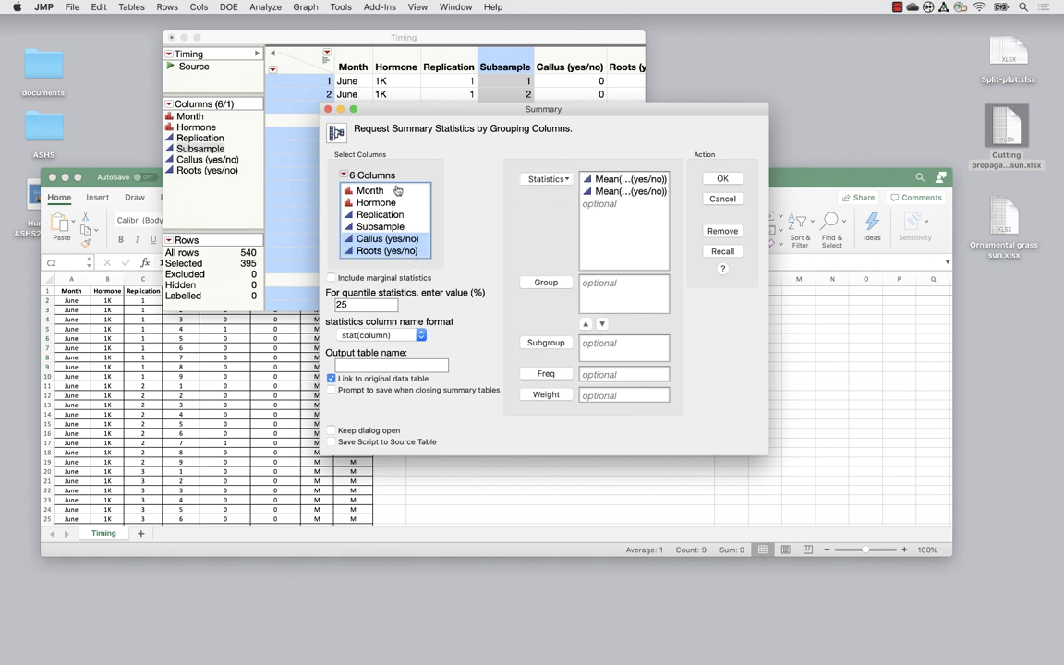
Group the summary by Month, Hormone and Replication, keep the dialog open, and generate and reposition the summary table
drag(369, 190, 388, 215)
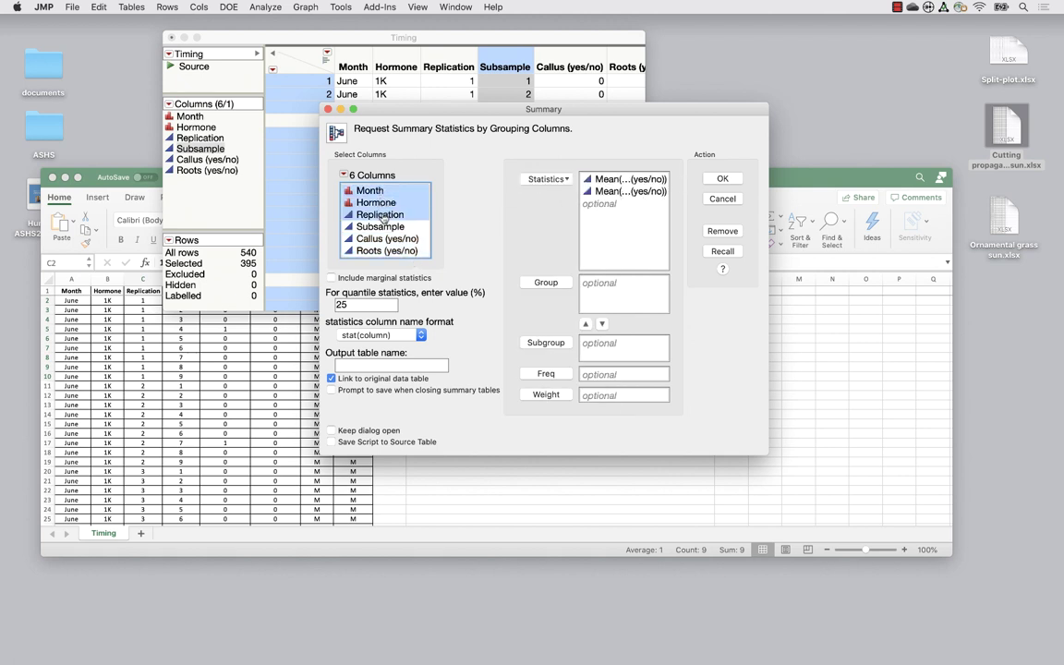
click(543, 281)
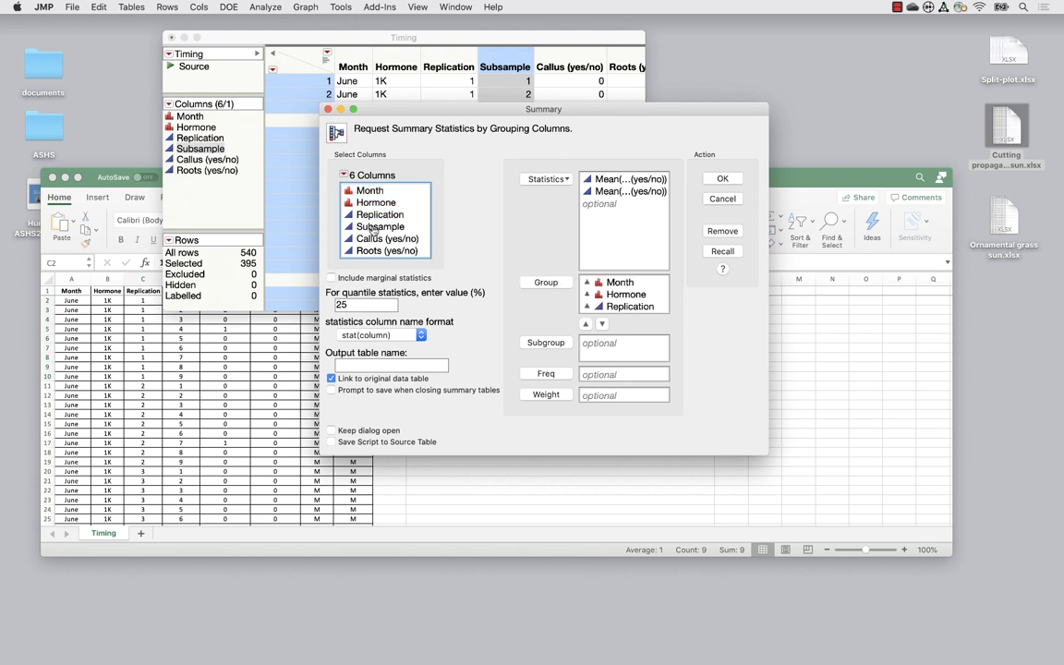
click(331, 431)
drag(611, 111, 354, 50)
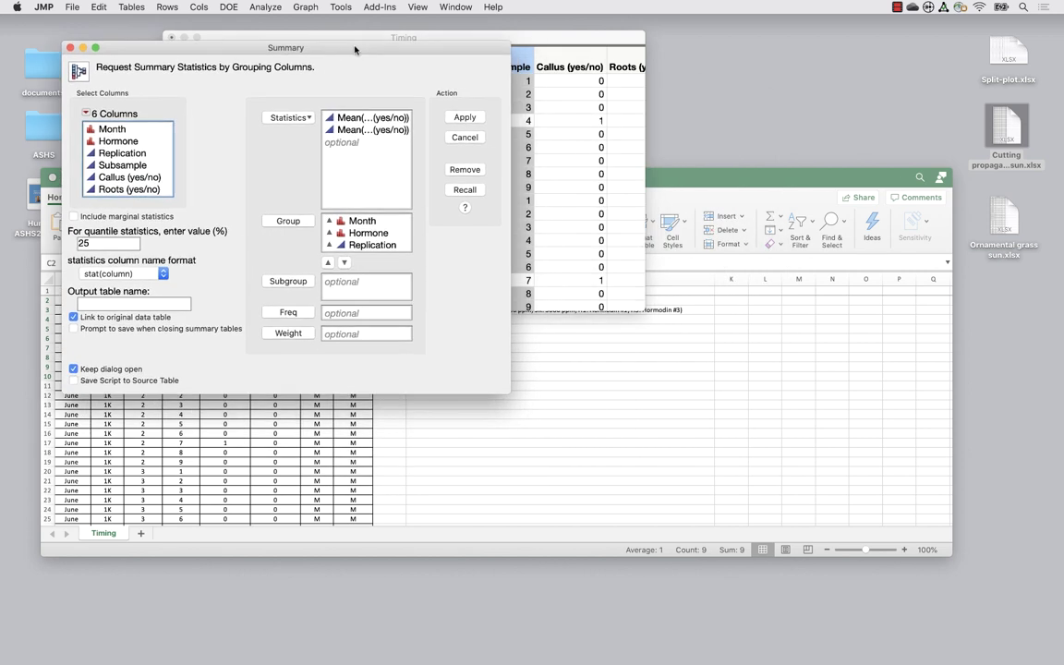
click(462, 118)
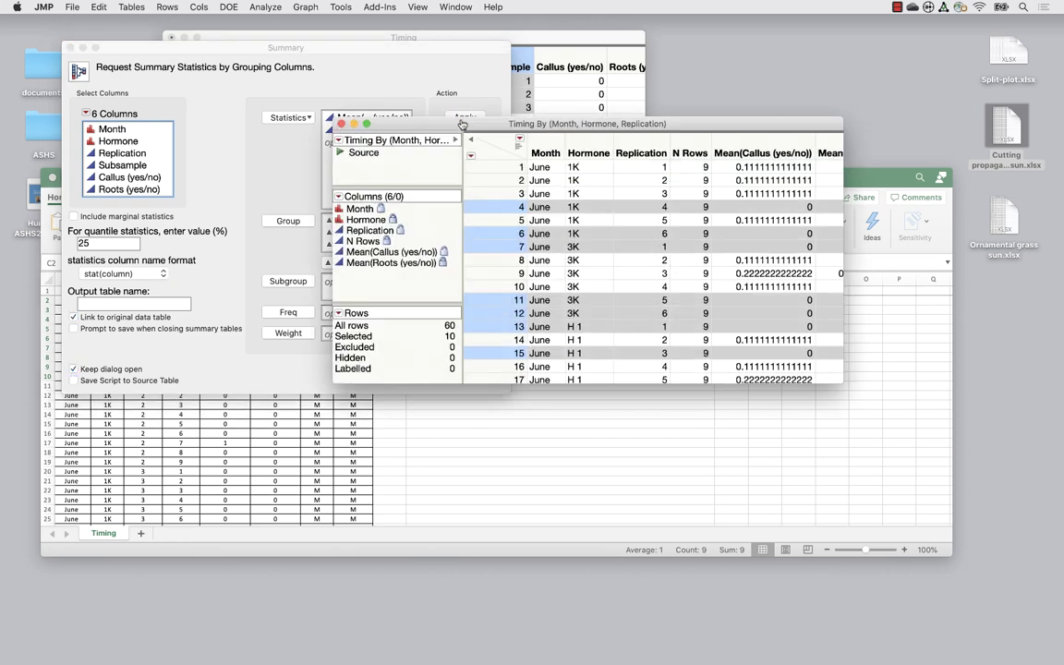
drag(603, 131, 520, 71)
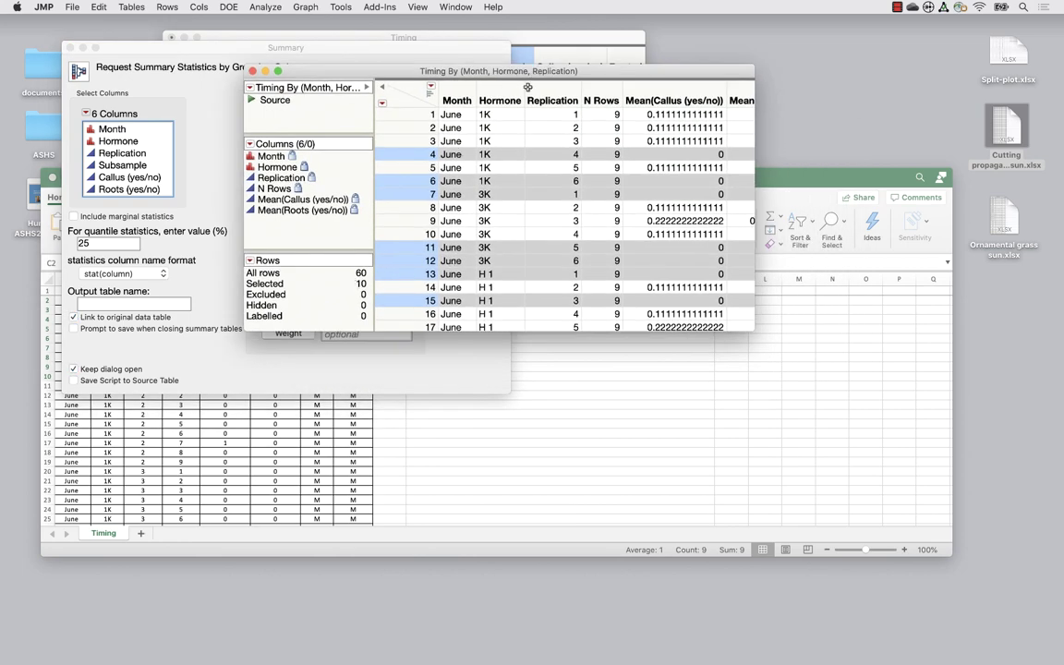
Check the replication, row-count and mean columns of the summary table and delete its N Rows column
click(564, 112)
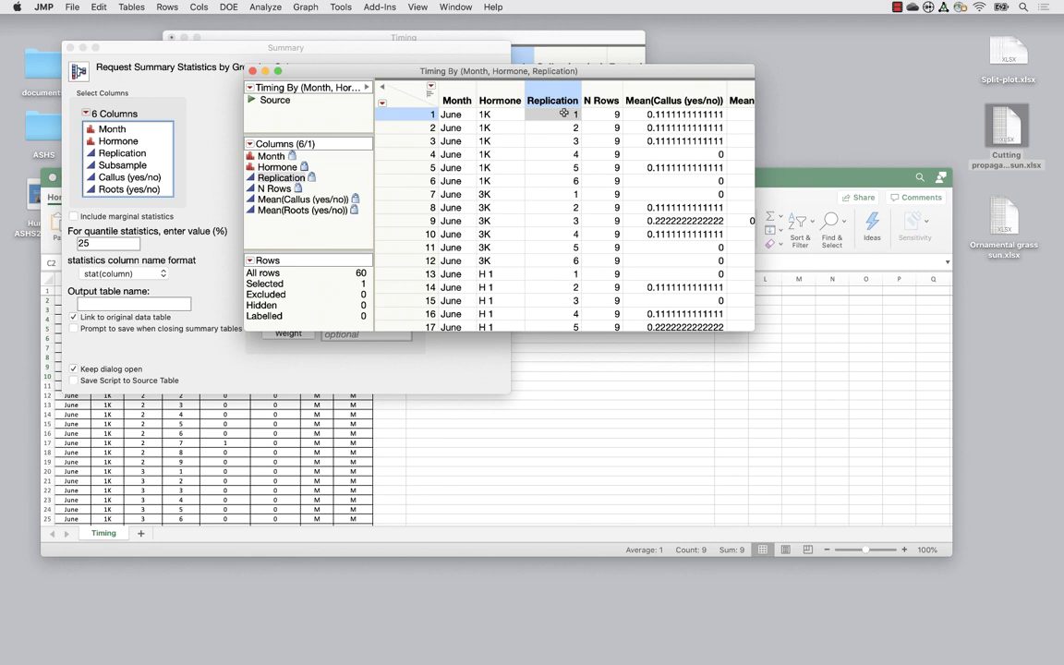
click(606, 112)
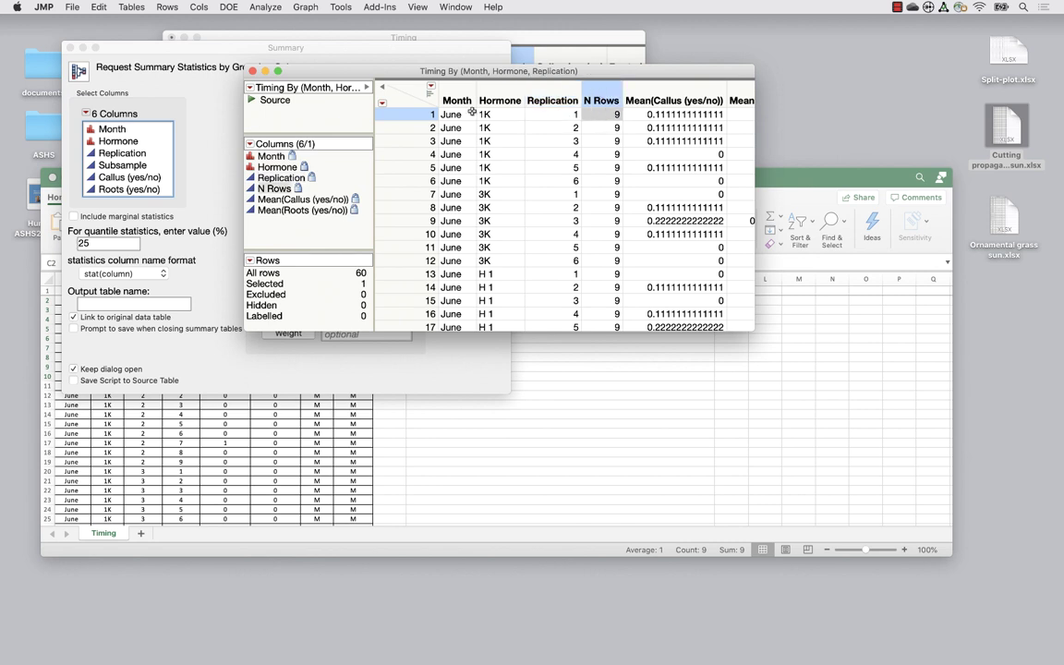
key(Left)
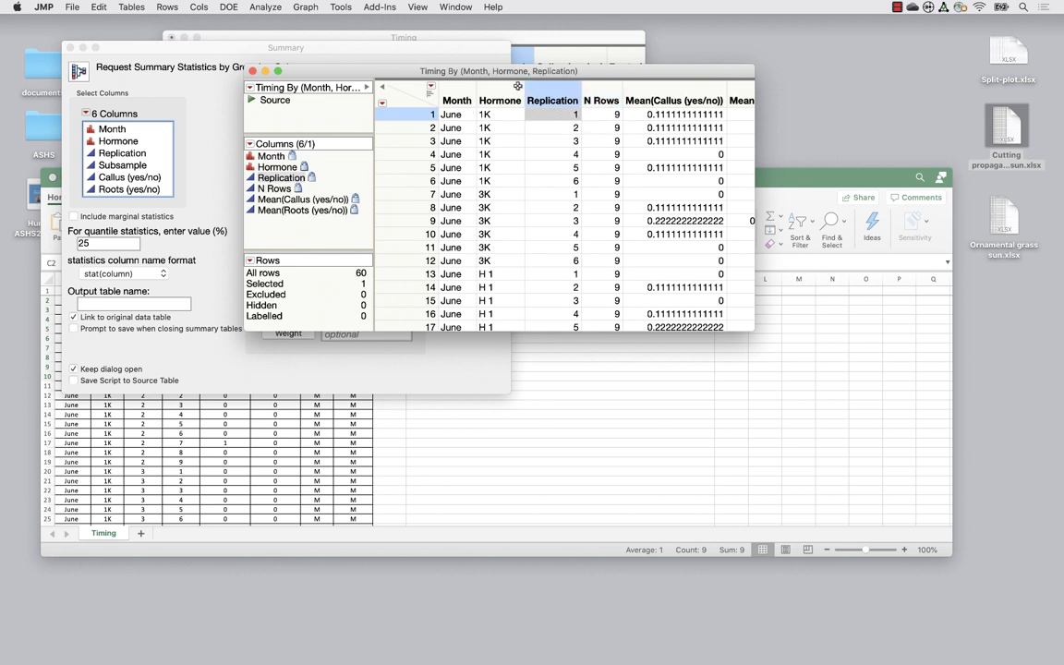
scroll(570, 137, right, 3)
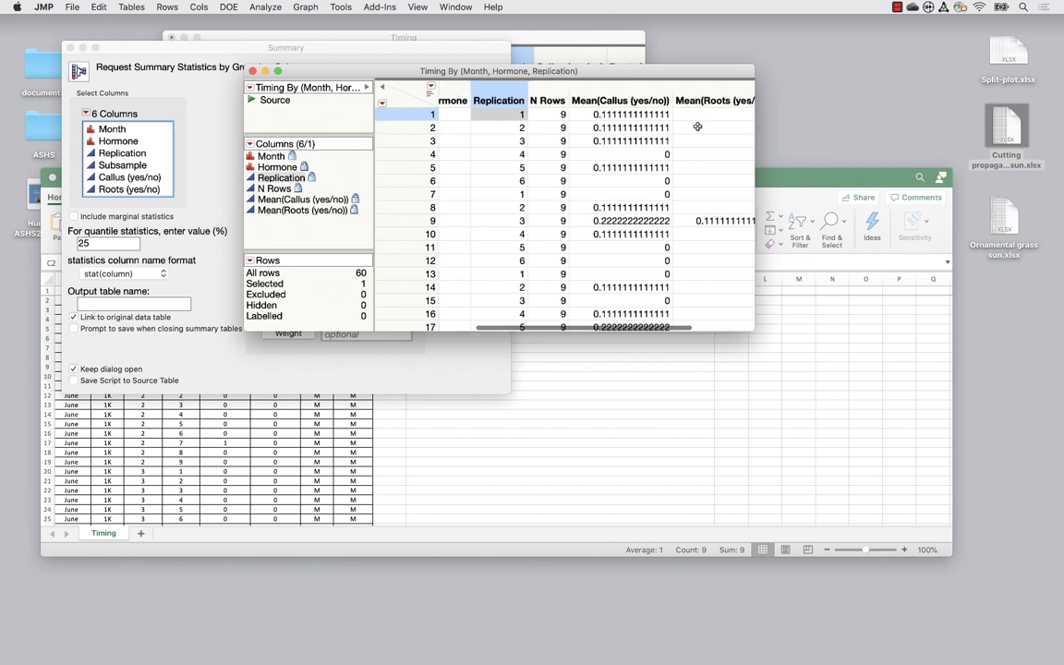
scroll(628, 118, right, 3)
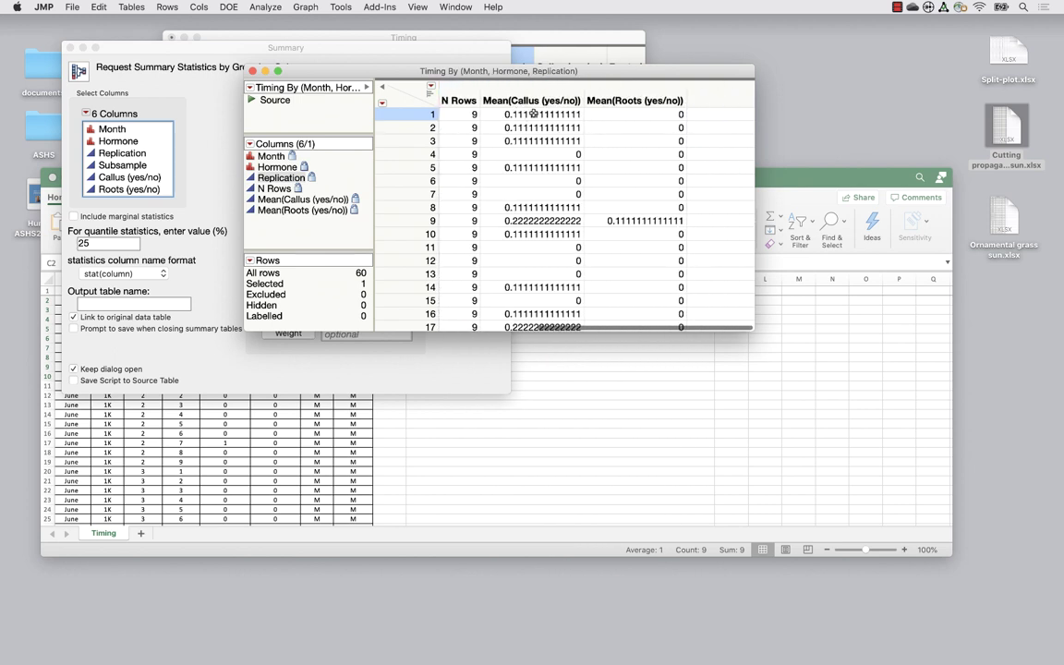
scroll(540, 112, left, 6)
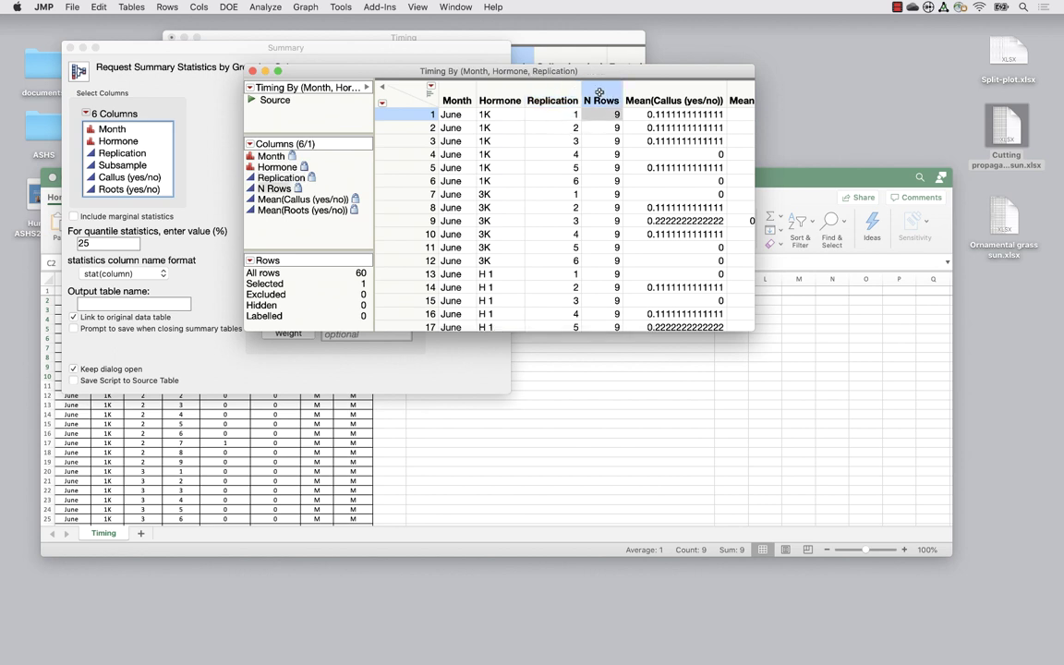
right_click(598, 92)
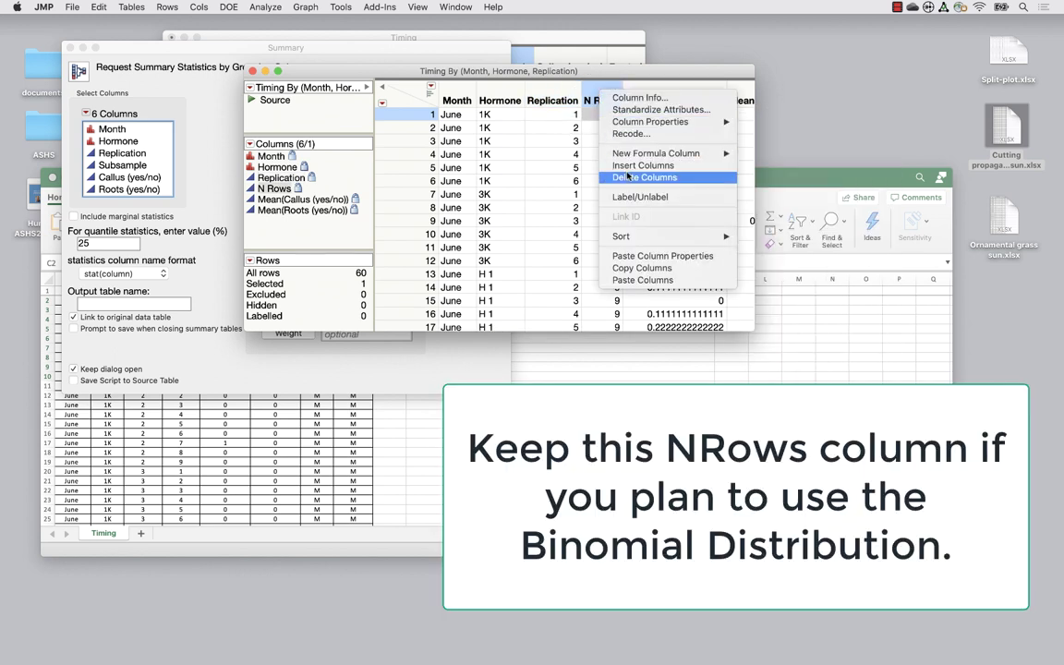
click(643, 176)
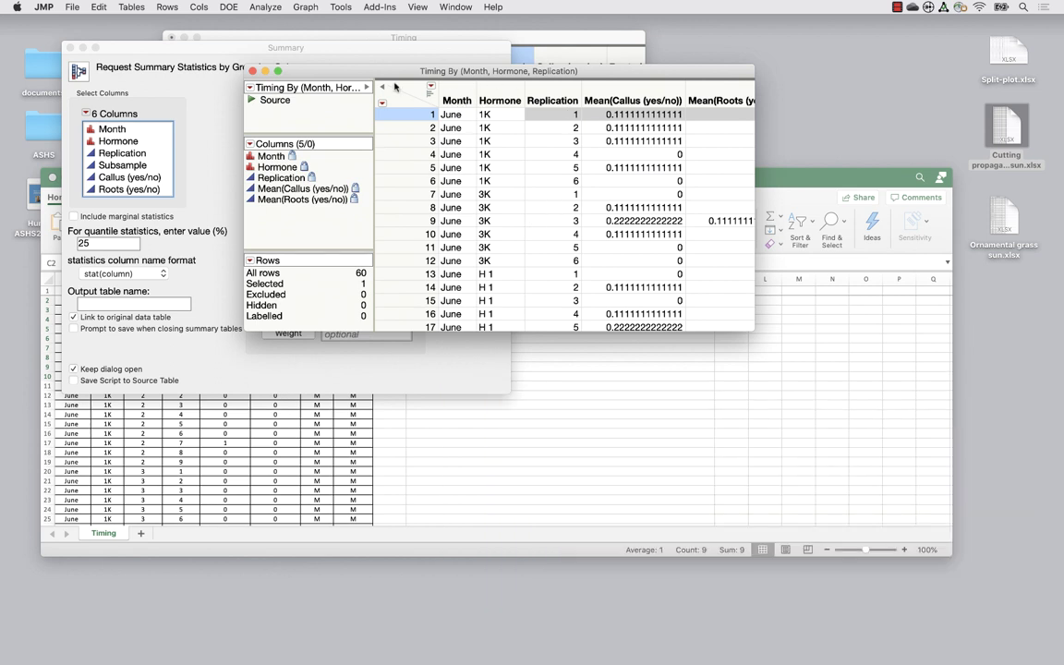
Run a histograms-only Distribution of Month, Hormone, Replication, Mean(Callus (yes/no)) and Mean(Roots (yes/no)) from the summary table, and reposition the report
click(254, 11)
click(245, 36)
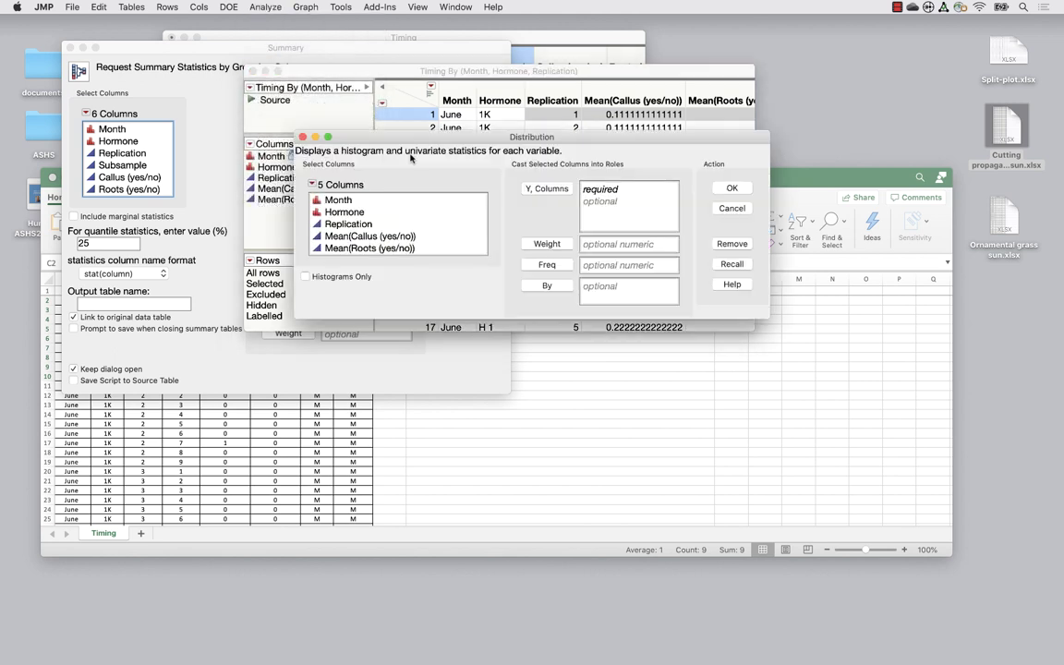
drag(369, 202, 331, 244)
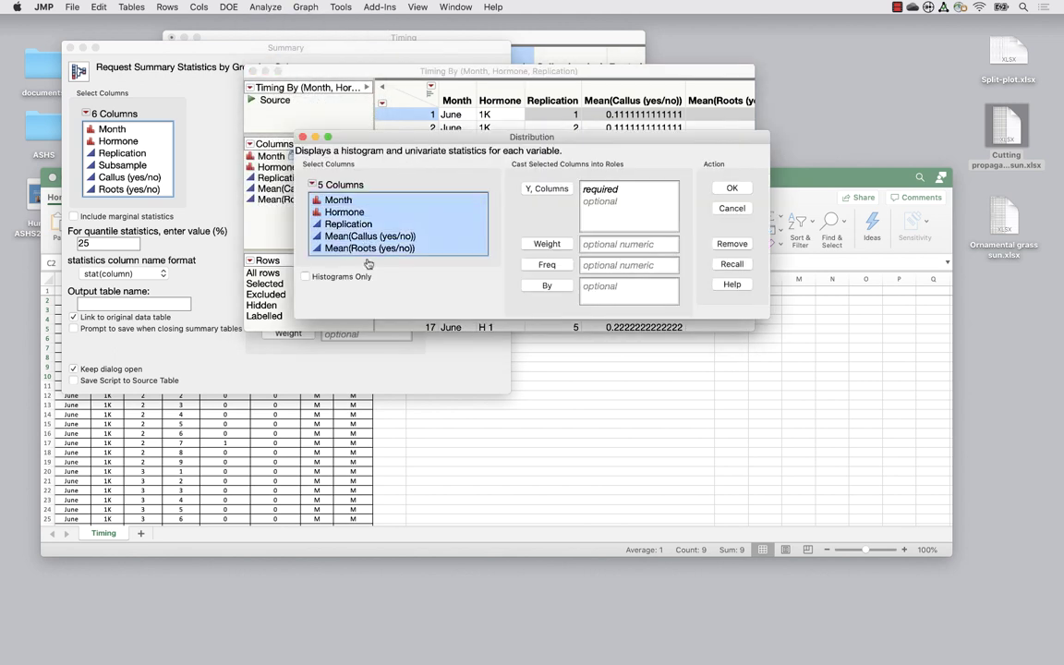
click(531, 189)
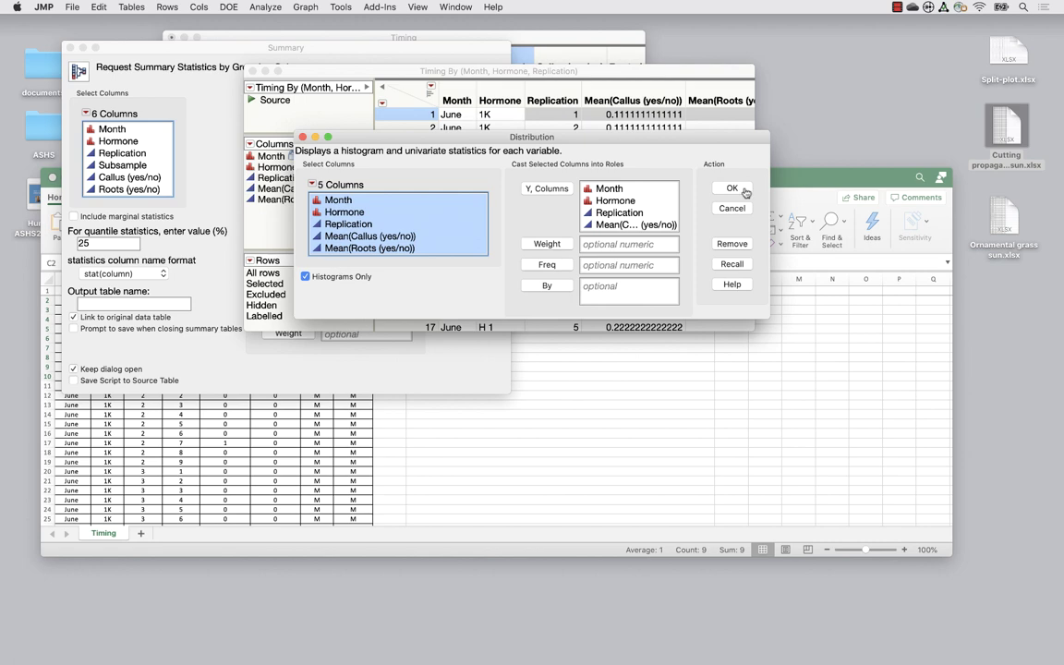
key(Return)
drag(862, 148, 687, 92)
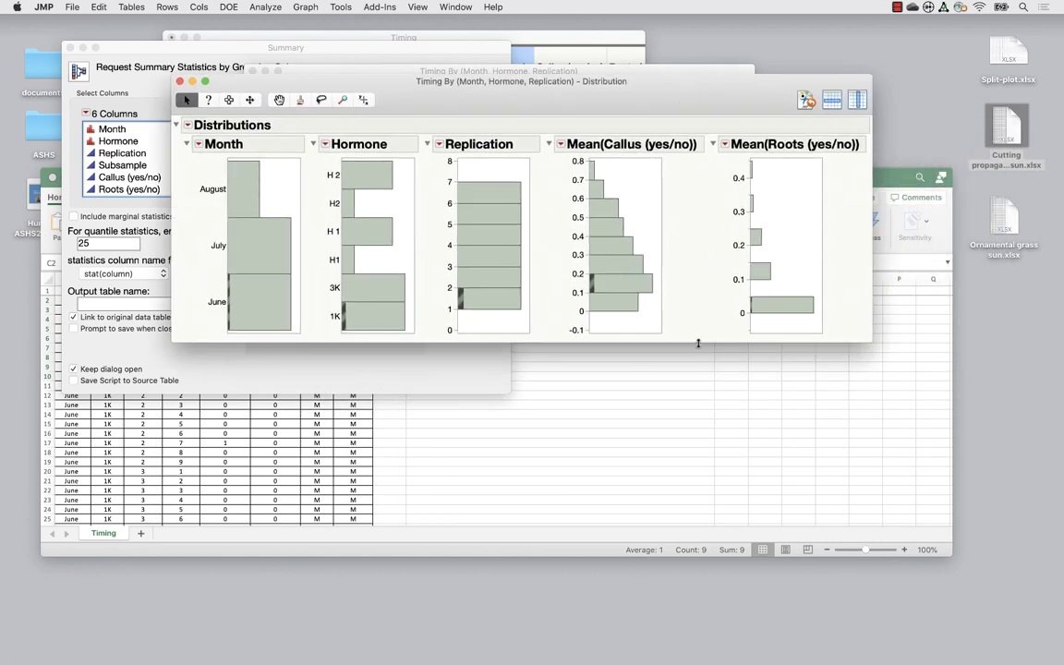
Examine the Mean(Callus (yes/no)) histogram and highlight the H 2, H2 and H 1 hormone levels to compare their inconsistent labels
mouse_move(620, 287)
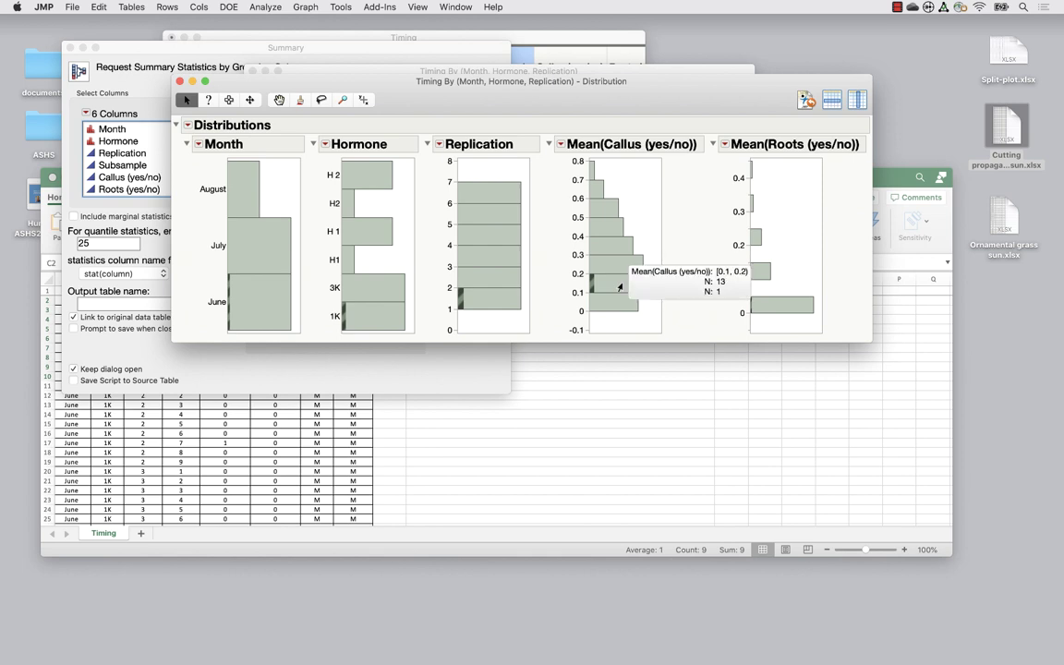
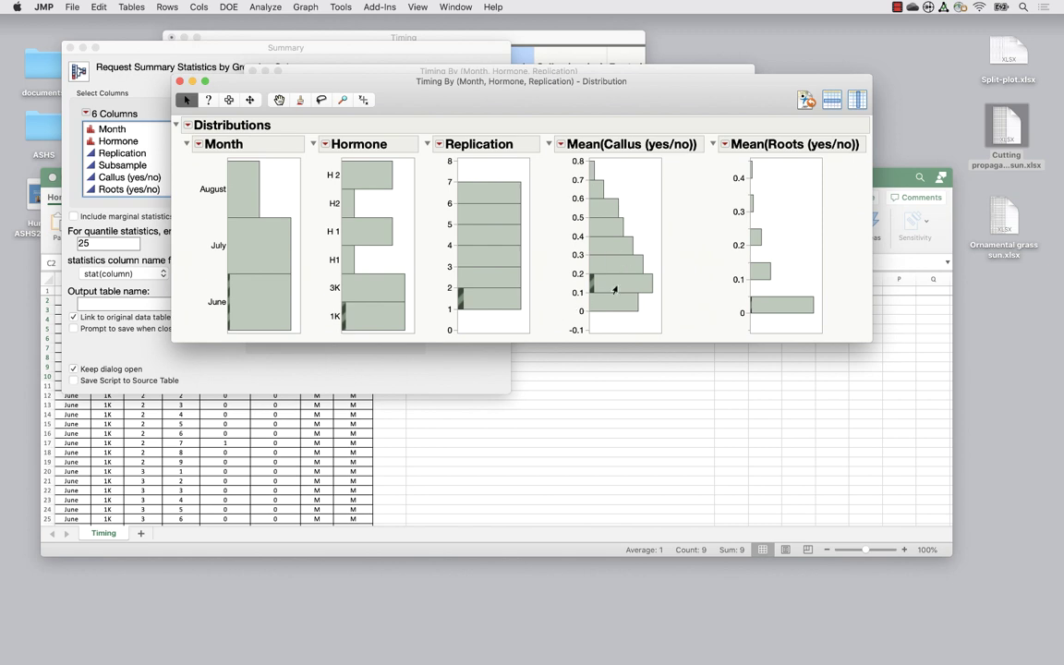
mouse_move(591, 188)
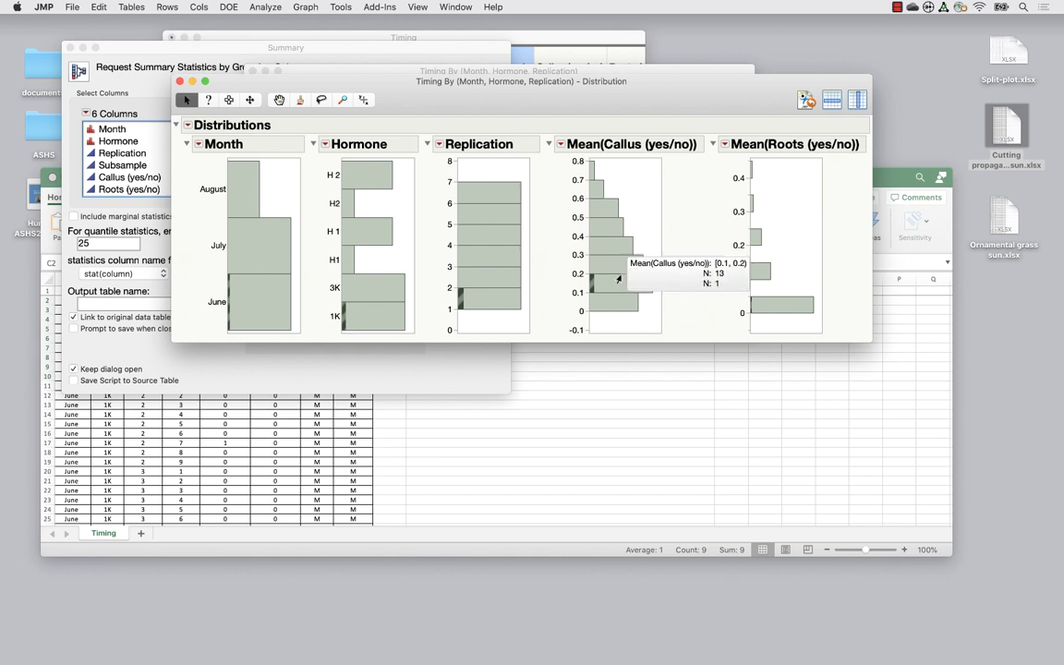
click(356, 178)
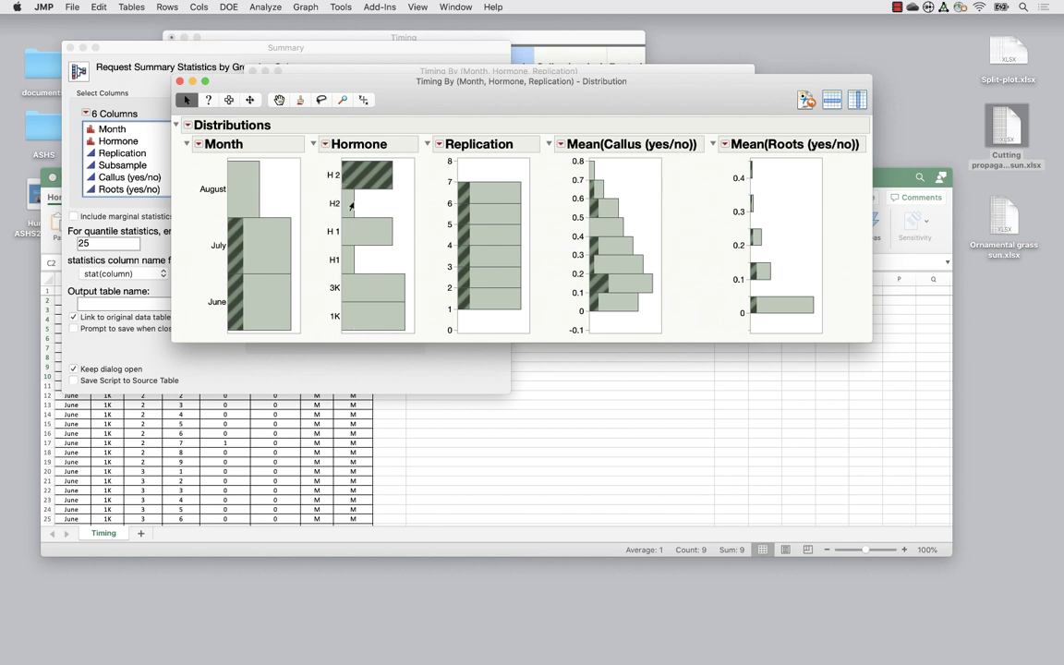
click(337, 204)
click(334, 231)
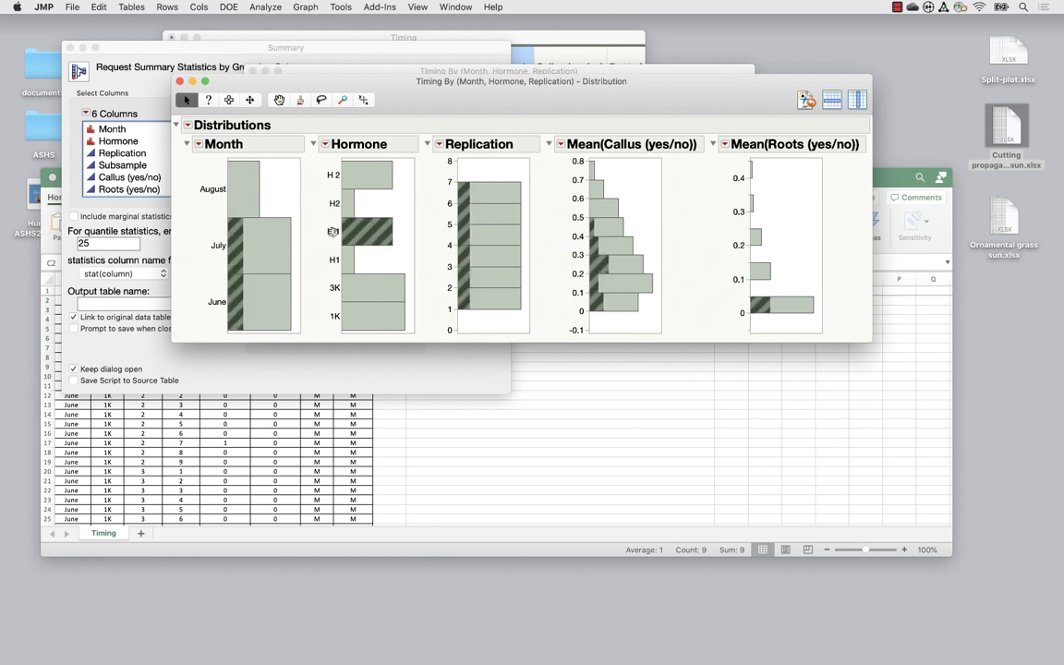
mouse_move(342, 266)
Start recoding the summary table's Hormone column and set the new value of H 1 to H1
drag(365, 81, 485, 168)
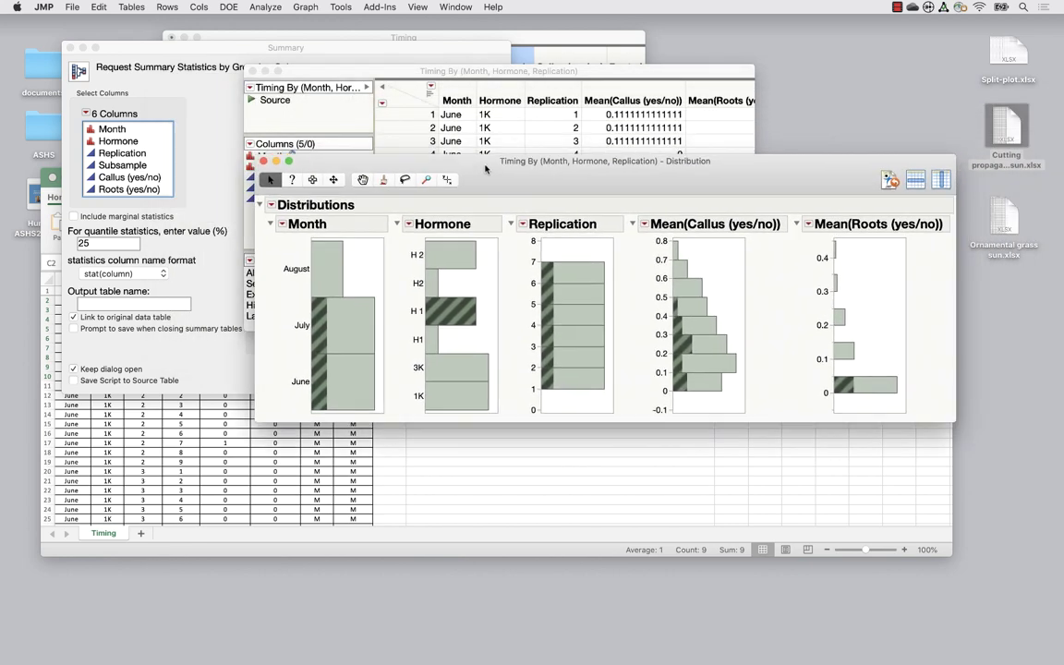
click(534, 73)
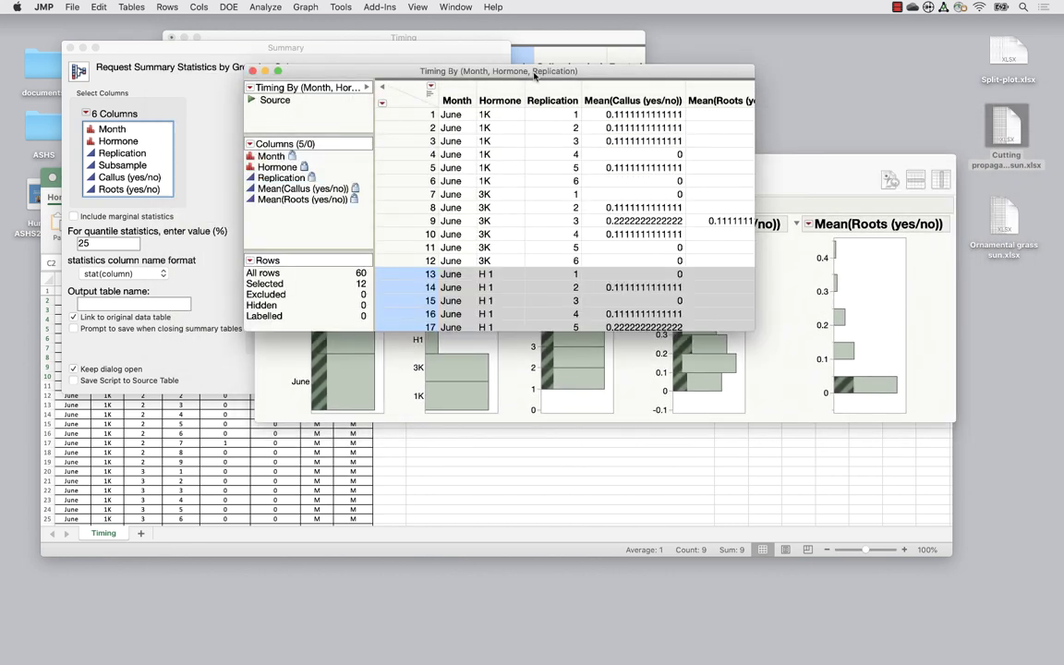
click(199, 8)
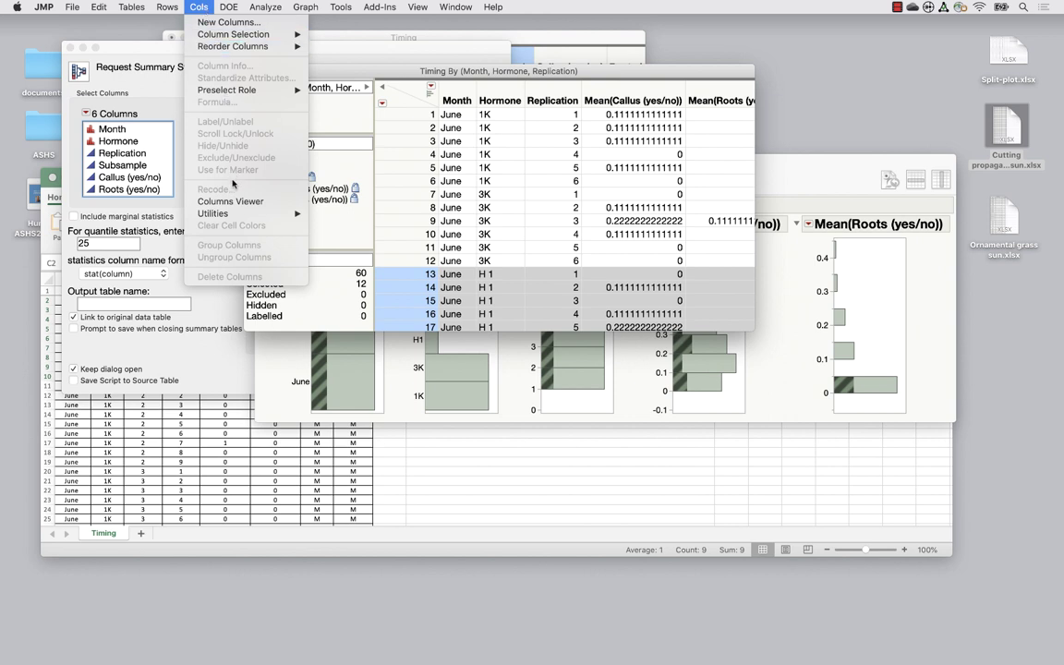
click(587, 96)
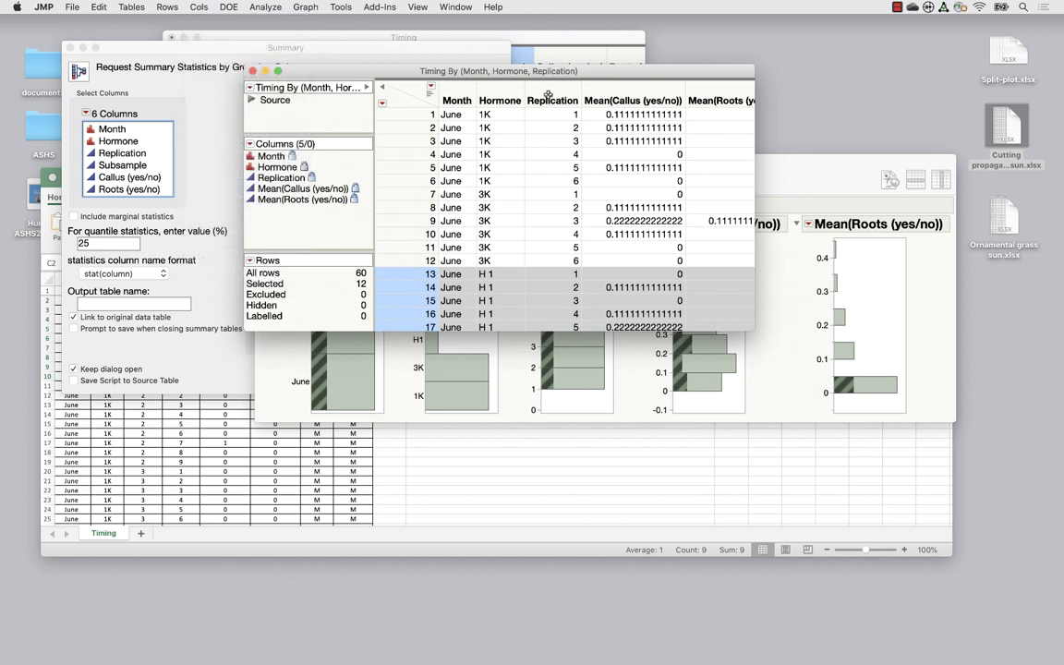
click(489, 100)
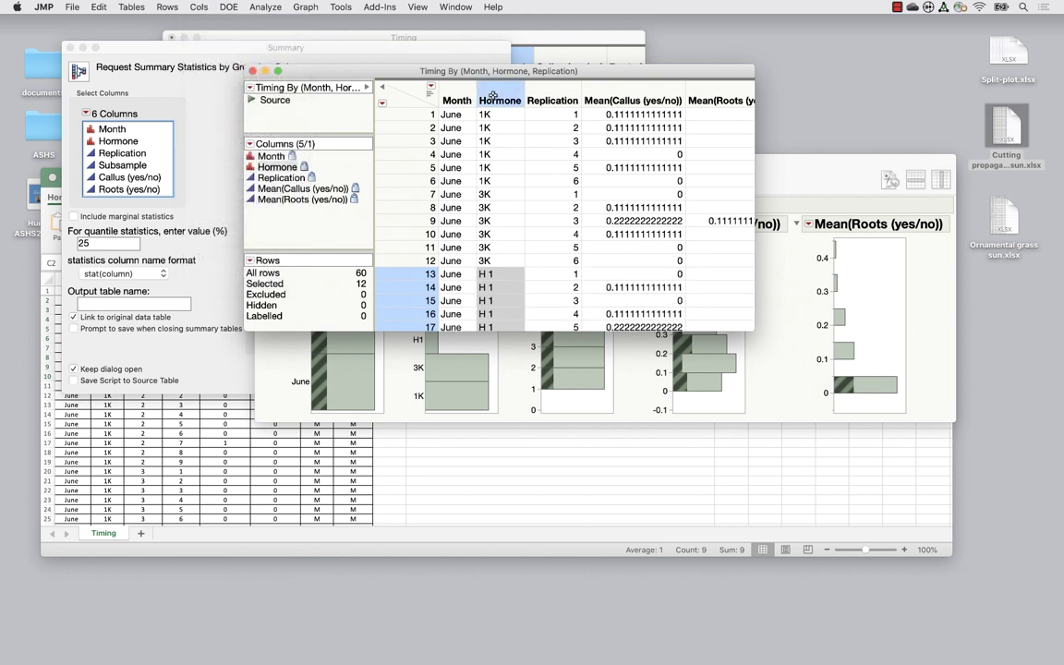
click(200, 7)
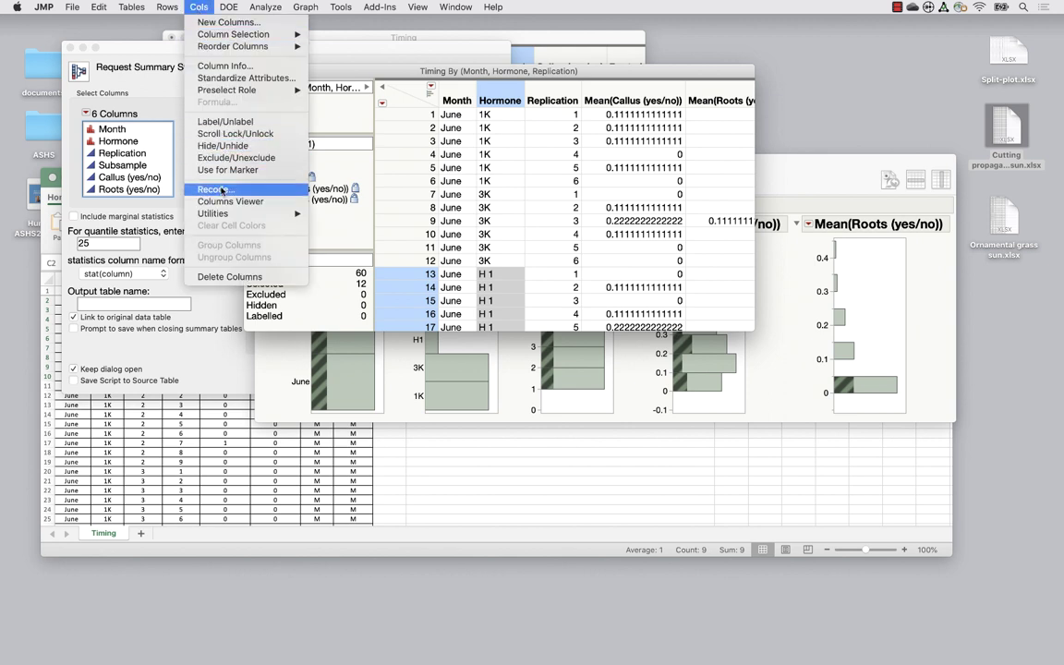
click(514, 186)
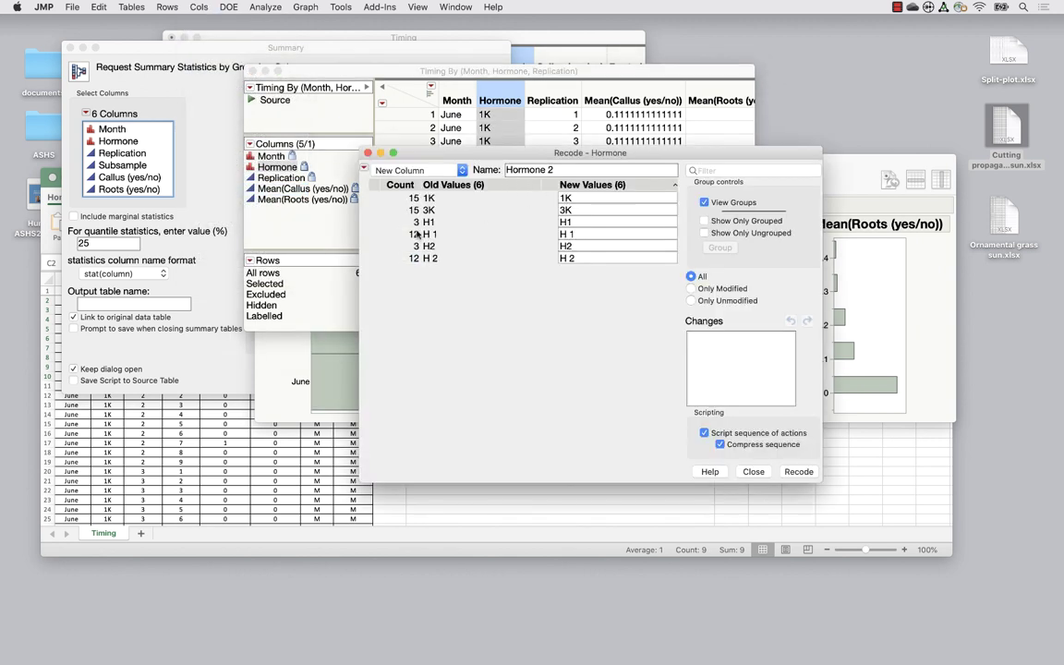
click(575, 235)
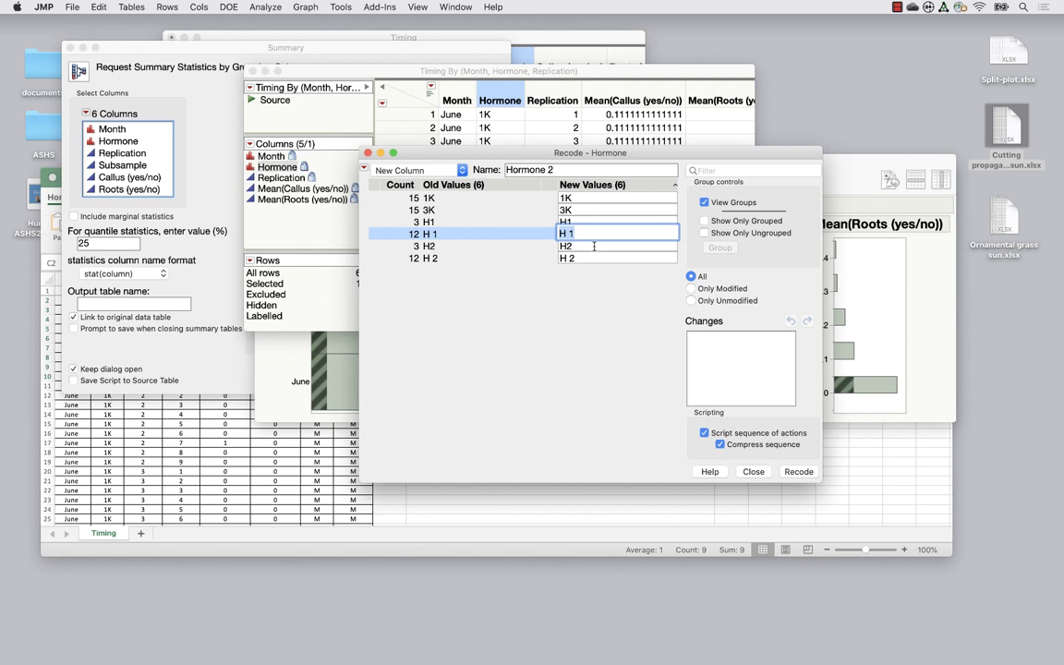
click(570, 234)
key(Return)
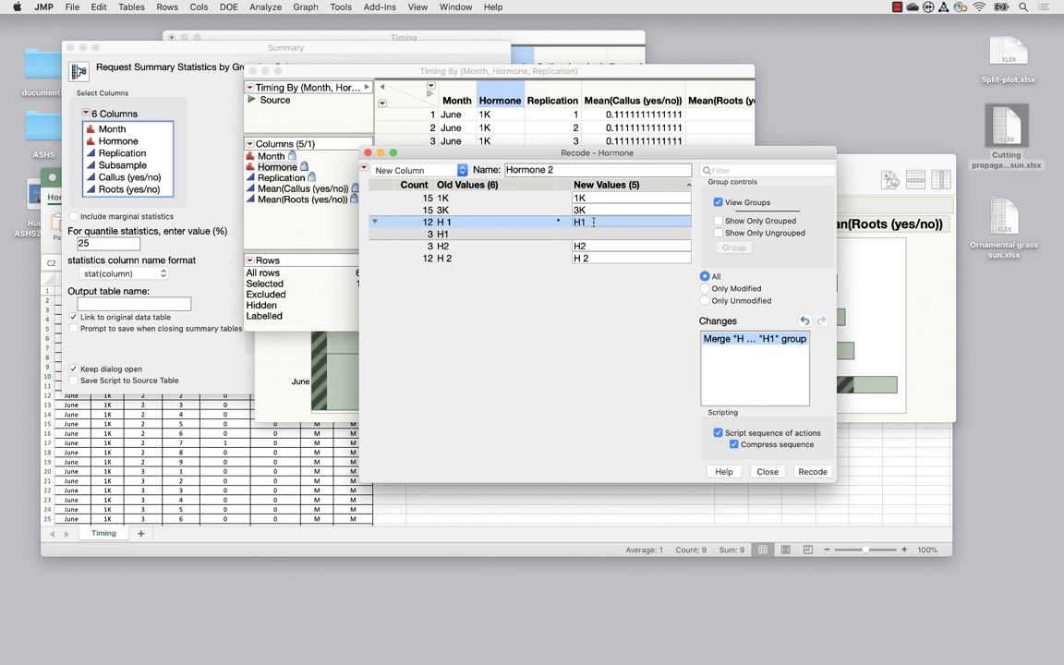
Set the new value of H 2 to H2 and run the Hormone recode with the In Place option
click(583, 258)
click(584, 259)
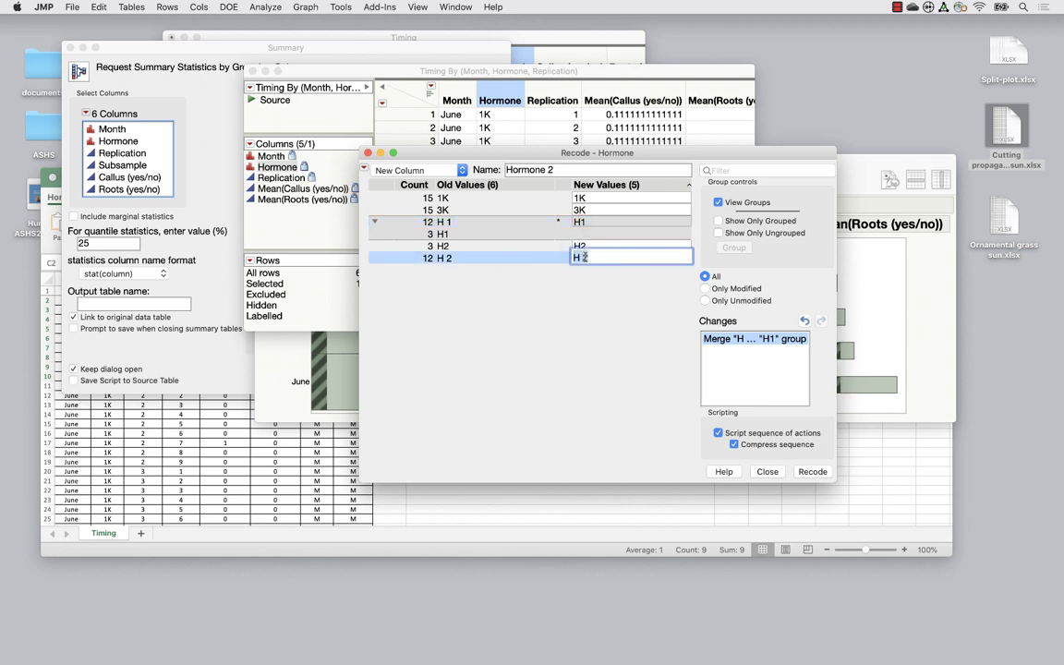
key(BackSpace)
key(Return)
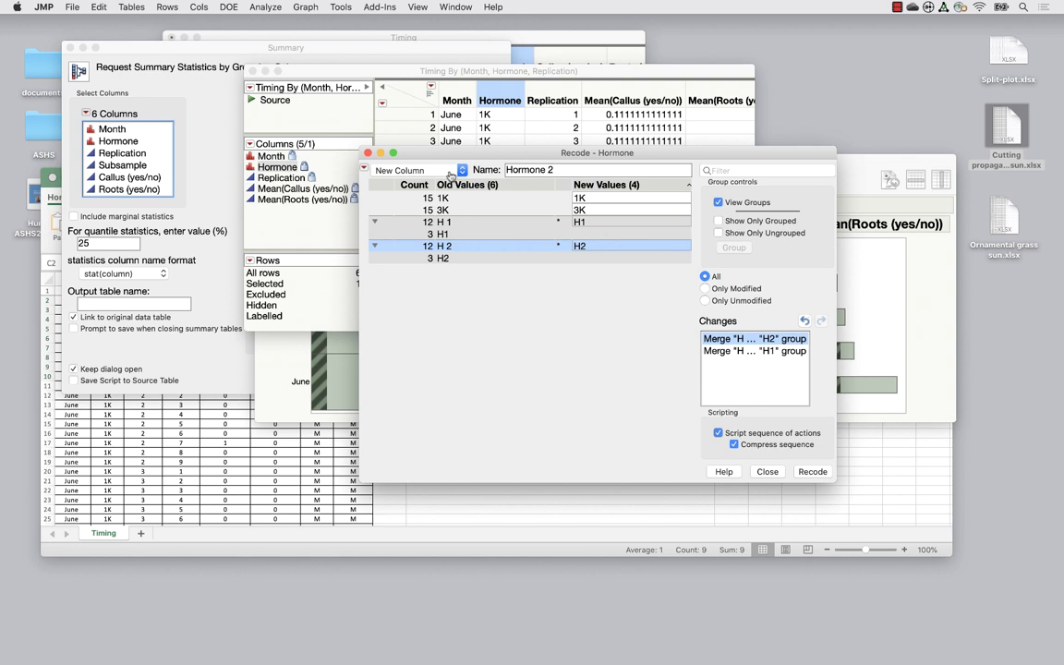
click(413, 170)
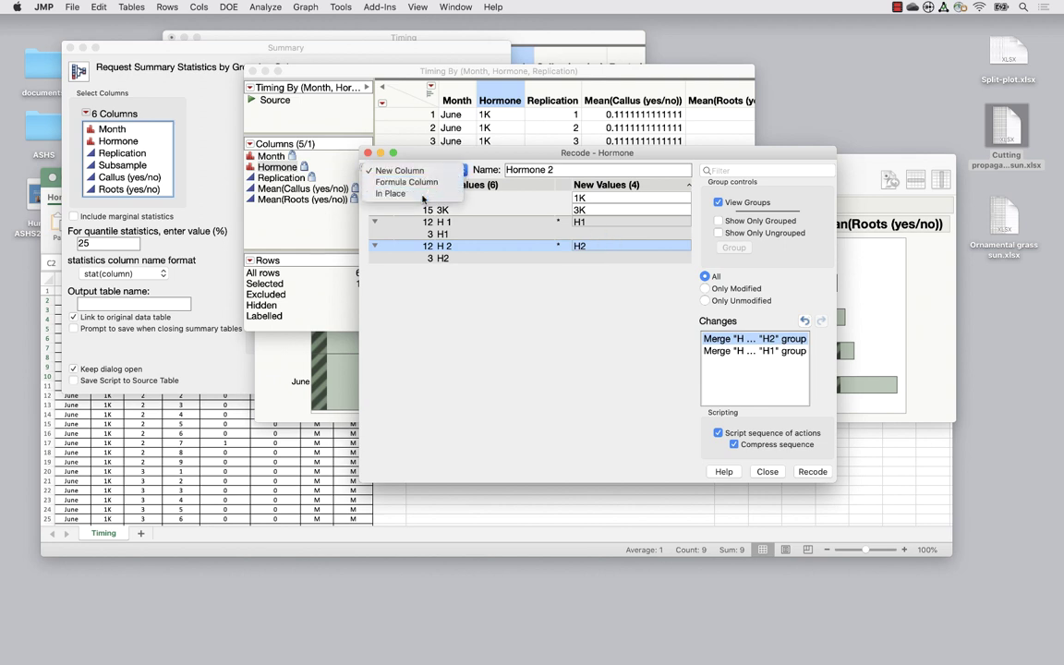
click(427, 193)
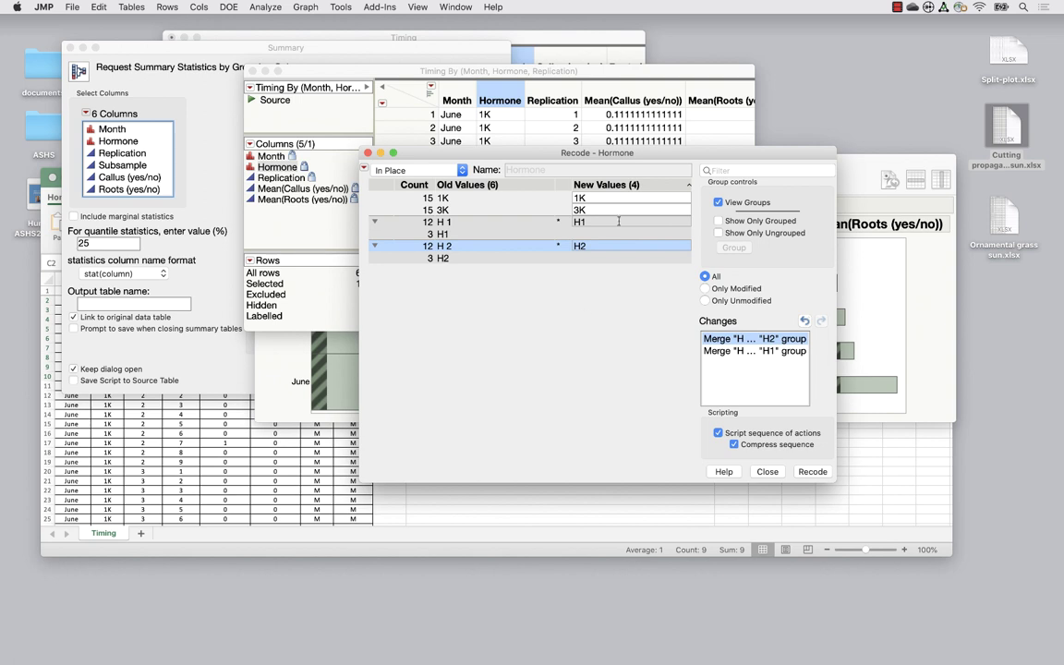
click(818, 472)
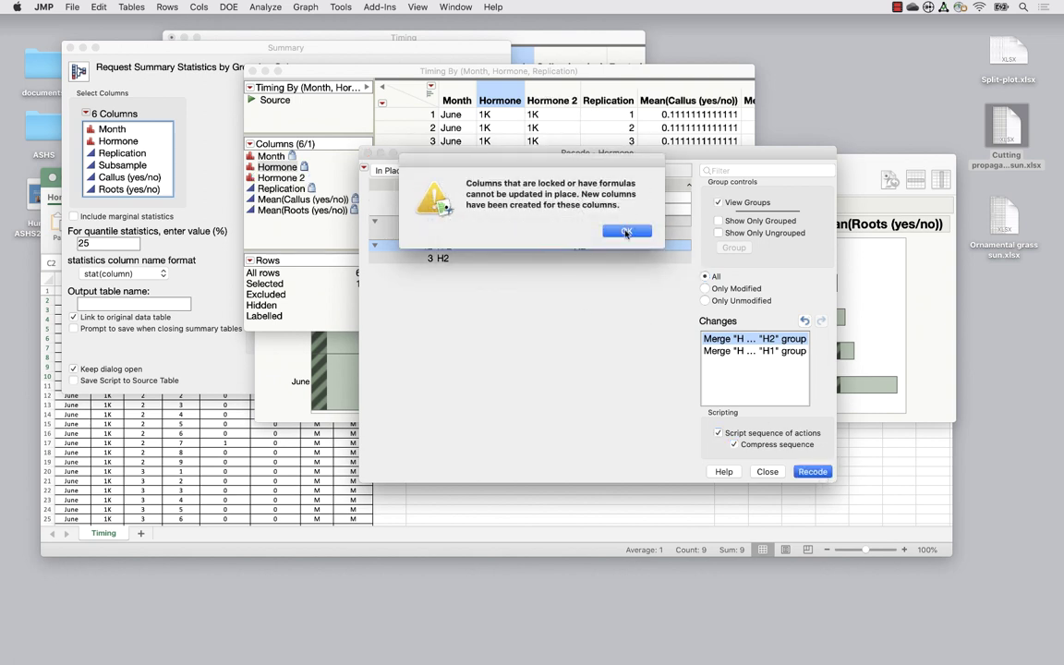
click(626, 232)
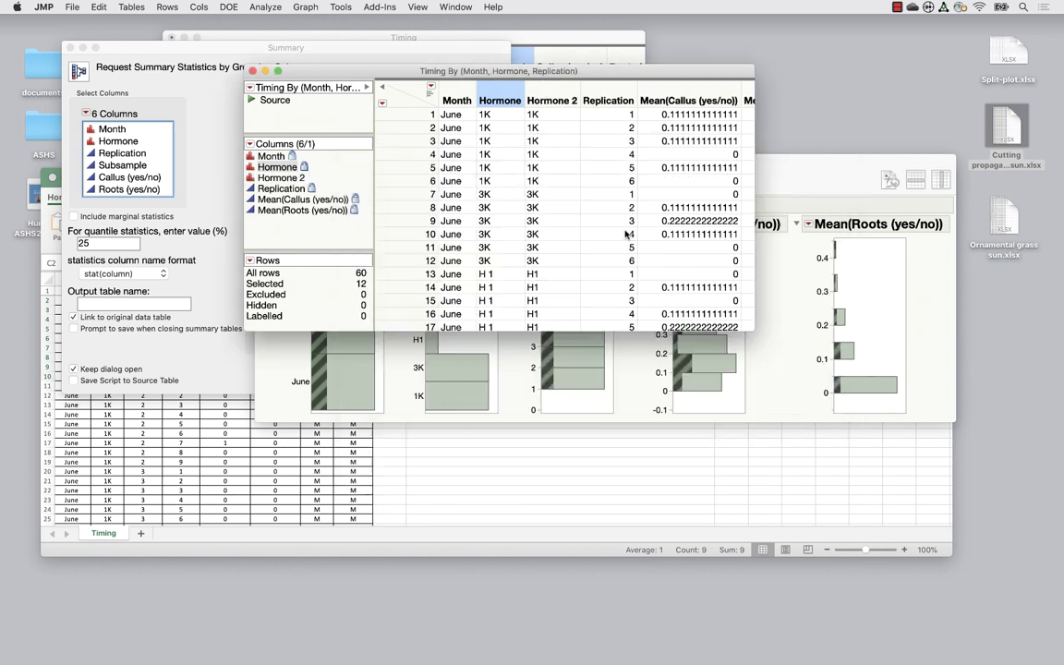
Check the lock setting of the original Hormone column and delete that column from the summary table
double_click(496, 95)
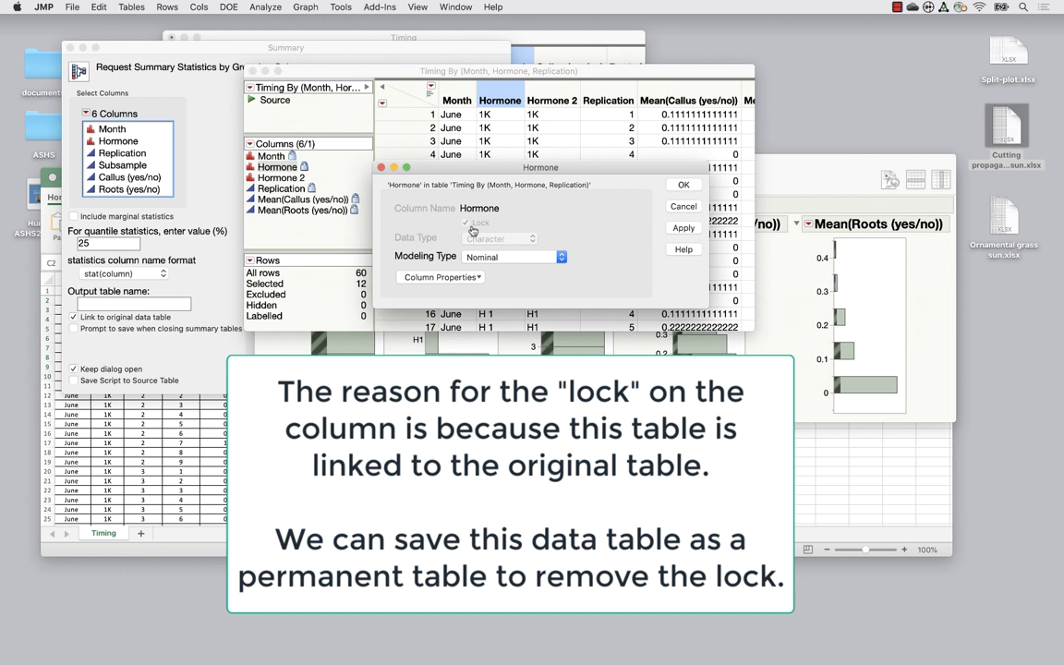
click(683, 188)
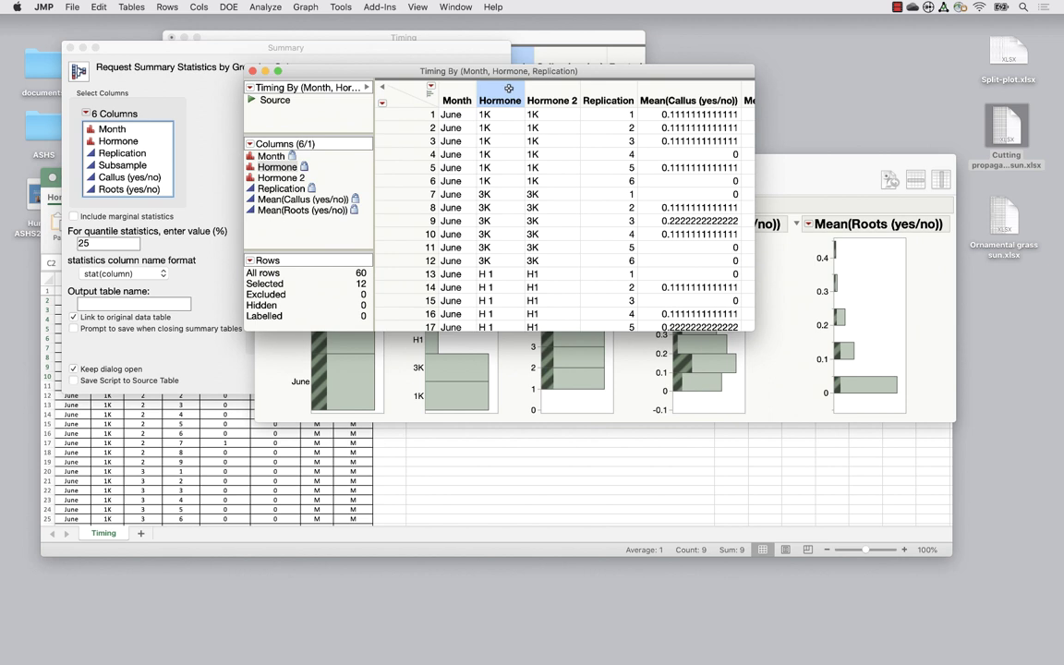
right_click(509, 90)
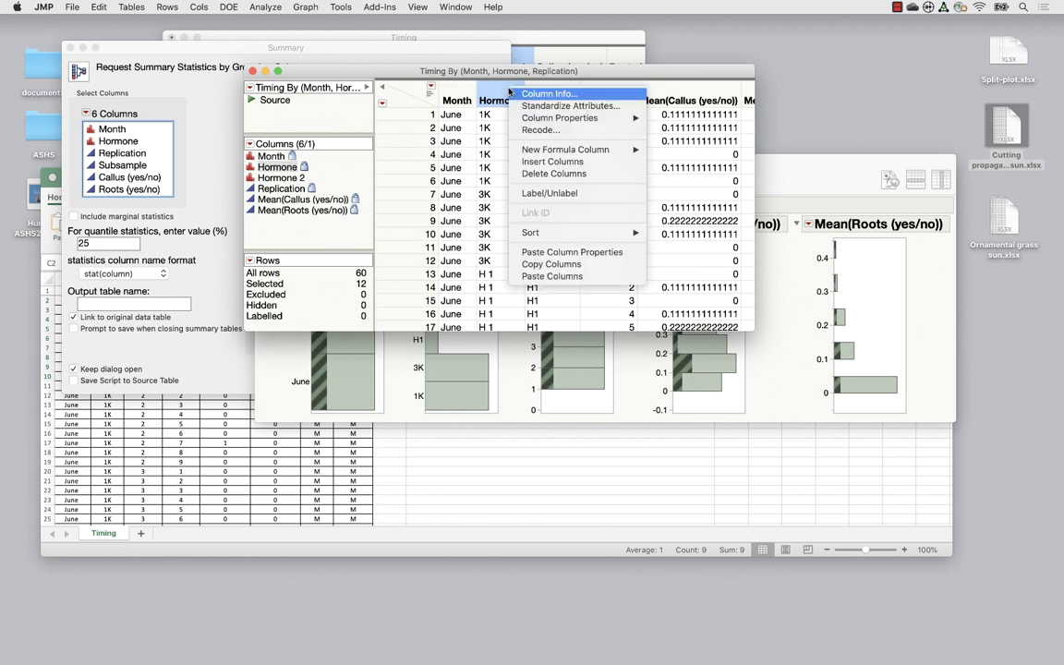
click(542, 175)
Rename the recoded Hormone 2 column as Hormone
double_click(503, 100)
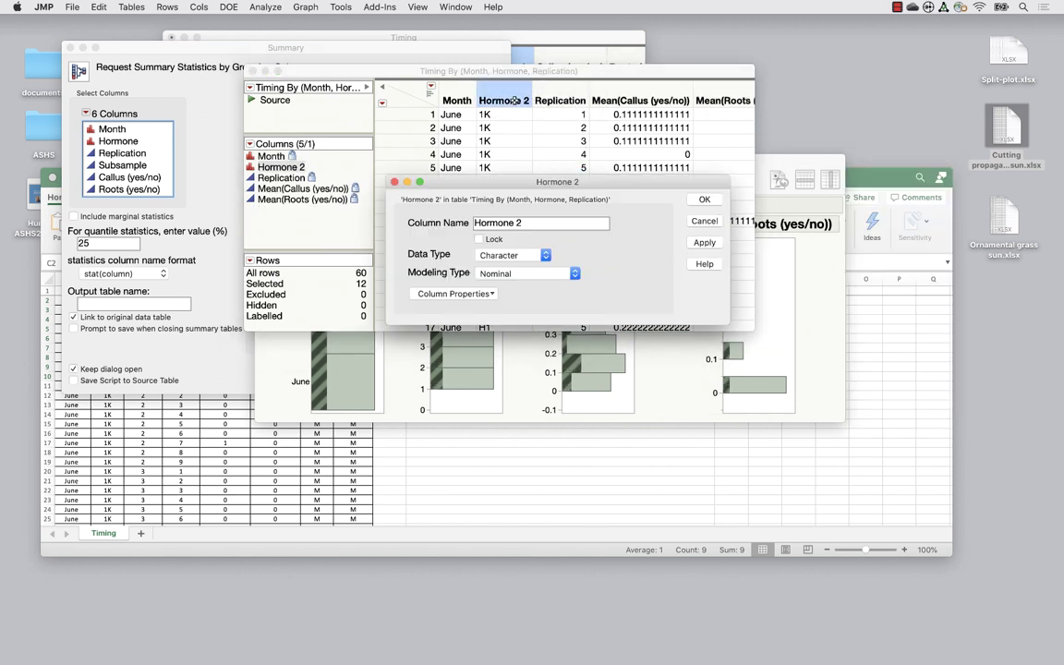
click(531, 223)
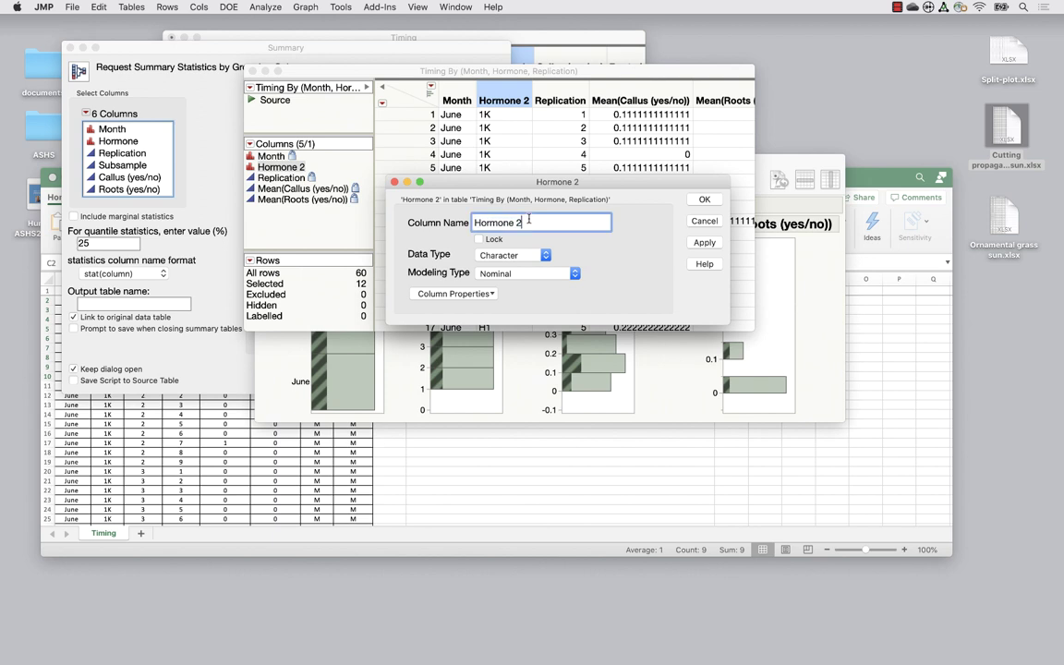
key(BackSpace)
key(BackSpace)
click(704, 199)
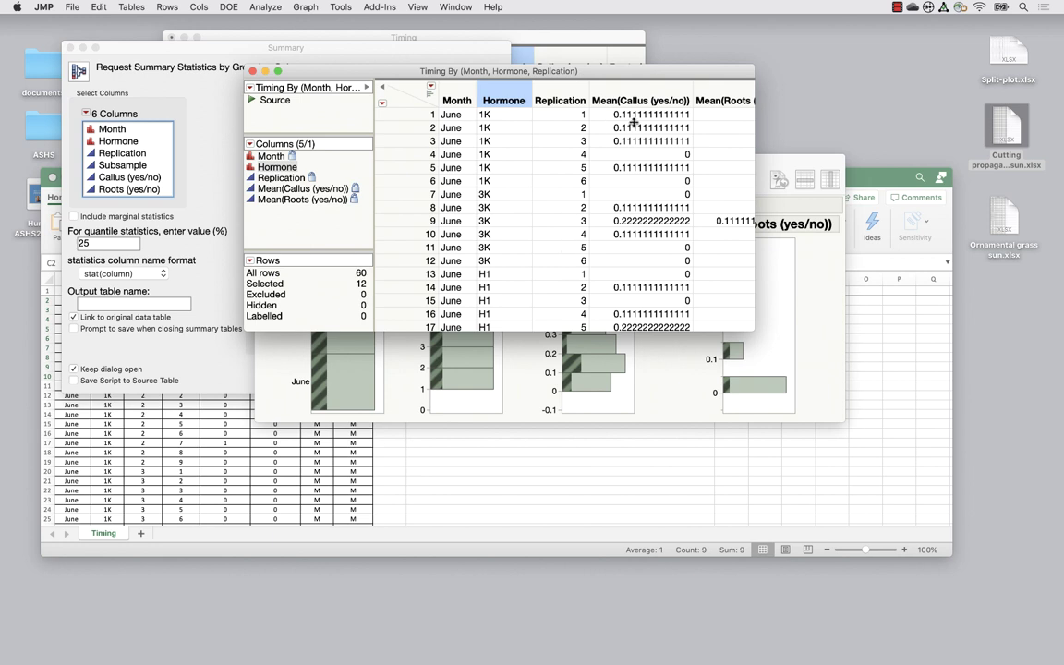
Bring the outdated Distribution report forward, reposition it and close it
click(485, 380)
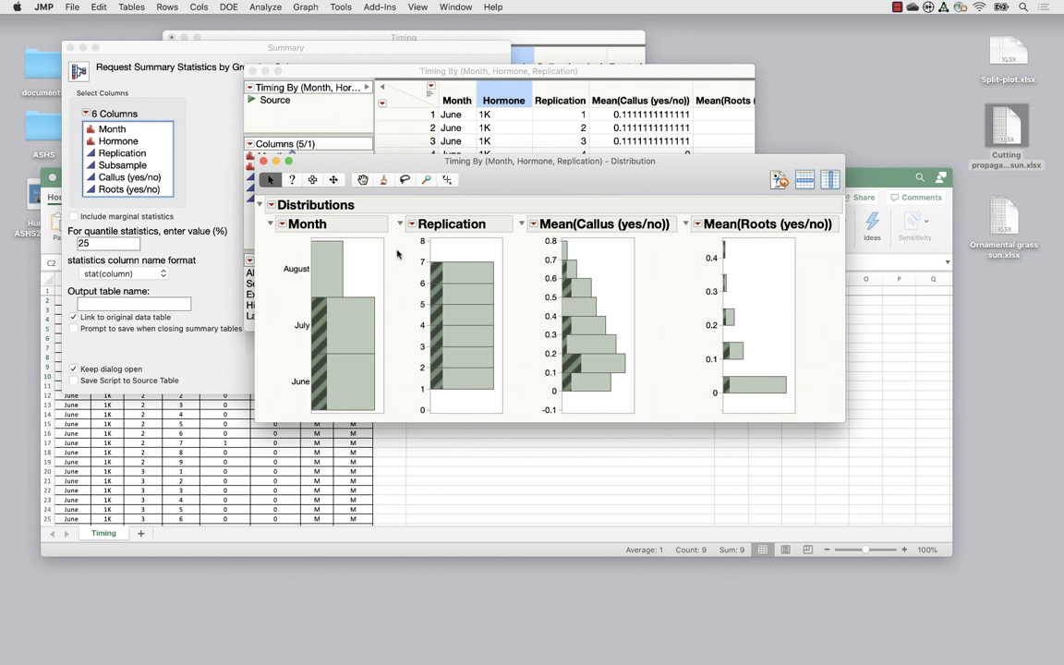
drag(534, 176, 547, 135)
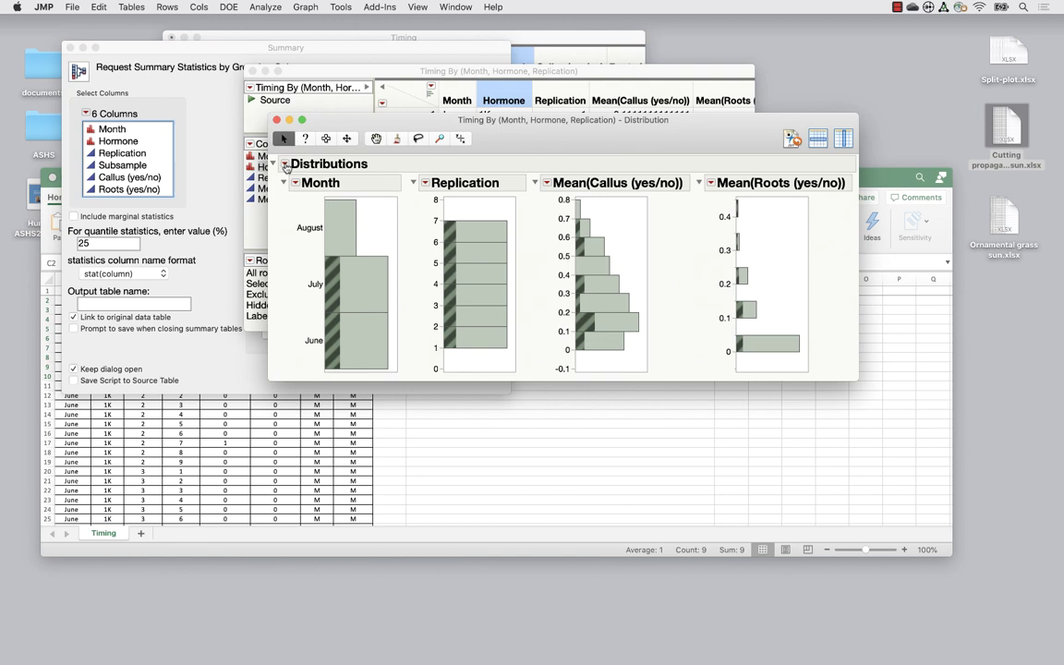
click(252, 112)
Run a histograms-only Distribution of all five summary table columns, including the corrected Hormone, and reposition the report
click(265, 7)
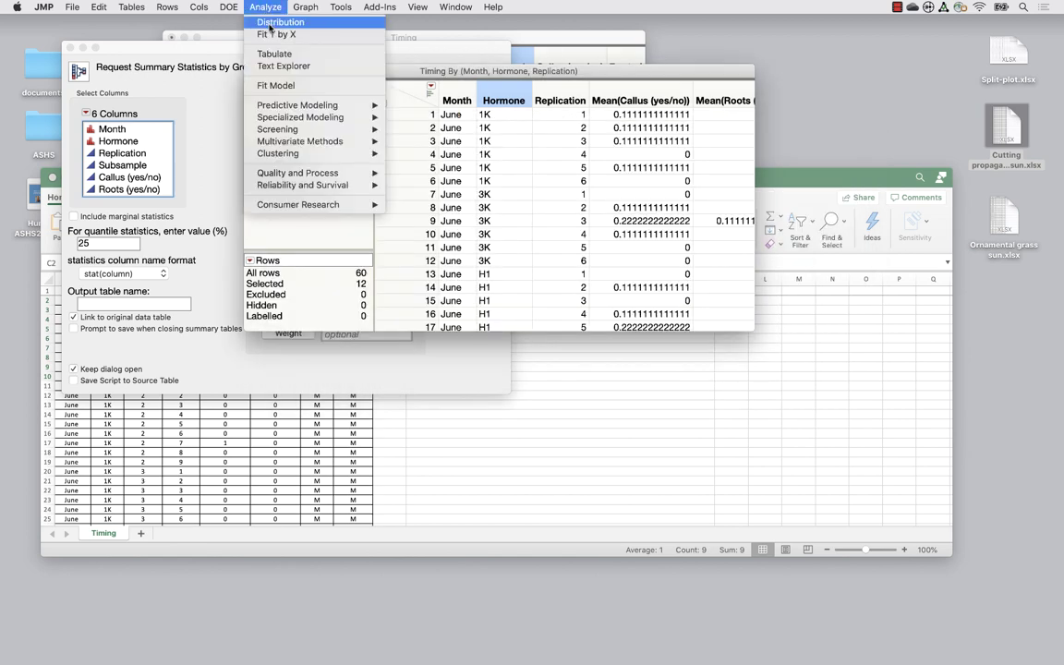
click(279, 21)
drag(341, 204, 314, 242)
click(551, 190)
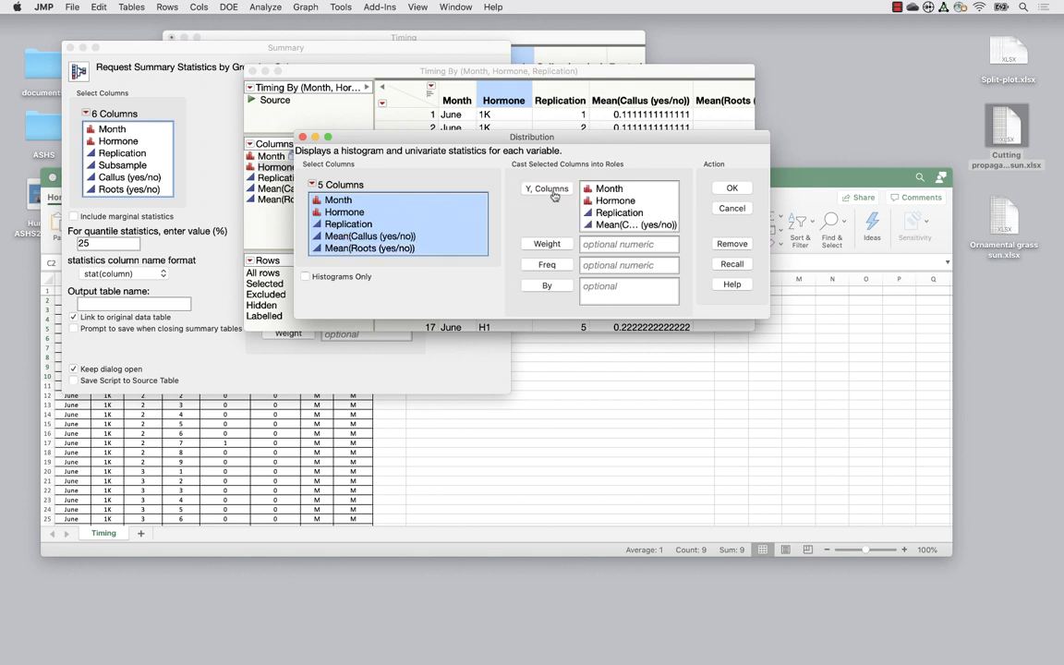
click(306, 277)
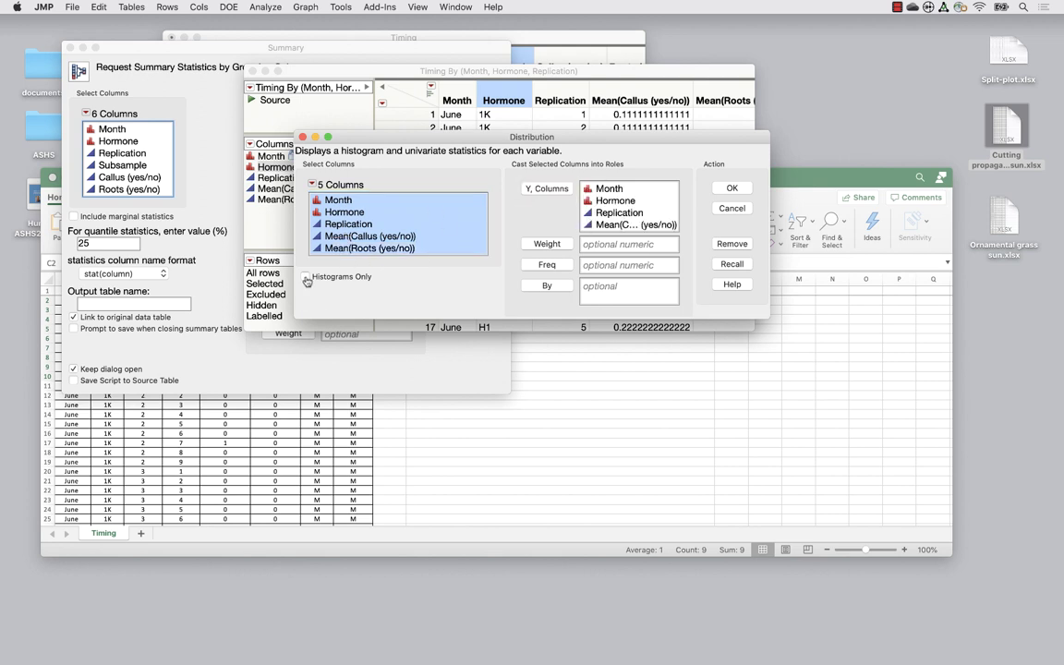
click(730, 196)
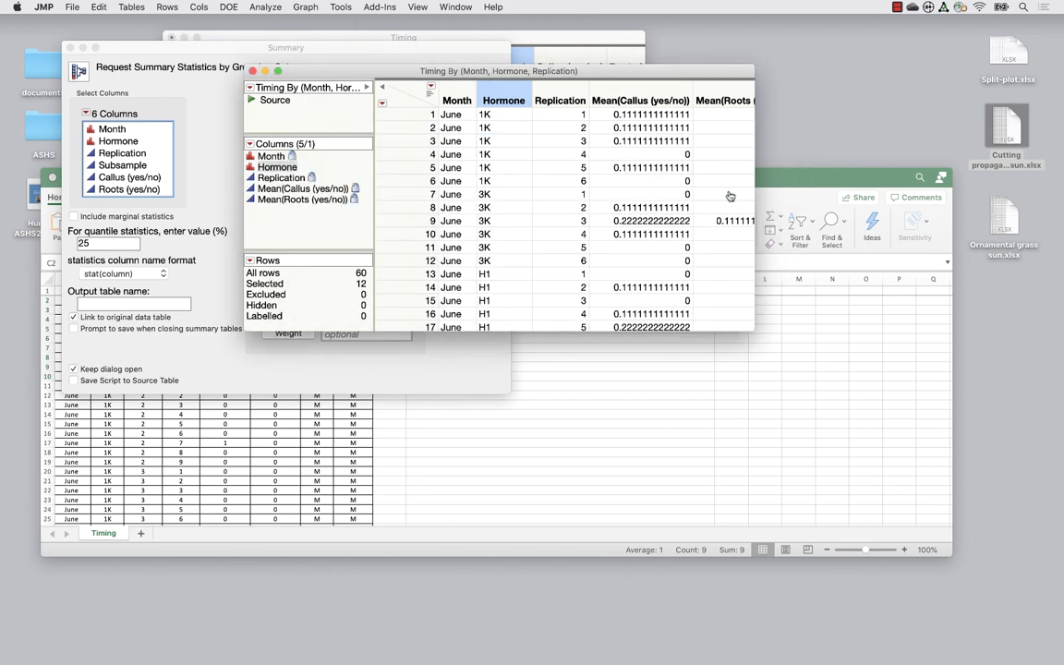
drag(584, 196, 739, 98)
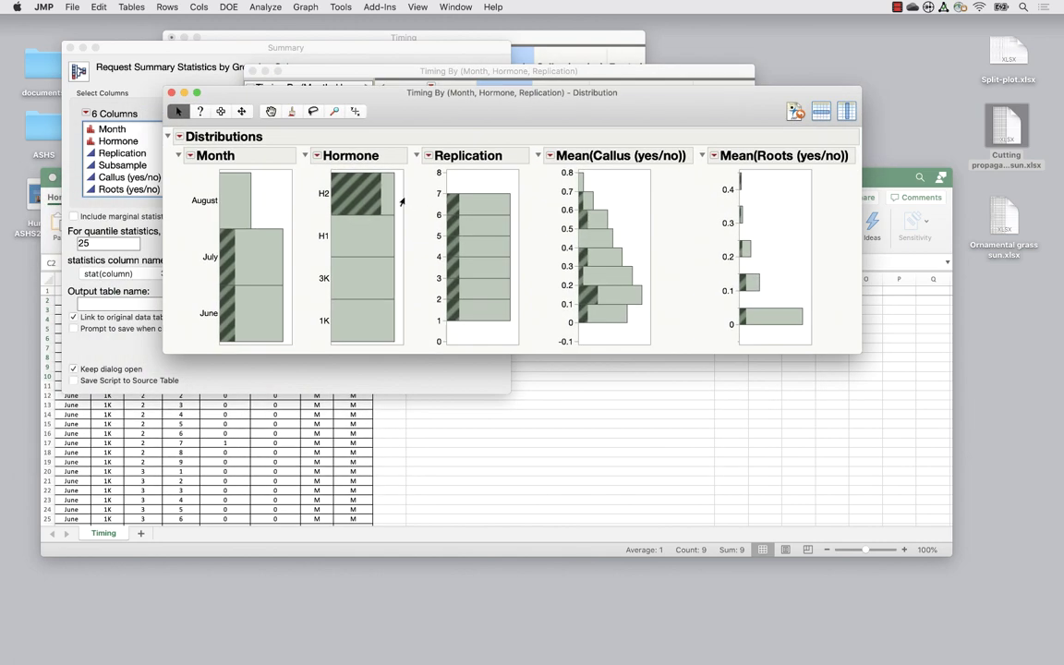
Highlight the H2, H1, 3K and 1K hormone levels in turn to compare their callus and root distributions
click(325, 212)
click(321, 186)
click(359, 245)
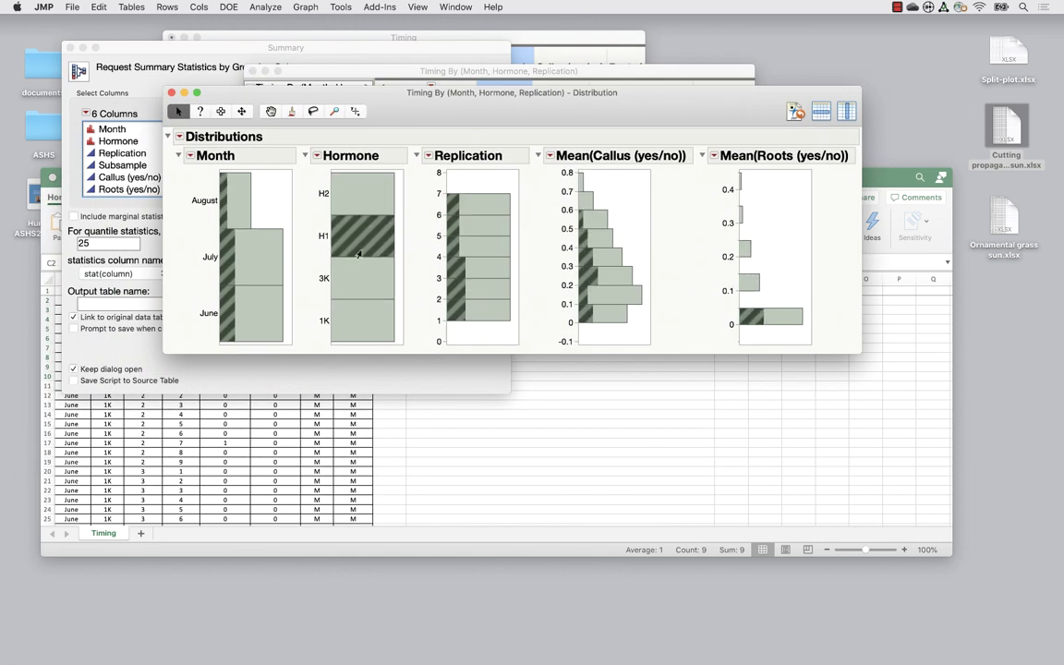
click(359, 288)
click(358, 319)
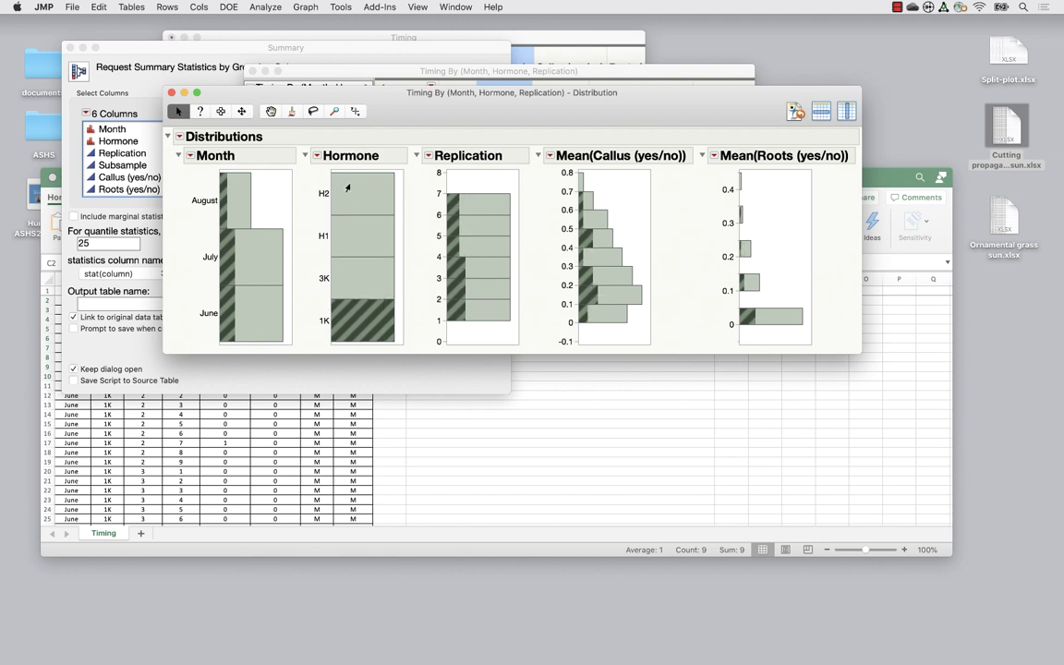
click(347, 188)
click(355, 237)
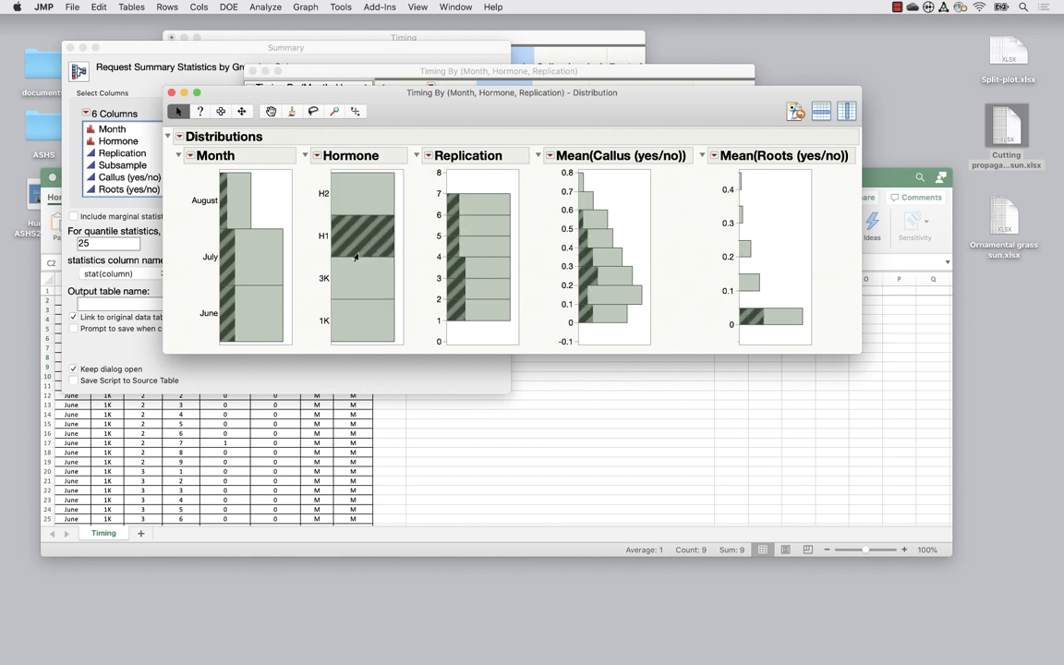
click(350, 196)
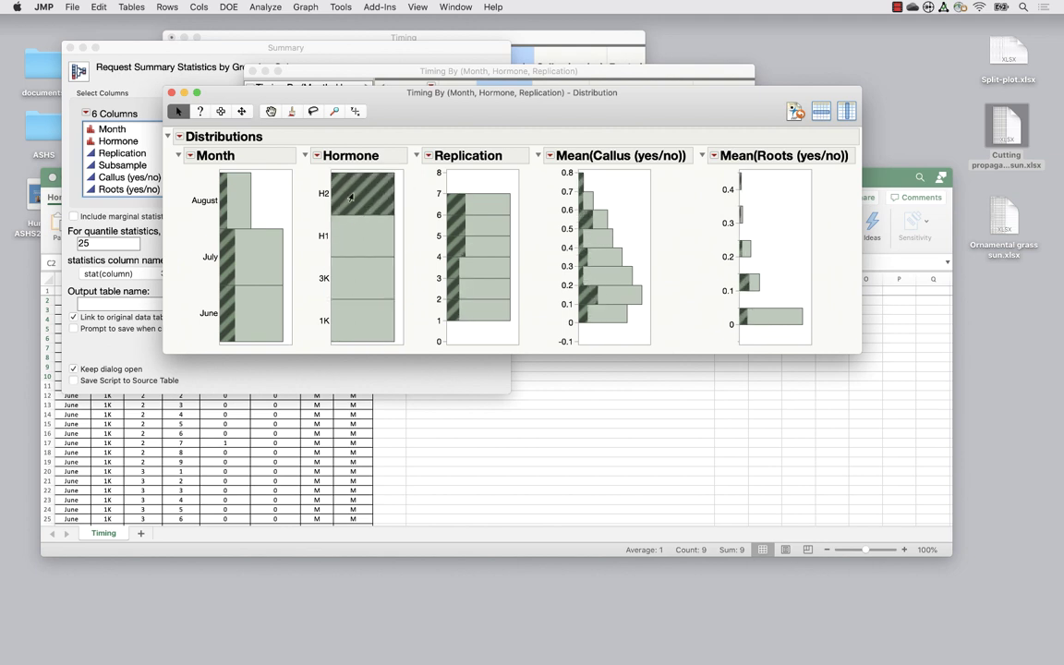
click(356, 232)
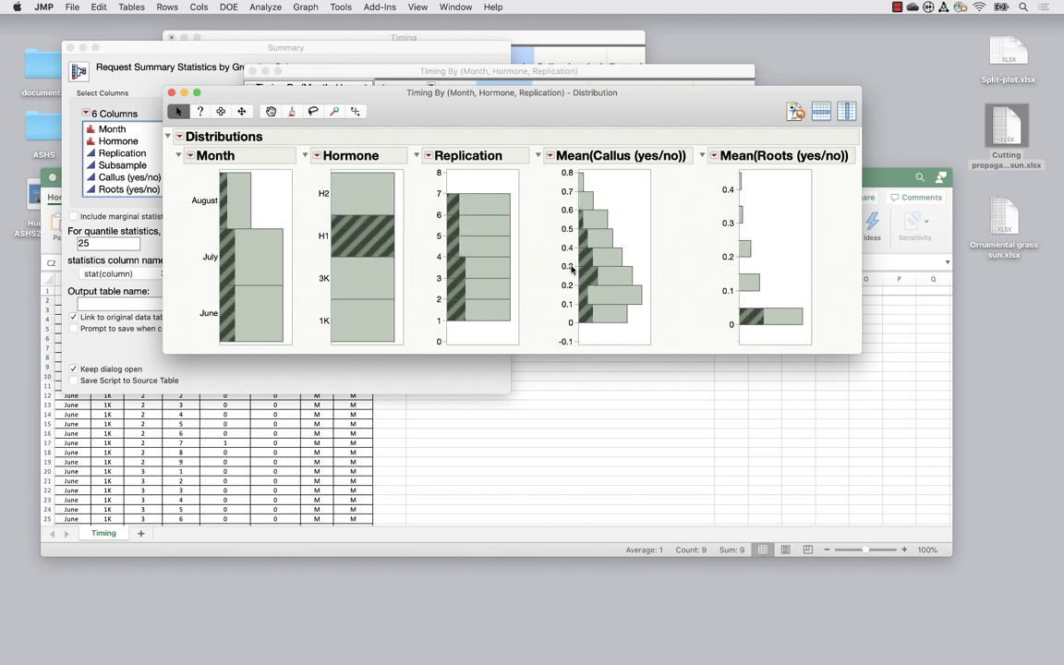
click(338, 196)
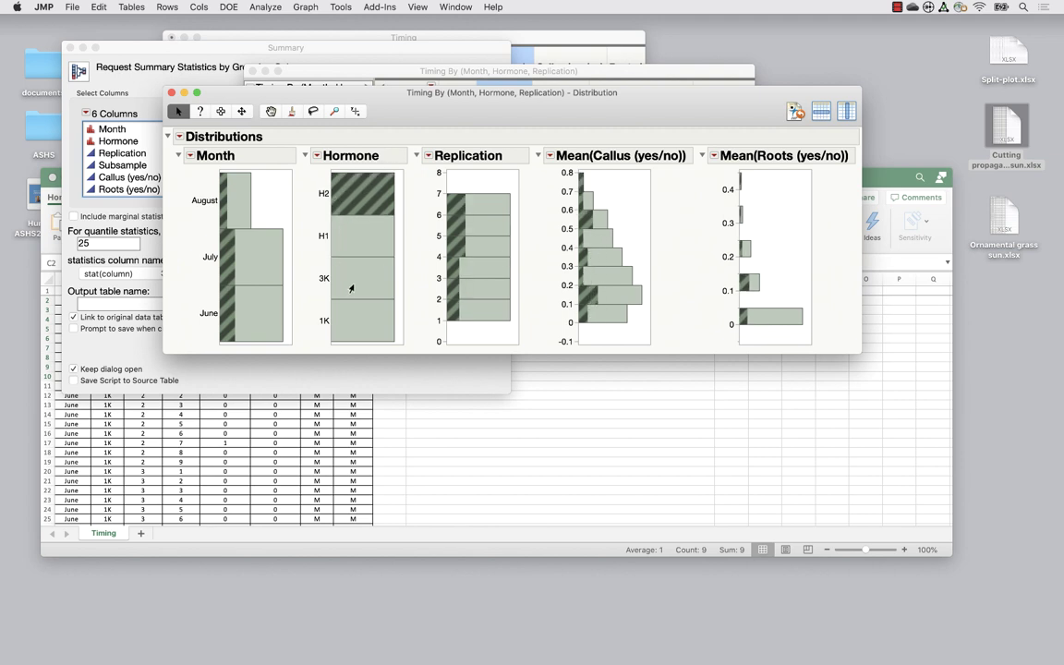
click(351, 320)
click(357, 277)
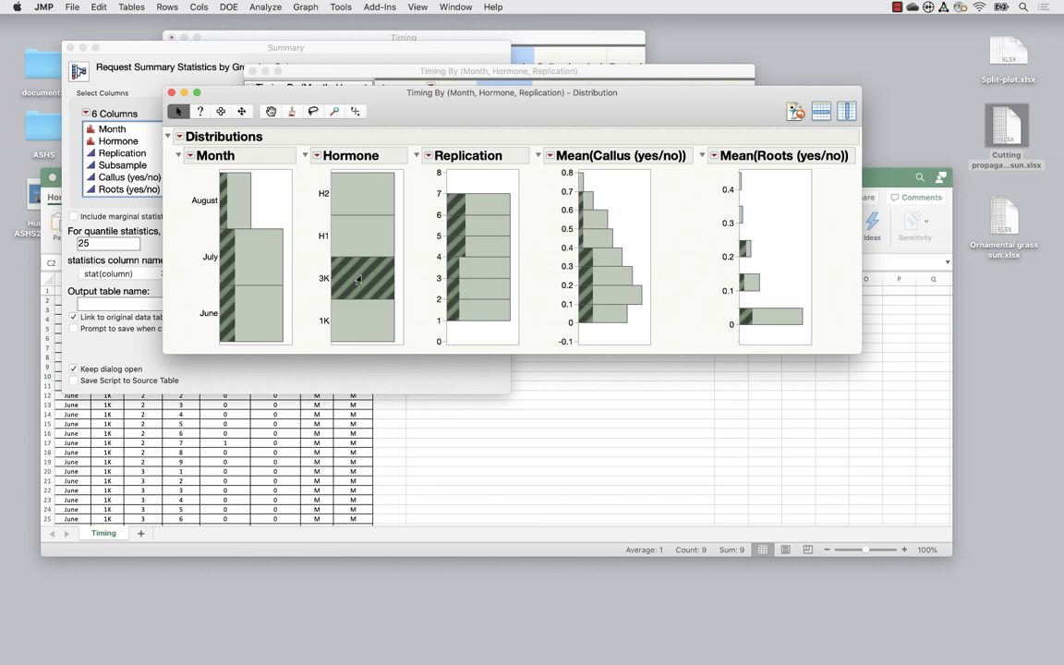
Highlight the 1K and 3K hormone levels in the Distribution report, and close the report
click(358, 319)
click(360, 282)
click(171, 93)
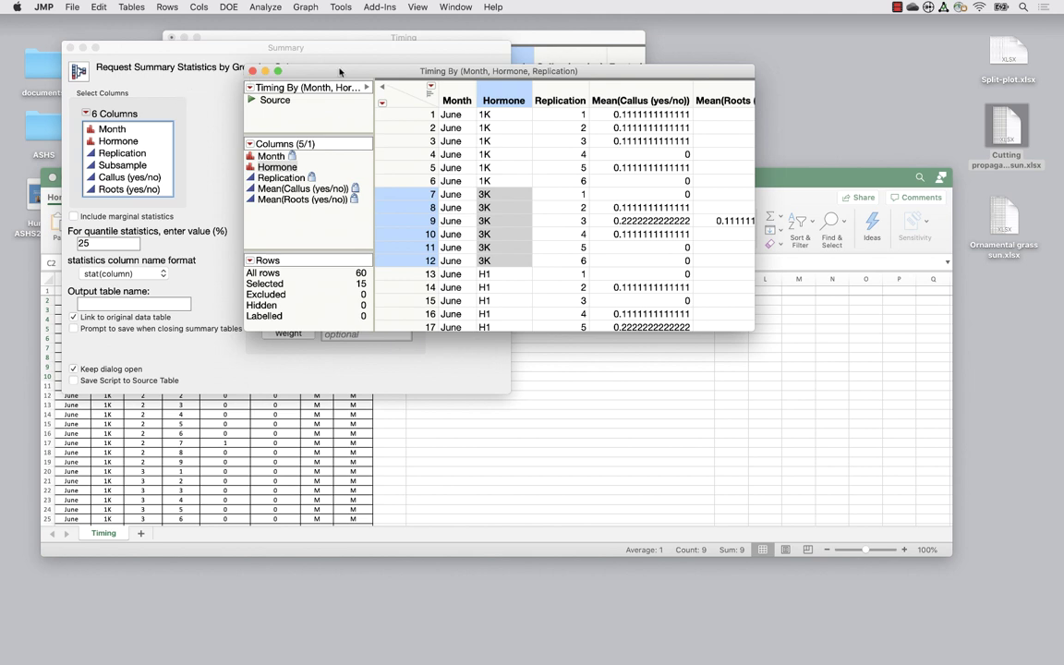
Close the Summary dialog and the Timing data table together with all of its remaining windows
click(71, 48)
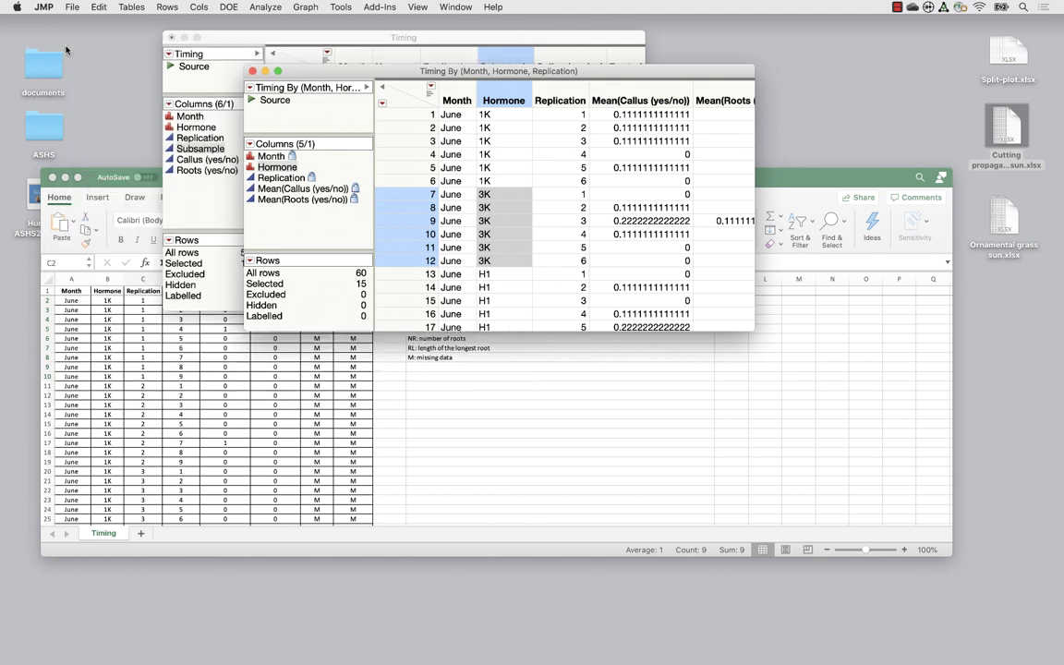
click(170, 37)
click(362, 108)
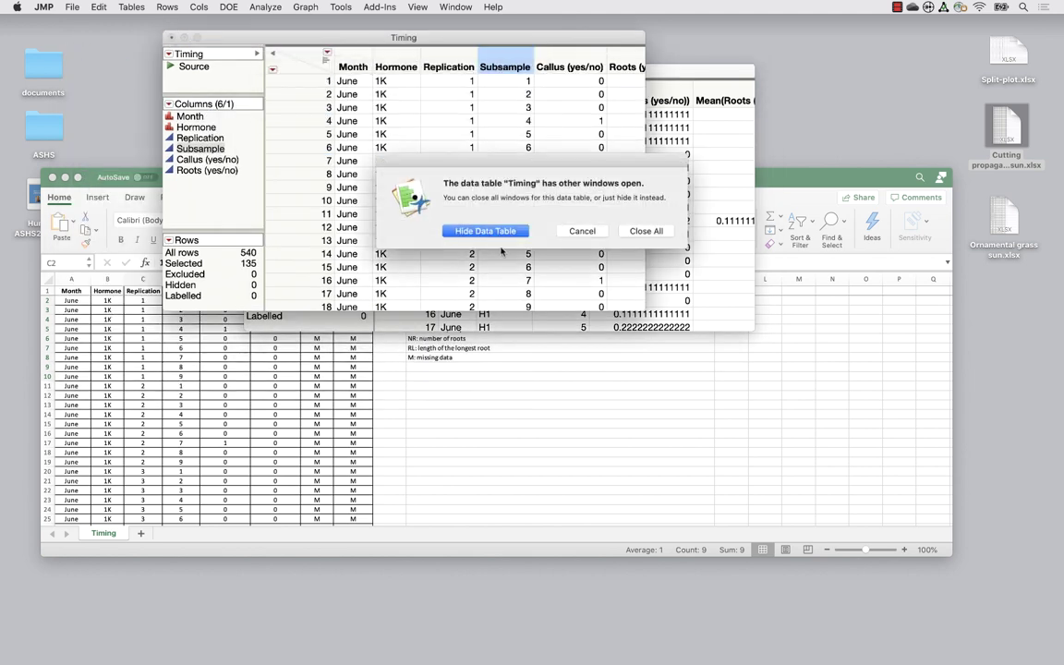
click(645, 231)
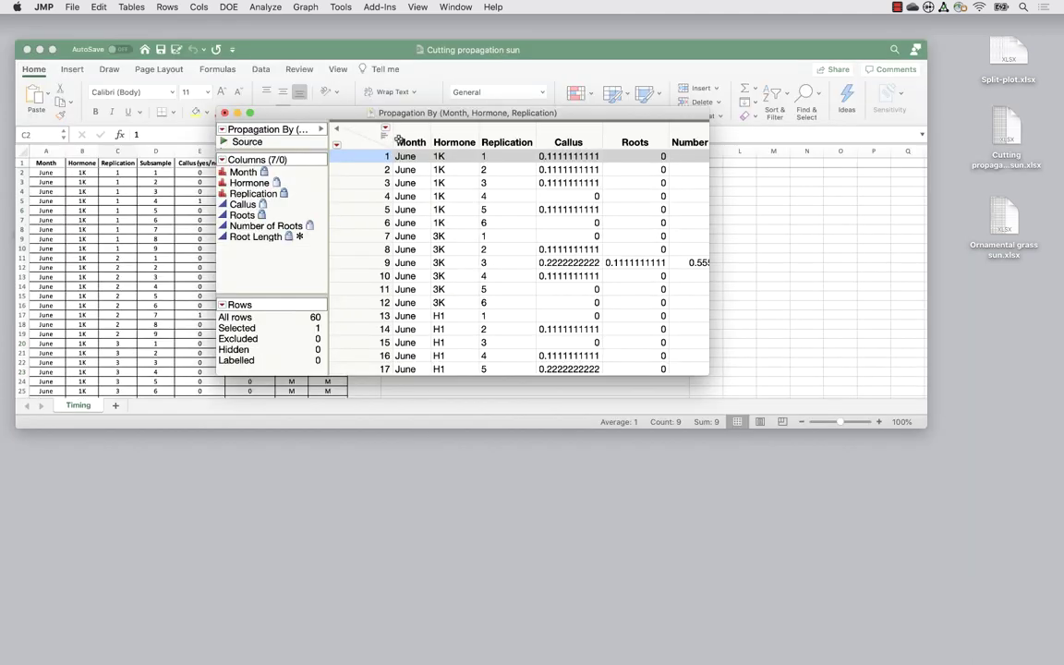
Recode the Month column of the Propagation summary table with June as 1, July as 2 and August as 3
click(409, 138)
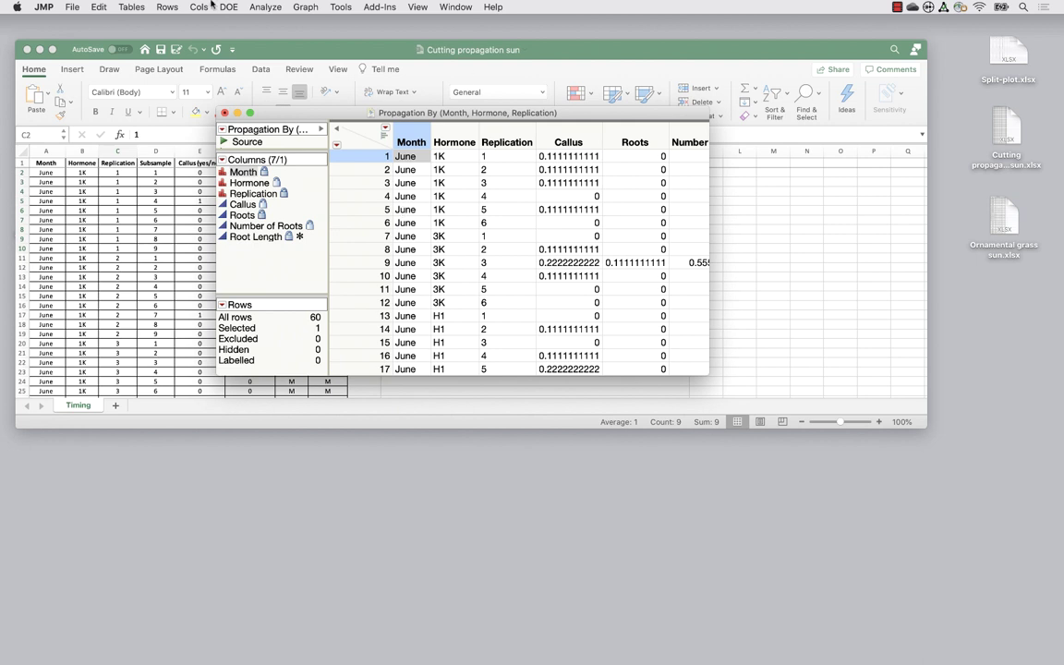
click(266, 7)
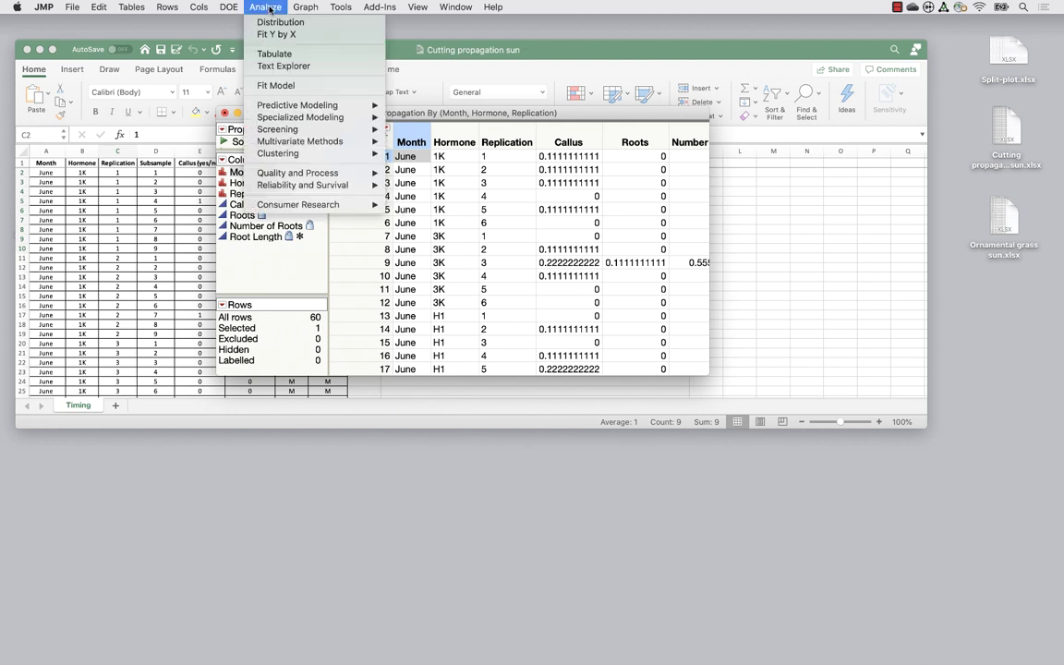
mouse_move(200, 9)
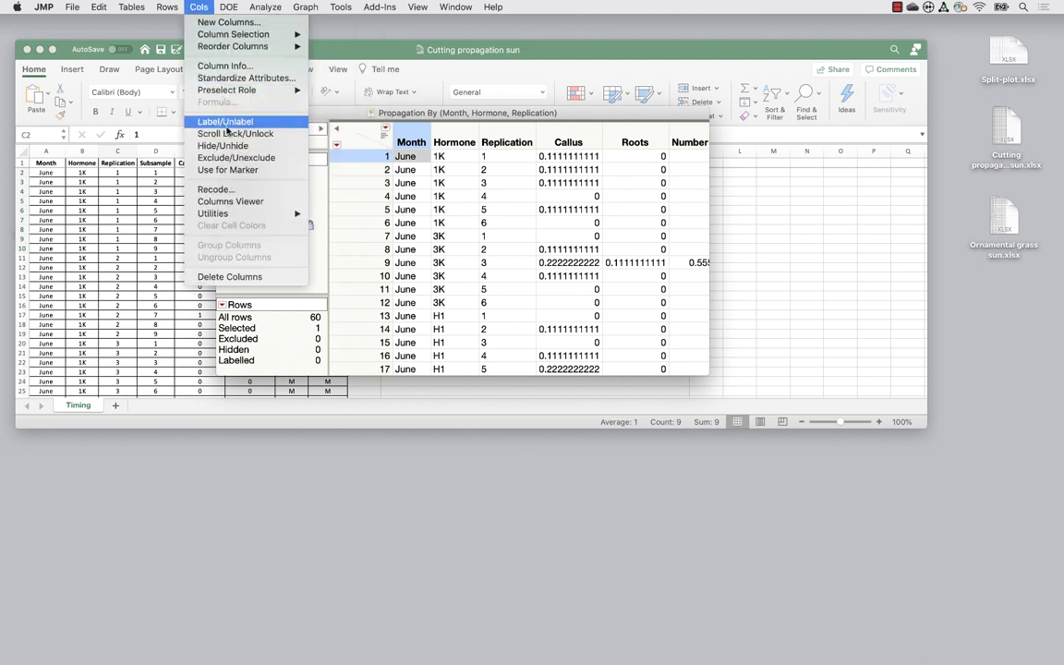
click(217, 189)
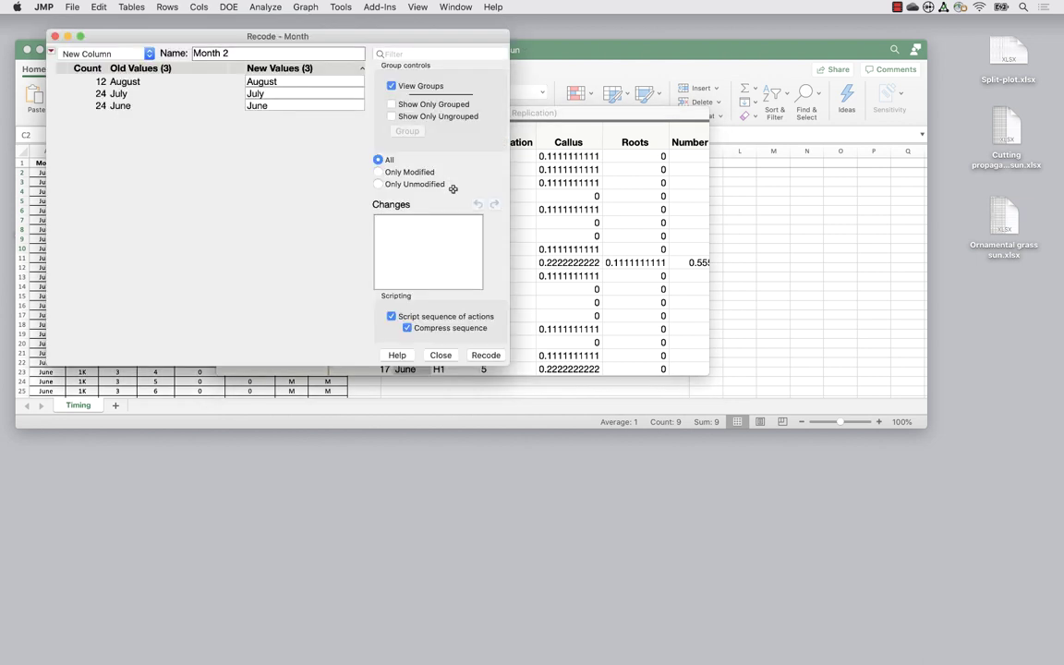
click(278, 104)
click(277, 104)
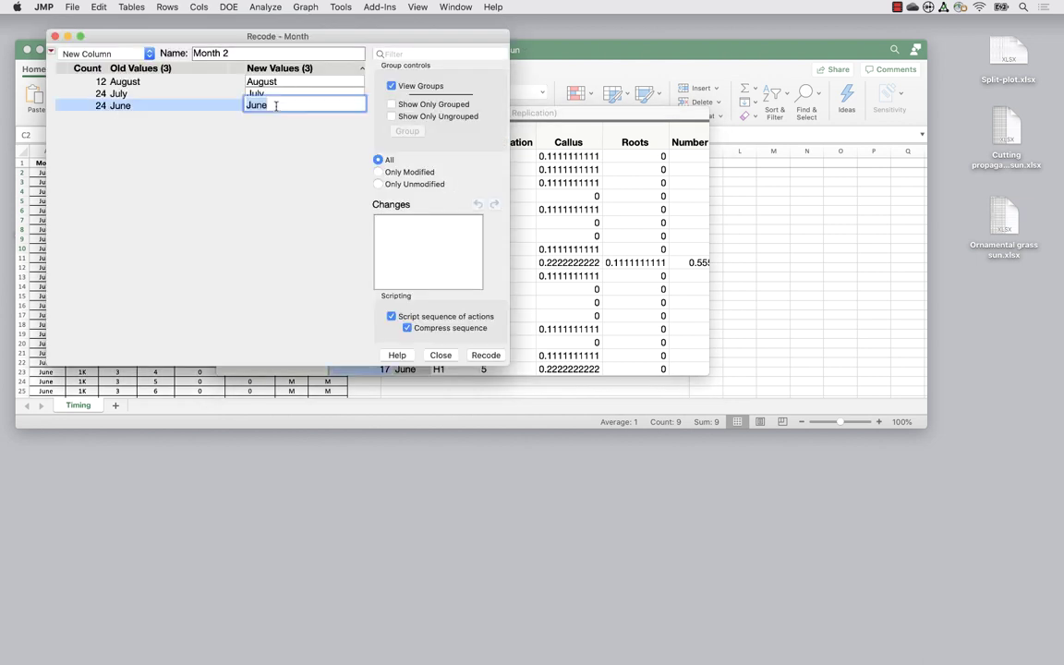
text(1)
key(Tab)
key(Tab)
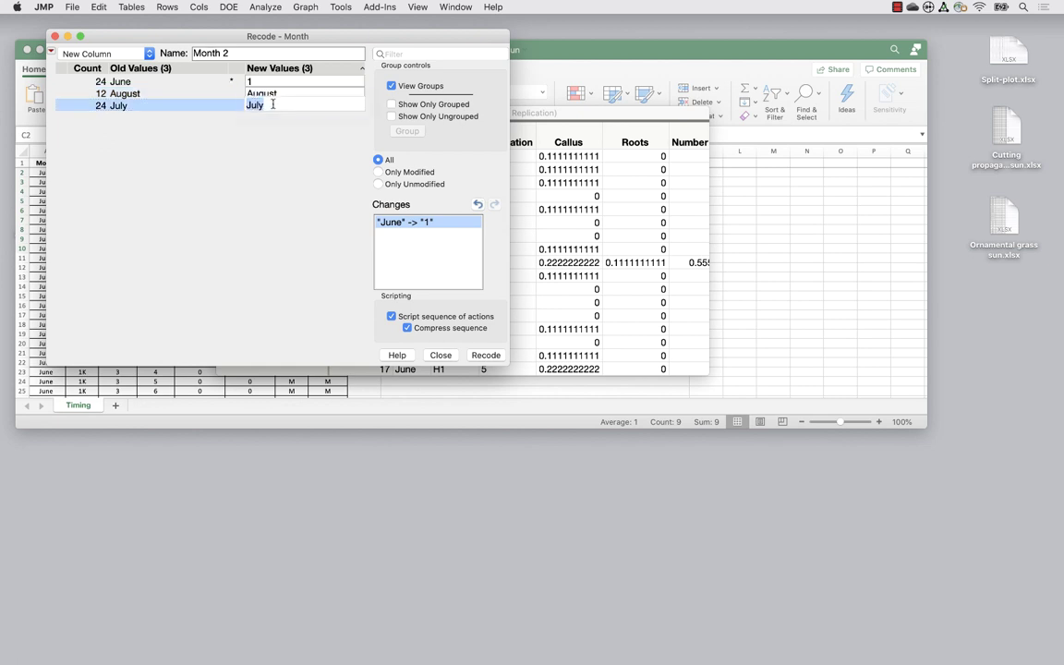
text(2)
key(Tab)
key(Tab)
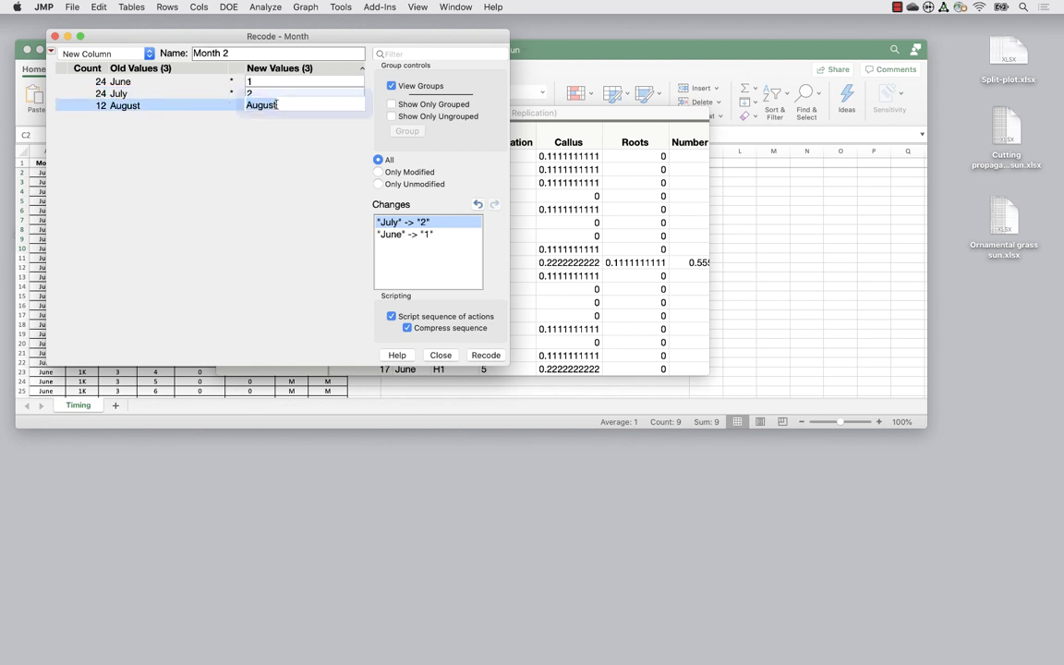
text(3)
key(Return)
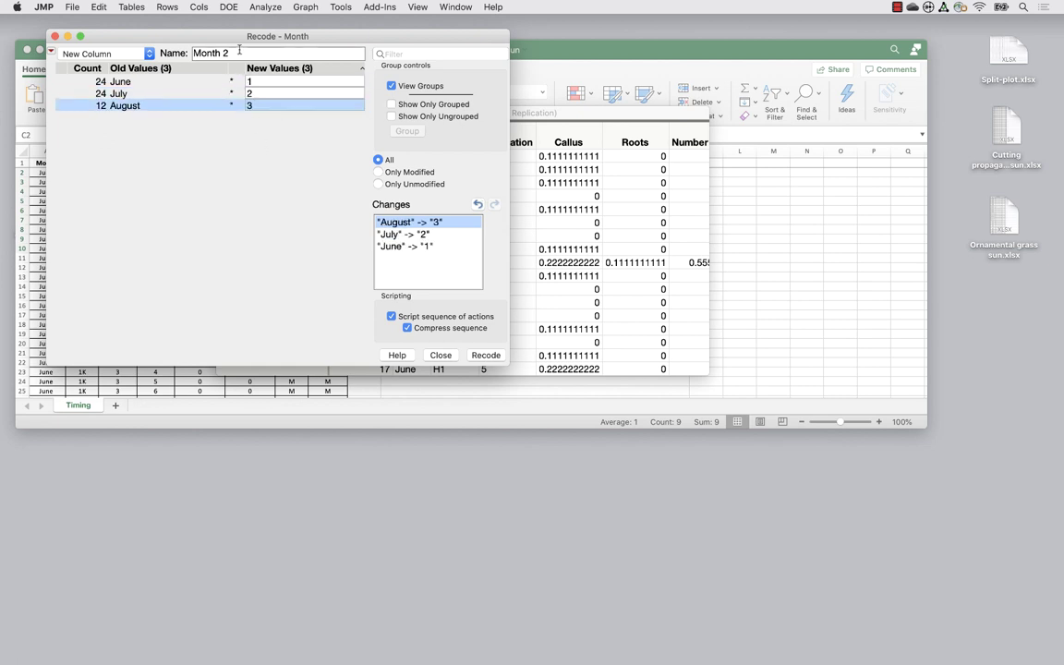
Name the recoded column Month cts and create it as a new column
click(215, 46)
key(Right)
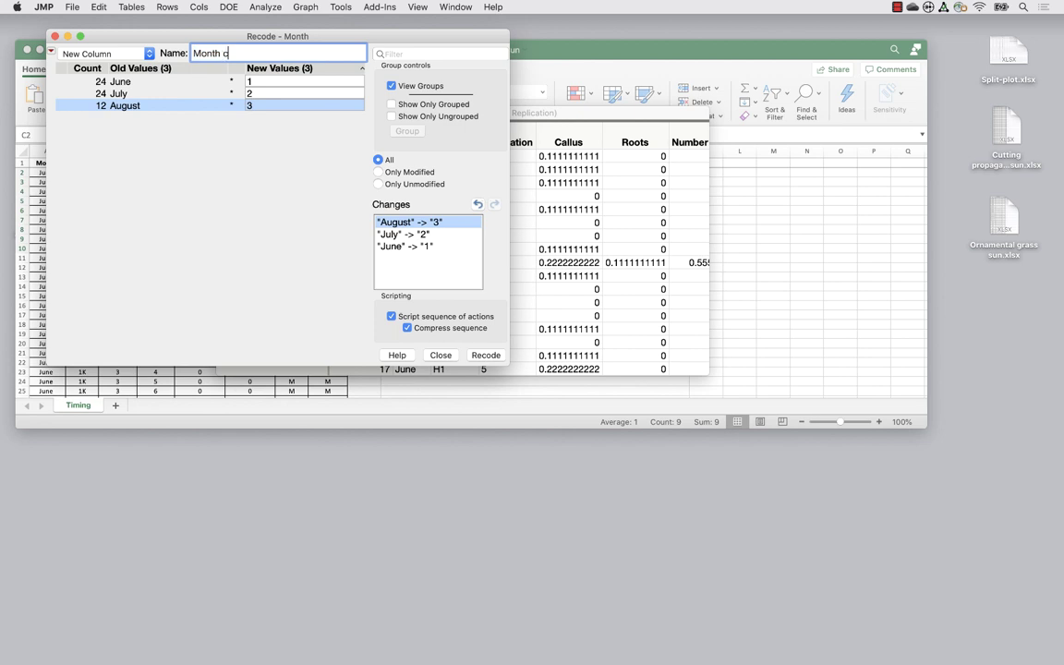
click(487, 354)
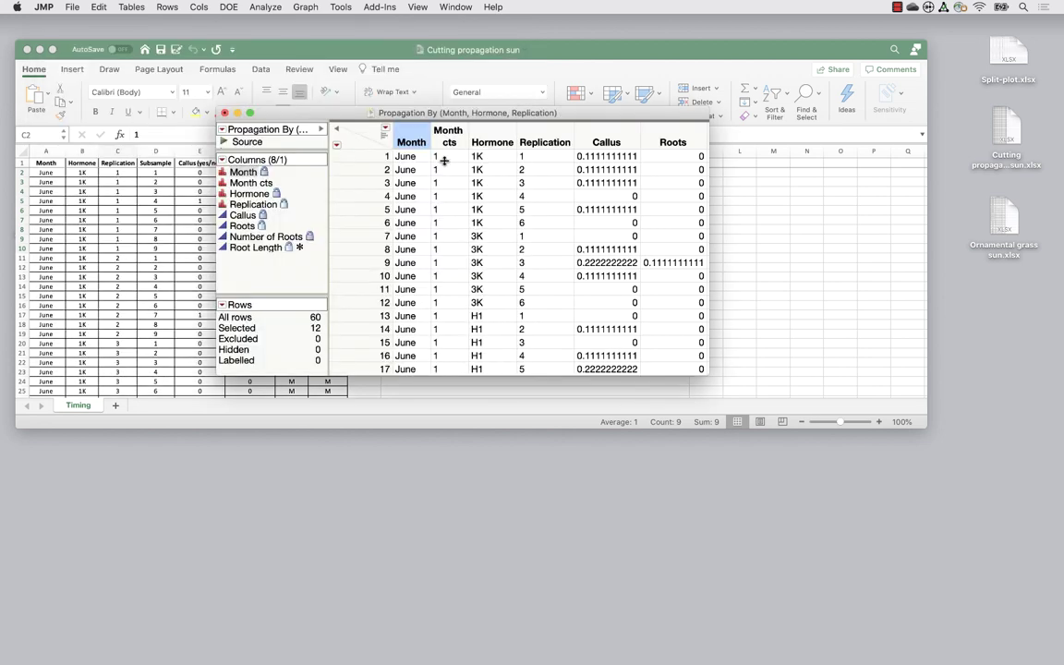
Change the Month cts column to the Numeric data type with the Continuous modeling type
right_click(224, 185)
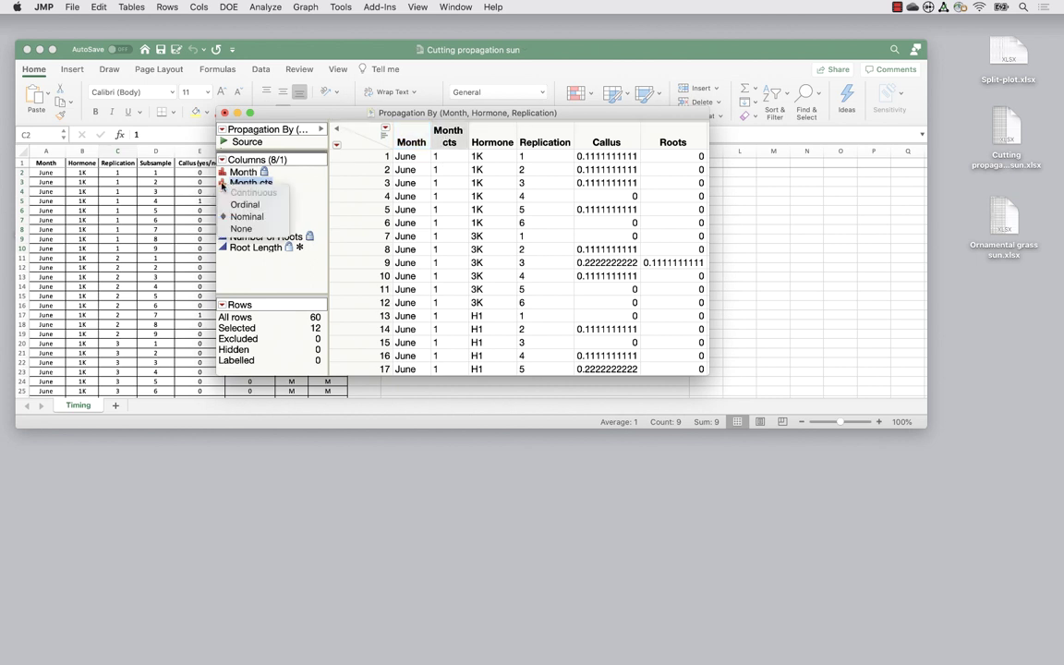
double_click(451, 135)
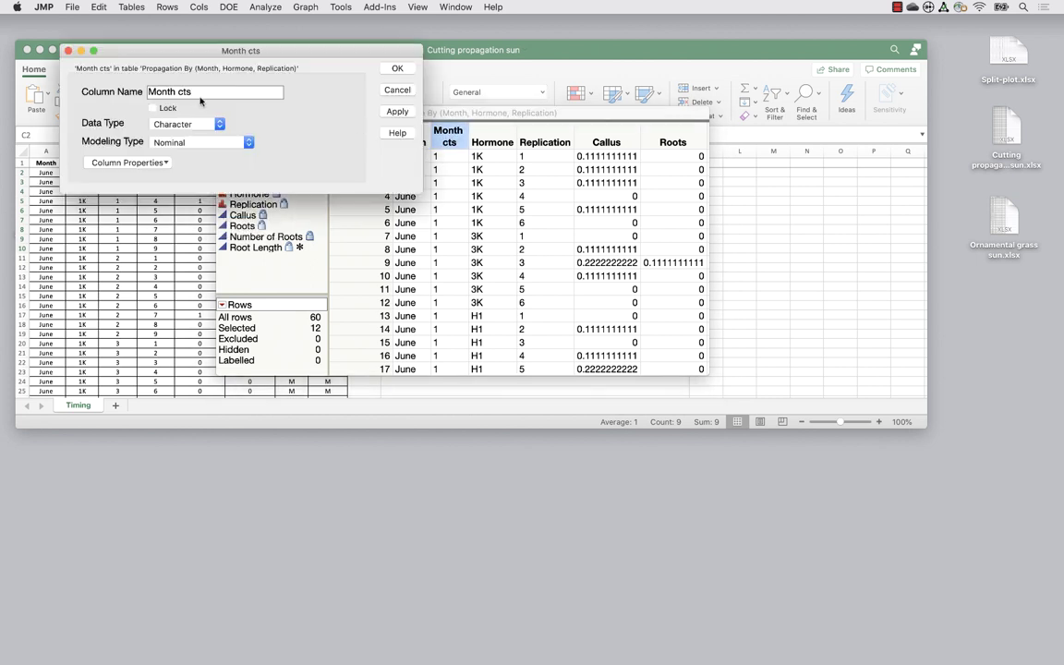
click(185, 124)
click(170, 110)
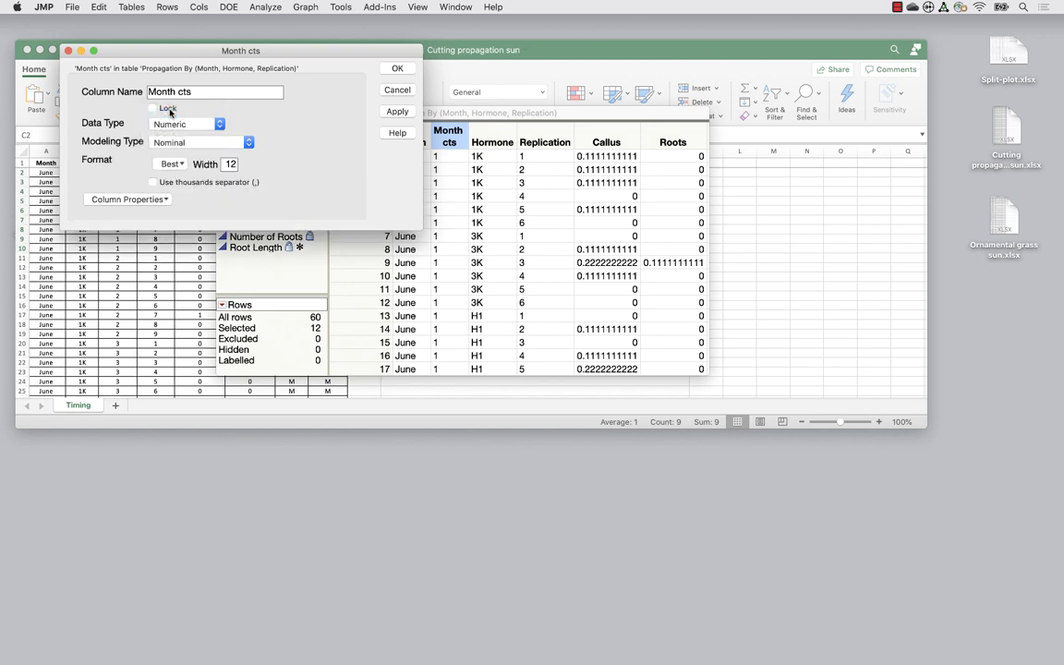
click(190, 142)
click(177, 124)
click(398, 68)
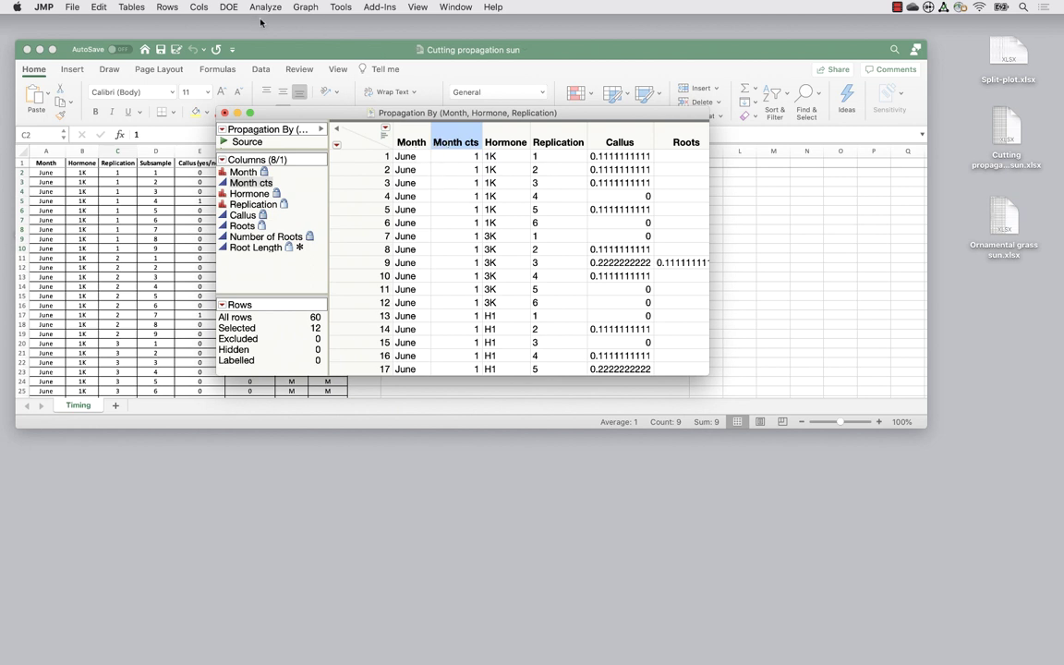
Start a Graph Builder graph from the Propagation summary table and assign Callus to the Y axis
click(306, 7)
click(312, 22)
drag(370, 83, 510, 76)
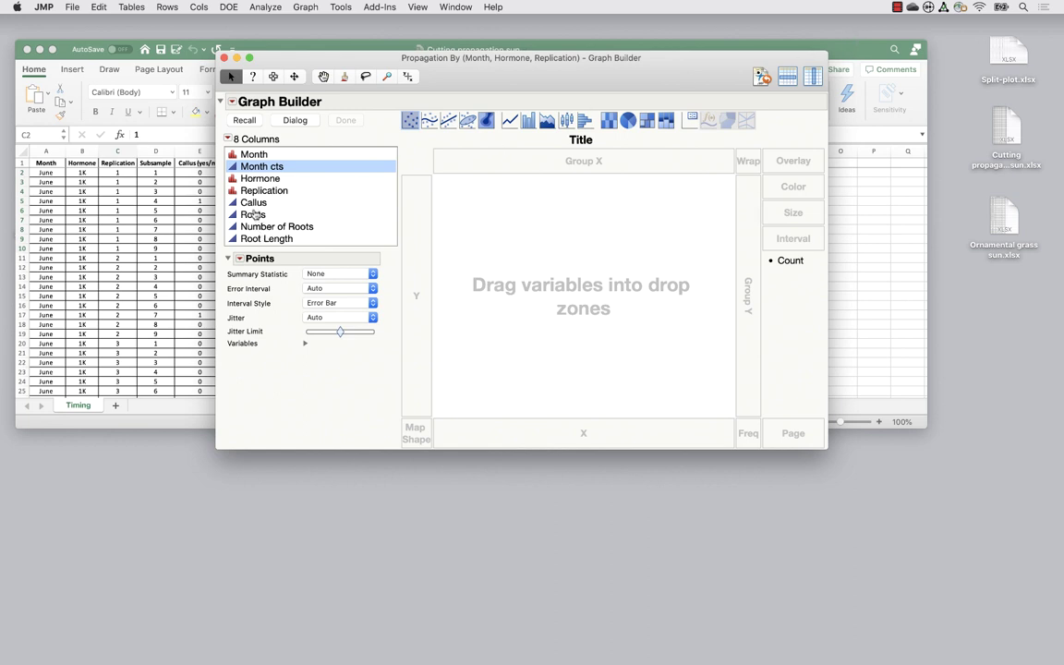
drag(247, 202, 412, 260)
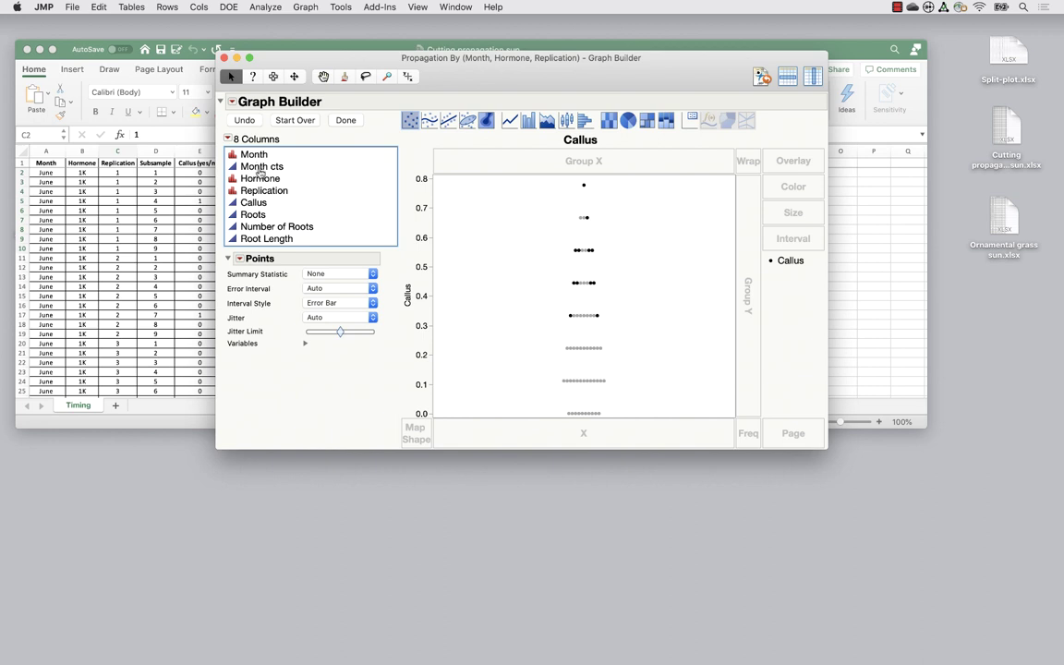
Plot Callus against Month cts with Hormone as the overlay variable, and close the graph after viewing it
drag(262, 166, 515, 438)
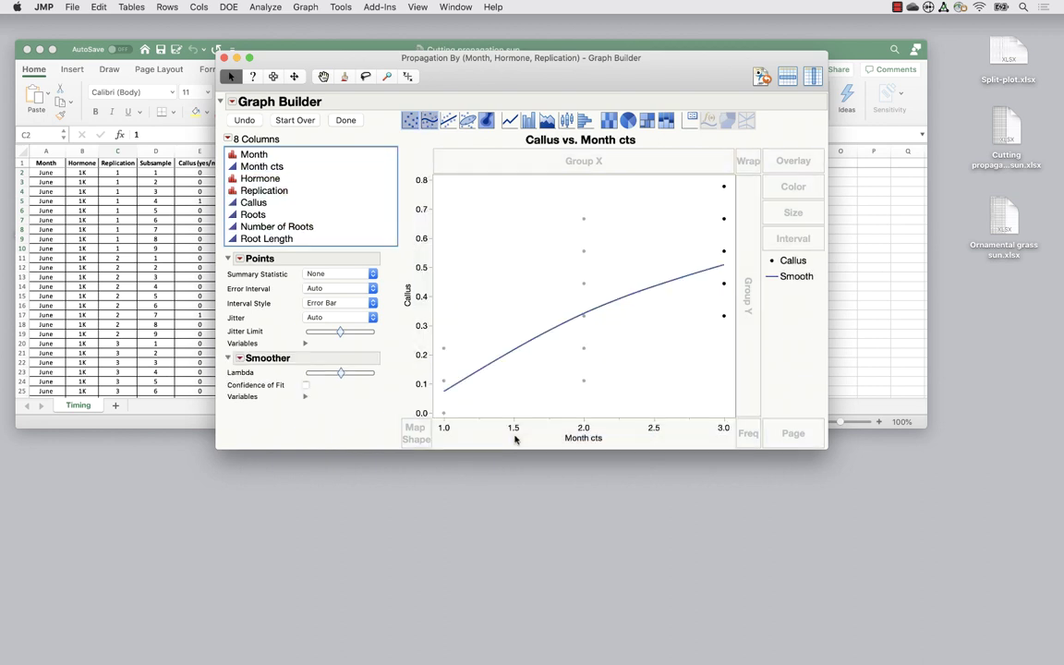
drag(247, 178, 792, 163)
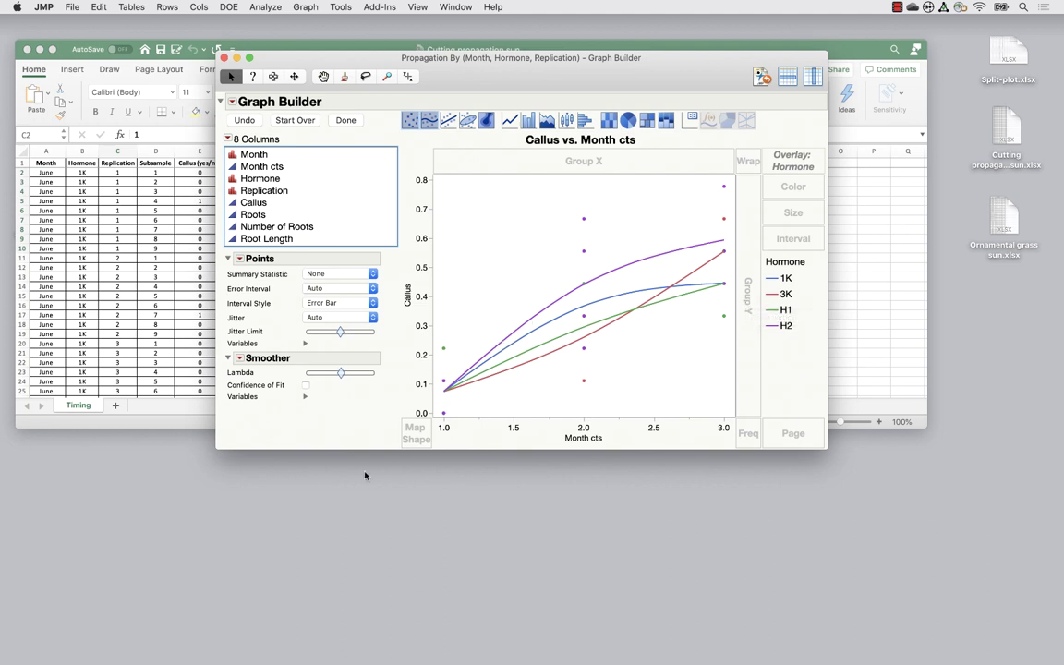
click(223, 58)
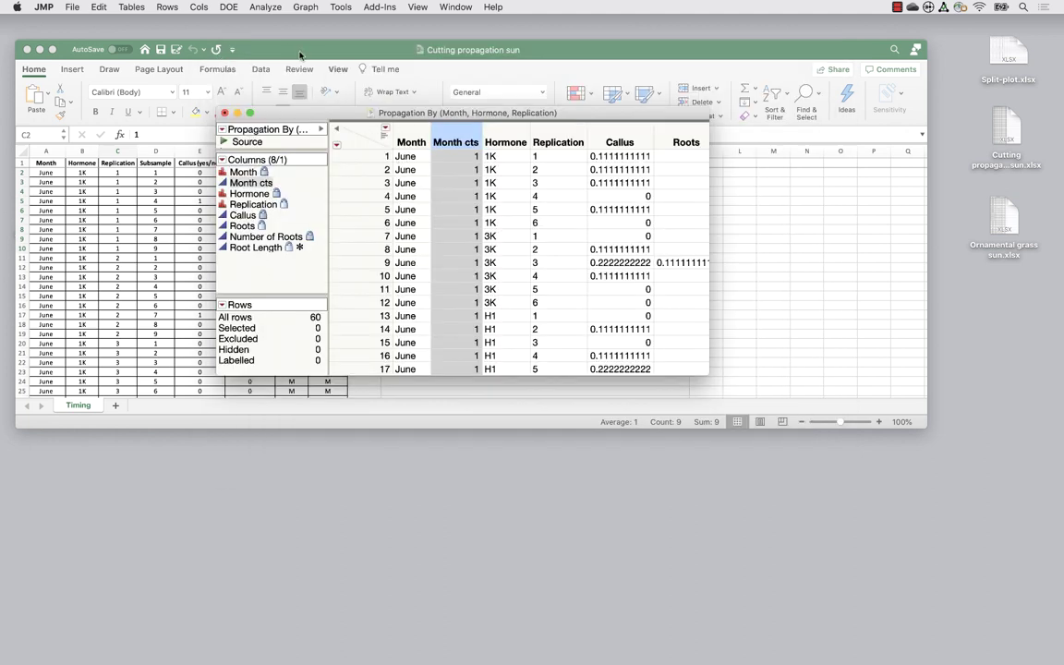
Start a Fit Model analysis with Callus as the Y response, keeping the Standard Least Squares personality
click(265, 7)
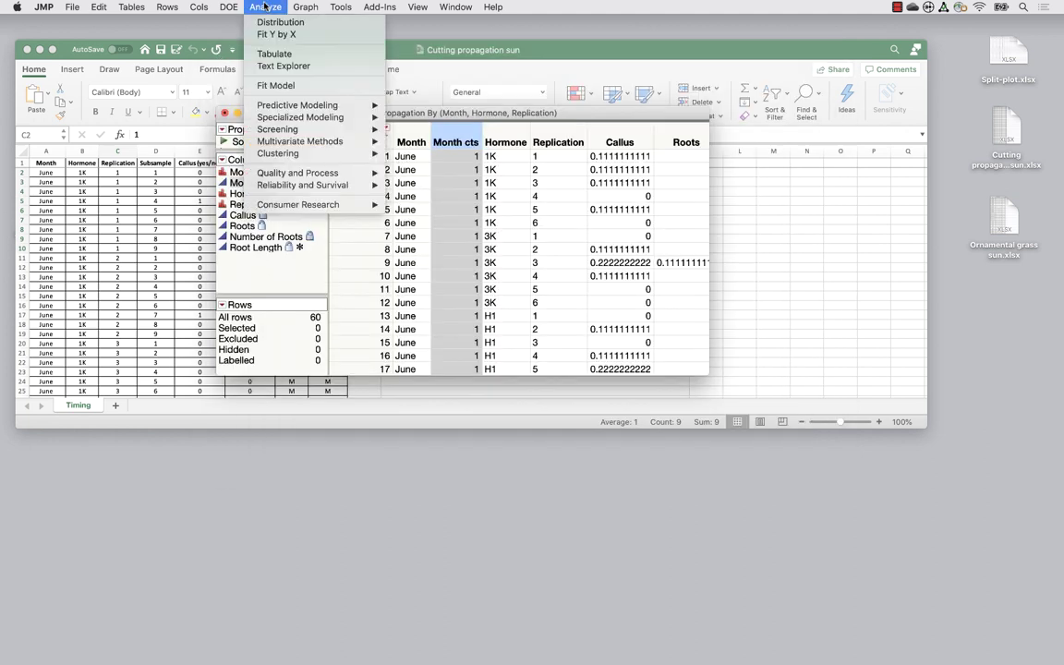
click(277, 86)
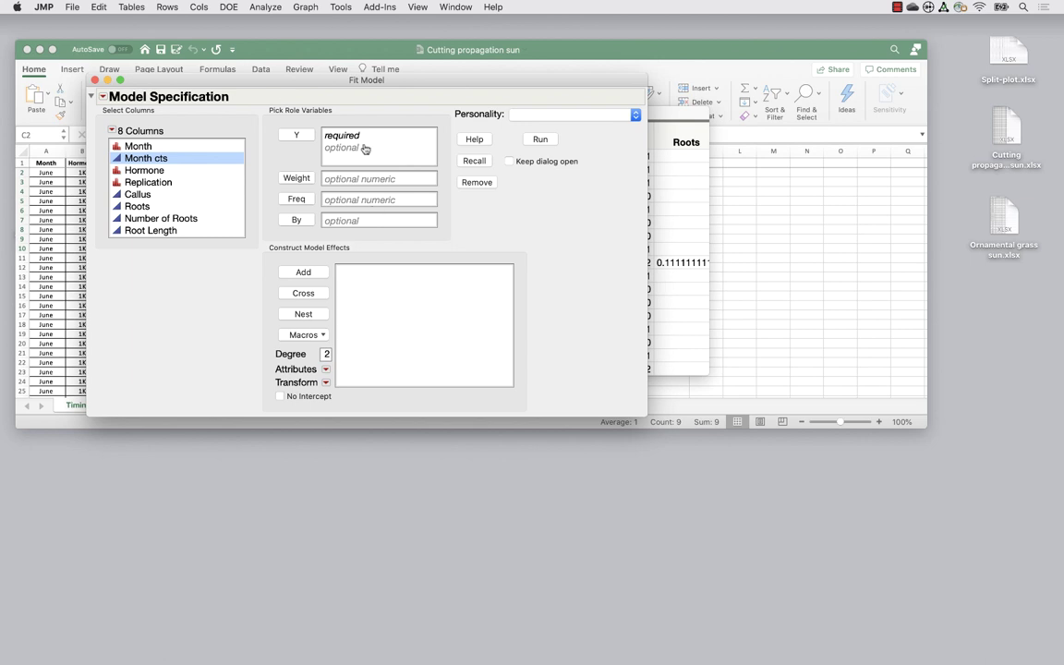
click(139, 194)
click(297, 135)
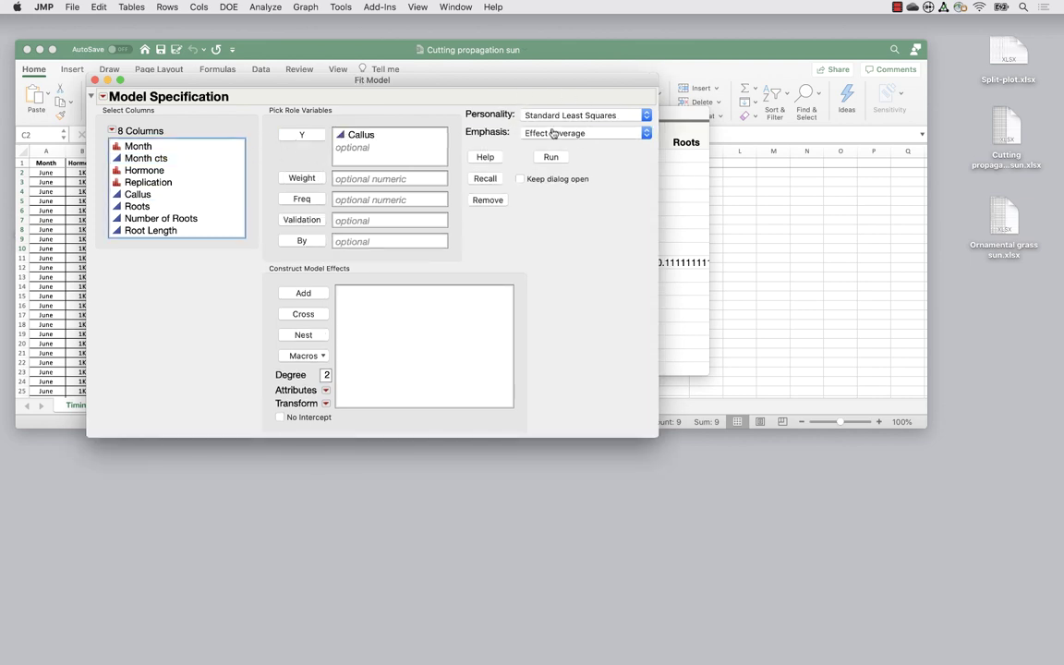
click(582, 116)
click(582, 117)
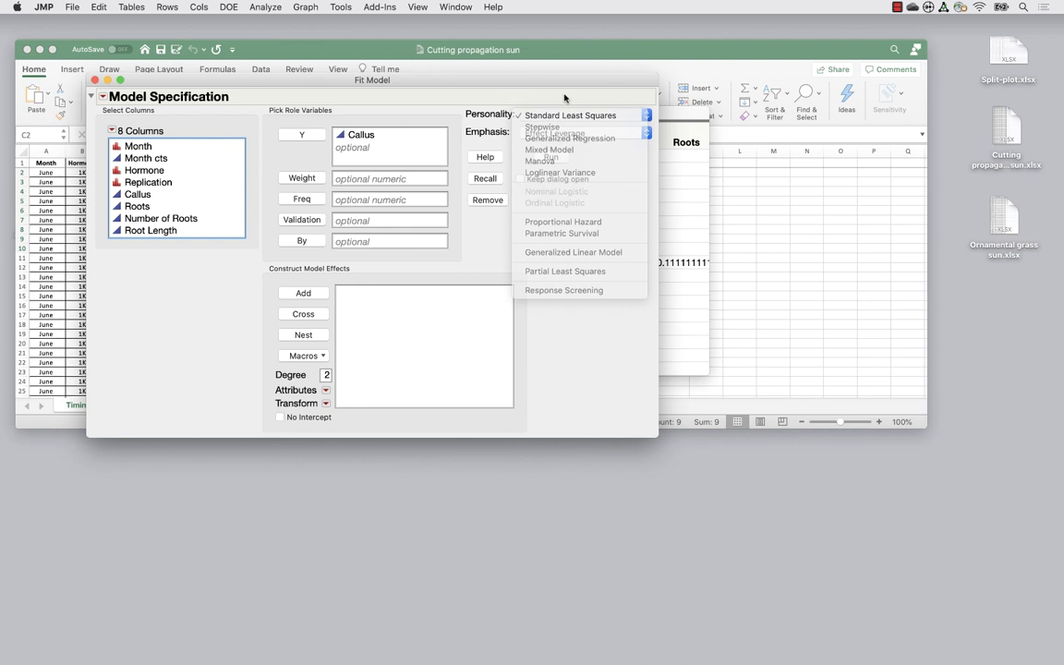
Add Month, Hormone and the crossed Month*Hormone term as model effects, and run the model
click(137, 147)
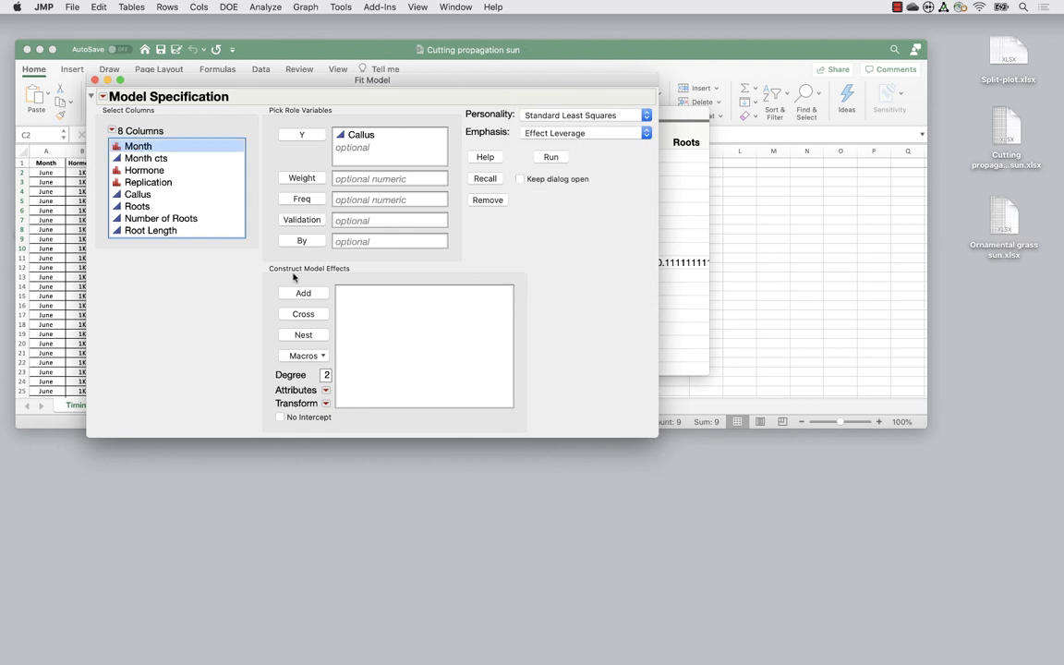
click(303, 293)
click(162, 171)
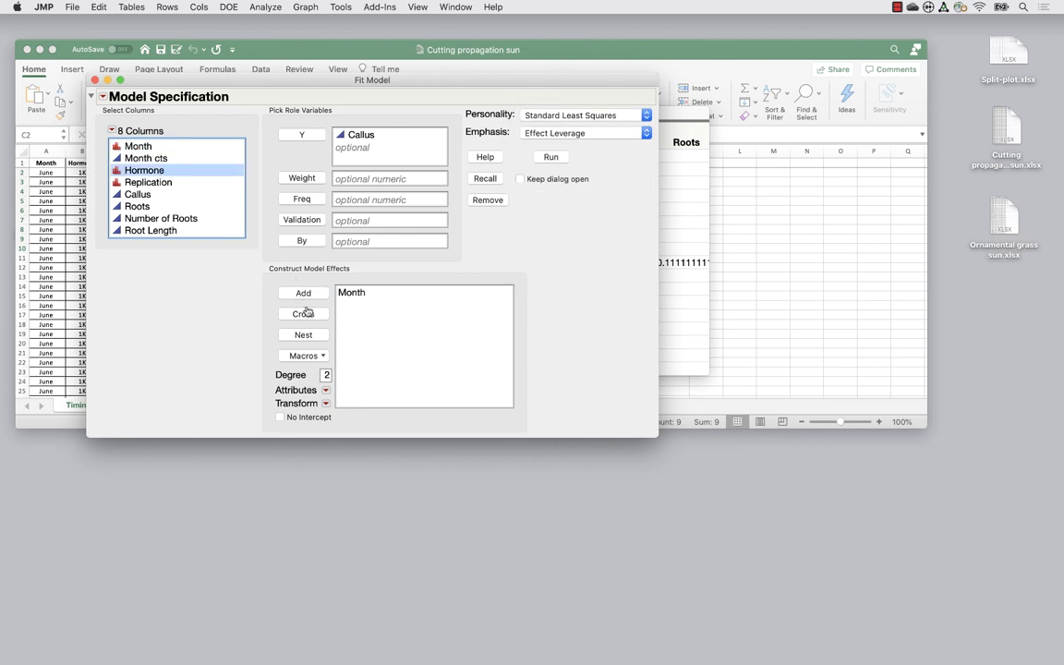
click(303, 293)
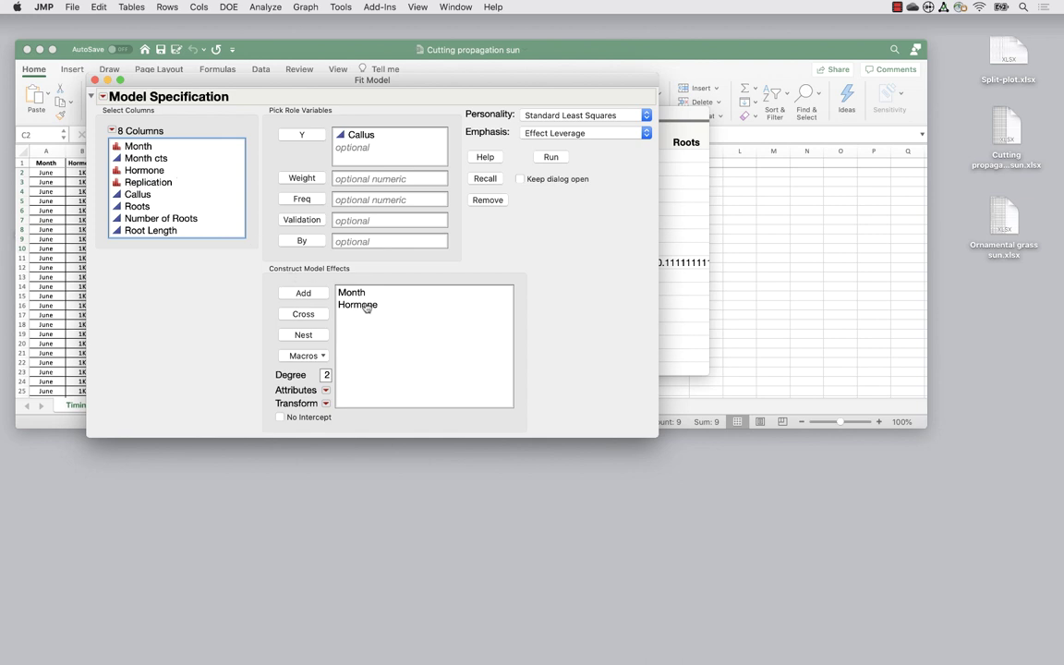
click(360, 296)
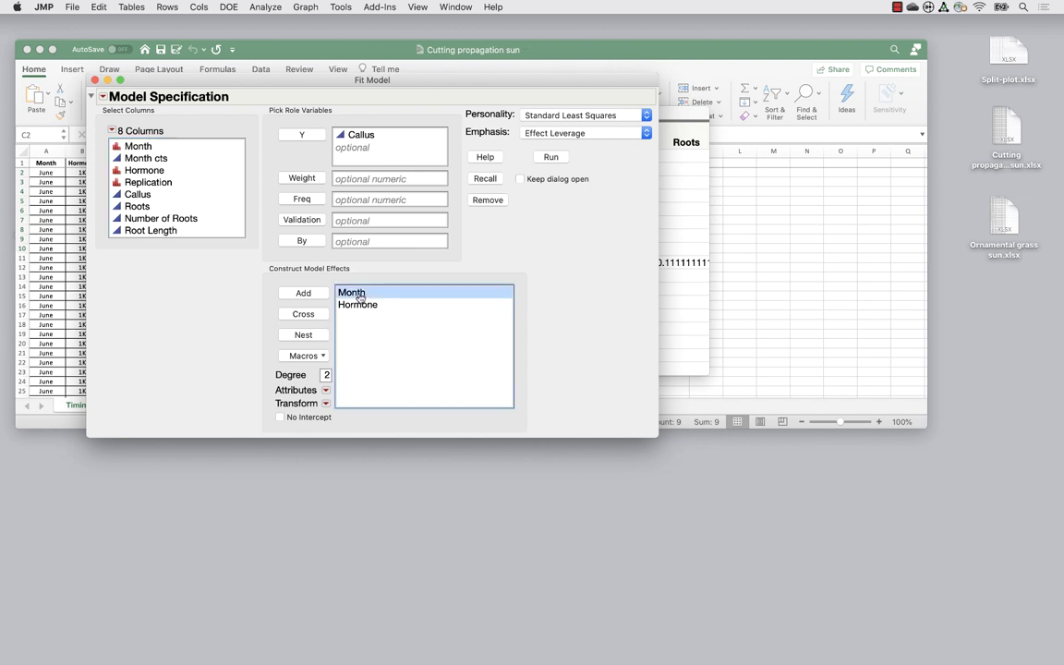
click(154, 171)
click(300, 313)
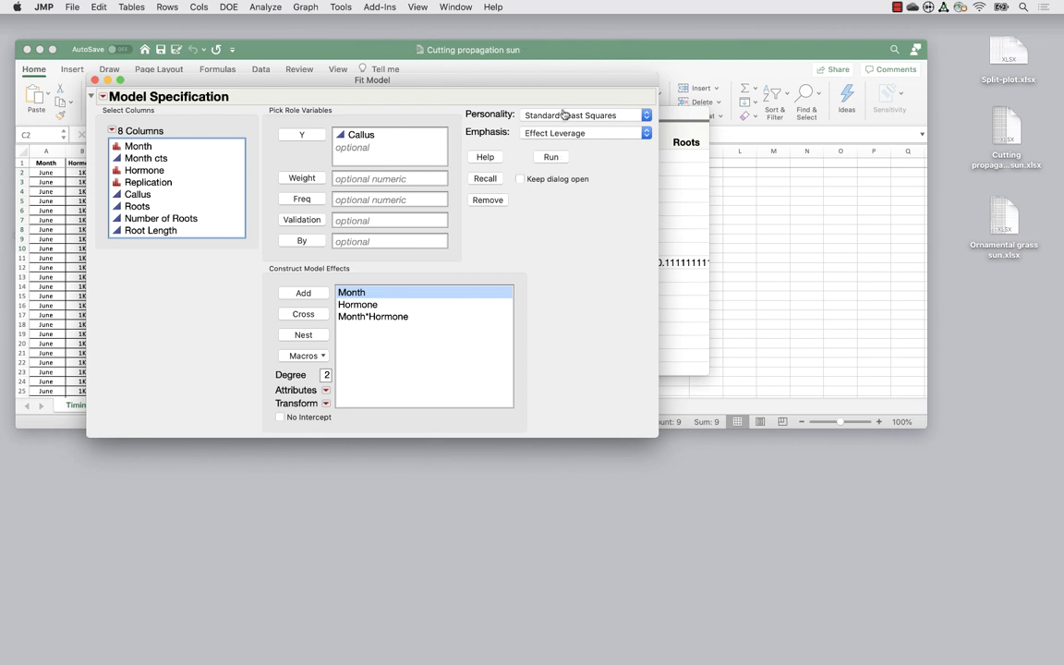
click(552, 158)
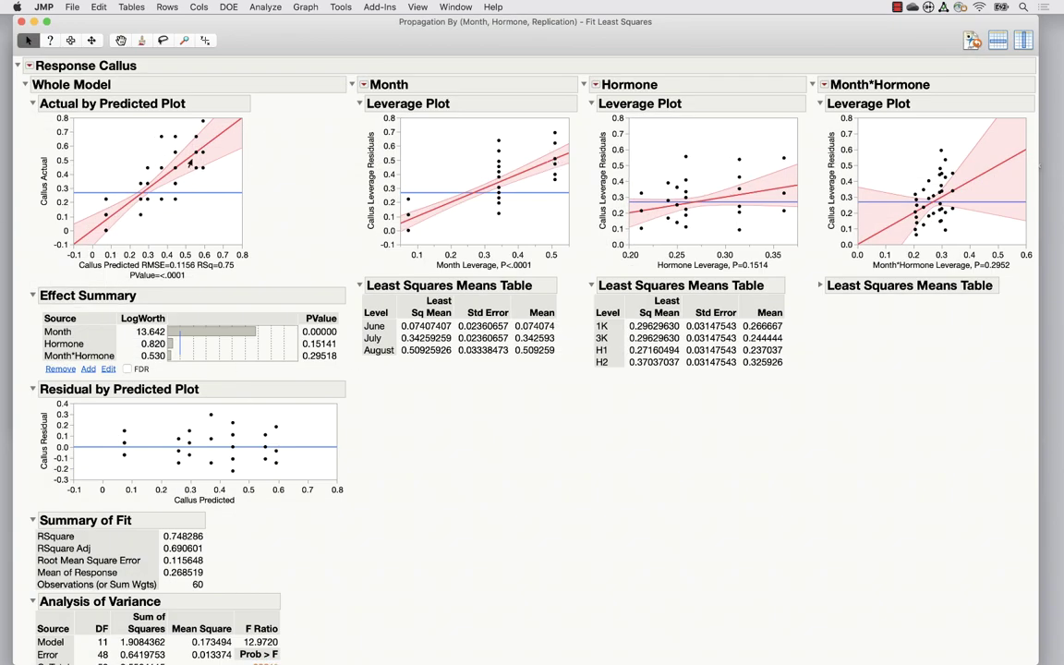
Review the Callus fit report and add an LSMeans Student's t comparison for Month
scroll(340, 419, down, 2)
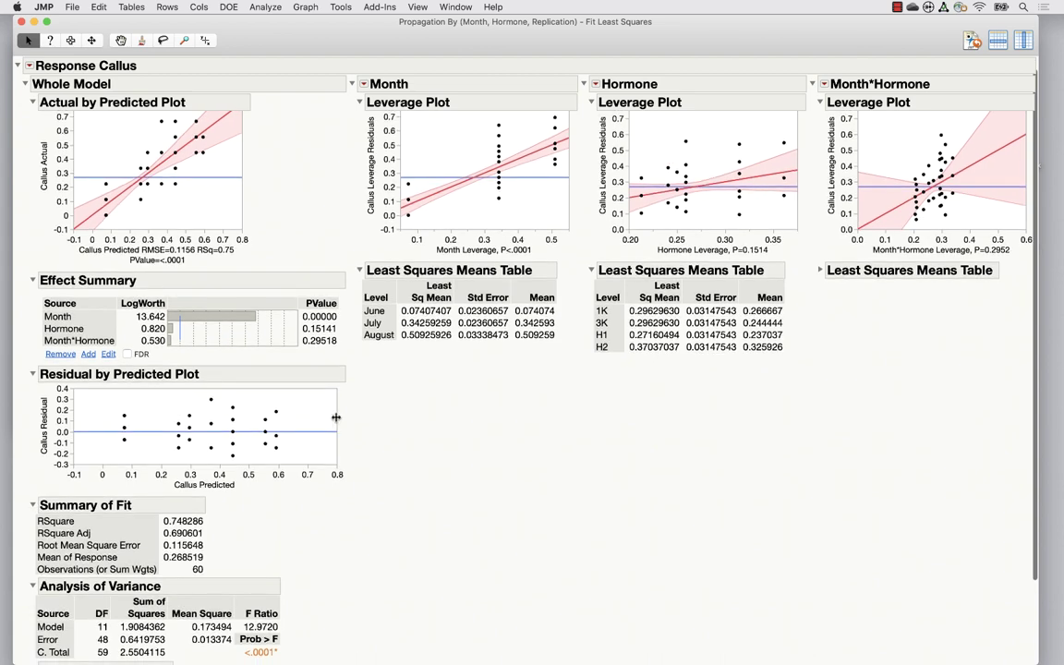
scroll(340, 419, down, 5)
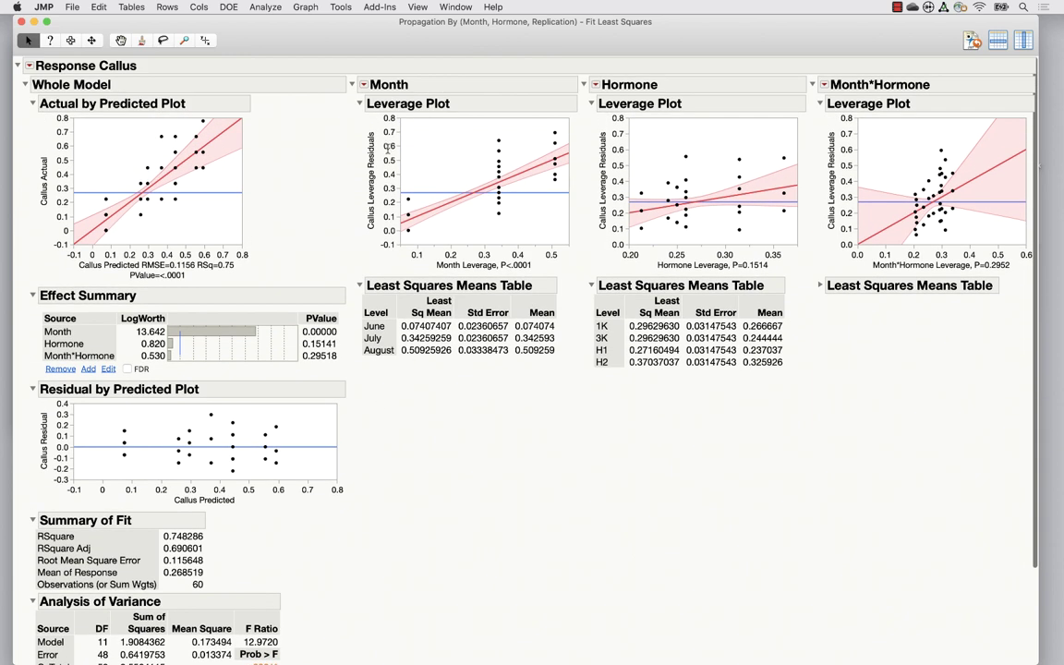
click(364, 85)
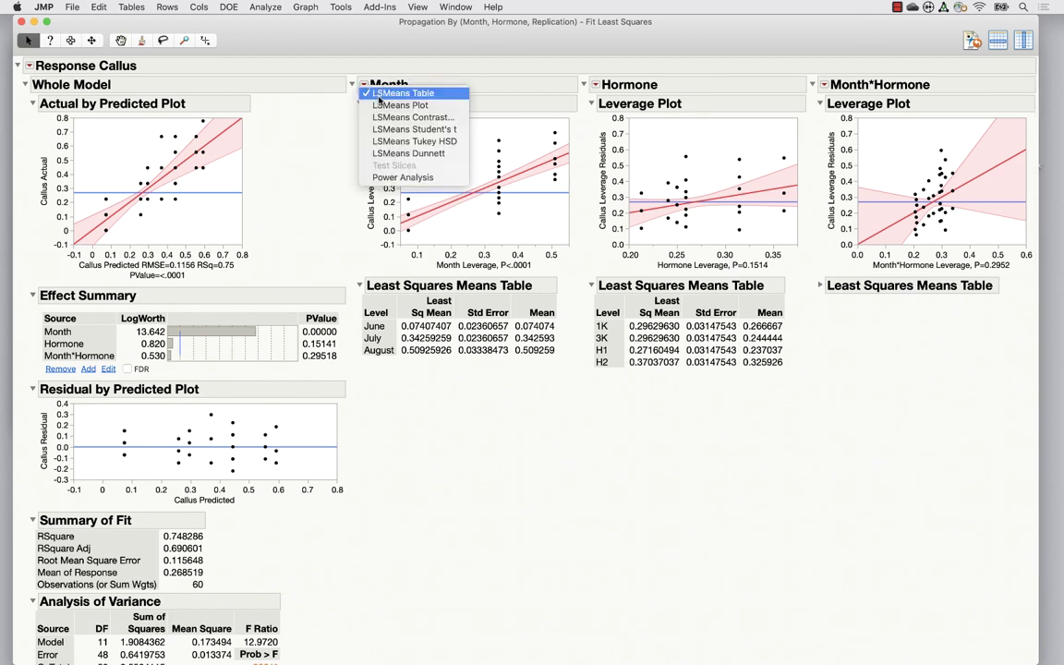
click(412, 135)
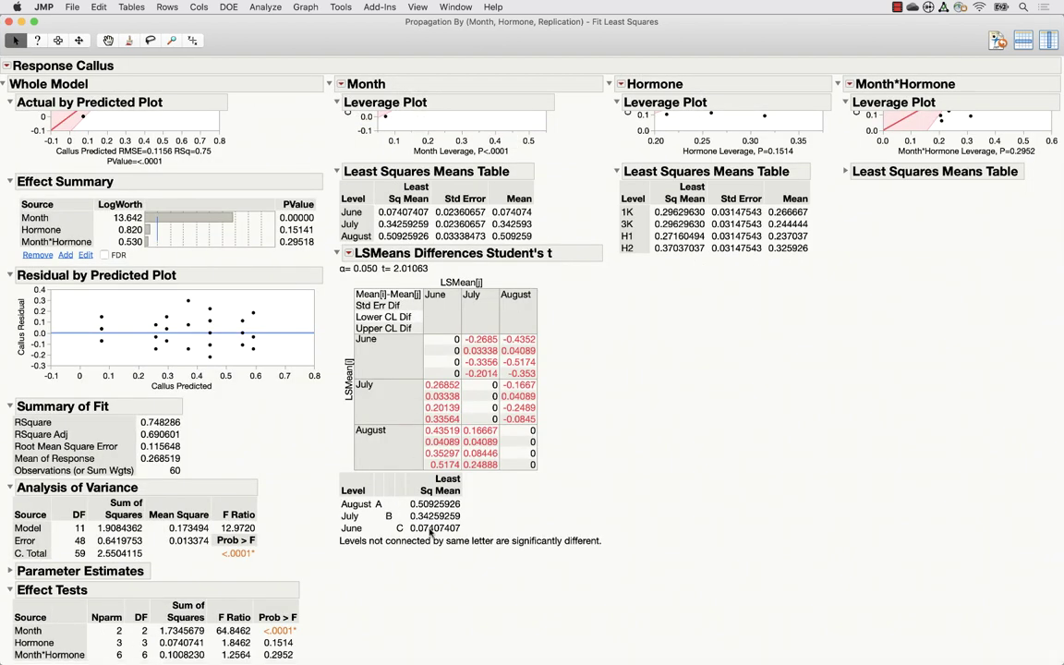
Run Test Slices on the Month*Hormone interaction effect
scroll(611, 386, up, 1)
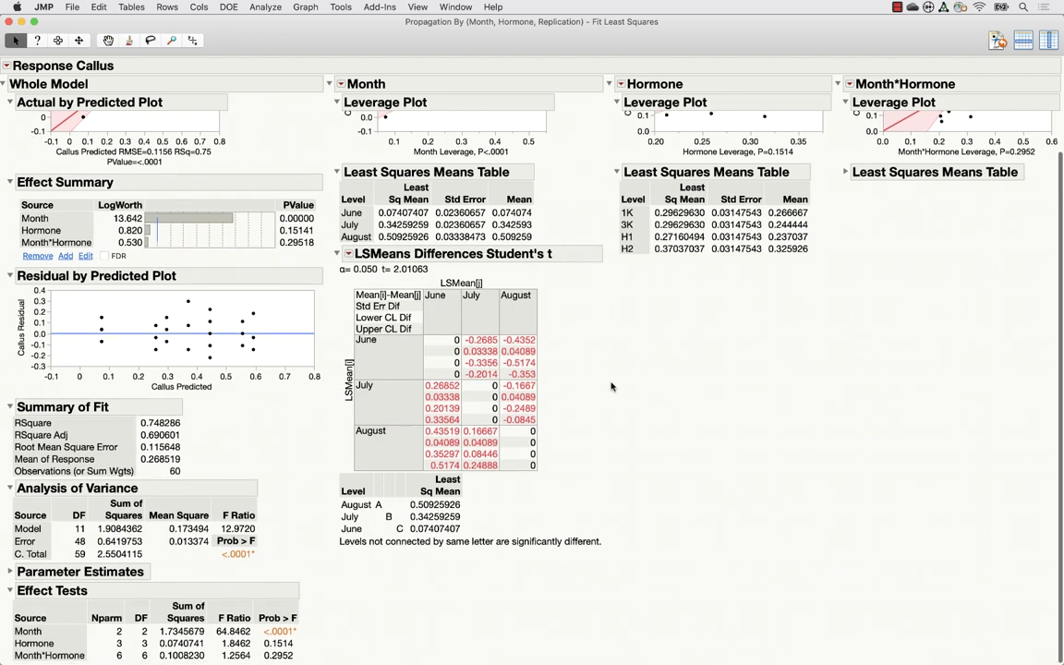
scroll(612, 385, up, 5)
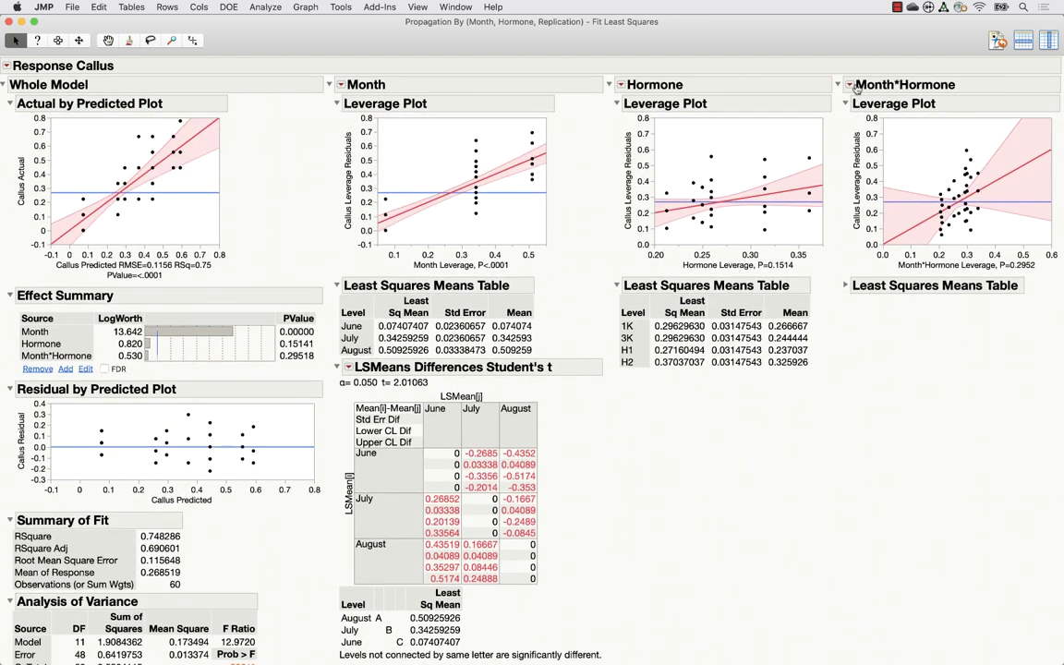
click(849, 84)
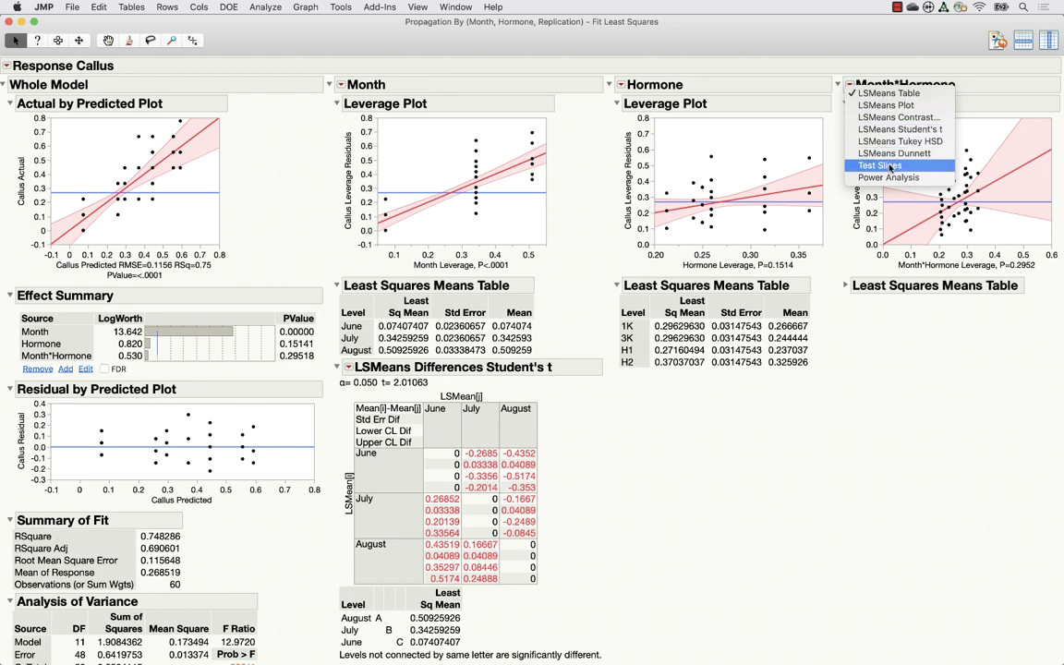
click(889, 166)
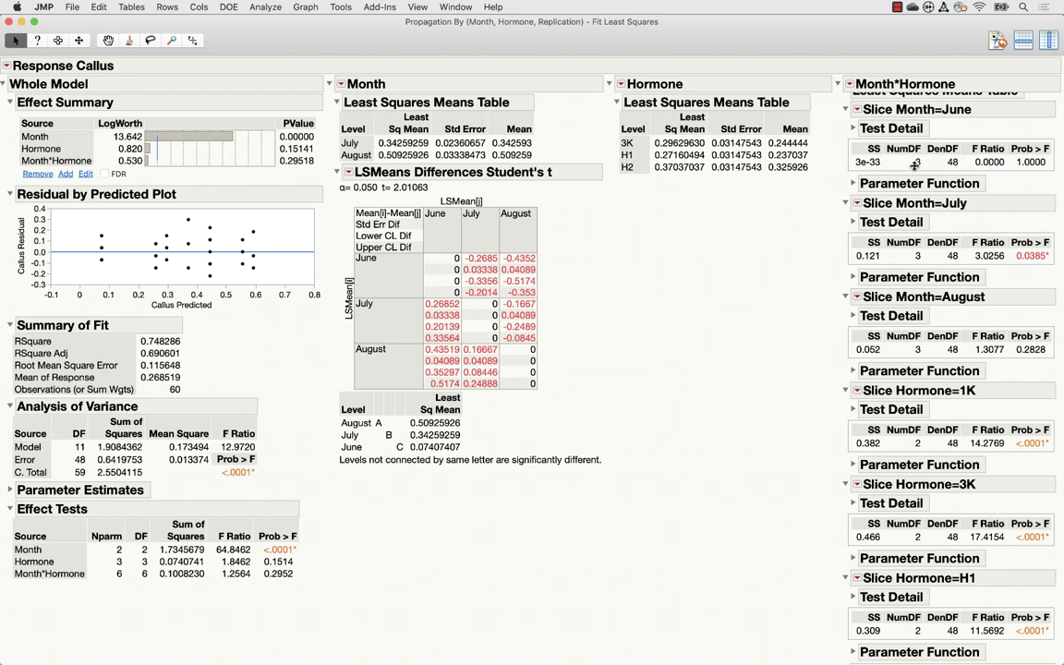
Inspect the test detail of the June slice, collapse it, and look through the remaining slice tests
click(856, 128)
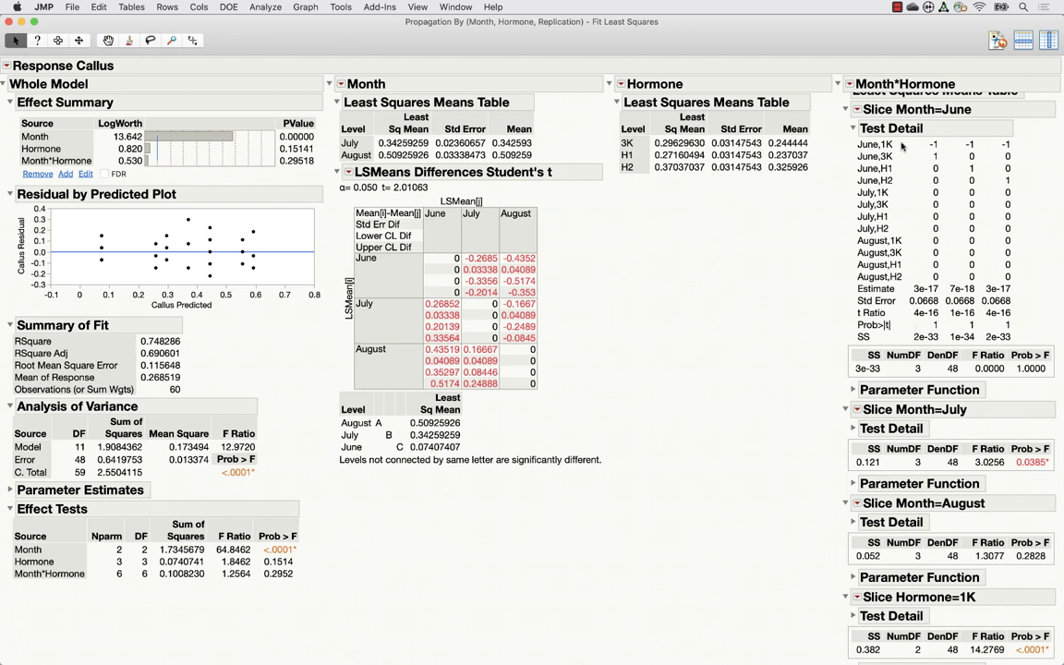
click(856, 130)
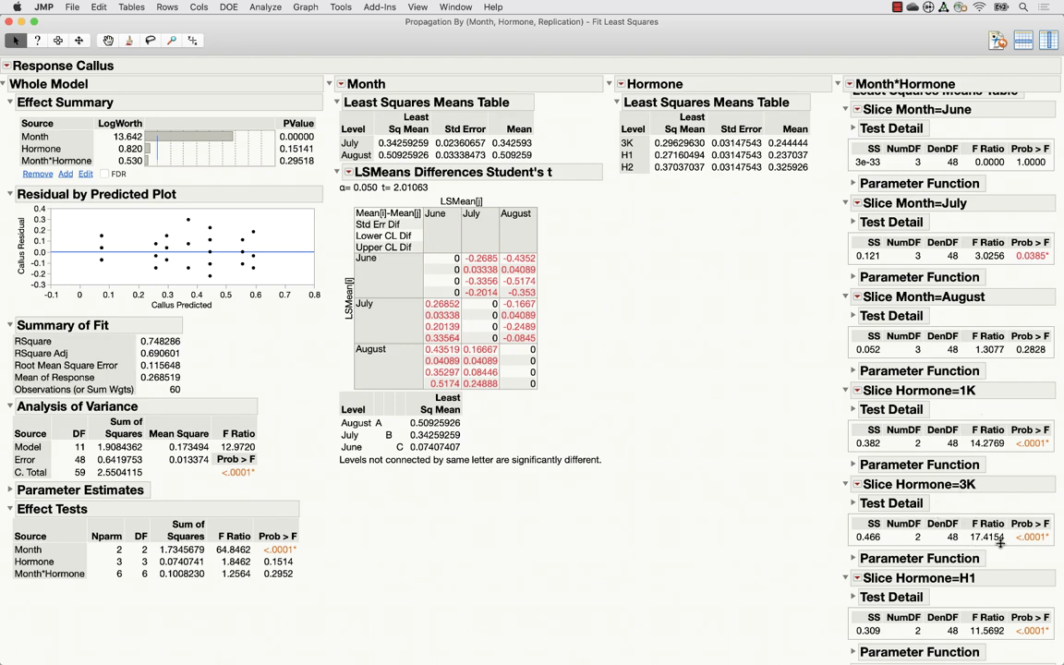
scroll(994, 538, down, 5)
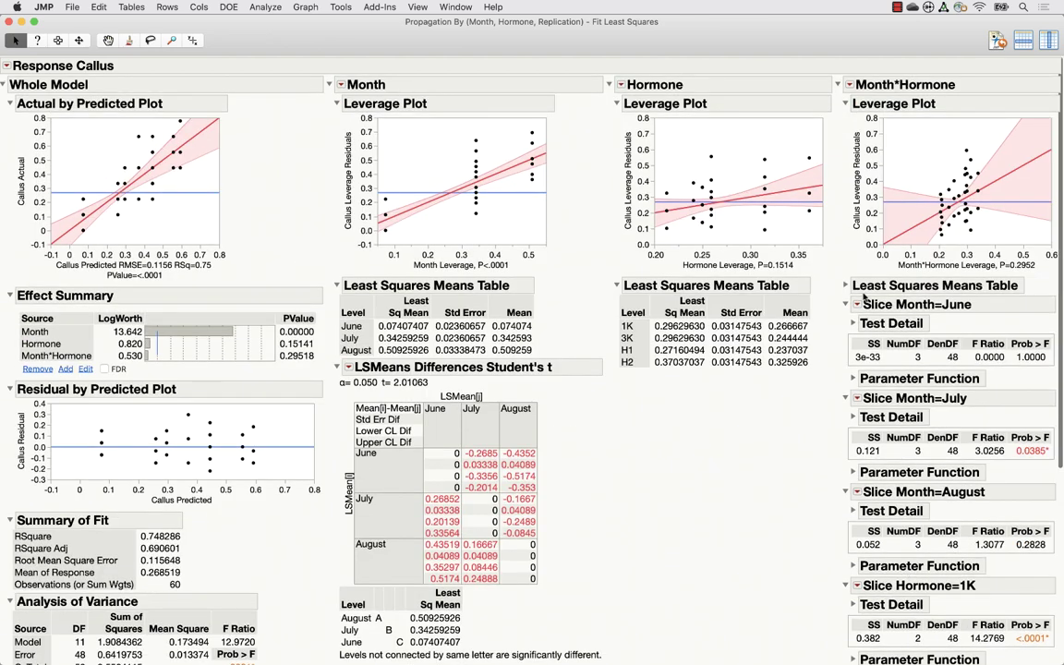
Expand the Month*Hormone least squares means table and create an interaction LSMeans plot with Hormone as the overlay term
click(845, 286)
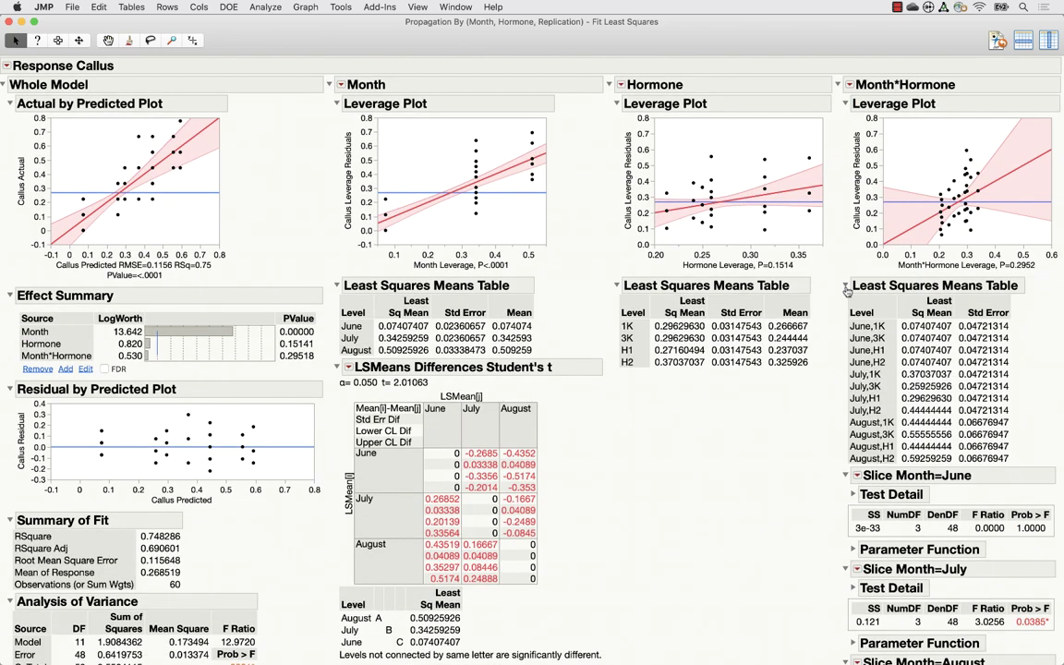
click(850, 84)
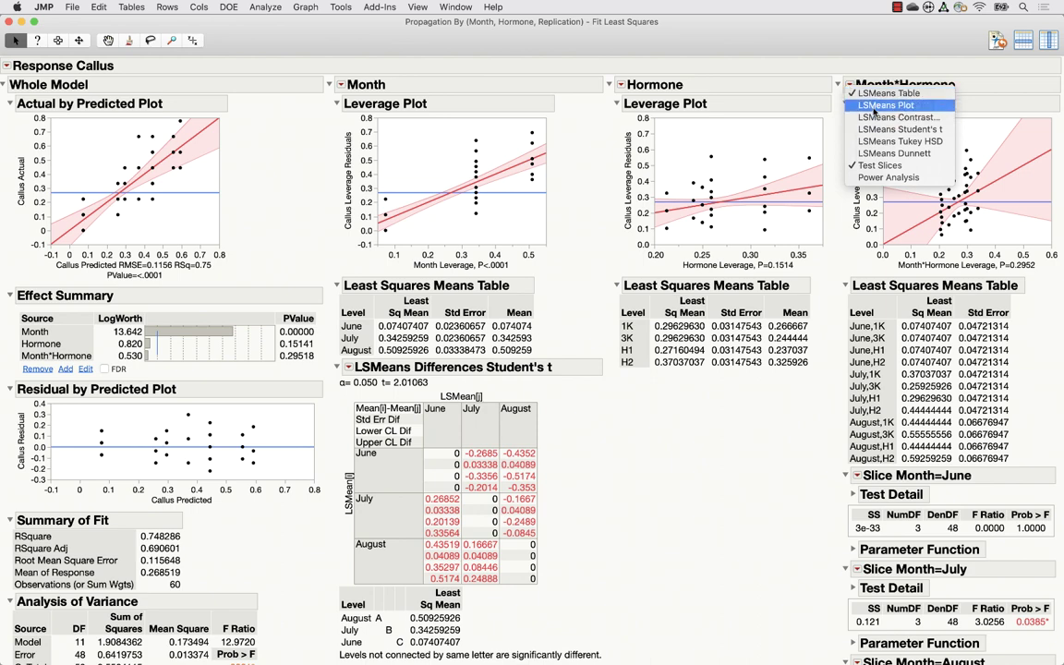
click(885, 106)
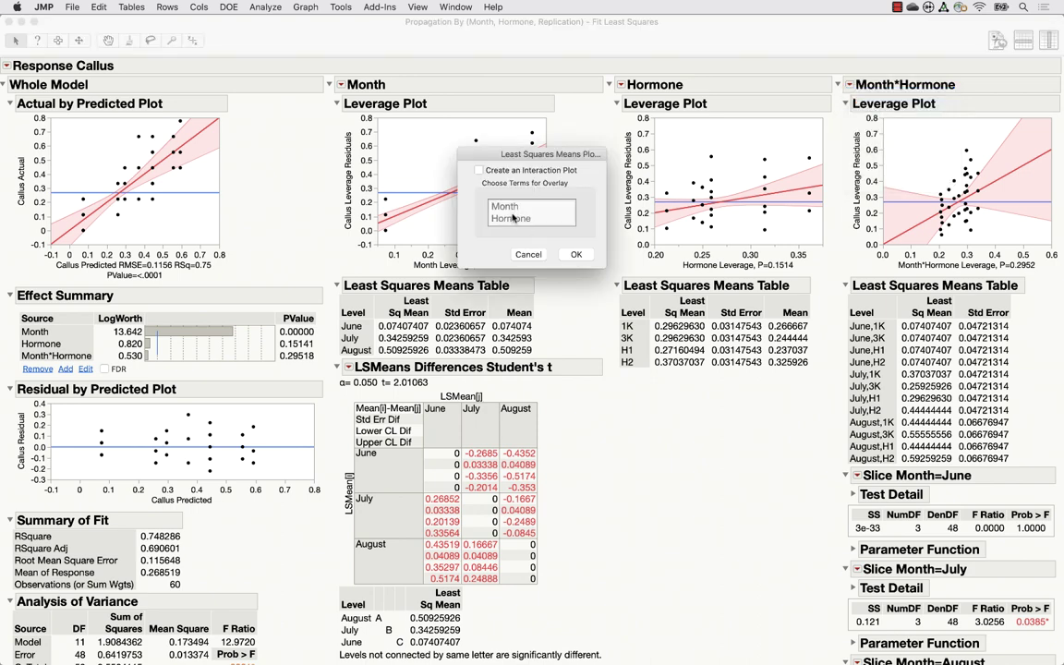
click(478, 170)
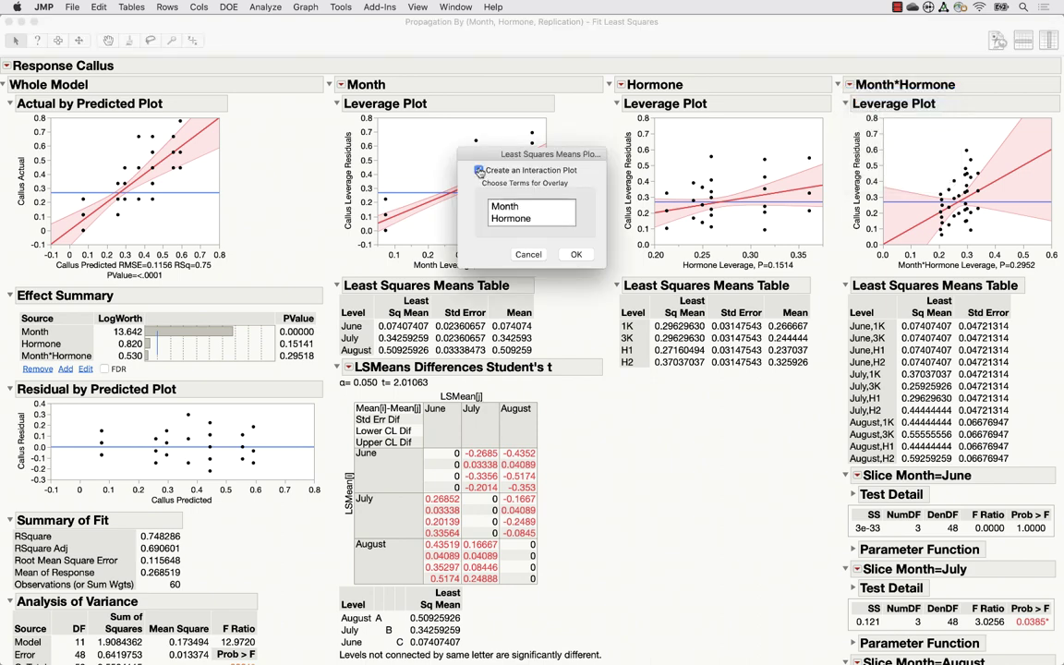
click(508, 219)
click(574, 255)
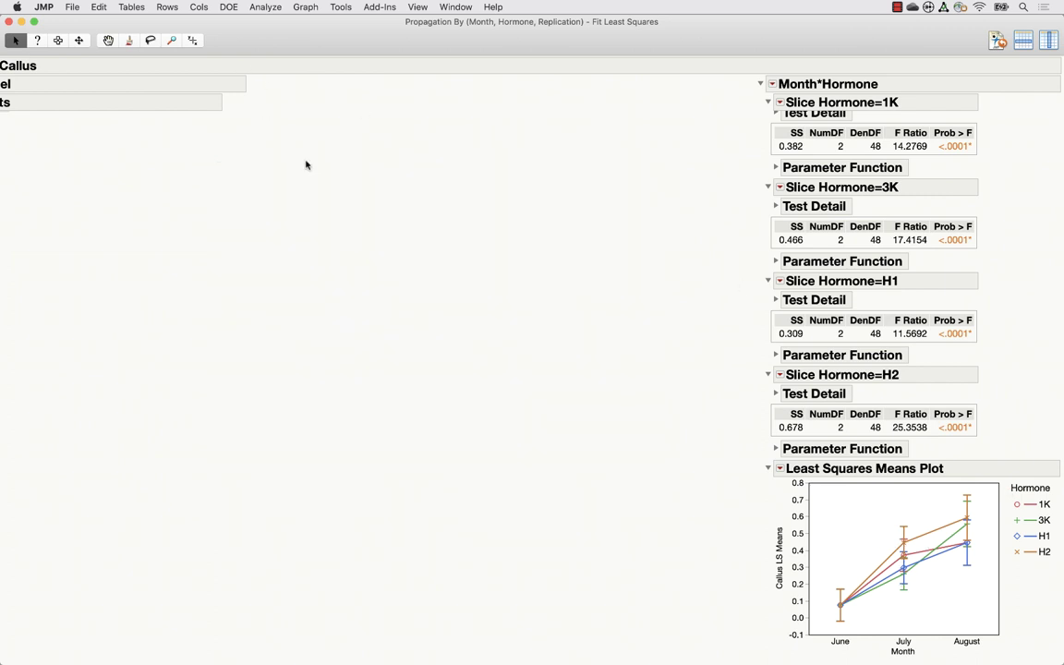
Return to the start of the Callus fit report and close it
scroll(306, 165, left, 5)
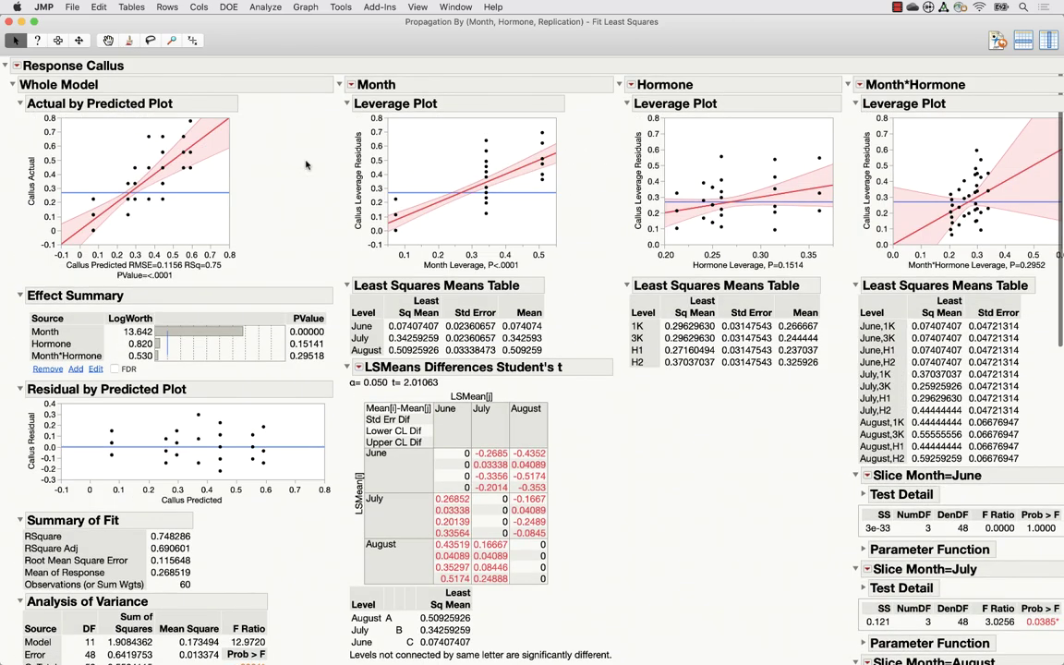
click(11, 21)
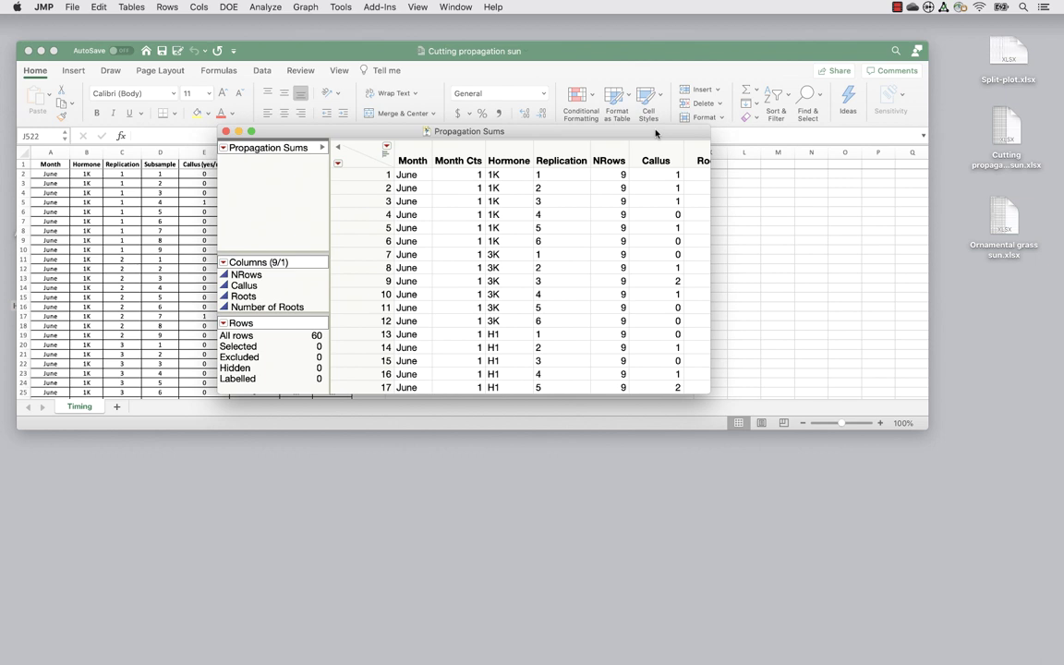
Examine the Replication, NRows and Callus columns of the Propagation Sums table
drag(571, 137, 578, 138)
click(572, 159)
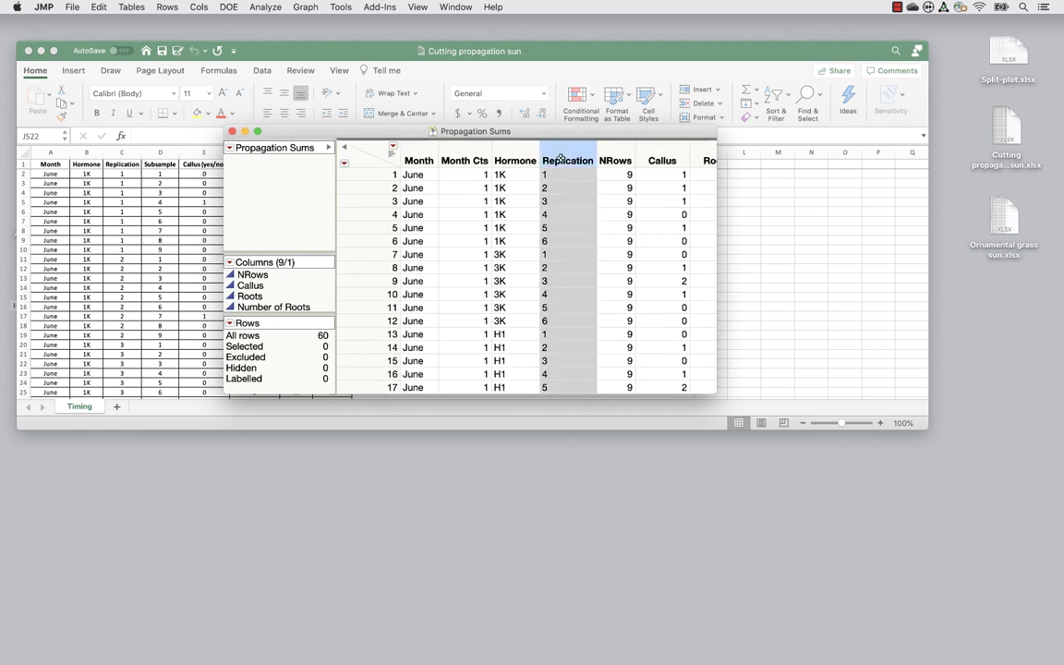
click(617, 159)
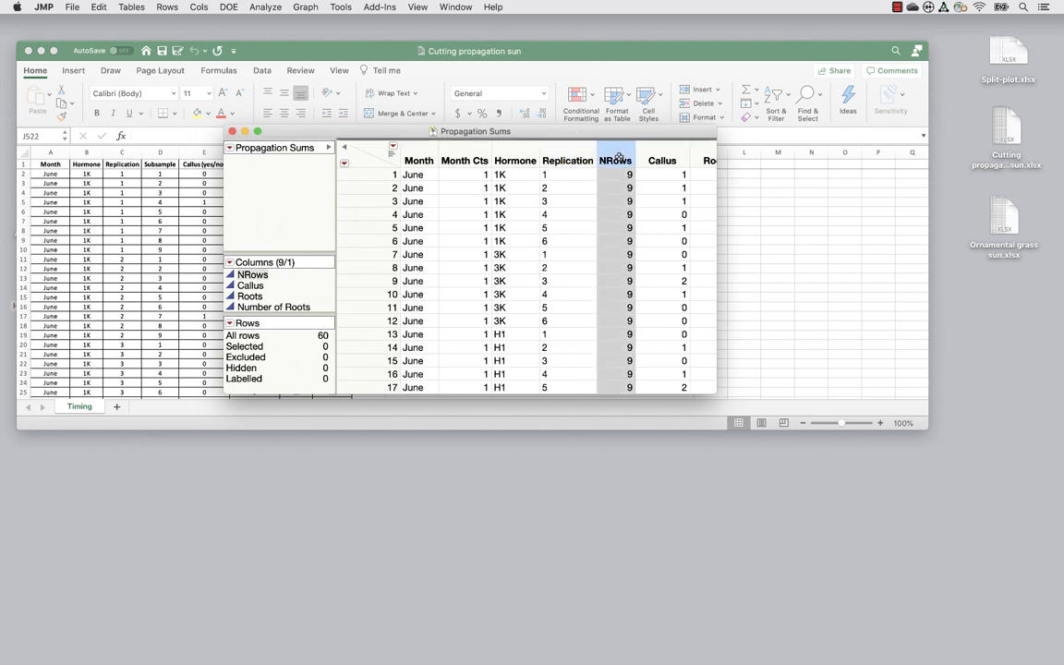
click(582, 158)
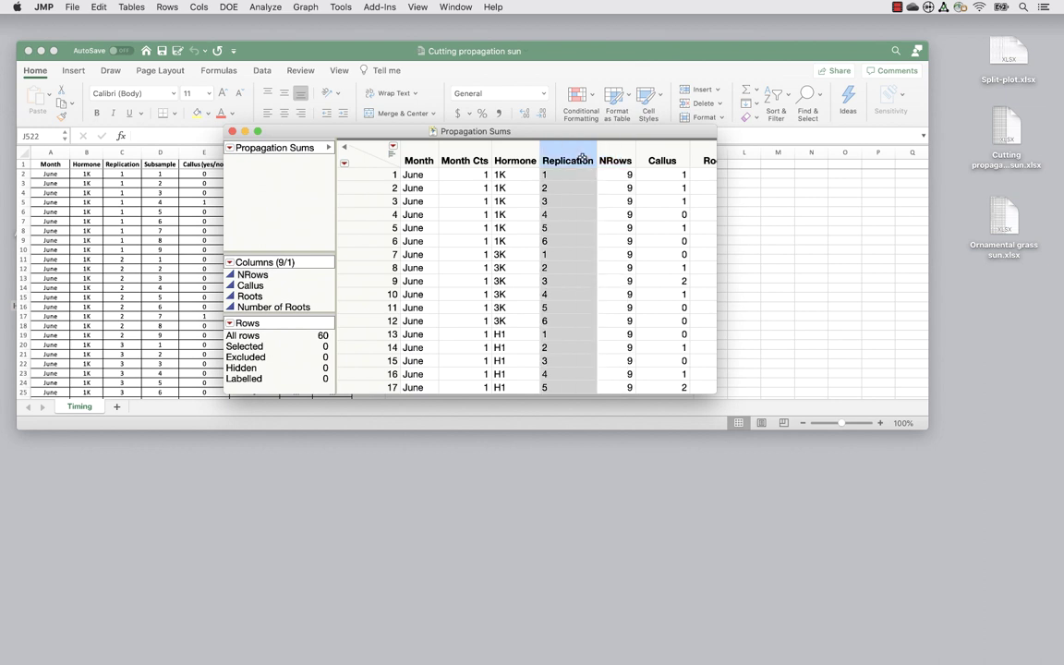
click(677, 158)
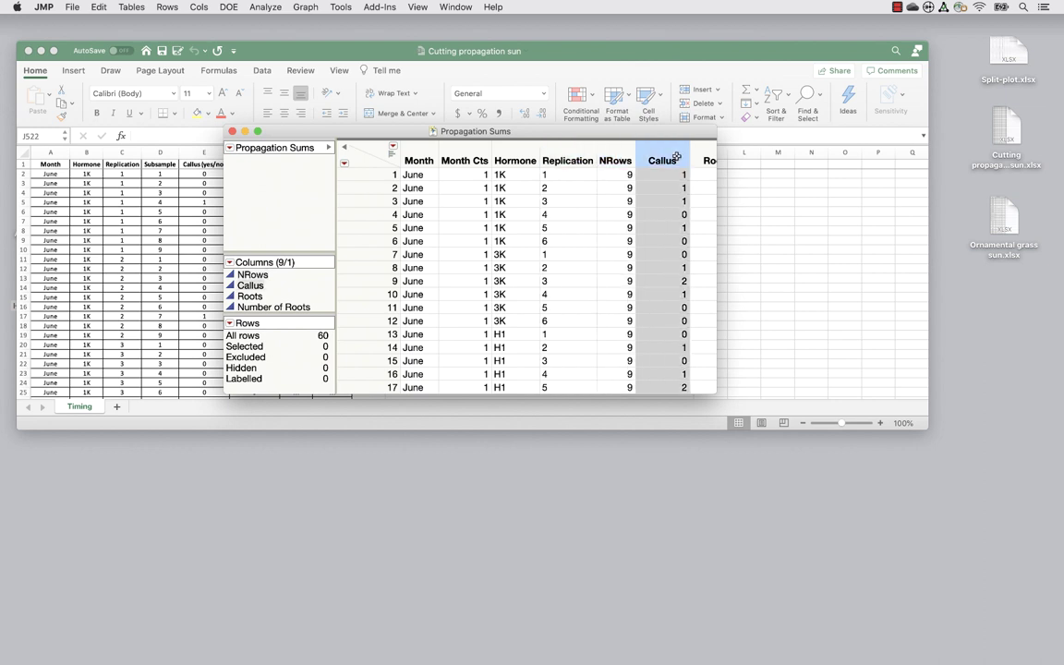
Compare the NRows, Callus and Roots columns of the Propagation Sums table
click(615, 161)
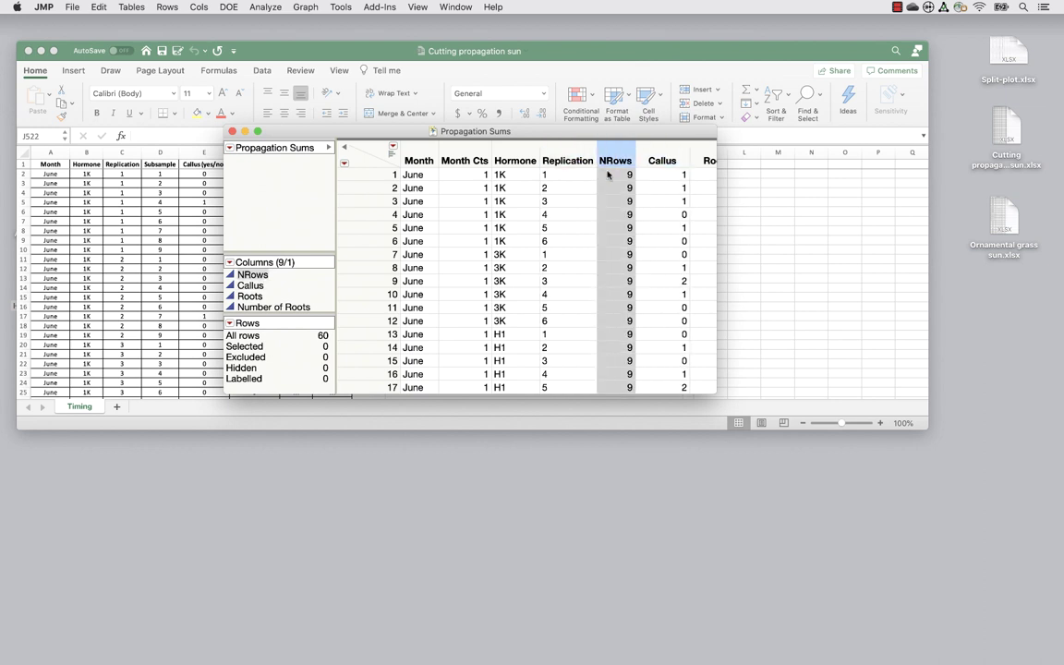
click(666, 157)
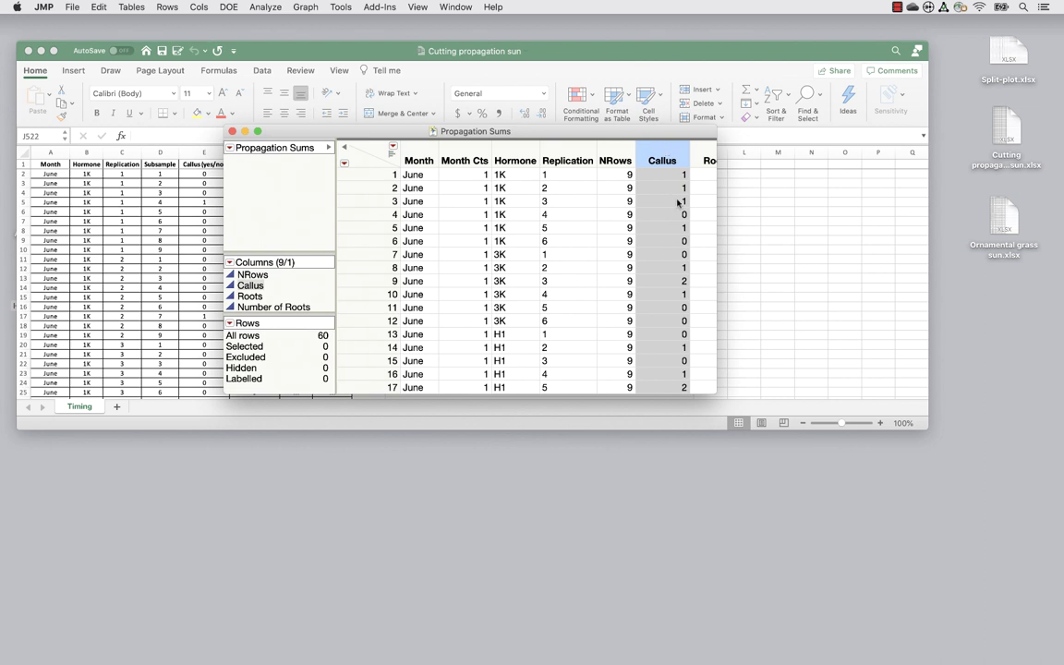
scroll(679, 204, right, 3)
click(629, 158)
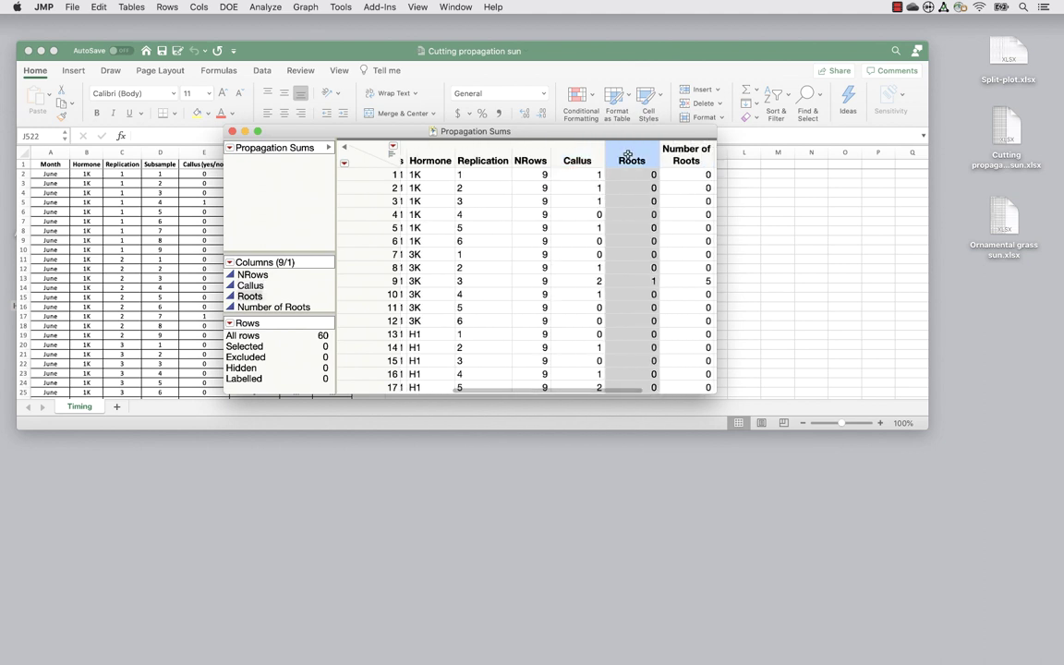
click(529, 157)
click(577, 159)
click(533, 157)
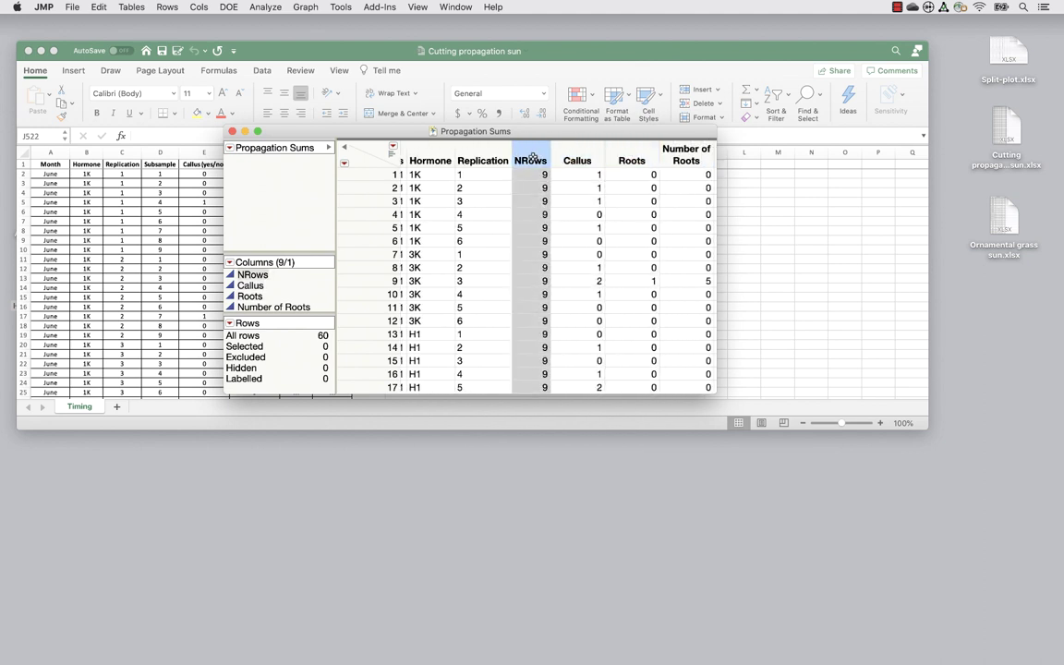
scroll(492, 219, left, 3)
Open a Fit Model specification for the Propagation Sums table and assign Callus followed by NRows as the Y variables
click(262, 6)
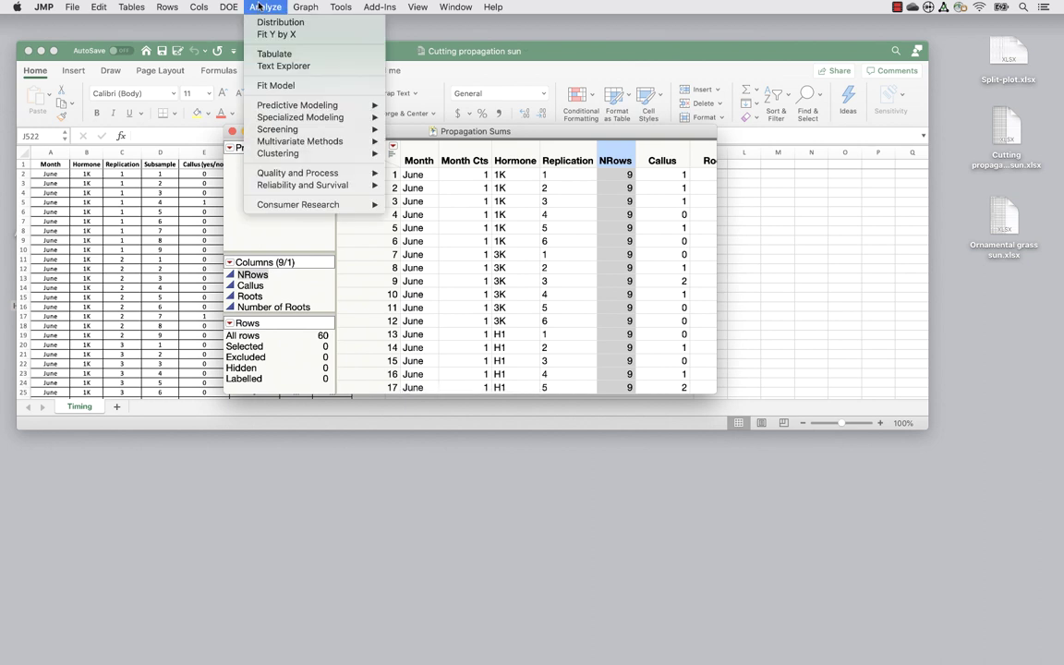
click(291, 86)
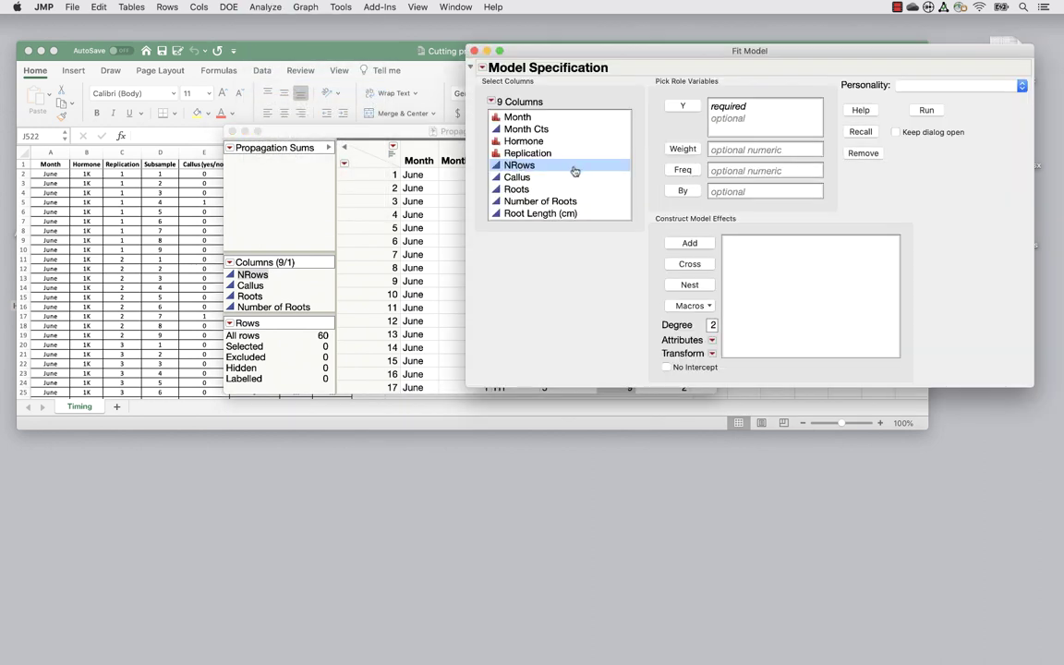
click(519, 178)
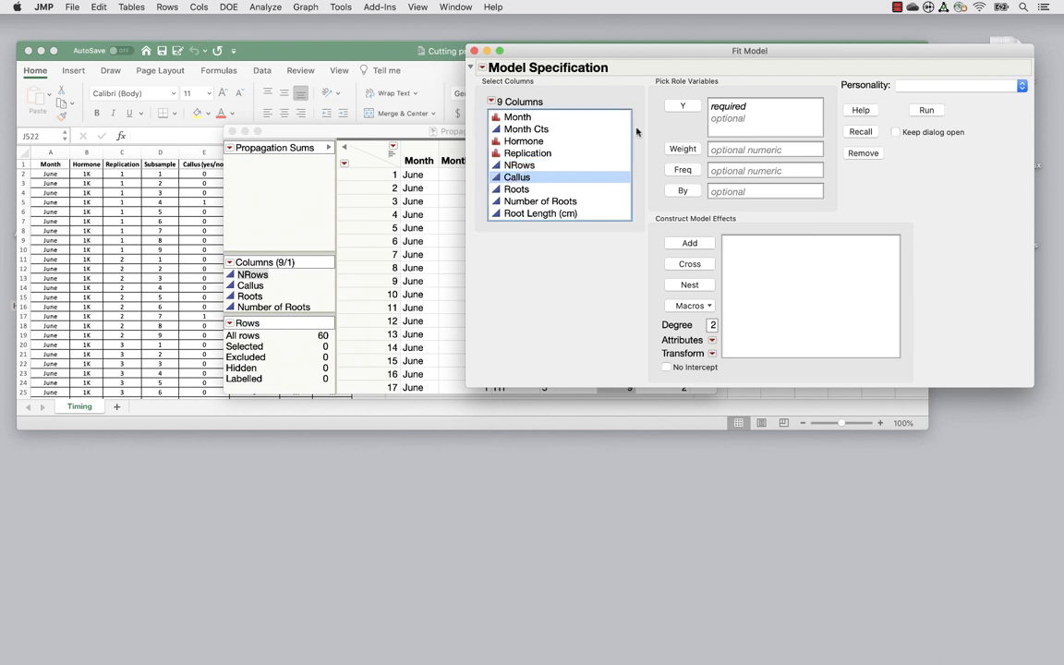
click(686, 107)
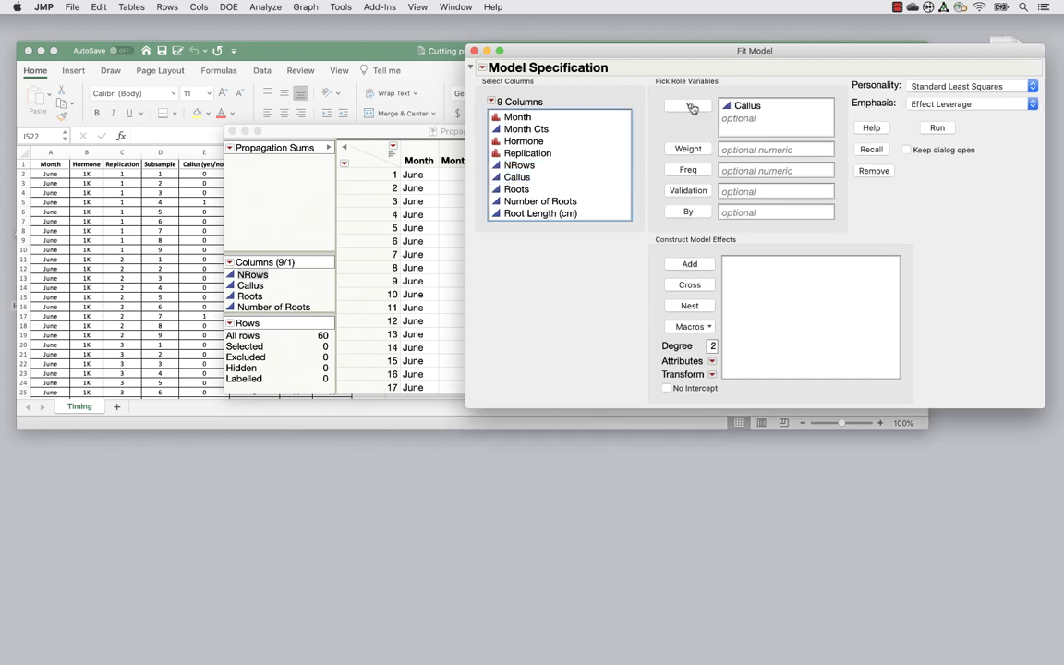
click(519, 164)
click(688, 107)
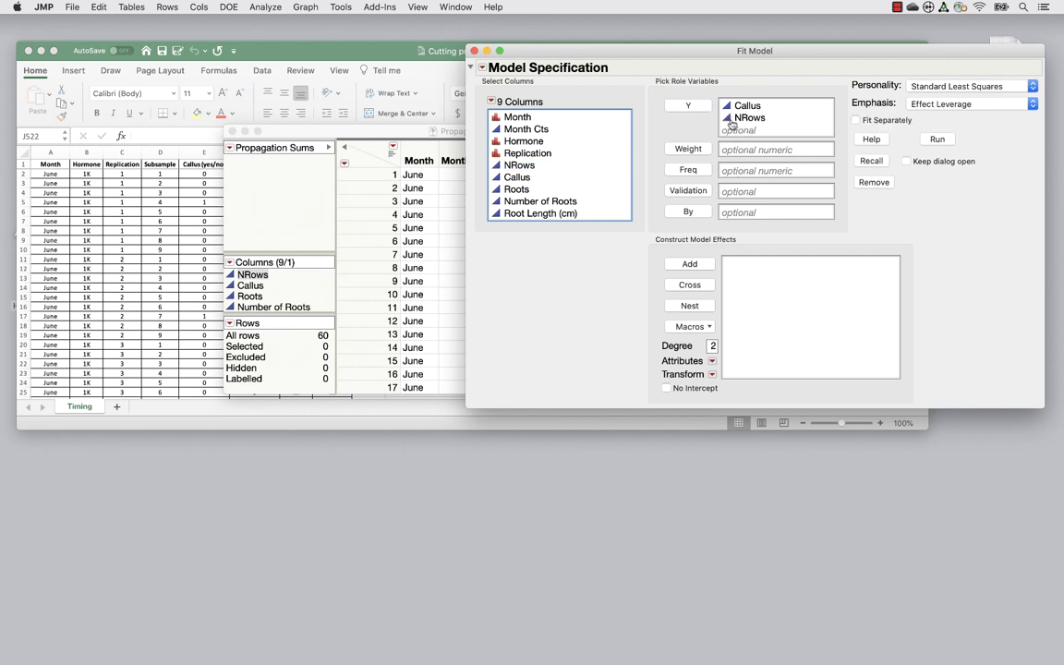
click(858, 120)
click(858, 120)
Add Month, Hormone and their Month*Hormone interaction as the model effects
click(512, 120)
drag(513, 121, 750, 286)
drag(524, 141, 772, 319)
drag(739, 274, 739, 273)
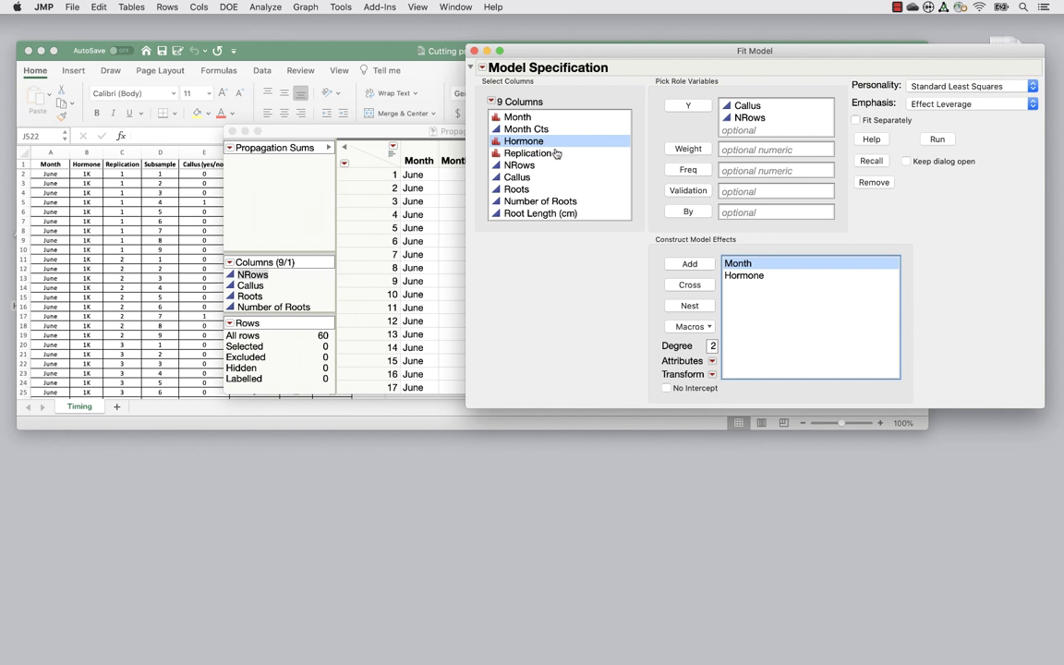
click(690, 285)
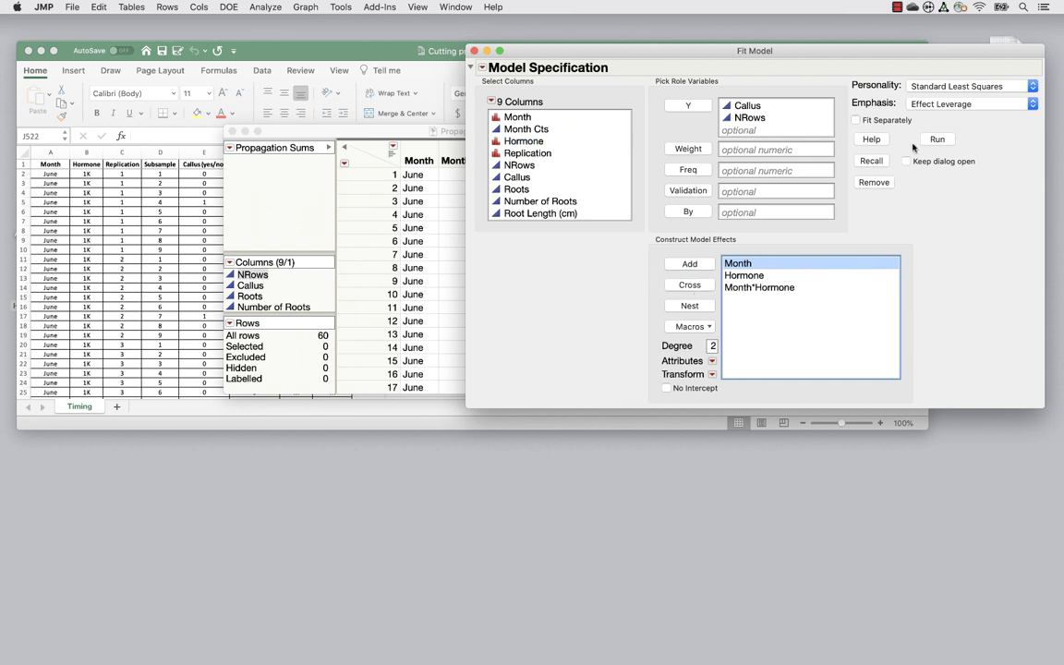
Run the model as a Generalized Linear Model with Binomial distribution, Logit link, and Overdispersion Tests and Intervals enabled
click(939, 87)
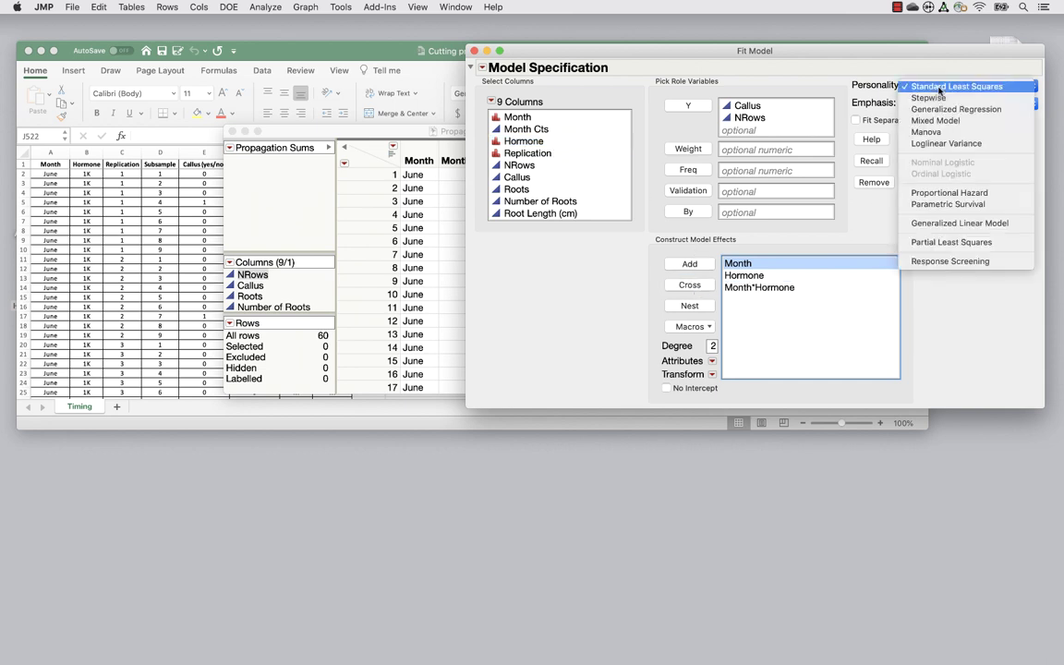
click(965, 224)
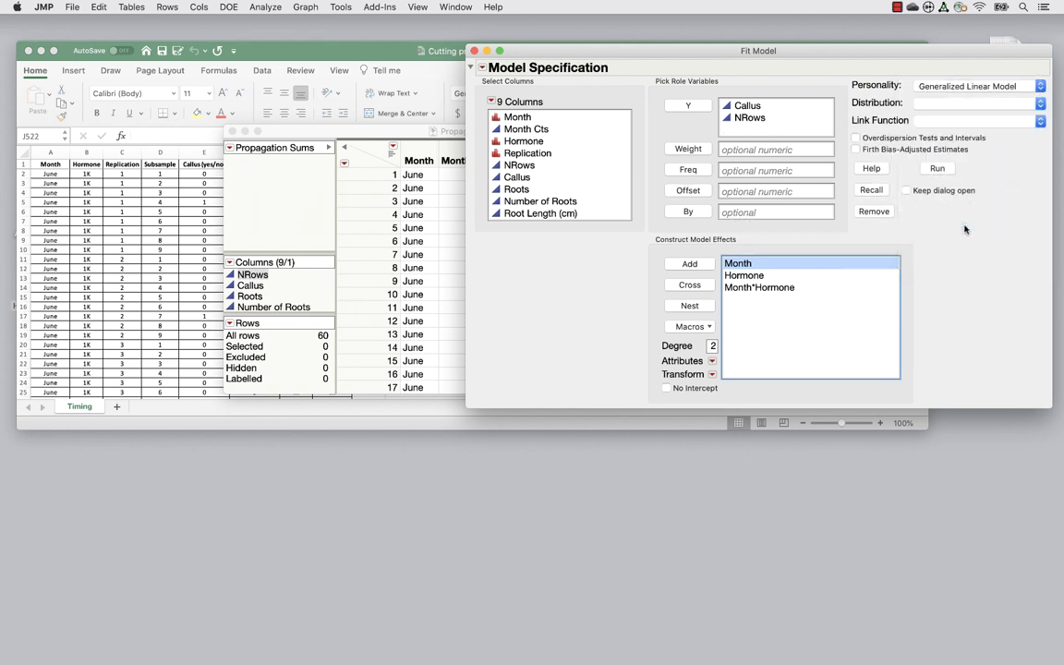
click(933, 103)
click(933, 117)
click(857, 138)
click(935, 168)
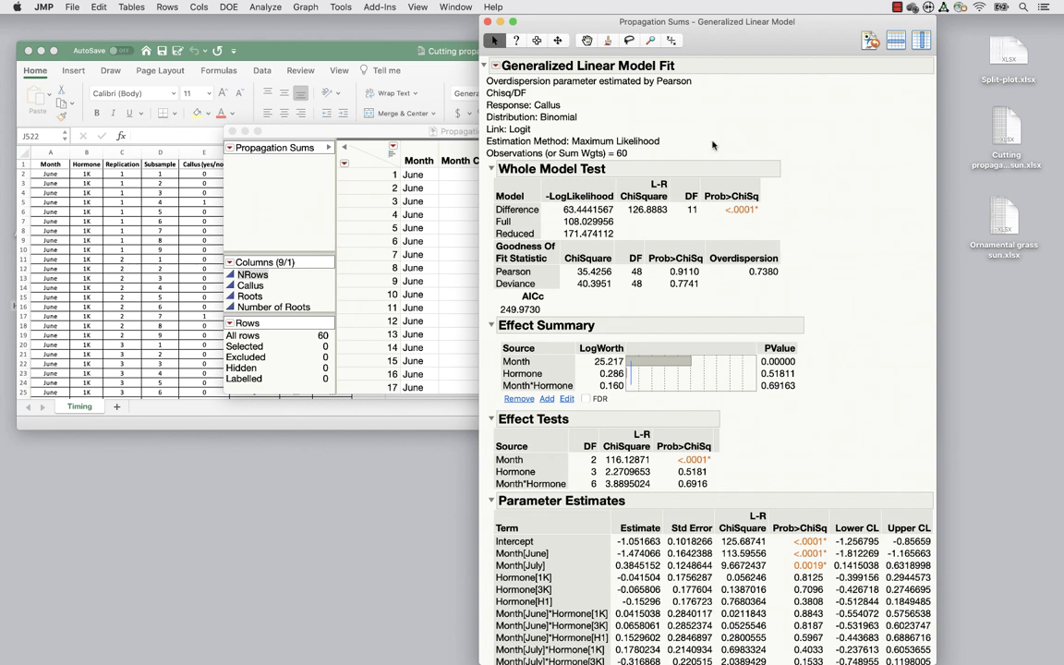
Add a Prediction Profiler to the Generalized Linear Model report and enlarge its plots
mouse_move(482, 95)
mouse_down()
mouse_move(694, 92)
mouse_move(485, 72)
mouse_move(490, 89)
mouse_move(543, 100)
mouse_up()
click(495, 66)
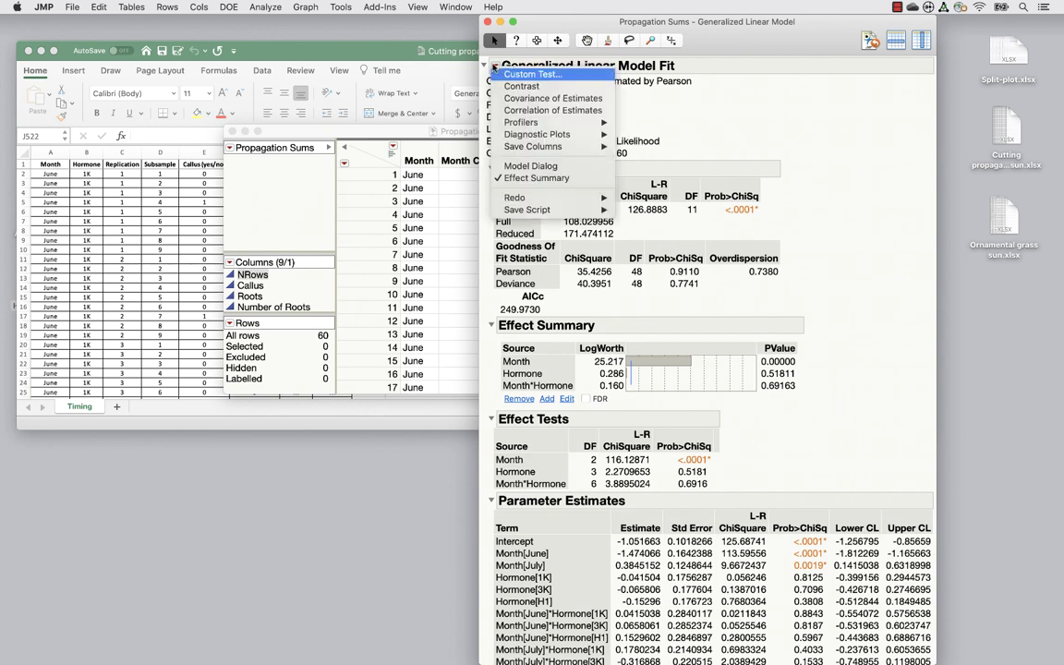
mouse_move(533, 126)
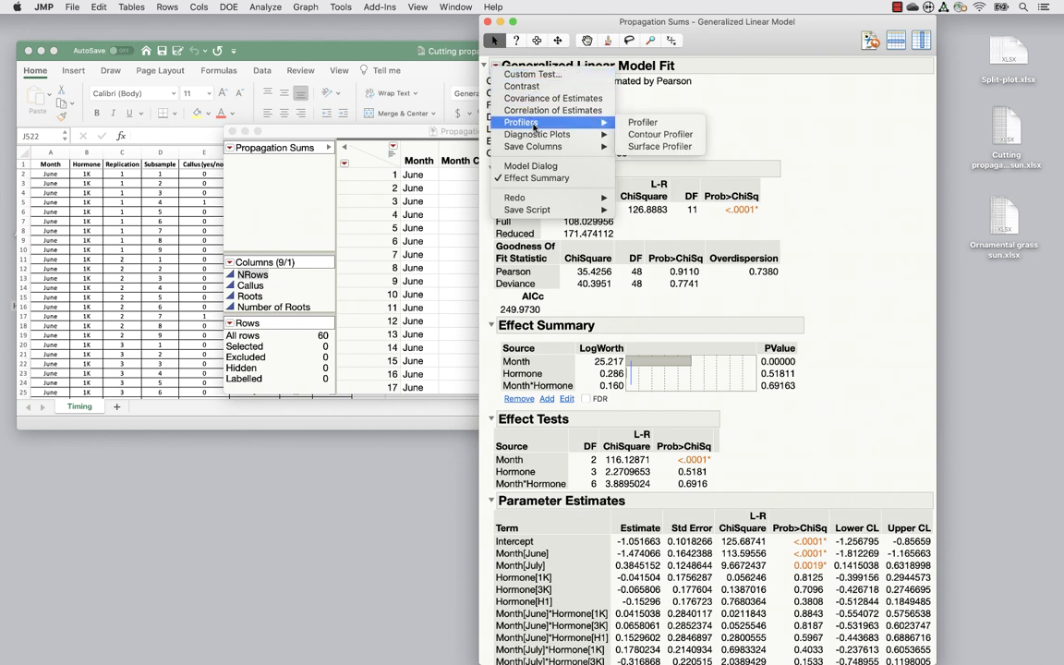
click(643, 122)
scroll(838, 414, down, 5)
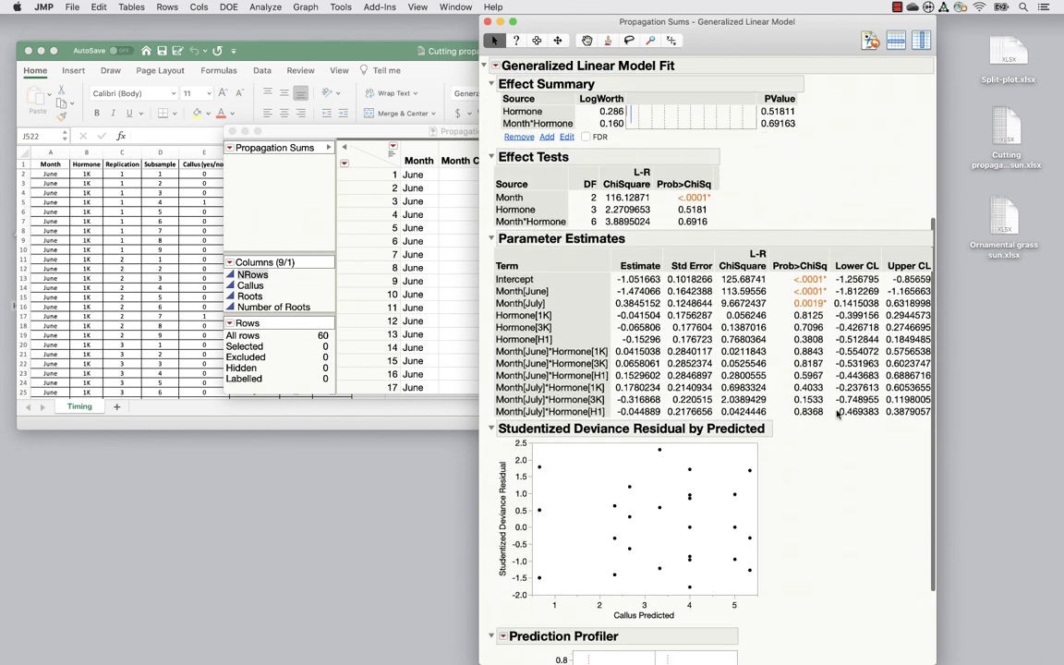
scroll(837, 415, down, 3)
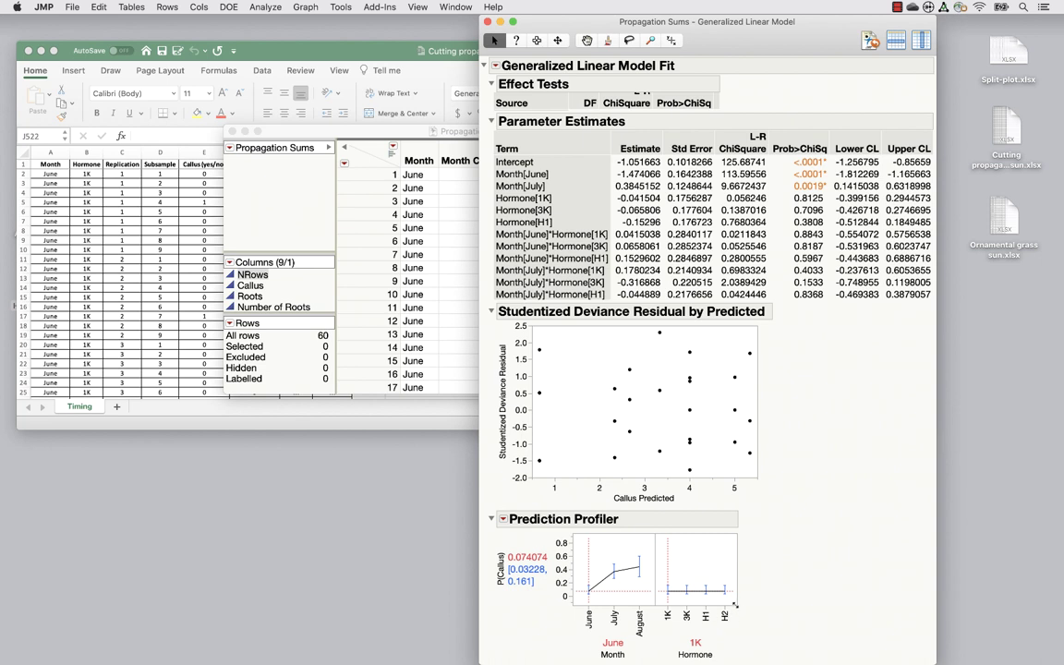
drag(735, 605, 797, 615)
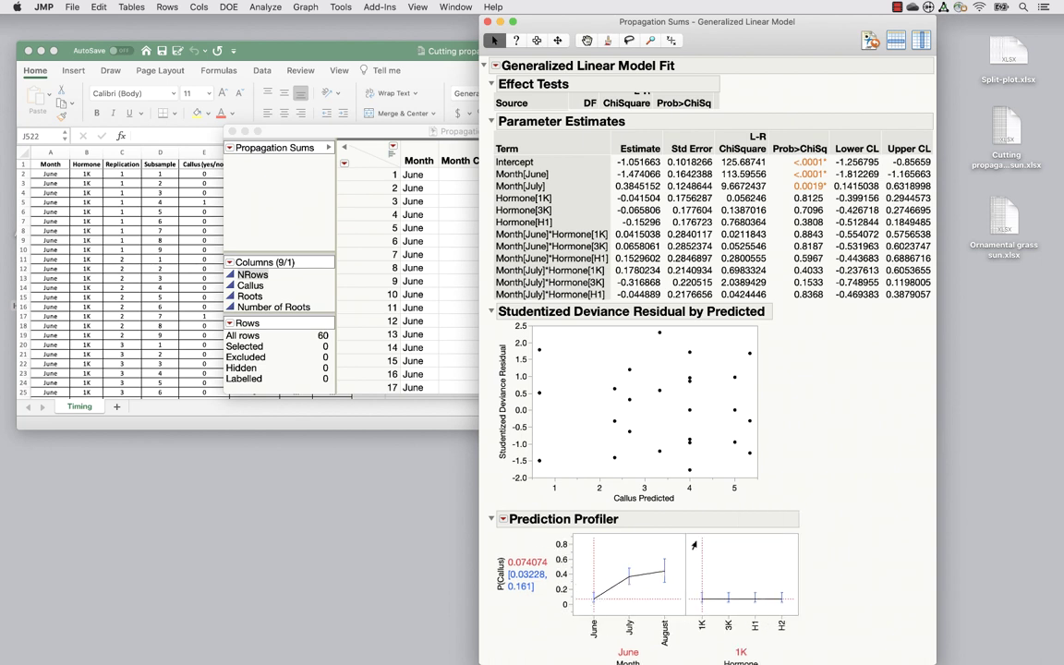
Set the profiler's Hormone to H2 and move its Month from June through July to August
drag(704, 600, 778, 600)
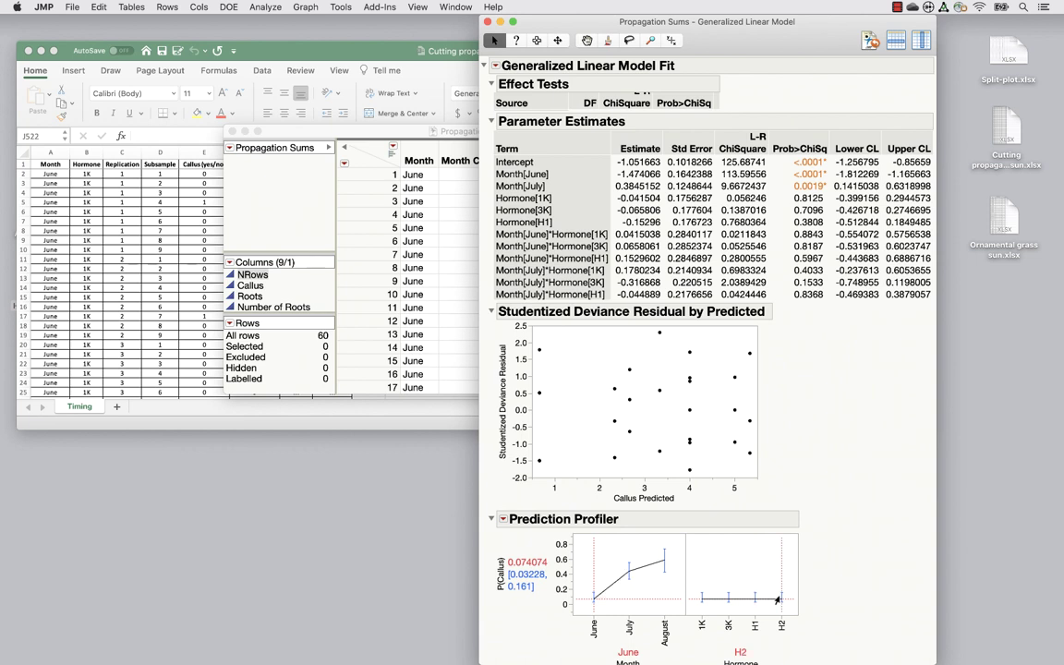
click(625, 572)
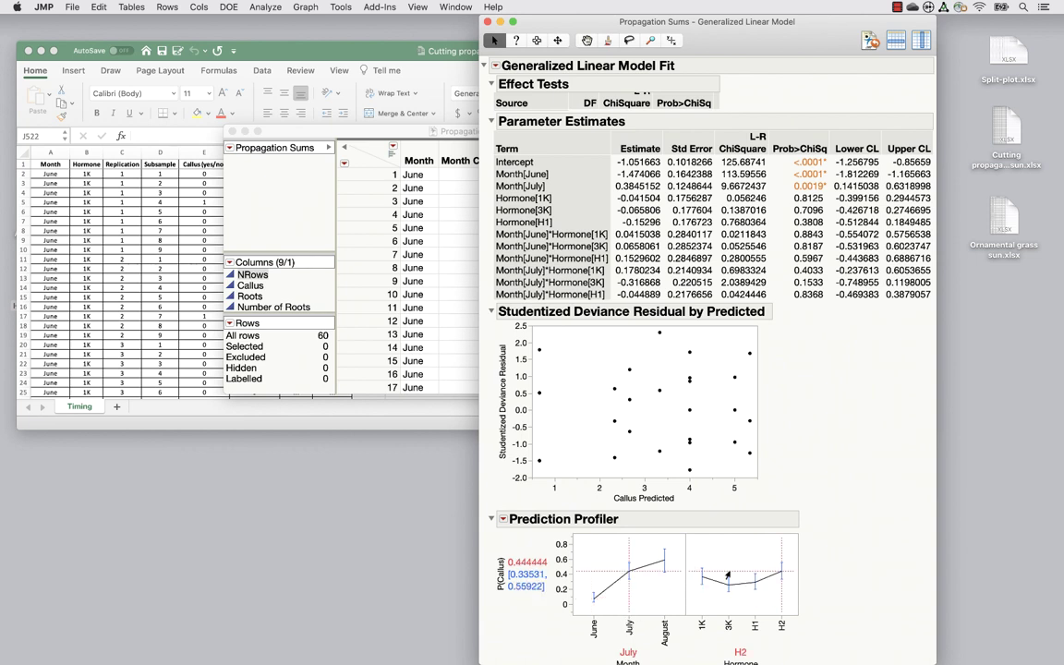
click(657, 561)
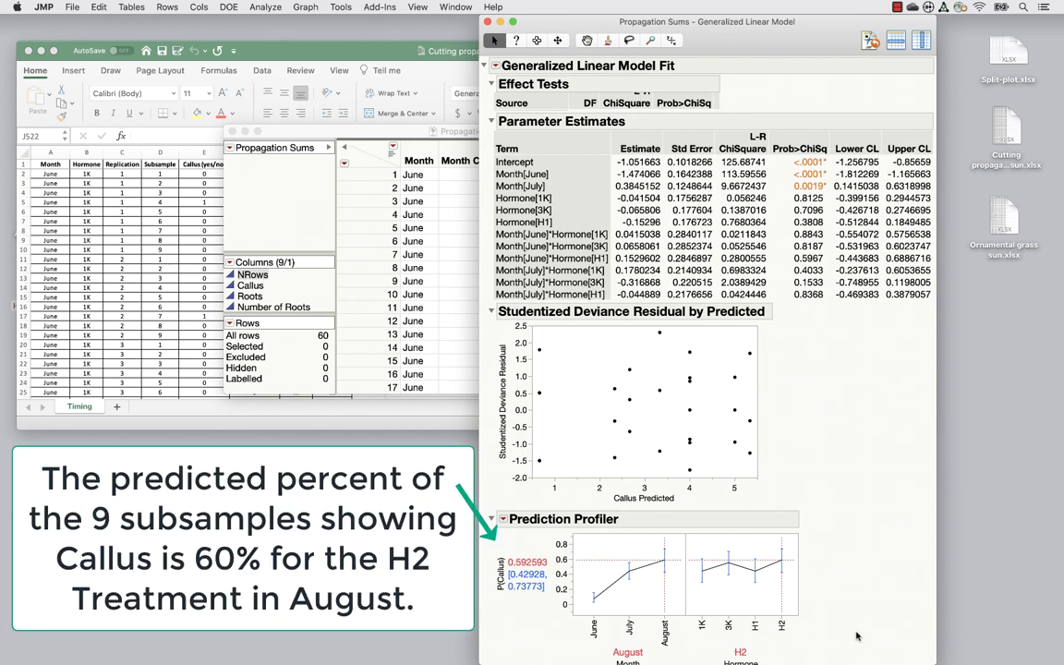
scroll(856, 635, down, 1)
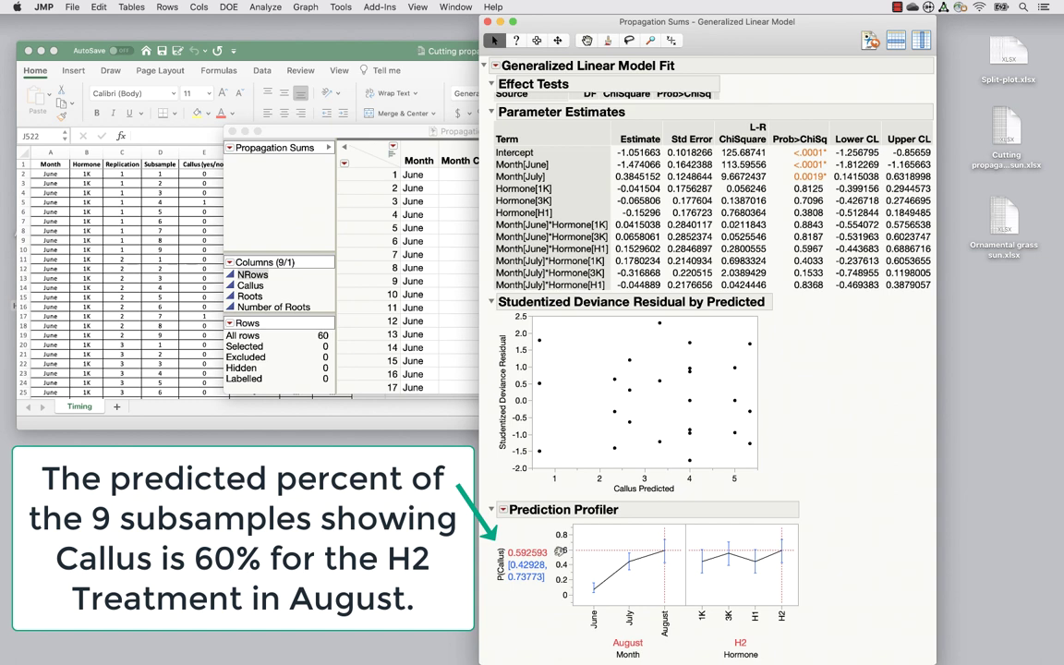
Reopen the model dialog from the report and run the same effects as a Generalized Regression with Binomial distribution
click(496, 65)
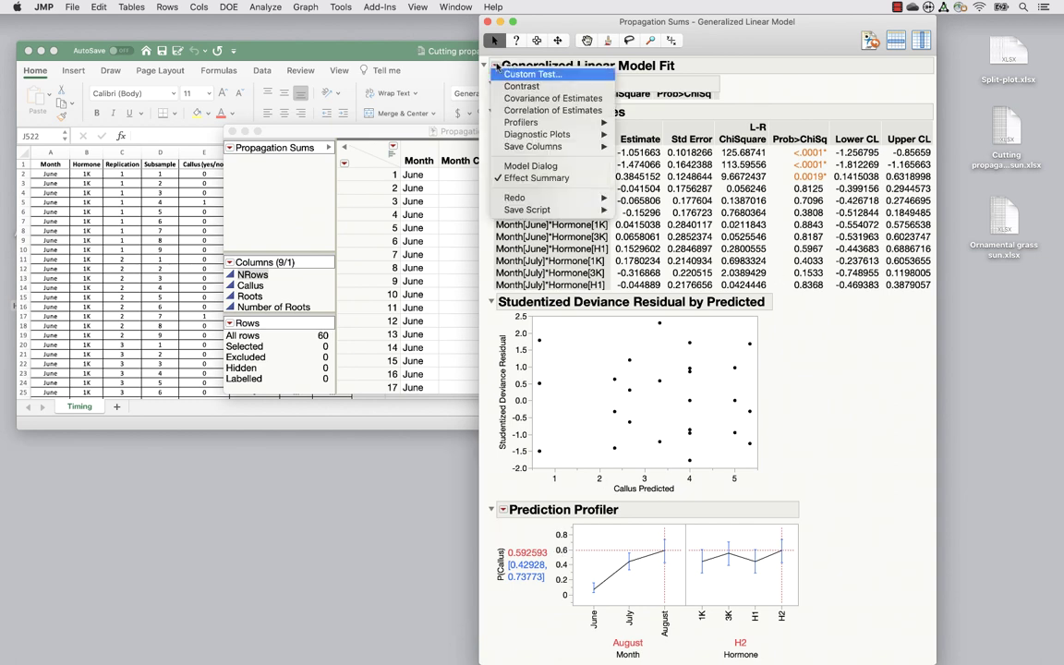
click(522, 166)
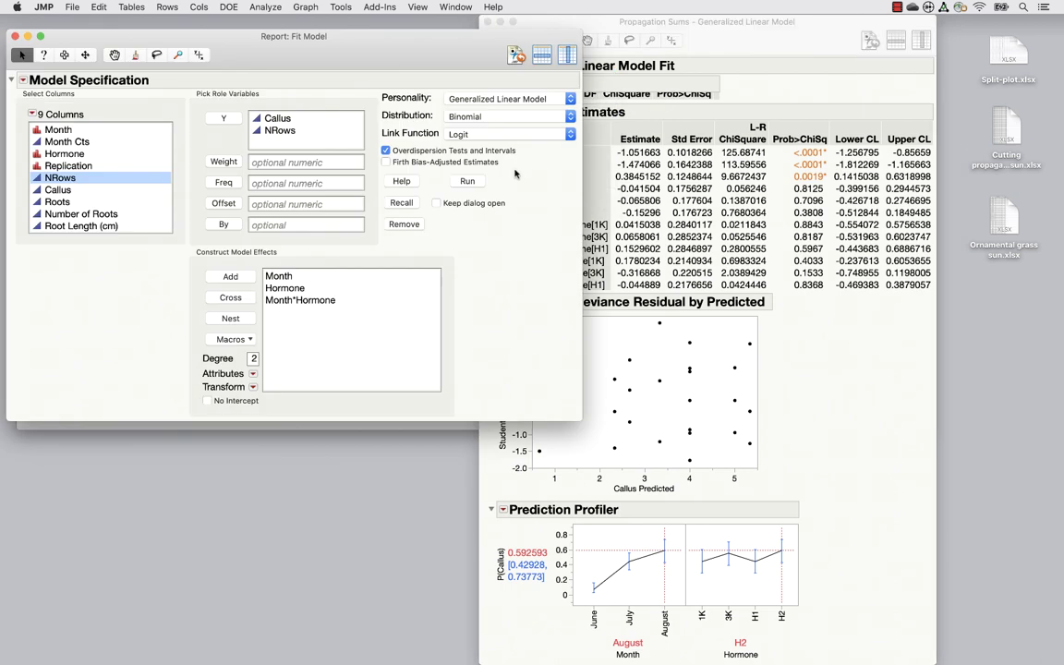
click(515, 103)
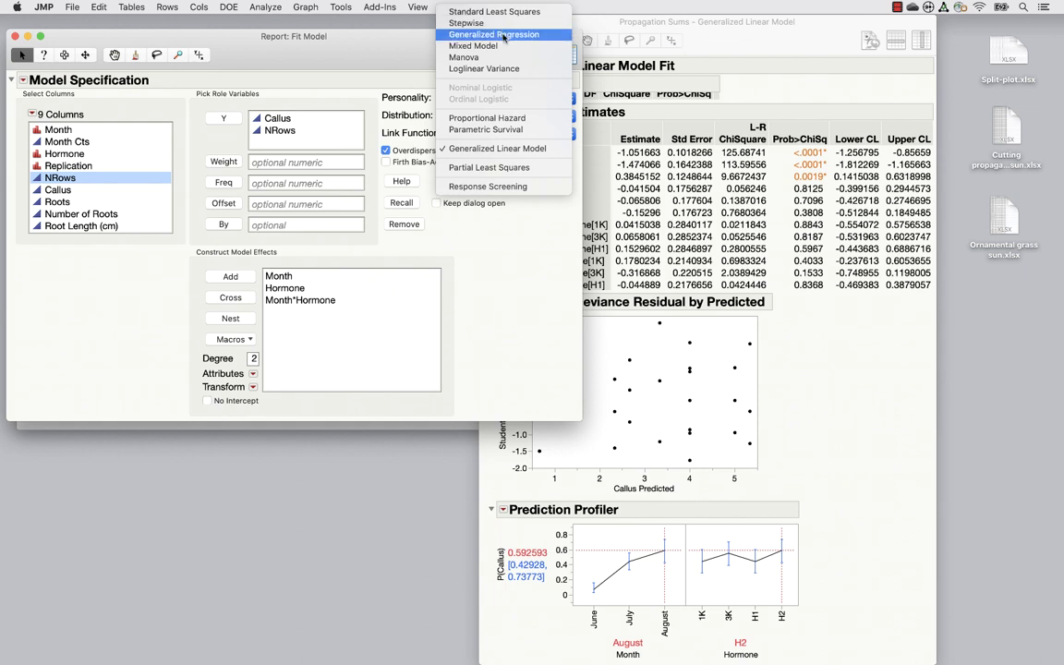
click(504, 35)
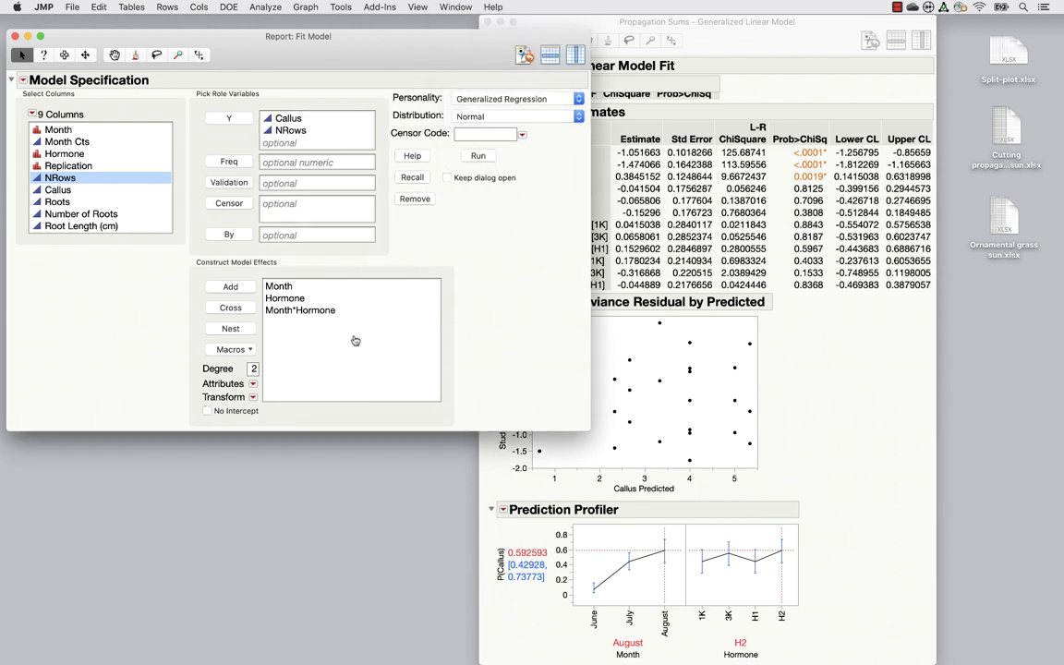
click(490, 118)
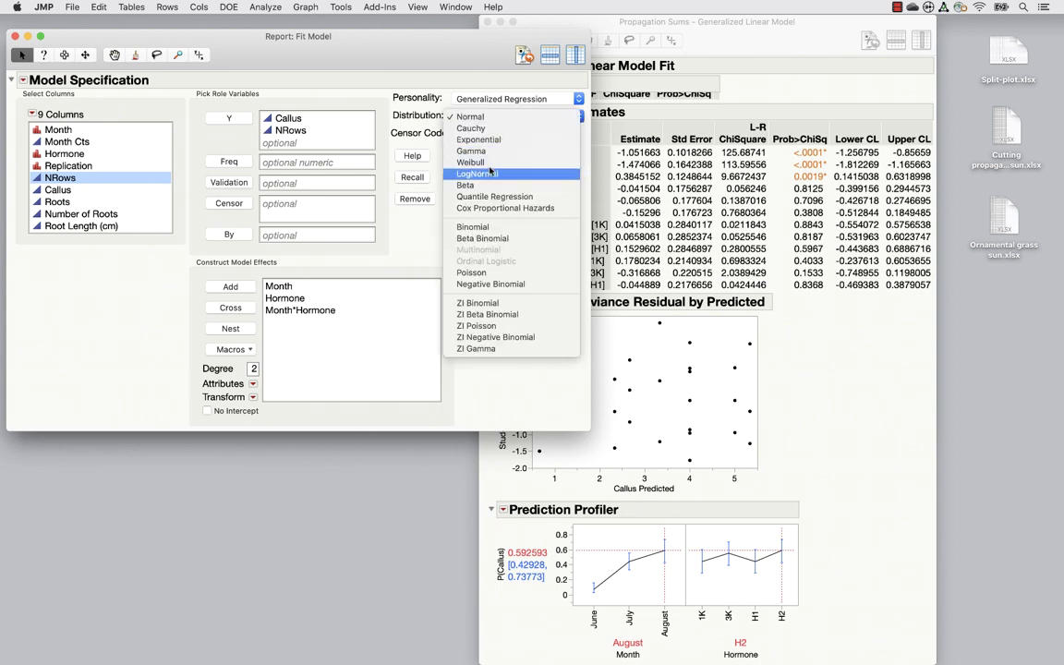
click(489, 225)
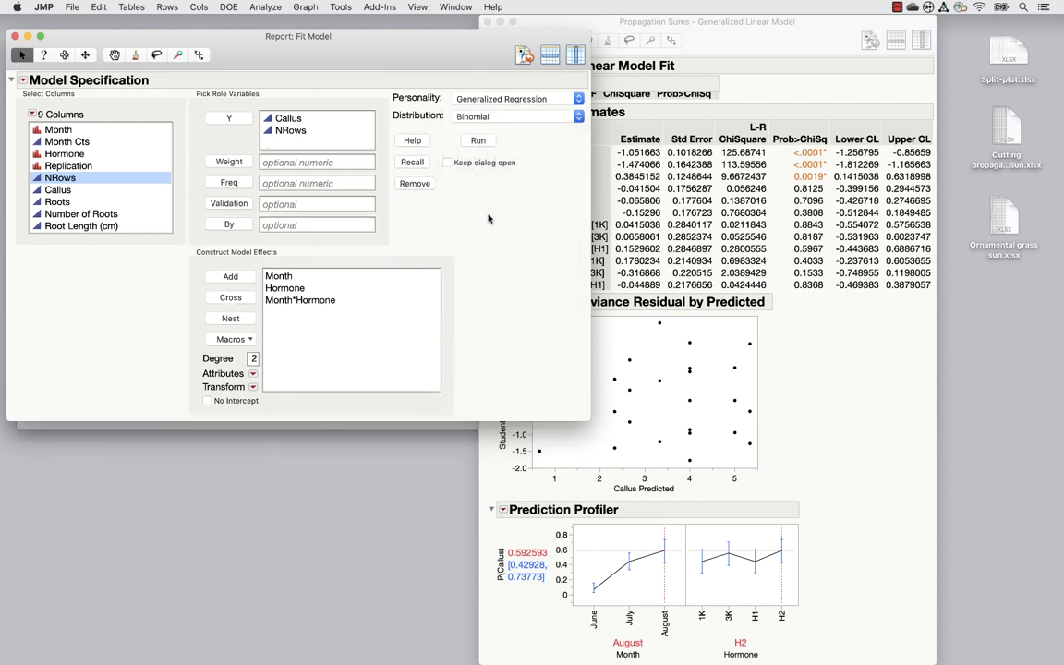
click(478, 141)
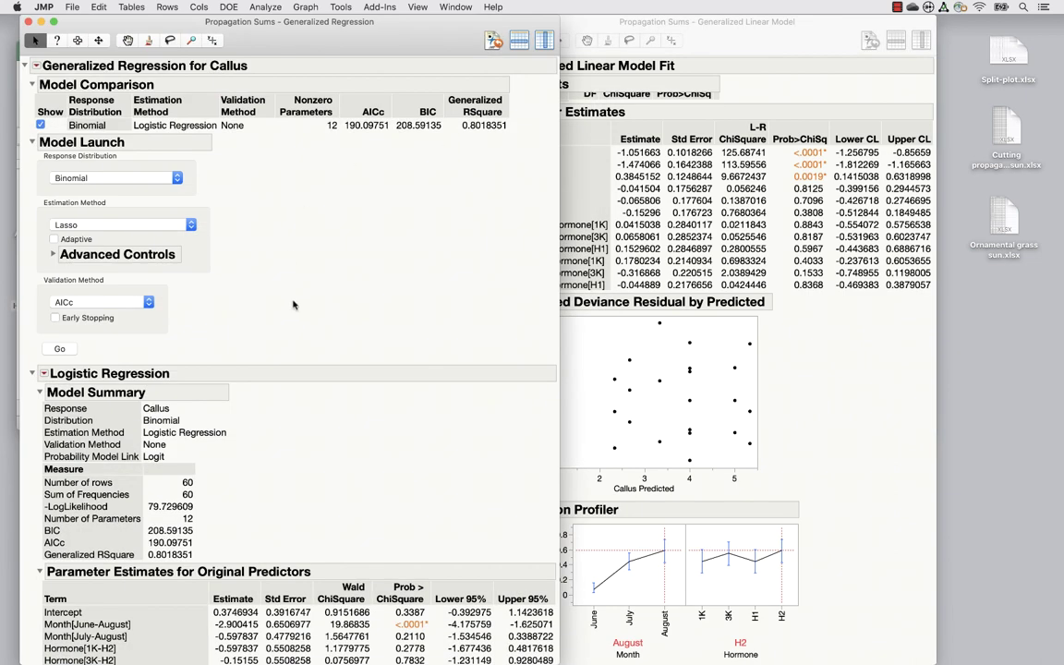
Fit an additional Beta Binomial model by Maximum Likelihood from the Generalized Regression report's Model Launch section
click(32, 141)
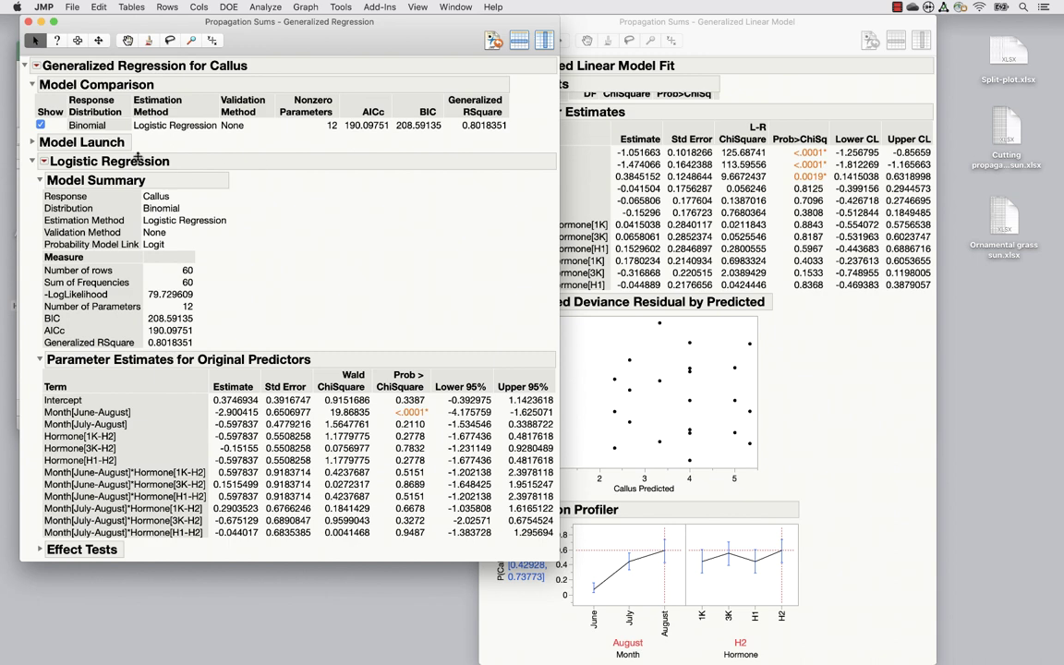
click(32, 143)
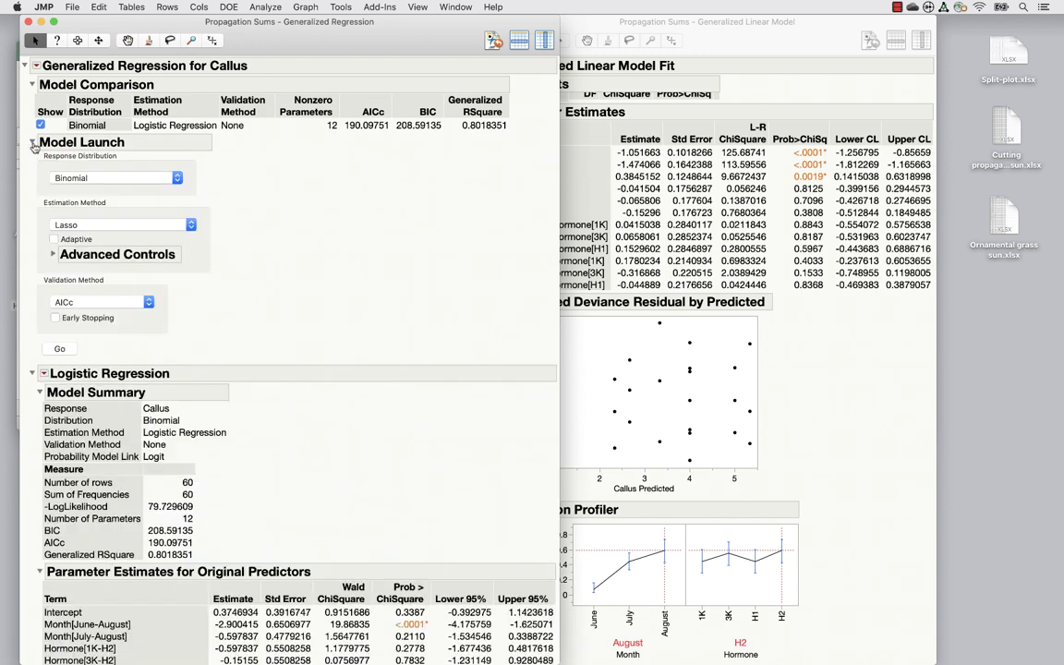
click(106, 178)
click(106, 191)
click(101, 226)
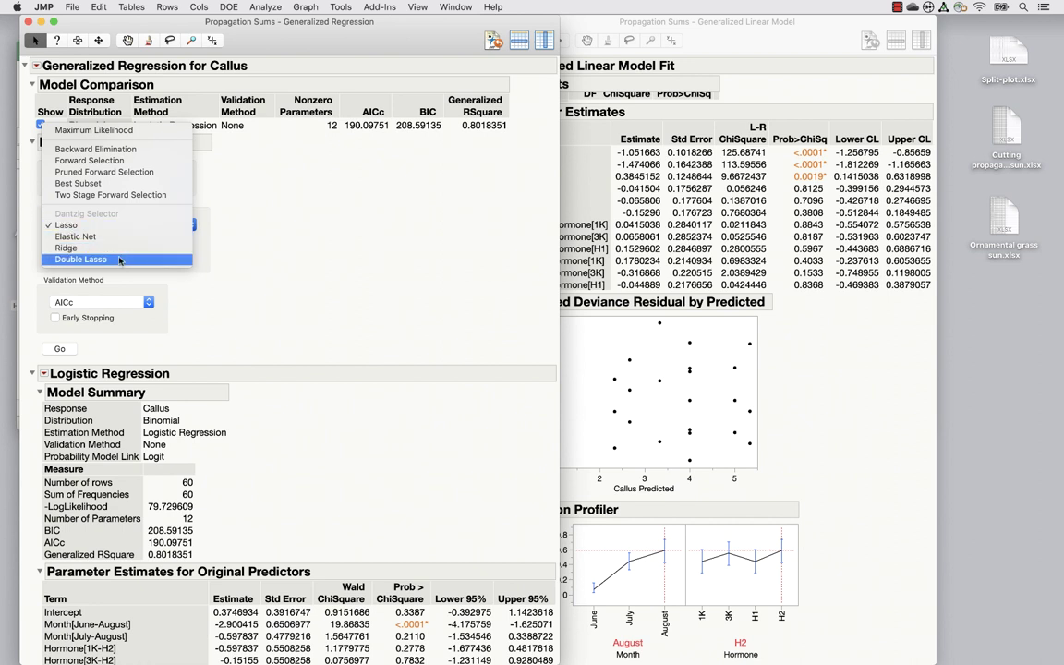
click(109, 130)
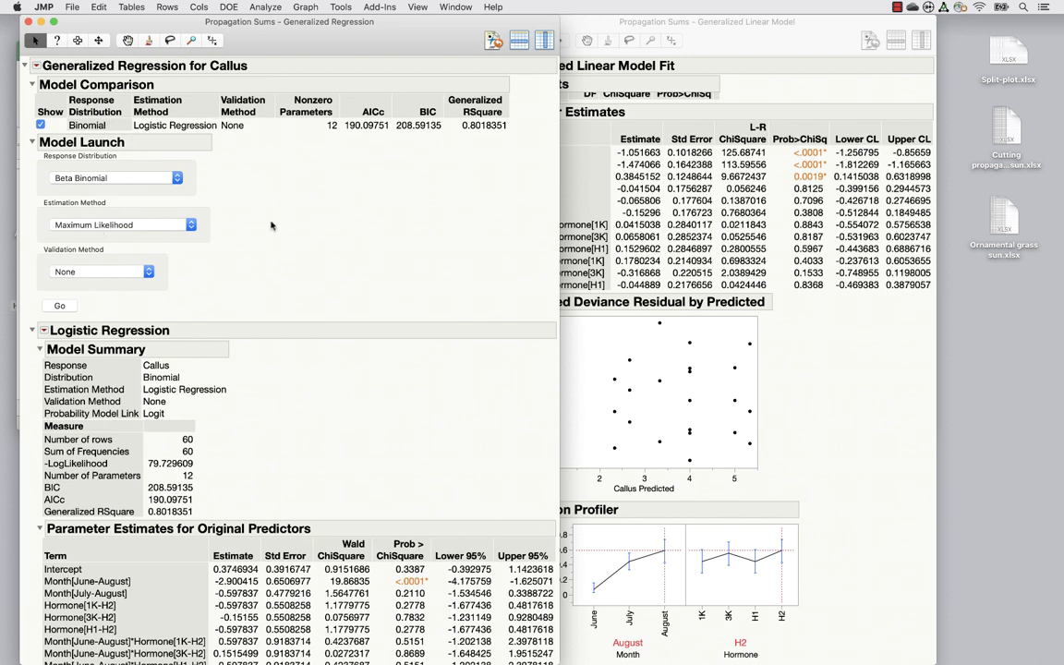
click(62, 308)
click(34, 218)
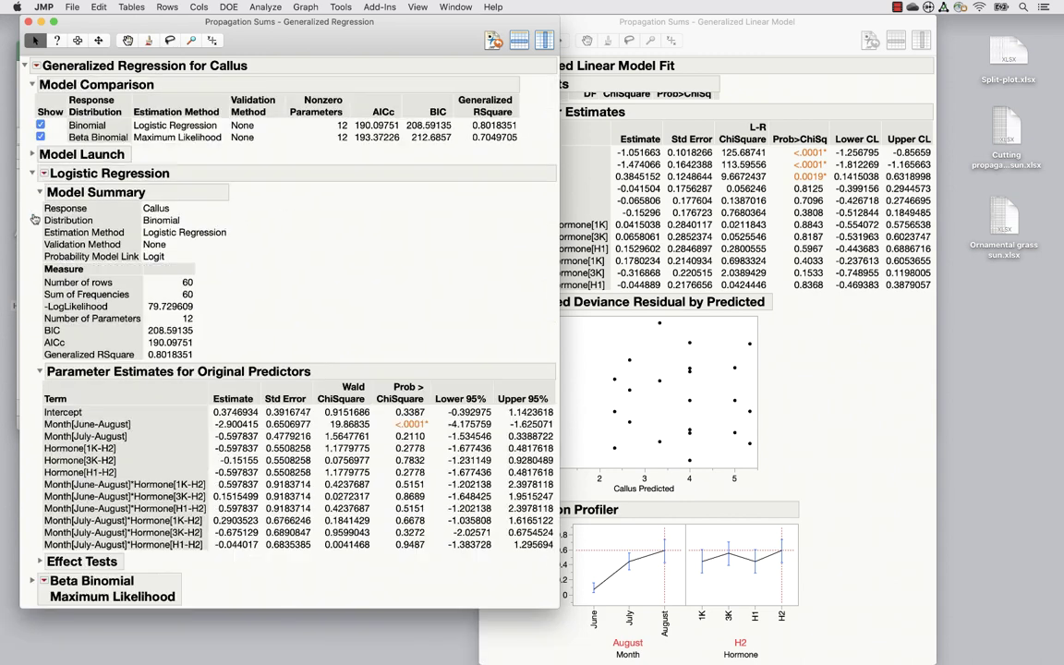
Collapse the Logistic Regression results and review the response distributions offered in the Generalized Regression report's Model Launch section
click(33, 171)
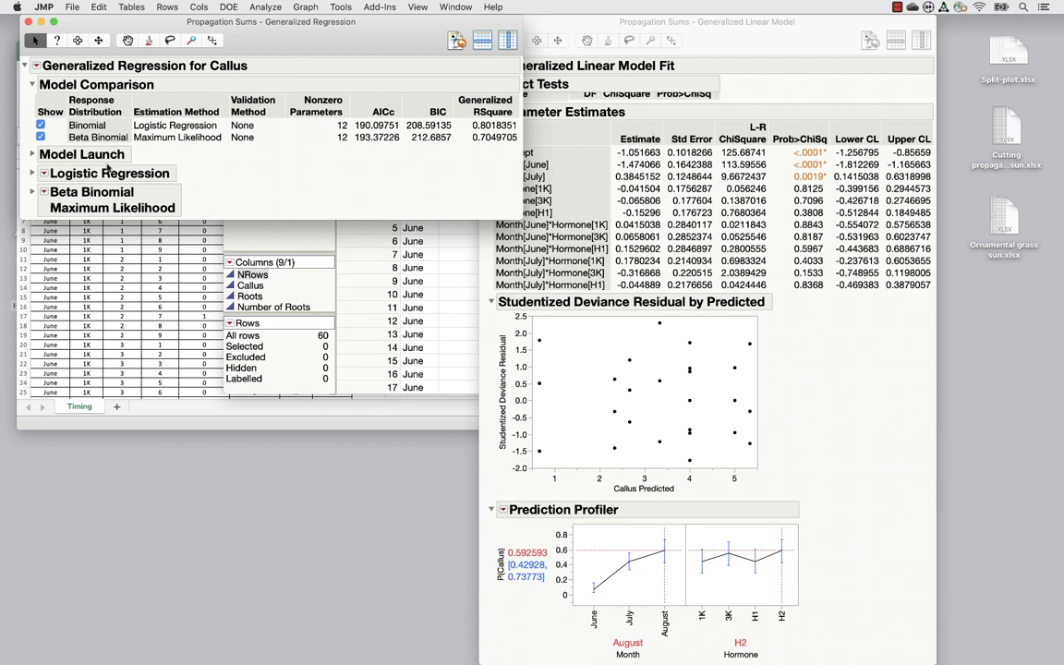
click(31, 154)
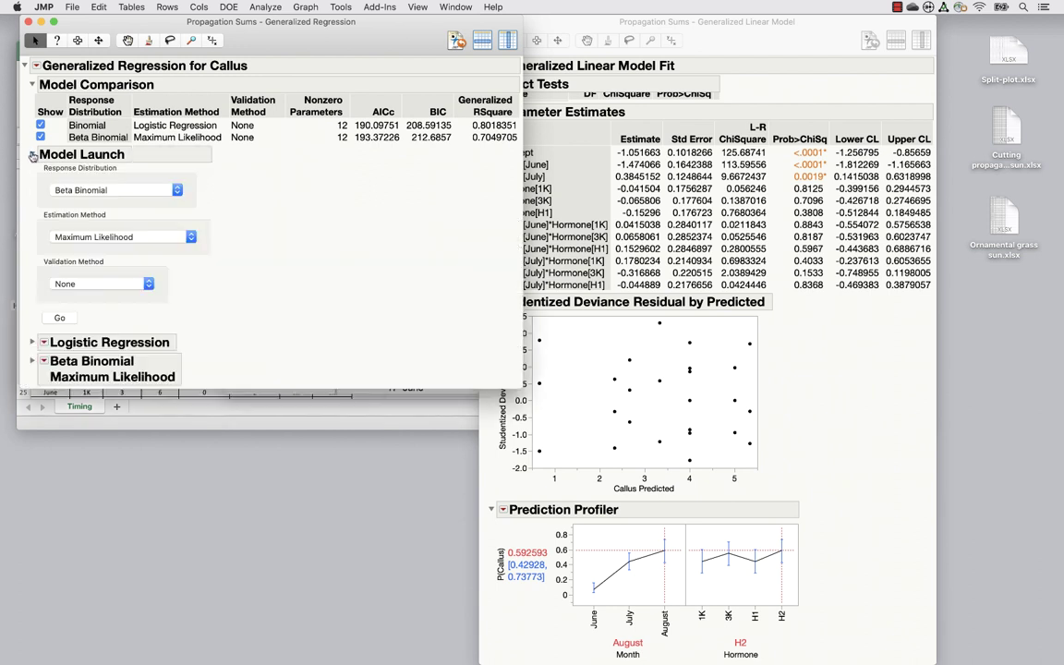
click(138, 191)
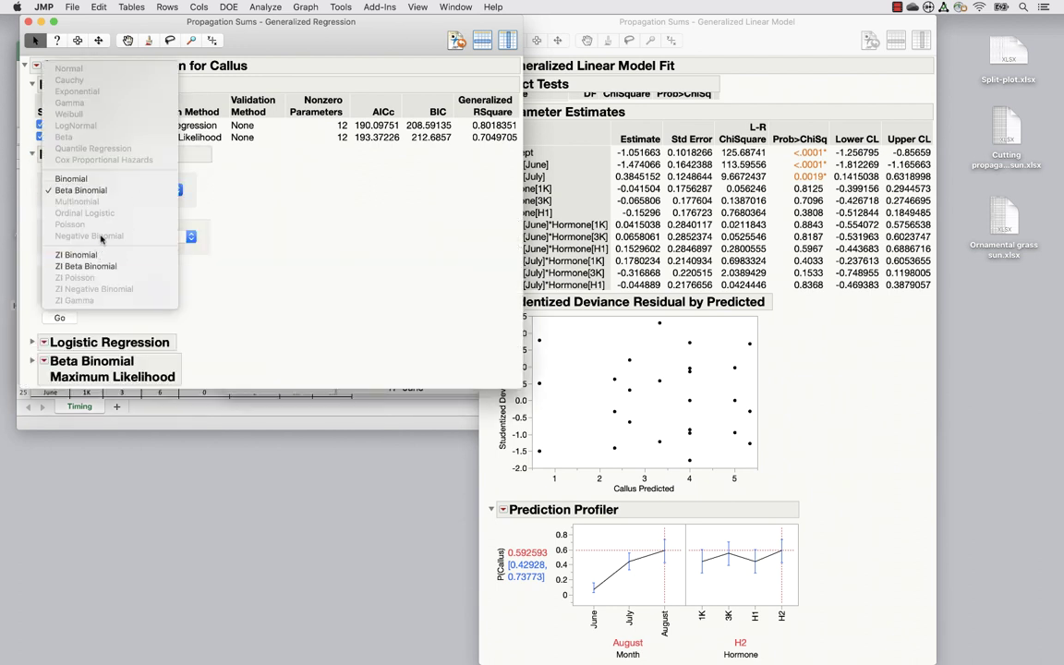
click(287, 191)
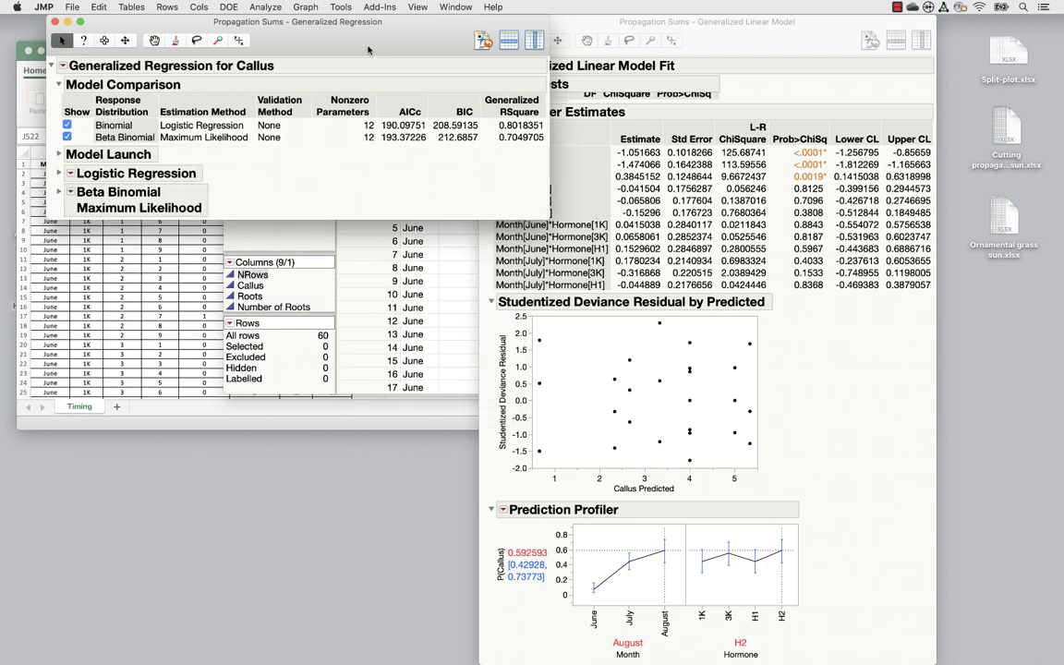
Run Student's t all pairwise comparisons for Month*Hormone on the Logistic Regression fit, with a least squares means interaction plot overlaid by Hormone
click(58, 172)
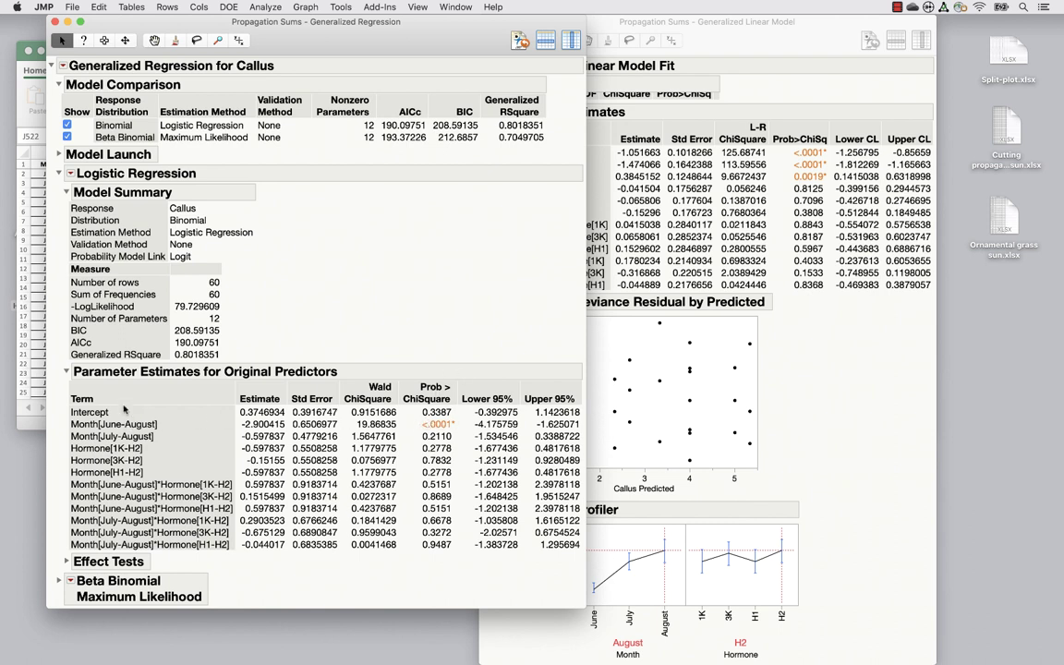
click(70, 173)
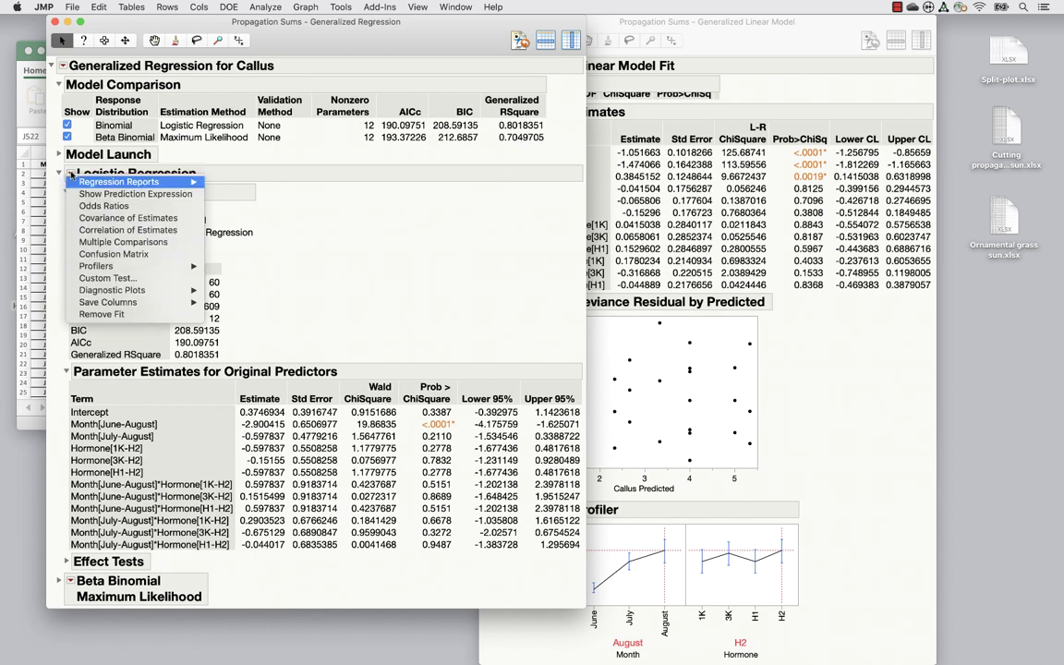
click(119, 241)
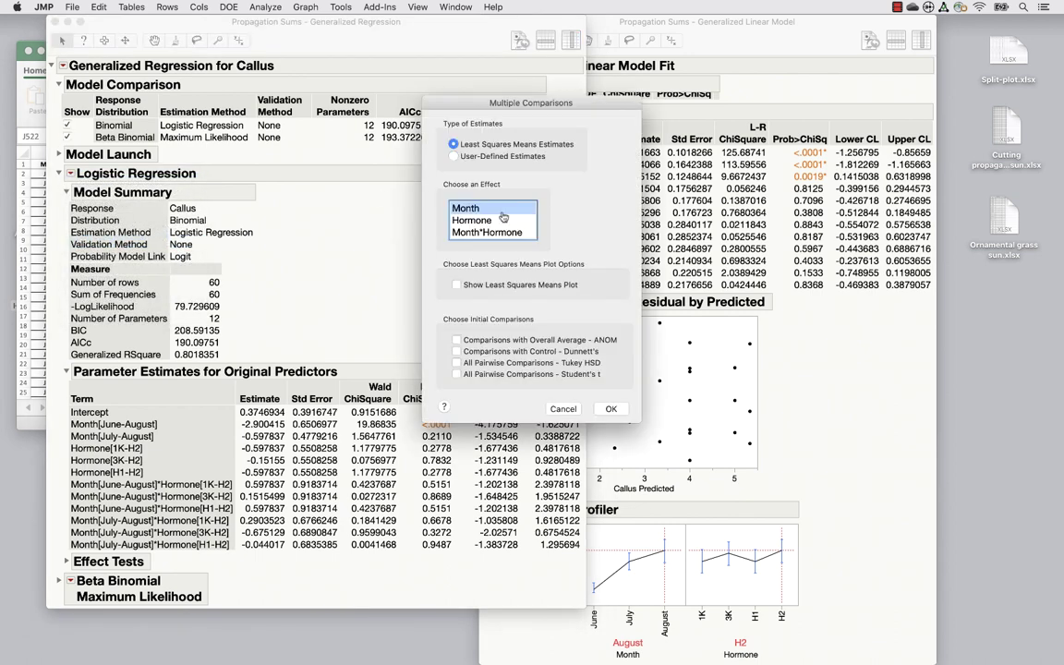
click(502, 233)
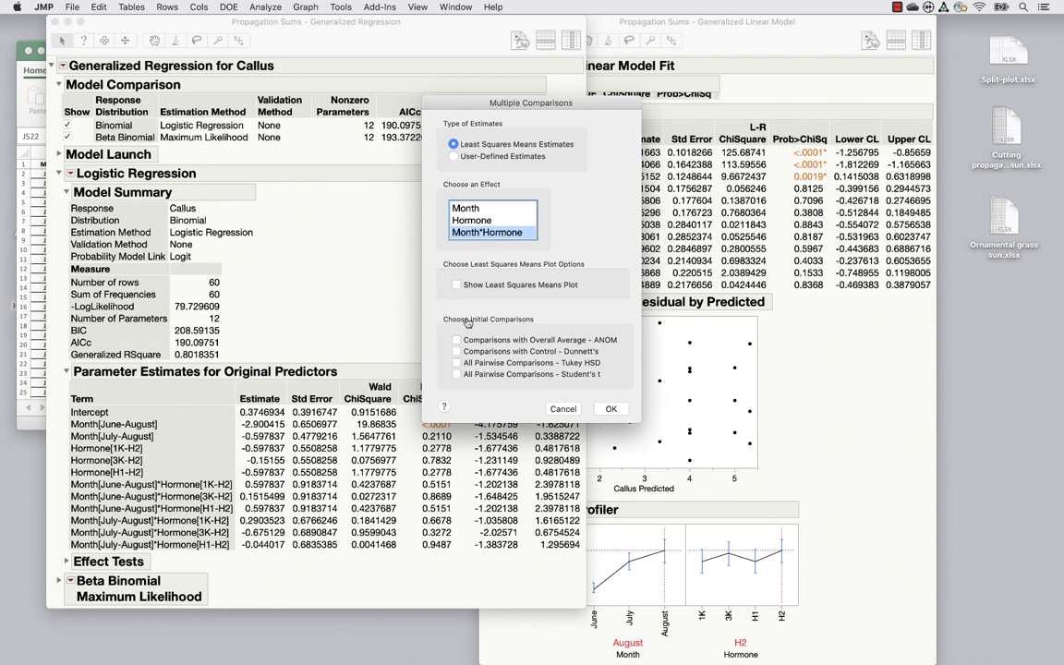
click(457, 284)
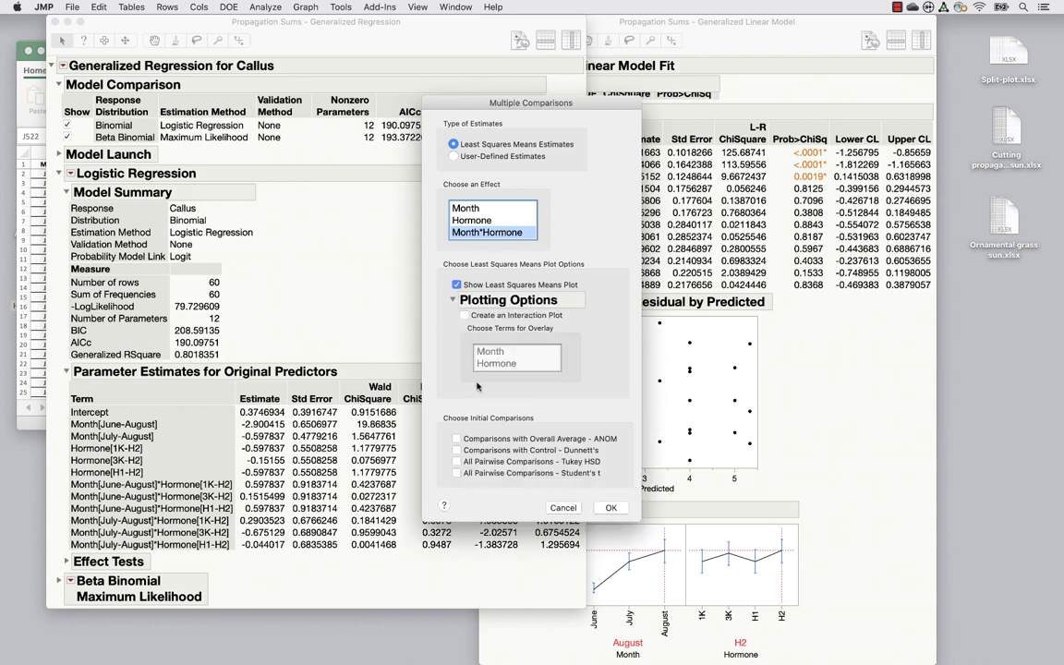
click(463, 314)
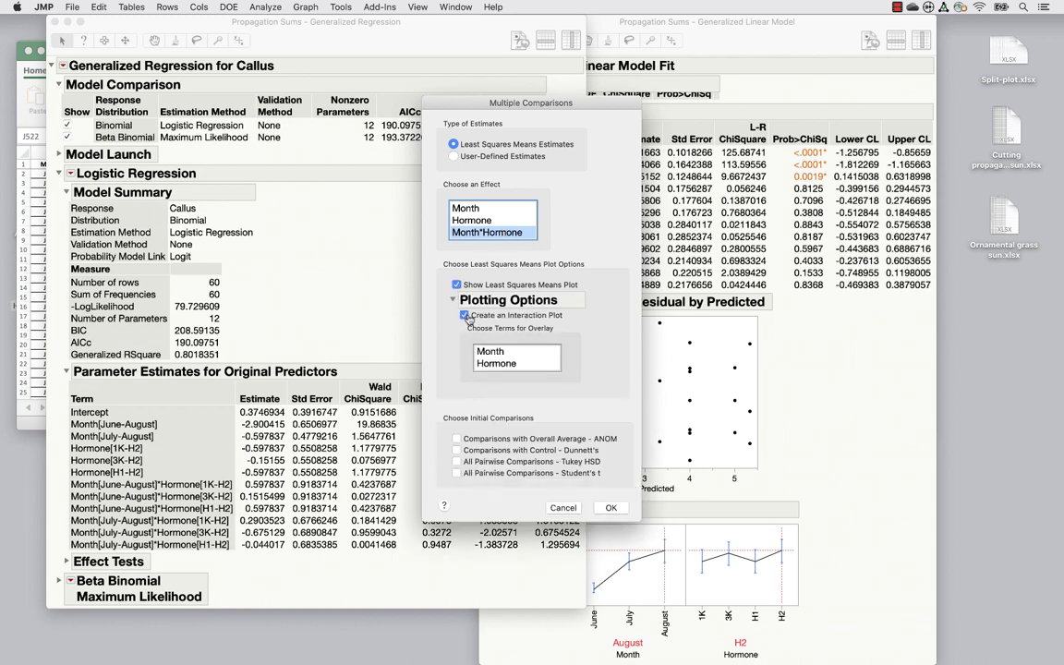
click(515, 365)
click(456, 473)
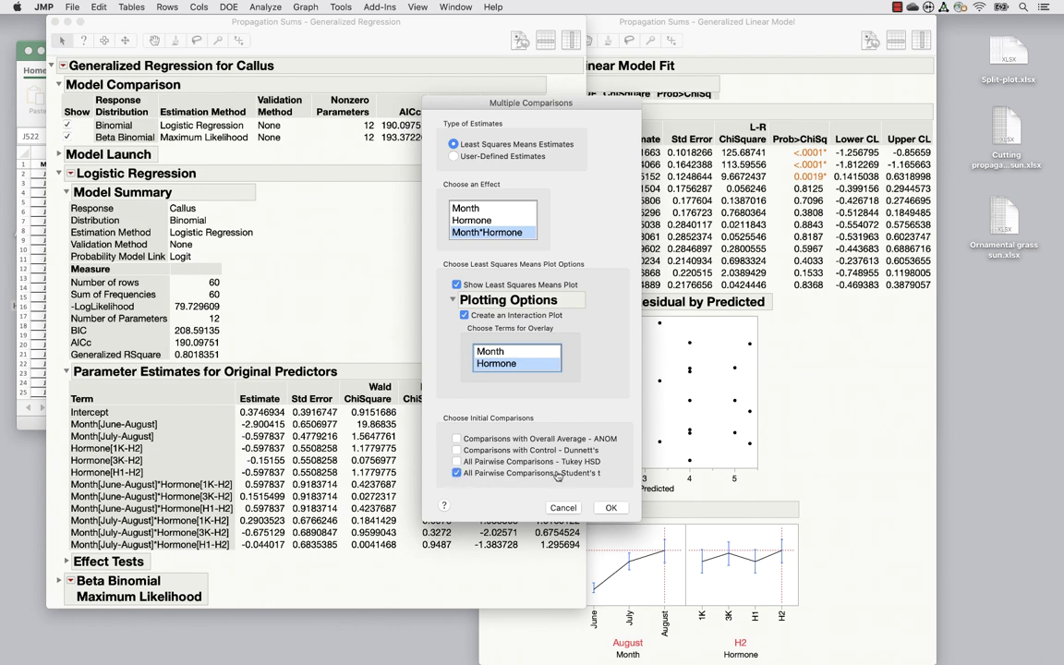
click(610, 507)
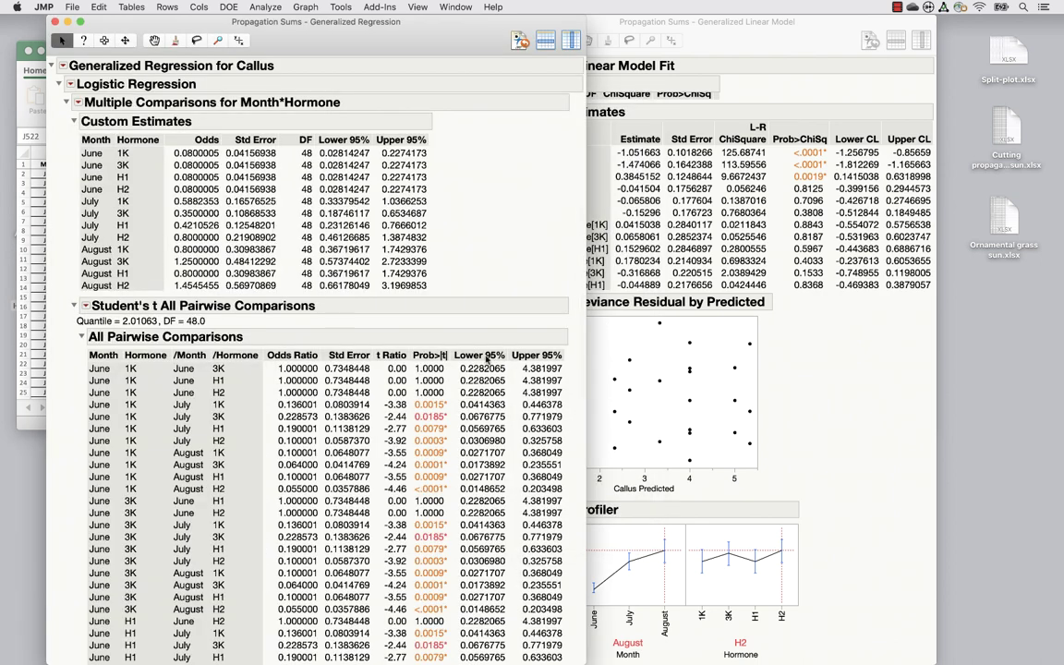
Collapse the All Pairwise Comparisons table and add the All Pairwise Differences Connecting Letters report to the Student's t comparisons
scroll(399, 406, down, 5)
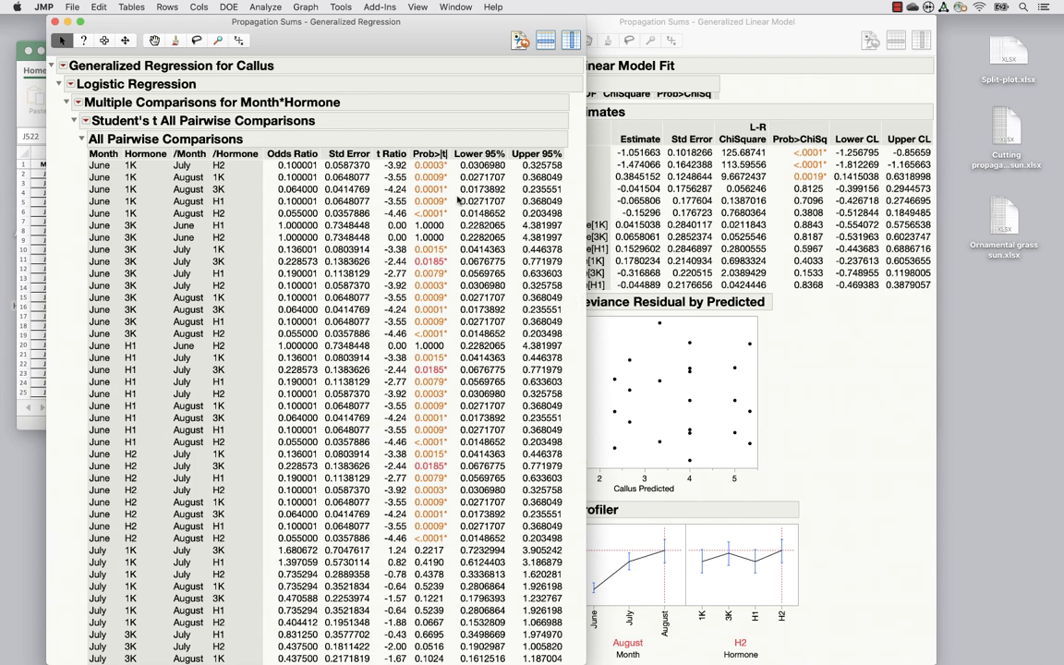
scroll(459, 198, down, 4)
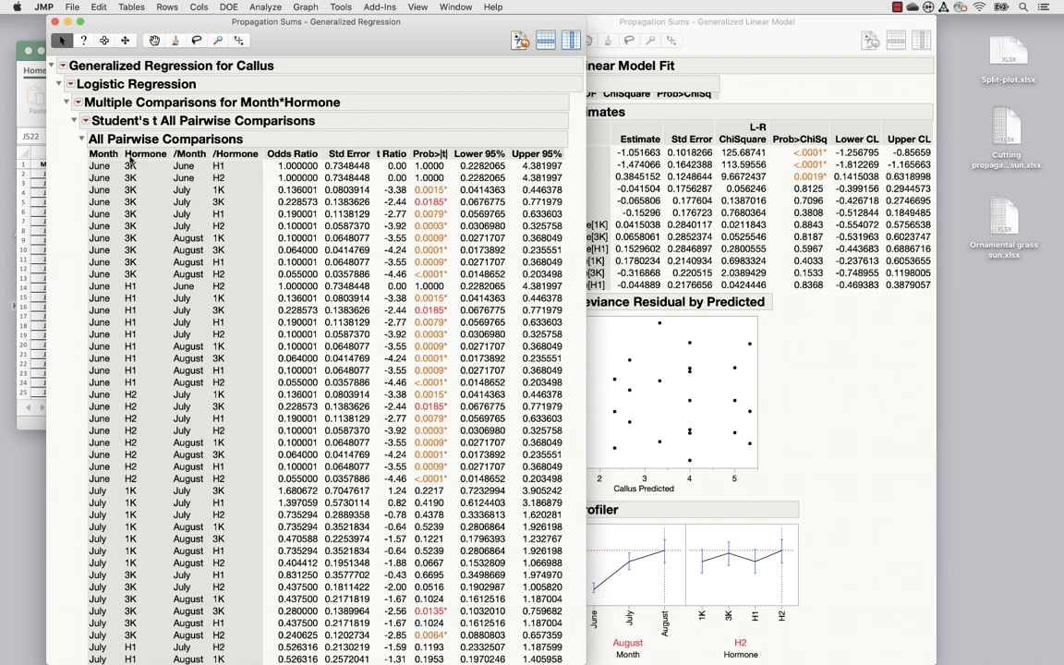
click(81, 139)
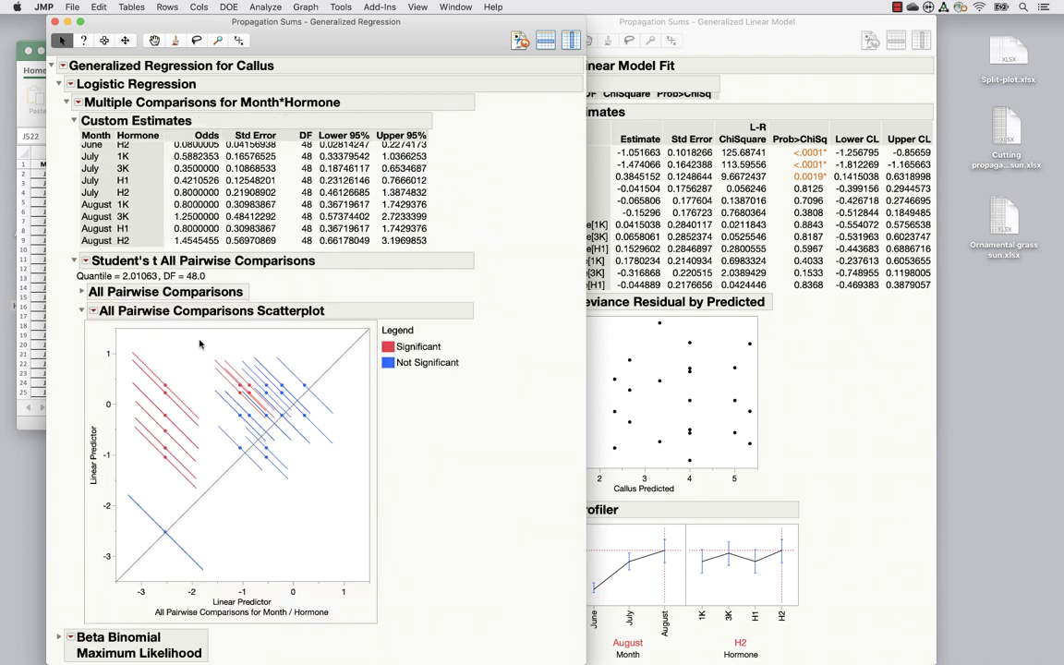
mouse_move(161, 389)
click(85, 262)
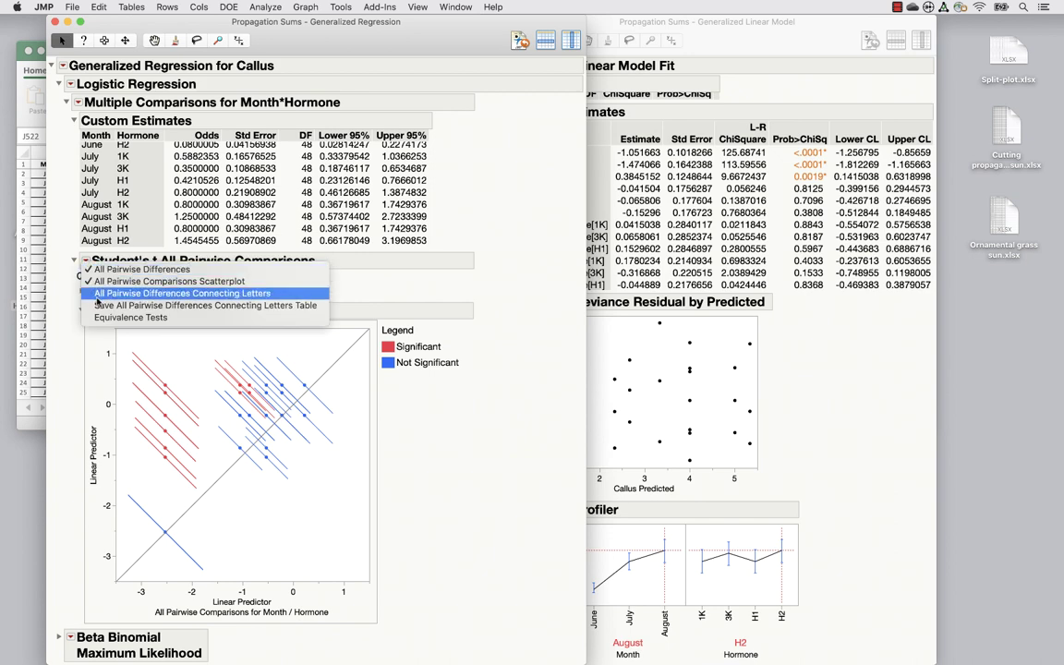
click(98, 296)
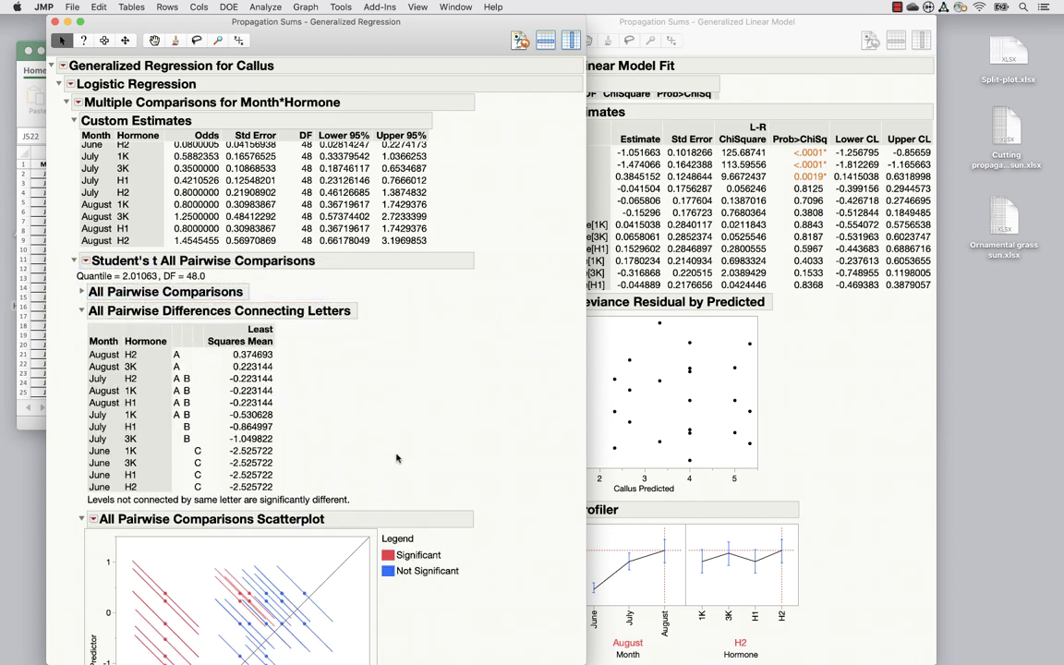
scroll(358, 414, down, 2)
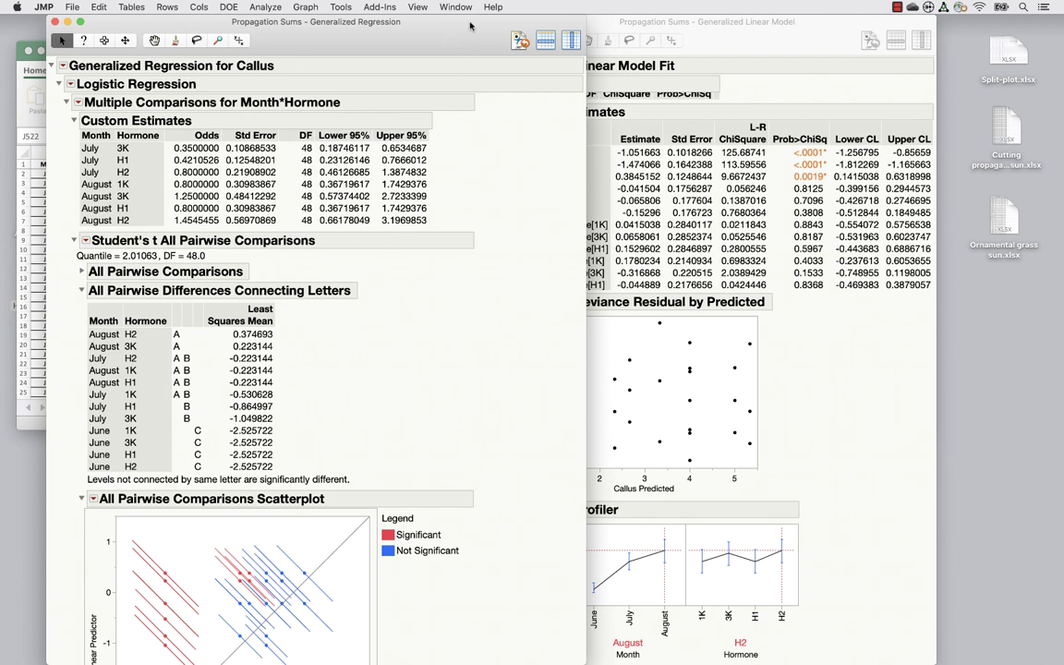
Open CrabSatellites.jmp from the Sample Data Library and close the library's Data folder window
click(493, 8)
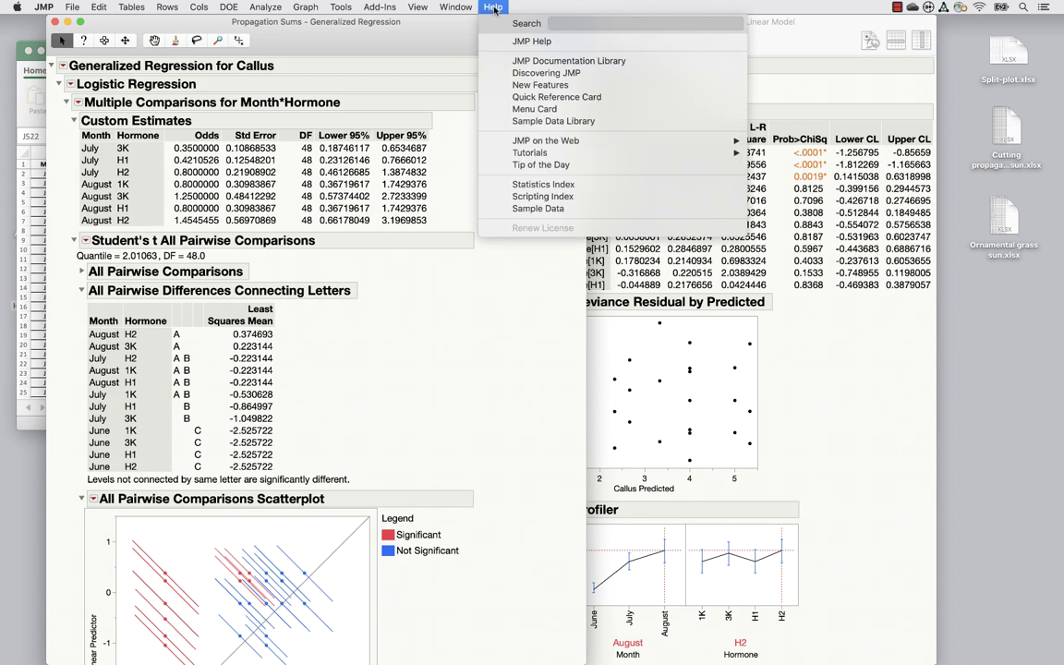
click(554, 121)
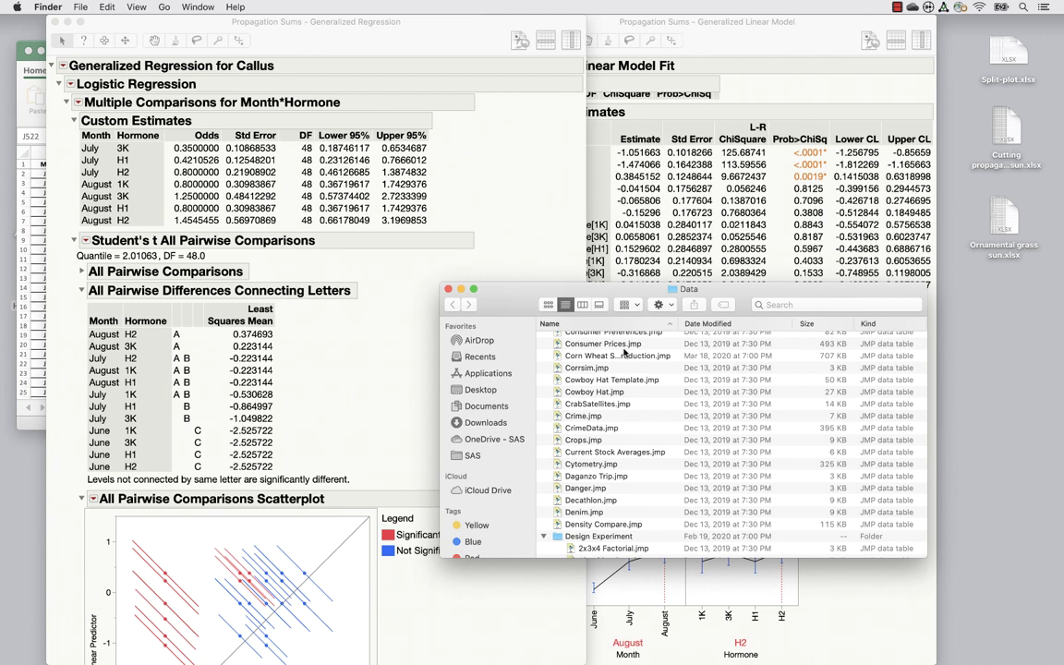
scroll(625, 351, up, 5)
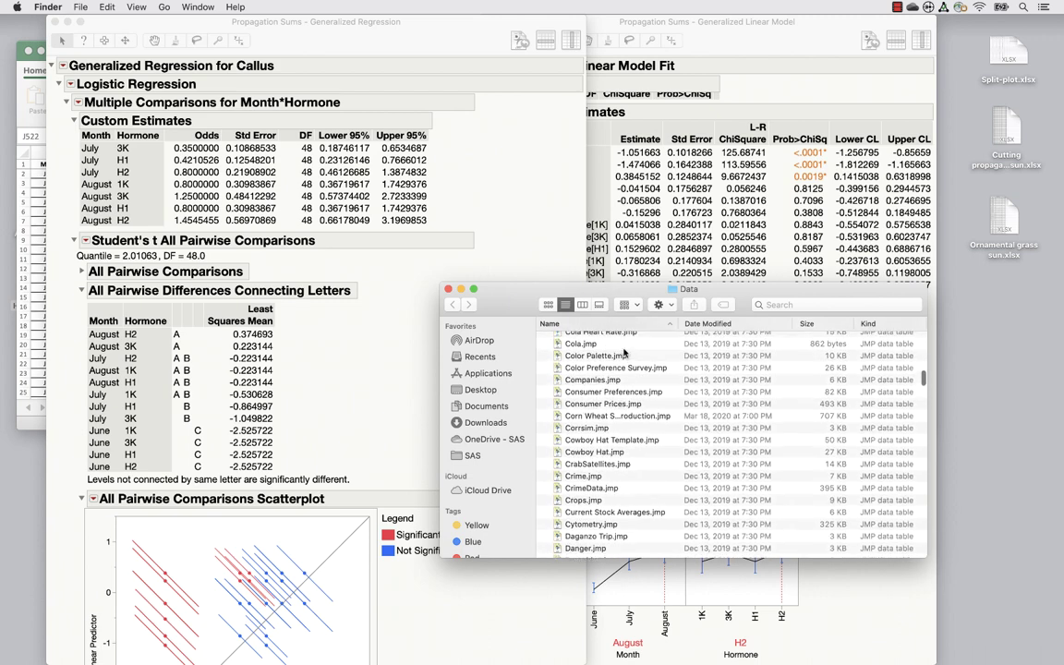
scroll(625, 351, up, 3)
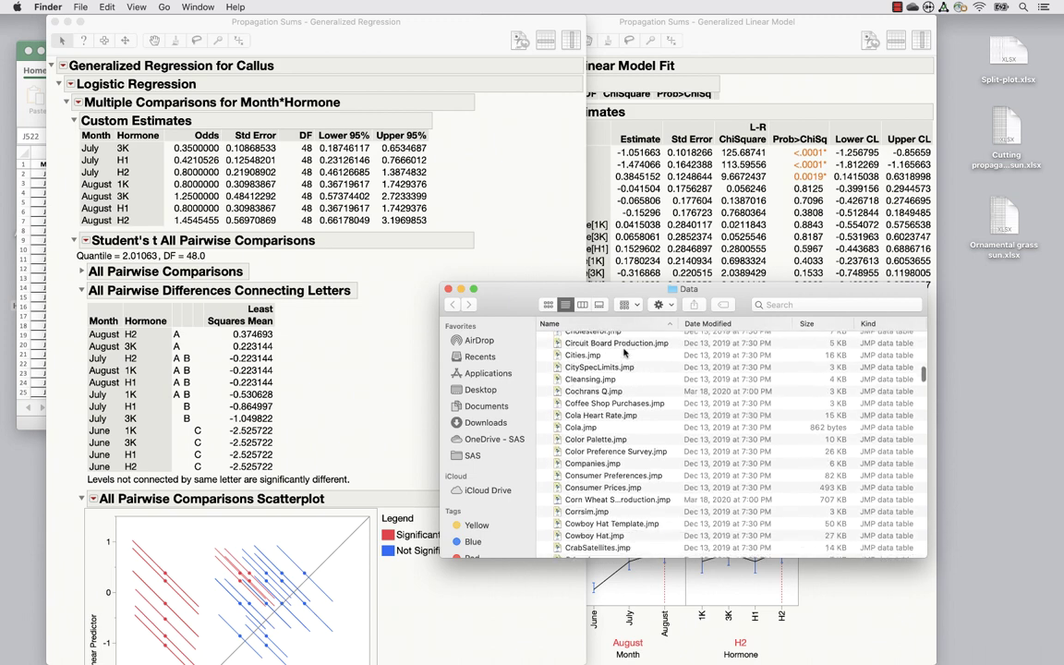
scroll(609, 434, down, 5)
double_click(599, 475)
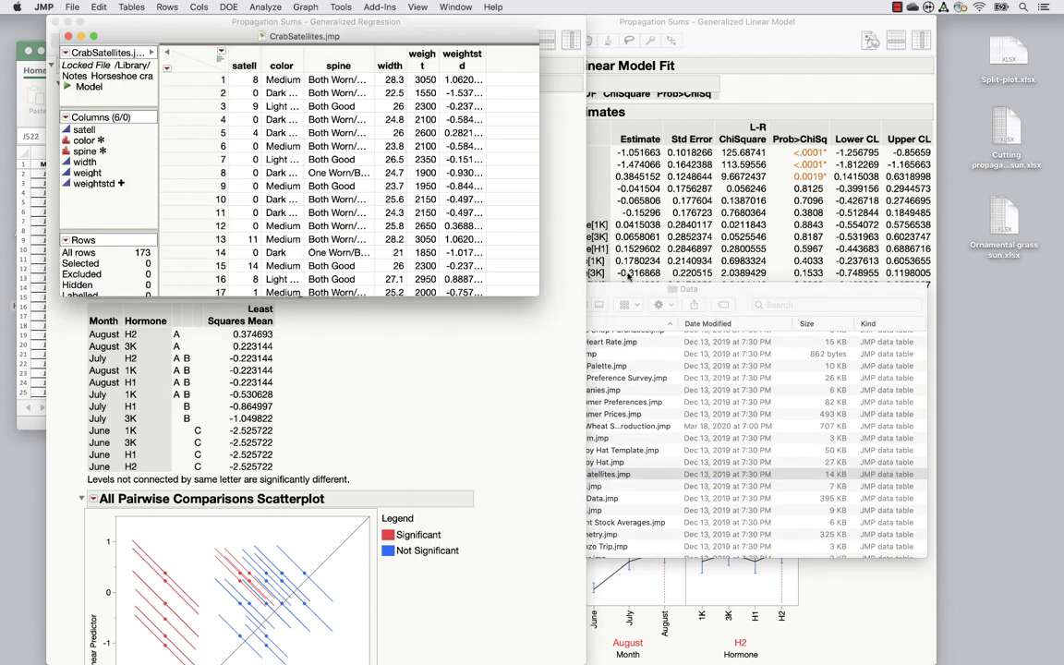
key(super+Tab)
click(447, 289)
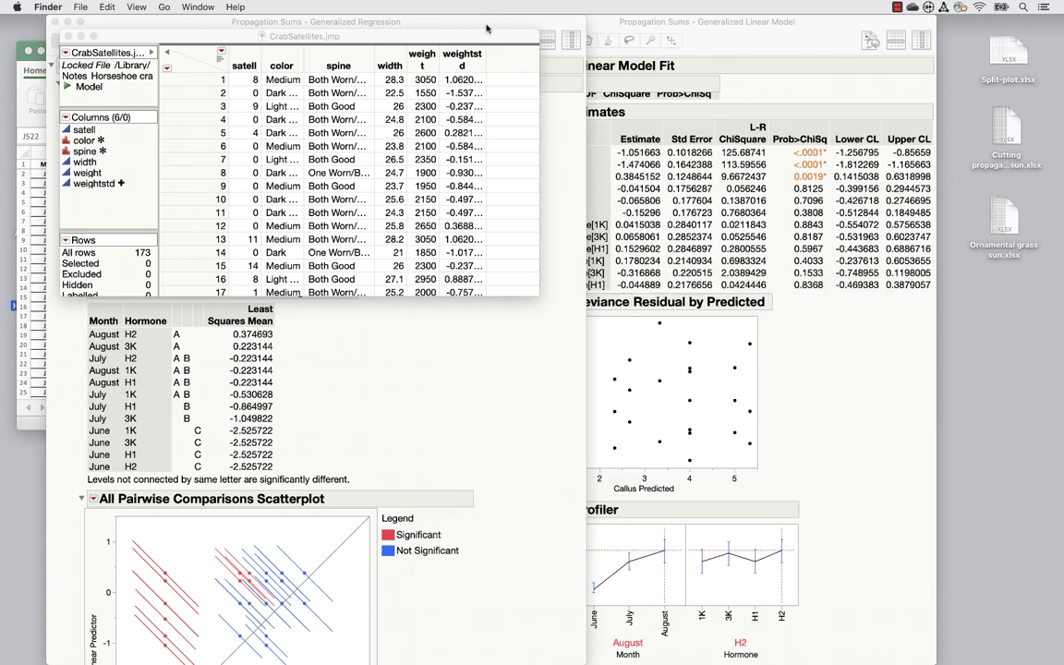
Move the Generalized Regression report aside and bring the CrabSatellites data table to the front
click(511, 89)
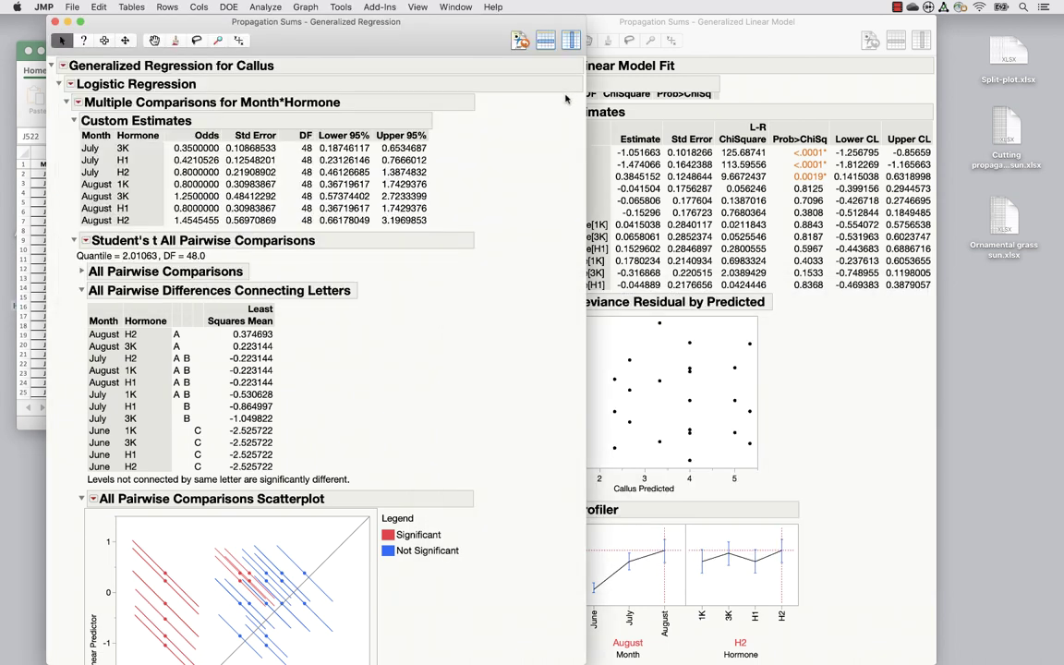
click(493, 6)
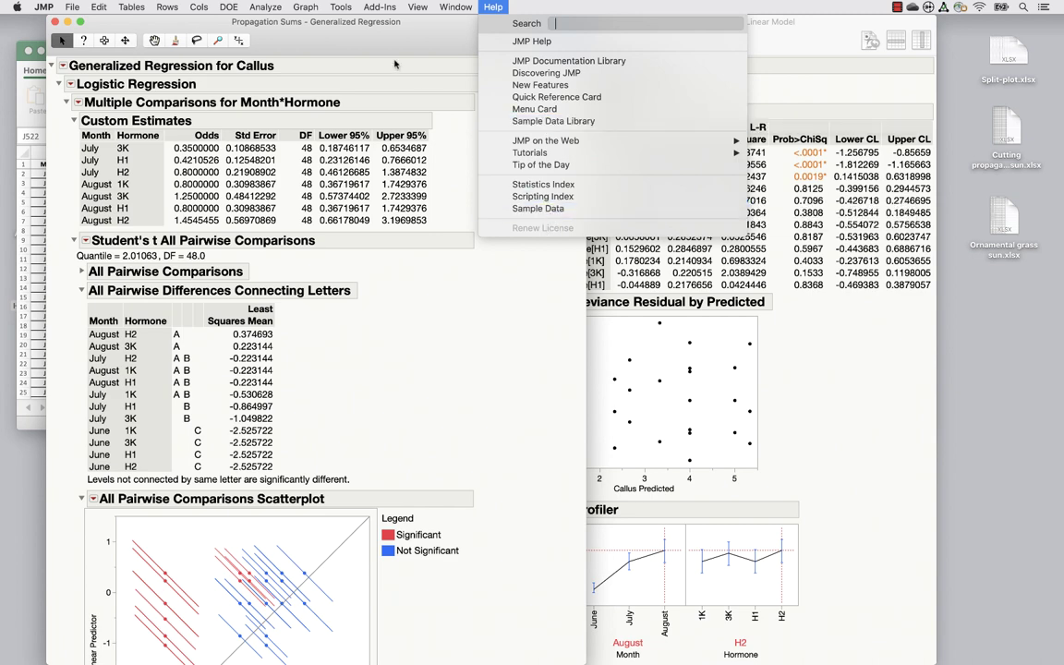
click(211, 22)
drag(212, 22, 345, 30)
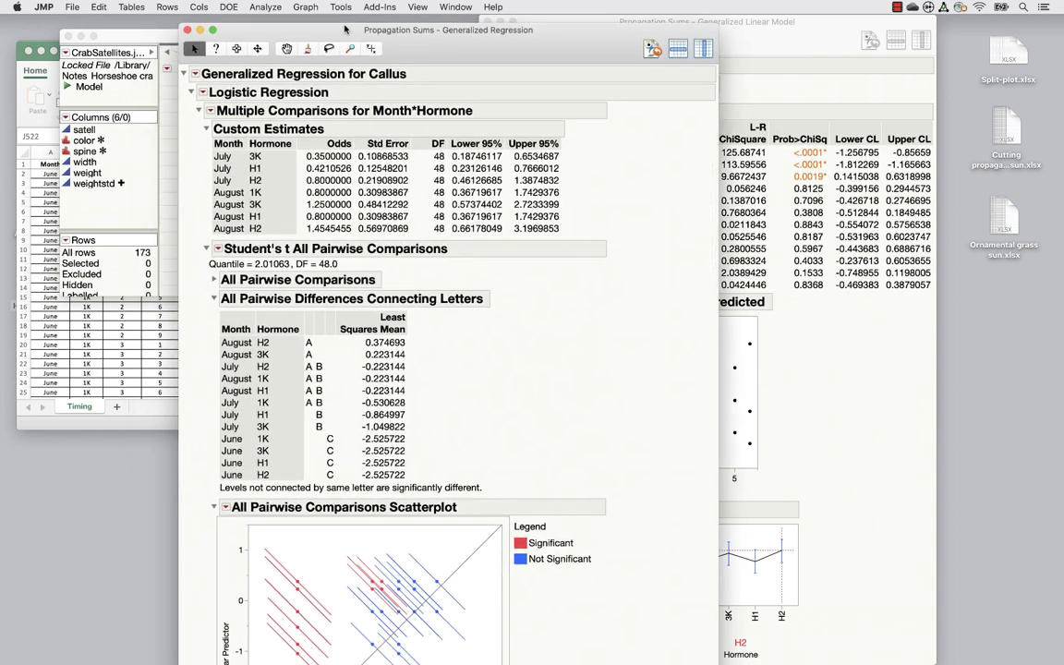
click(134, 37)
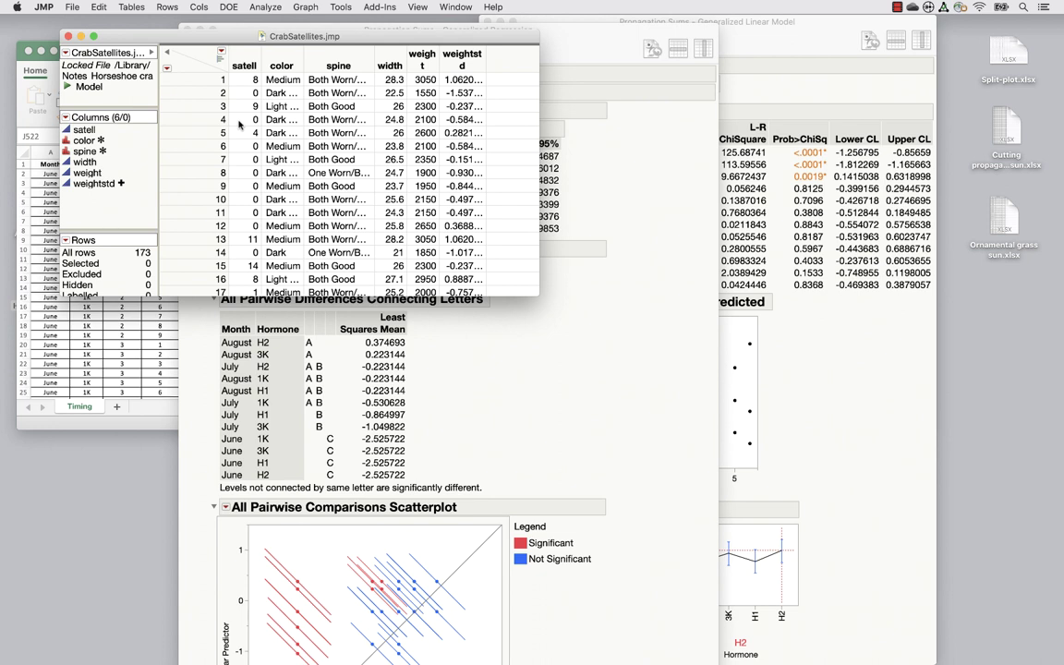
Examine the CrabSatellites table's satell counts in rows 1, 2 and 6 to 12, and its color, spine, width and weight columns
click(231, 55)
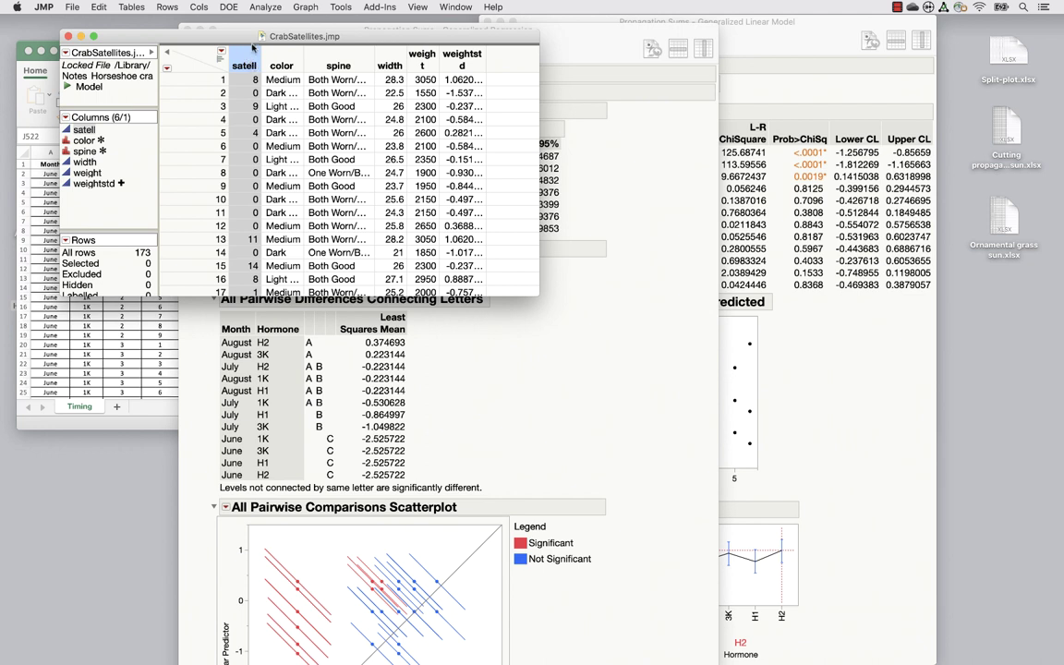
click(217, 79)
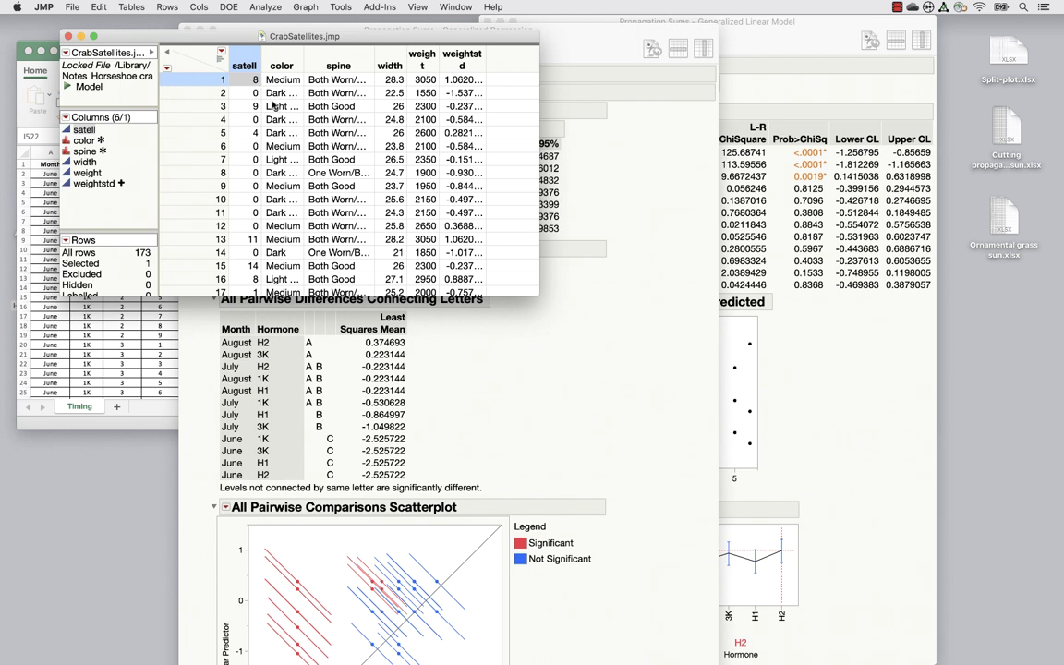
click(218, 94)
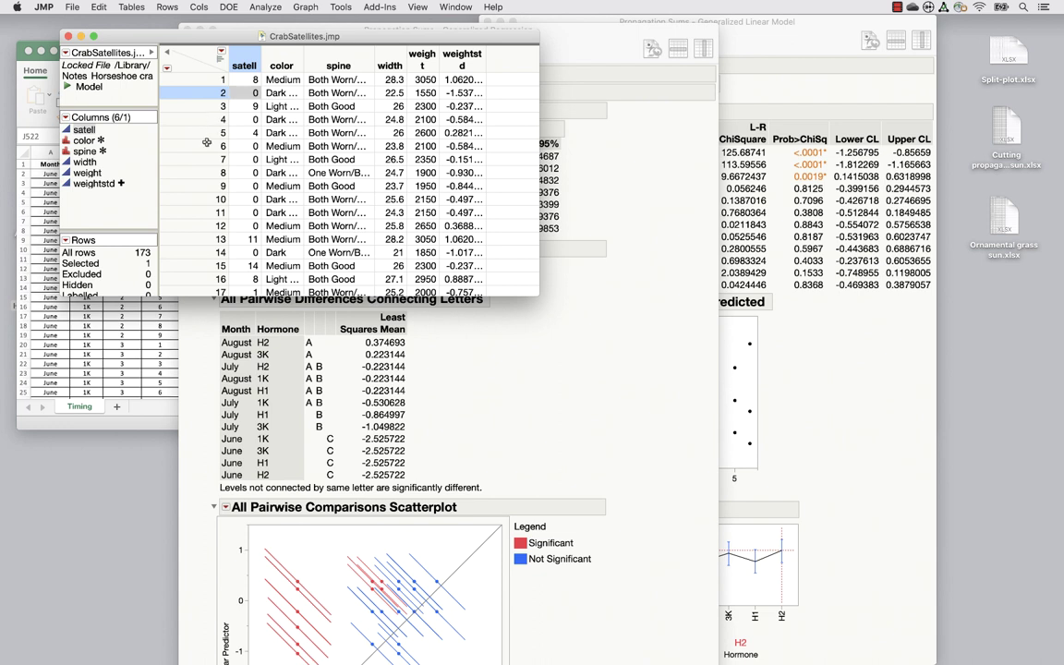
drag(188, 143, 216, 224)
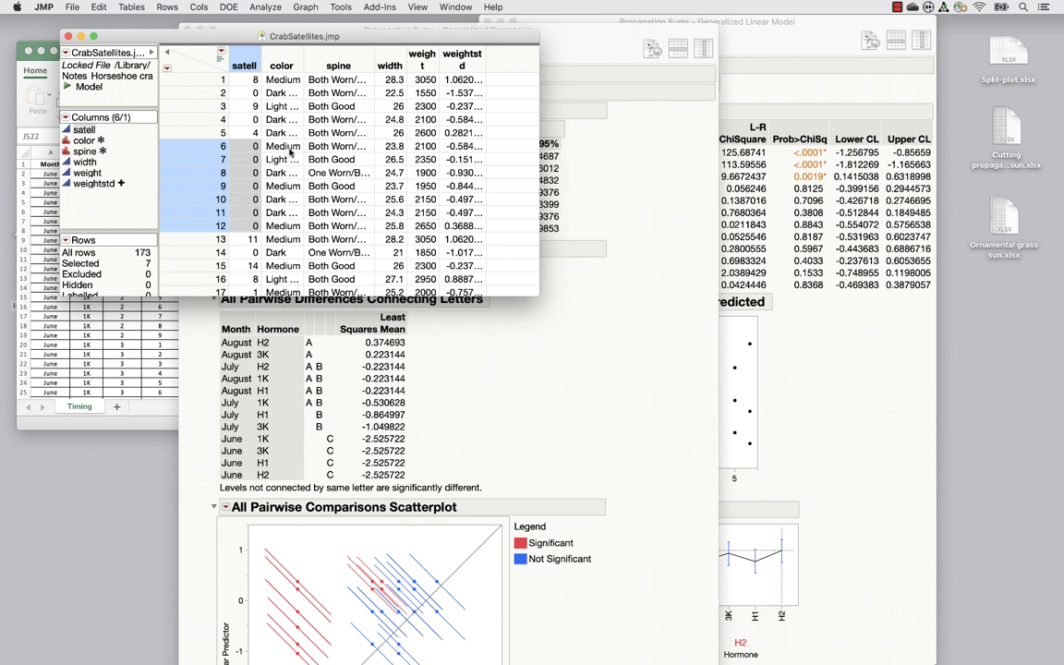
click(287, 65)
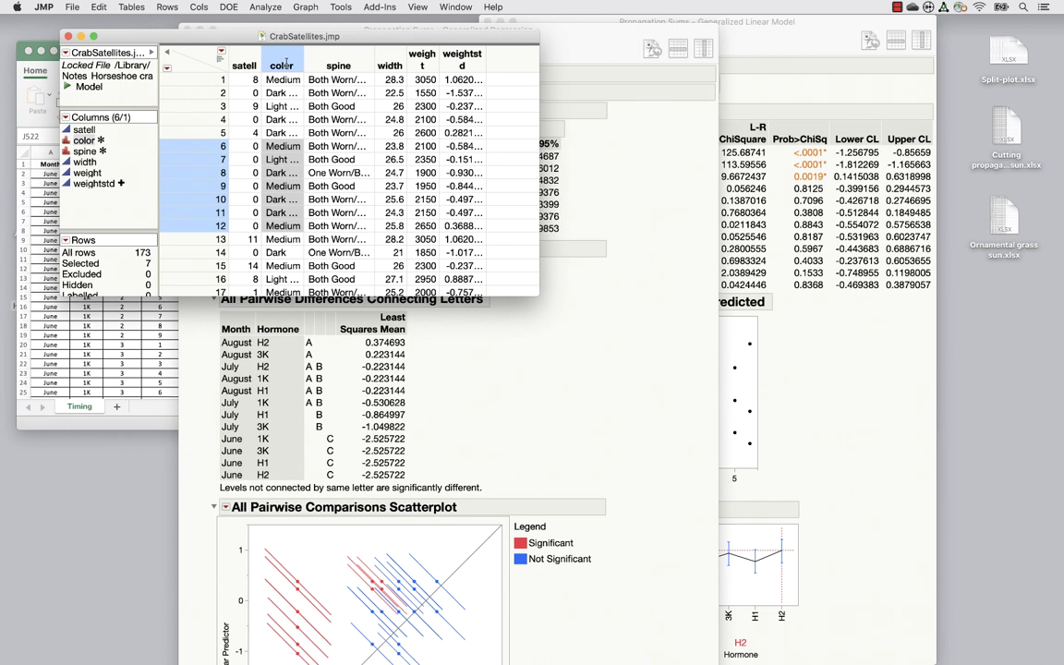
click(315, 53)
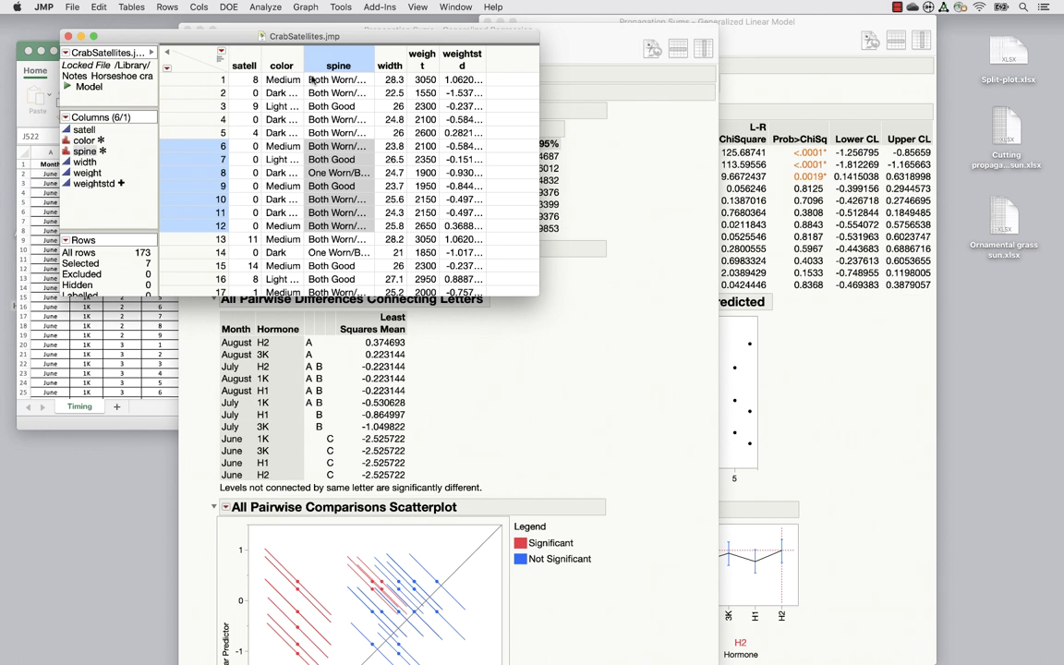
click(383, 61)
click(407, 59)
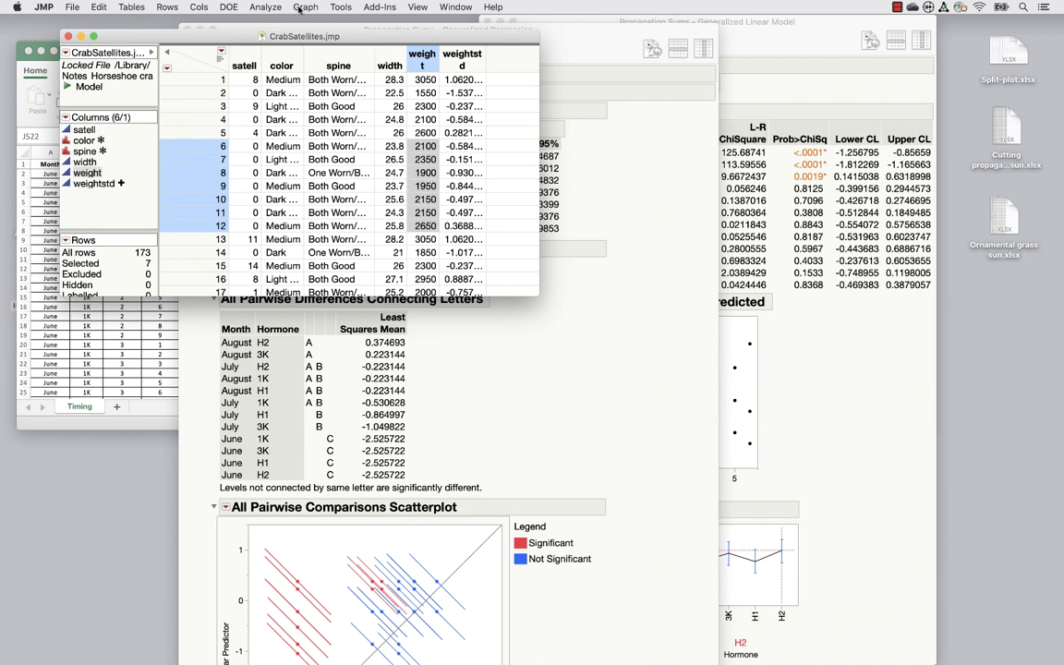
Open the Fit Model specification for the crab data and review its color, spine, width and weight effects
click(265, 6)
click(277, 85)
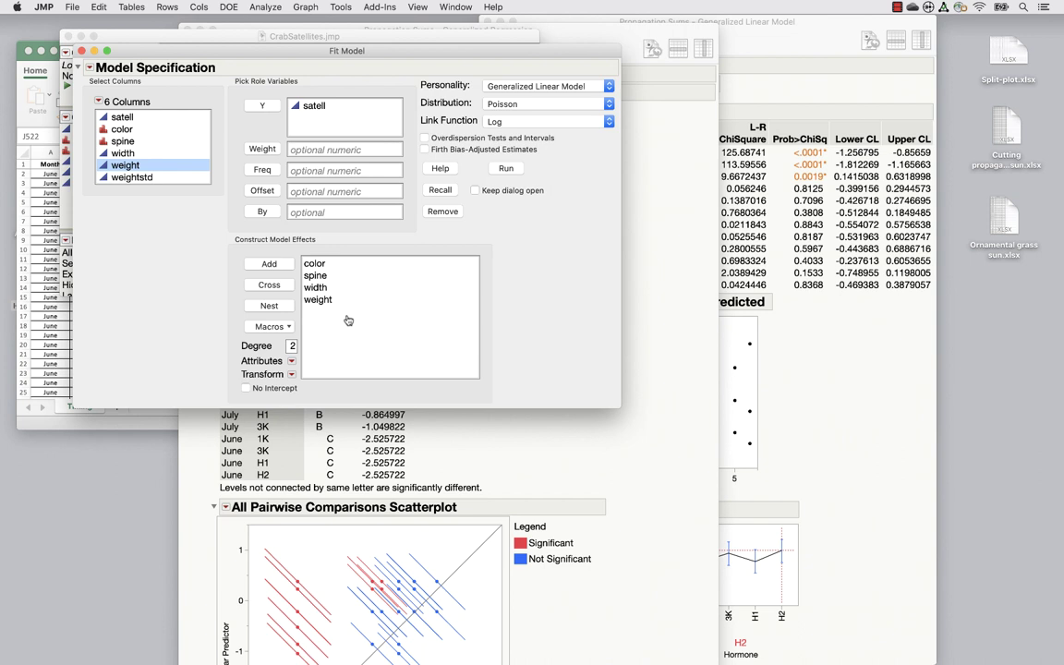
click(317, 265)
key(Down)
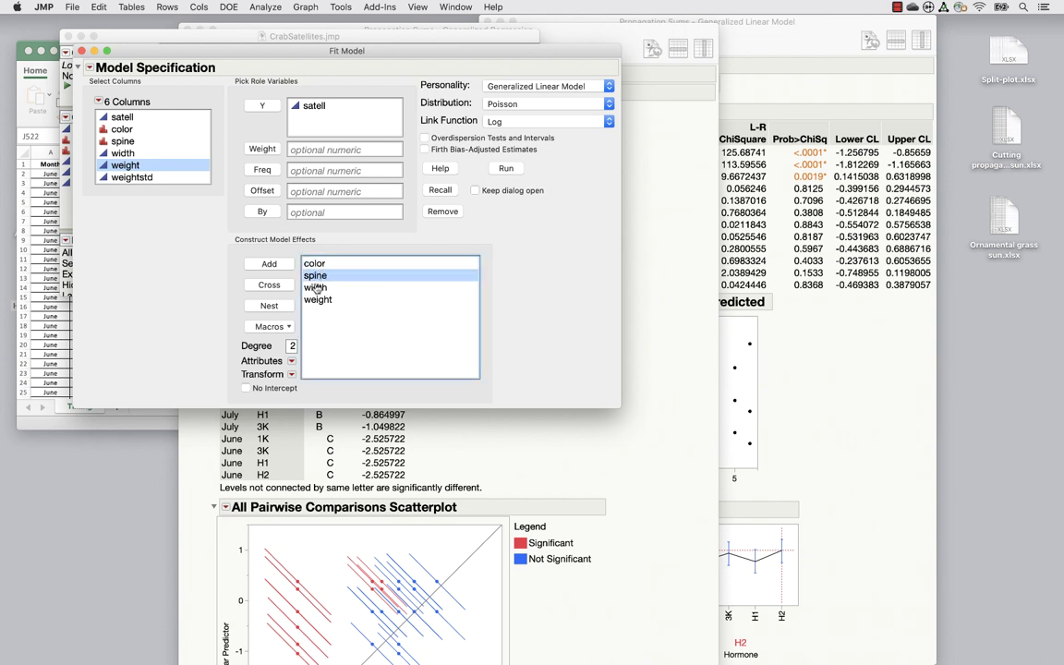
click(317, 288)
click(317, 301)
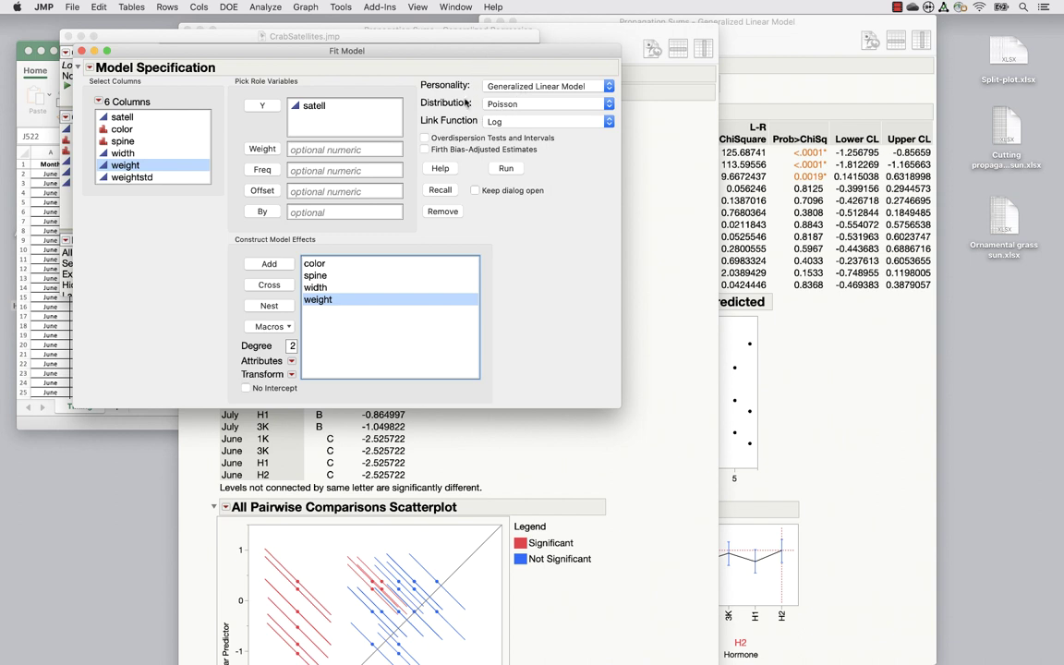
View the distribution of satell as a histogram only and close the resulting report
click(265, 8)
click(268, 21)
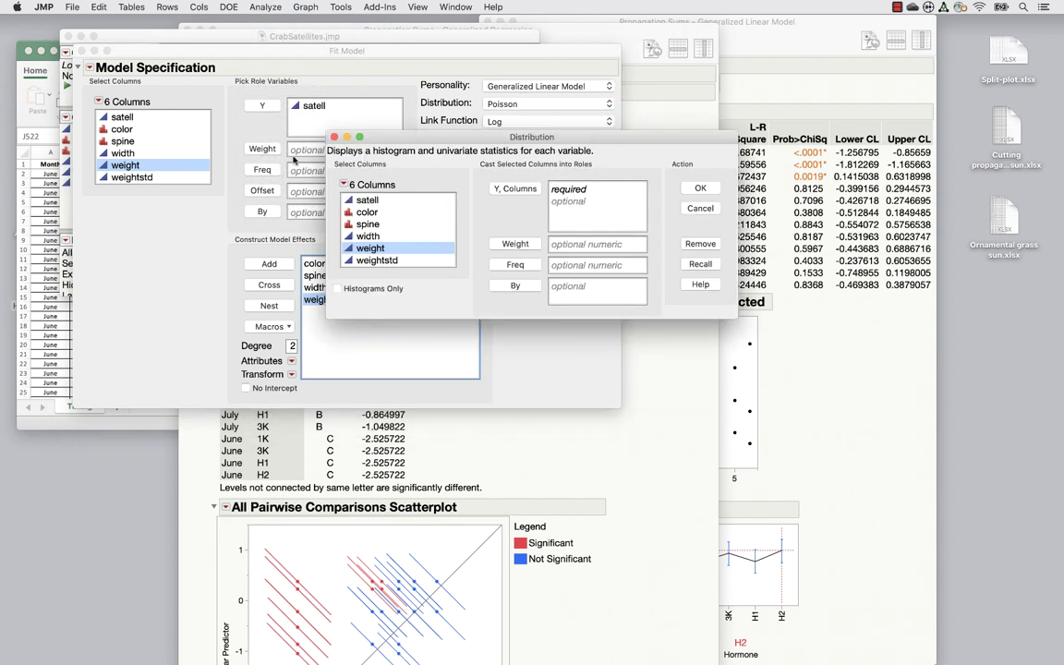
click(387, 202)
click(514, 188)
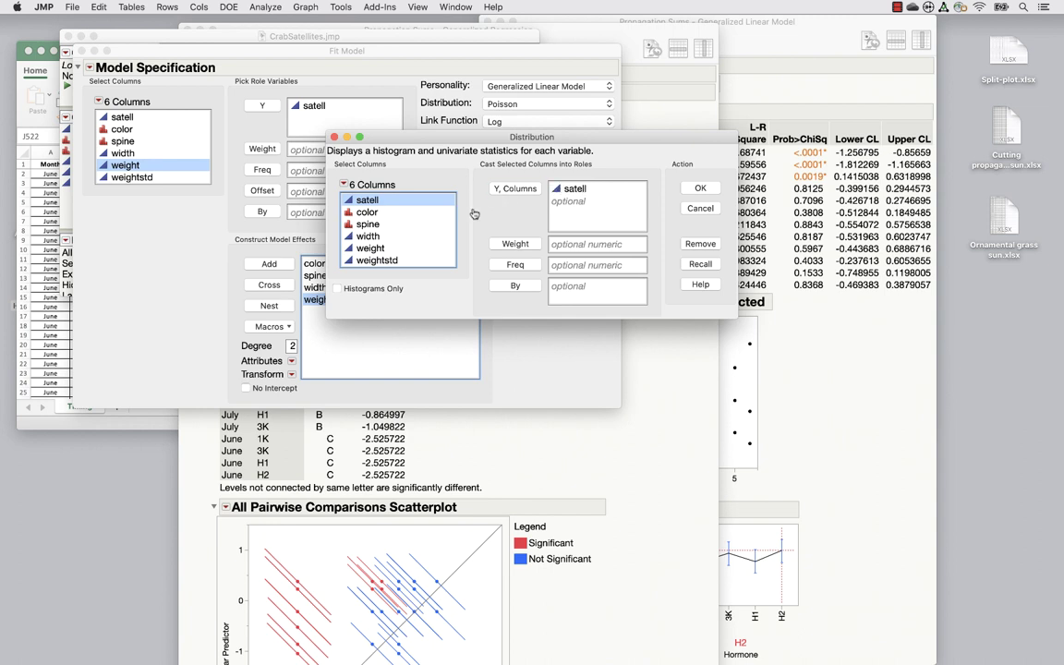
click(337, 288)
click(700, 188)
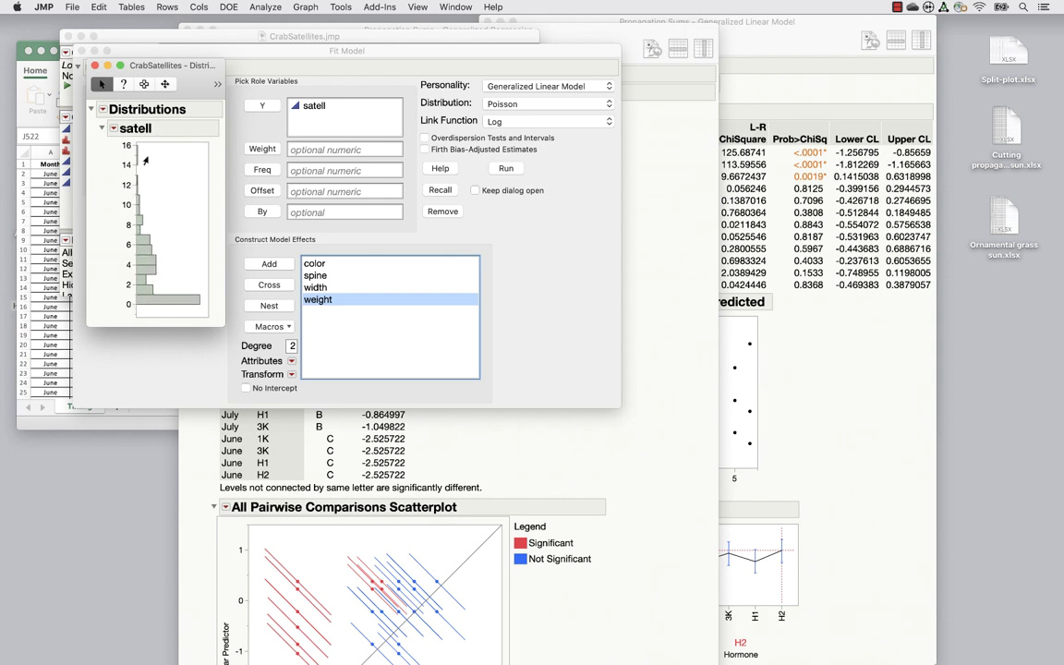
click(93, 65)
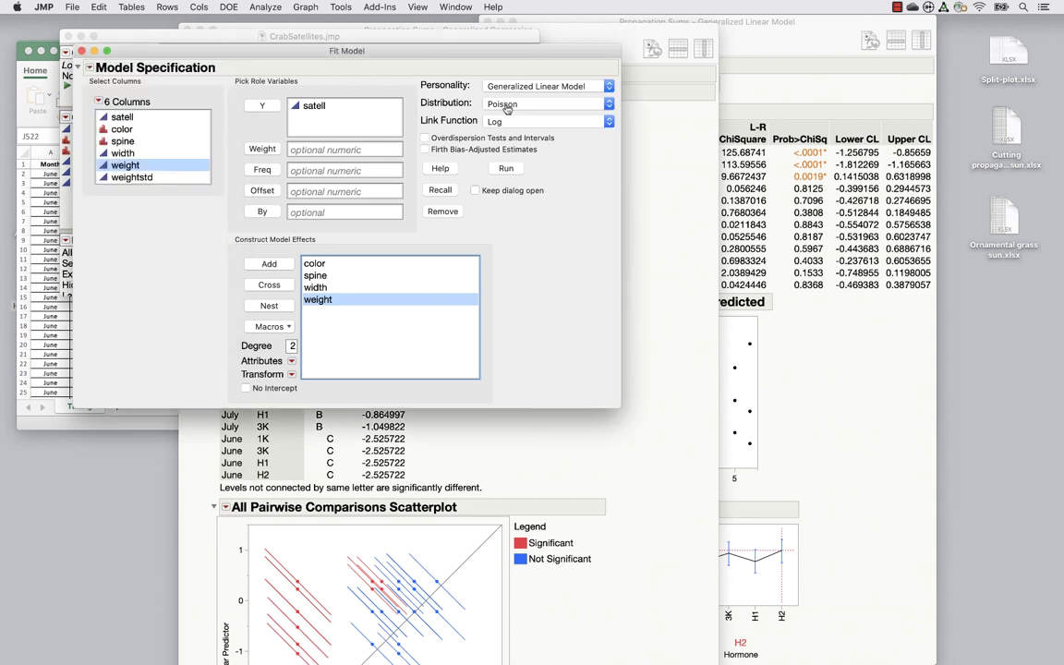
Run the Poisson generalized linear model for satell with overdispersion tests and intervals, and move its report aside
click(424, 138)
click(506, 168)
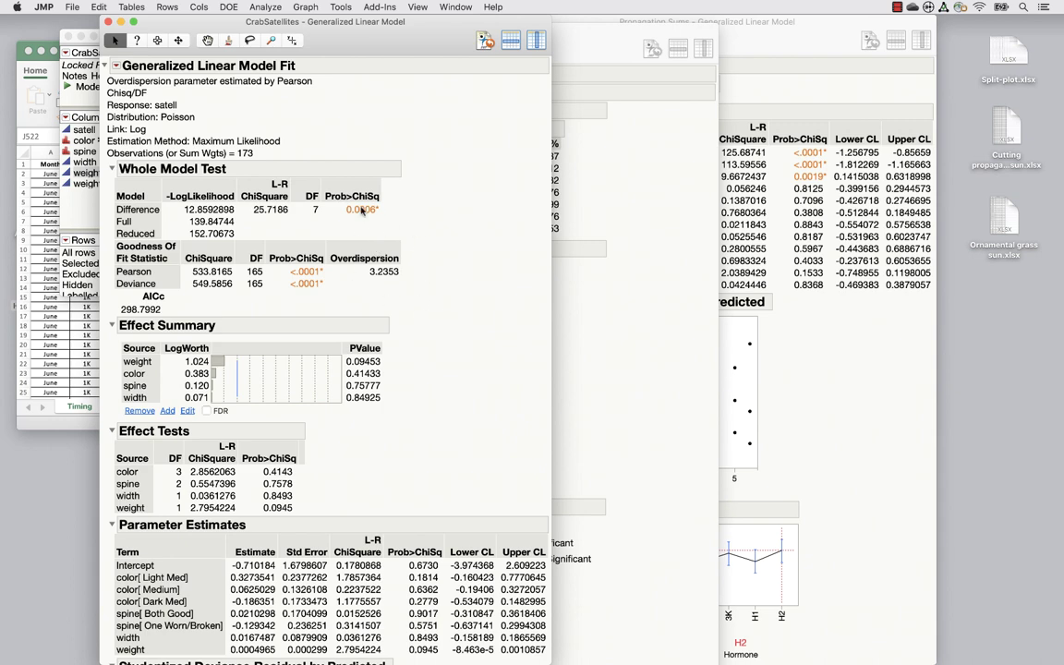
drag(292, 35, 256, 35)
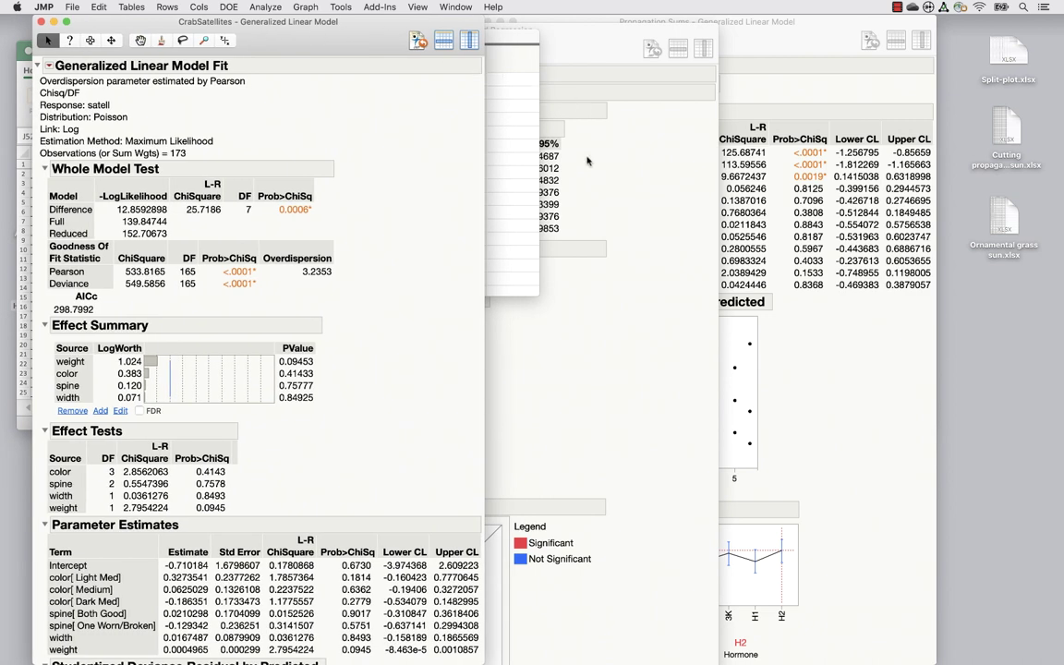
Fit satell on color, spine, width and weight using the Generalized Regression personality with a Poisson distribution
click(266, 7)
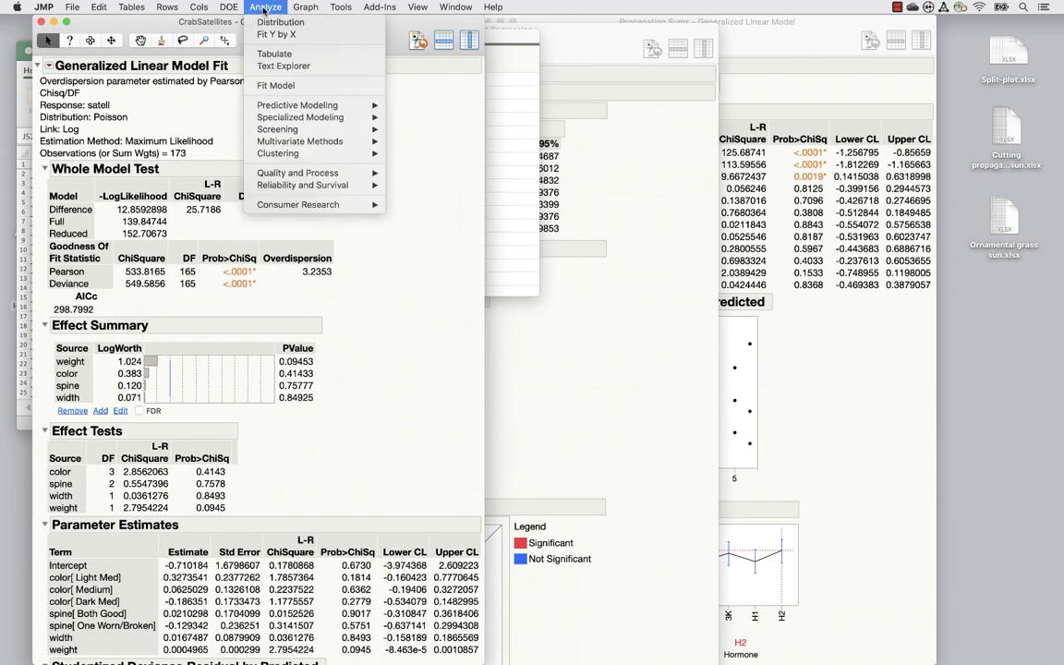
click(268, 85)
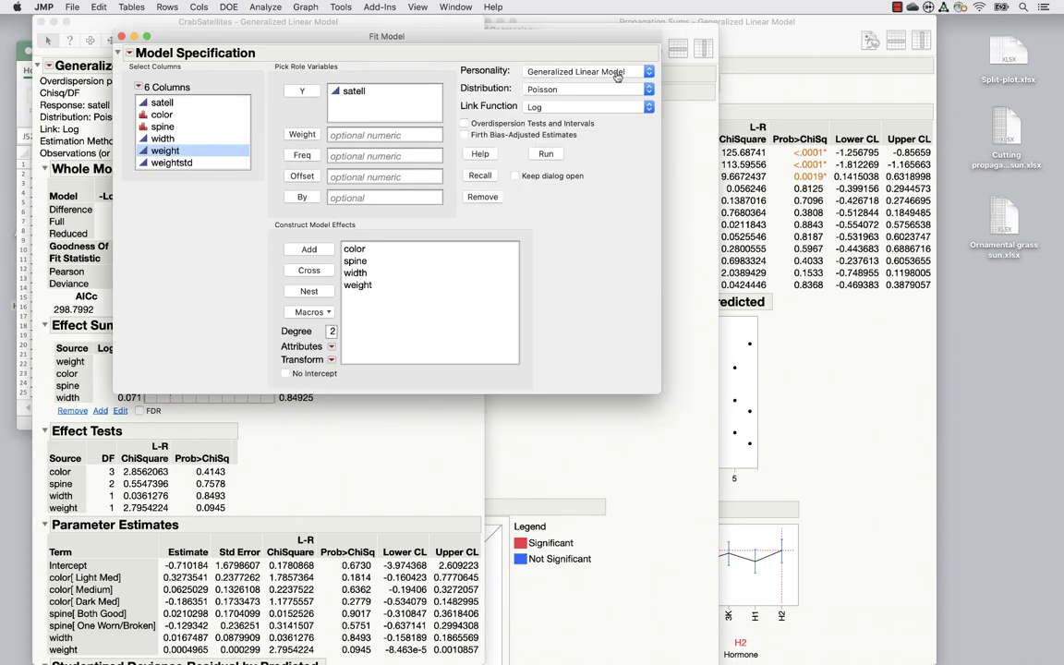
click(554, 70)
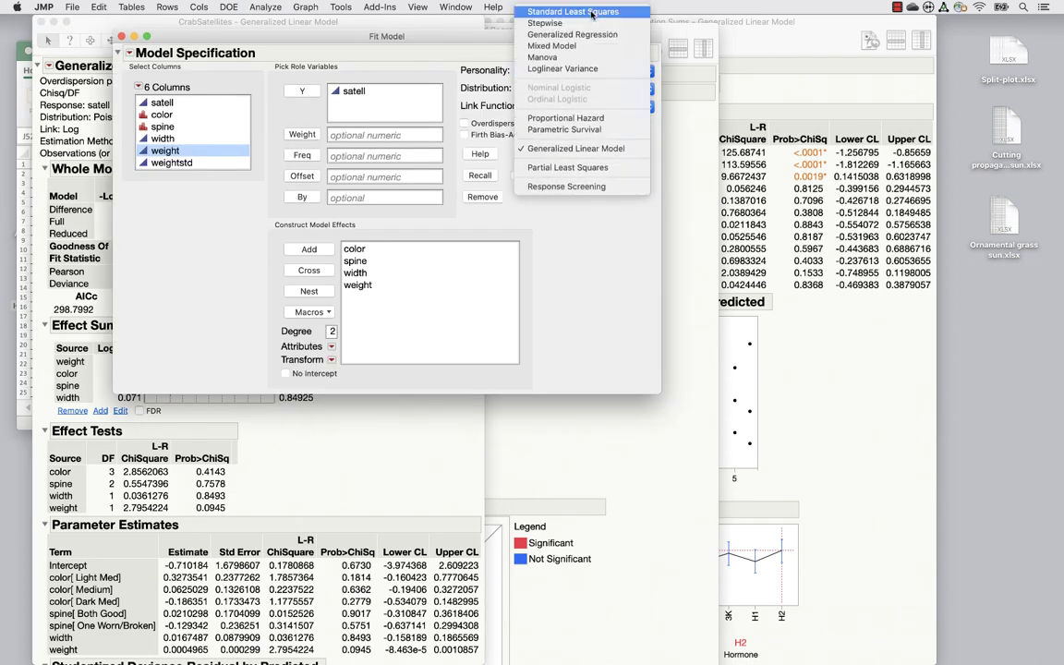
click(591, 38)
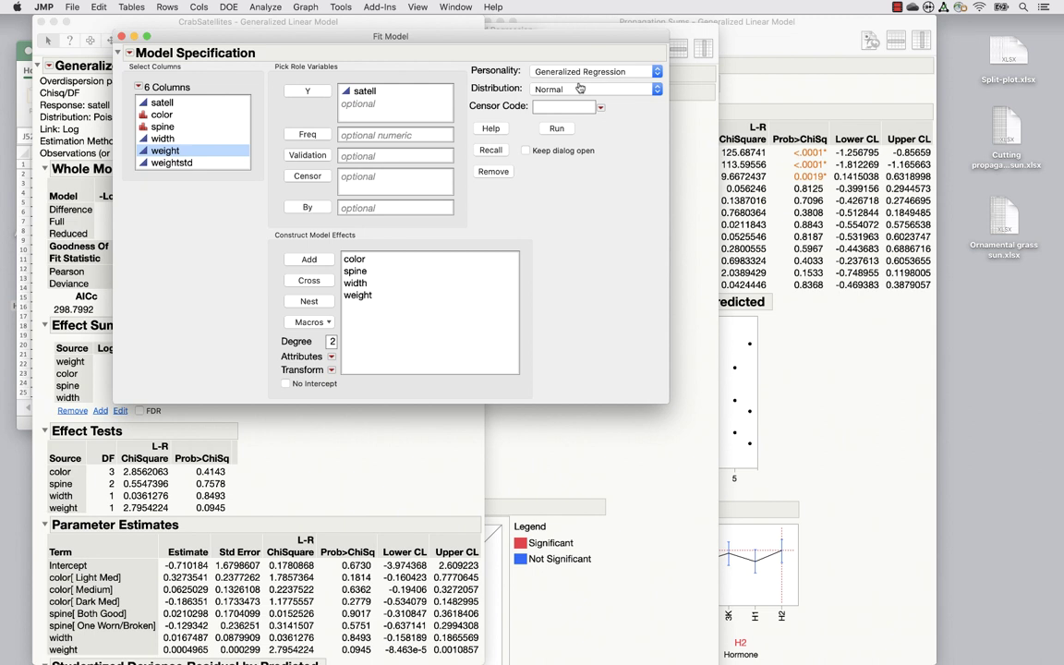
click(574, 90)
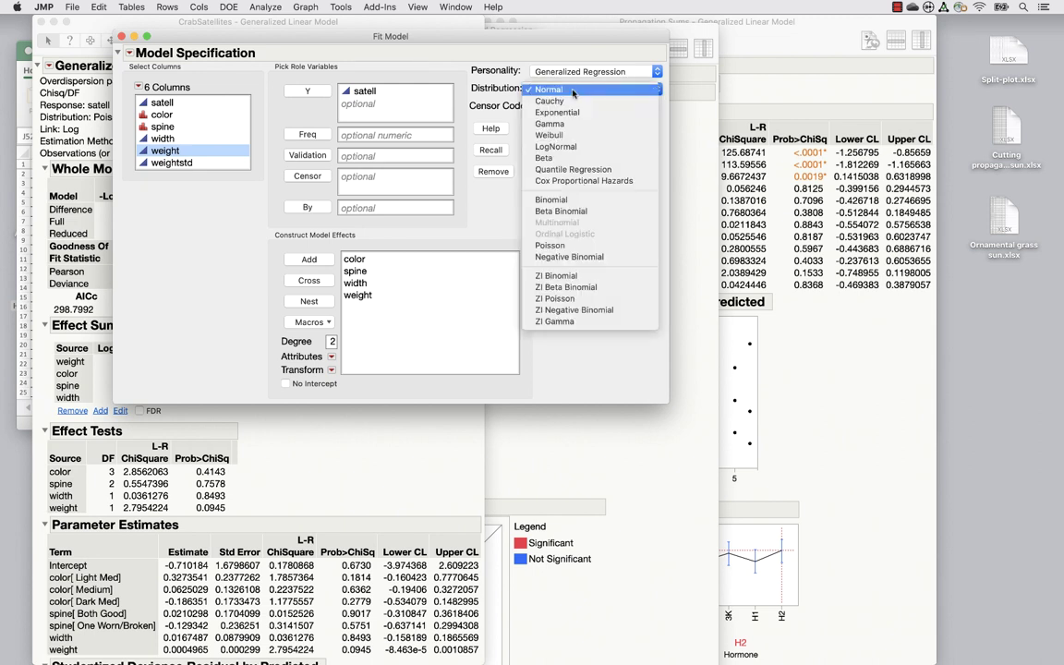
click(551, 245)
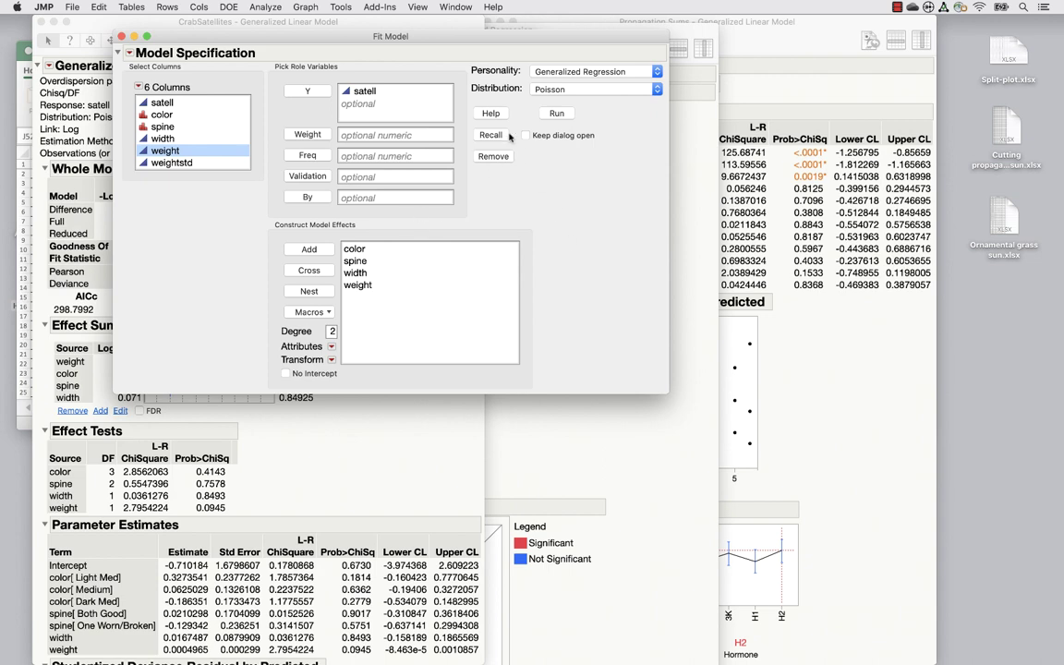
key(Return)
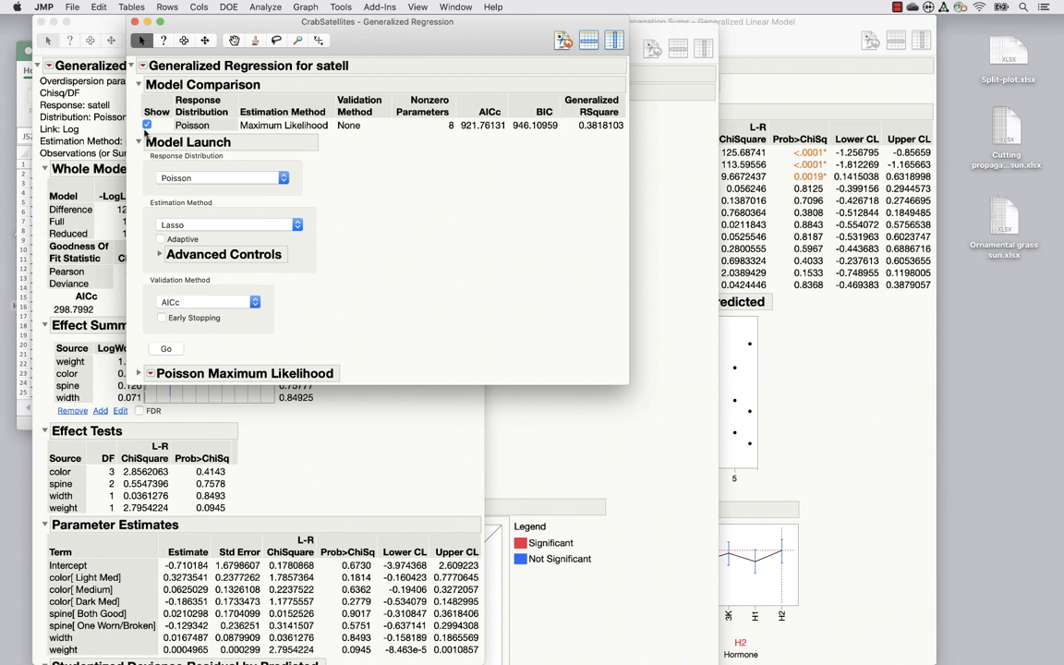
Add a Negative Binomial fit estimated by Maximum Likelihood to the Generalized Regression report and collapse its results
click(215, 179)
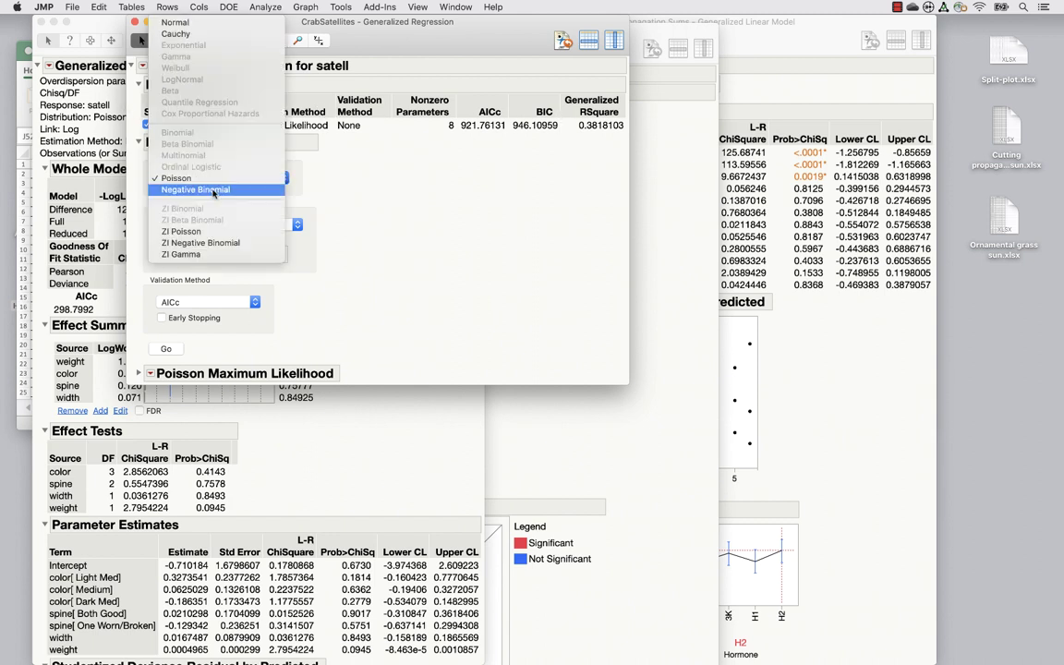
click(213, 190)
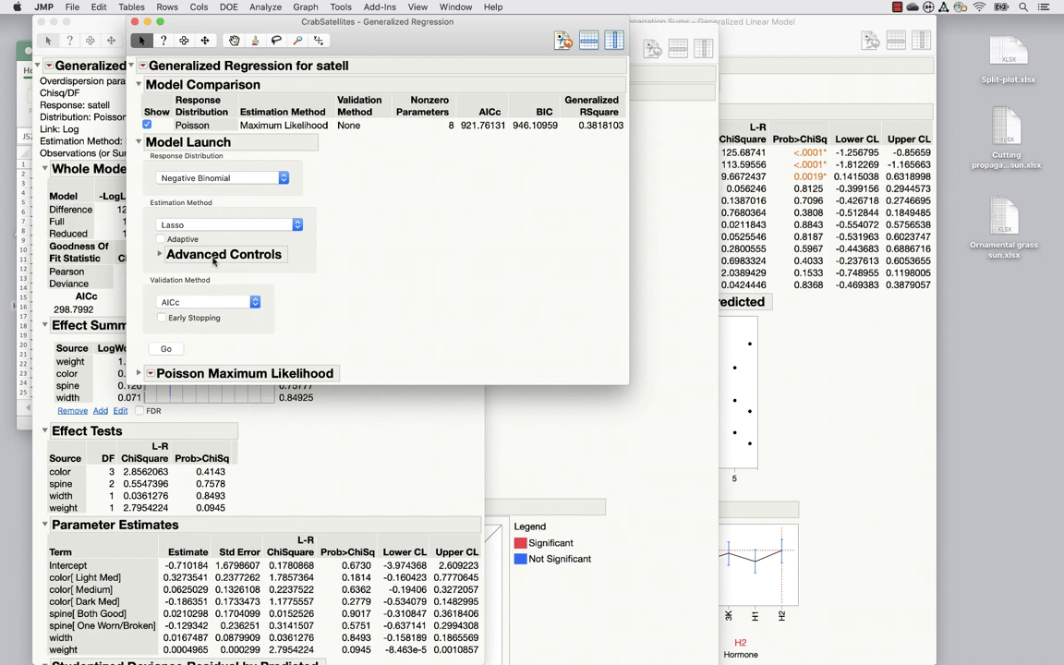
click(222, 225)
click(210, 126)
click(166, 307)
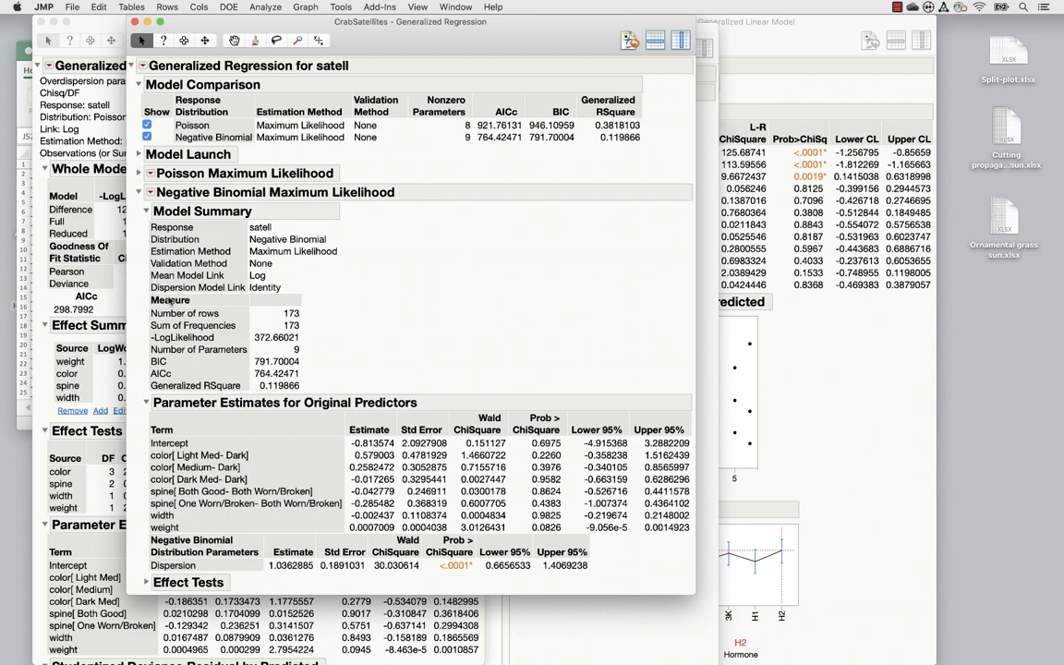
click(138, 191)
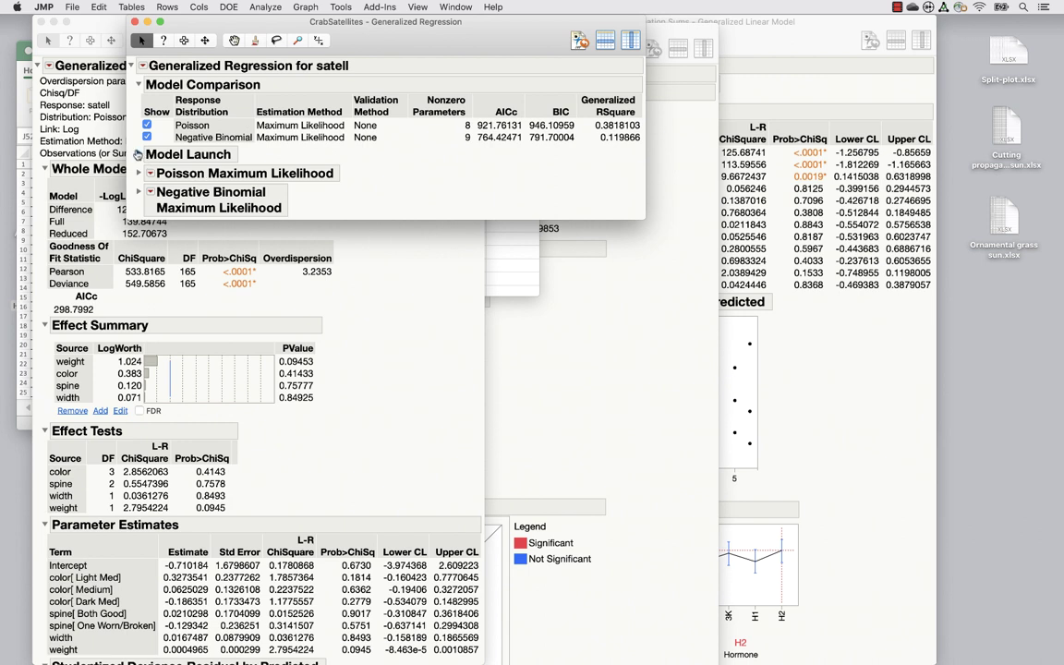
Add a ZI Poisson fit by Maximum Likelihood to the model comparison and collapse its results
click(138, 154)
click(184, 189)
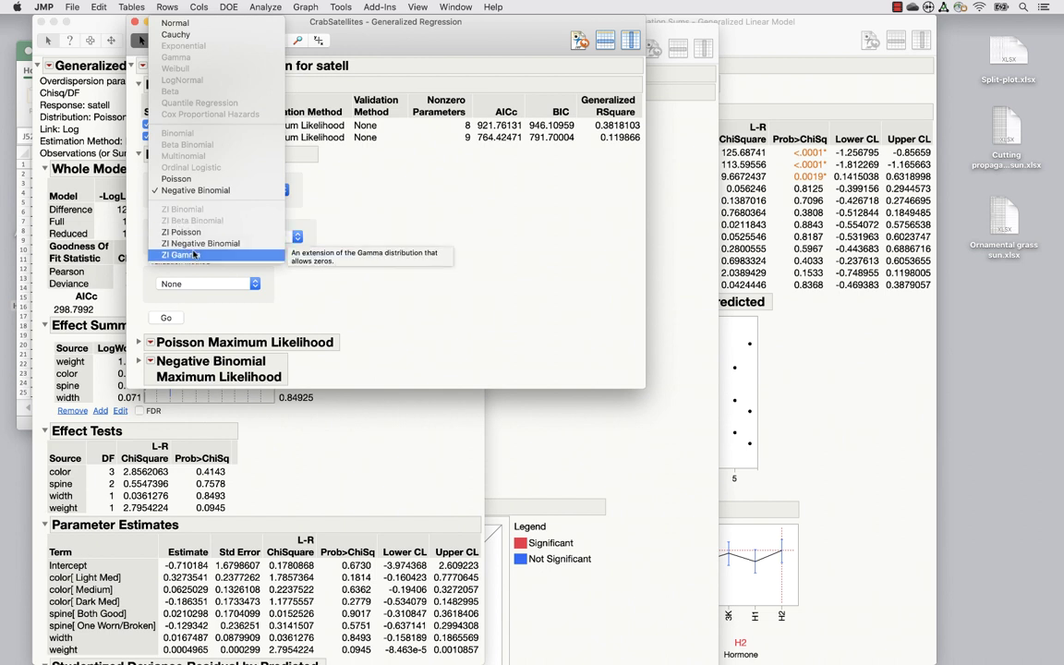
click(185, 236)
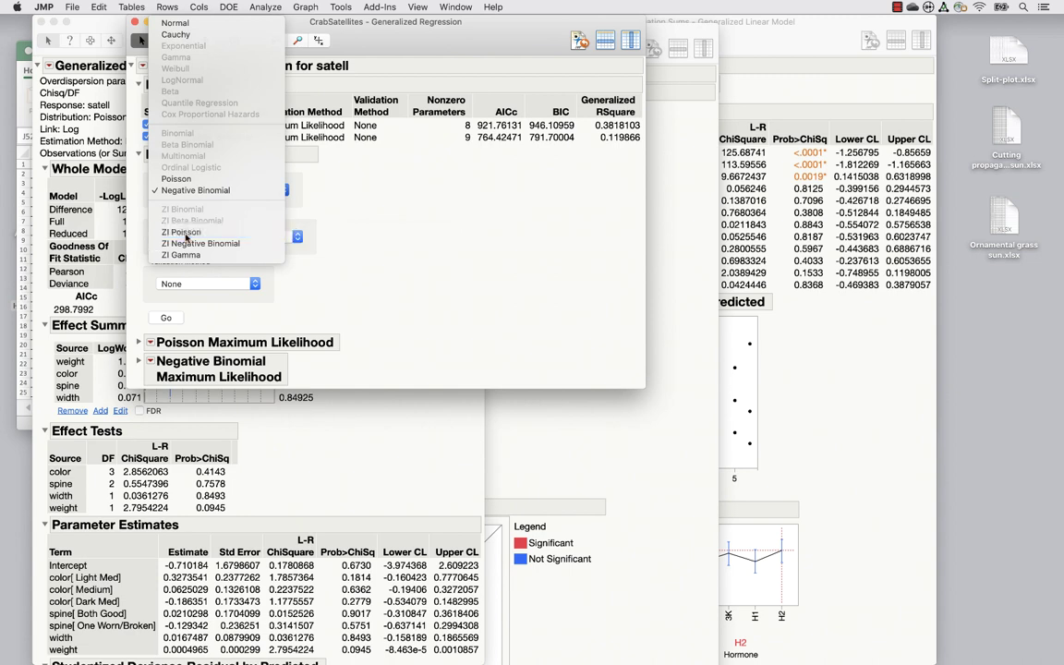
click(166, 316)
click(139, 240)
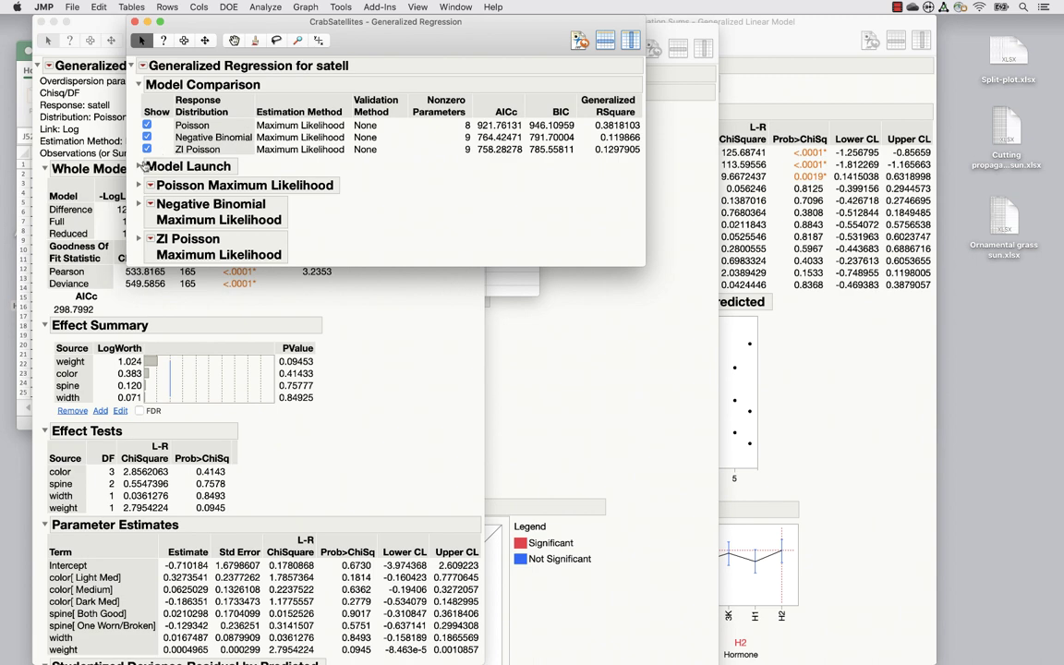
Add a ZI Negative Binomial fit by Maximum Likelihood to the model comparison and collapse its results
click(141, 166)
click(202, 201)
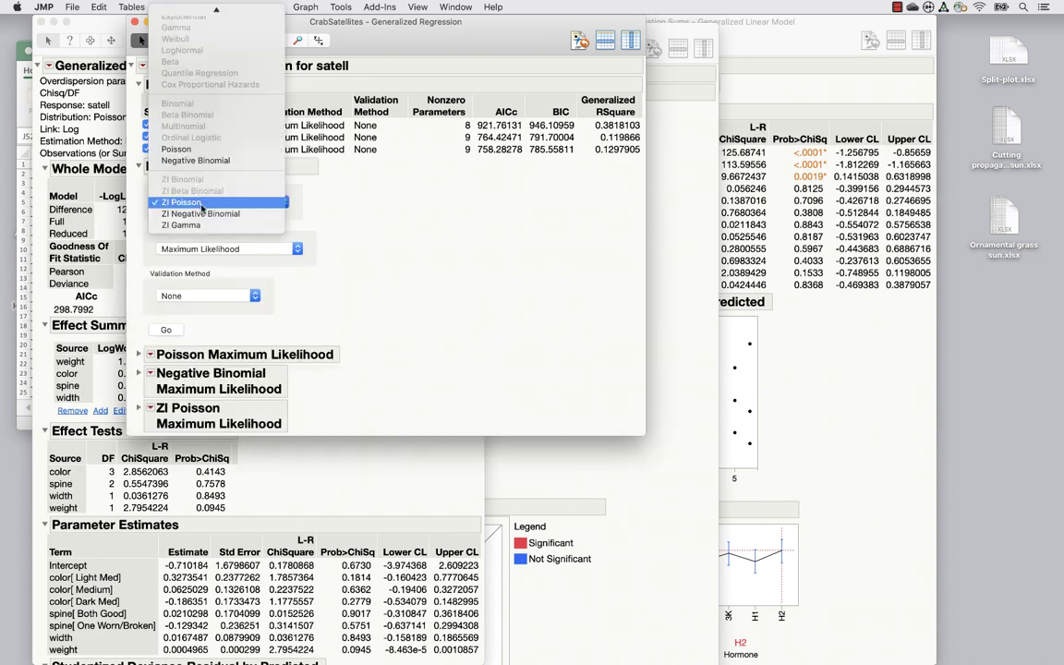
click(188, 215)
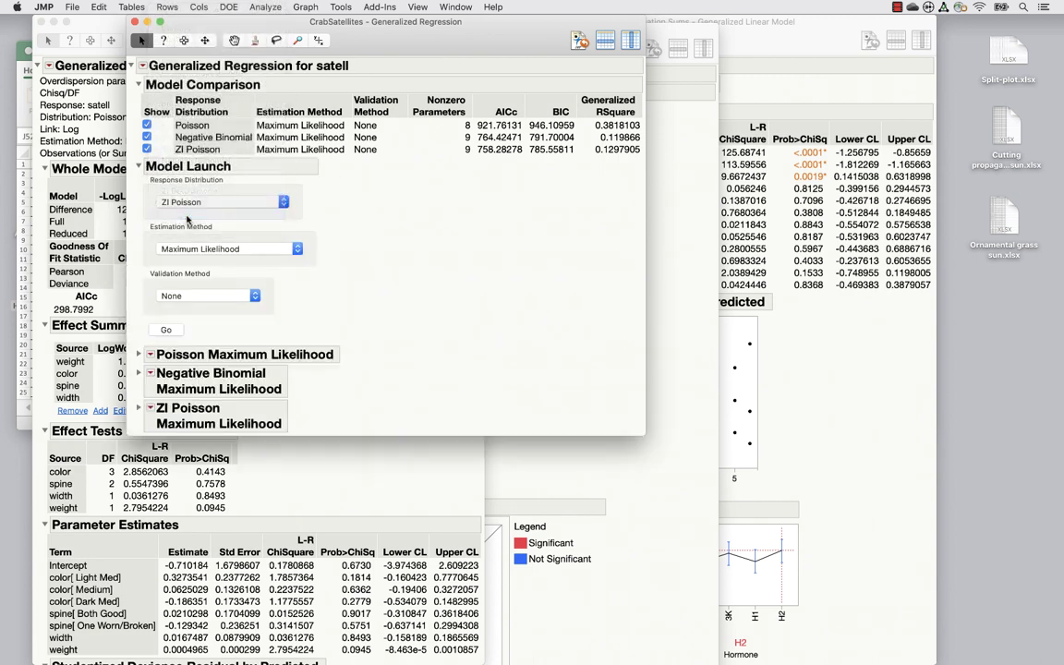
click(167, 330)
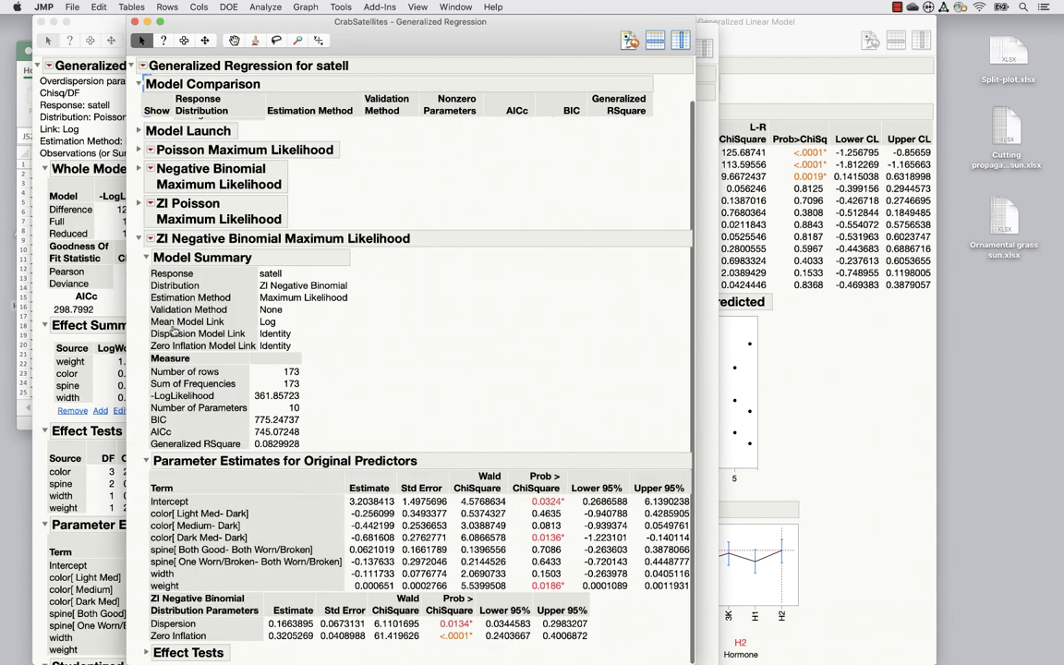
right_click(138, 238)
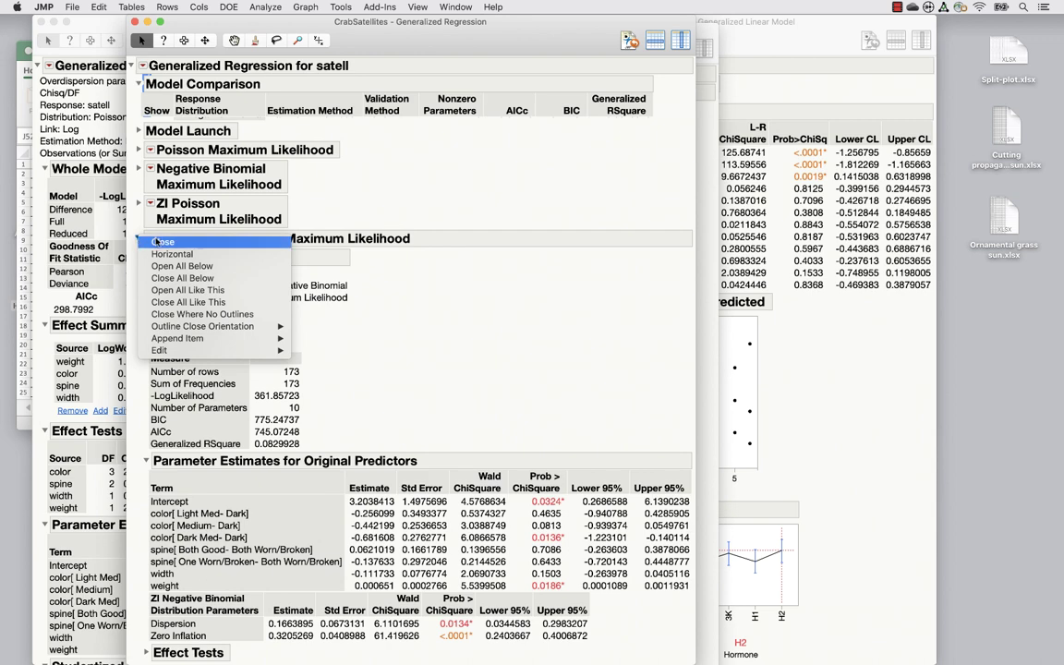
click(159, 241)
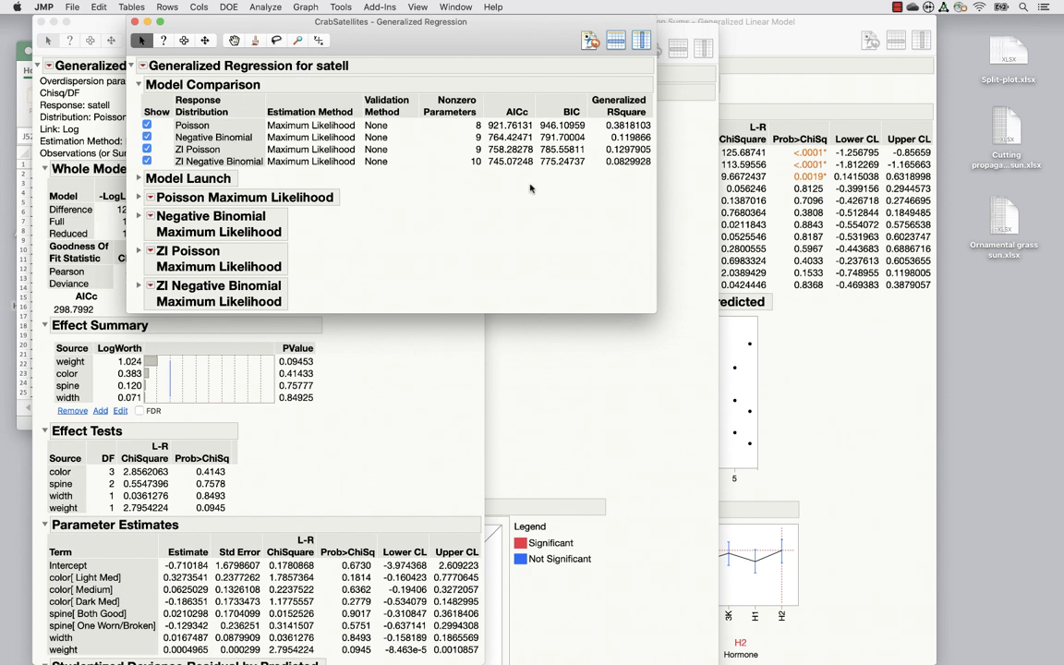
Expand the ZI Negative Binomial report and its Effect Tests, and examine the p-values for weight and color
click(138, 286)
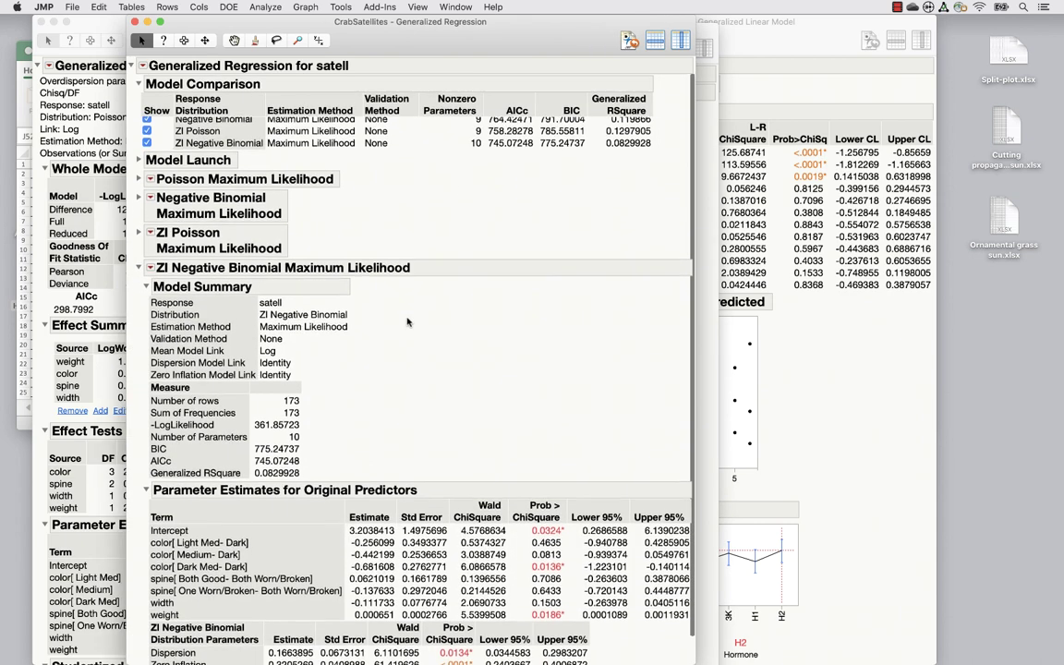
scroll(407, 321, down, 1)
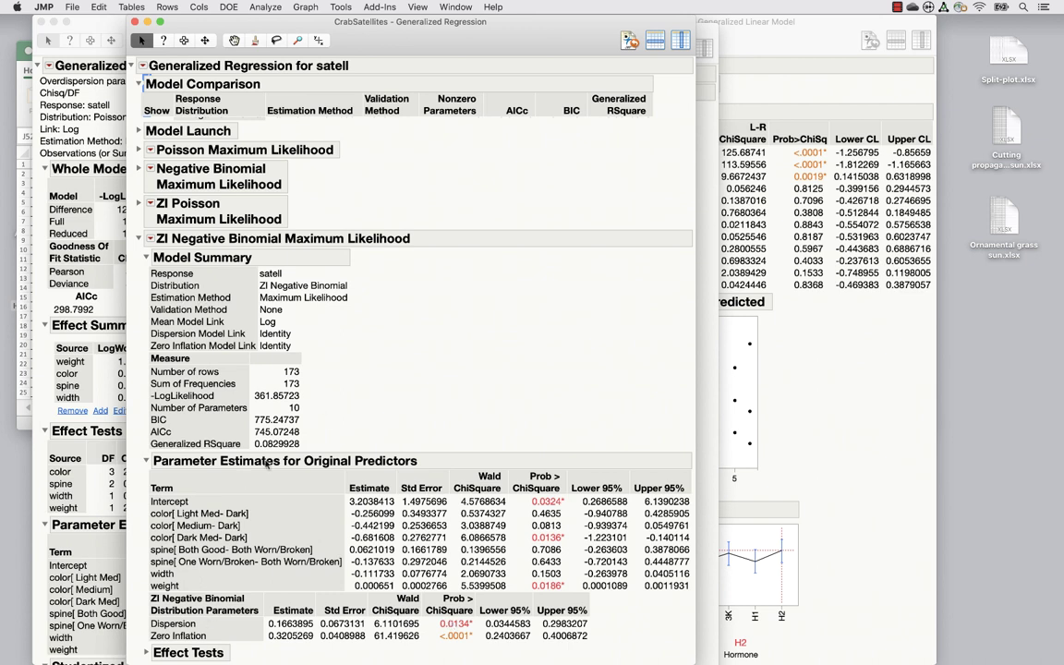
click(145, 653)
scroll(353, 500, down, 3)
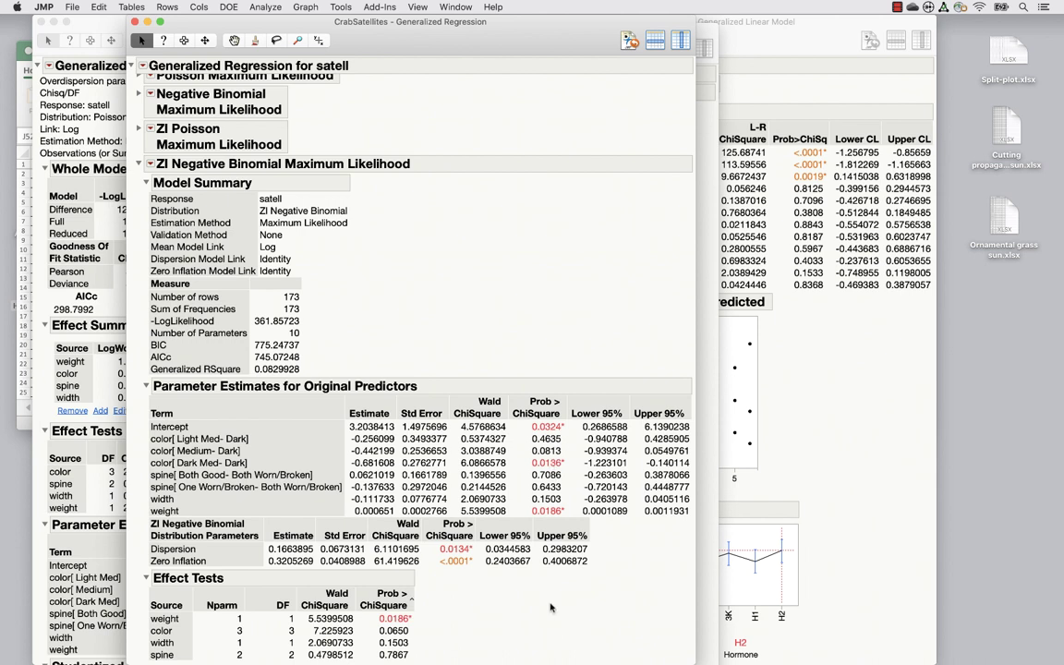
mouse_move(408, 548)
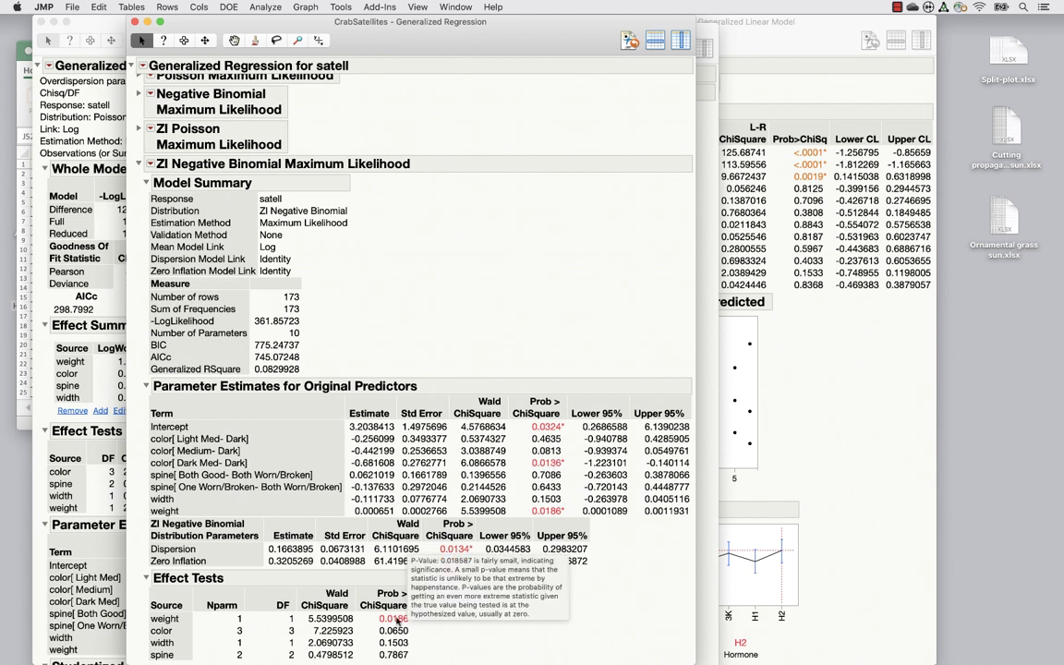
mouse_move(401, 634)
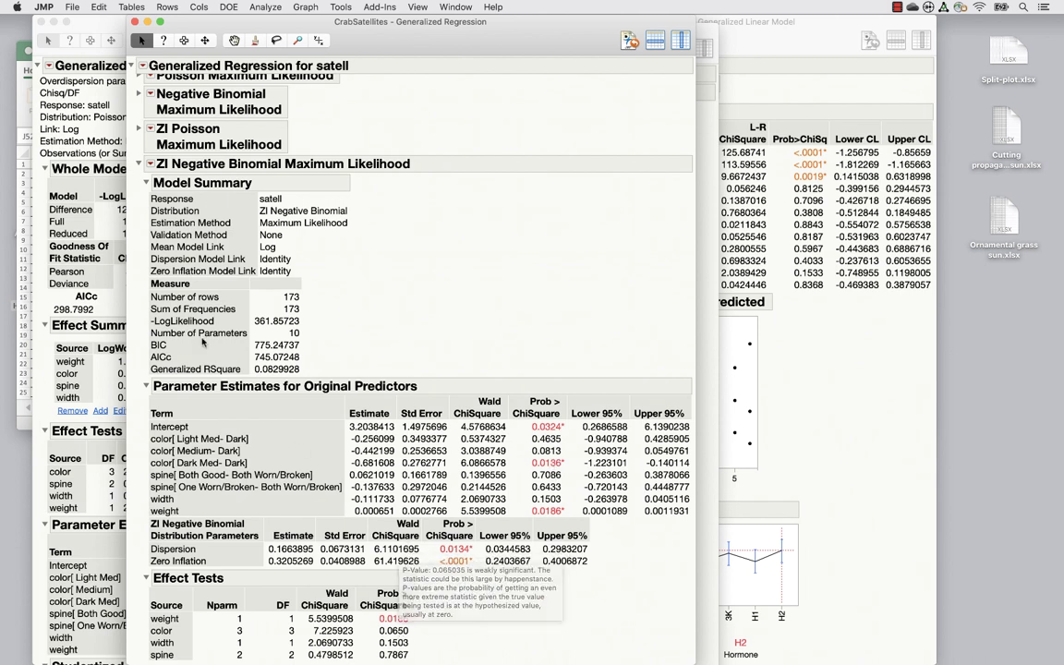
Compare the color levels of the ZI Negative Binomial fit using Student's t and a least squares means plot, placing the report beside the Generalized Linear Model fit
click(151, 164)
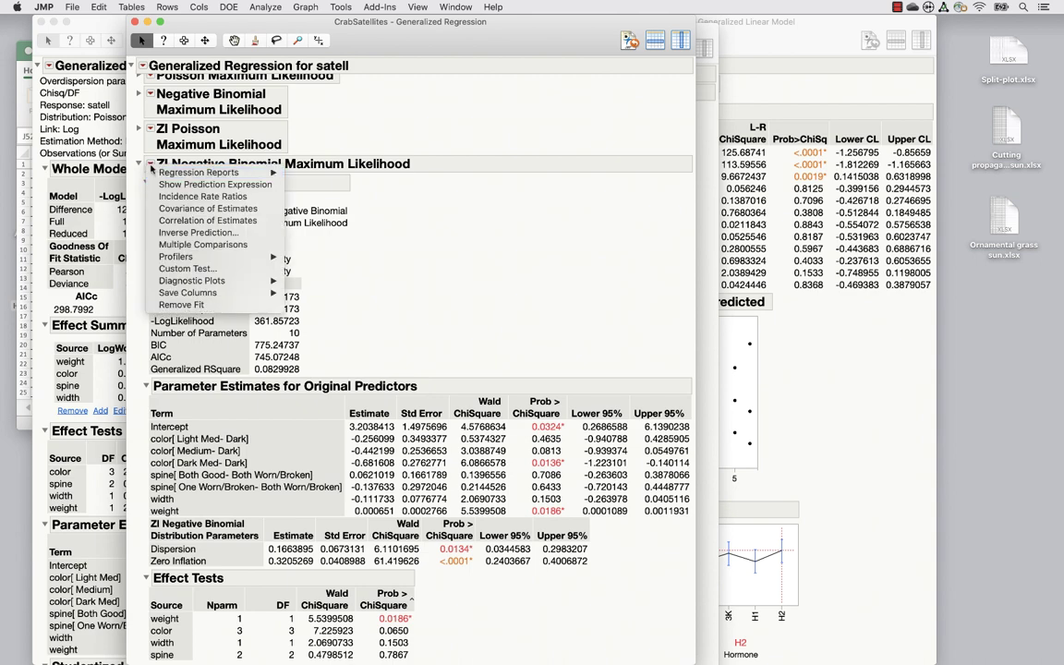
click(190, 244)
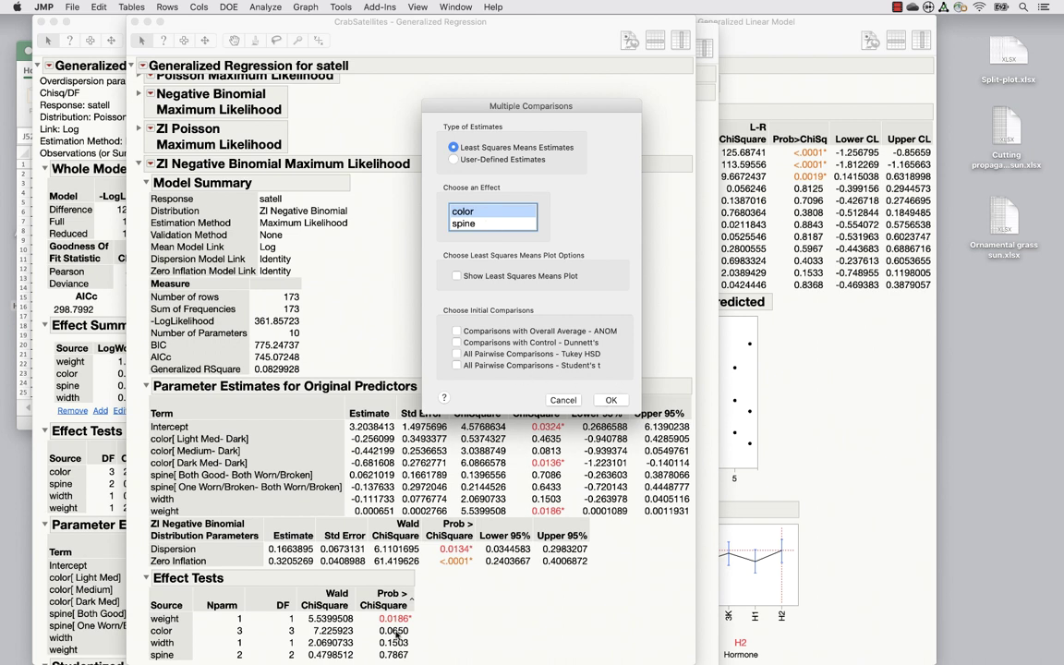
click(456, 276)
click(613, 403)
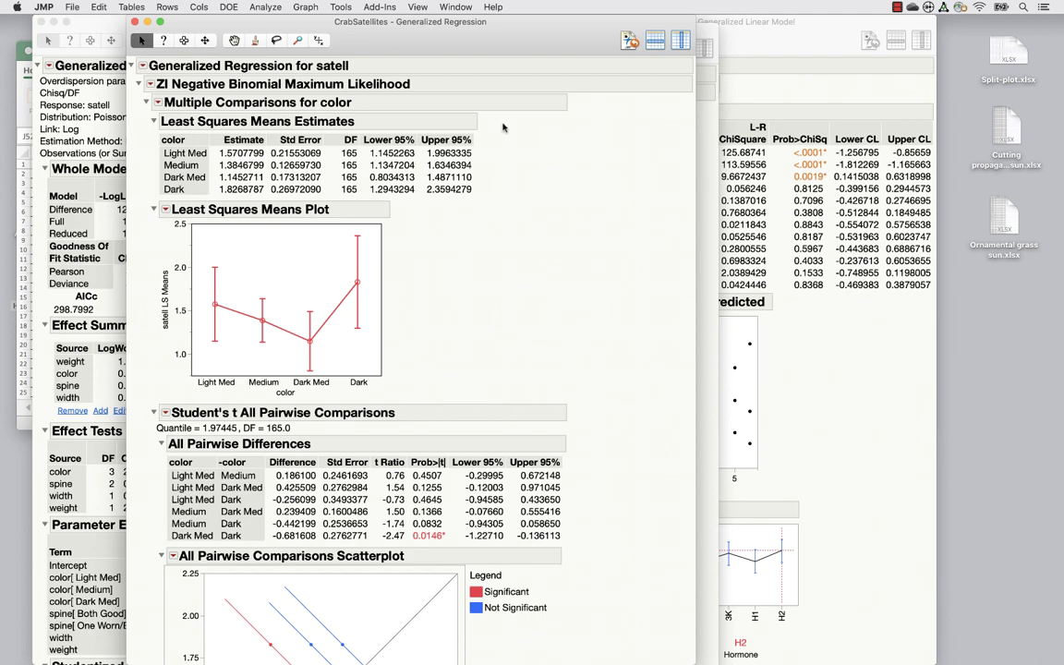
drag(474, 27, 834, 28)
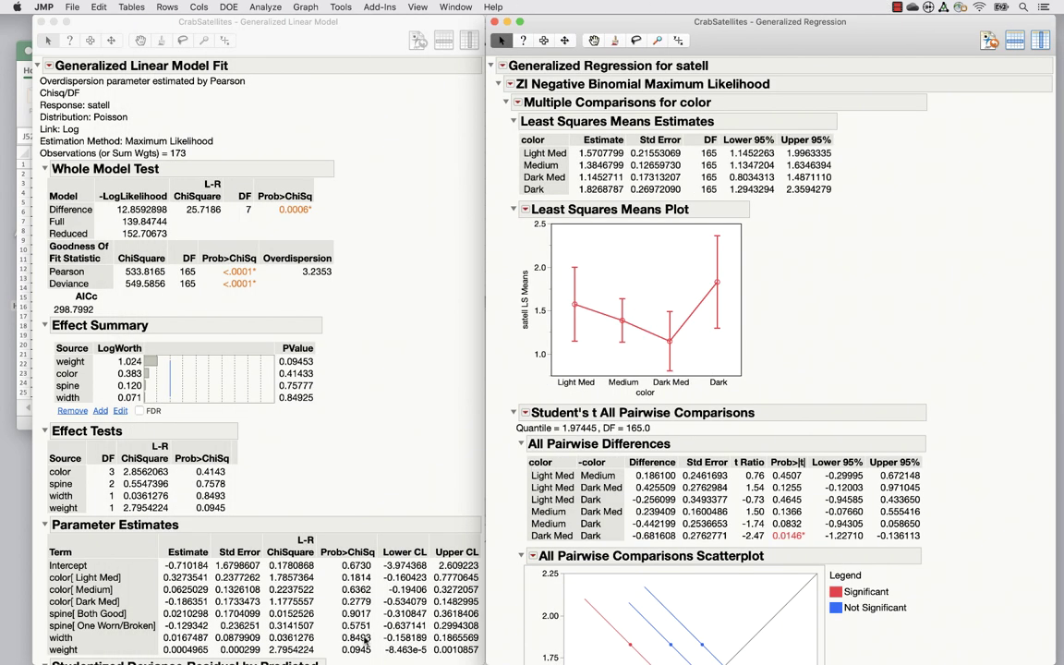
scroll(365, 445, down, 3)
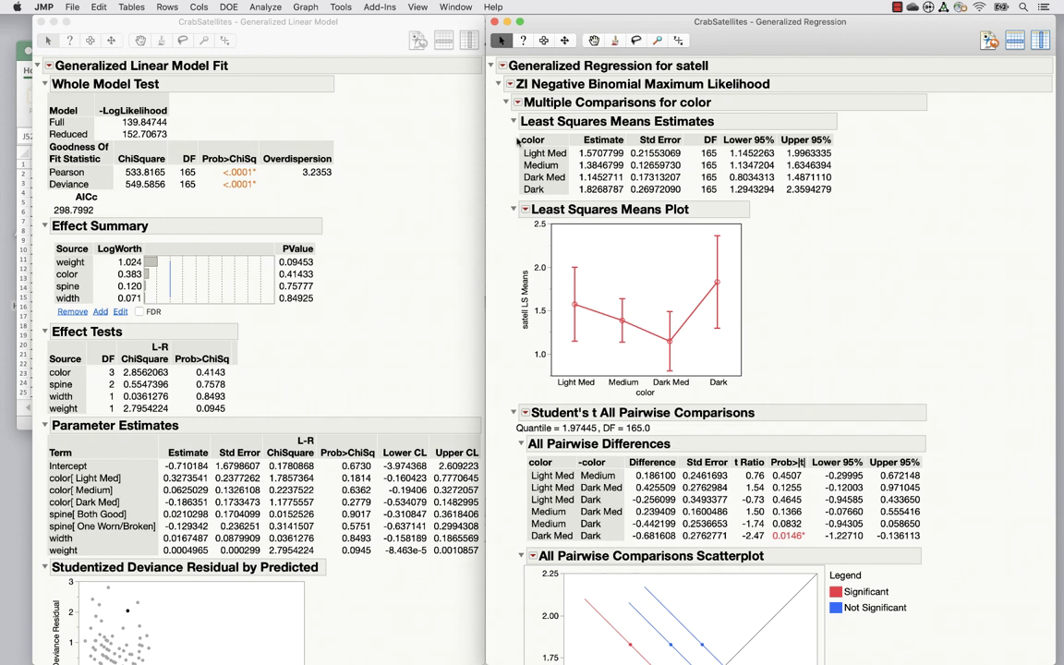
click(518, 103)
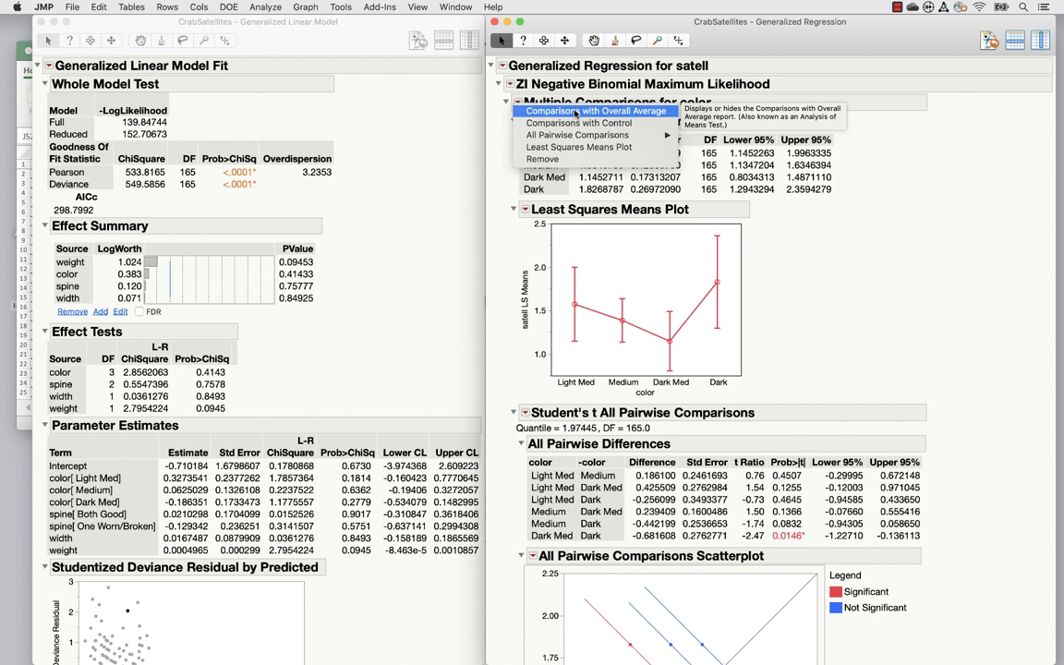
mouse_move(579, 139)
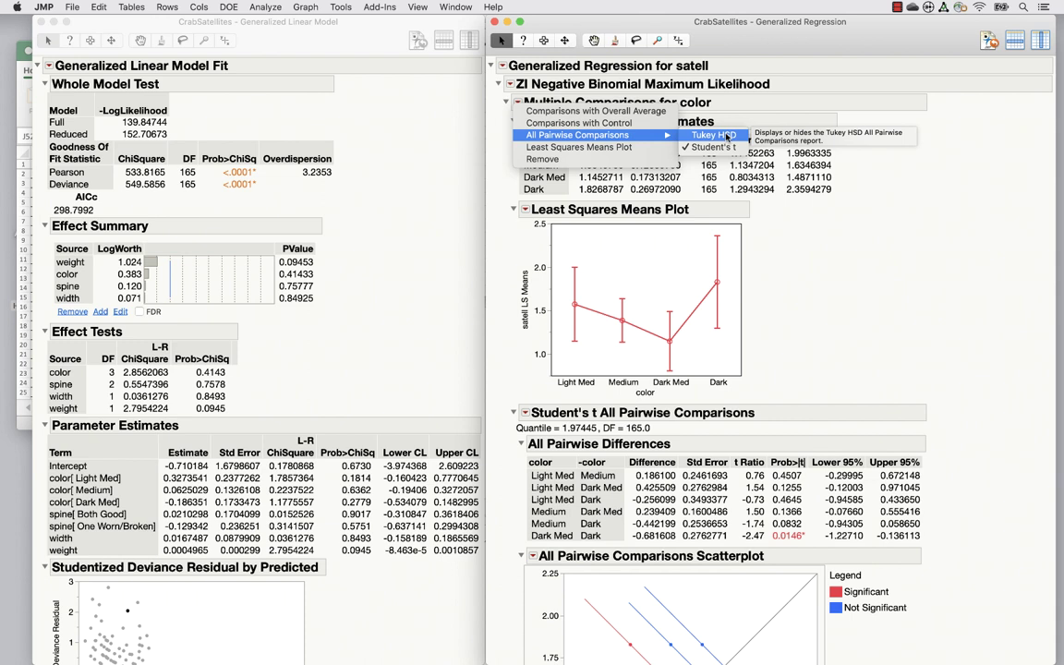
click(744, 241)
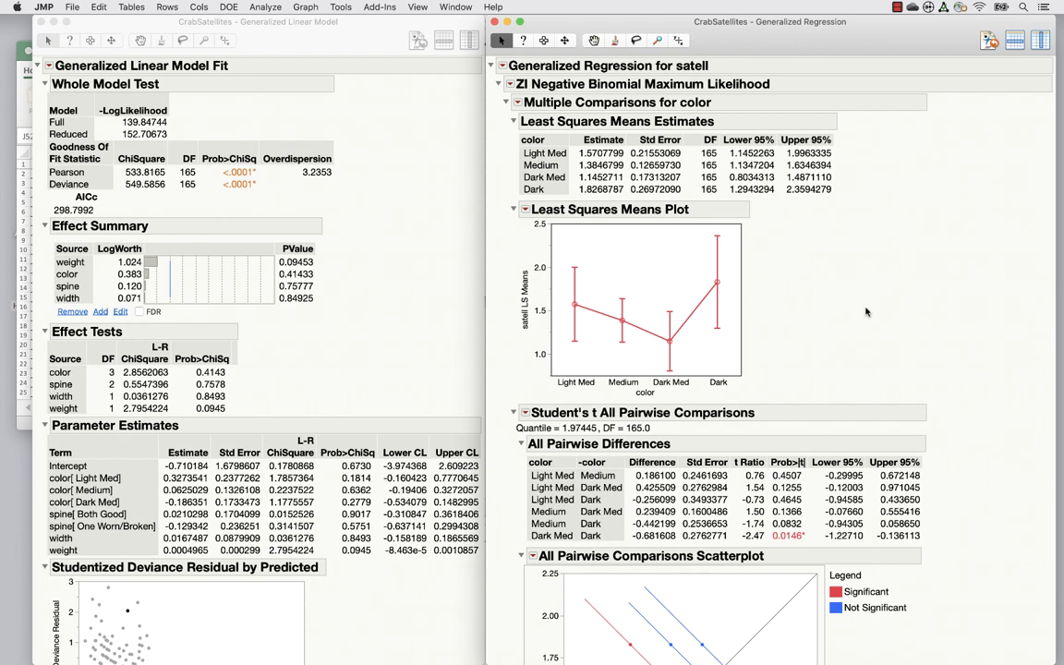
click(518, 103)
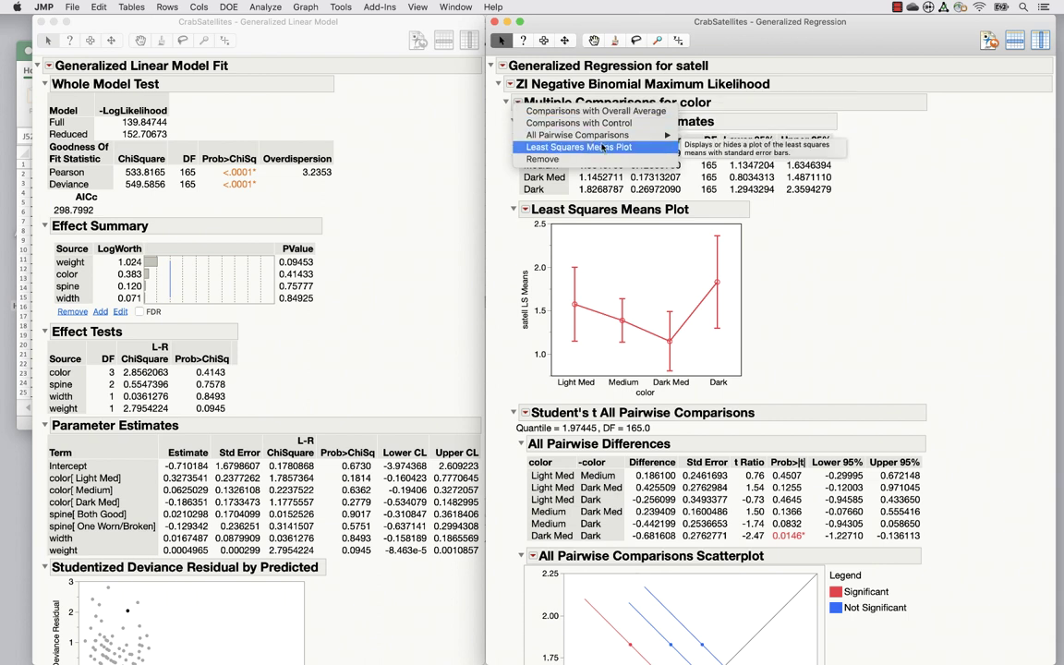
click(868, 286)
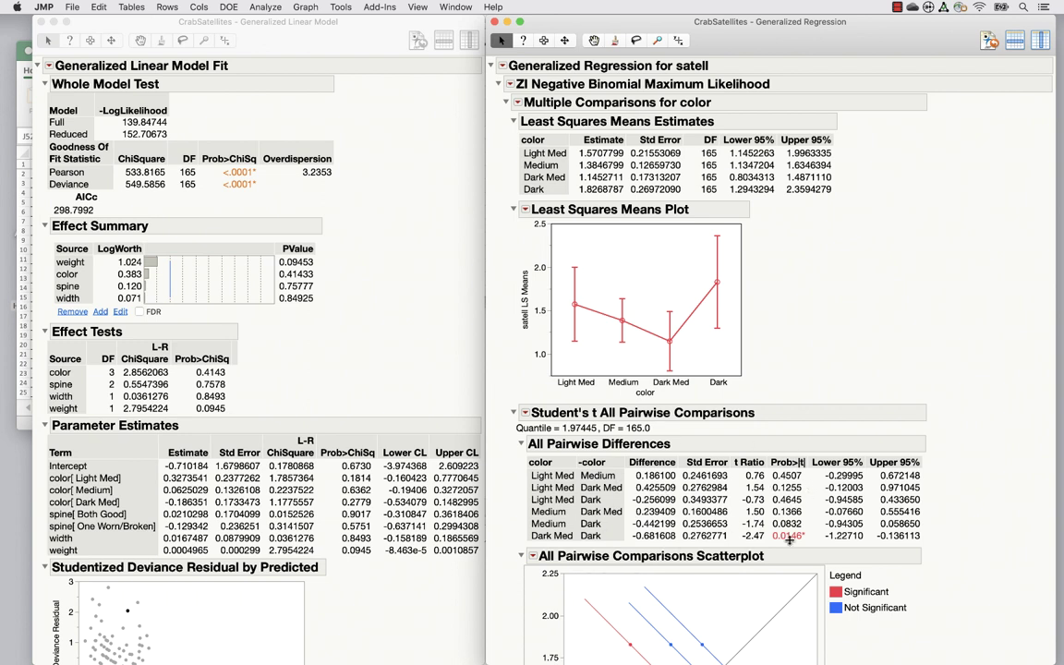
Make the All Pairwise Differences results into a data table to view its columns, and close it without saving
right_click(783, 465)
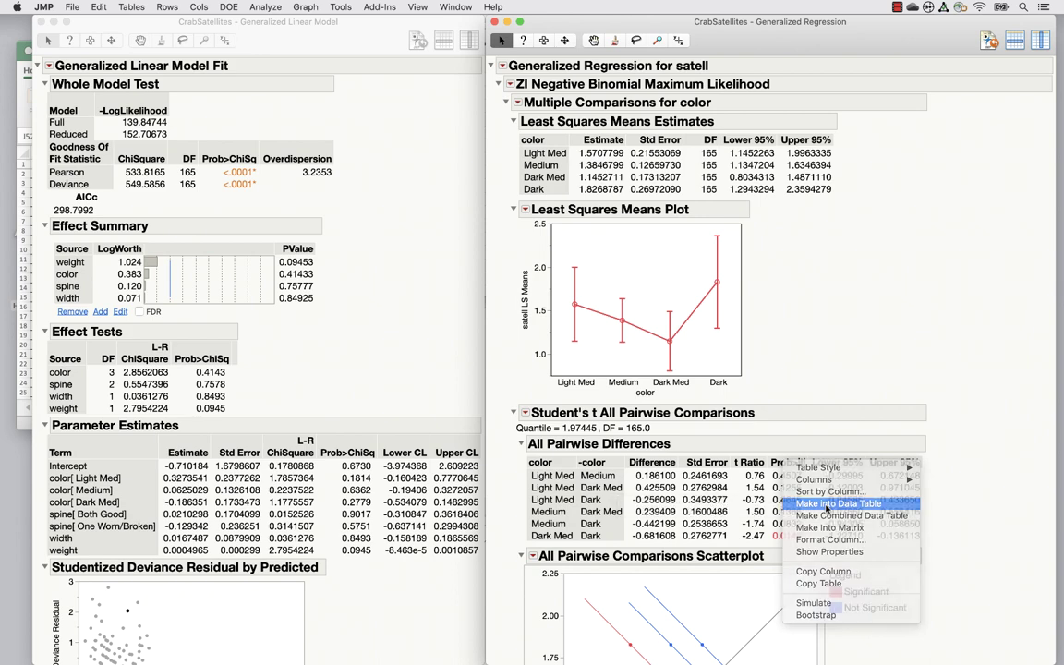
click(826, 504)
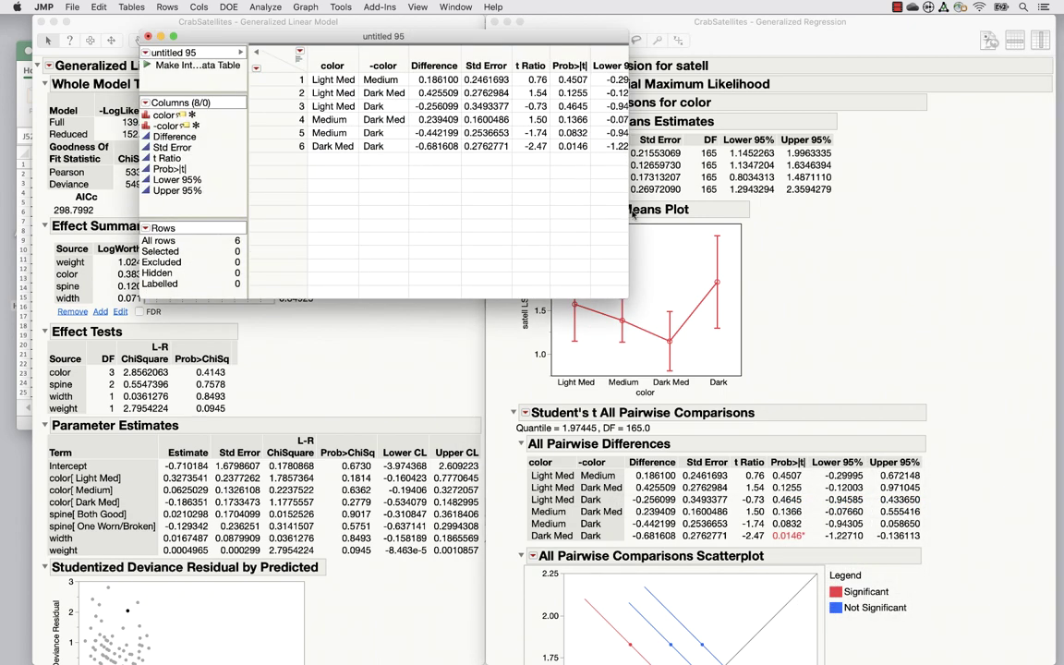
drag(624, 294, 767, 304)
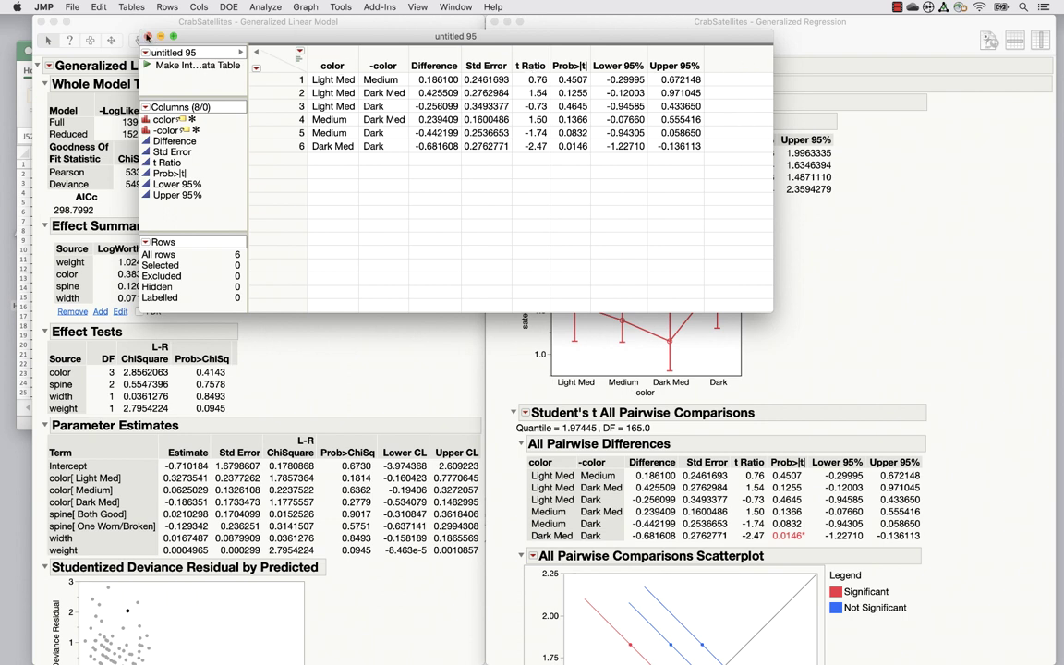
click(146, 37)
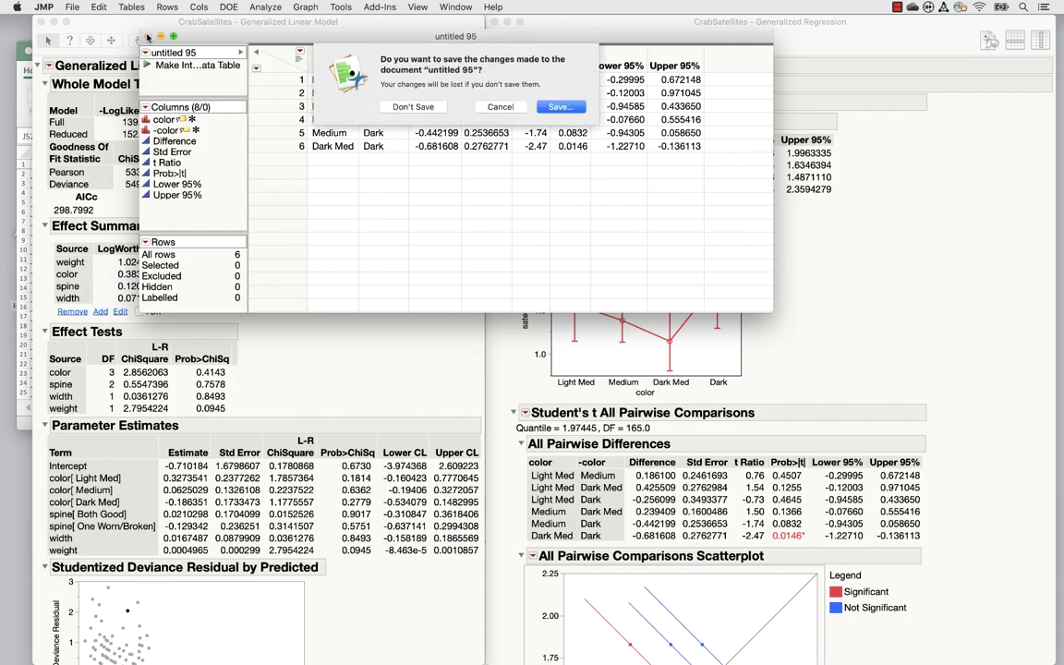
click(379, 103)
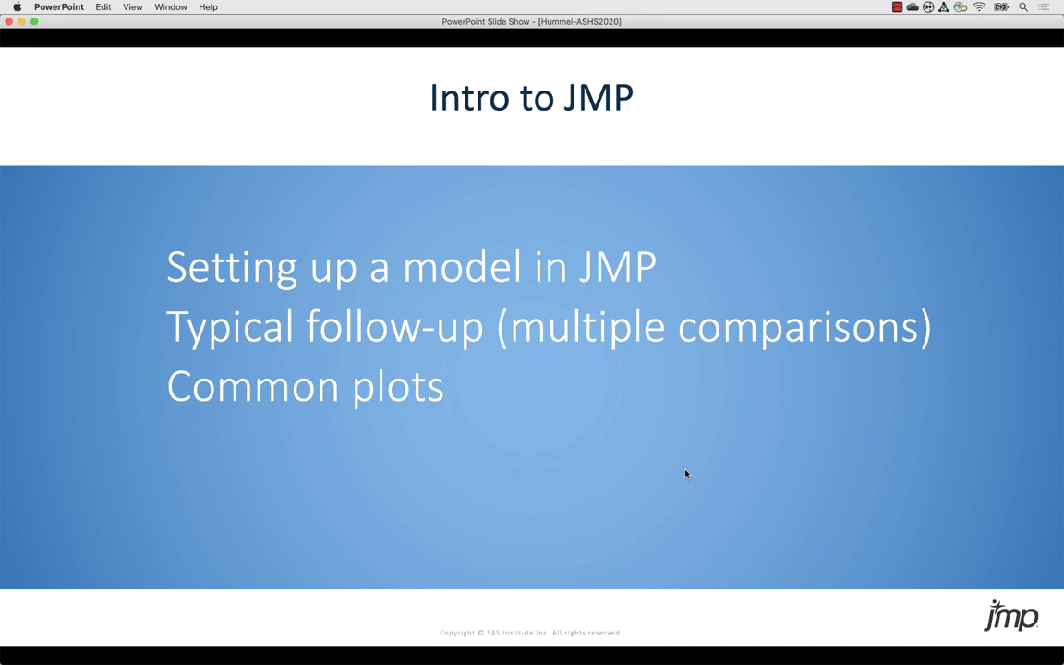
key(Right)
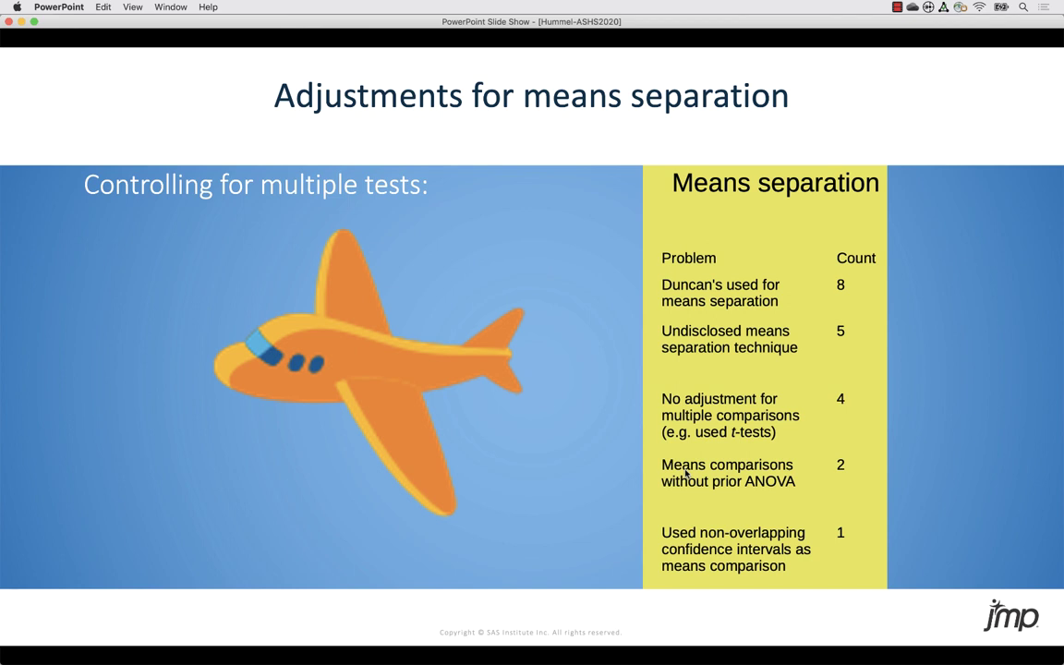
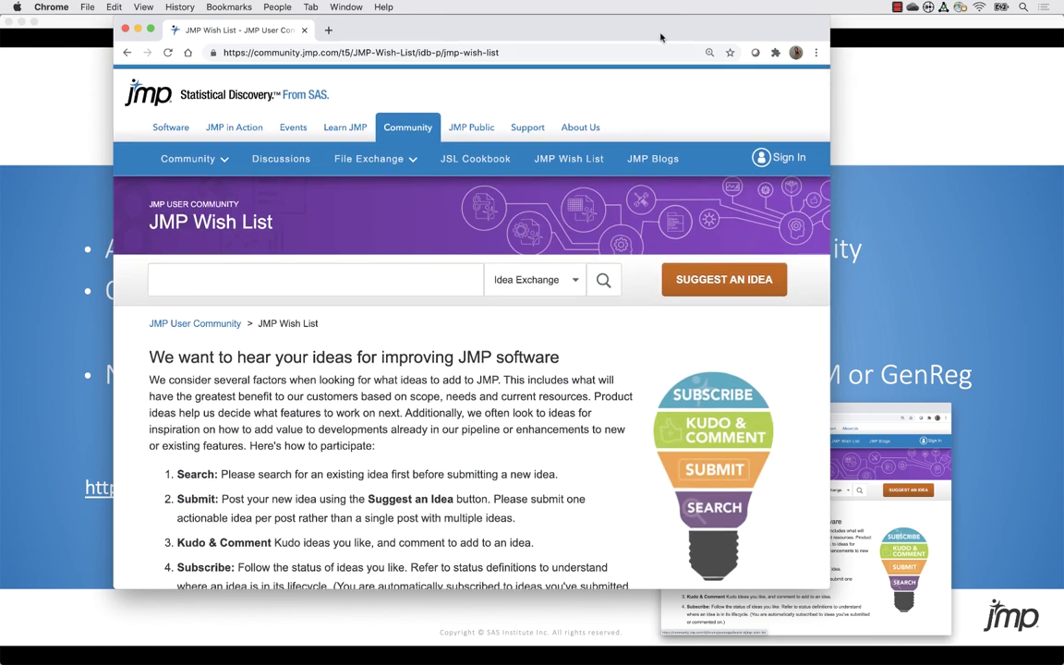
drag(661, 35, 783, 52)
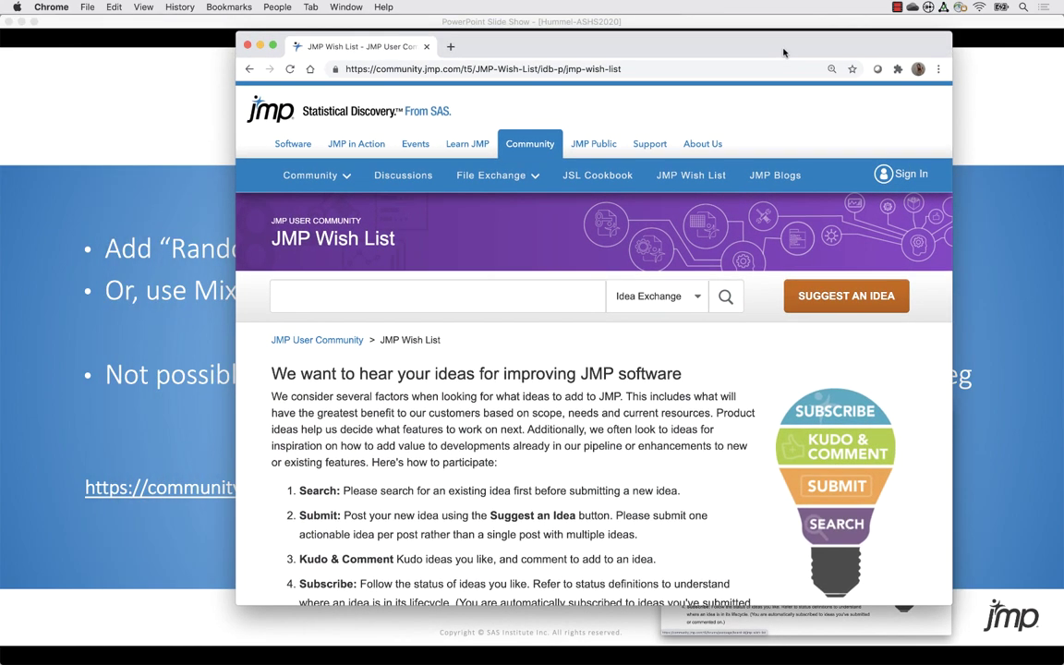
mouse_move(333, 194)
click(148, 127)
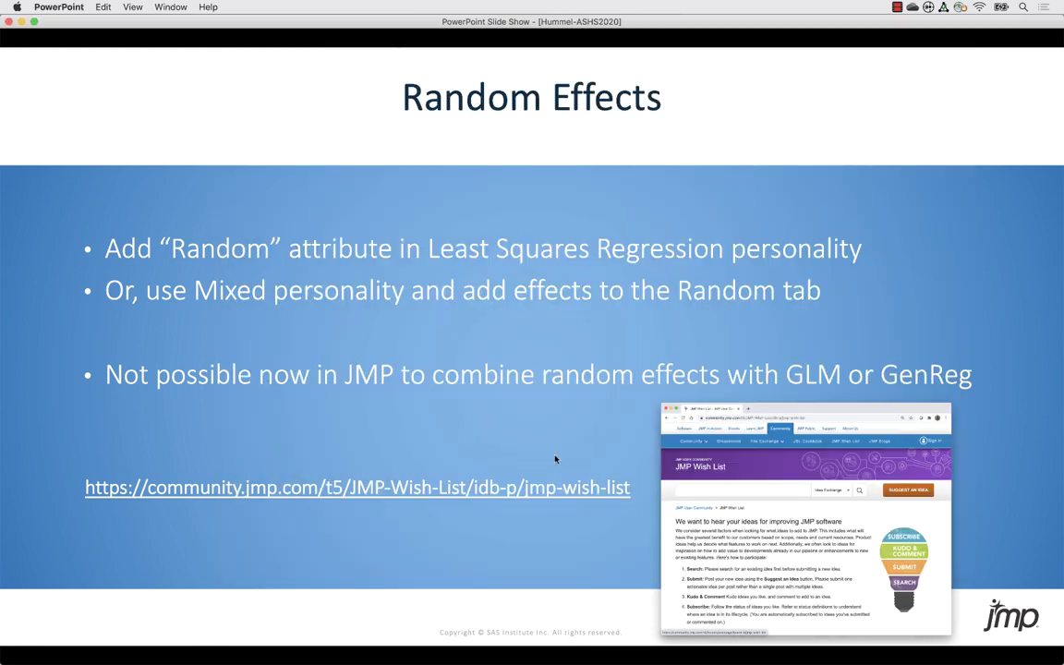
key(Right)
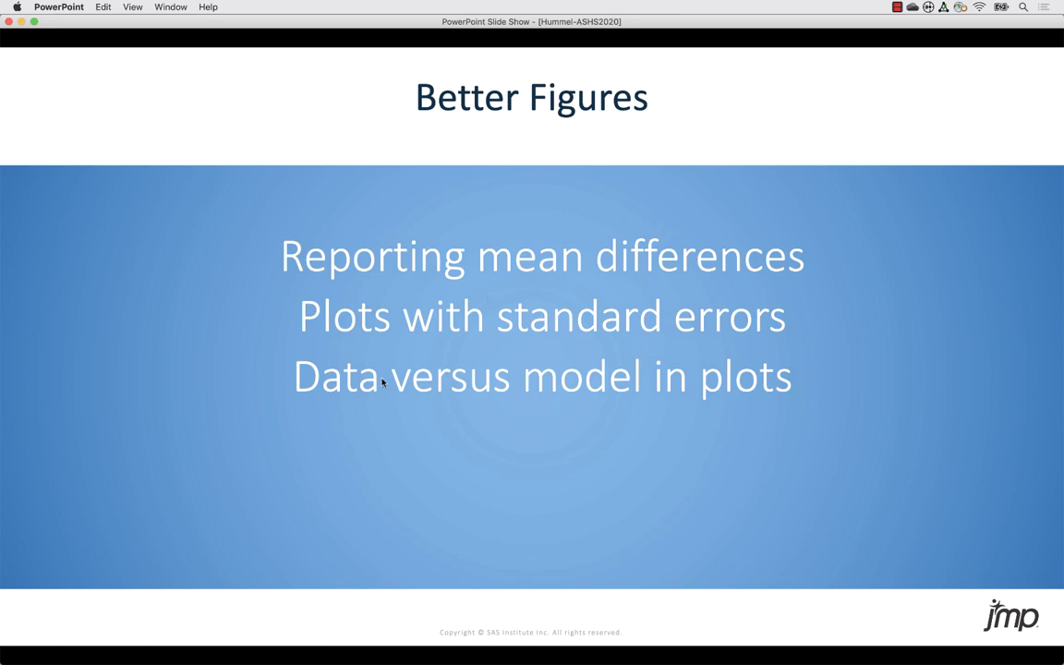
Switch from the slide show to JMP and plot Callus against Month in Graph Builder for the Propagation table, overlaid by Hormone
click(21, 22)
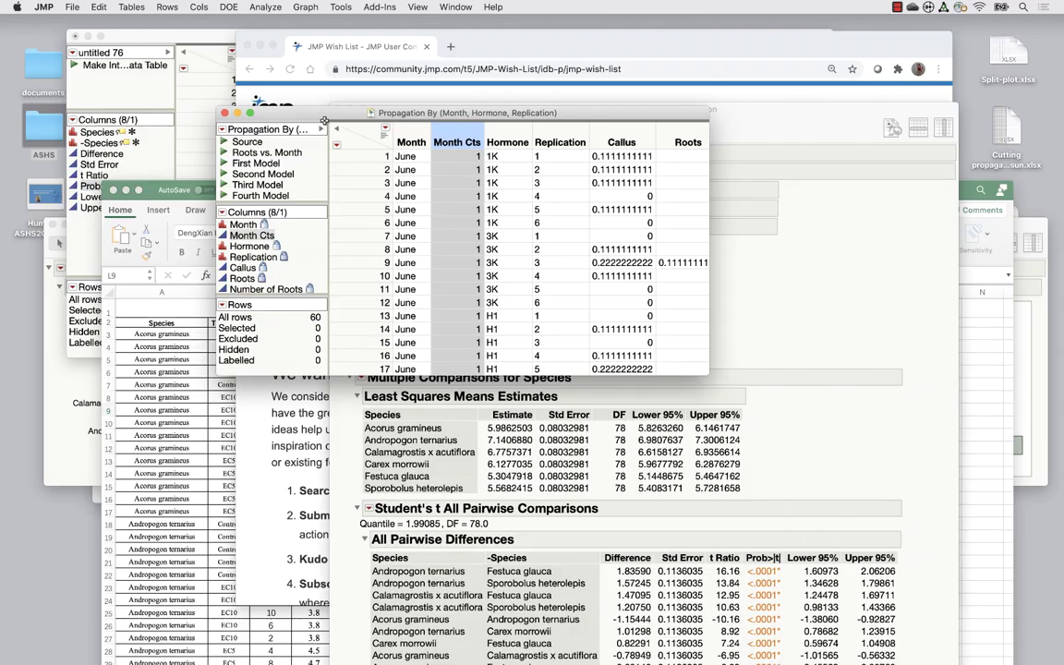
click(305, 8)
click(328, 22)
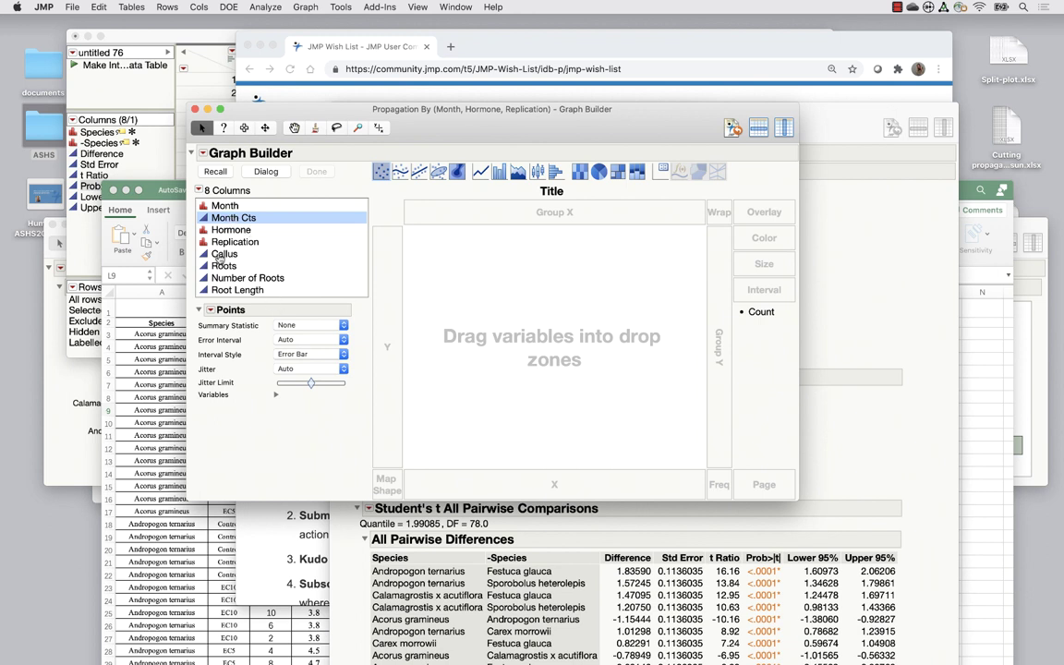
drag(220, 258, 390, 290)
drag(230, 229, 757, 216)
drag(224, 205, 502, 486)
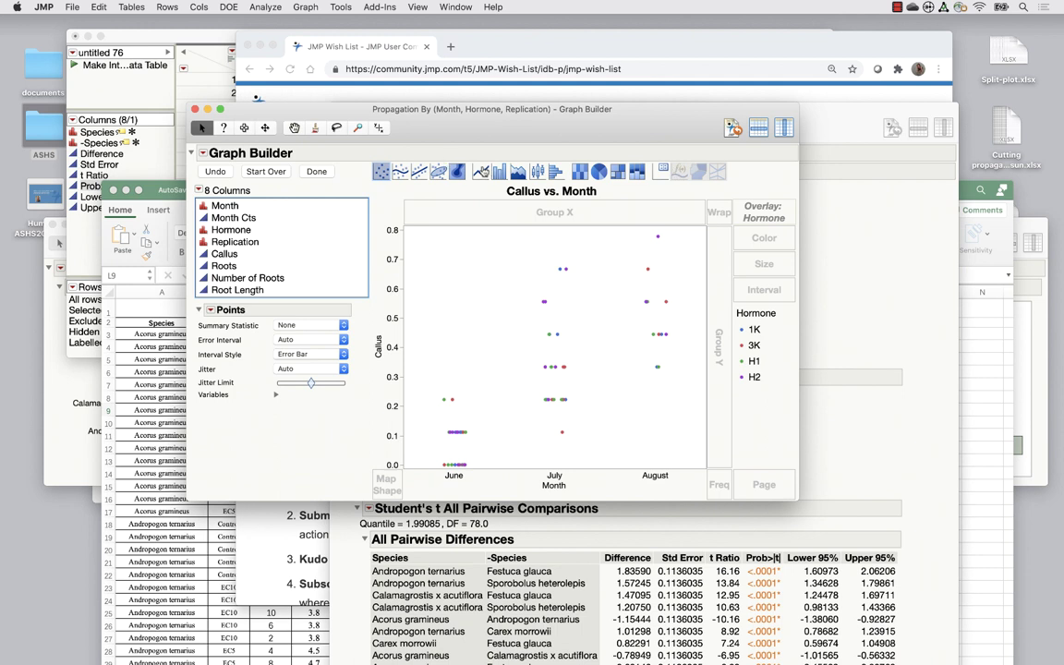
Add mean lines to the Callus points and set their error interval to Standard Error
drag(480, 172, 491, 282)
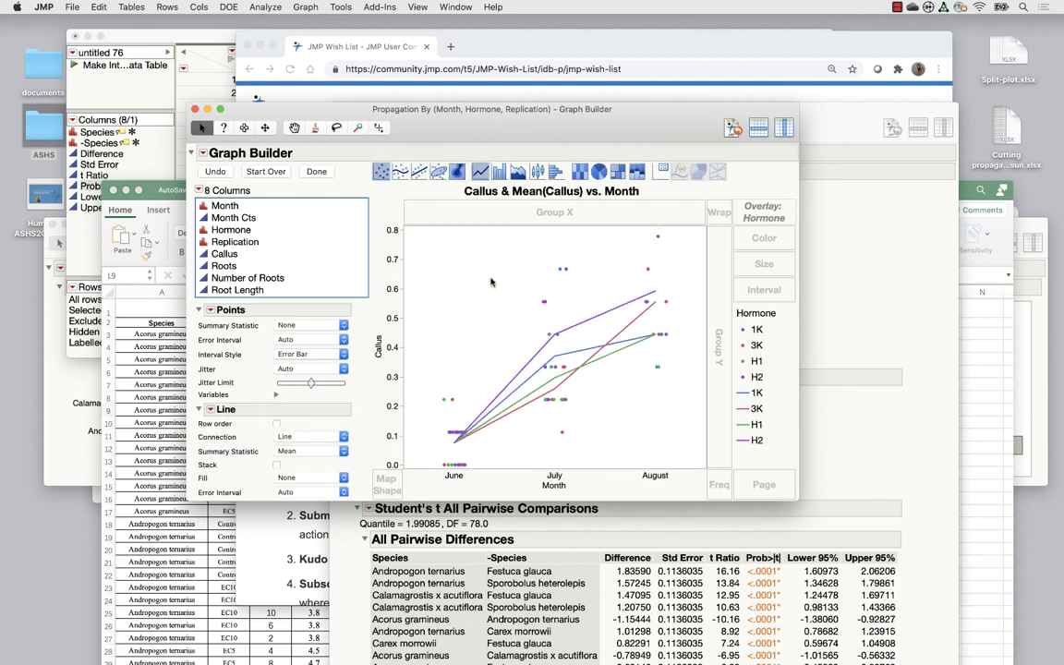
scroll(323, 455, down, 2)
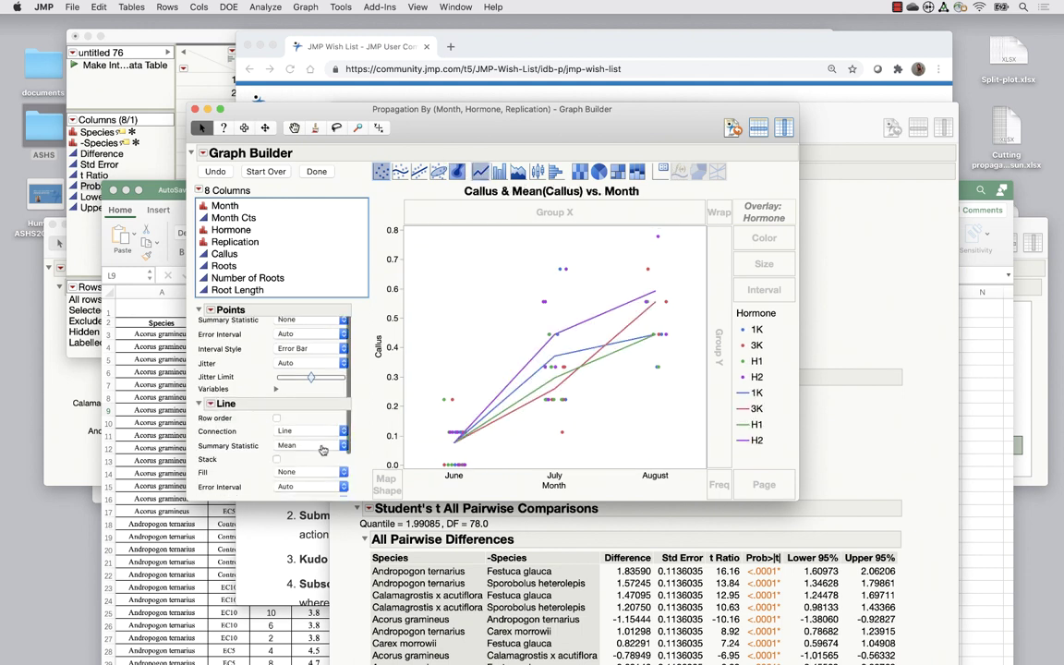
click(309, 471)
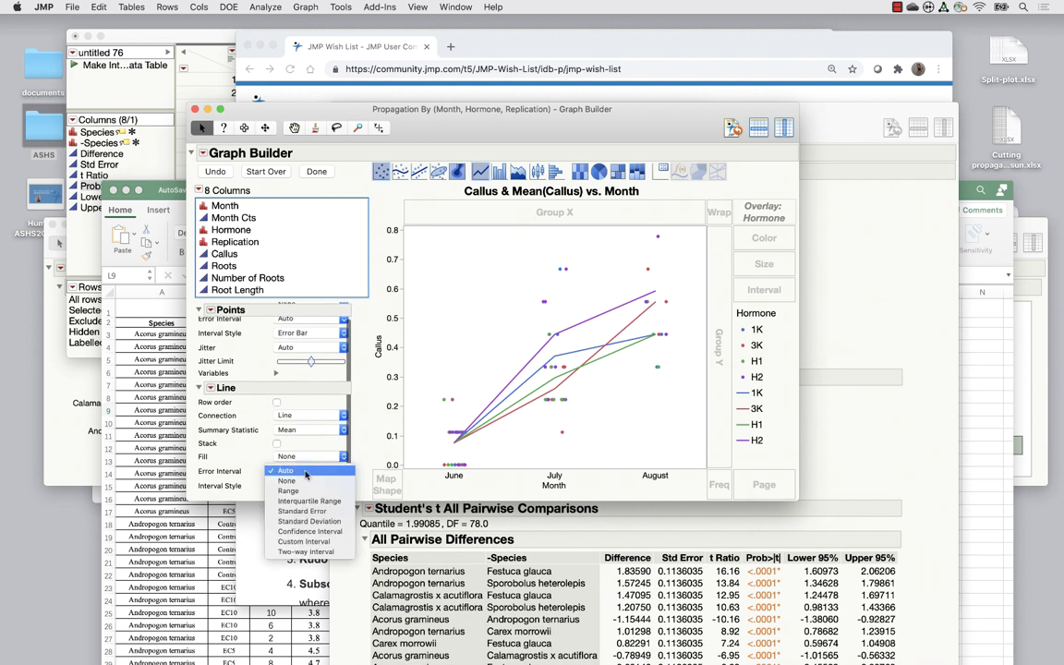
click(305, 513)
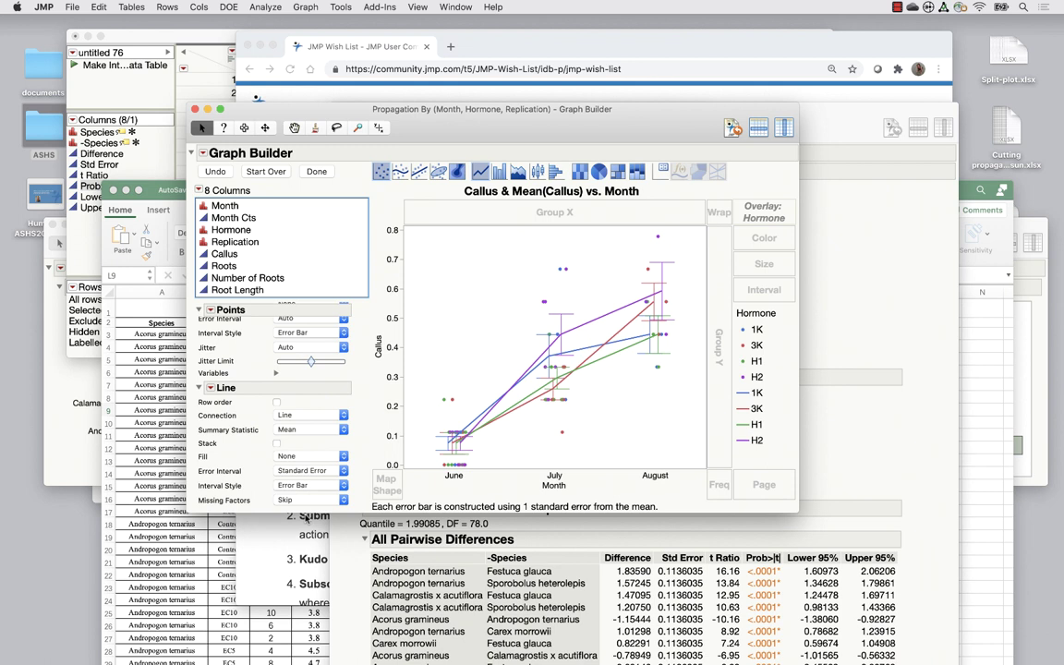
Customize the graph by setting the Width Proportion of the first two error bar elements to 0.1
right_click(626, 369)
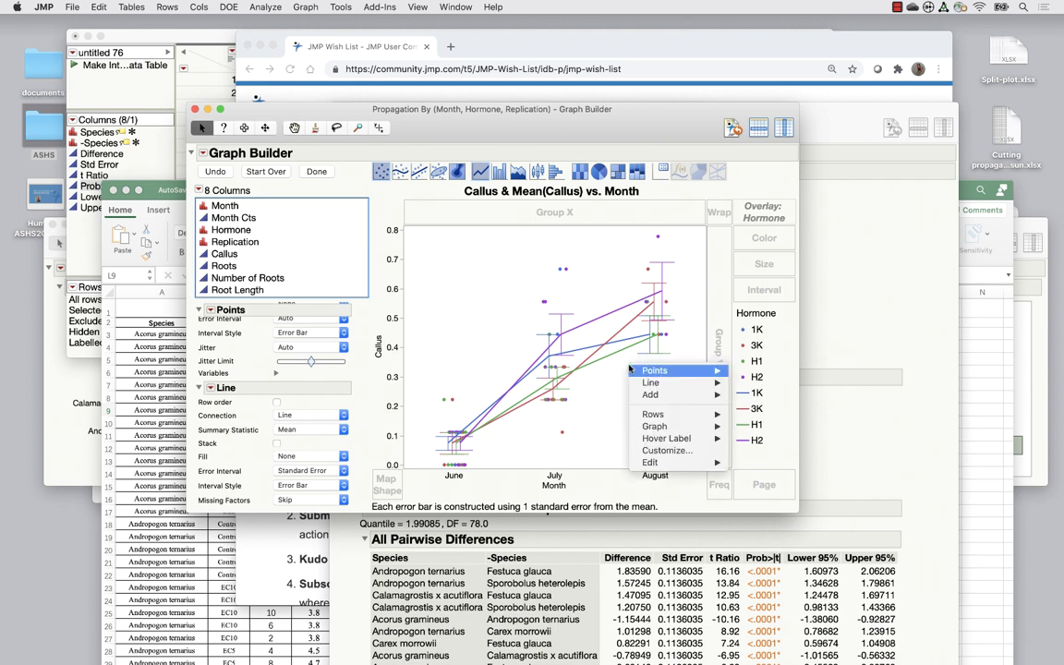
click(652, 455)
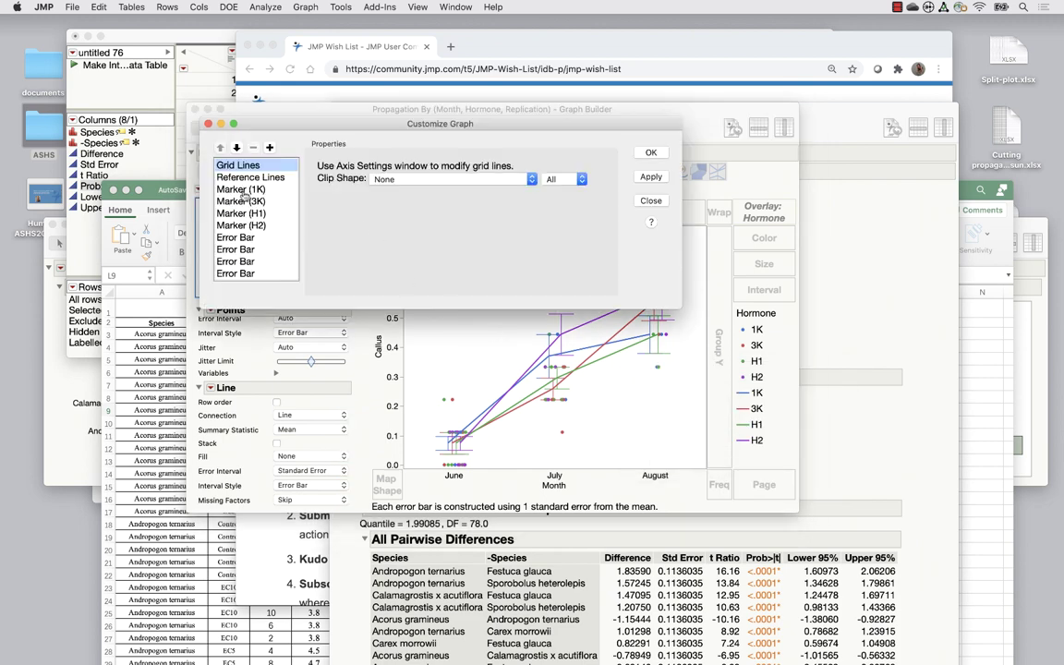
click(236, 238)
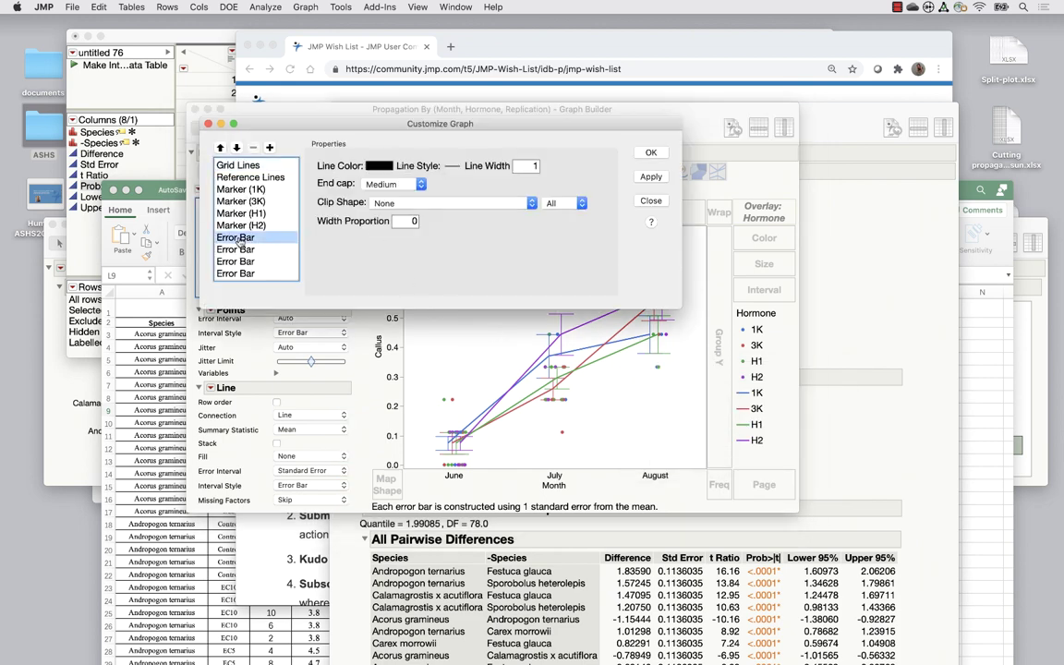
click(407, 220)
key(BackSpace)
text(.1)
key(Tab)
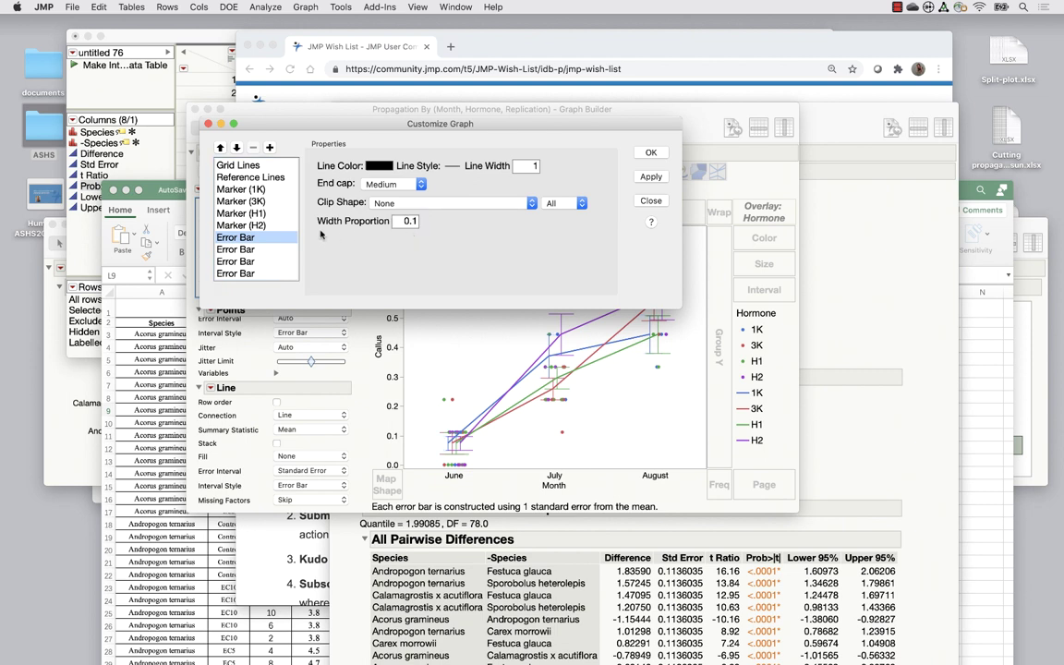
click(236, 249)
click(408, 220)
key(BackSpace)
text(.1)
key(Tab)
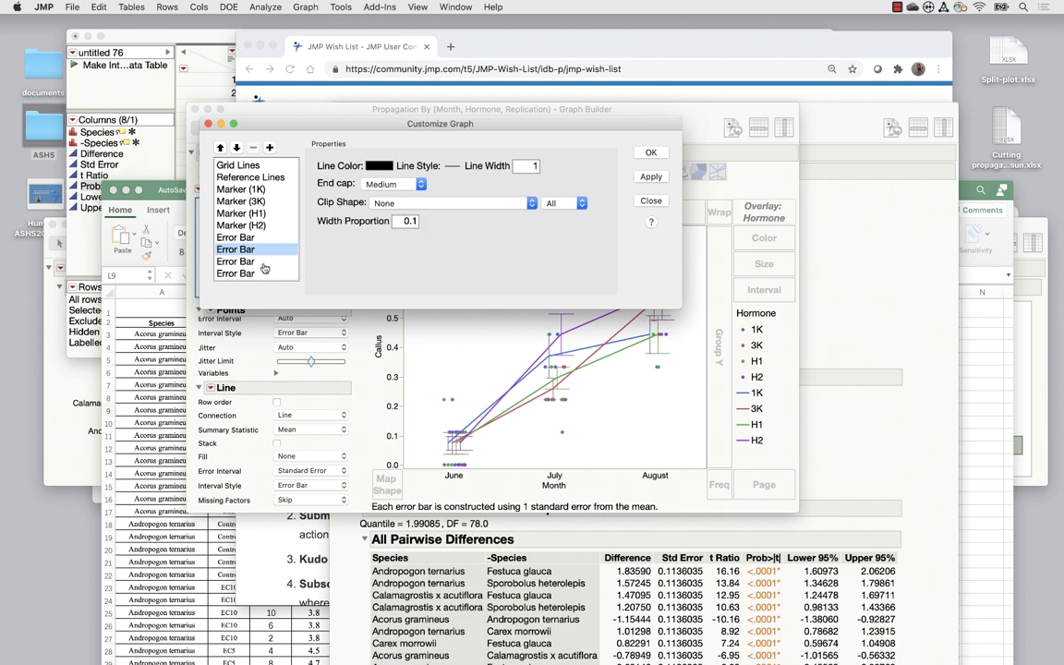
Set the Width Proportion of the remaining two error bar elements to 0.1 and accept the graph customization
click(236, 262)
click(411, 219)
key(BackSpace)
text(.1)
key(Tab)
click(263, 275)
click(407, 220)
key(BackSpace)
text(.1)
key(Tab)
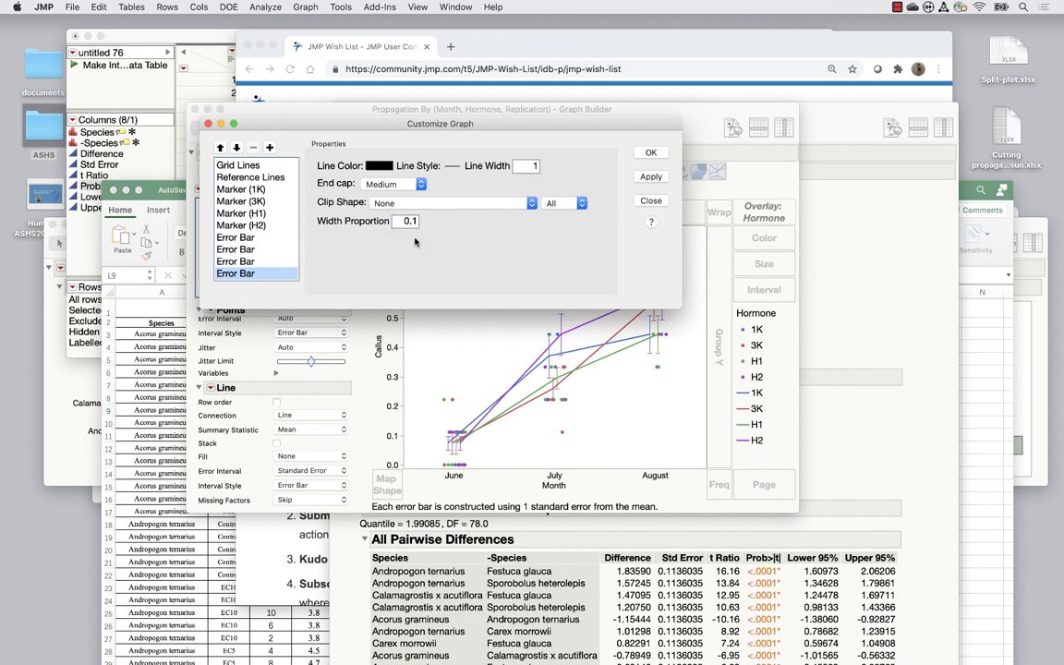
click(651, 152)
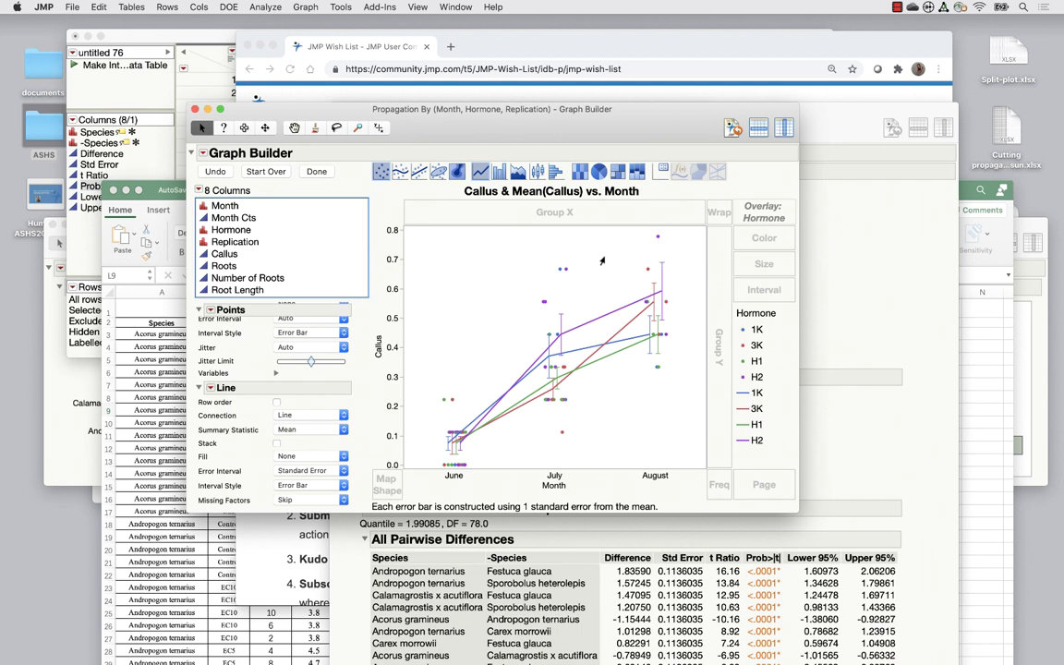
Finish editing the graph and give its Callus axis major and minor grid lines with 4 minor ticks
click(316, 171)
right_click(215, 289)
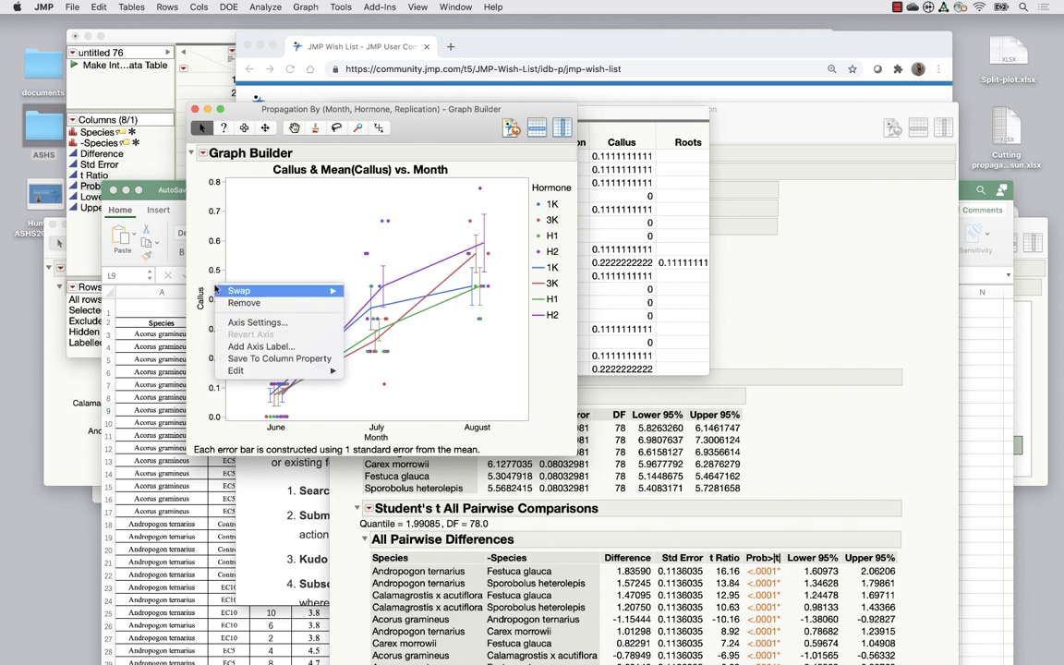
click(255, 322)
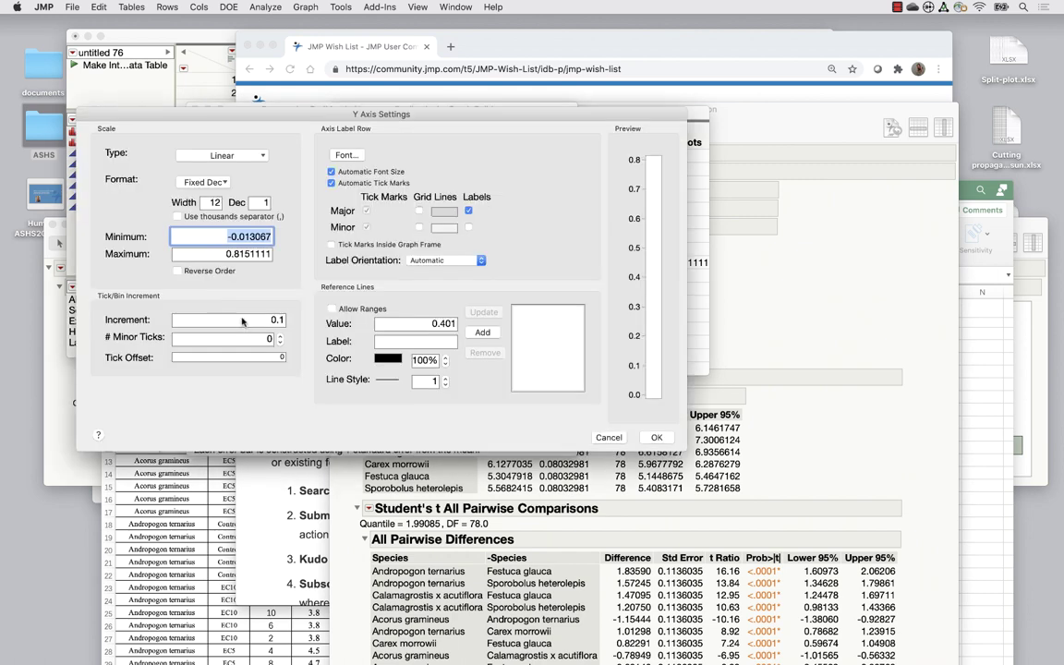
click(419, 210)
click(419, 227)
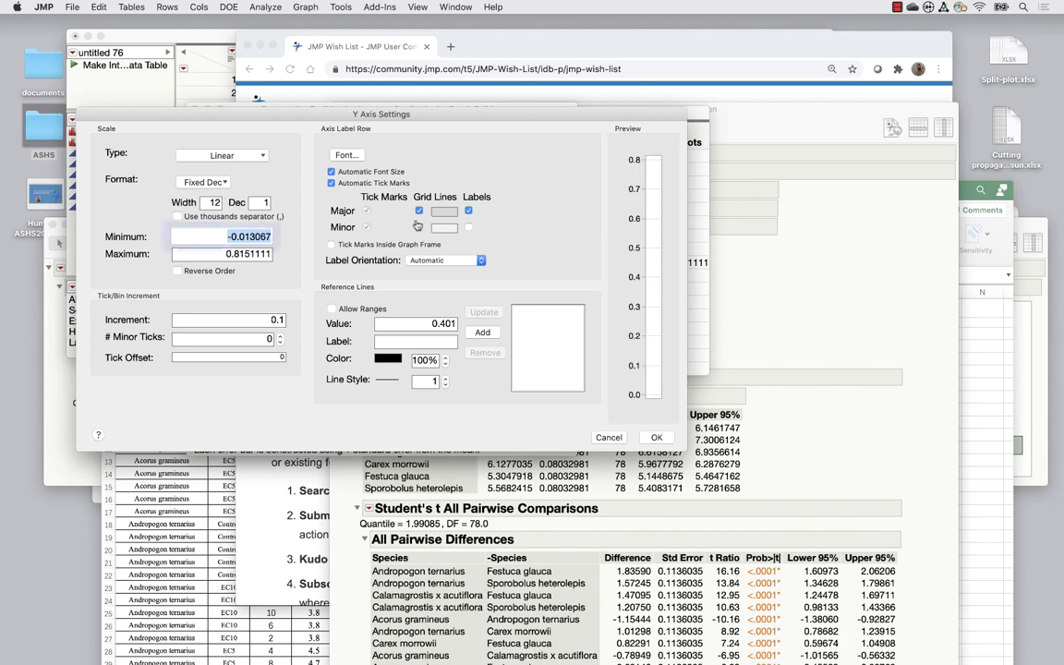
text(4)
click(656, 436)
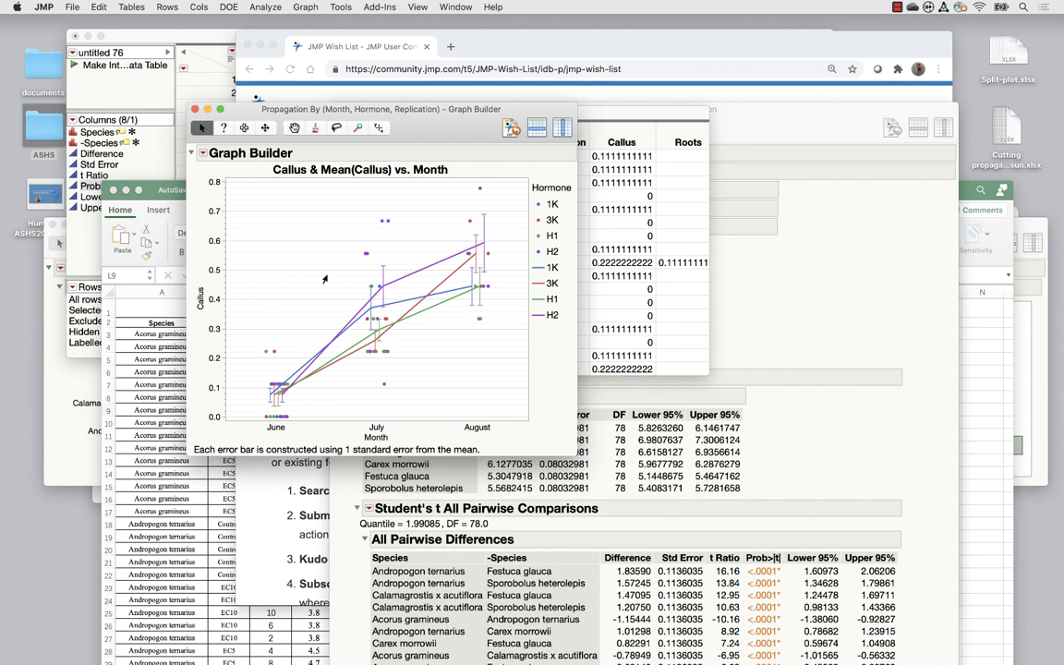
Shorten the graph title to "Callus vs. Month"
click(359, 170)
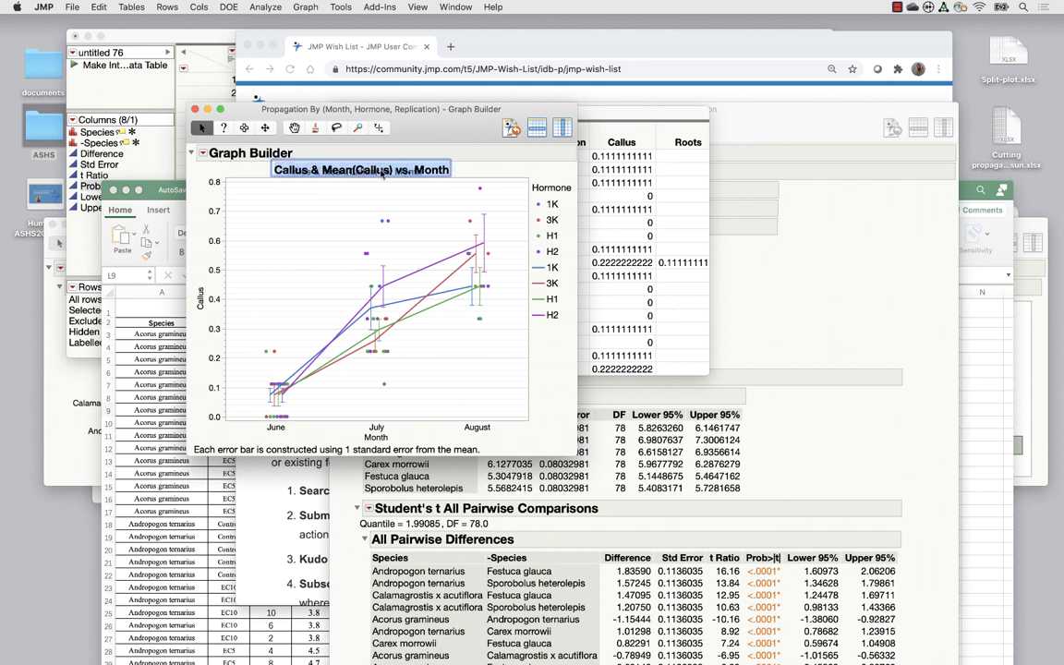
click(393, 170)
drag(393, 170, 311, 170)
key(BackSpace)
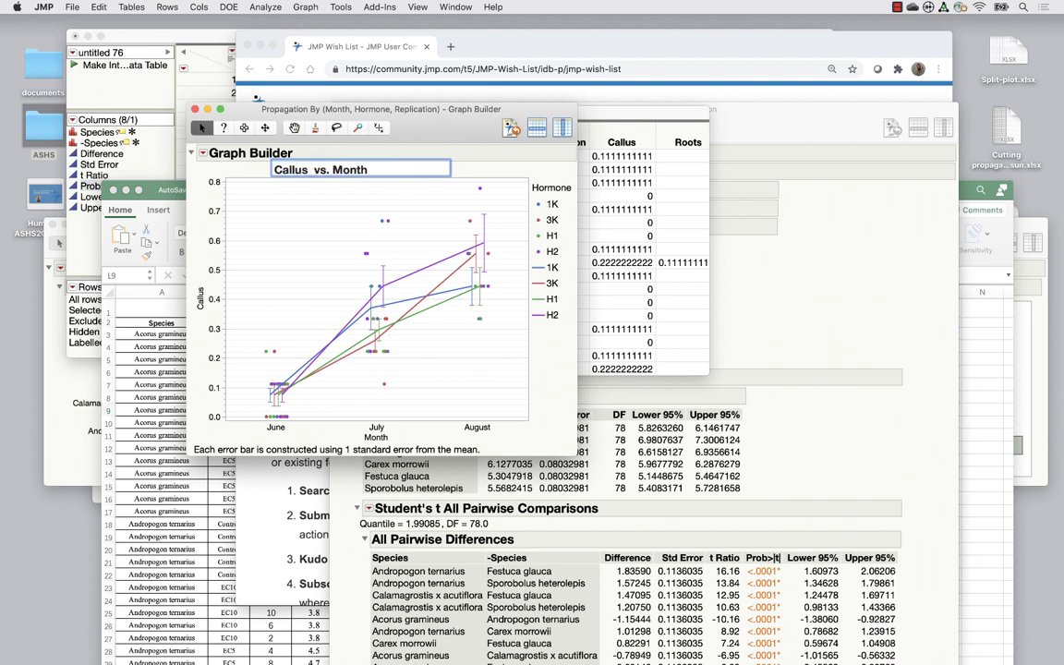
click(486, 153)
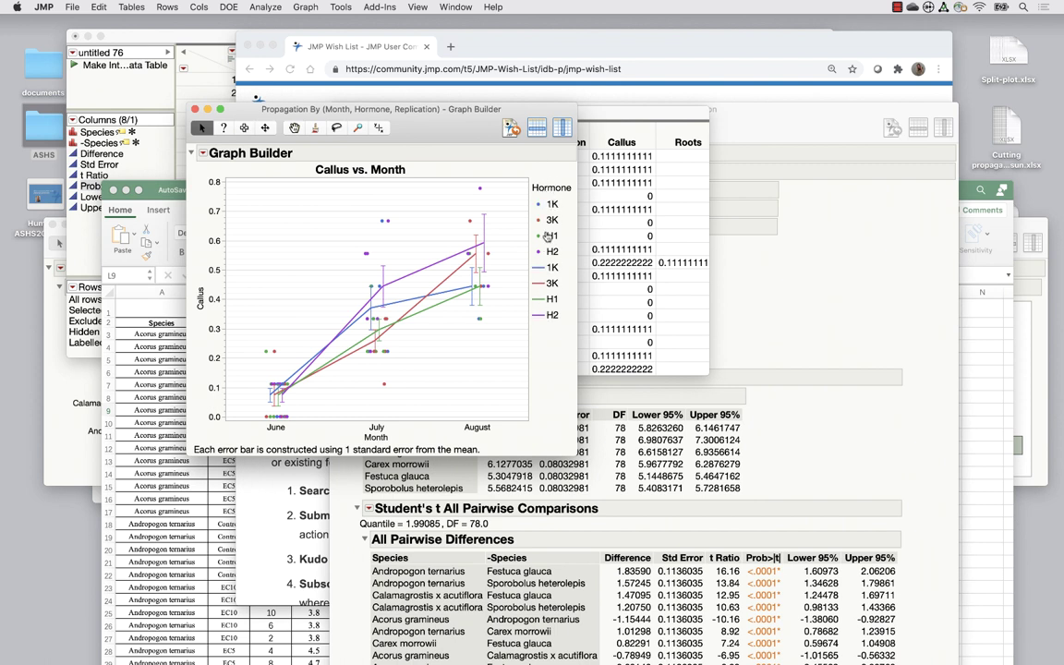
Remove the point marker entries for 1K, 3K, H1 and H2 from the Hormone legend, keeping only the line entries
right_click(554, 206)
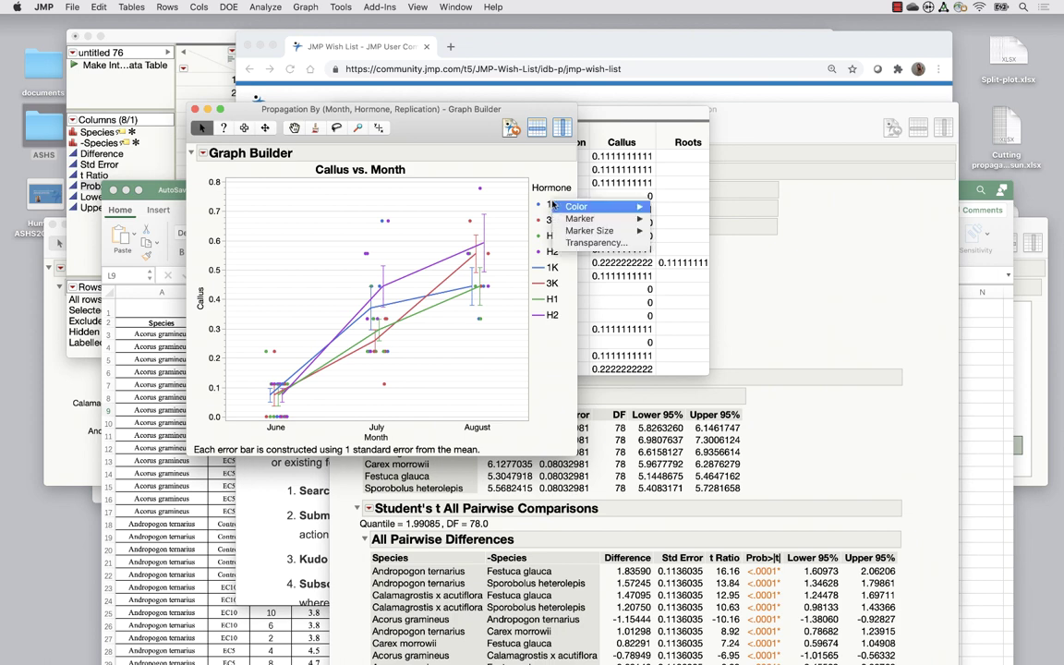
click(551, 192)
right_click(552, 192)
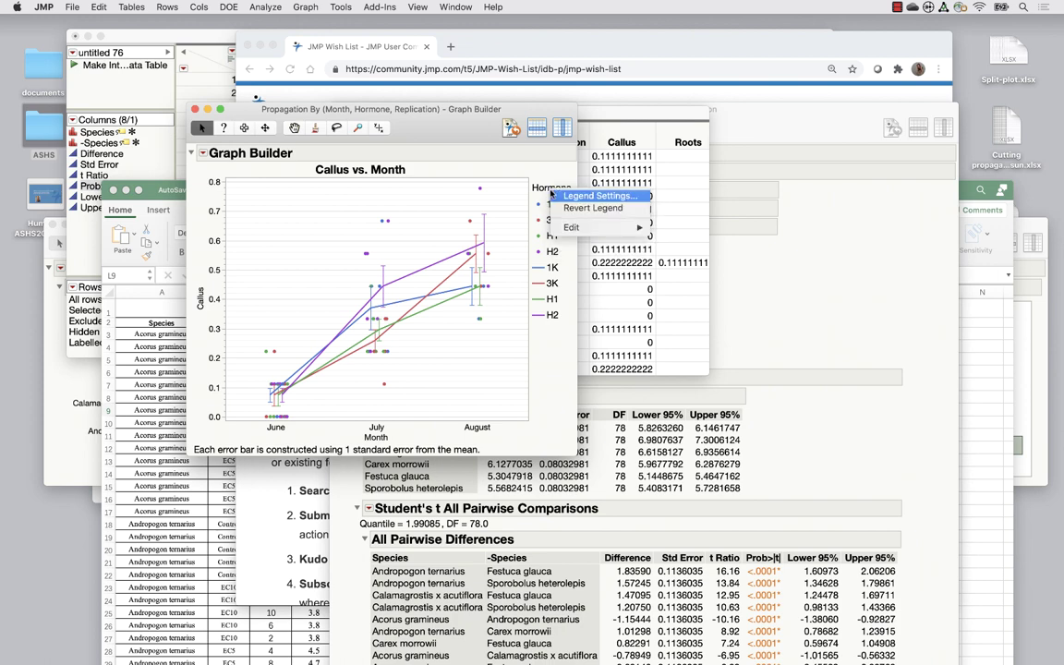
click(569, 197)
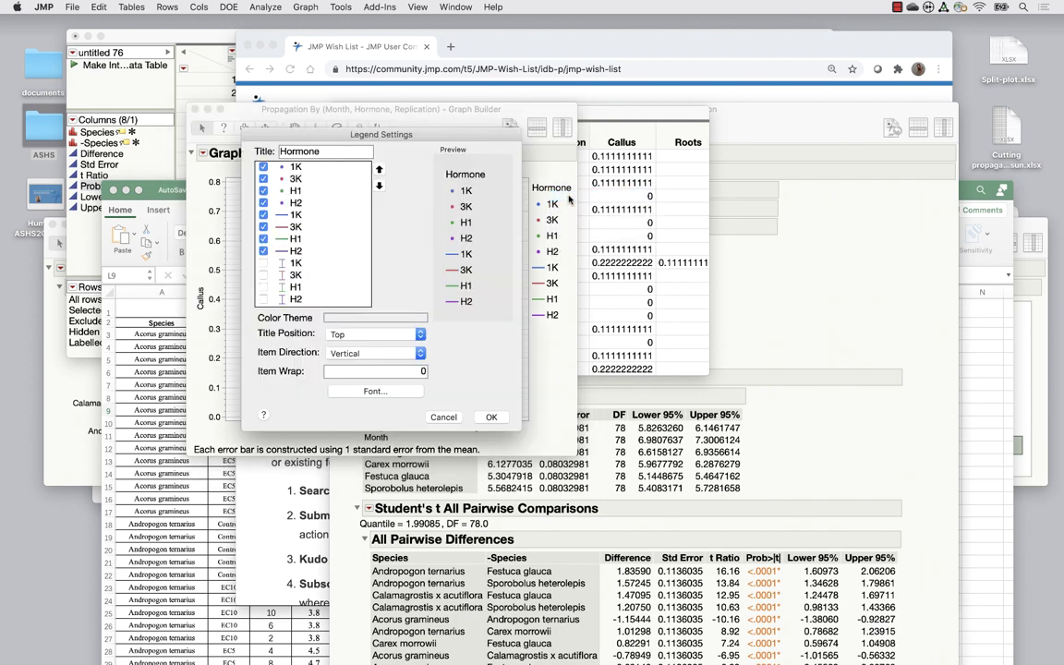
click(263, 202)
click(263, 190)
click(263, 178)
click(263, 166)
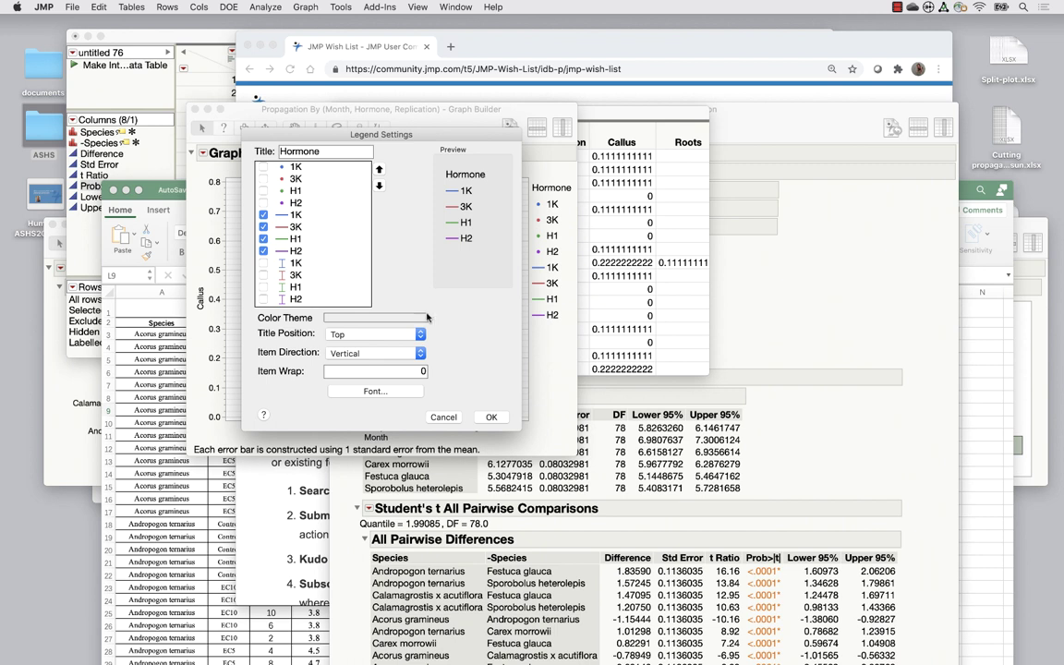
click(492, 416)
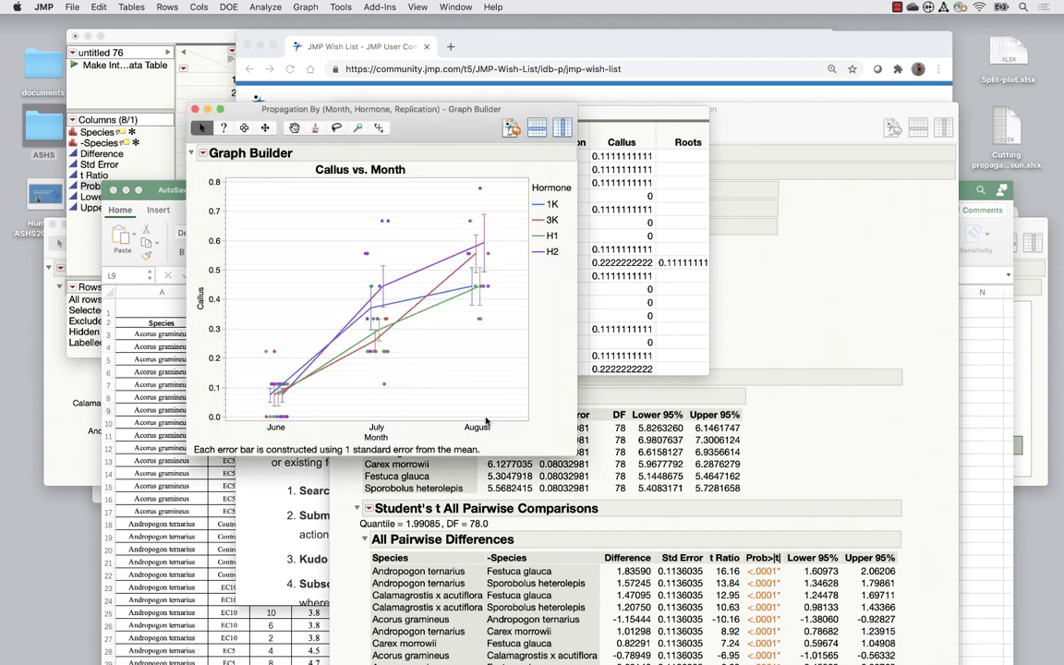
right_click(539, 208)
mouse_move(554, 209)
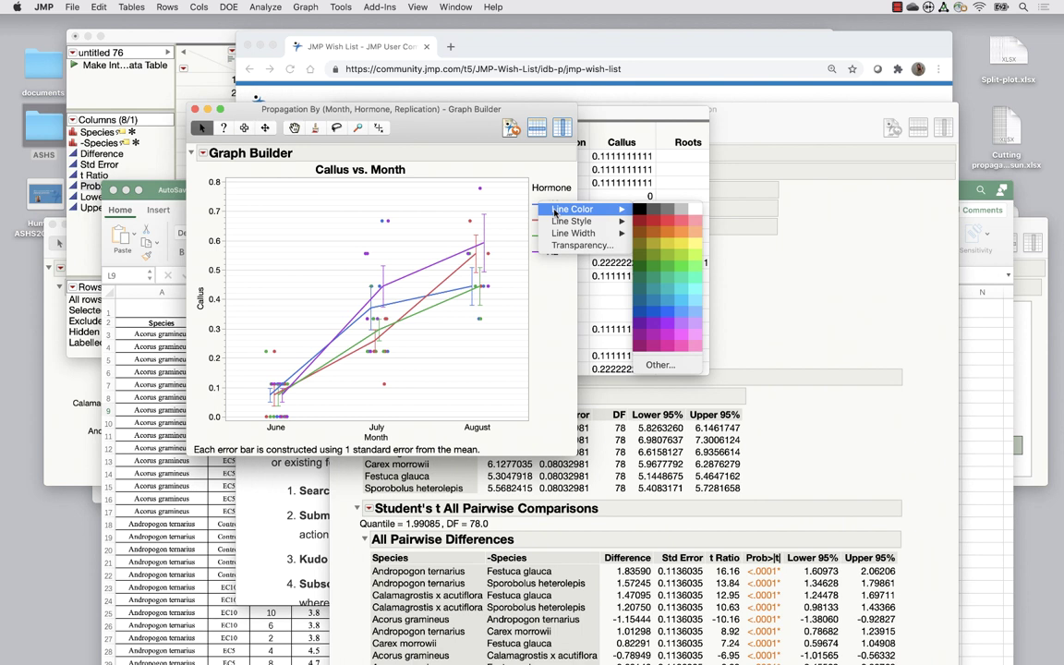
click(450, 277)
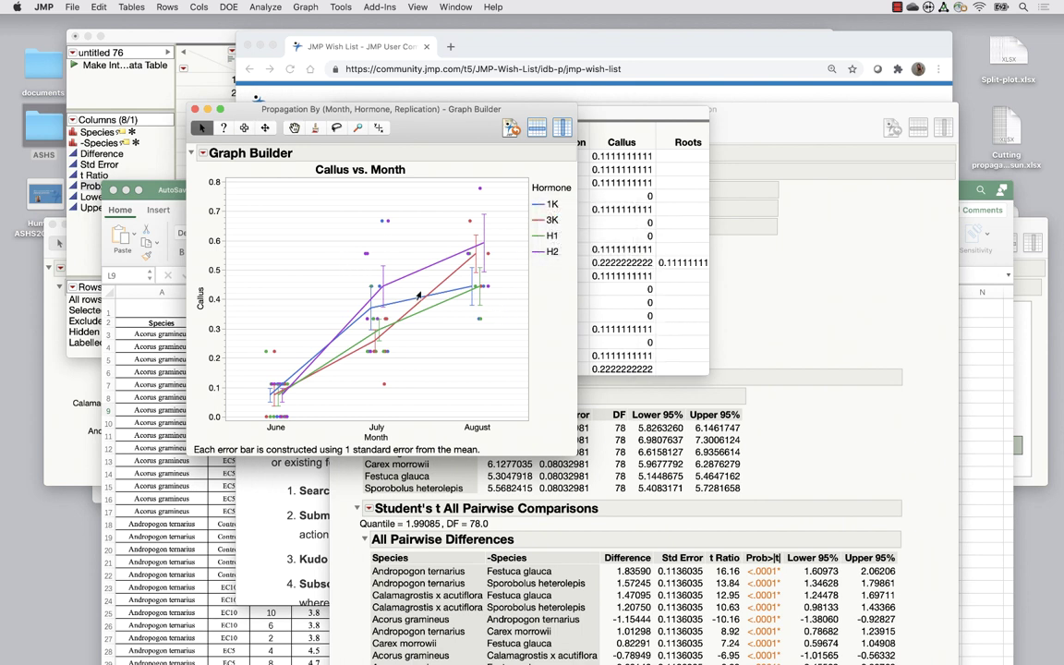
Set the line styles to dotted for 1K, dashed for 3K and dash-dot for H1, and clear the highlighted series
click(538, 204)
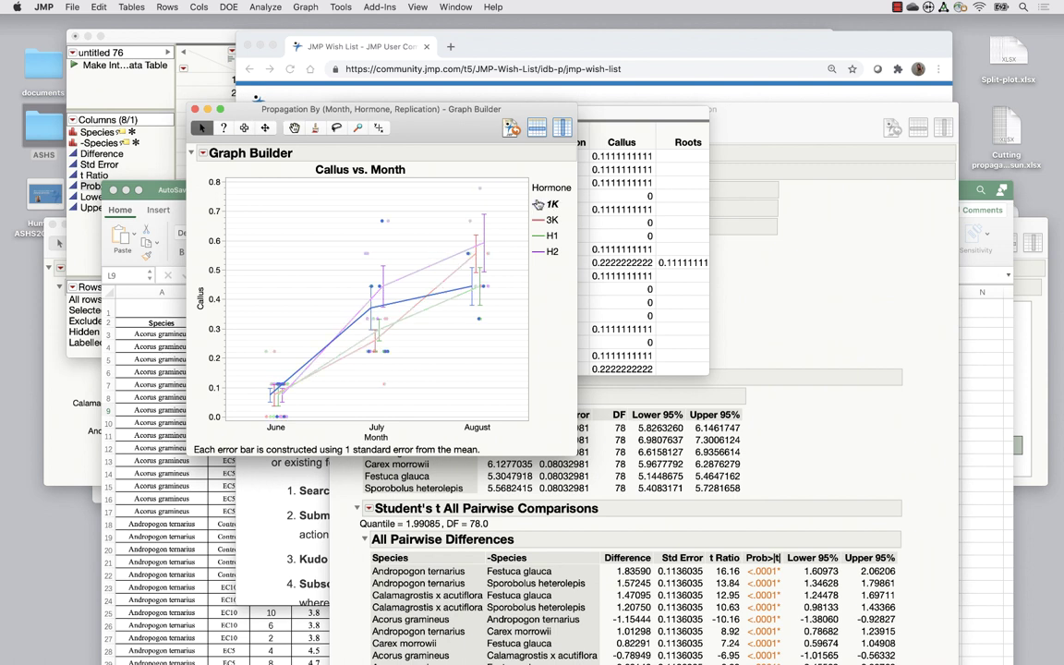
right_click(538, 204)
mouse_move(600, 220)
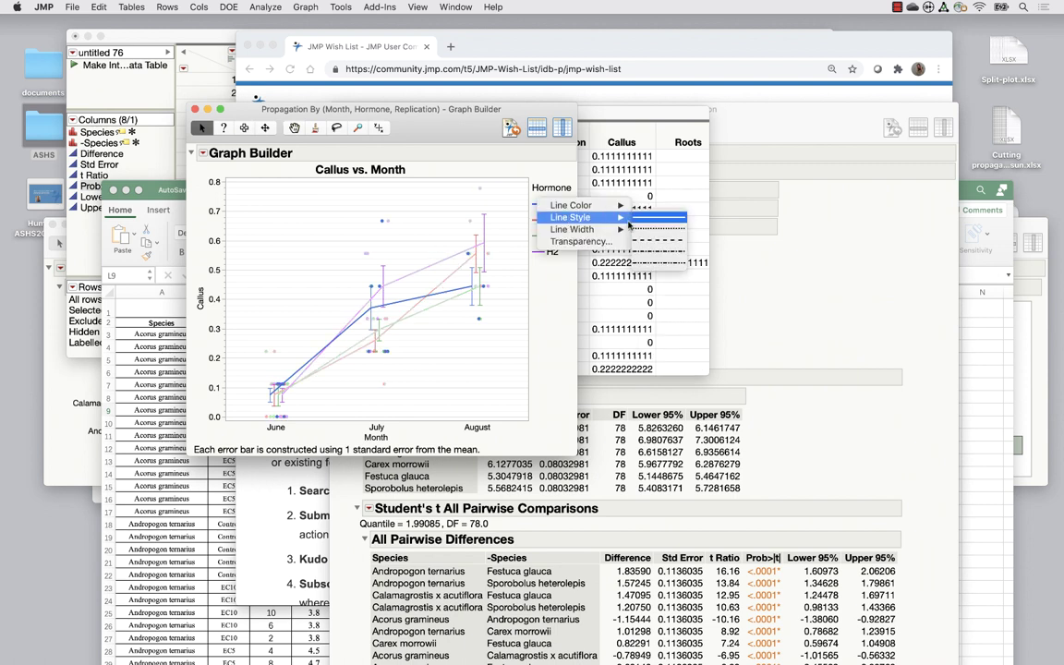
click(658, 227)
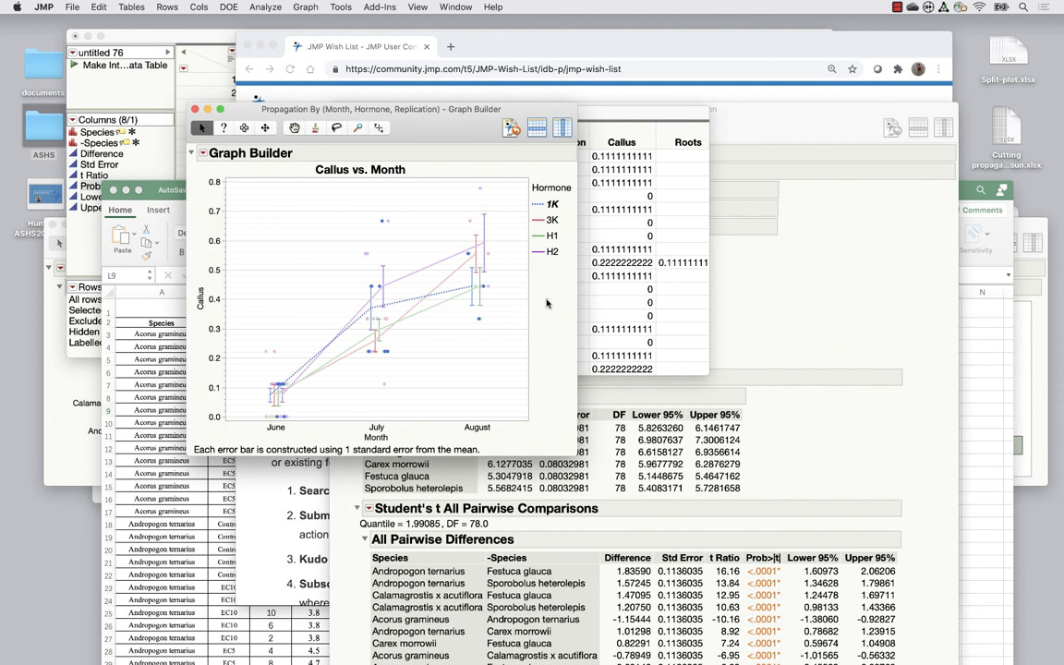
right_click(538, 220)
mouse_move(555, 227)
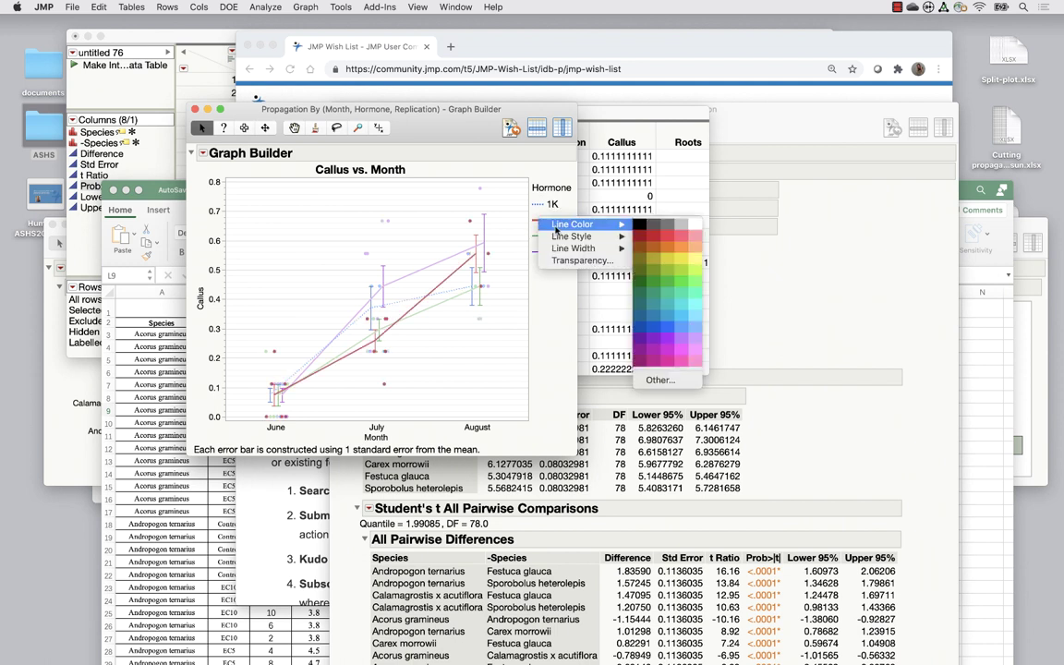
click(657, 255)
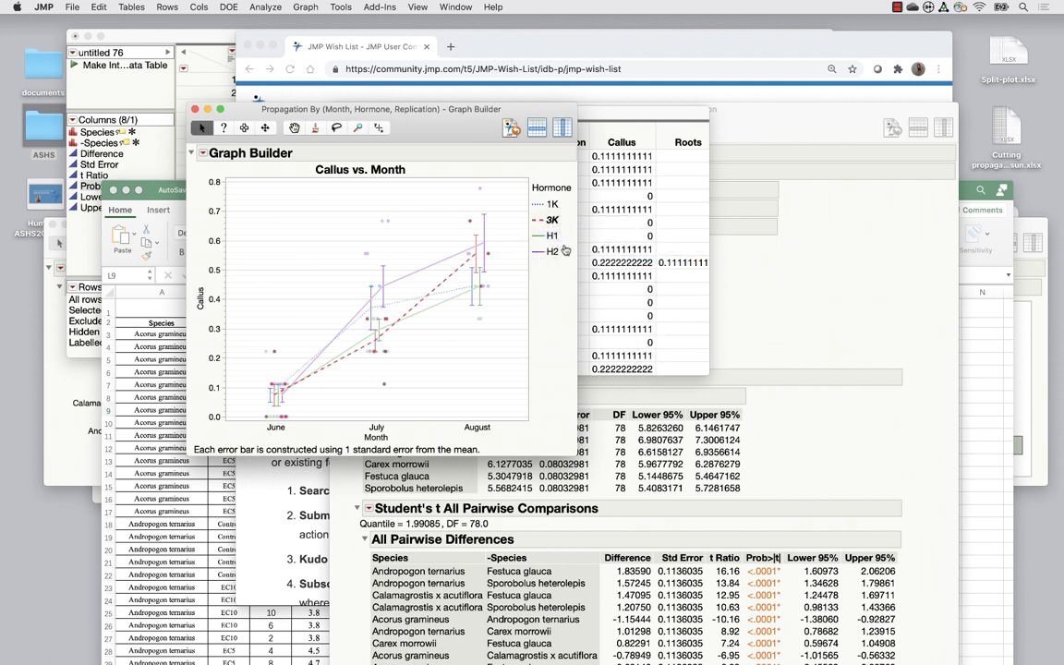
right_click(541, 237)
mouse_move(557, 256)
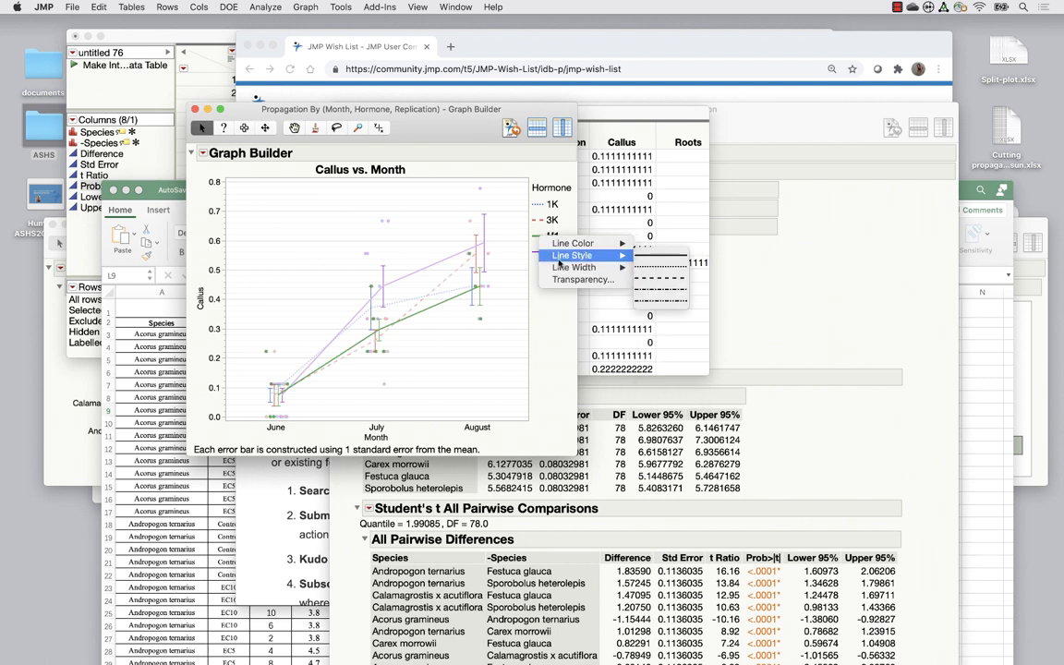
click(660, 288)
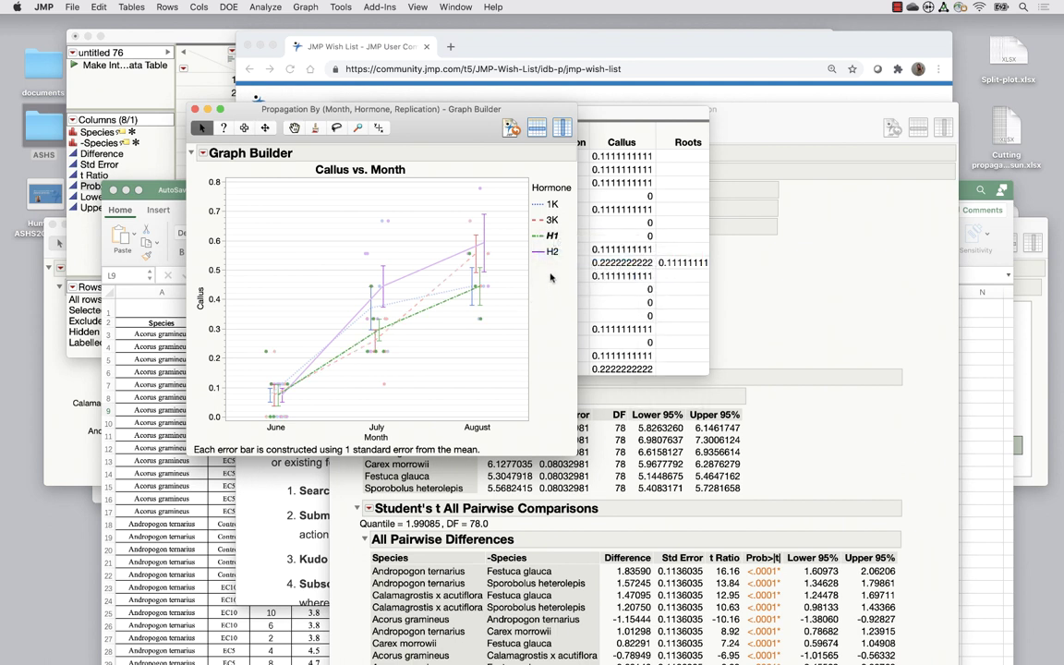
click(414, 316)
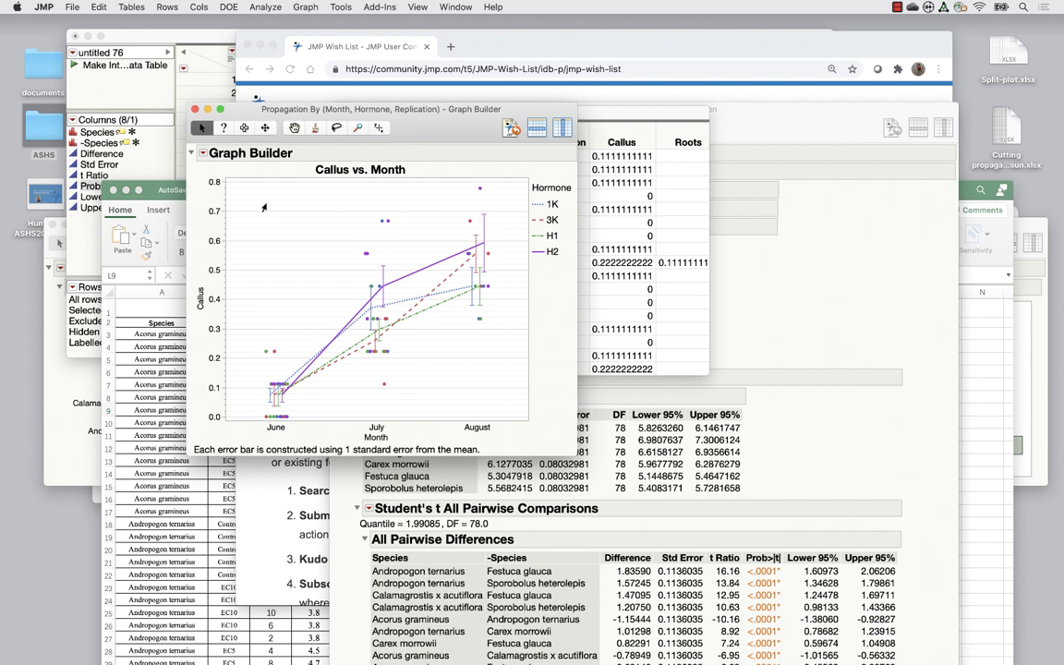
Position the legend inside the graph at its left and resize the graph frame to be wider and shorter
click(202, 153)
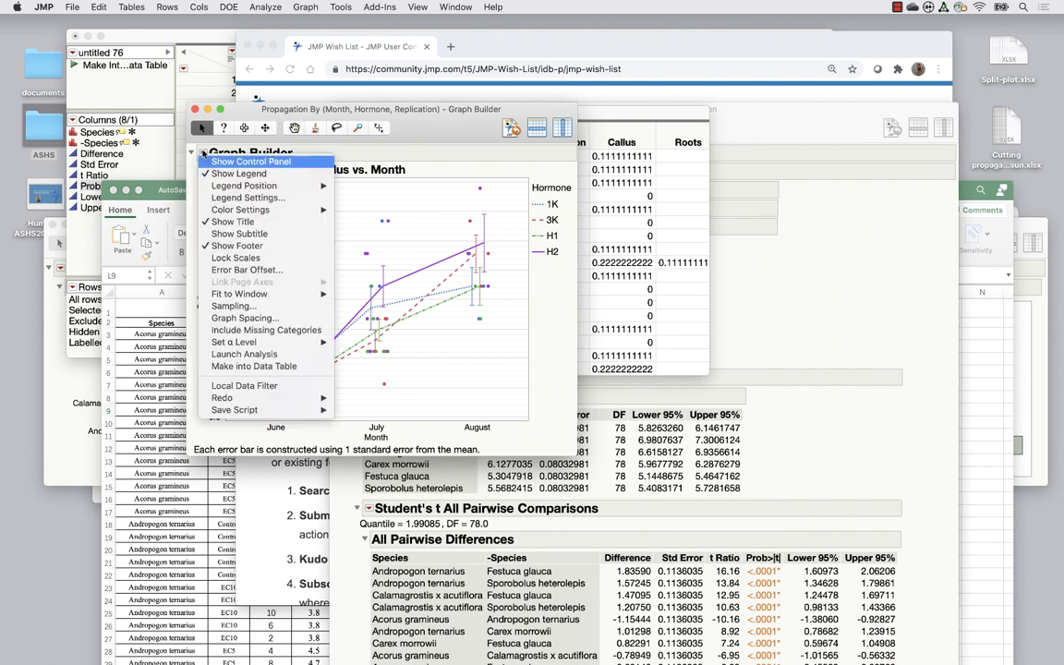
mouse_move(277, 186)
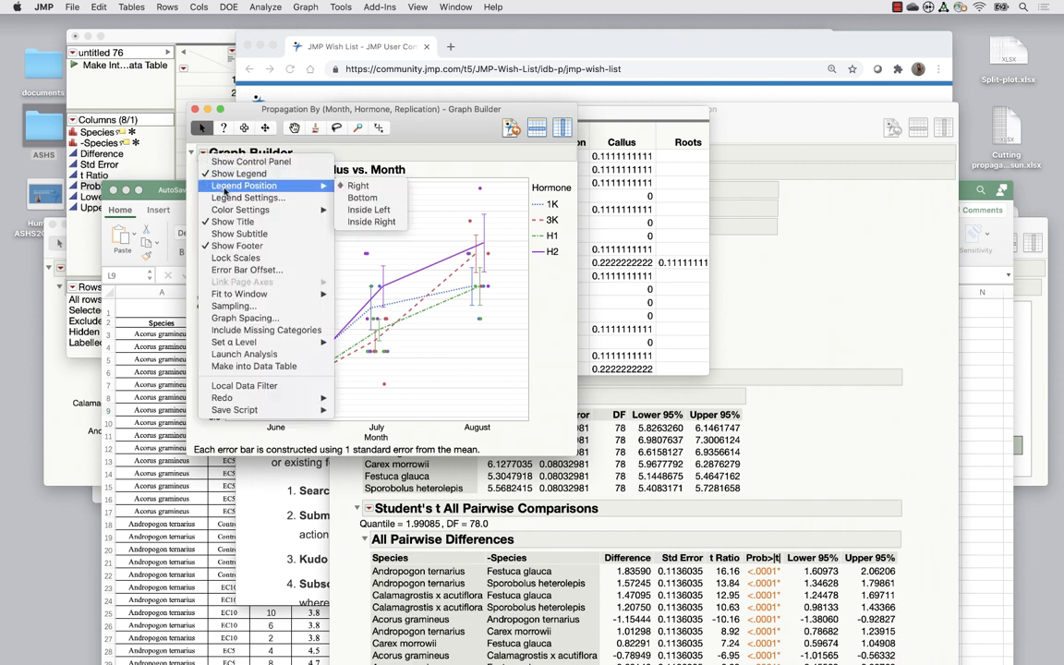
click(367, 210)
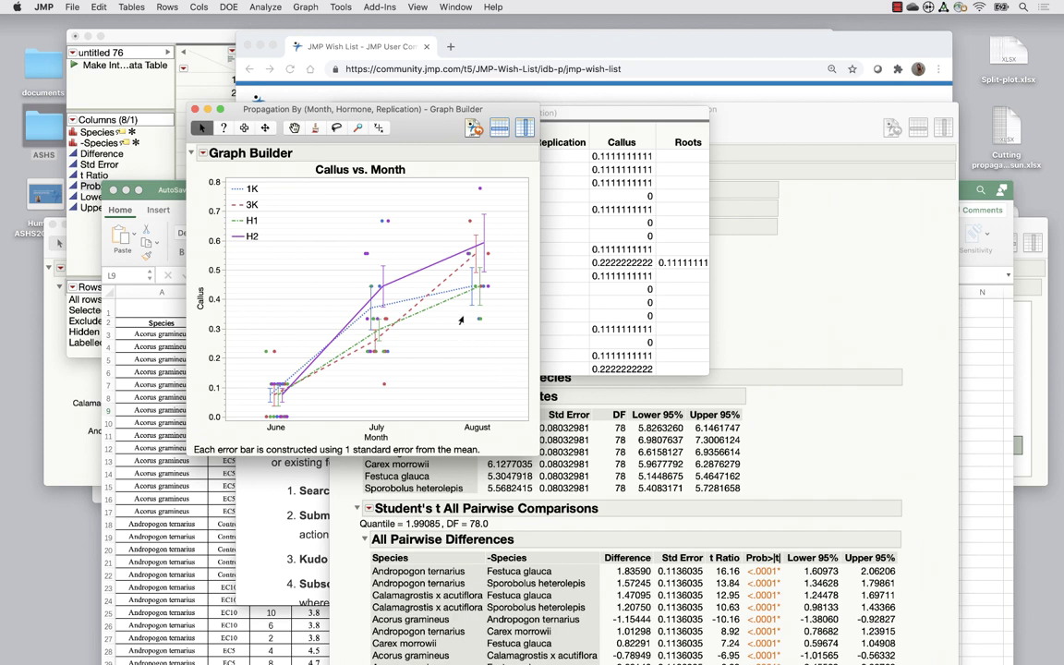
drag(525, 418, 767, 360)
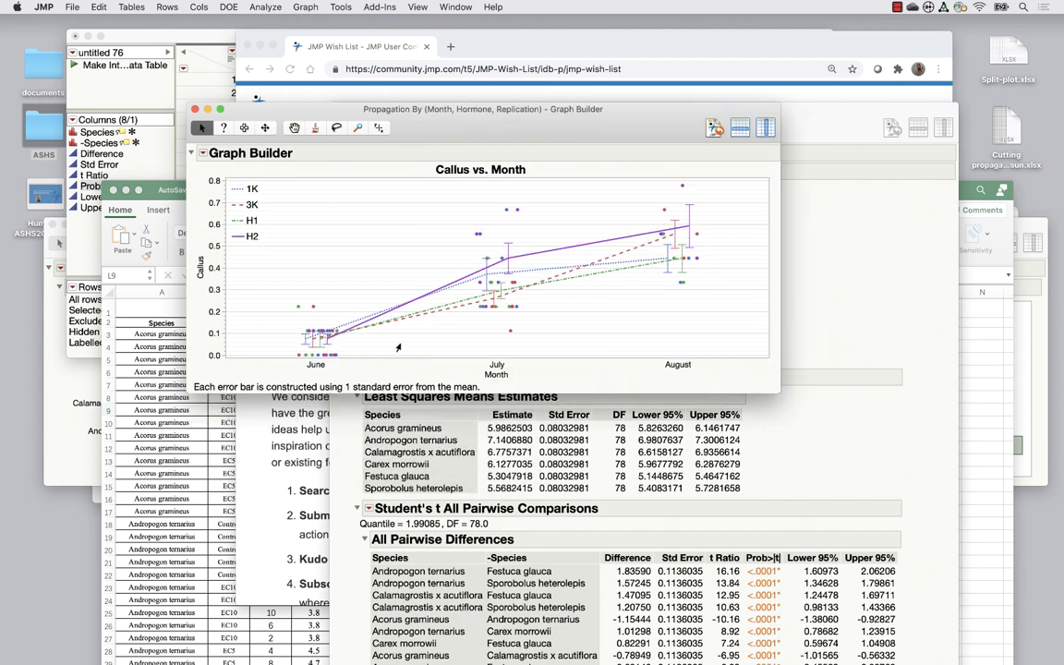
Save the graph's script to the data table under the default name and close the graph window
click(201, 153)
mouse_move(216, 412)
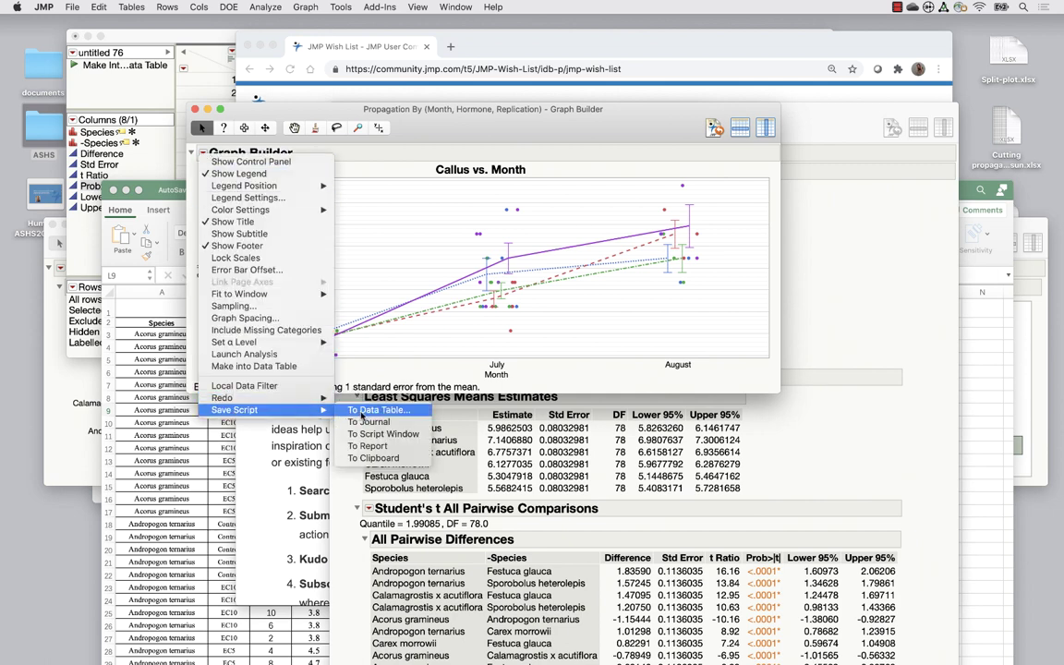
click(365, 410)
key(Return)
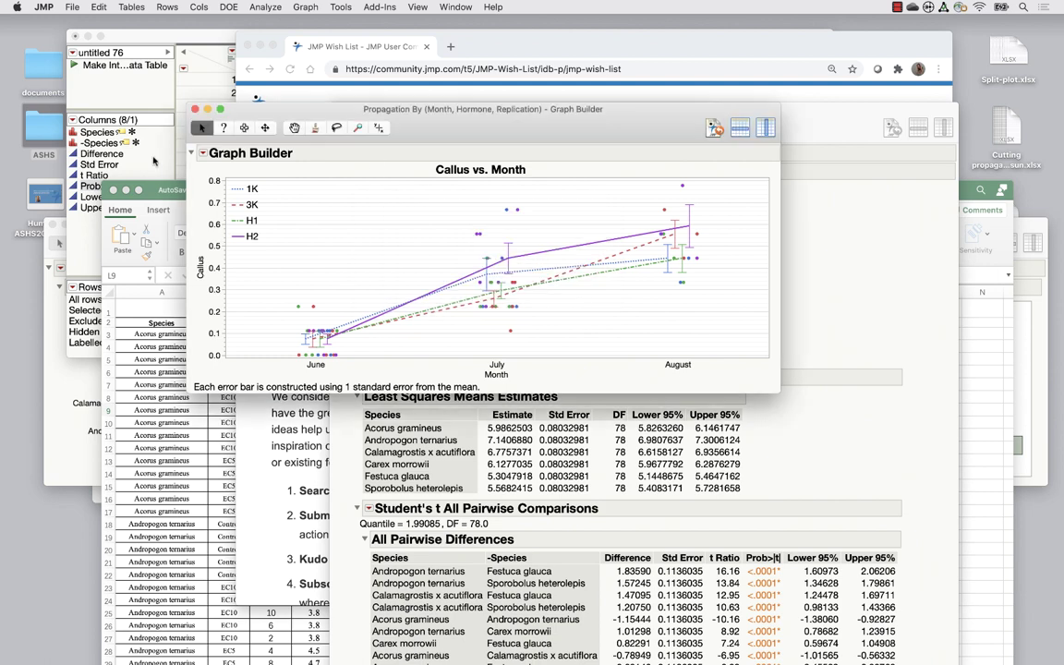
click(195, 109)
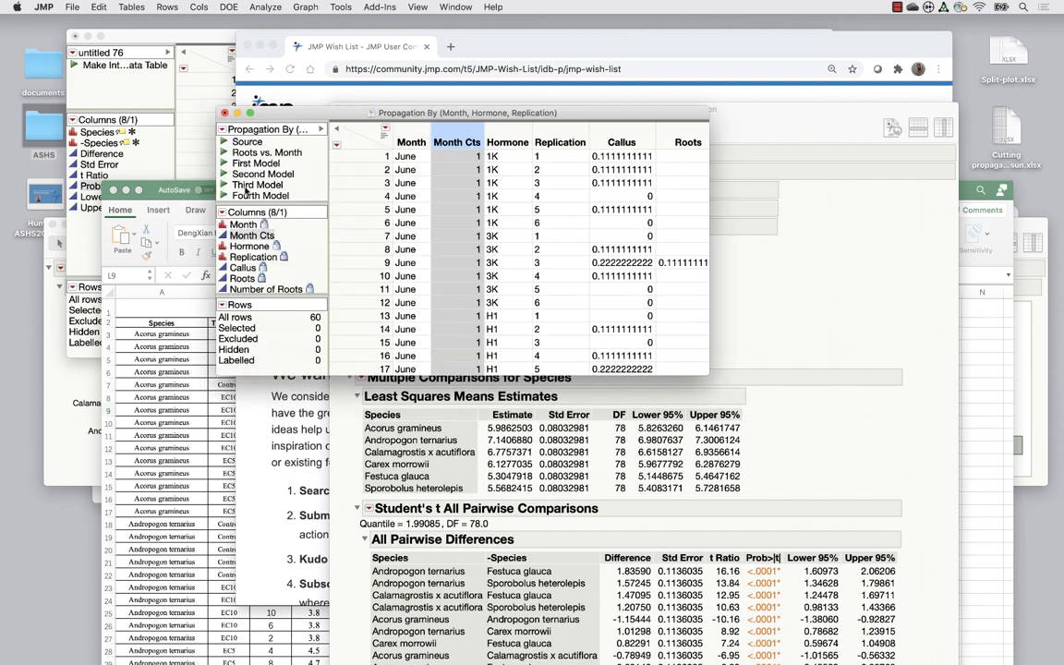
Enlarge the table's script list, run the saved Callus vs. Month script to check the graph, and close the regenerated graph
drag(260, 202, 260, 234)
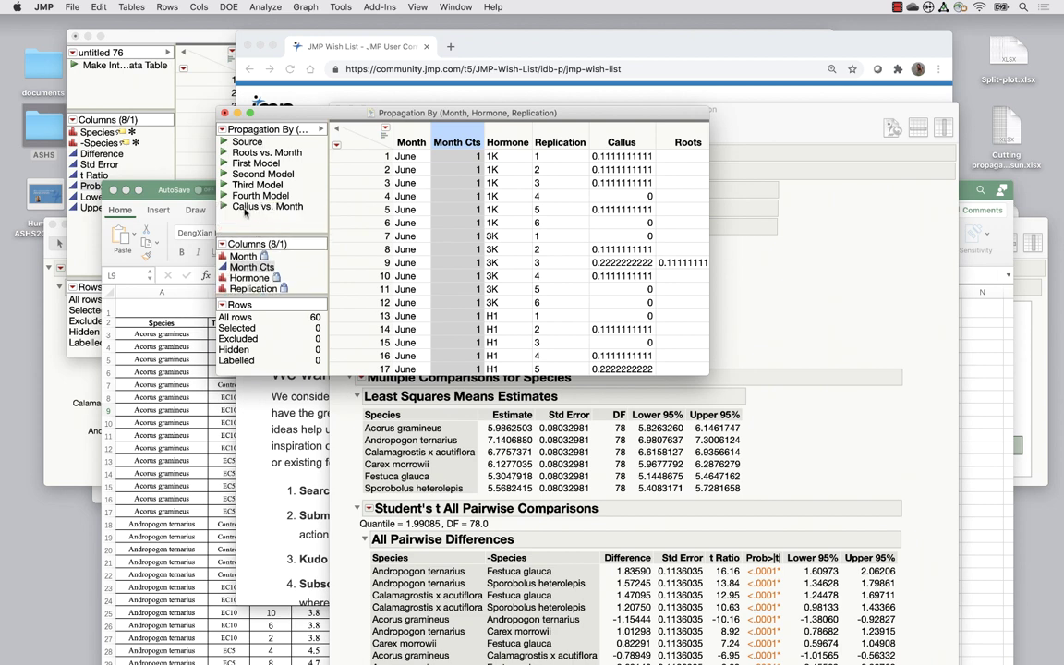
click(224, 208)
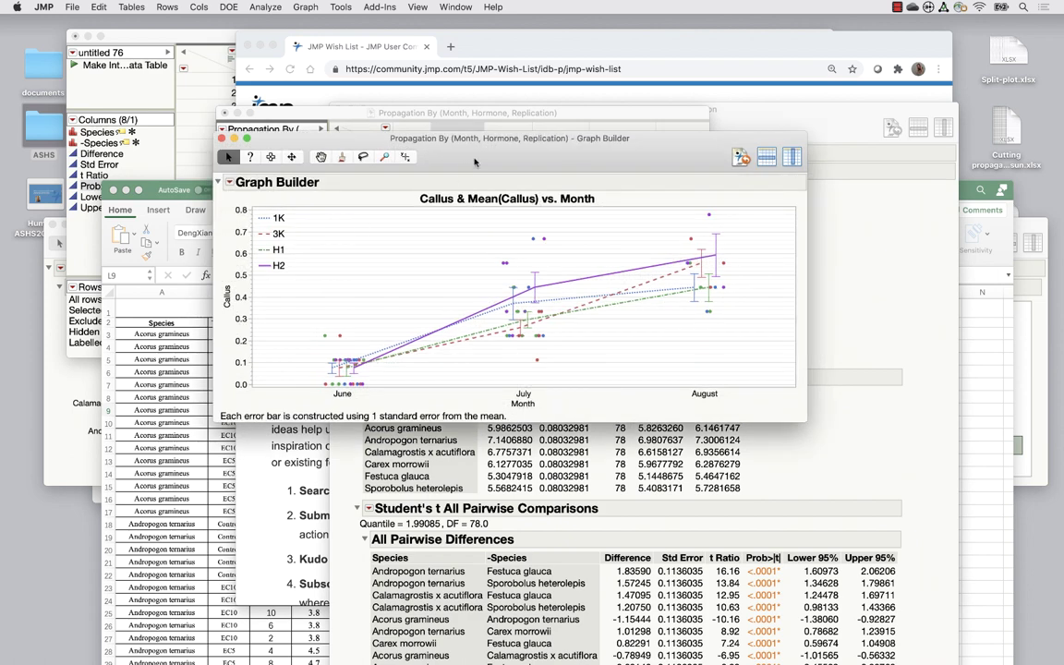
click(488, 112)
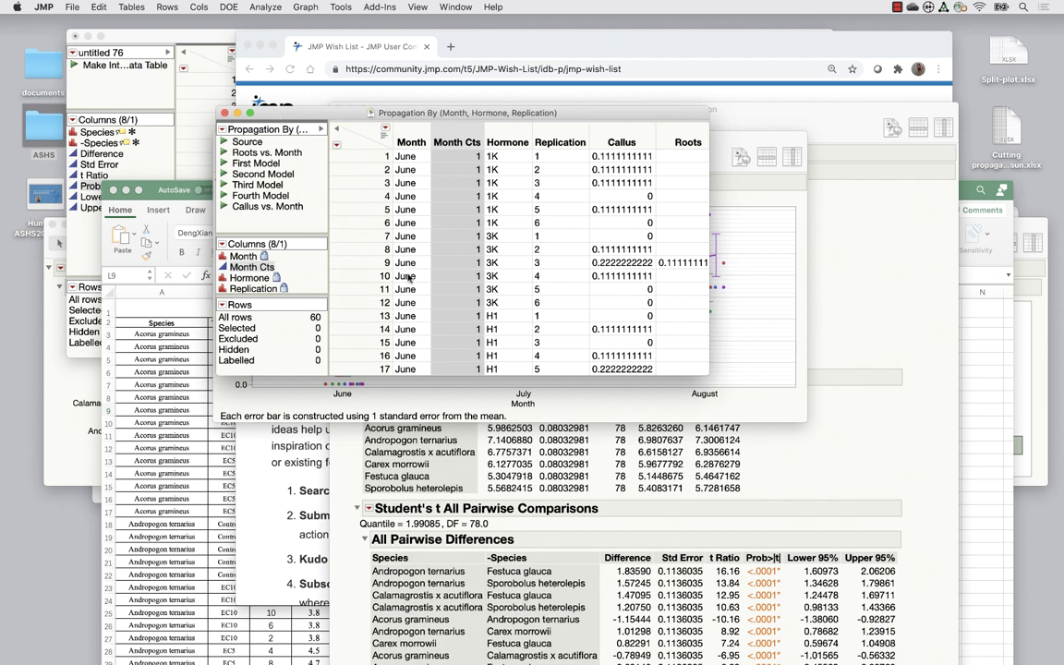
click(680, 230)
click(221, 139)
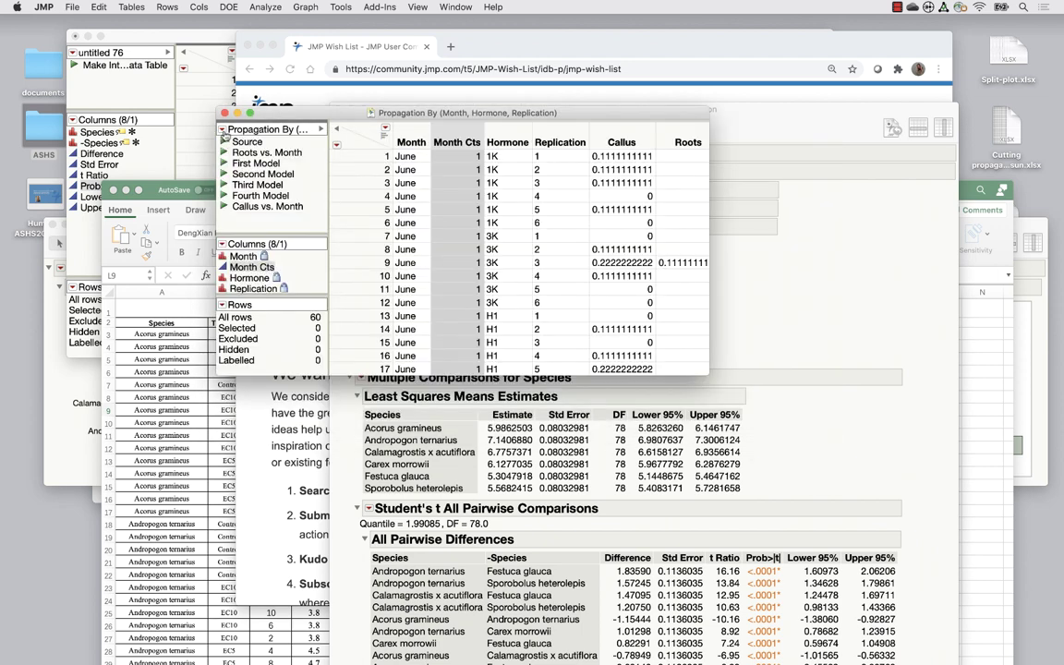
Close the Propagation By (Month, Hormone, Replication) table and reopen it from the recent files
click(223, 112)
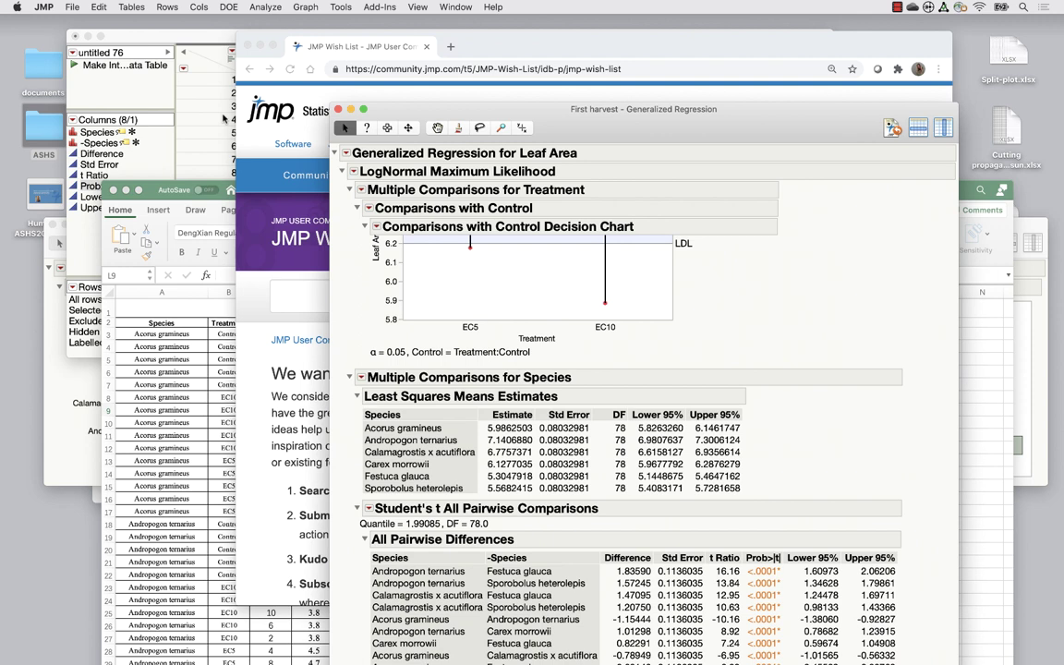
click(72, 7)
mouse_move(84, 46)
click(277, 46)
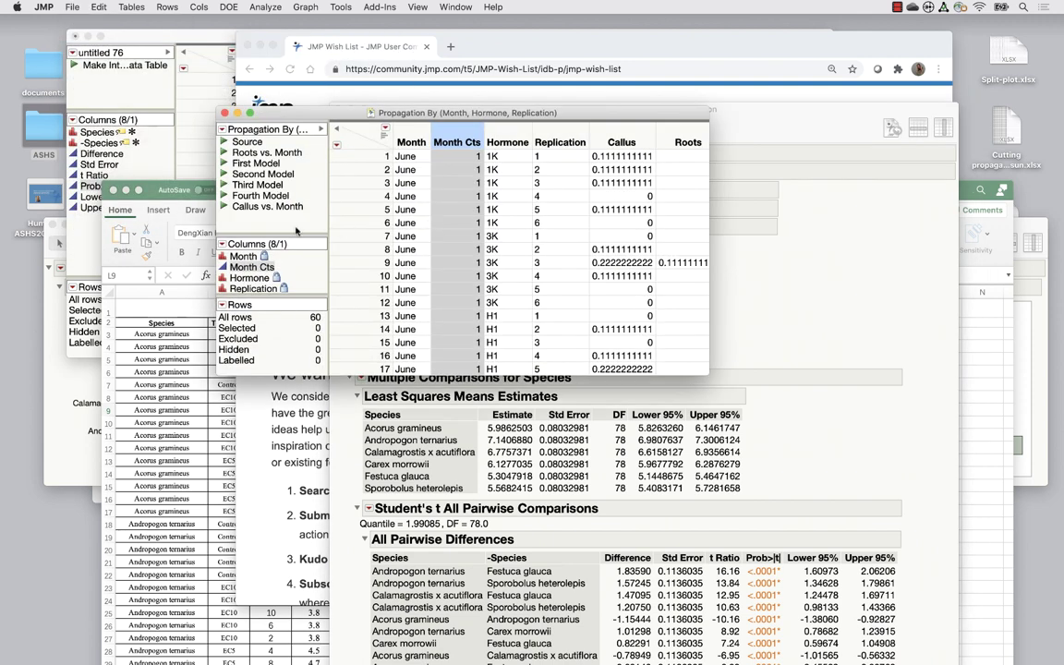
Run the saved Callus vs. Month and Third Model scripts, keeping the graph window clear of the table's script list
click(224, 205)
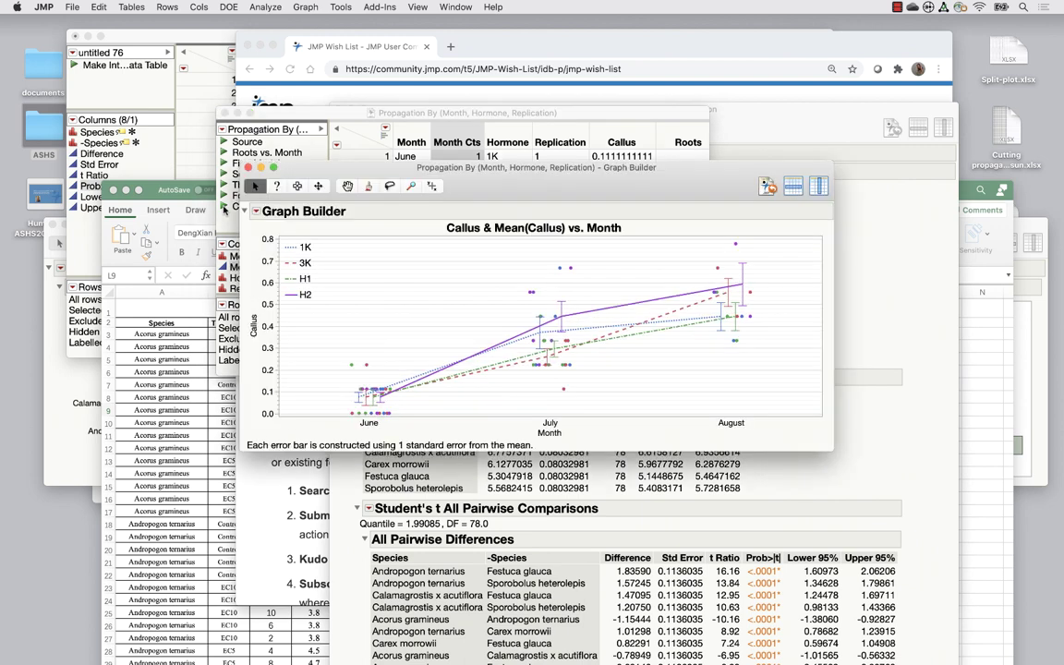
drag(283, 169, 436, 160)
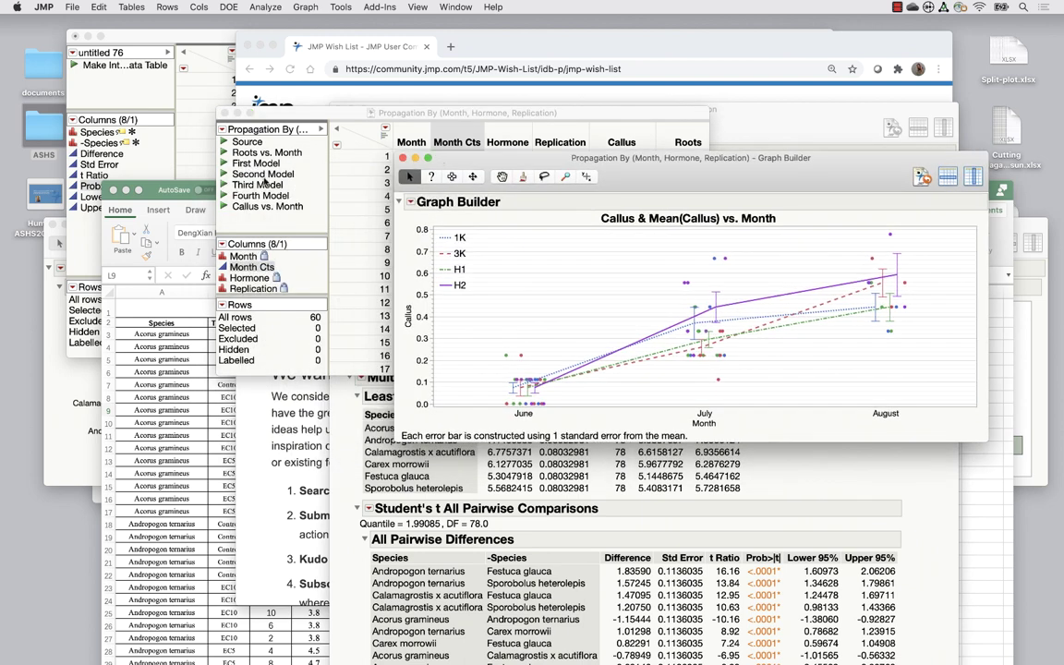
click(227, 188)
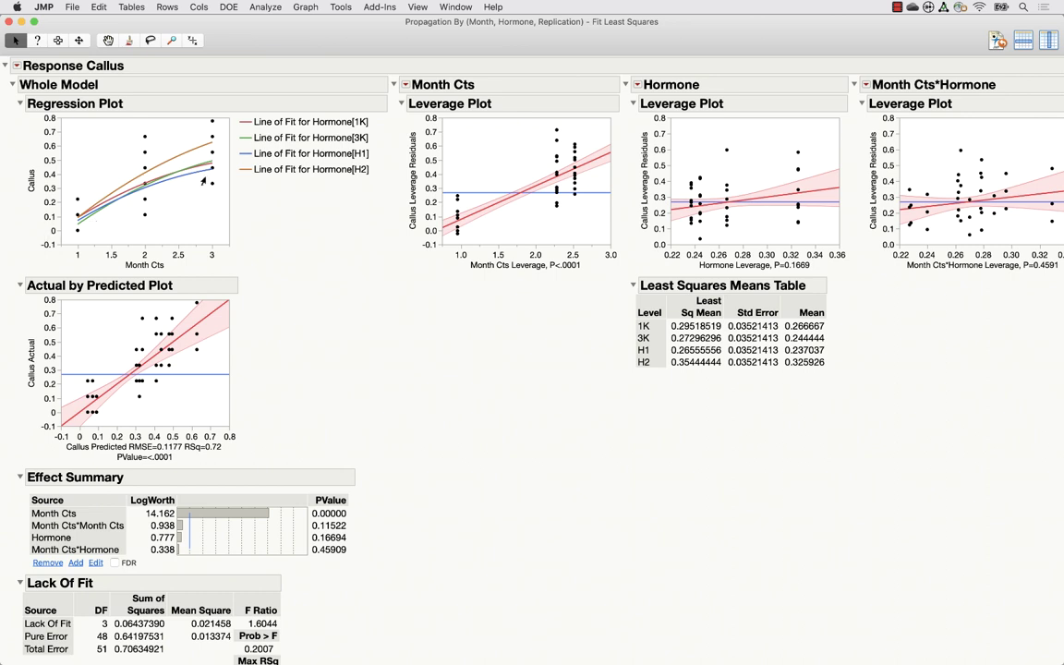
Reopen the model specification from the Callus least squares report and go through each of its model effects
click(16, 64)
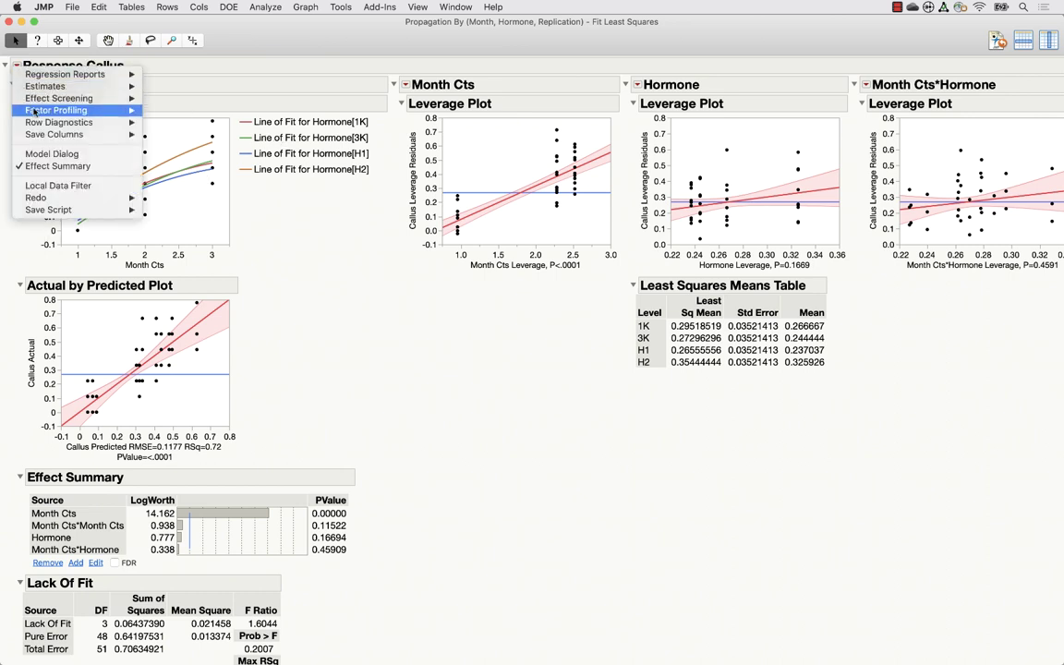
click(45, 154)
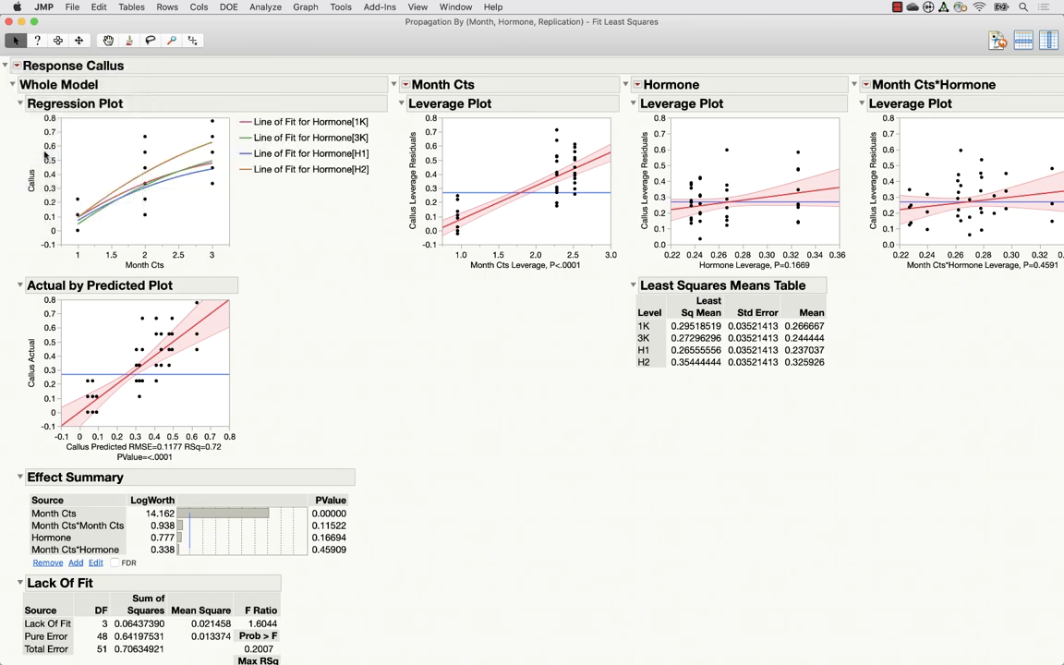
click(304, 277)
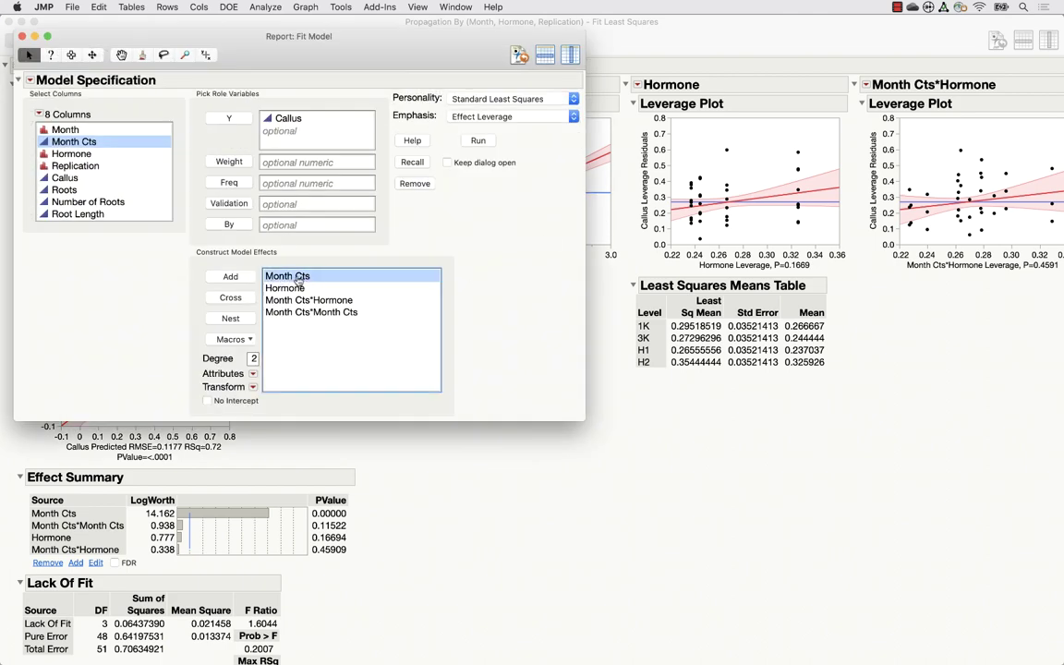
click(287, 290)
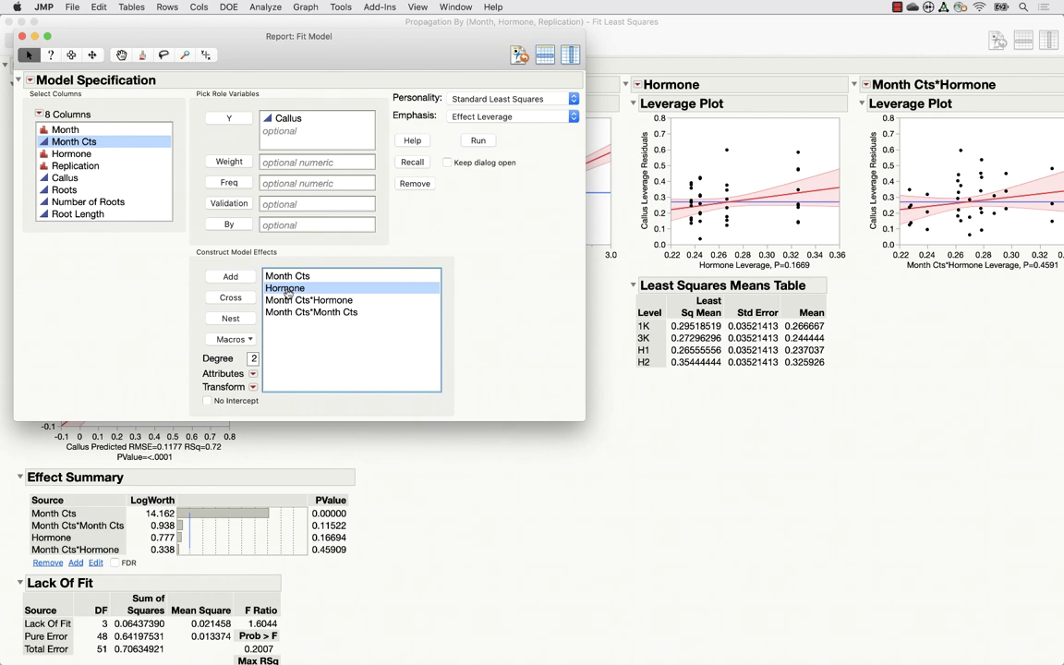
click(310, 301)
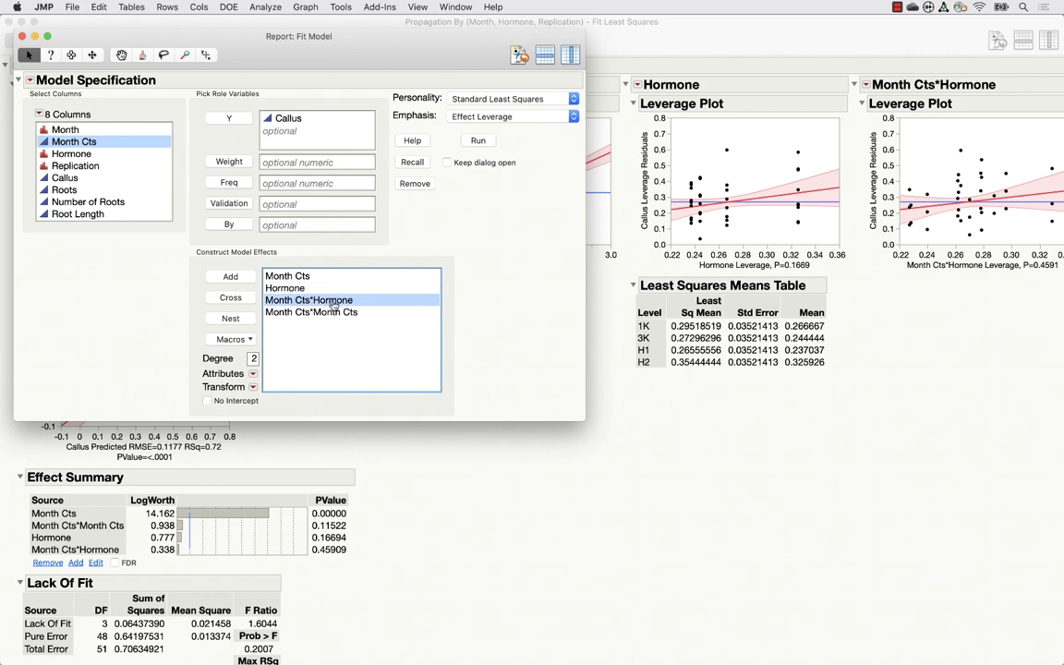
click(305, 315)
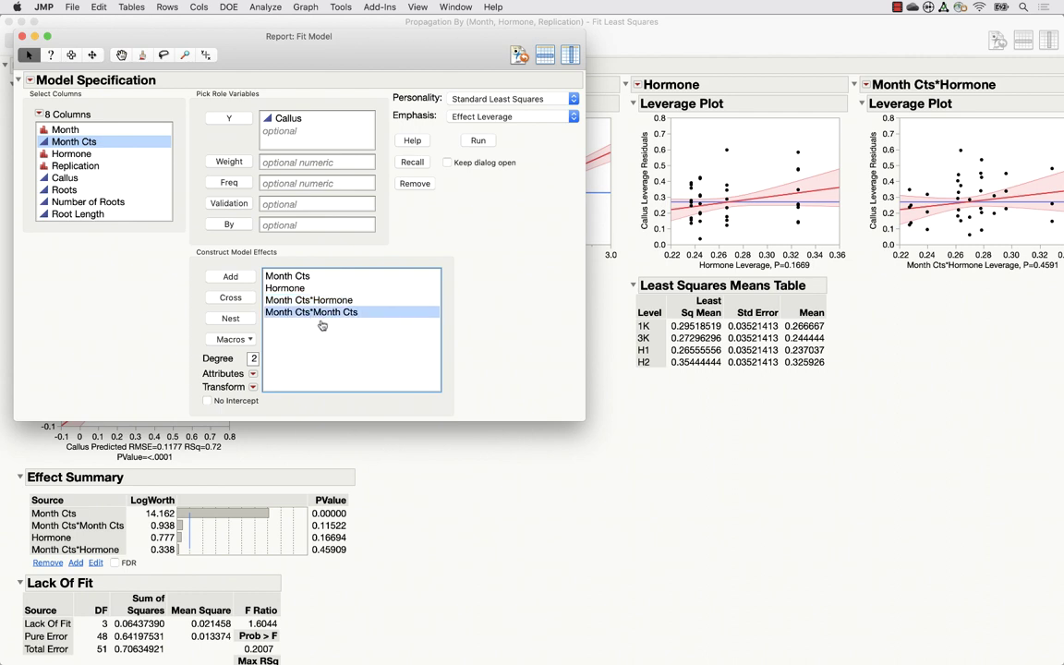
Cross the Month Cts*Month Cts effect with Hormone to add Month Cts*Month Cts*Hormone, and run the Callus model
super+click(305, 312)
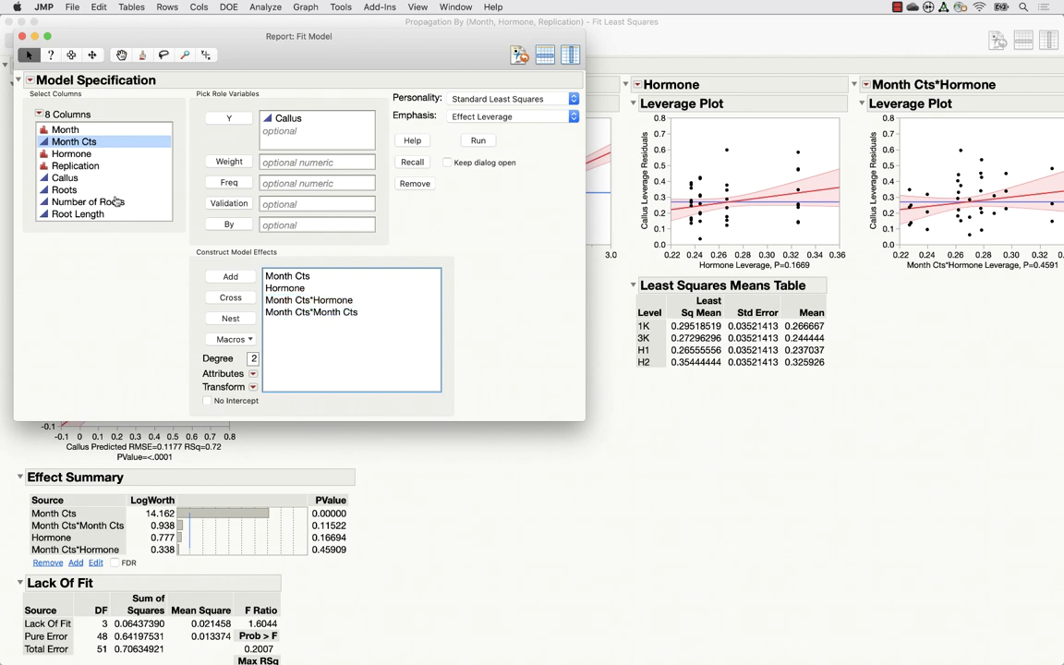
click(305, 312)
click(68, 155)
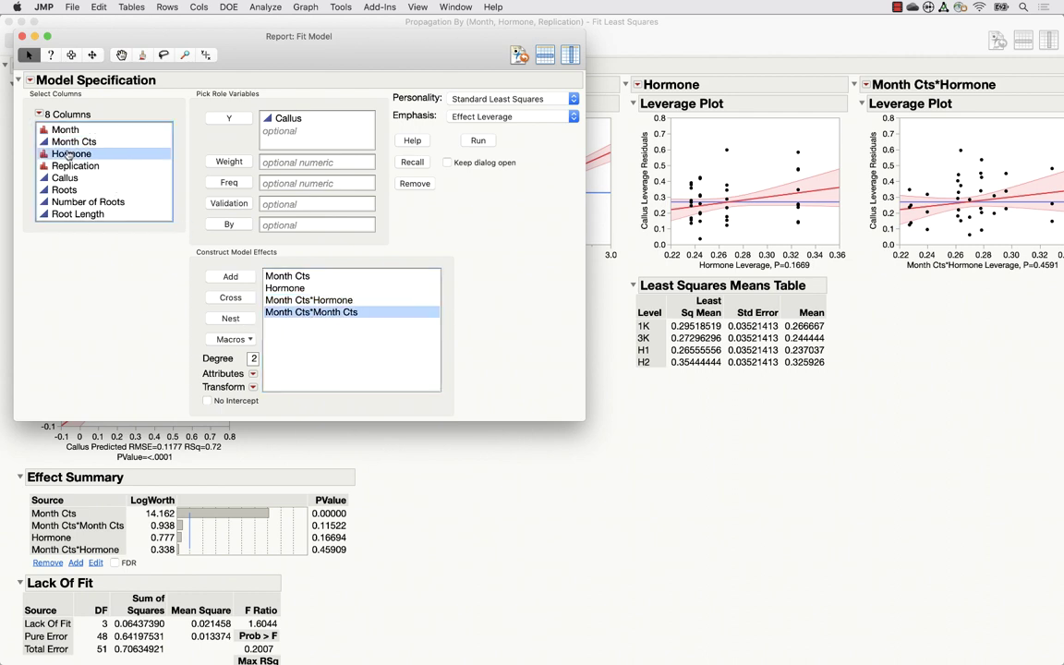
click(231, 298)
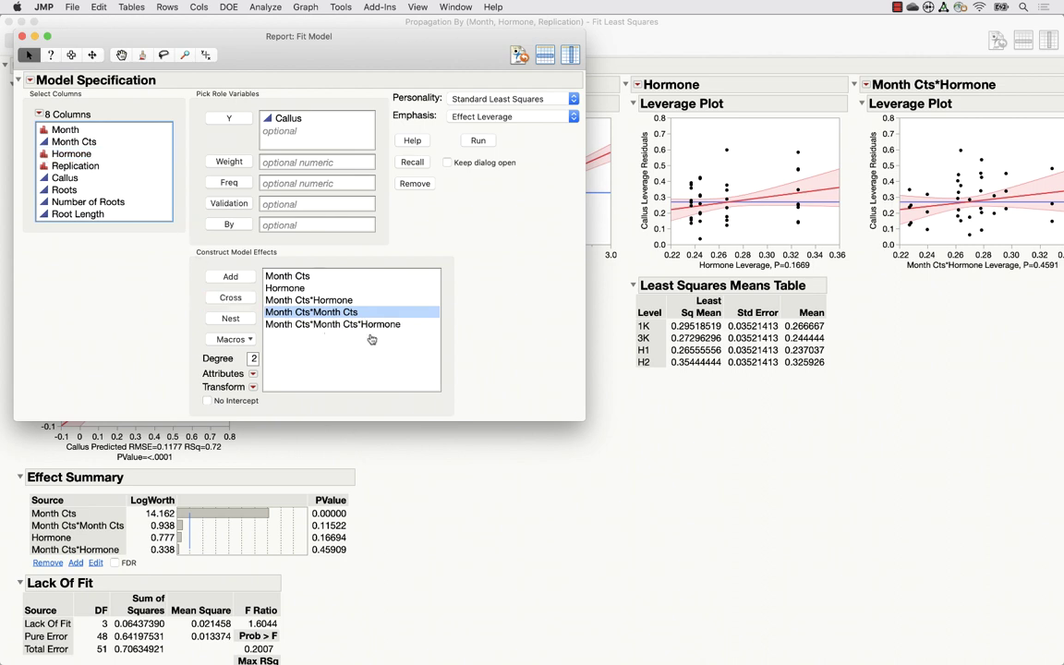
click(482, 140)
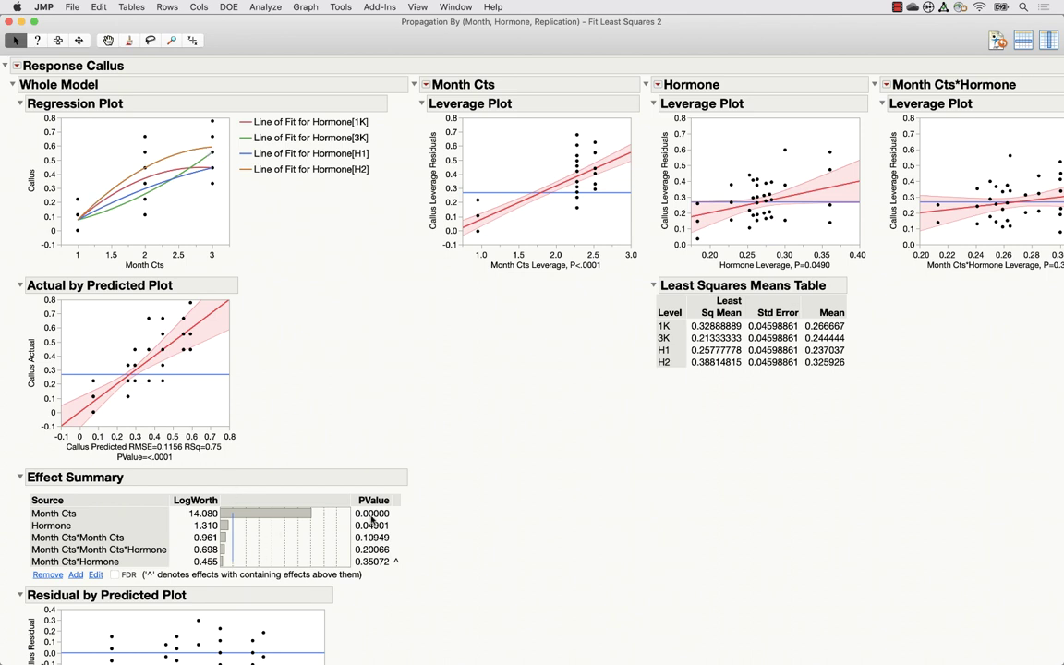
Examine the p-values of Month Cts, Hormone, Month Cts*Month Cts and Month Cts*Month Cts*Hormone in the effect summary
mouse_move(430, 535)
mouse_down()
mouse_move(404, 497)
mouse_move(392, 588)
mouse_up()
click(89, 514)
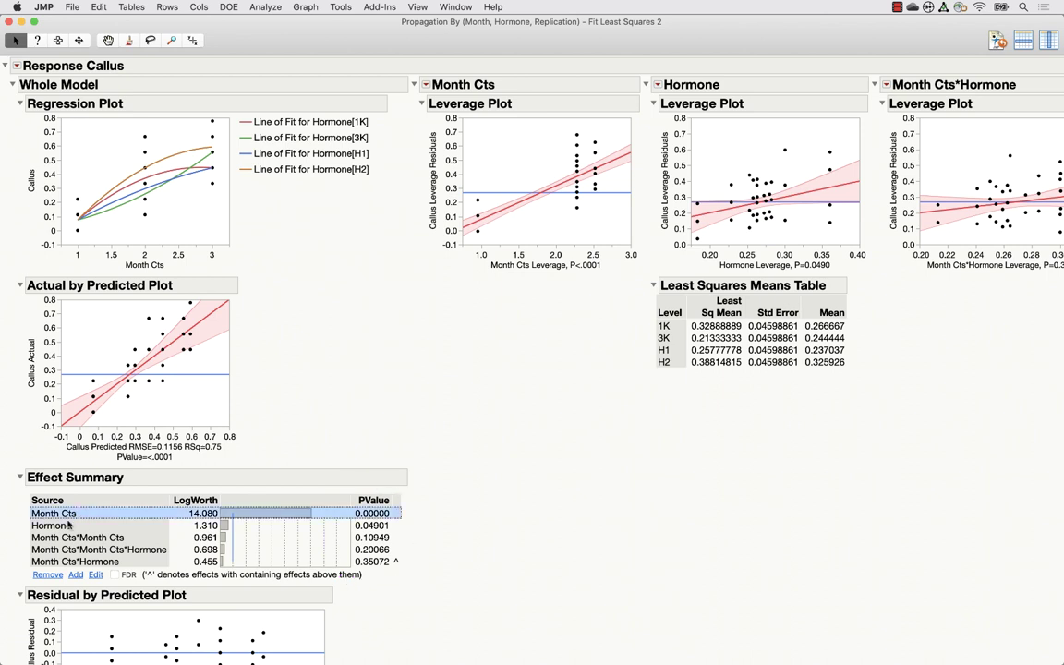
click(68, 526)
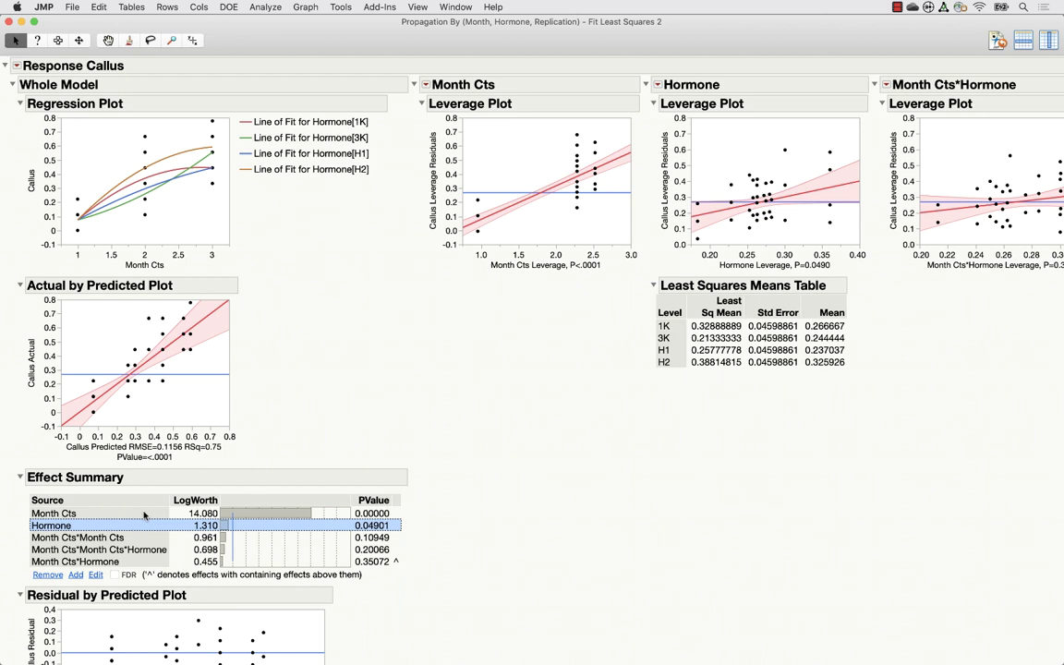
click(127, 538)
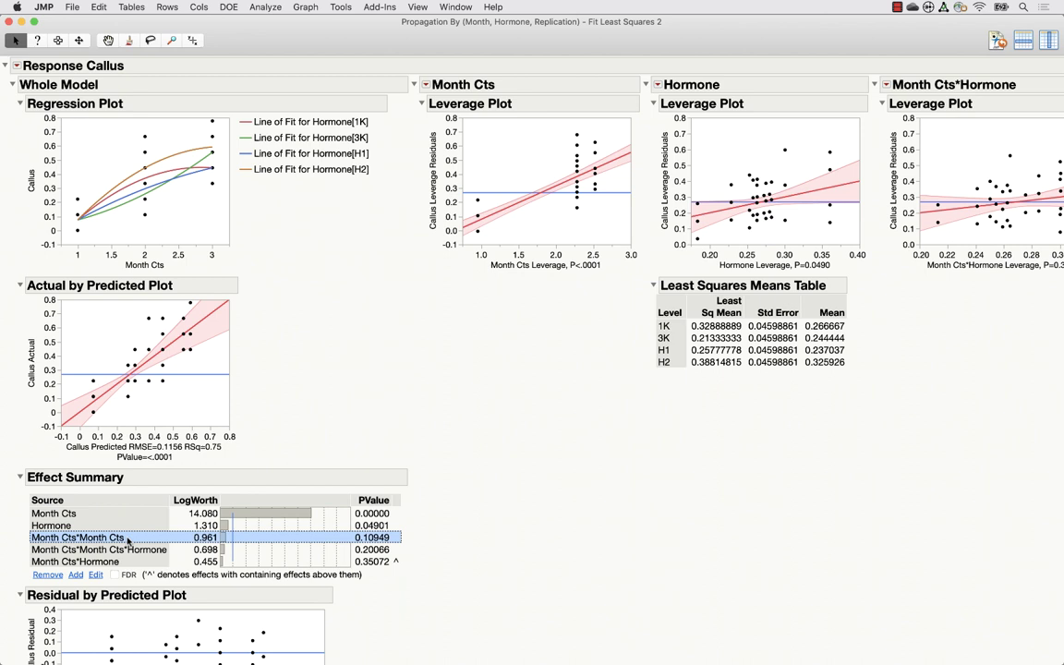
click(128, 550)
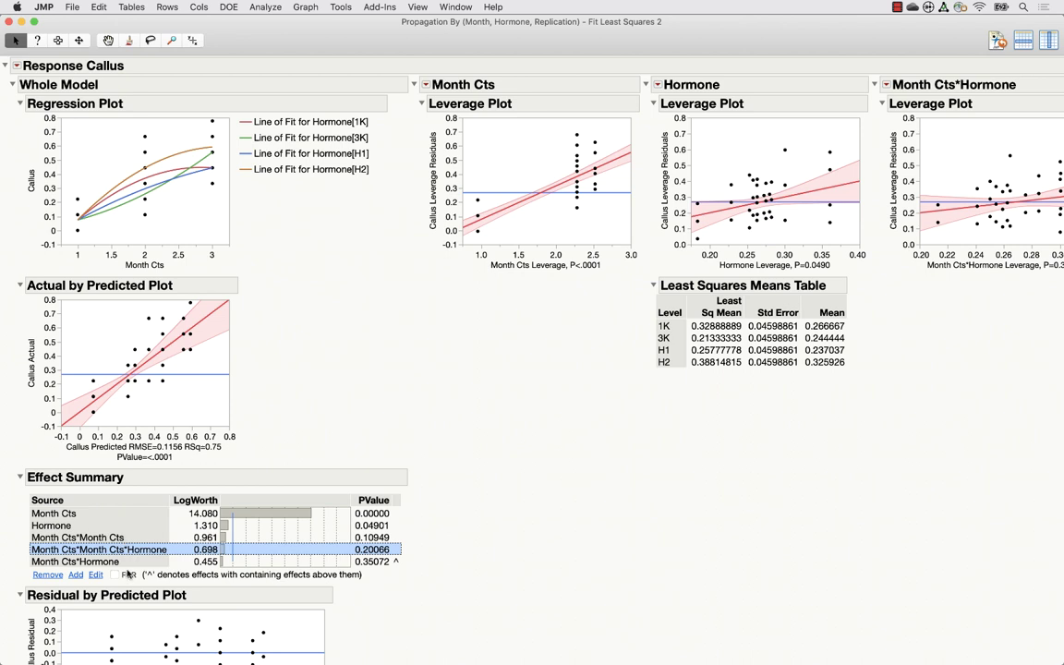
Close both Fit Least Squares reports and the Propagation By (Month, Hormone, Replication) table with all its remaining windows
click(9, 20)
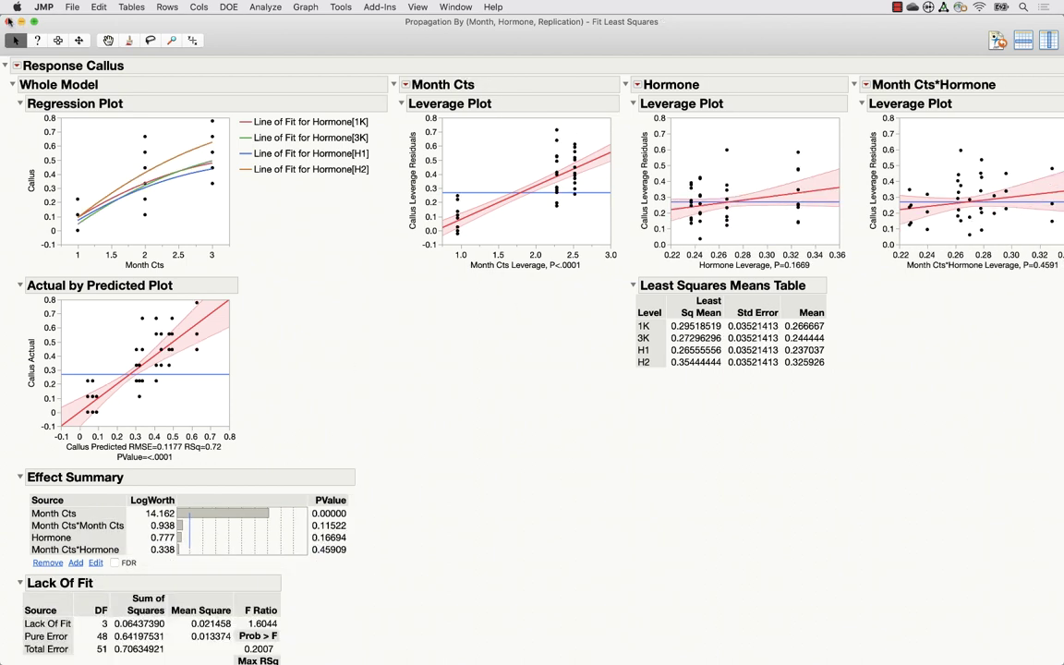
click(9, 21)
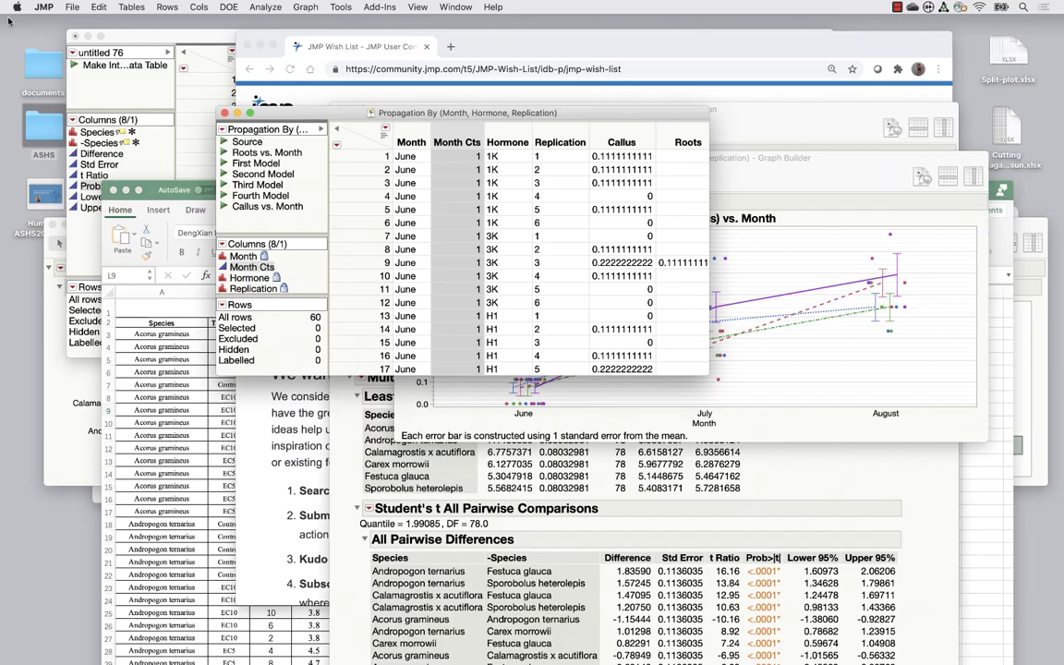
click(224, 113)
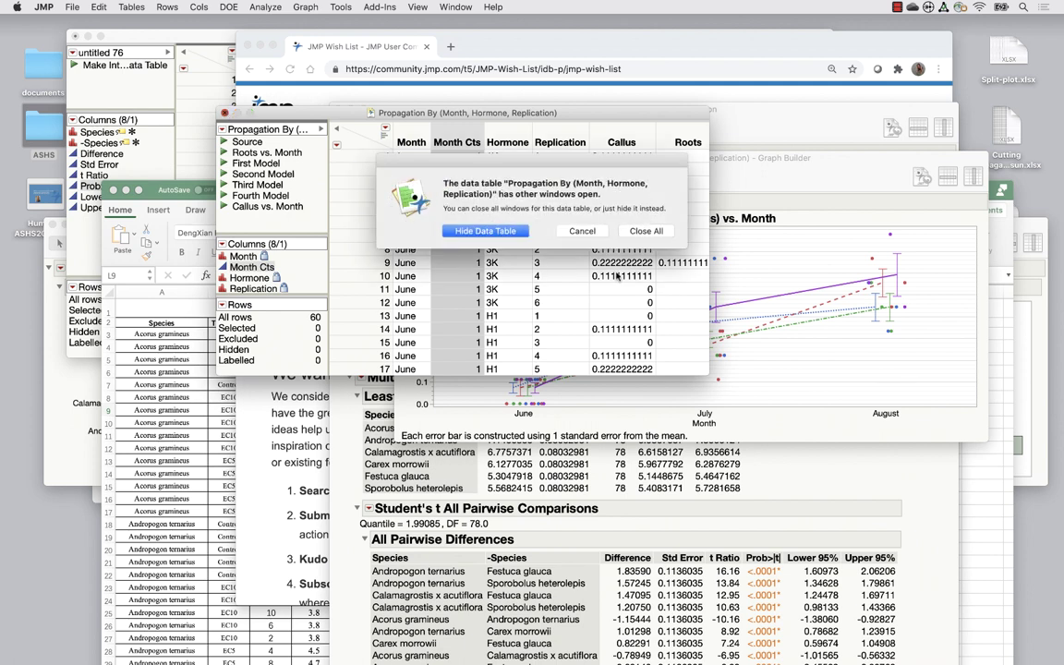
click(647, 231)
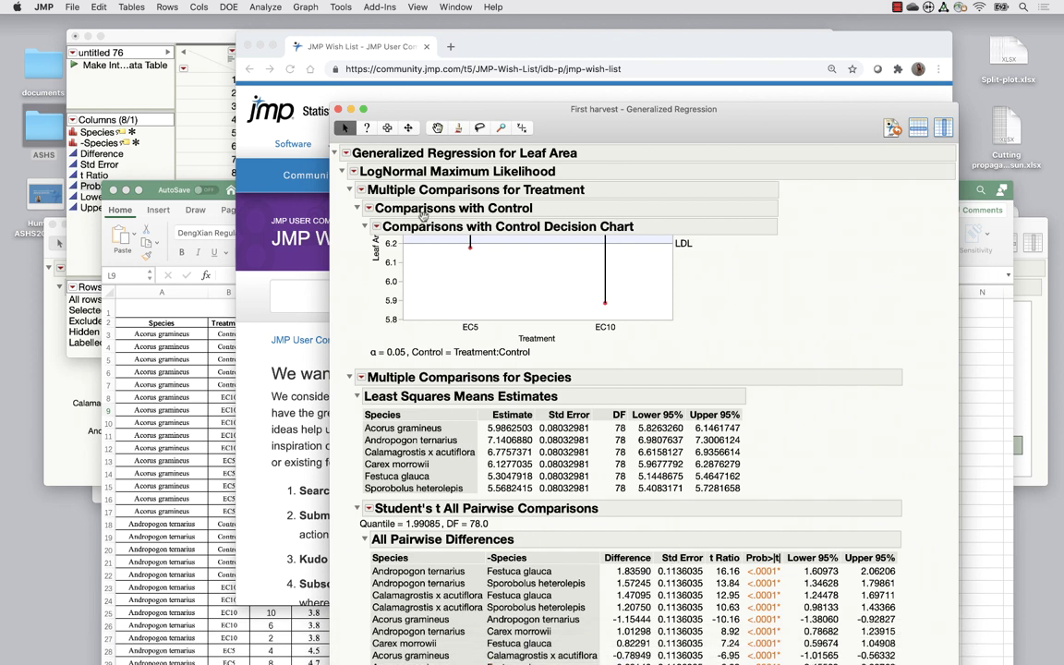
Close the First harvest Generalized Regression report and the untitled 76 table without saving it
click(338, 109)
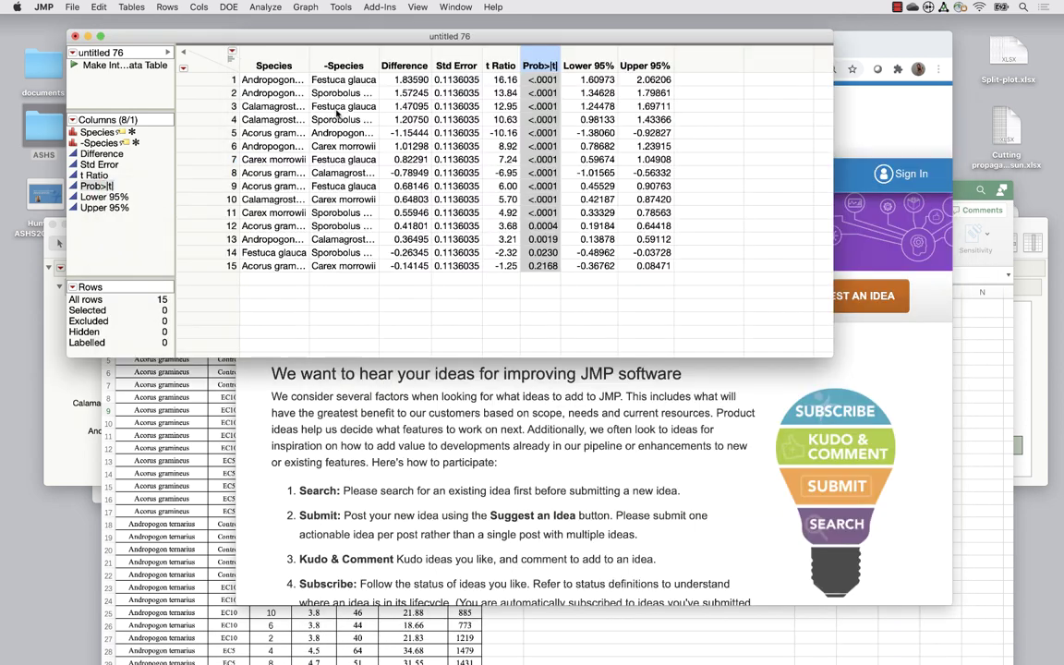
click(73, 37)
click(388, 104)
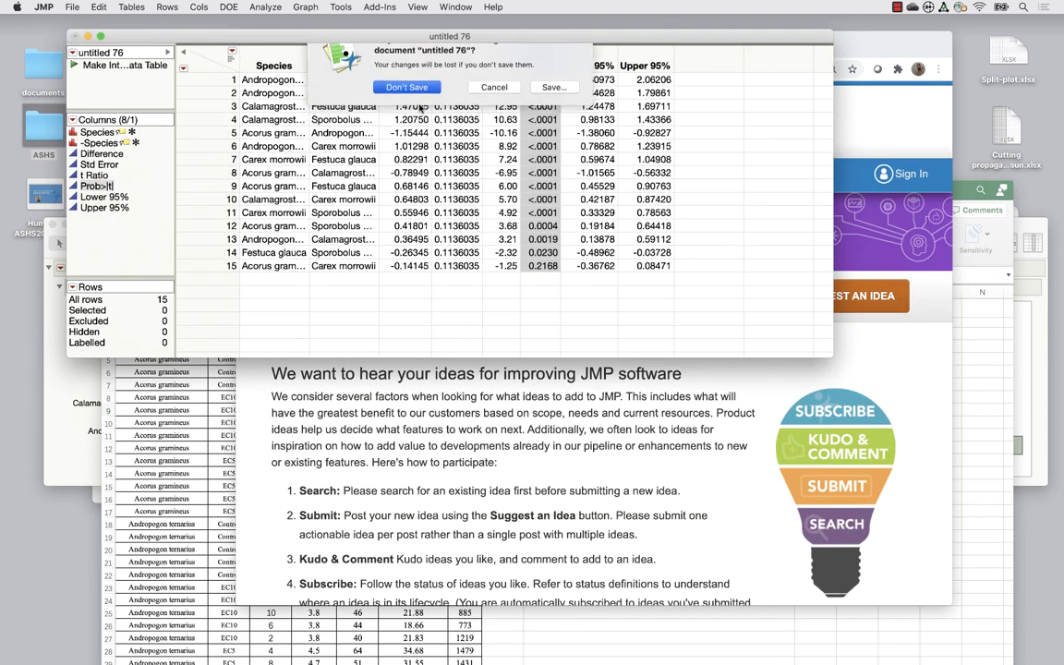
Look through the classical design and design diagnostics options for experiments, and open a new Custom Design
click(228, 7)
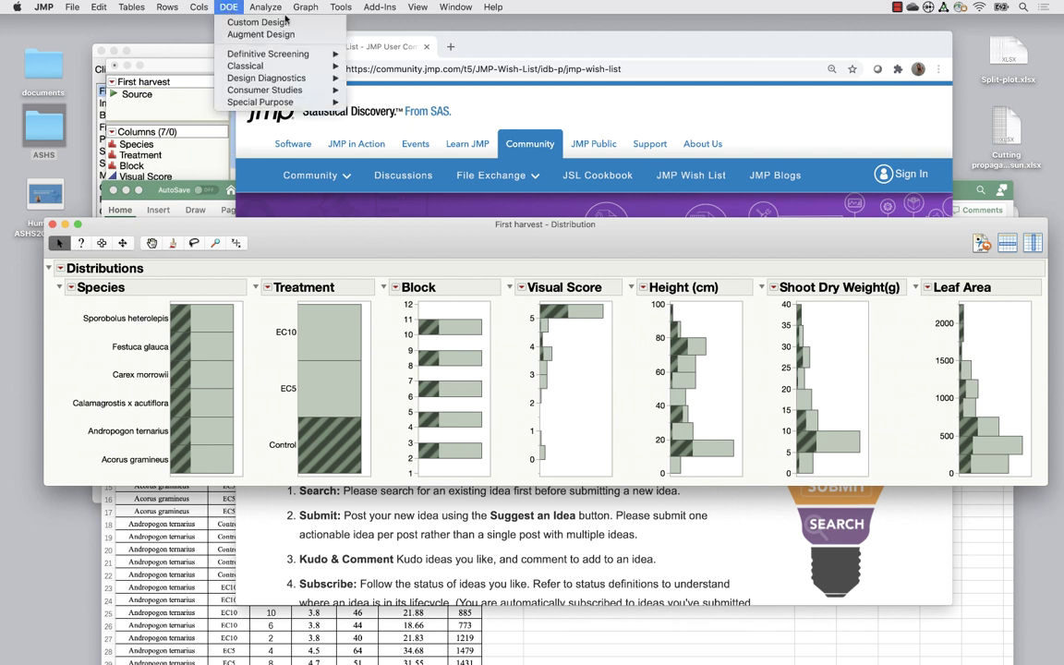
mouse_move(283, 61)
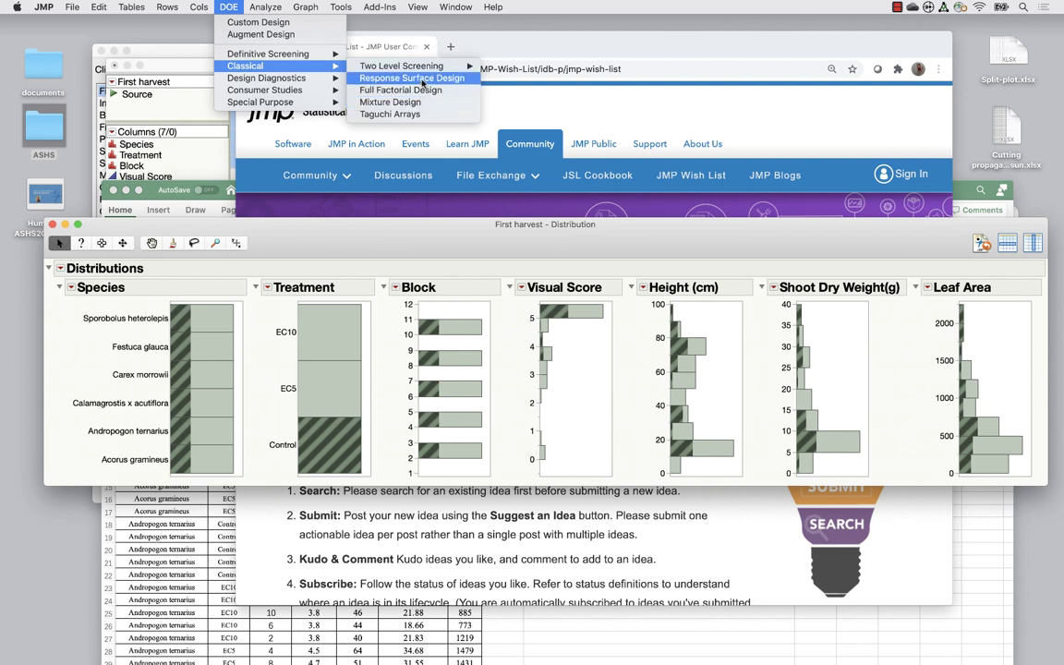
mouse_move(419, 70)
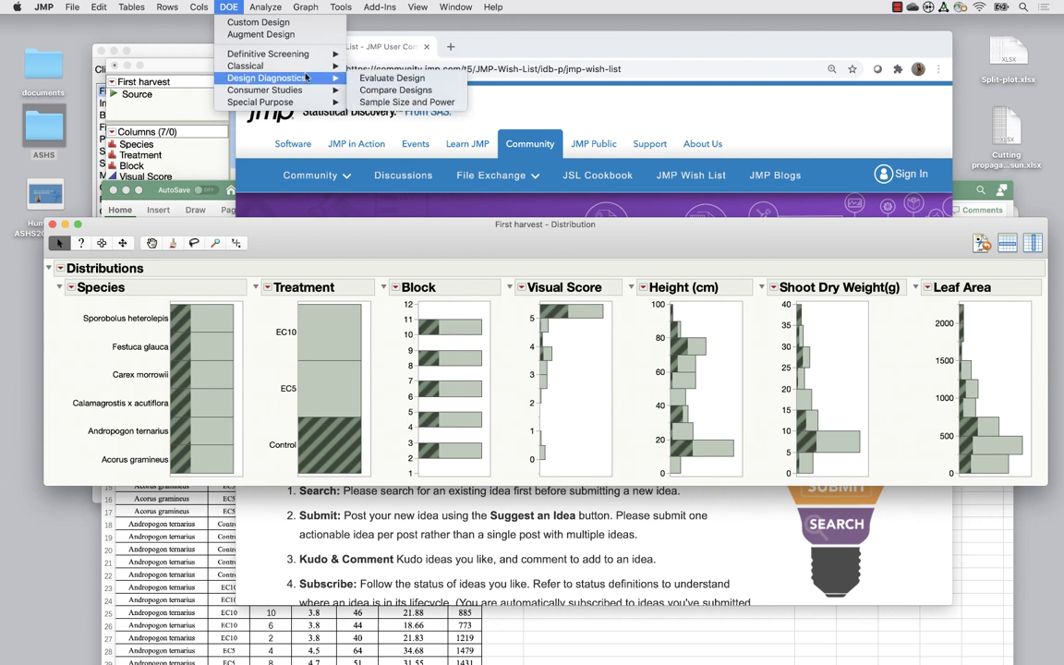
mouse_move(280, 8)
mouse_move(229, 7)
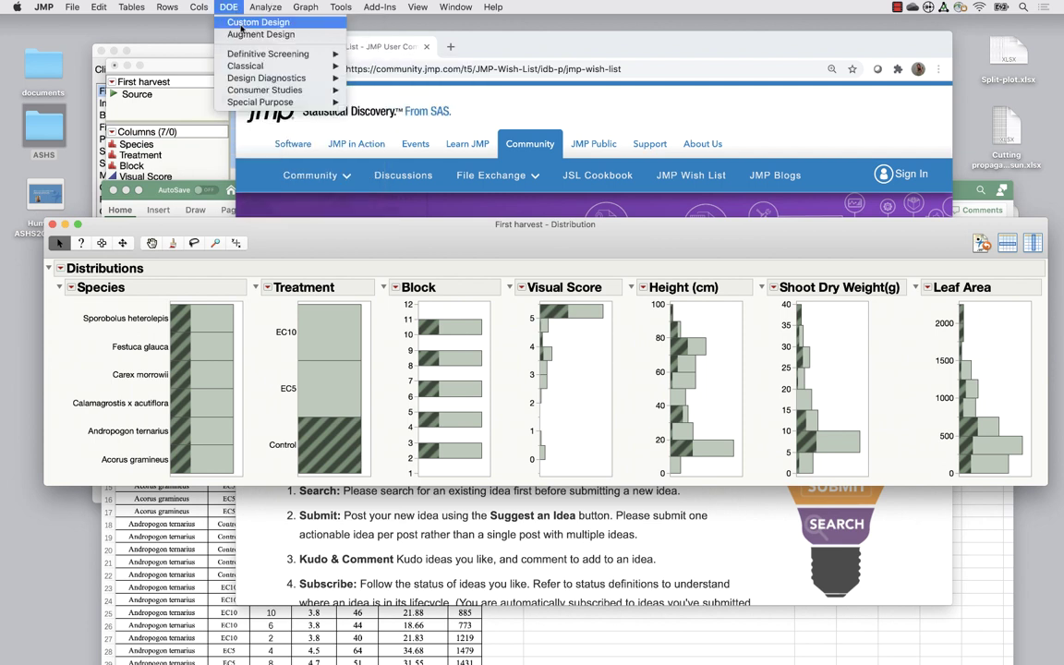
click(241, 28)
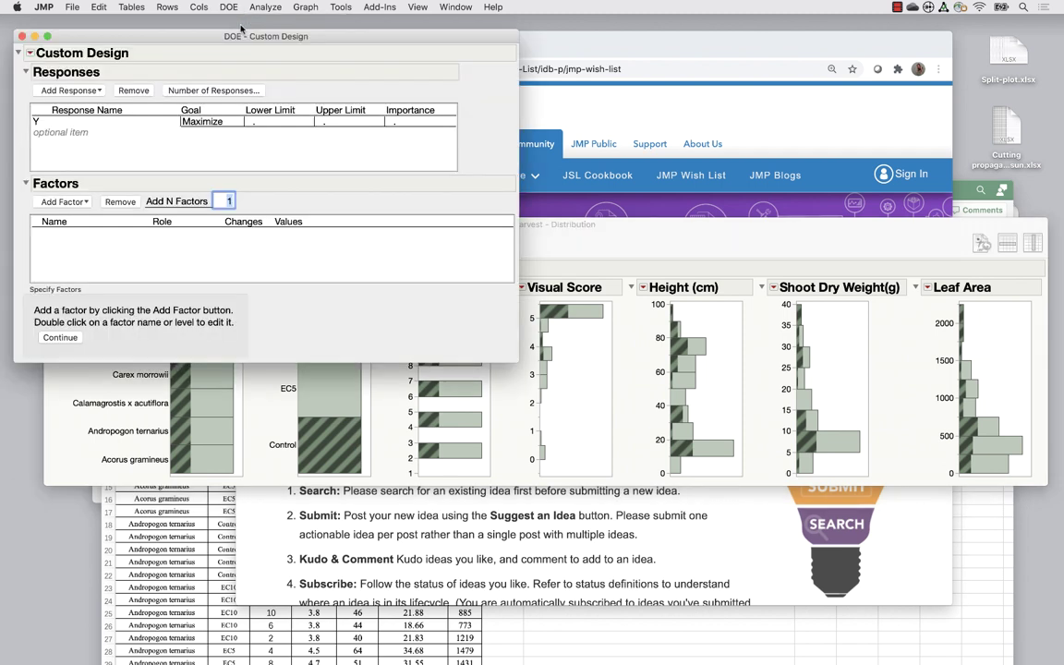
Rename the design's response to Yield and check the available goals, keeping Maximize
double_click(51, 121)
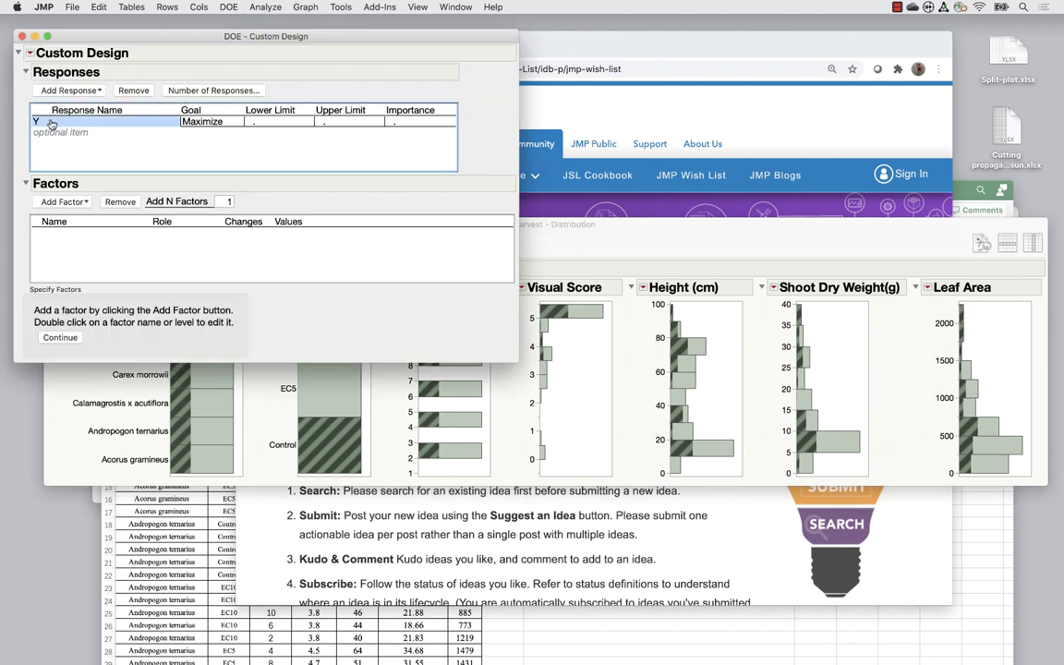
text(Y)
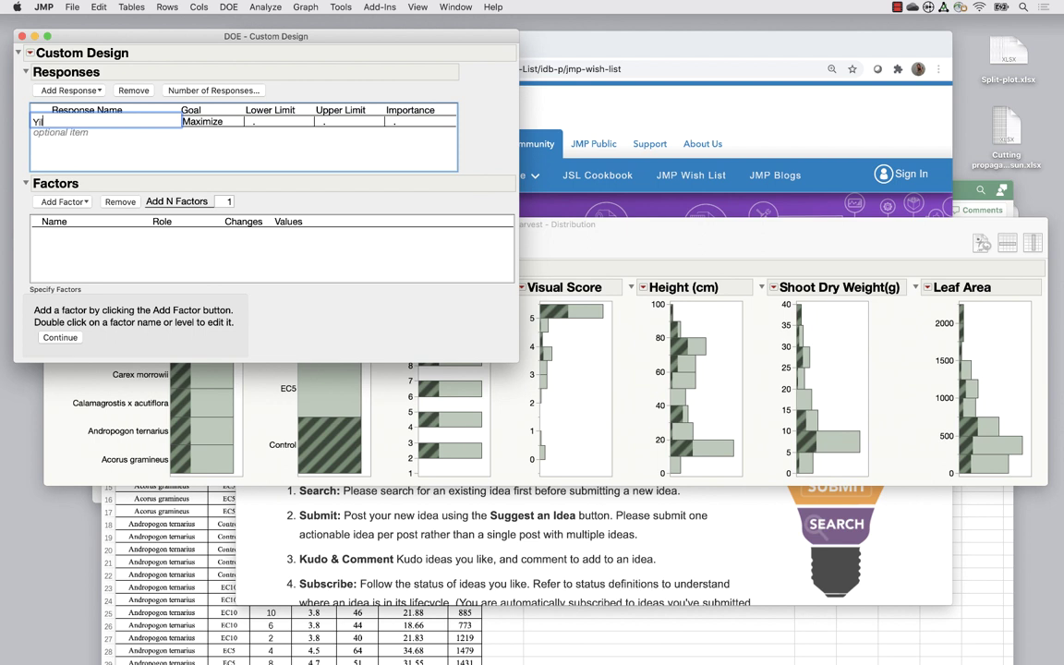
text(ield)
key(Return)
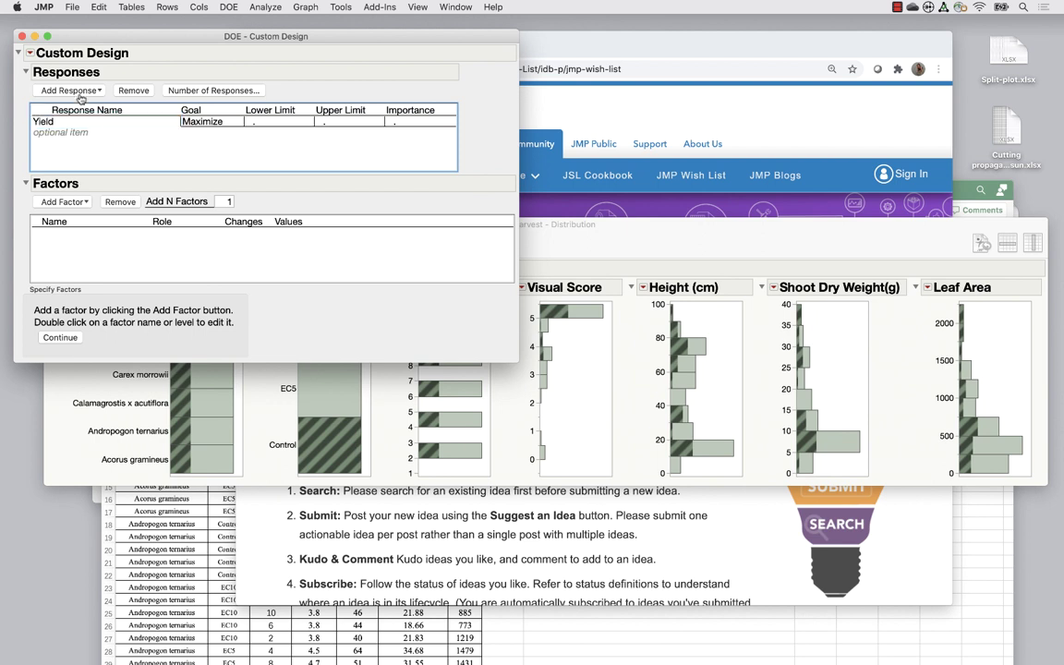
click(208, 121)
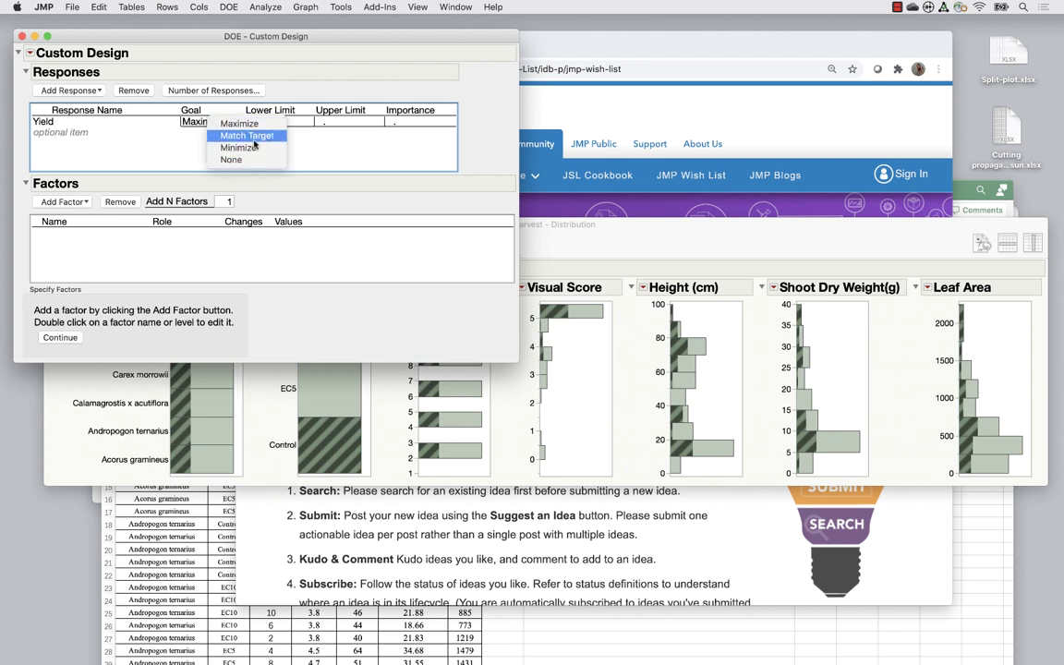
click(159, 149)
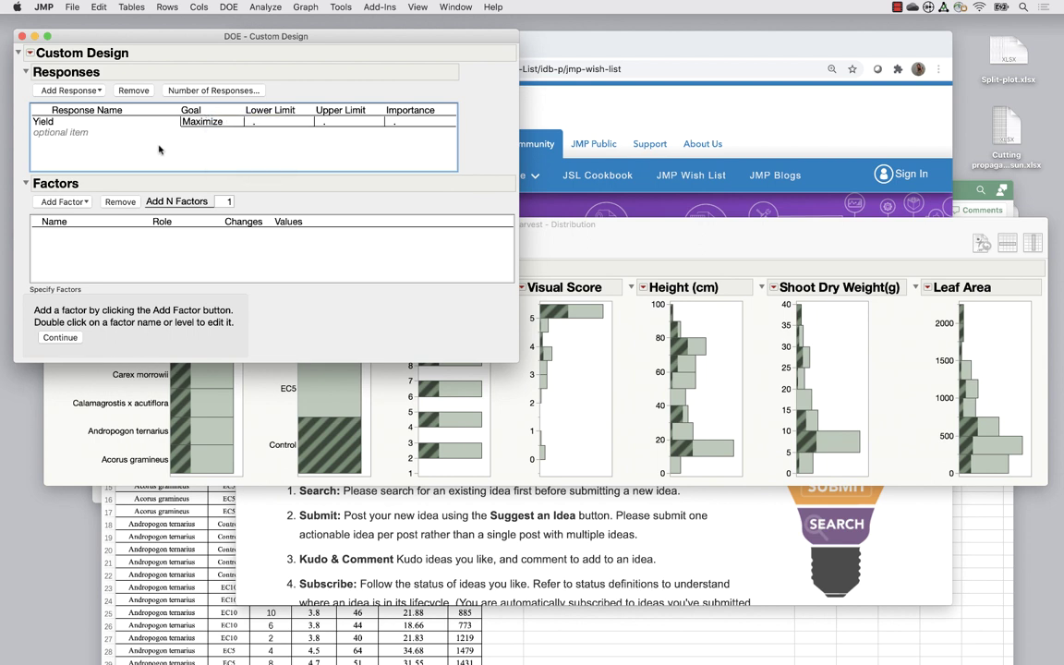
click(80, 201)
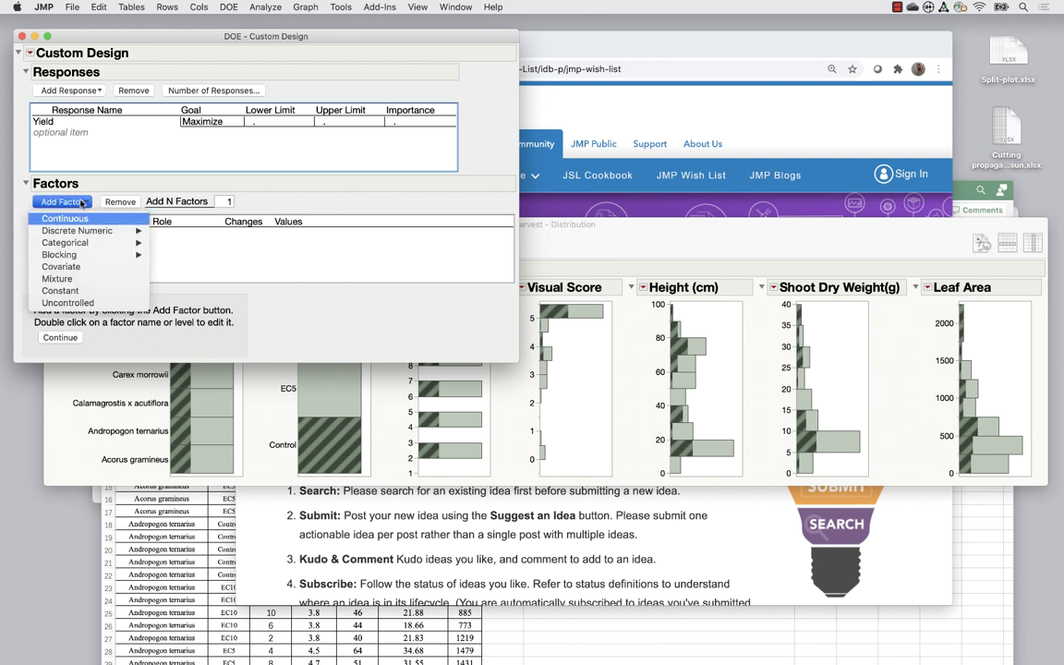
mouse_move(77, 262)
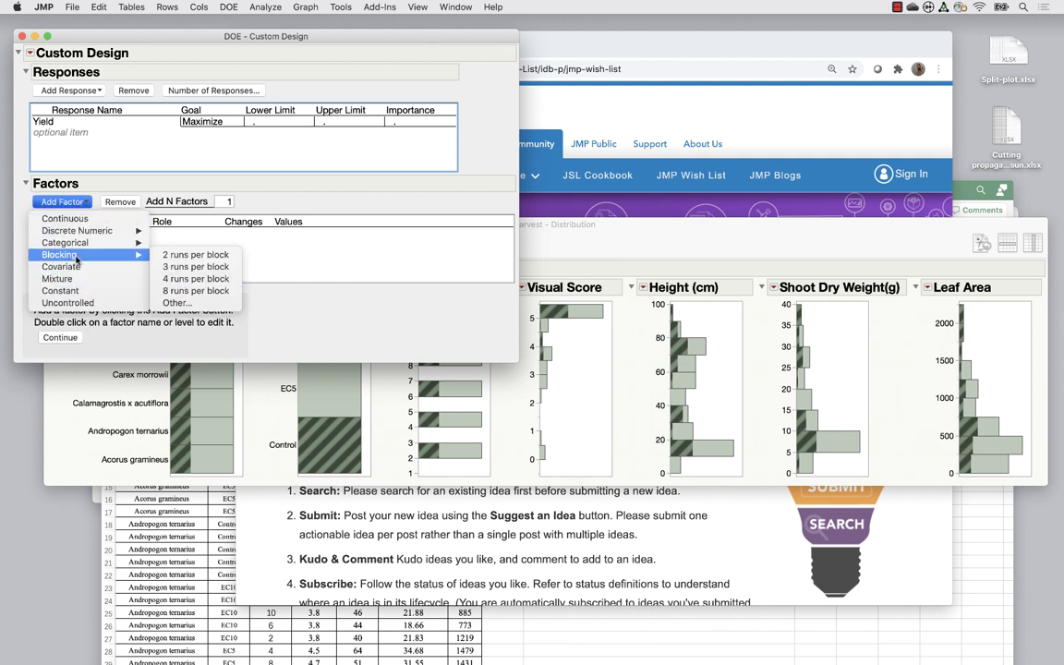
mouse_move(80, 232)
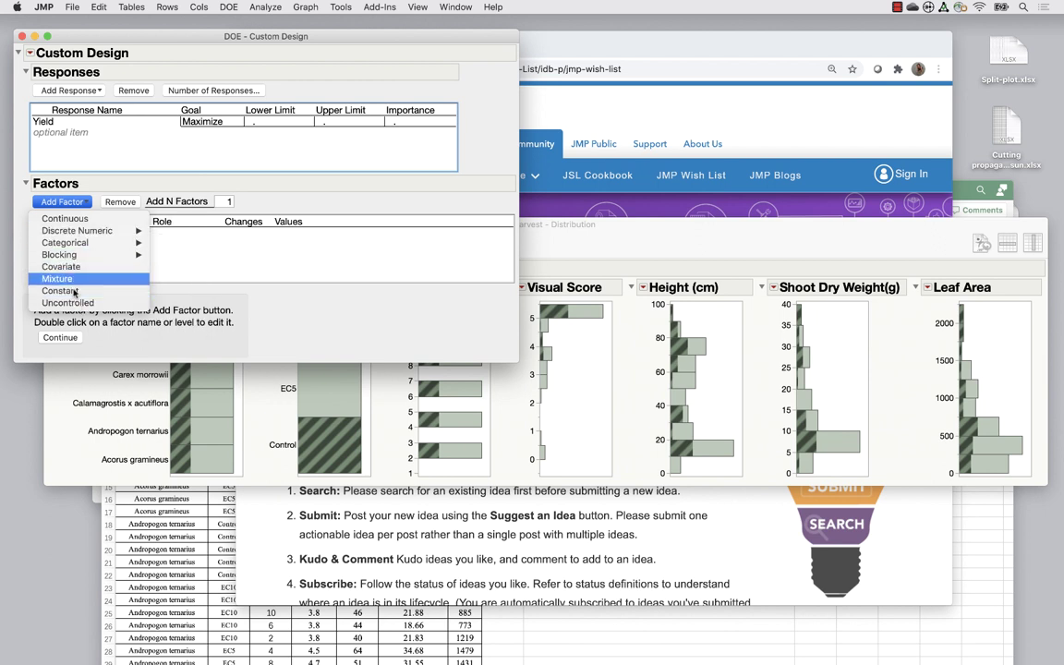
click(223, 205)
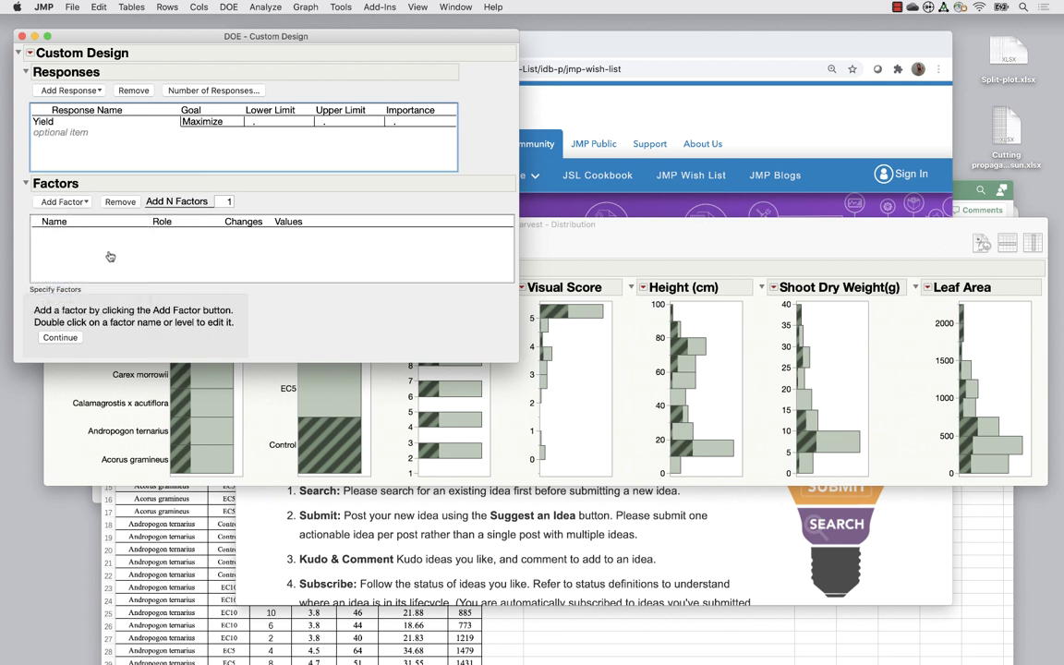
Add a four-level and a three-level categorical factor to the custom design
click(84, 202)
mouse_move(79, 242)
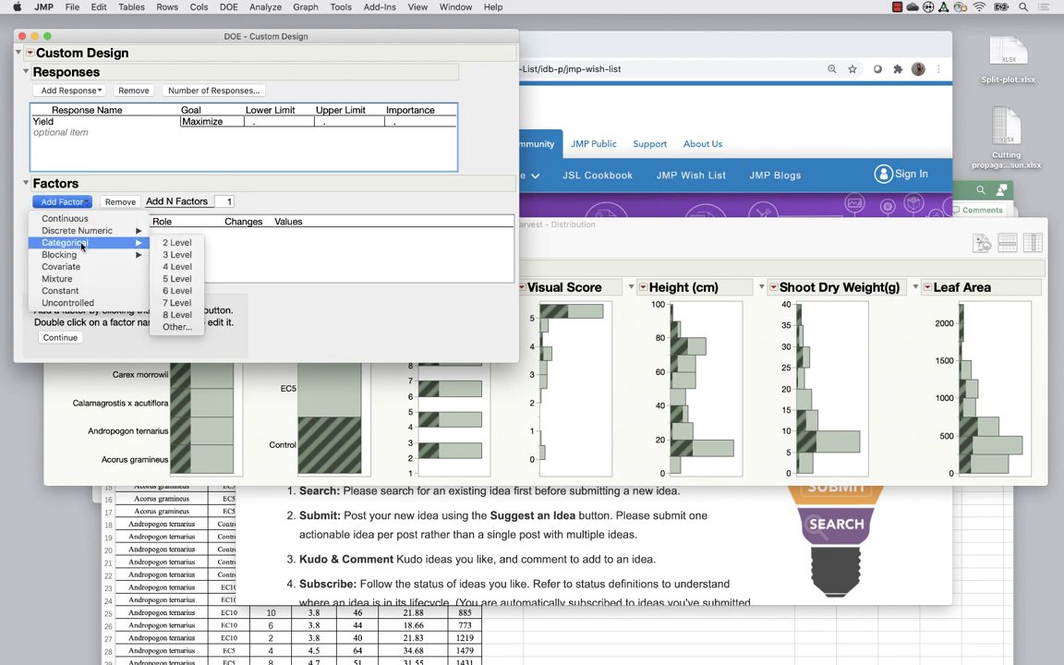
click(178, 266)
click(72, 201)
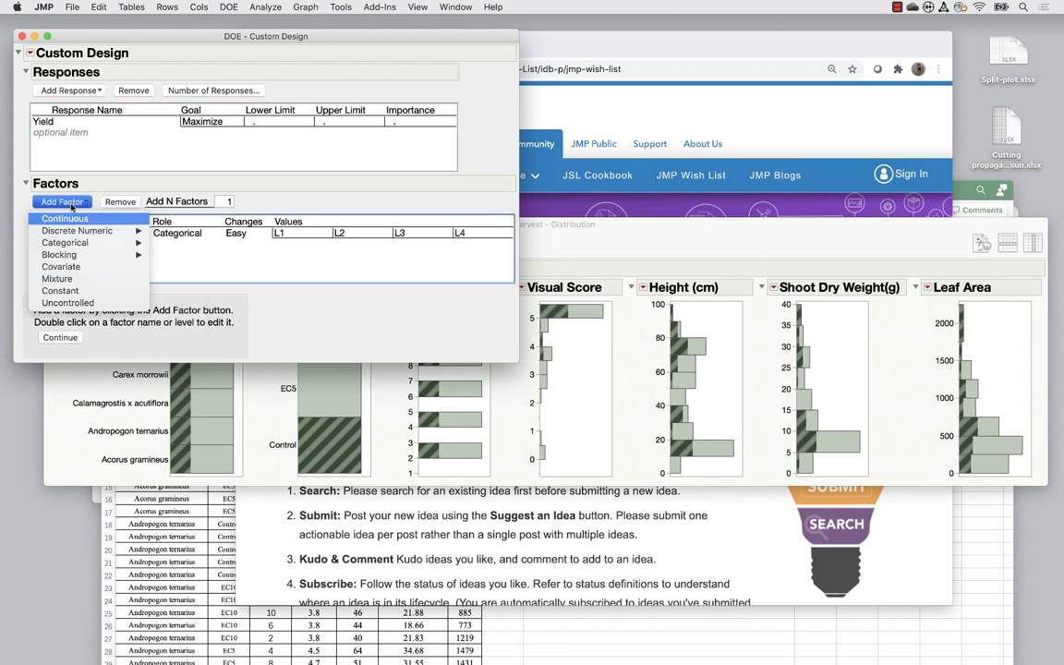
mouse_move(78, 242)
click(157, 253)
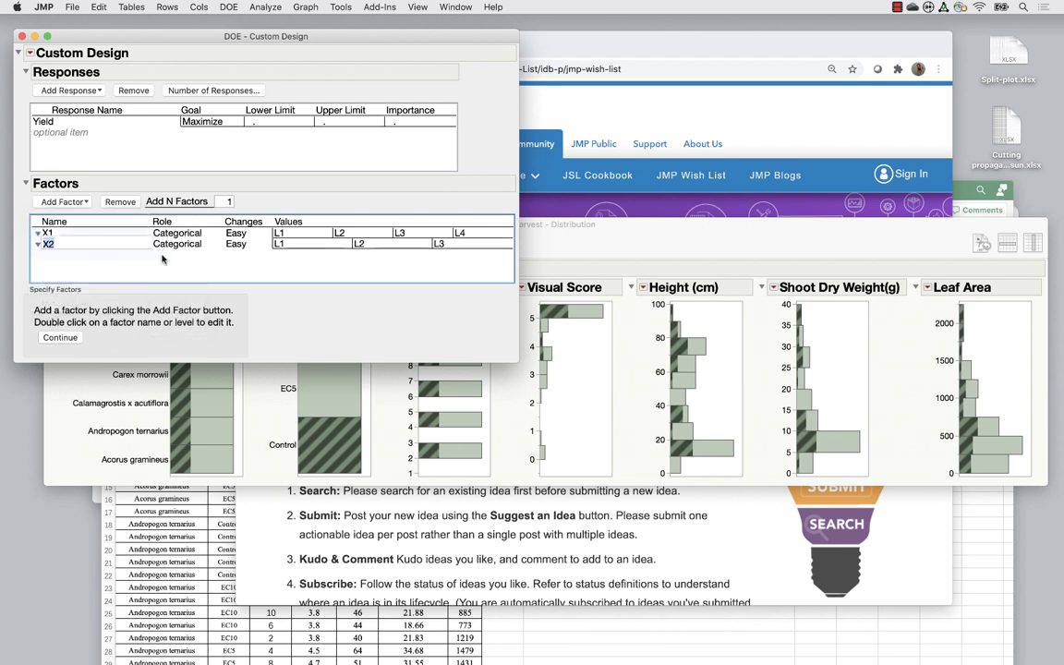
click(162, 253)
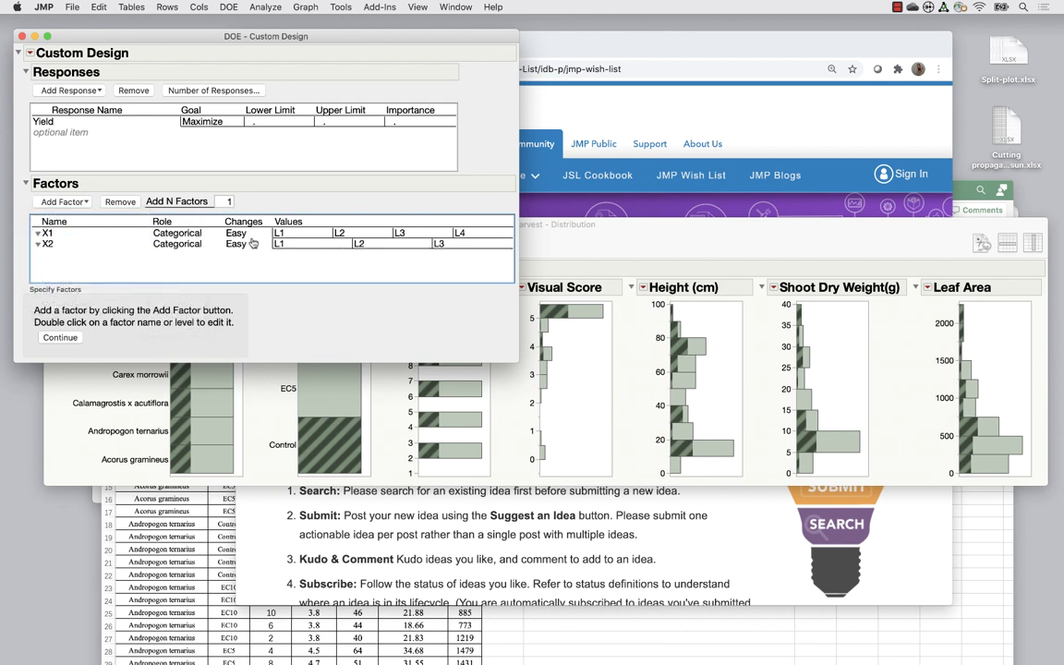
Check the difficulty-of-change options, keeping both factors Easy, continue to the model setup and look at the level values of X1 and X2
click(237, 233)
click(238, 244)
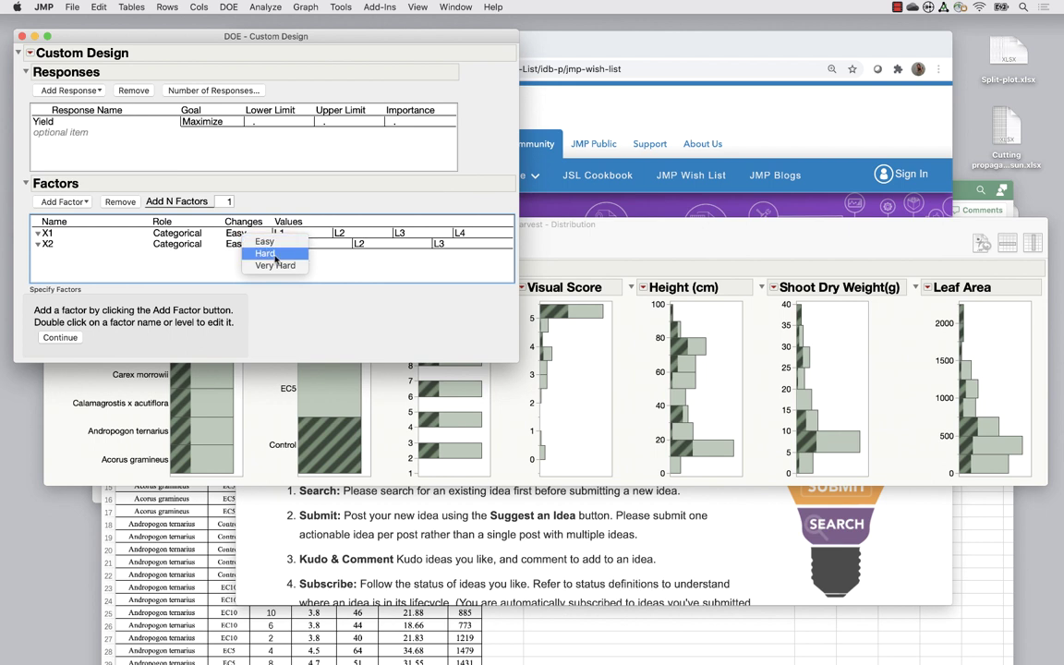
click(218, 264)
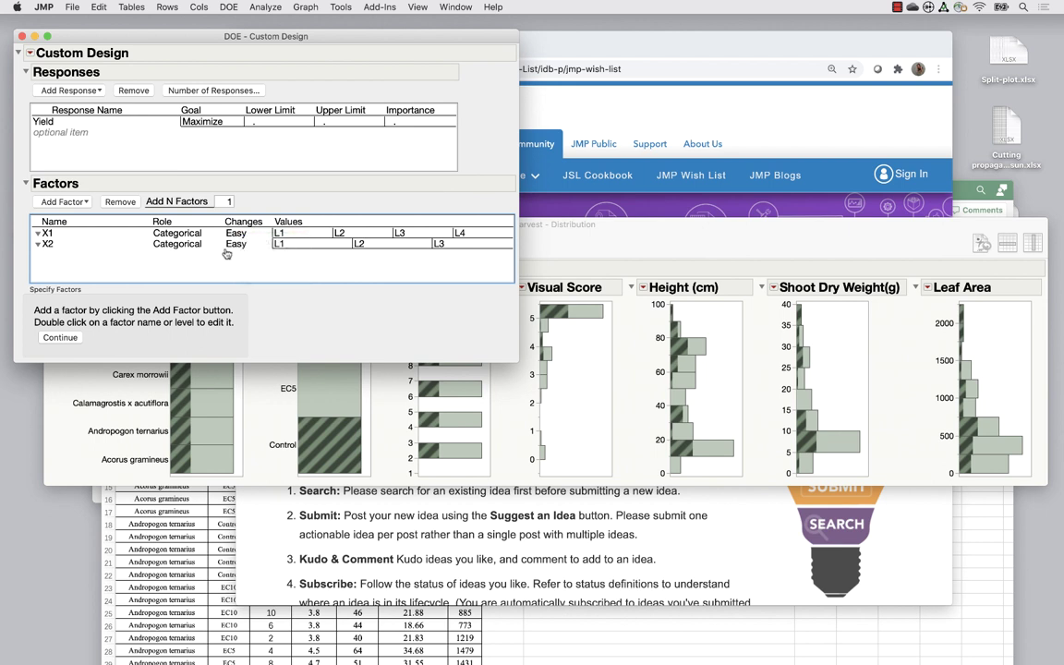
click(60, 338)
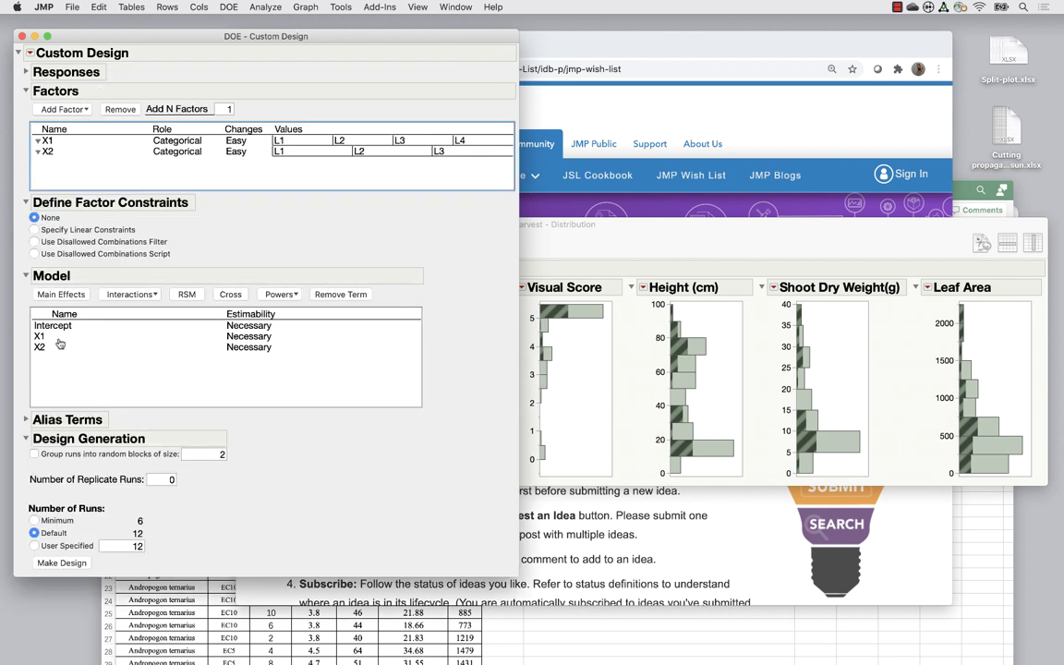
click(278, 140)
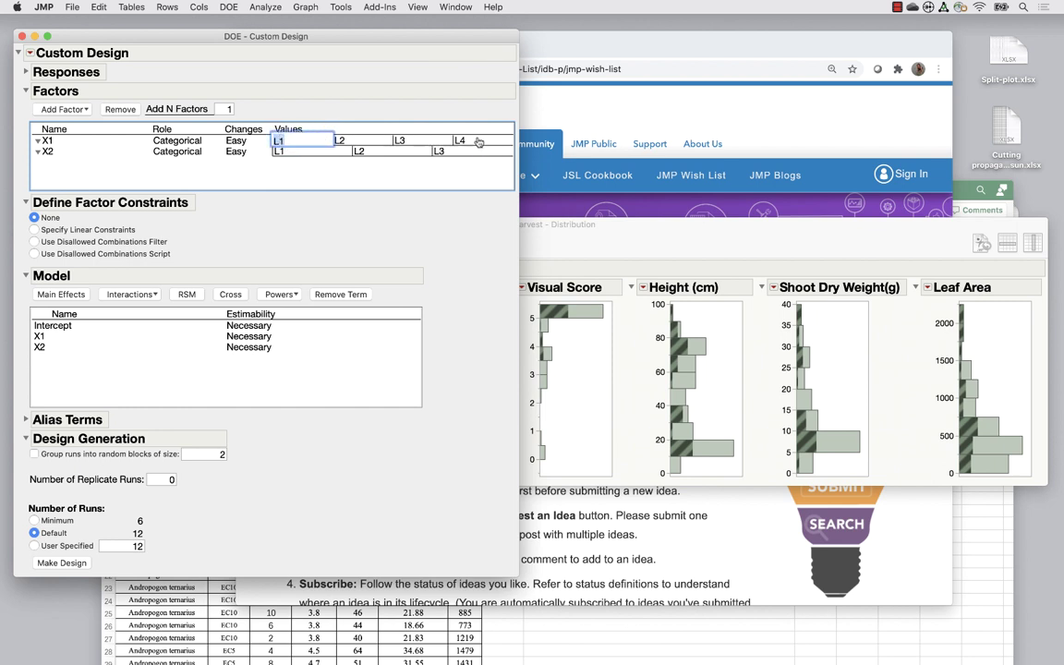
click(298, 152)
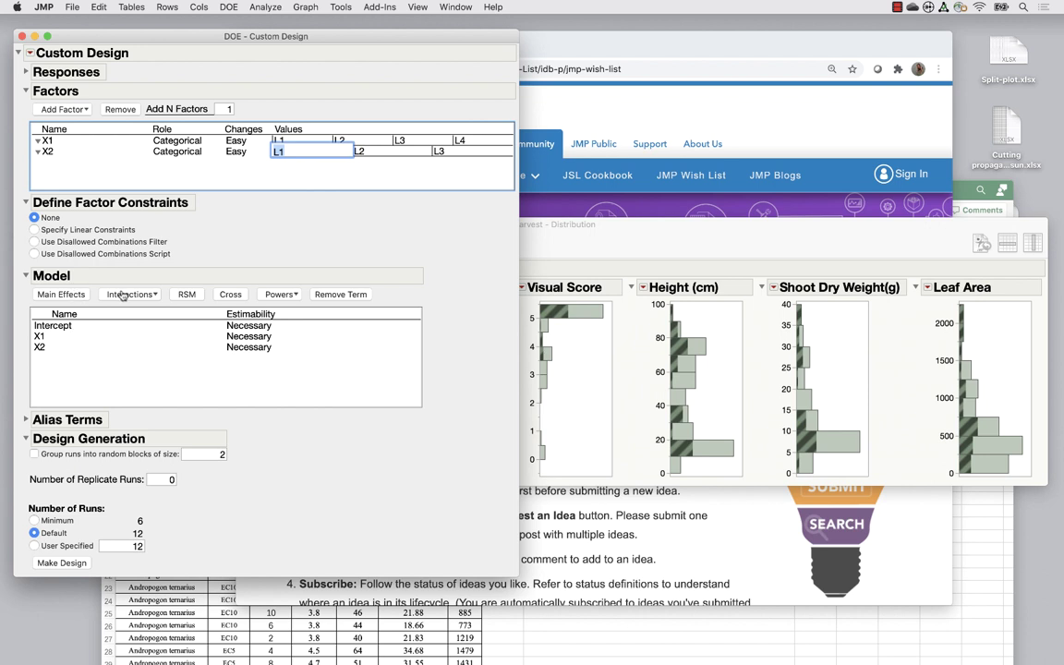
Add the two-way interaction X1*X2 to the design model
drag(39, 336, 41, 347)
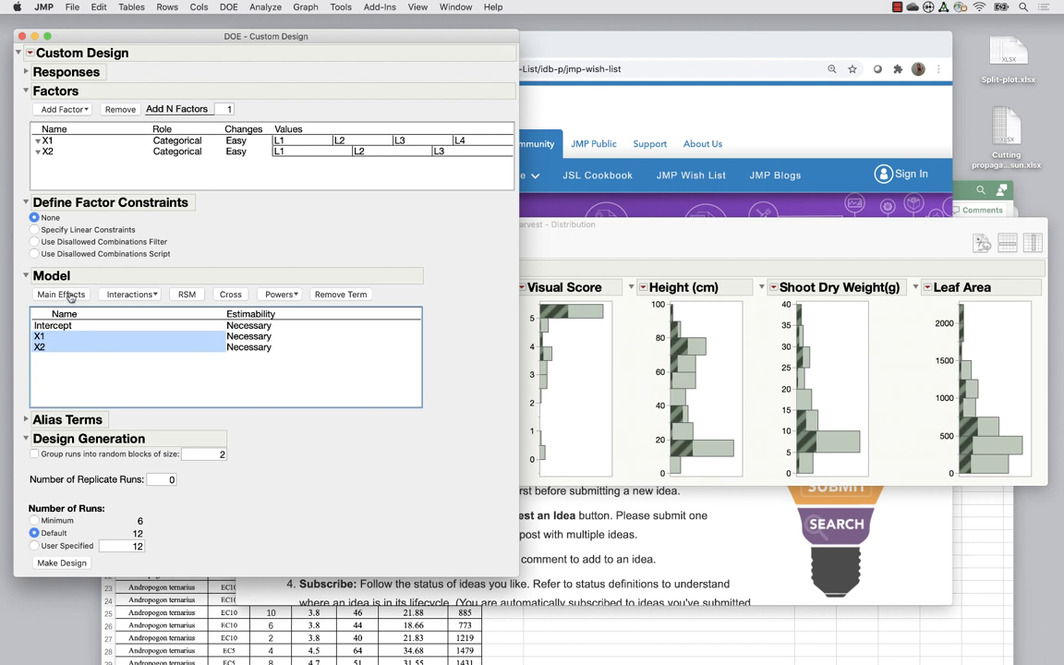
click(131, 294)
click(133, 309)
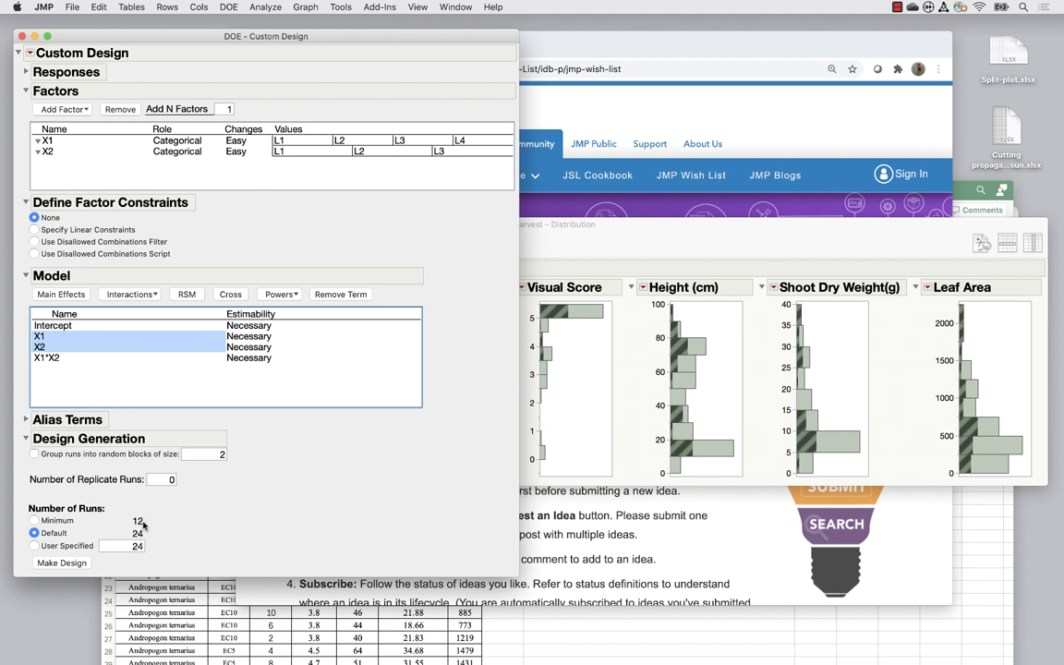
Group the runs into random blocks of size 6 and generate the design with 13 runs
click(95, 546)
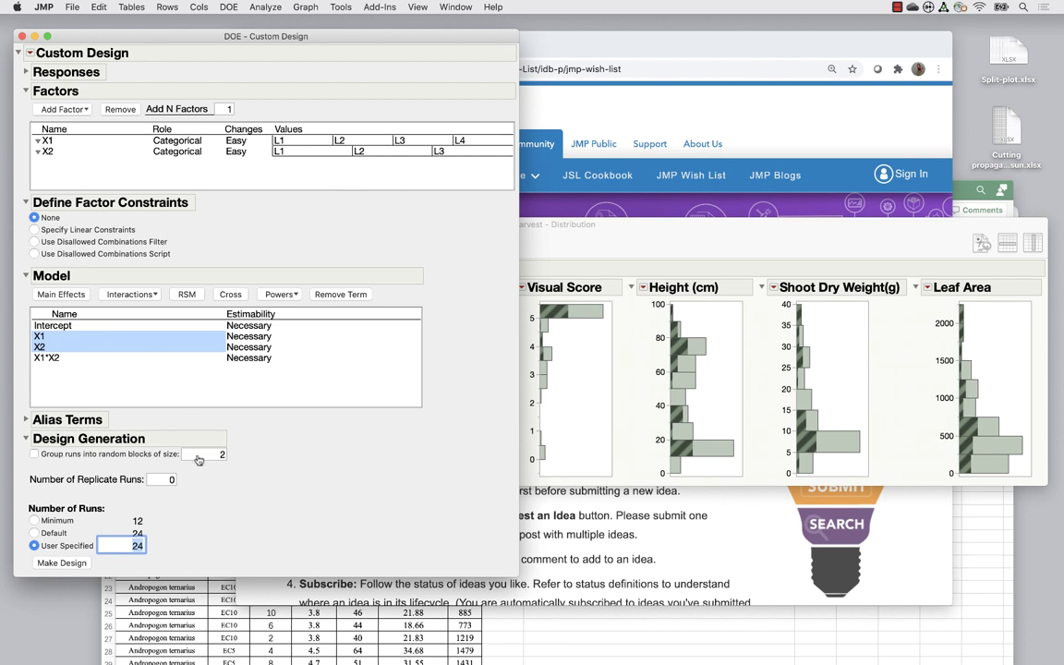
click(210, 453)
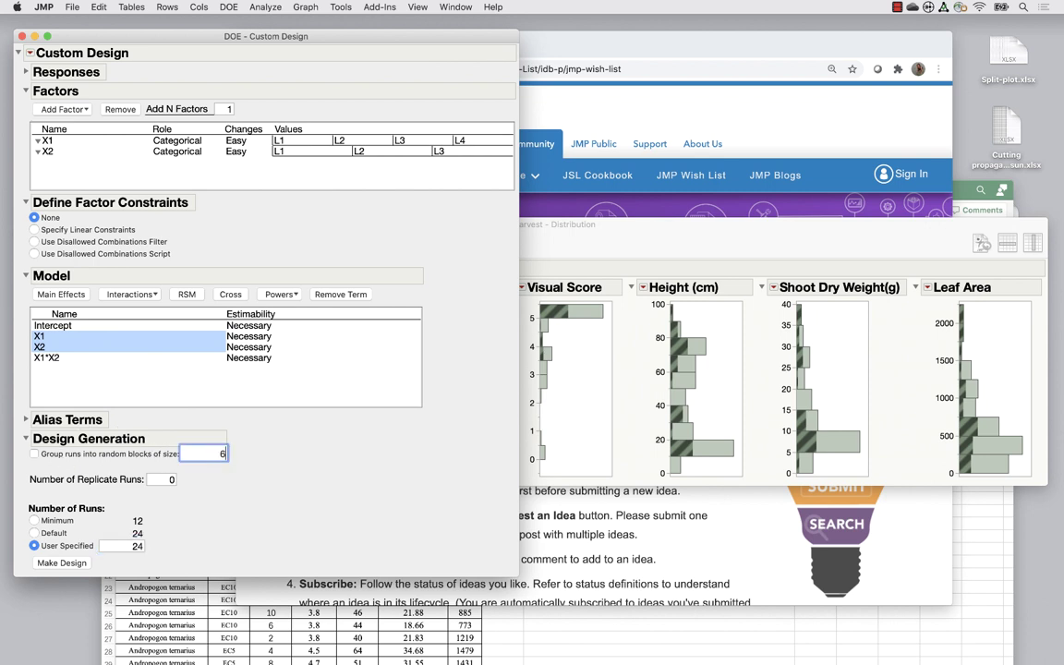
key(Return)
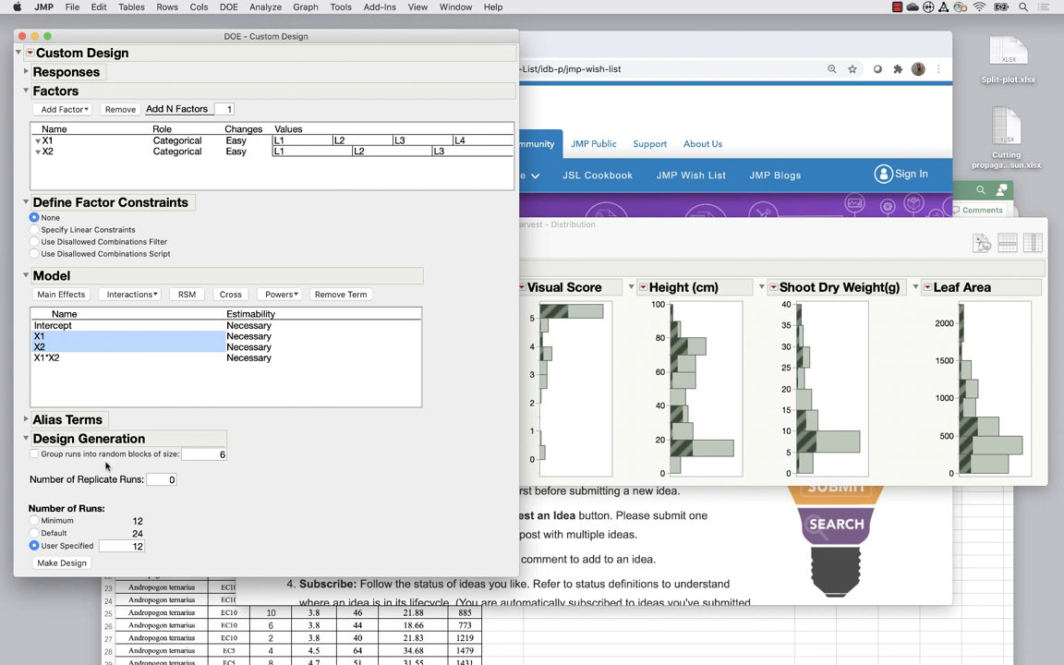
click(48, 458)
click(132, 546)
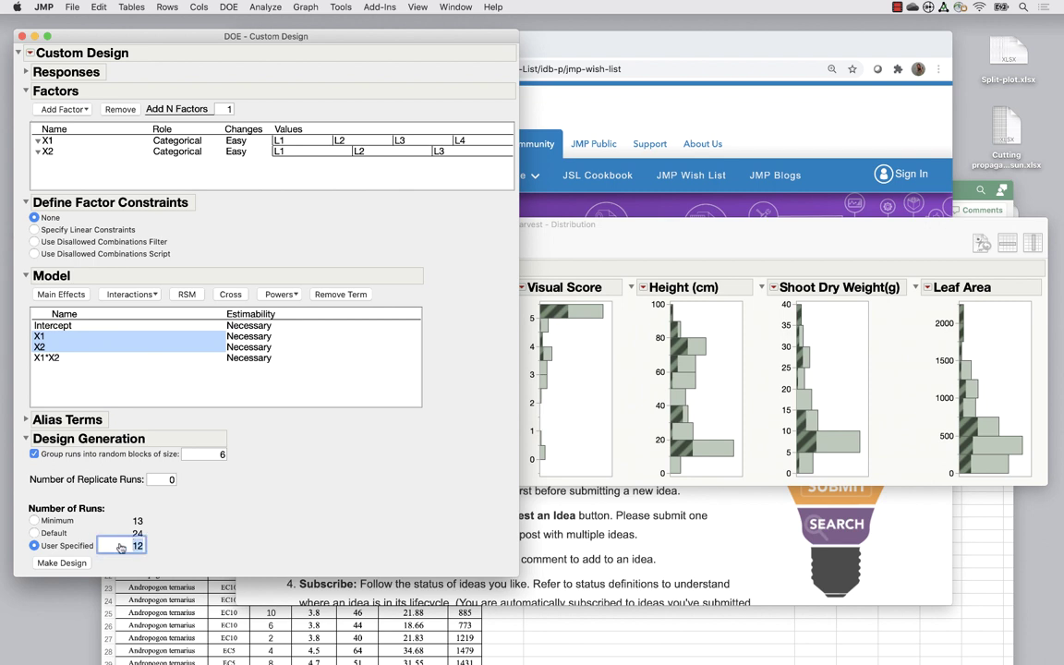
click(34, 533)
click(63, 564)
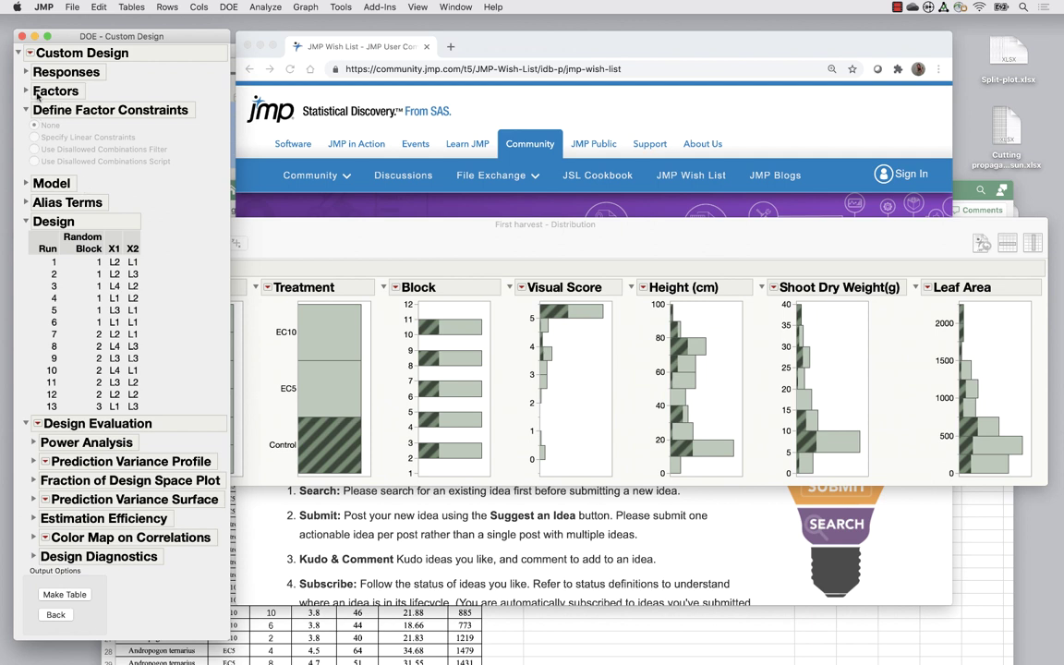
Examine the design evaluation, expanding the Color Map on Correlations and the Power Analysis with its anticipated coefficients and responses
click(35, 536)
scroll(176, 508, down, 3)
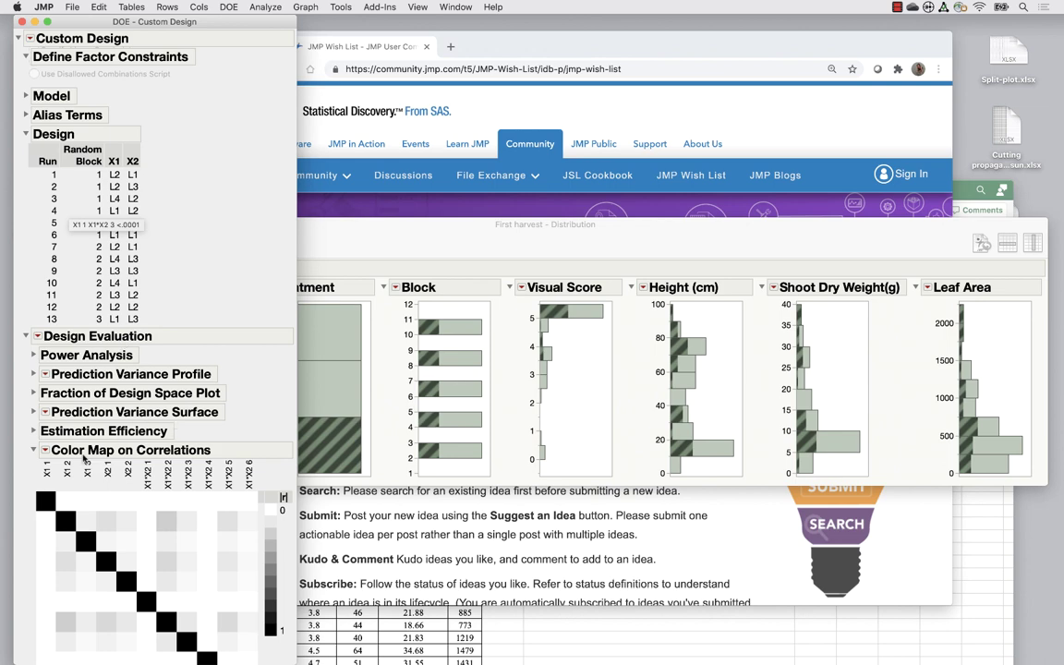
click(35, 355)
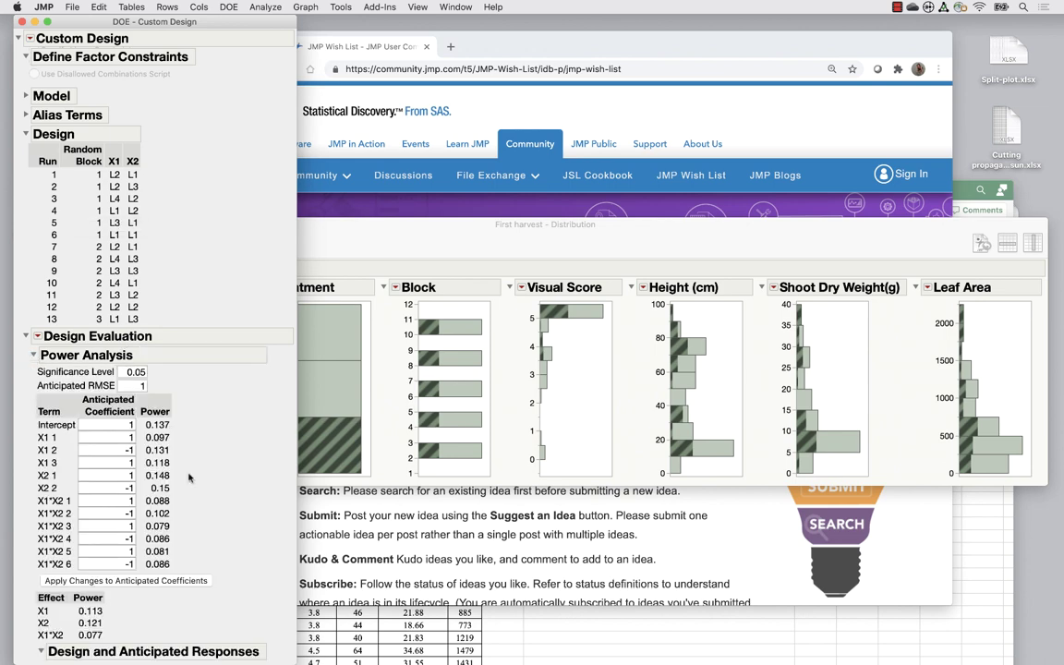
scroll(150, 559, down, 10)
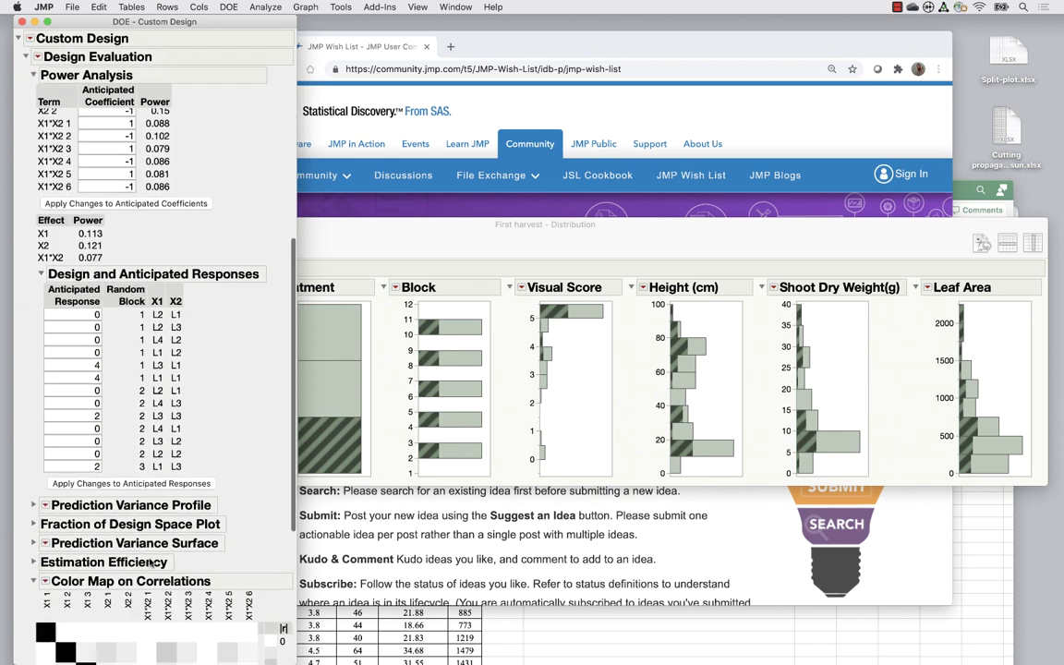
scroll(156, 359, down, 4)
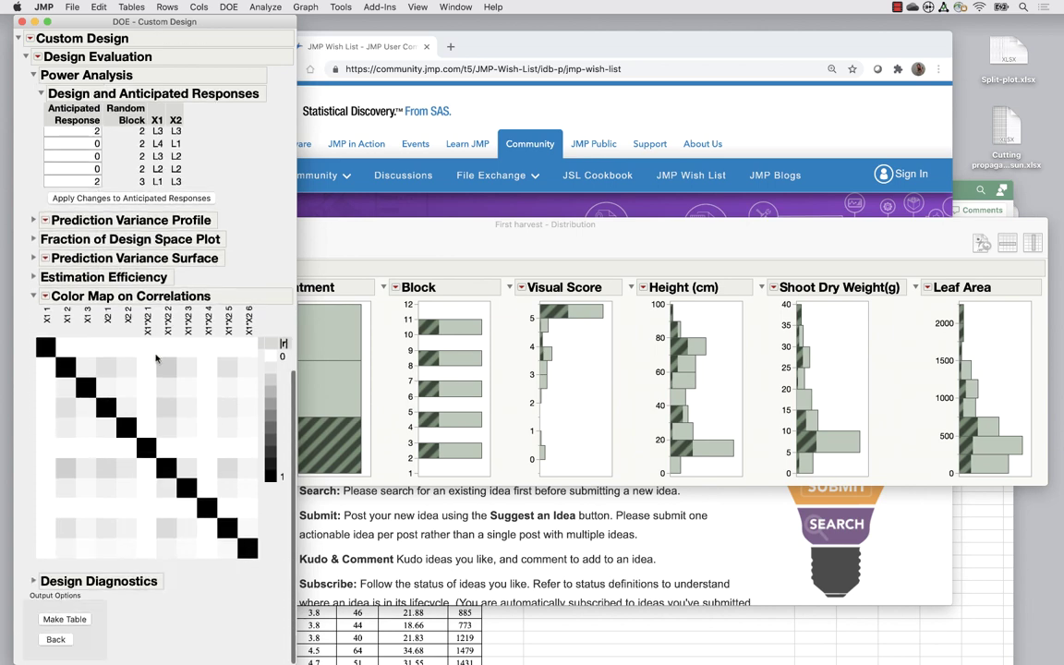
scroll(196, 301, up, 10)
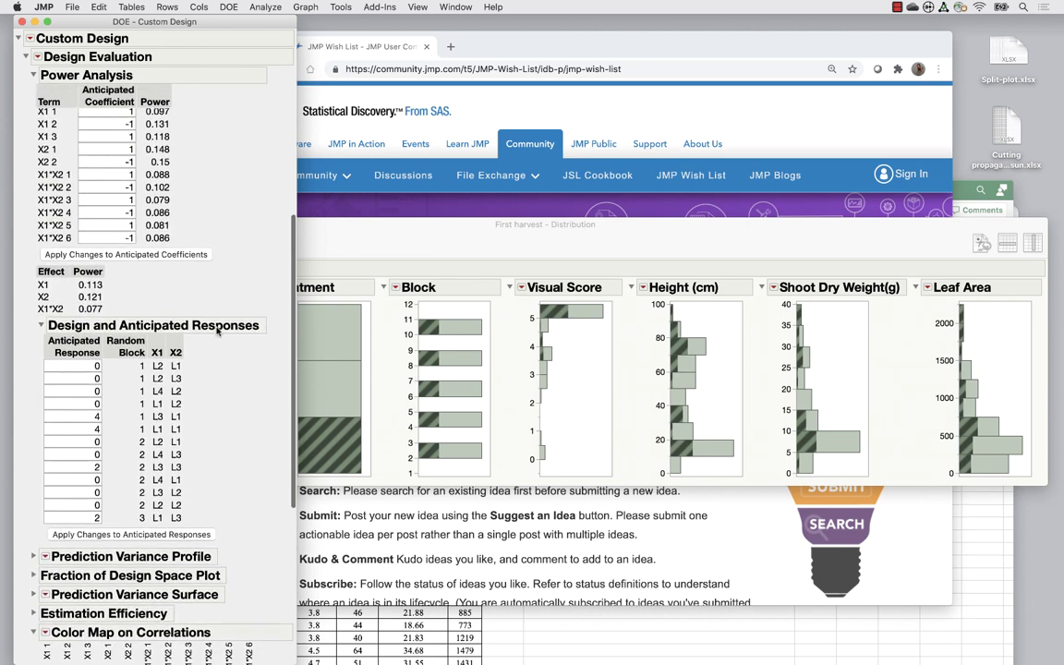
scroll(217, 332, up, 6)
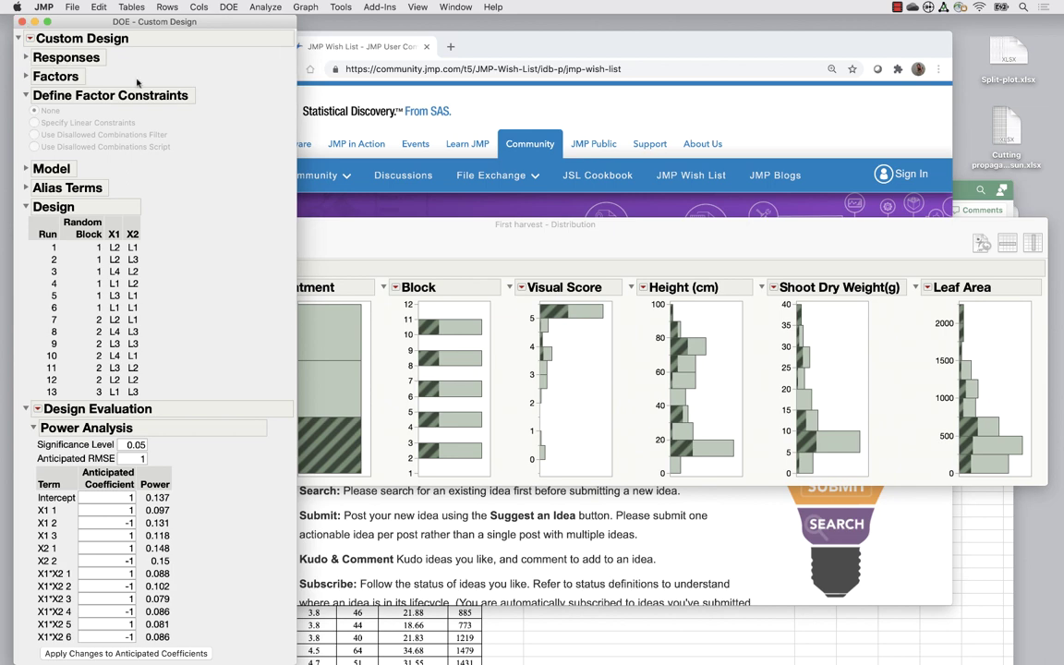
scroll(162, 452, down, 8)
scroll(169, 467, down, 4)
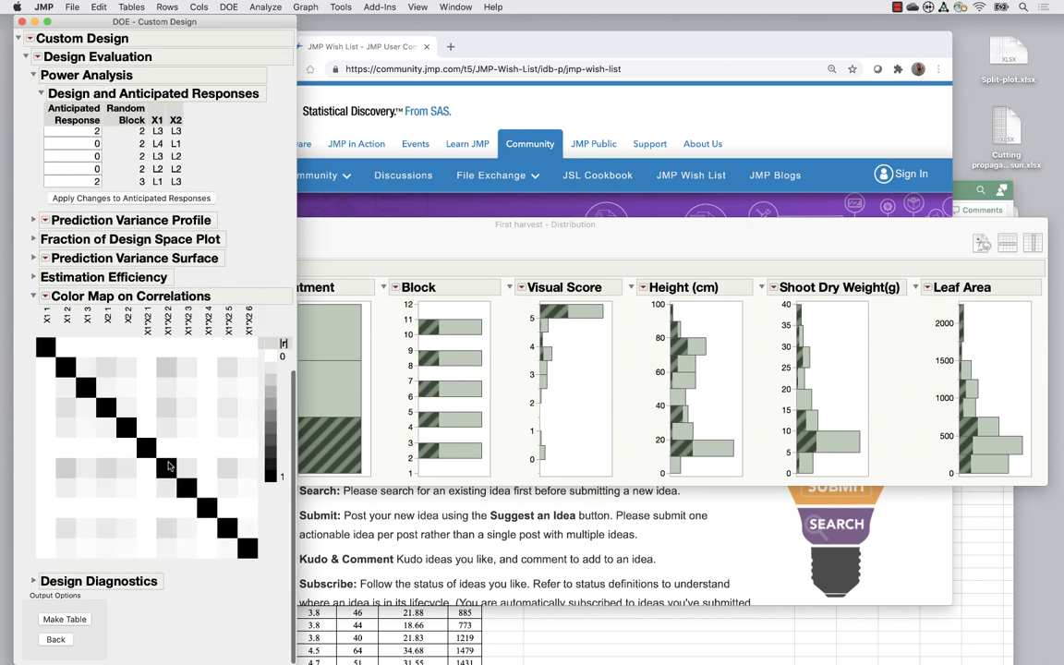
Create the data table from the design and move its window clear of the design evaluation
click(58, 560)
scroll(292, 404, up, 9)
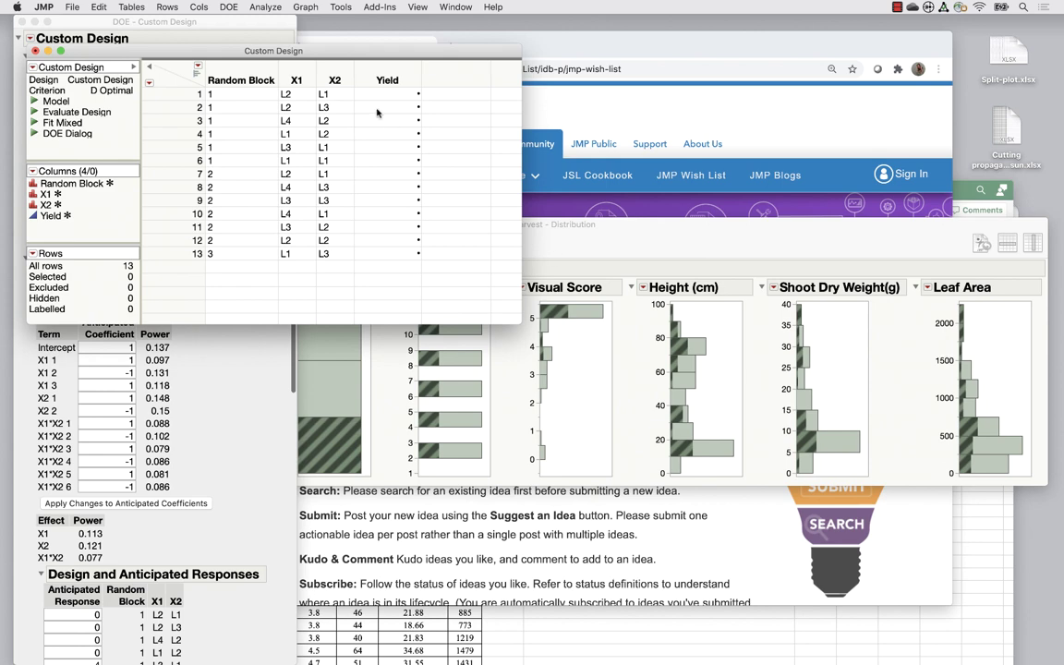
drag(277, 52, 510, 86)
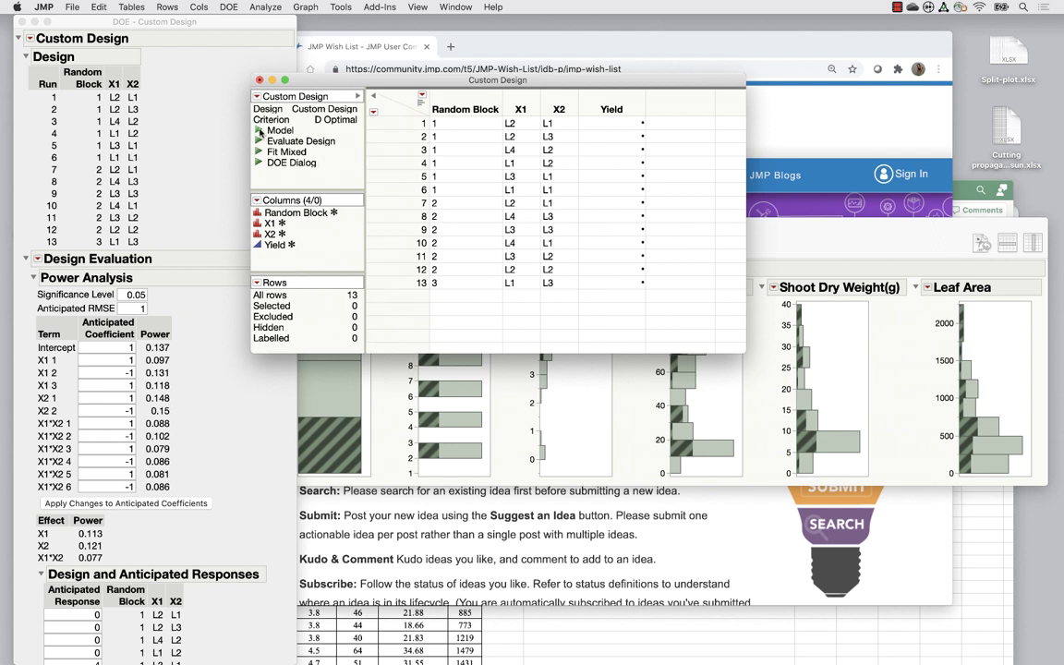
Enter the Yield values 2, 23, 14, 6 and 7 for runs 1 to 5 of the design table
click(593, 126)
text(2)
key(Return)
text(23)
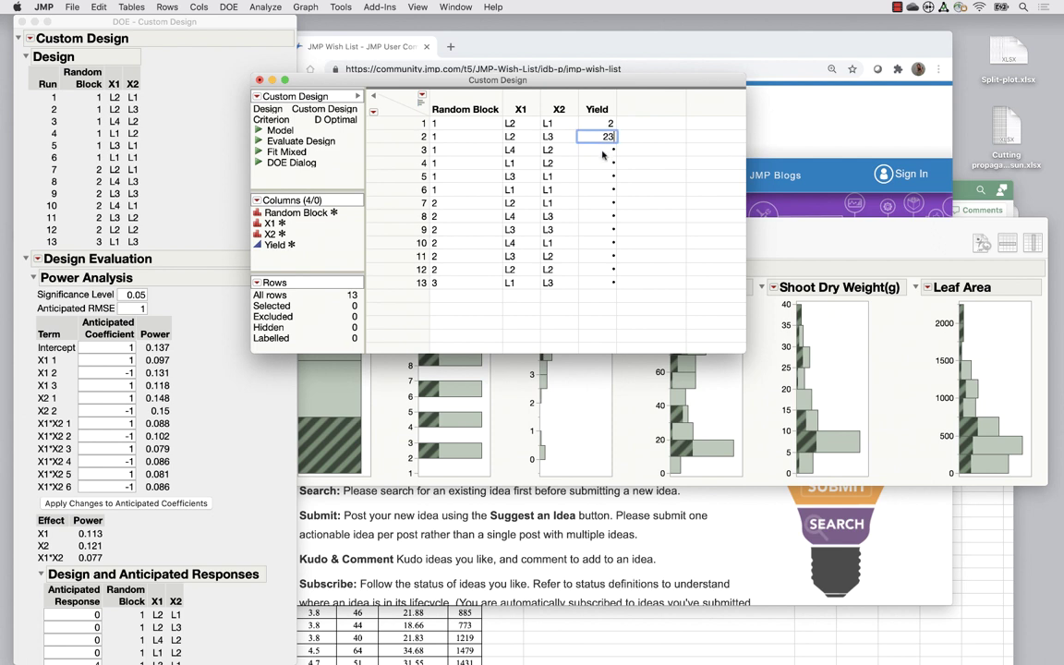
key(Return)
text(14)
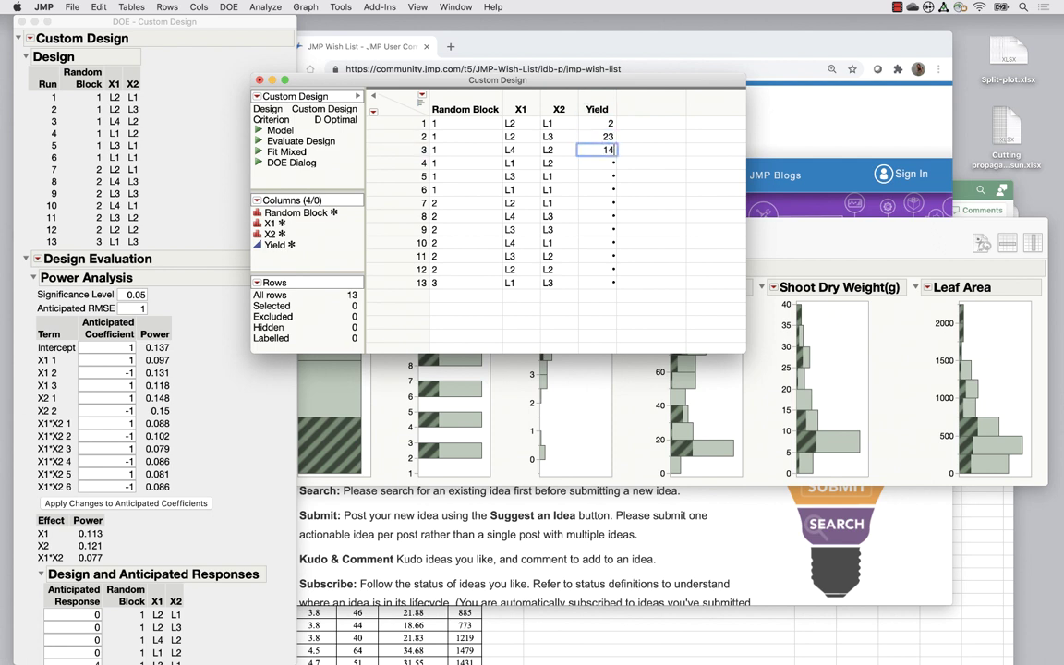
key(Return)
text(6)
key(Return)
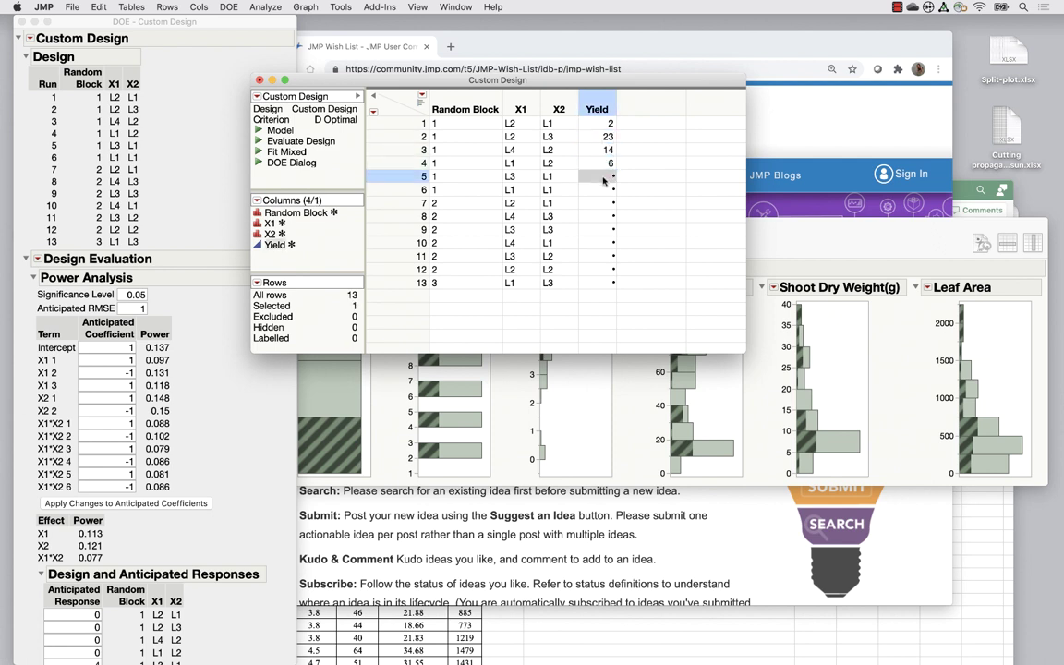
text(7)
key(Return)
key(Return)
key(Return)
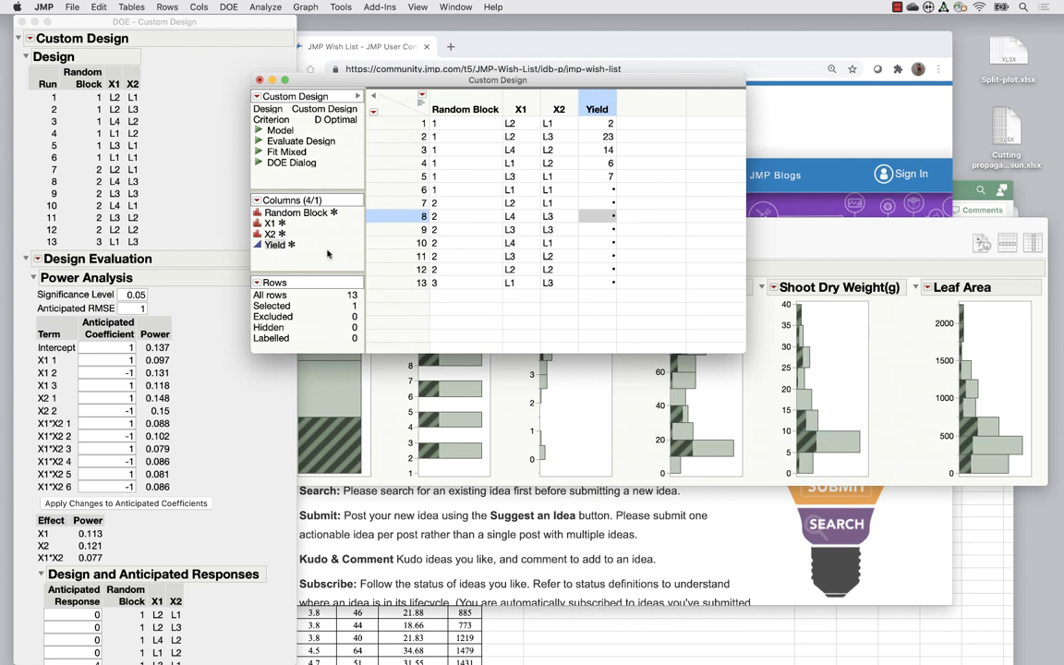
Run the design table's saved Model script and inspect the effects Random Block, X1, X2 and X1*X2 in the model specification
click(260, 130)
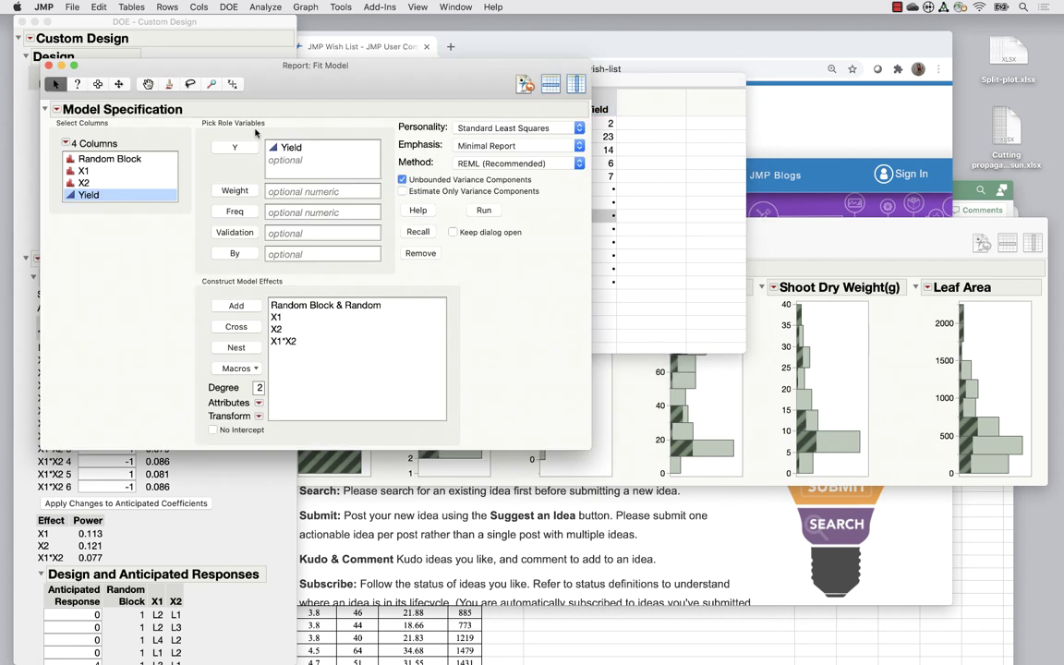
click(341, 305)
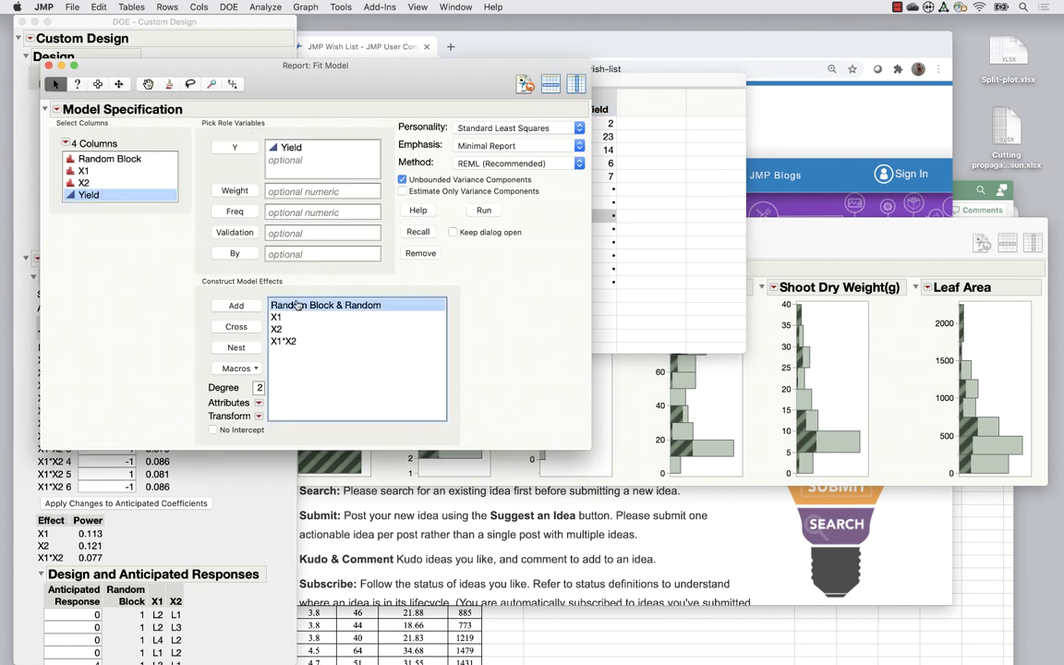
click(278, 317)
click(279, 330)
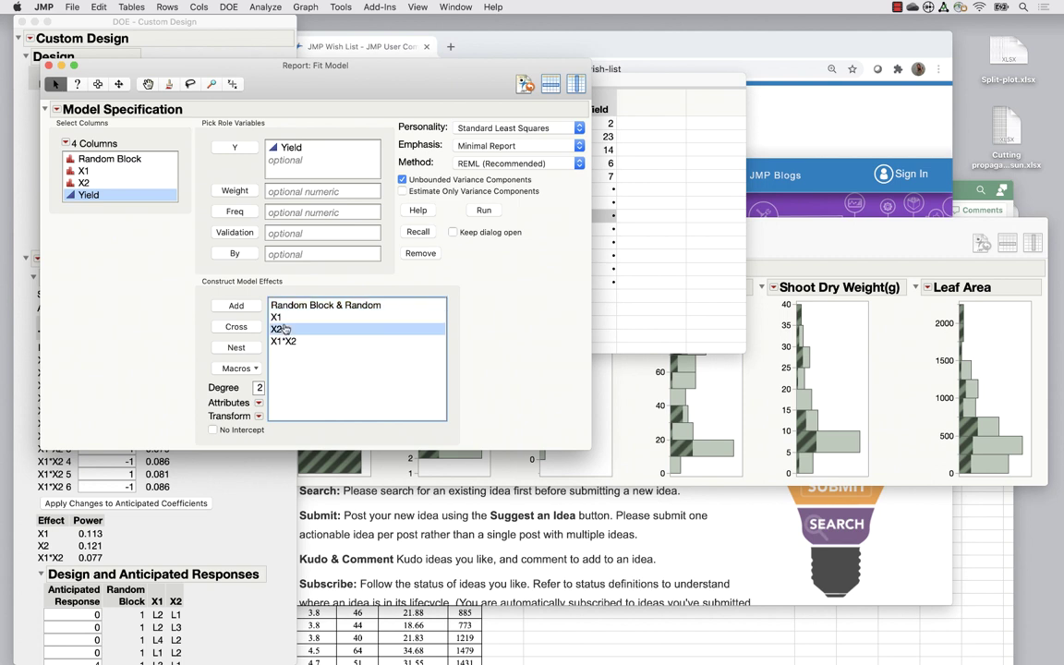
click(286, 341)
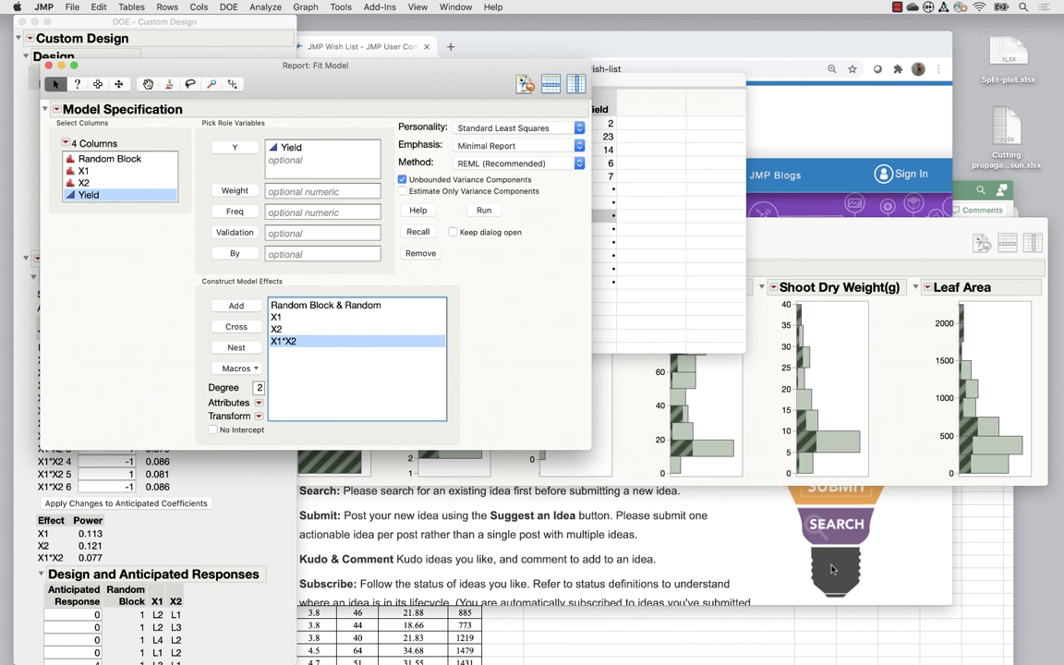
Switch to the minimized PowerPoint slide show and advance to the closing Questions slide
click(967, 646)
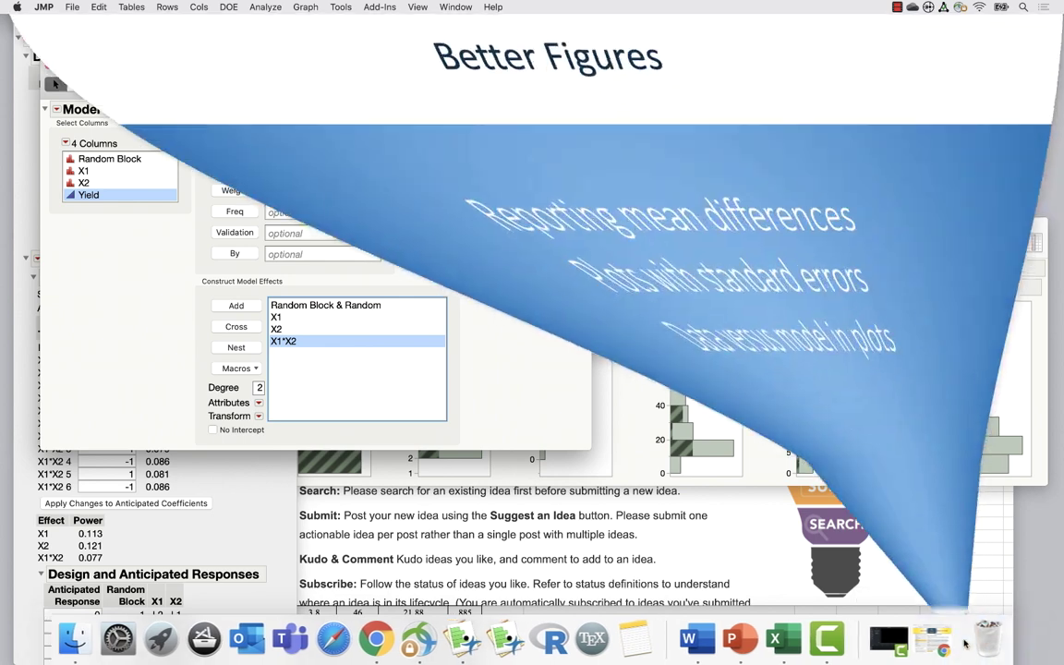
click(760, 370)
click(760, 369)
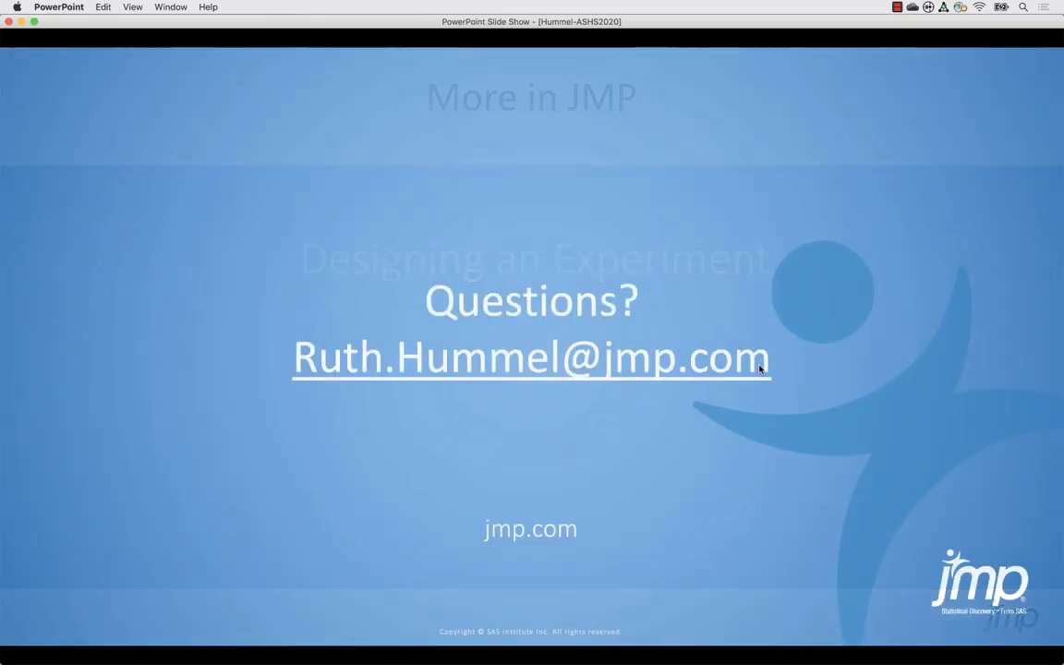